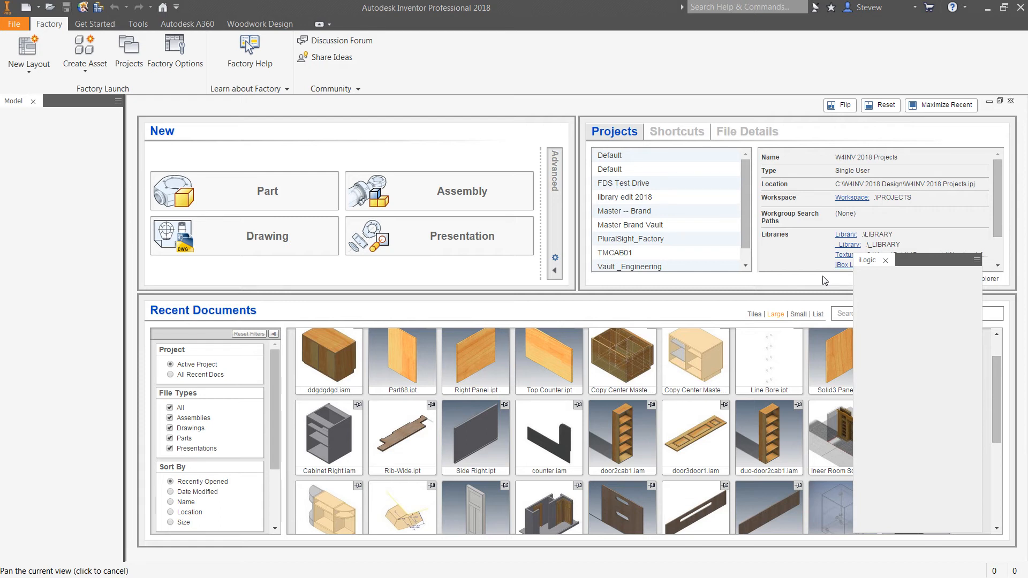
Create a new part from the start.ipt template in the Templates folder.
click(16, 25)
click(22, 71)
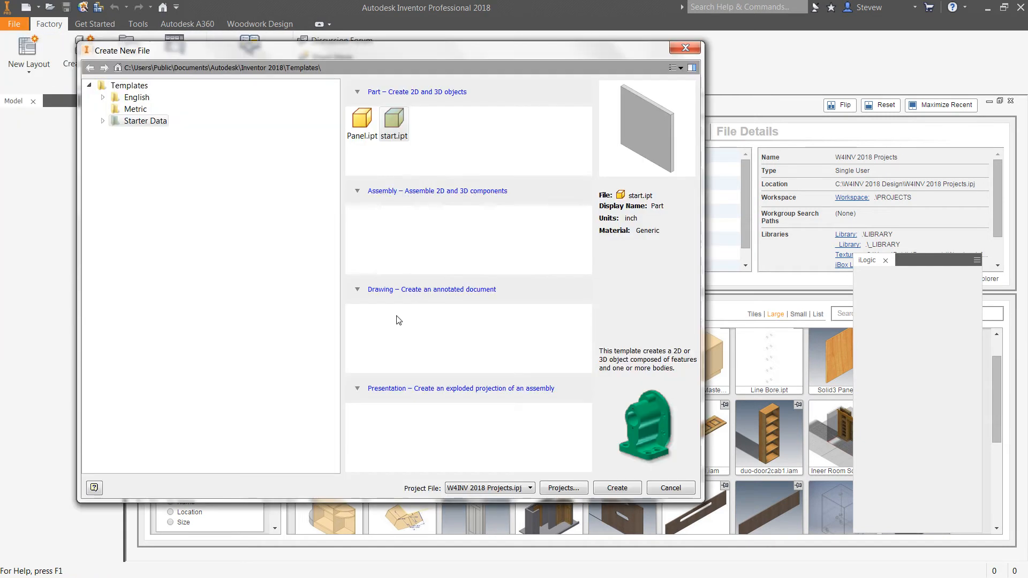
click(400, 137)
drag(313, 53, 436, 81)
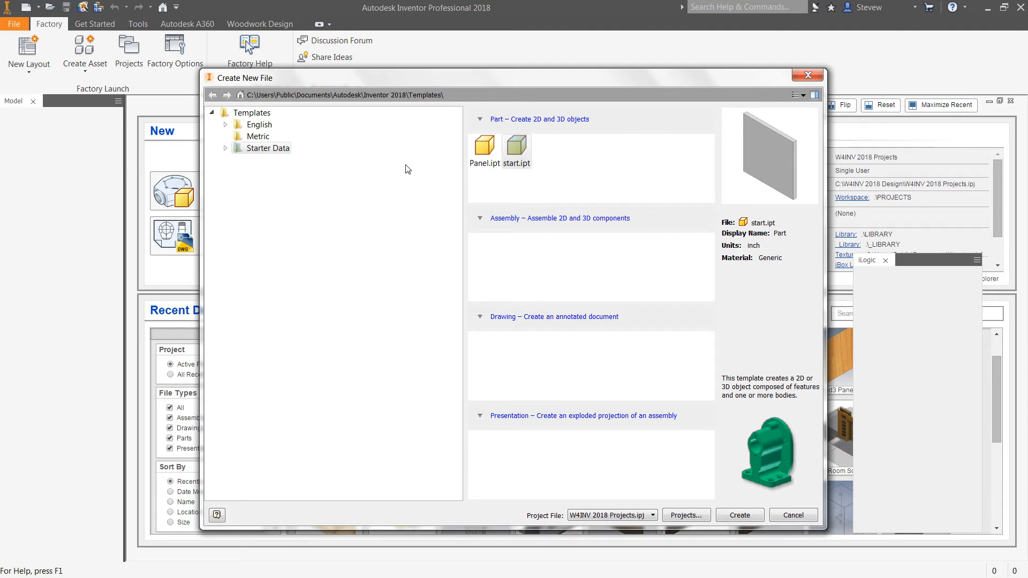
click(522, 153)
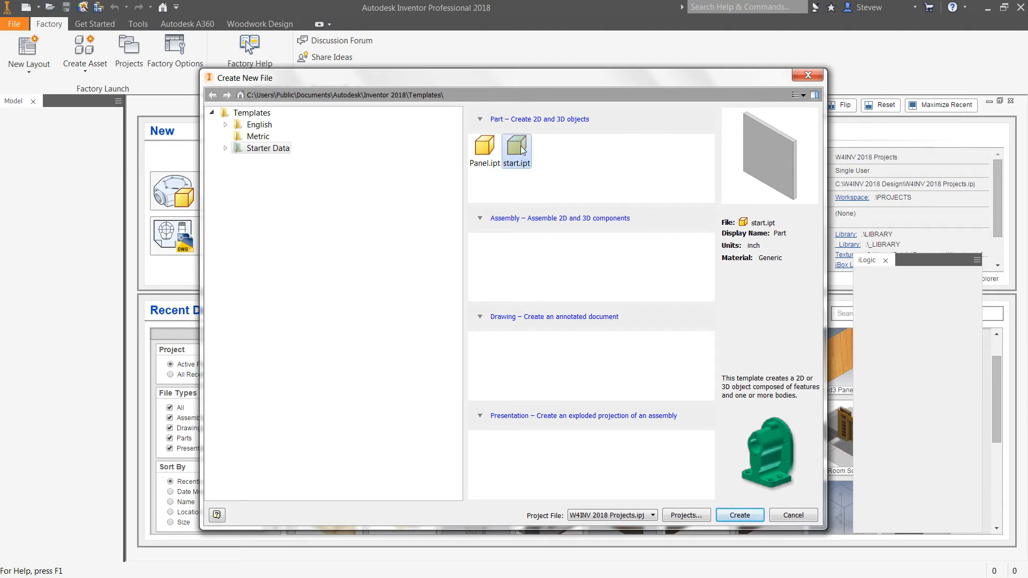
double_click(517, 150)
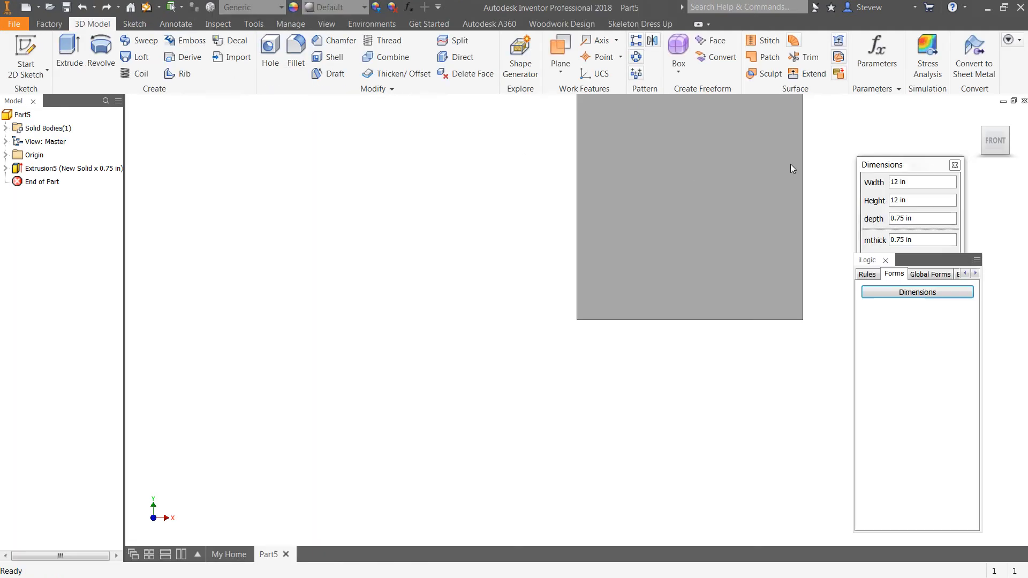
Dock the iLogic browser and place the Dimensions form beside the panel model.
click(980, 117)
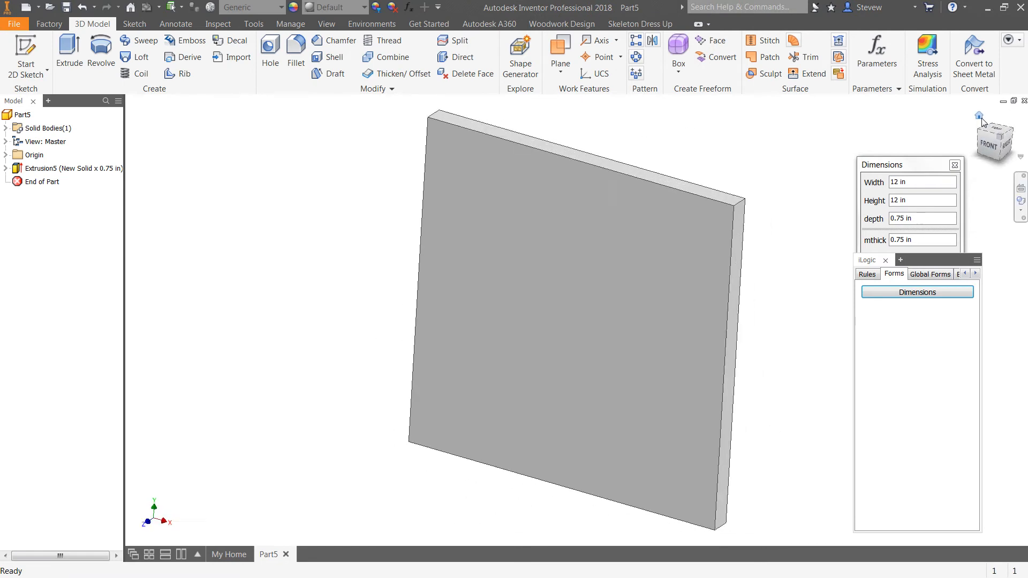
middle_drag(725, 239, 552, 250)
drag(943, 259, 1005, 408)
drag(919, 170, 716, 170)
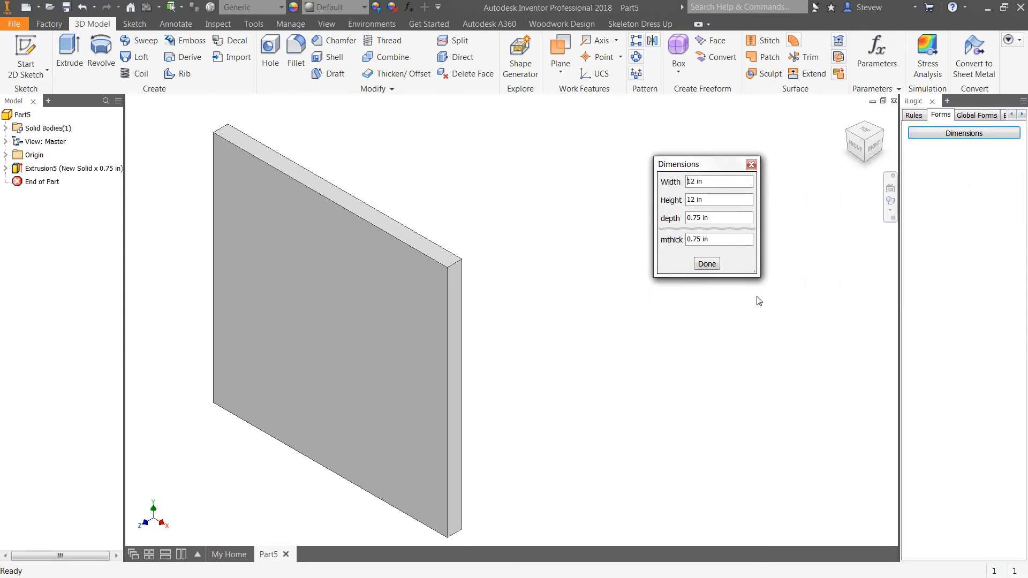
Set the part's Width to 60 in, Height to 34.5 in and depth to 24 in in the Dimensions form.
scroll(674, 324, down, 2)
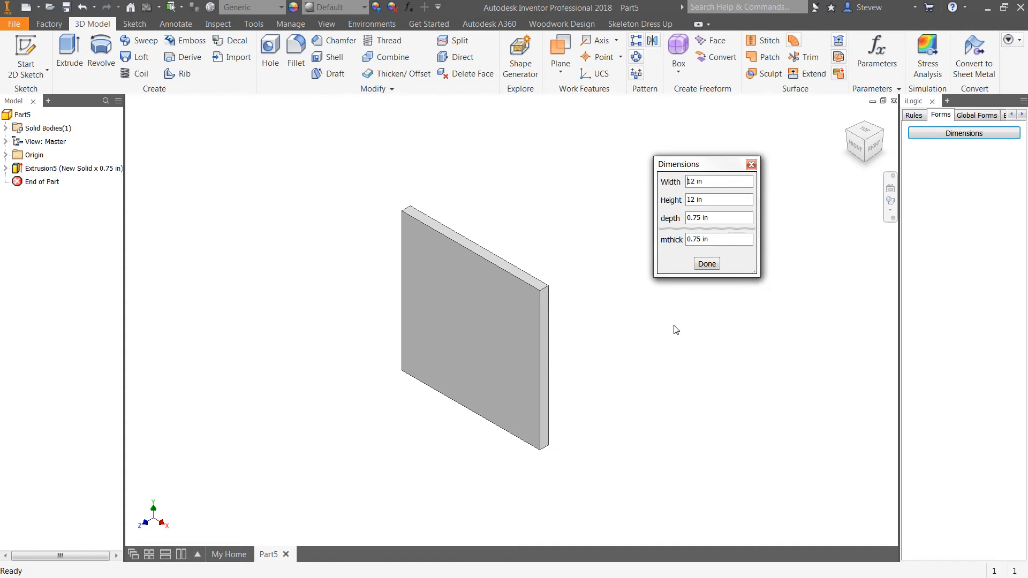
drag(712, 182, 653, 181)
text(60)
key(Tab)
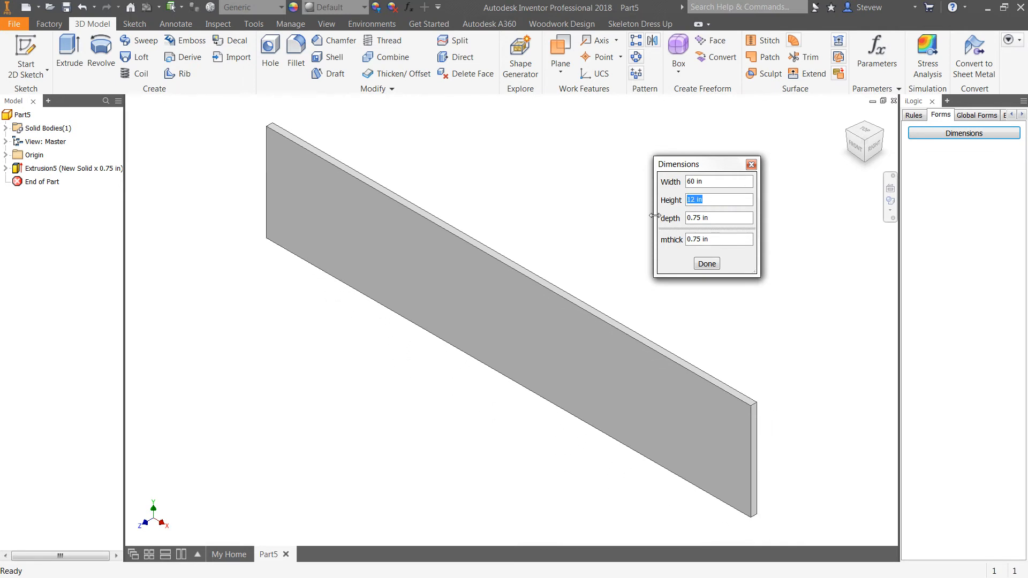
text(34.5)
key(Tab)
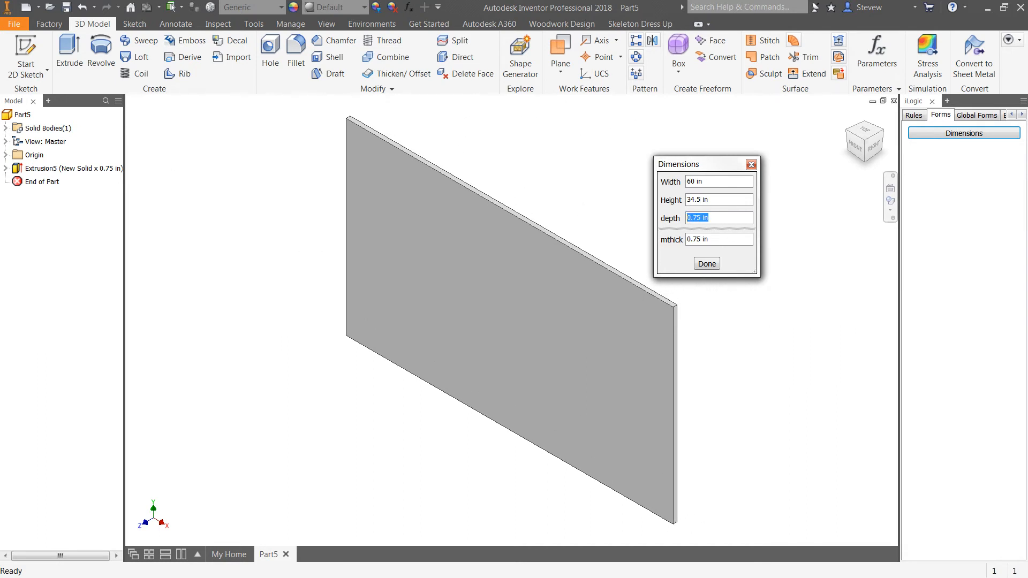
text(24)
key(Tab)
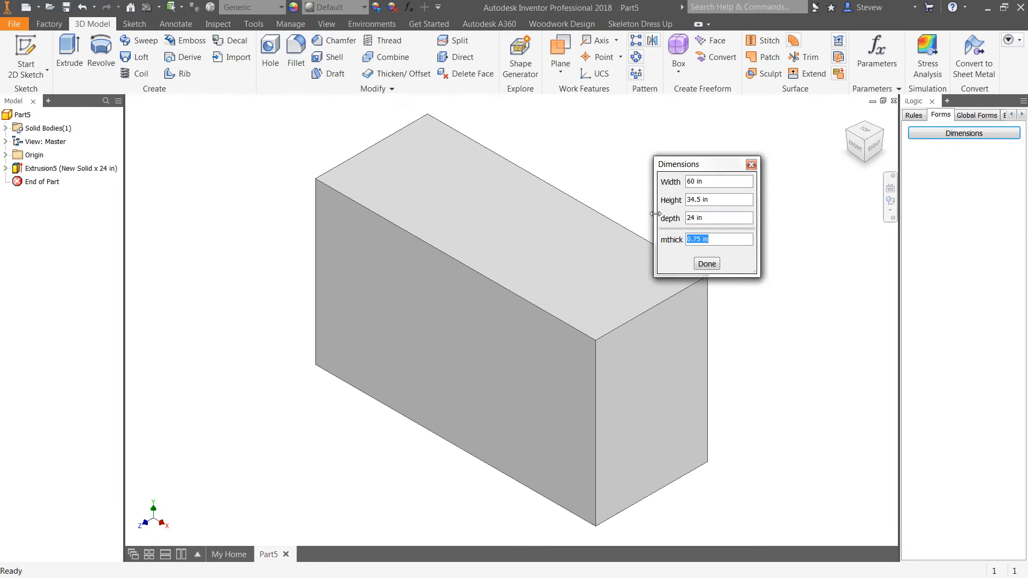
middle_drag(725, 300, 693, 322)
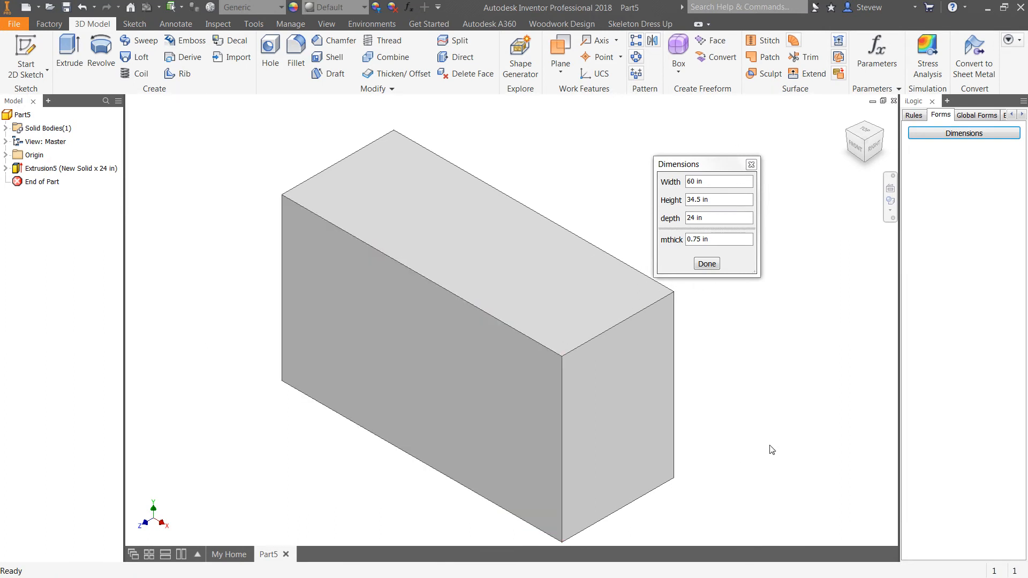
Test the Dimensions form by setting depth to 12 in and back to 24 in.
drag(710, 219, 675, 220)
text(12)
key(Tab)
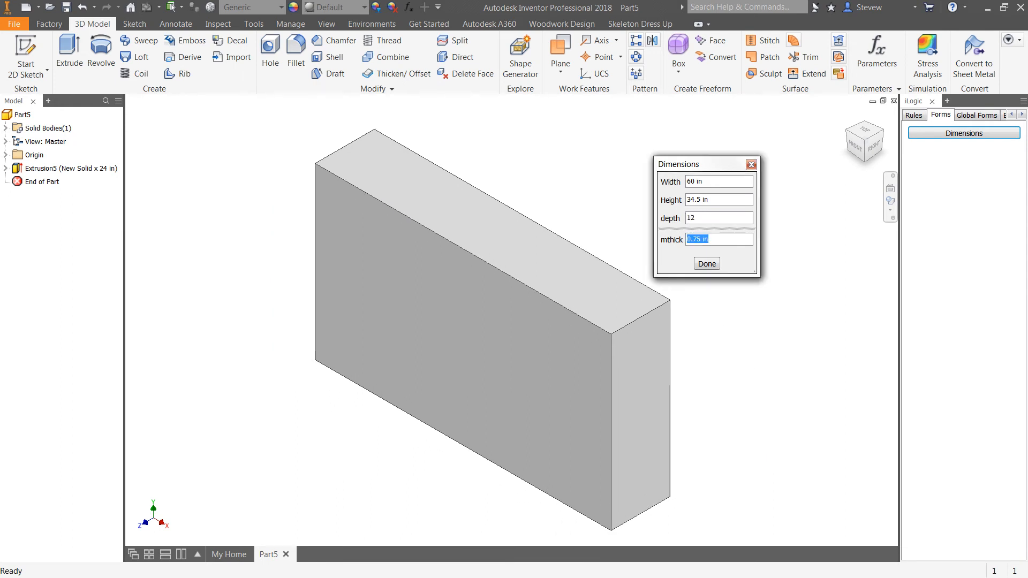
key(shift+Tab)
text(24)
key(Tab)
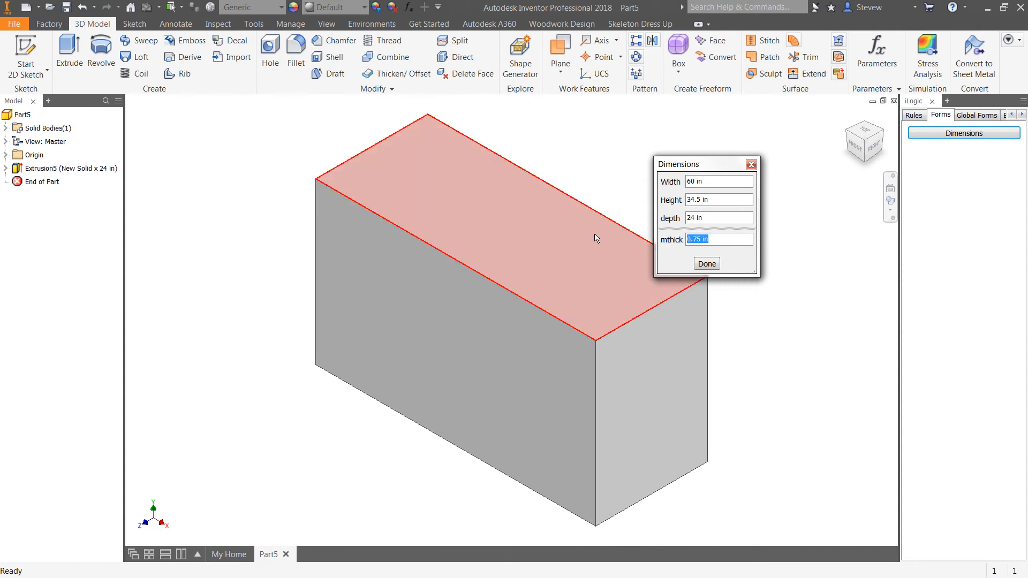
Move the Dimensions form clear of the block.
mouse_move(595, 234)
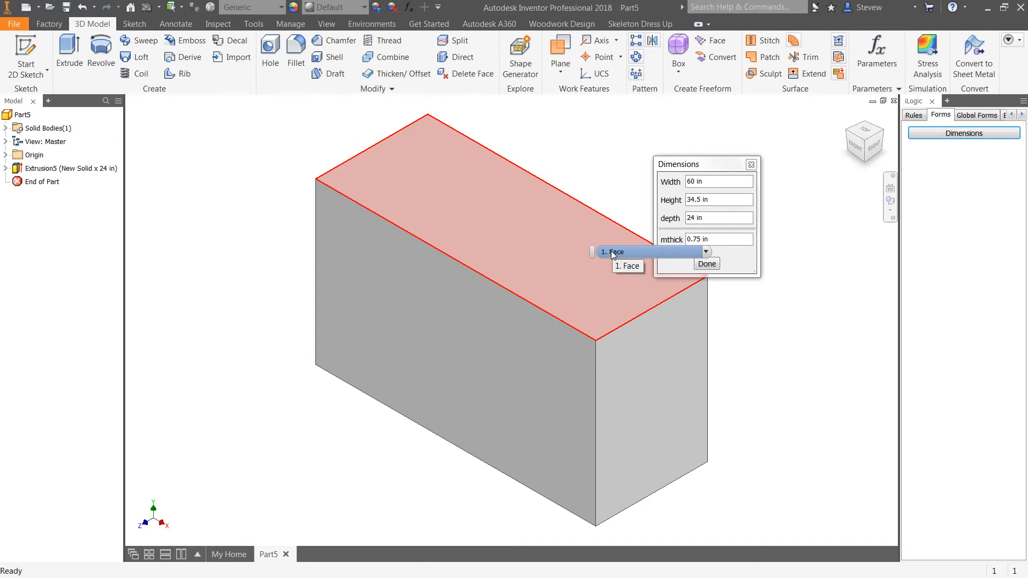
drag(710, 165, 808, 239)
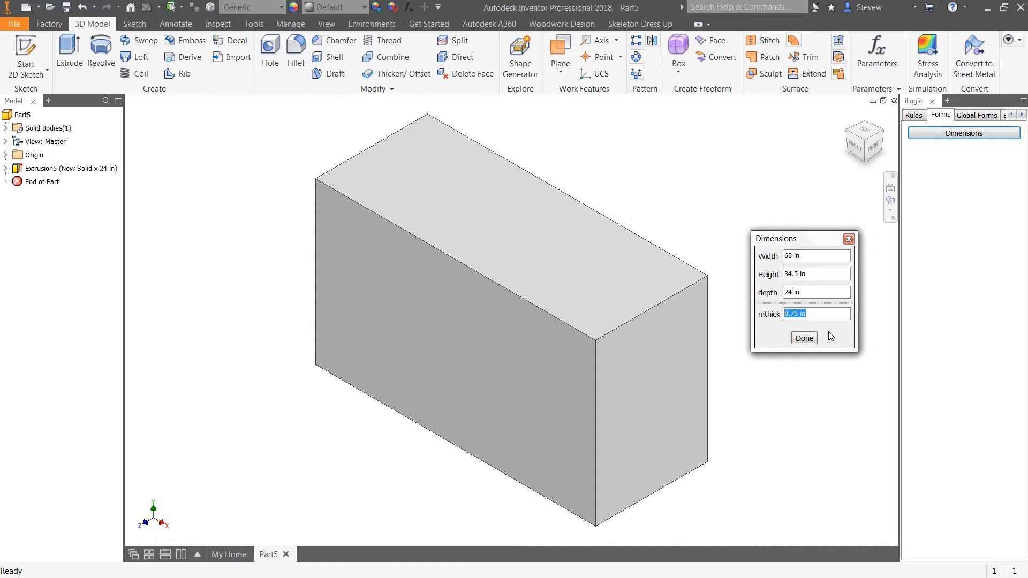
click(708, 168)
middle_drag(708, 168, 693, 164)
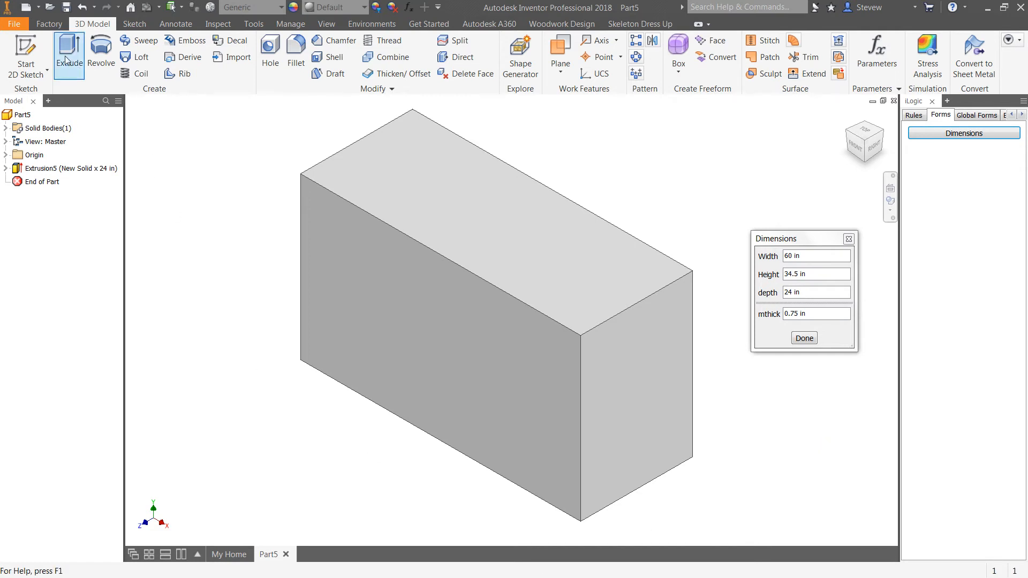
Start a sketch on the block's front face and draw a full-width rectangle about 6.9 in high along its bottom edge.
click(26, 56)
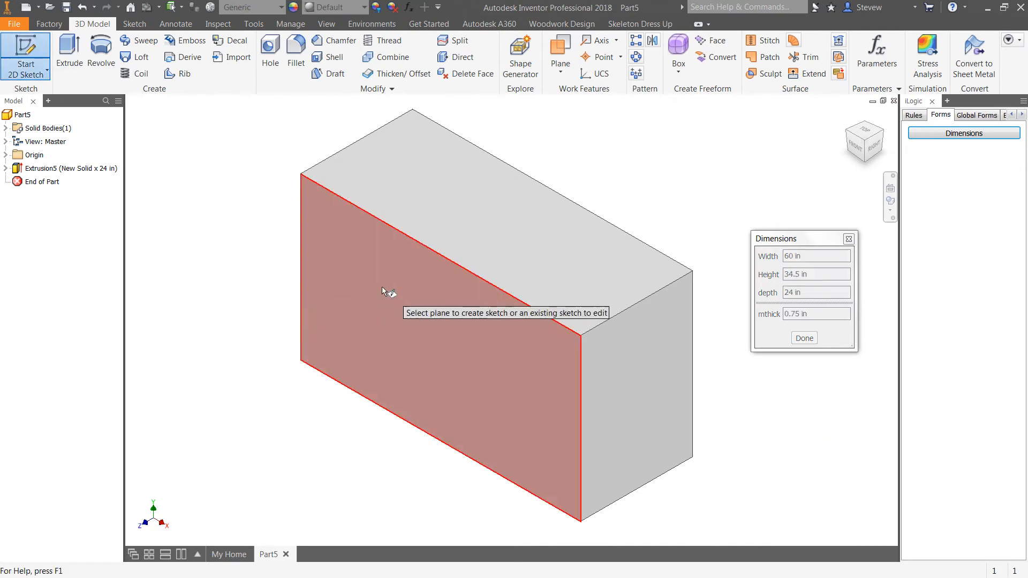
click(381, 287)
click(168, 51)
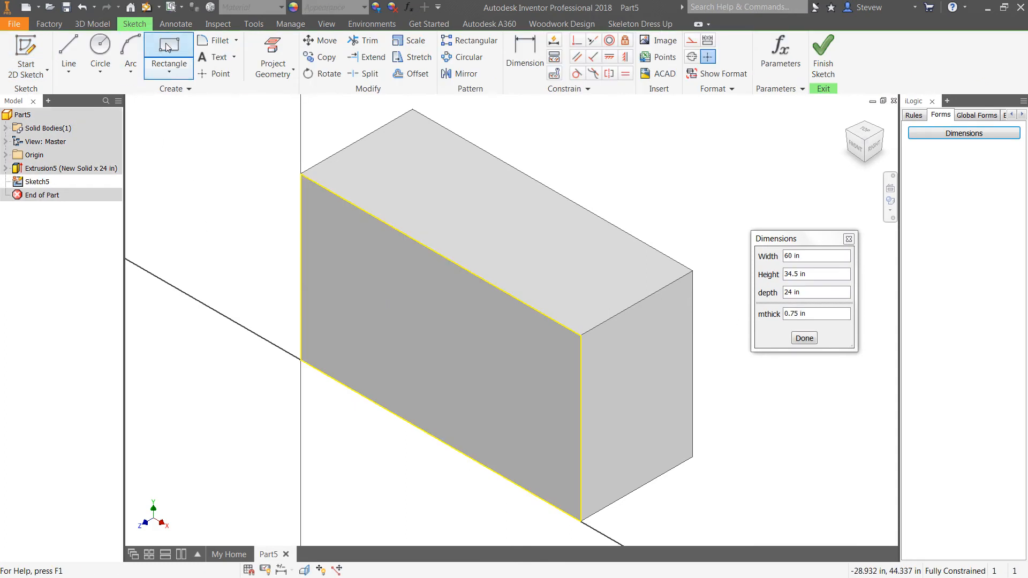
click(305, 362)
click(581, 485)
Dimension the rectangle's height at 4 in and name that parameter by entering kheight=4.
key(d)
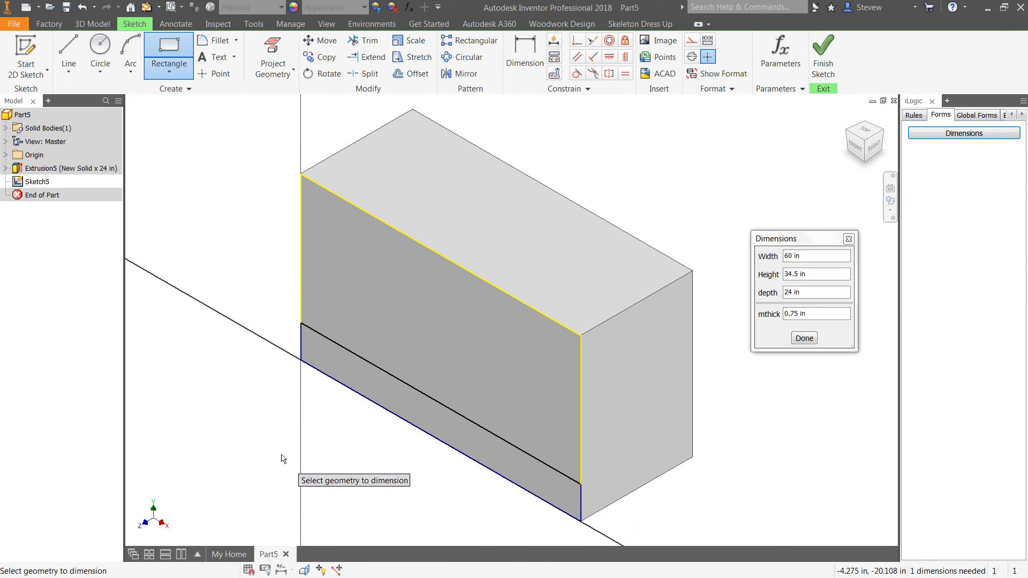
click(350, 350)
click(345, 385)
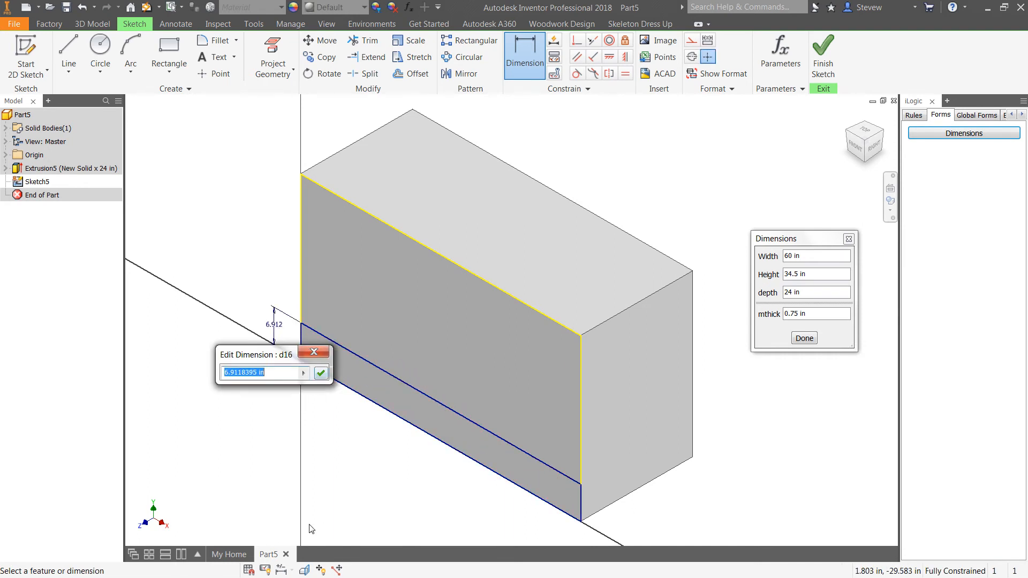
text(4)
key(Return)
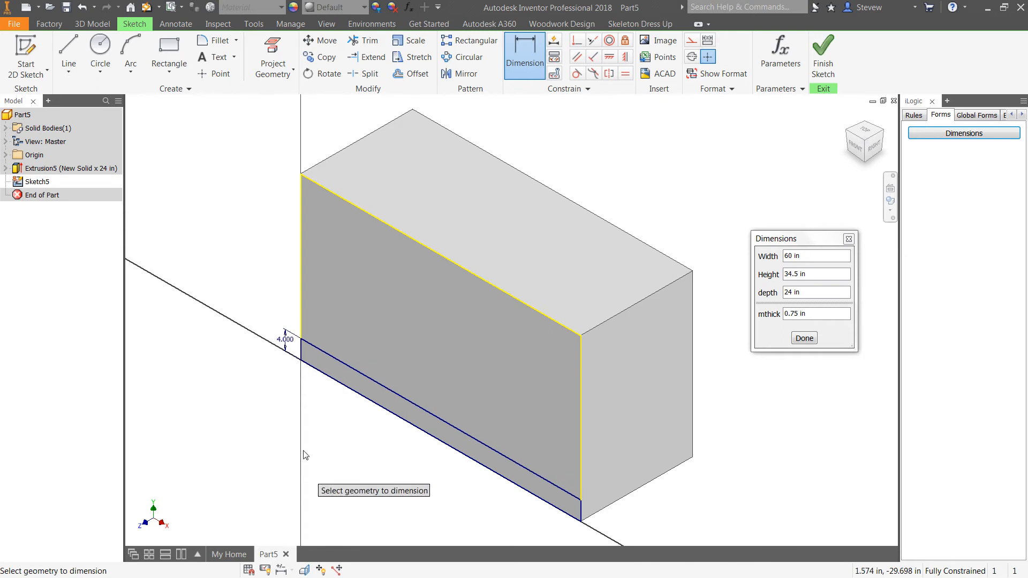
double_click(286, 341)
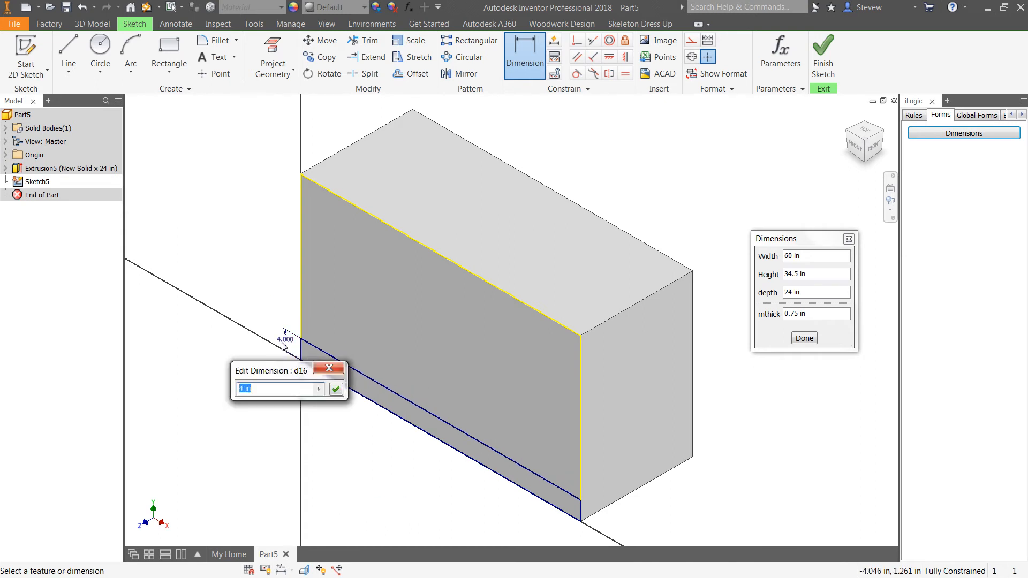
text(kheight=4)
key(Return)
Extrude the bottom rectangle as a cut into the block with the distance kdepth=3 to form the toe kick.
middle_drag(236, 303, 195, 281)
click(92, 24)
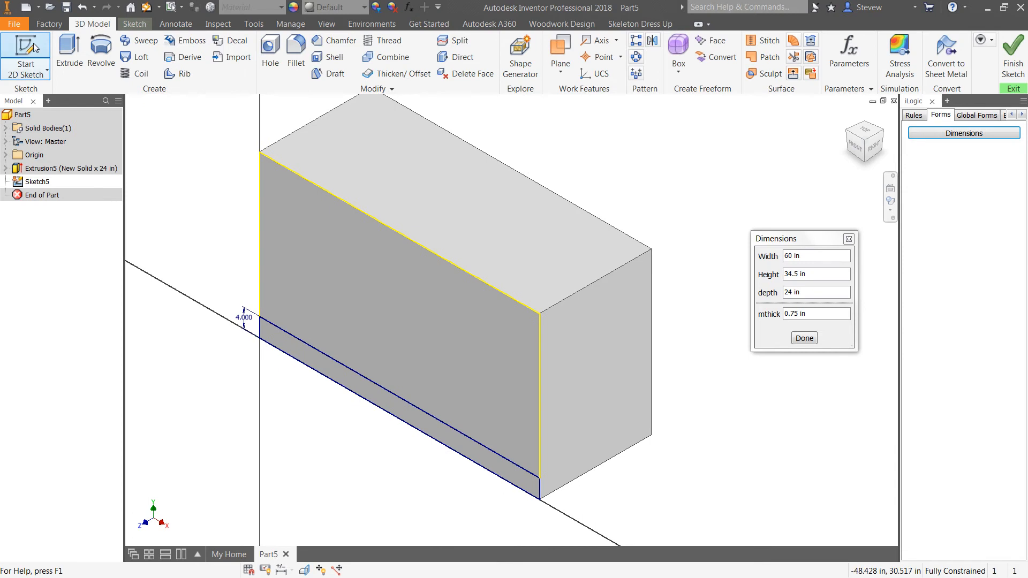
click(69, 53)
click(334, 376)
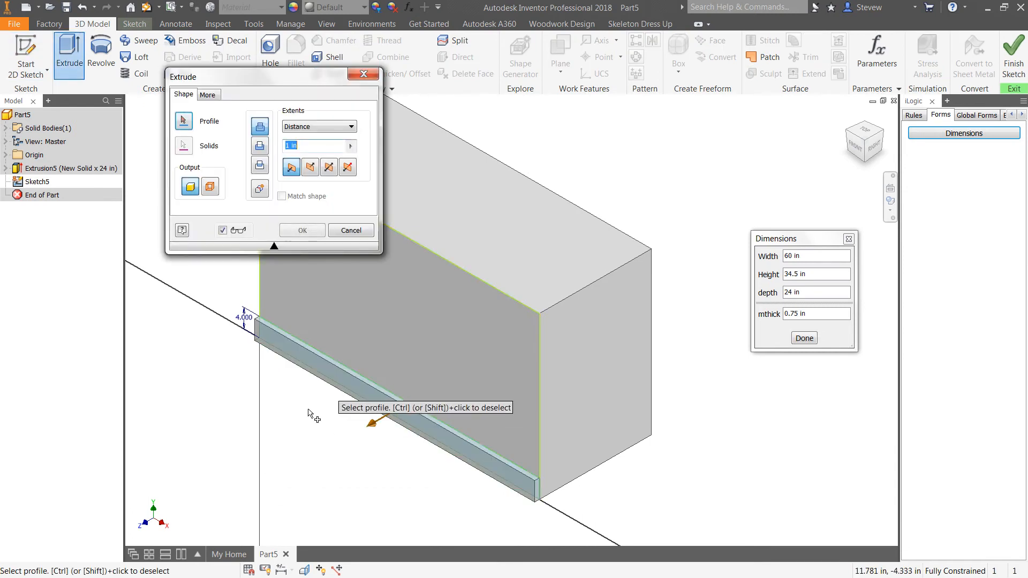
click(260, 147)
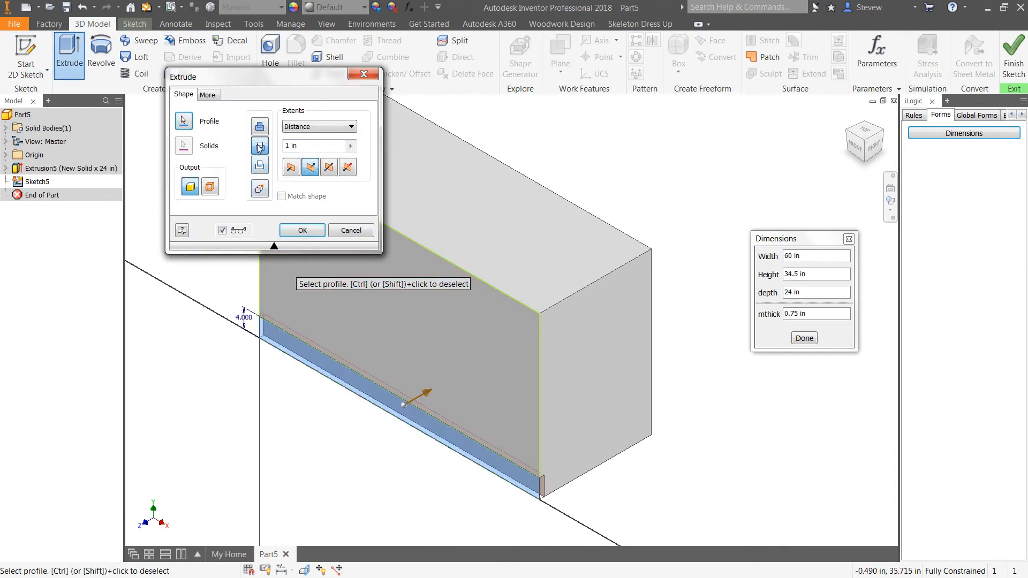
text(kdepth)
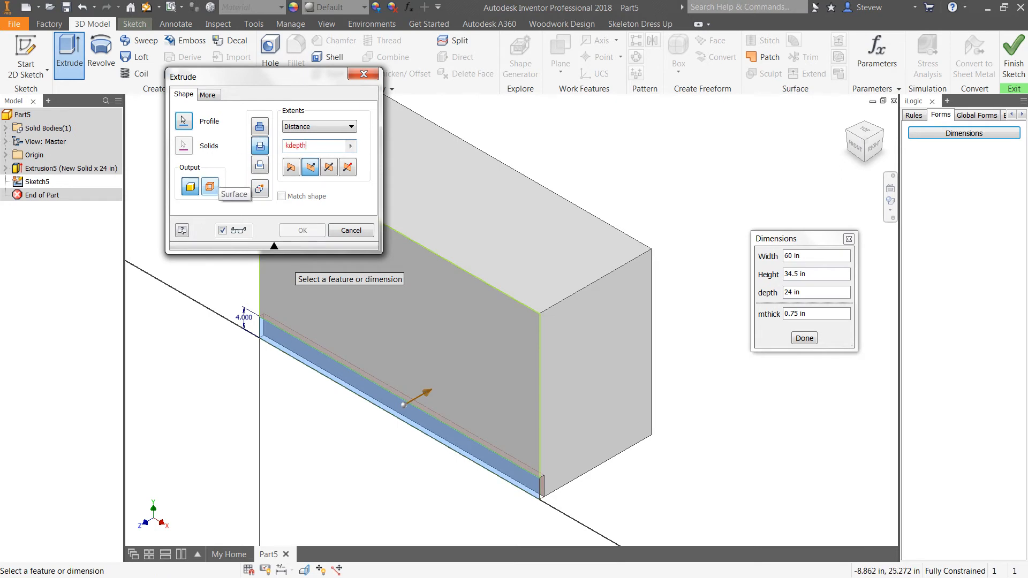
text(=3)
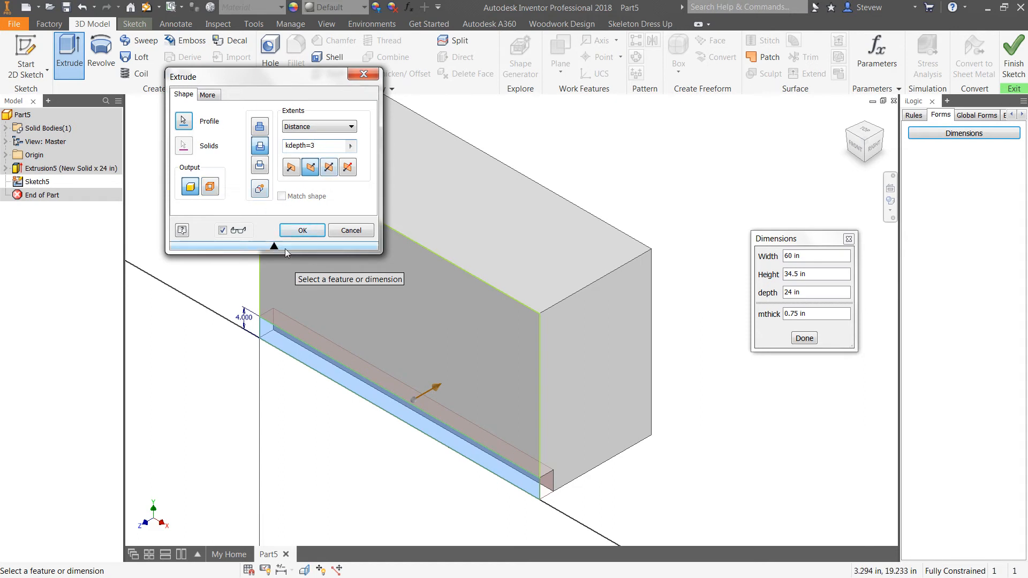
click(301, 231)
scroll(472, 459, down, 2)
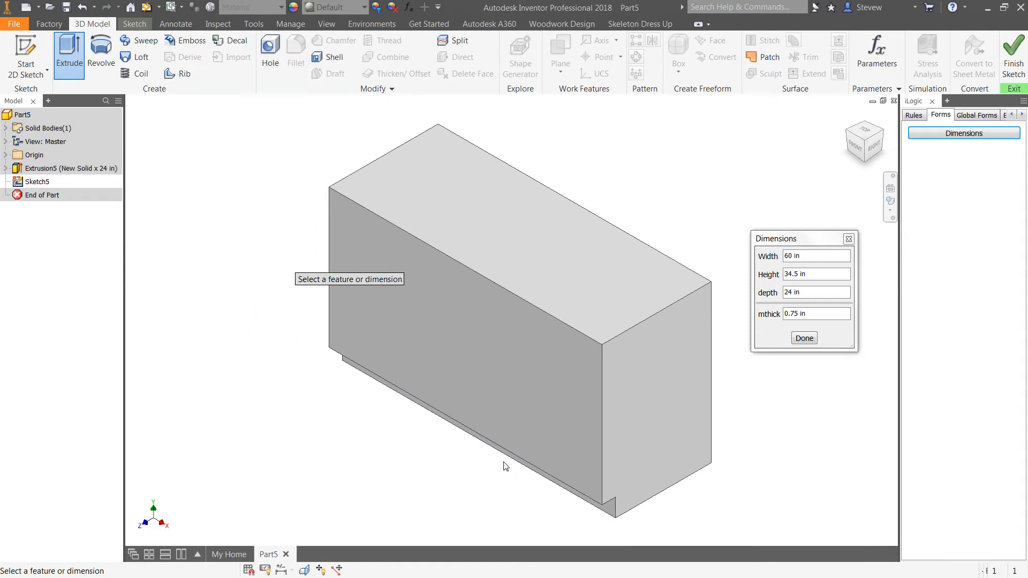
middle_drag(531, 442, 493, 439)
key(F4)
drag(507, 336, 507, 265)
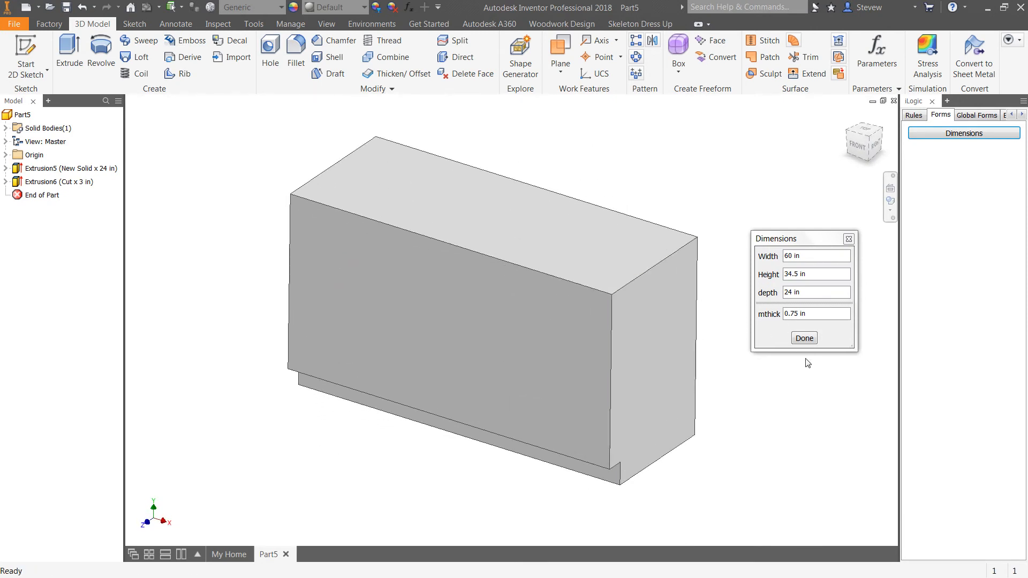
drag(822, 352, 849, 412)
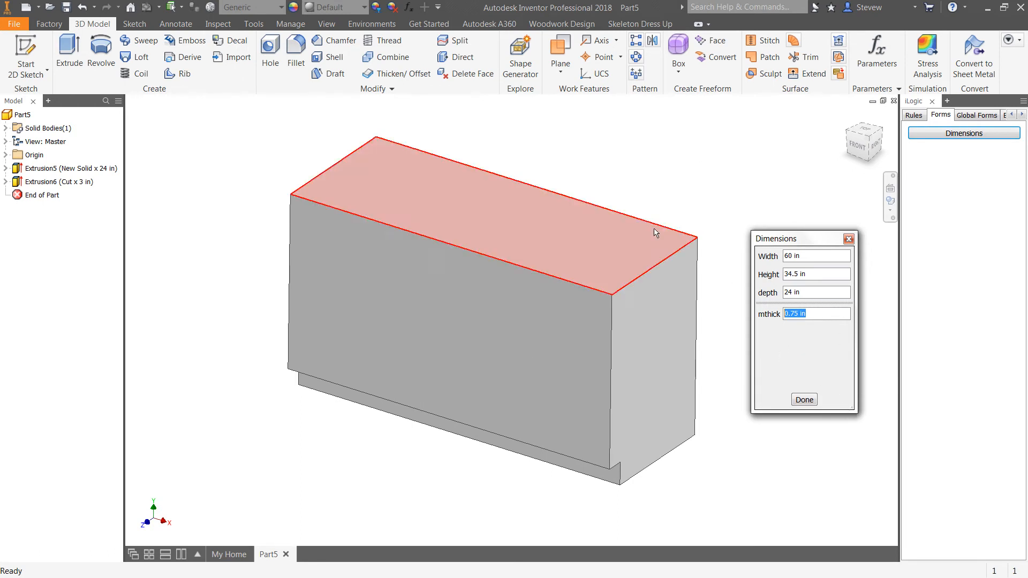
click(289, 25)
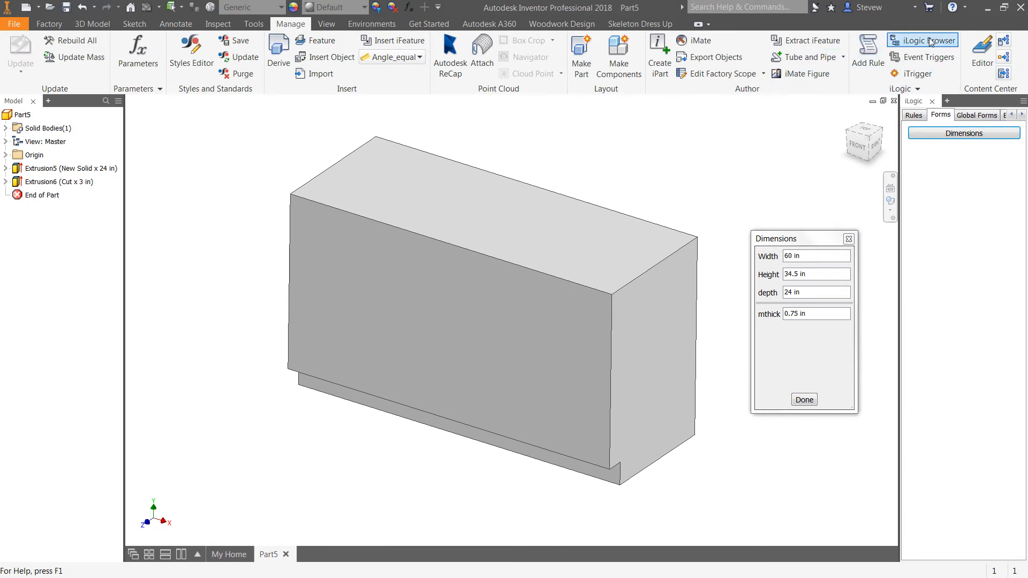
right_click(955, 135)
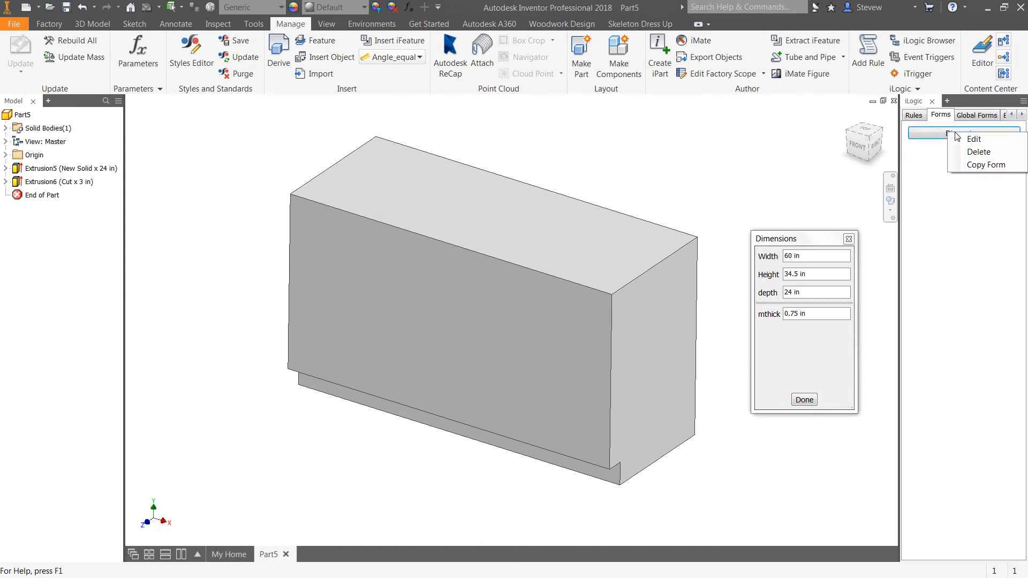
click(975, 139)
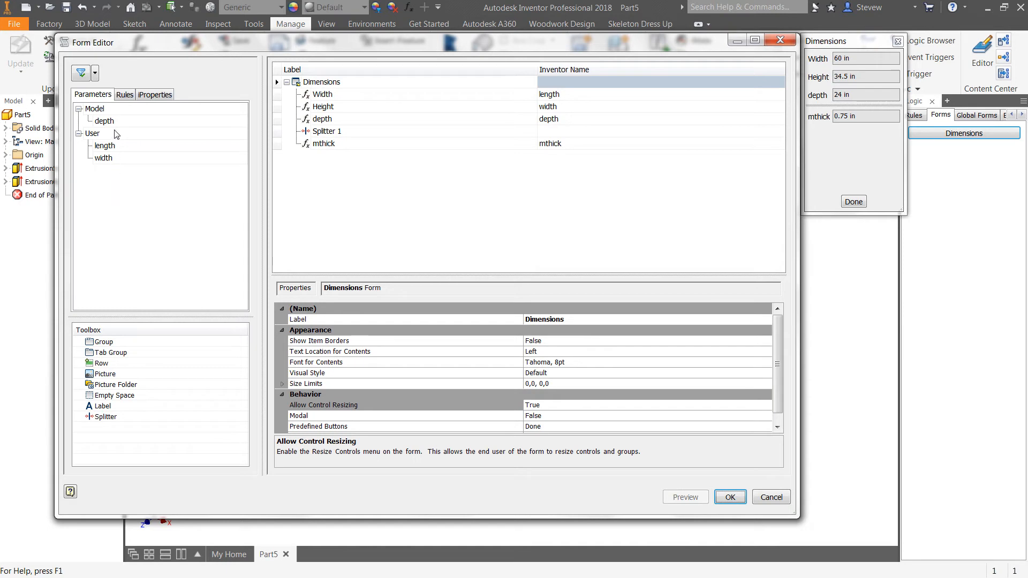
click(782, 39)
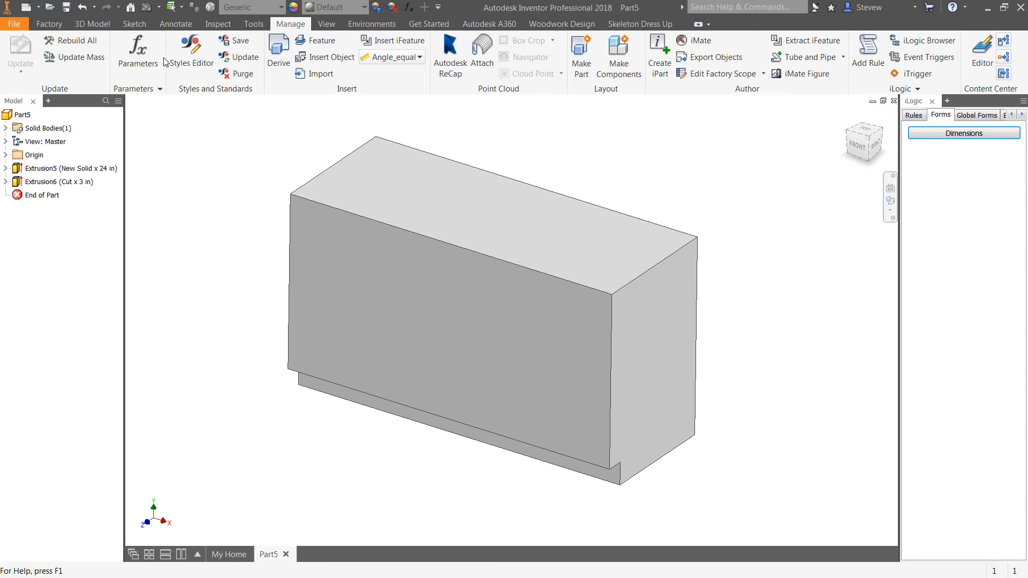
Check the toe kick parameters and add kheight and kdepth to the Dimensions form below mthick.
click(138, 52)
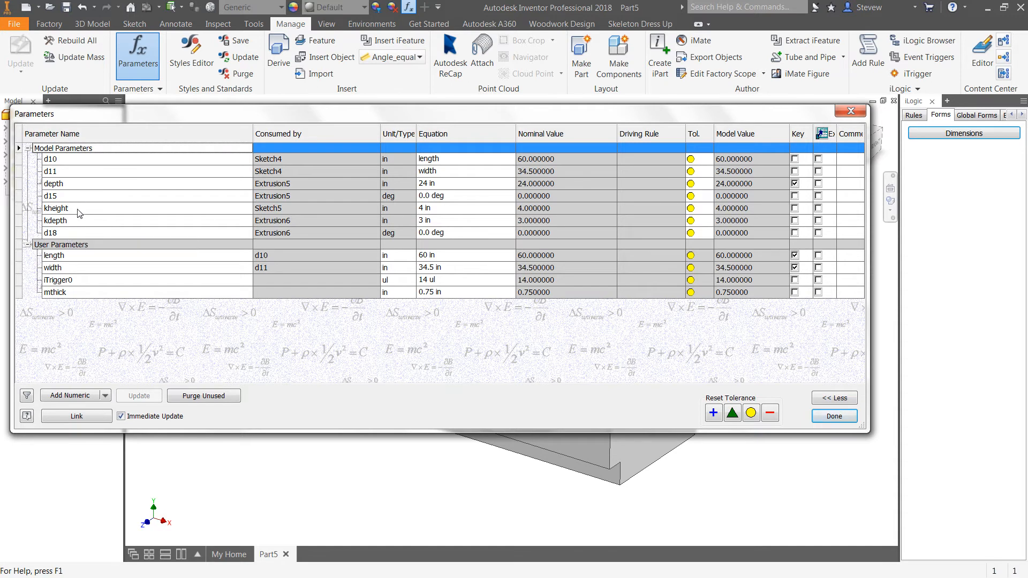
click(849, 111)
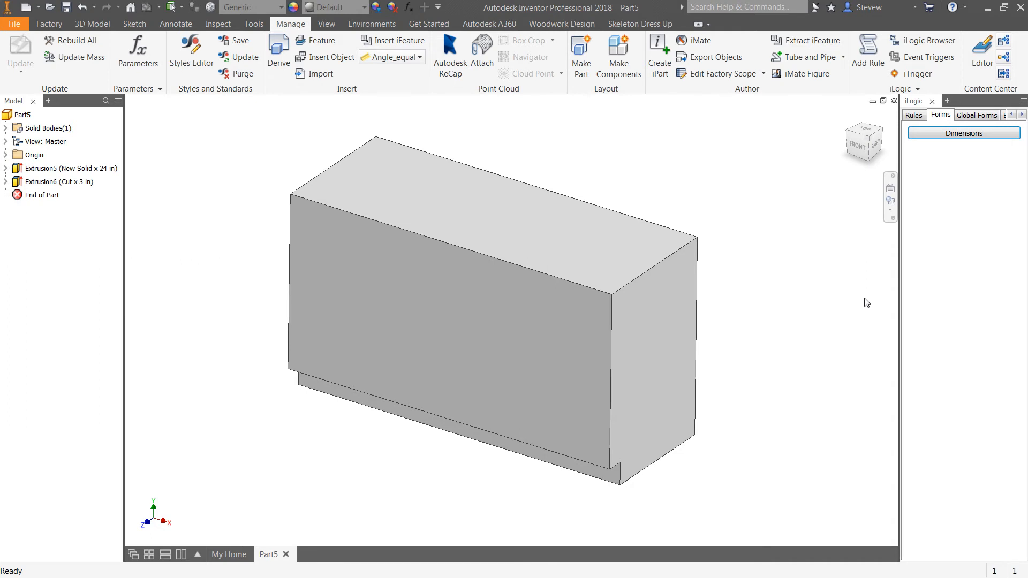
right_click(956, 137)
click(973, 141)
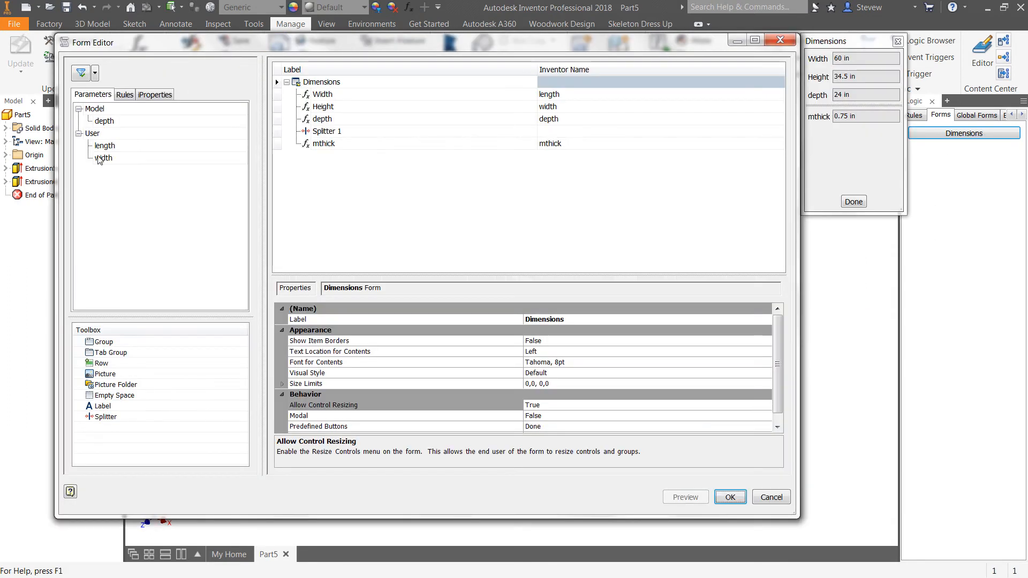
click(84, 75)
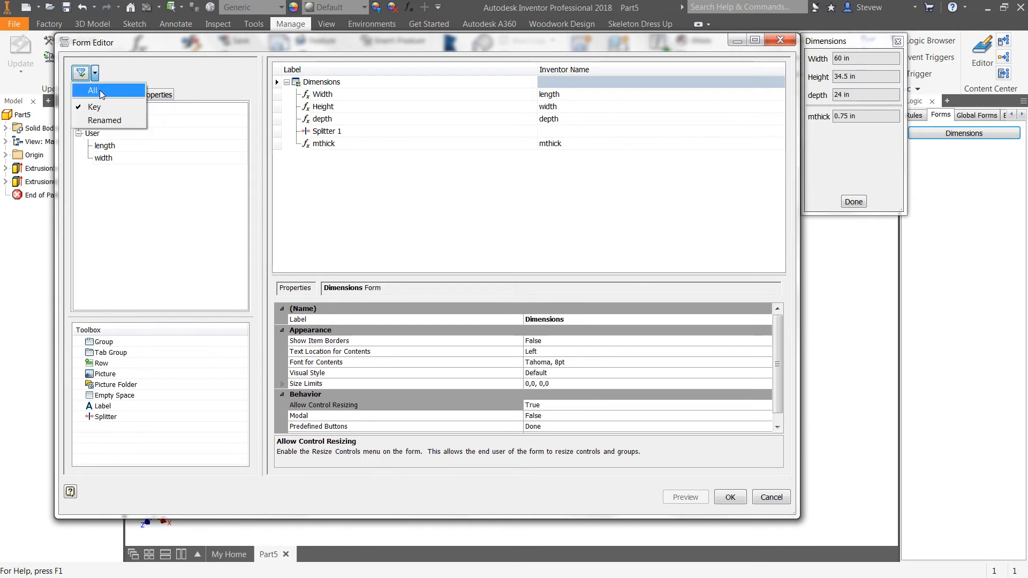
click(101, 95)
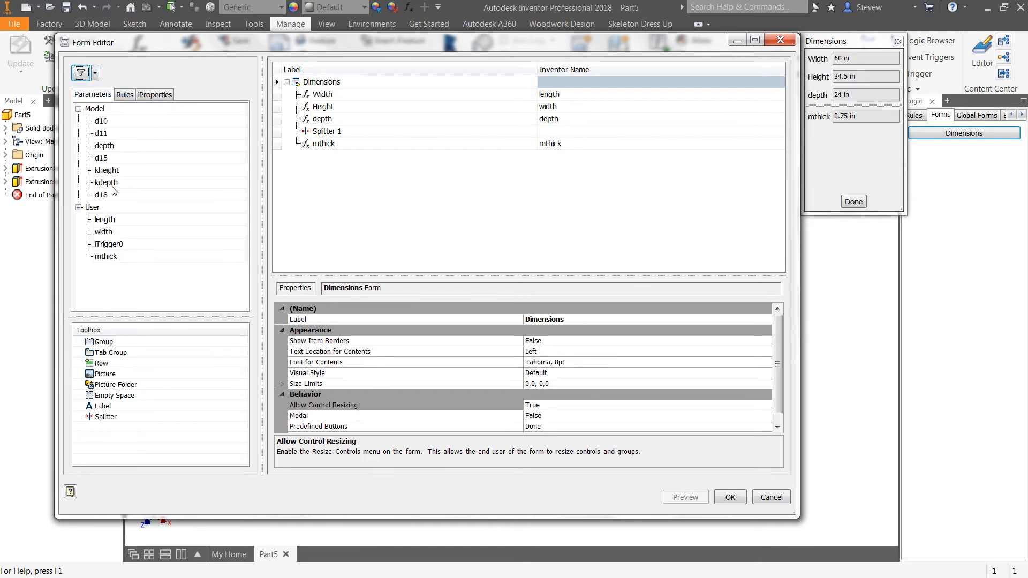
drag(107, 170, 339, 172)
drag(111, 185, 335, 205)
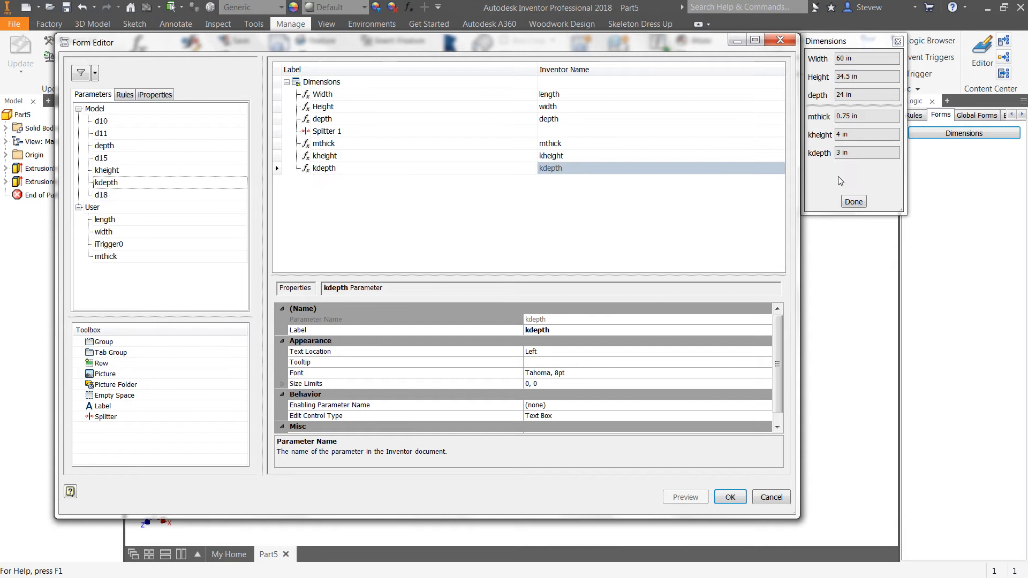
click(729, 496)
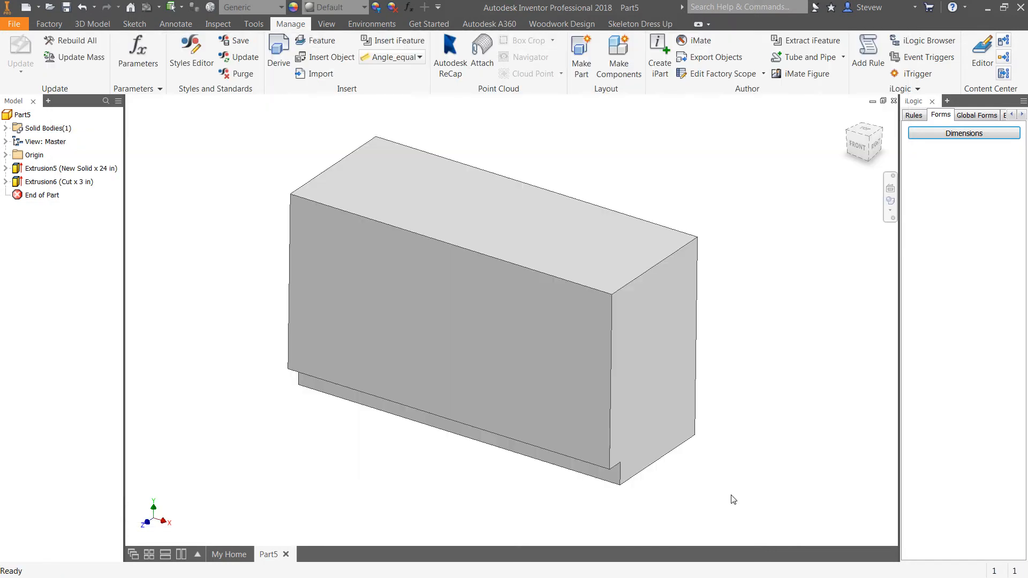
Open the Dimensions form beside the block and test the toe kick with kheight 8 in and kdepth 4 in.
click(964, 134)
drag(819, 240, 932, 185)
drag(929, 280, 882, 284)
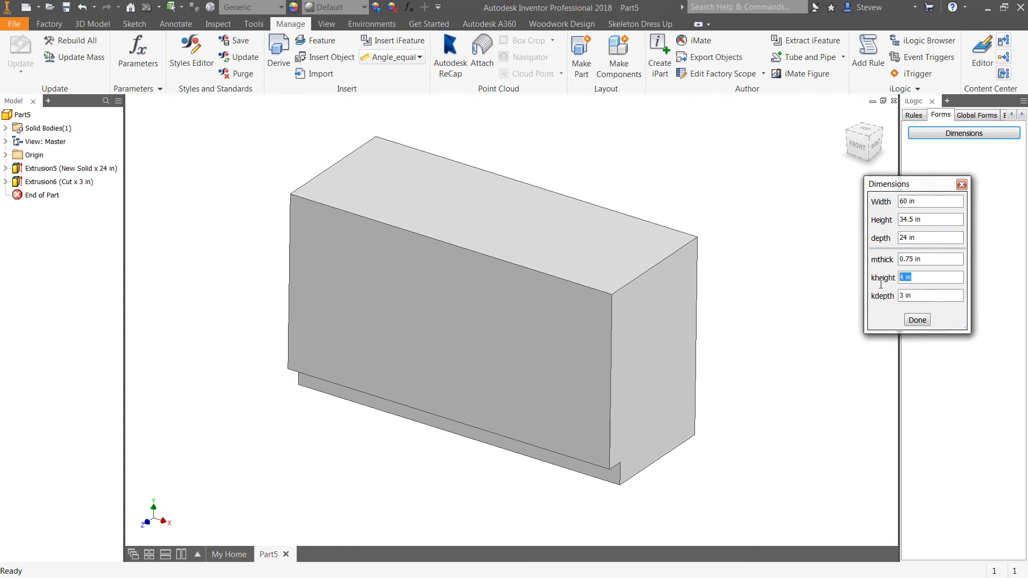
text(8)
key(Tab)
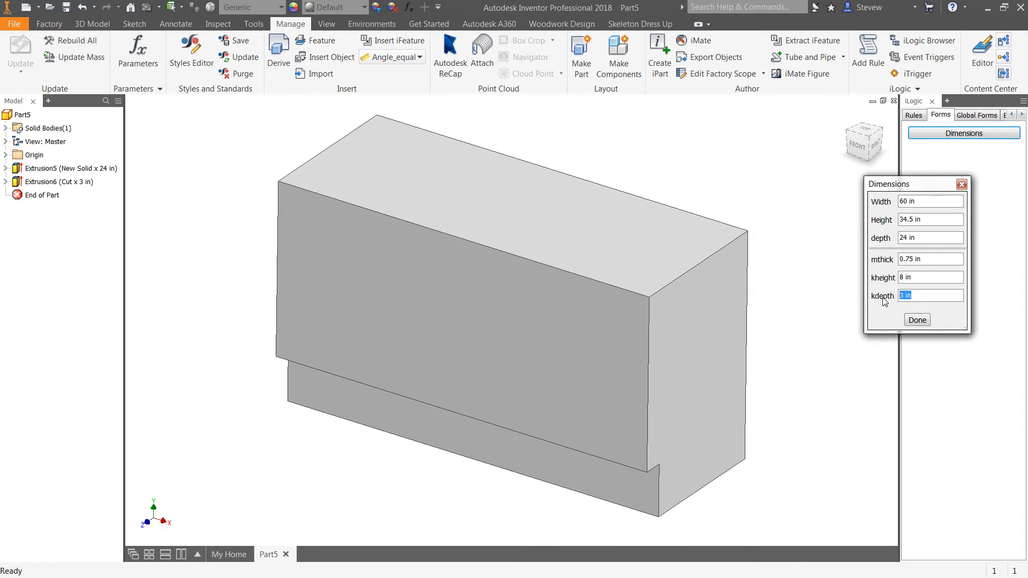
text(4)
key(Tab)
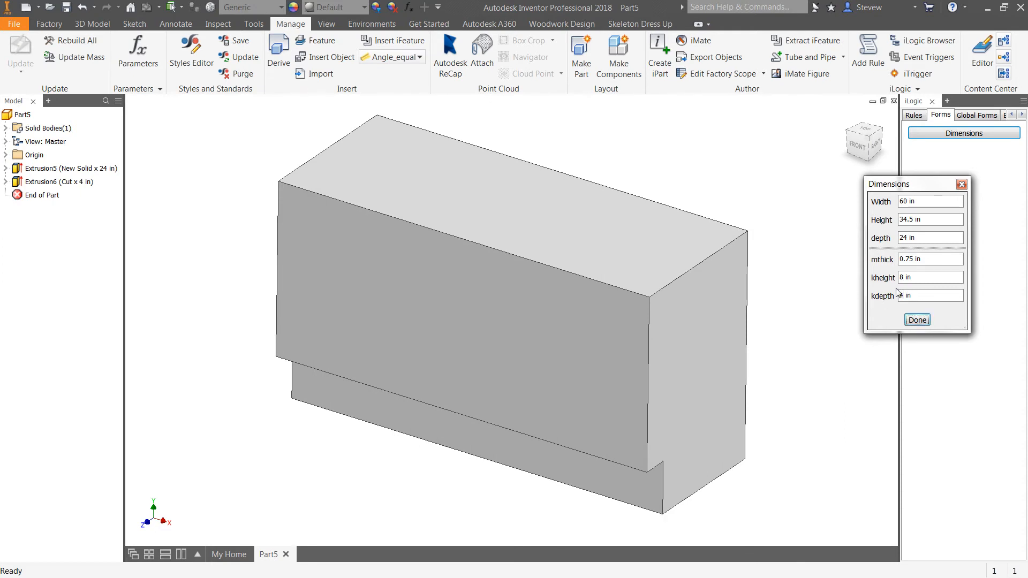
Return the toe kick to kdepth 3 in and kheight 4 in through the Dimensions form.
key(shift+Tab)
text(3)
key(Tab)
key(shift+Tab)
key(shift+Tab)
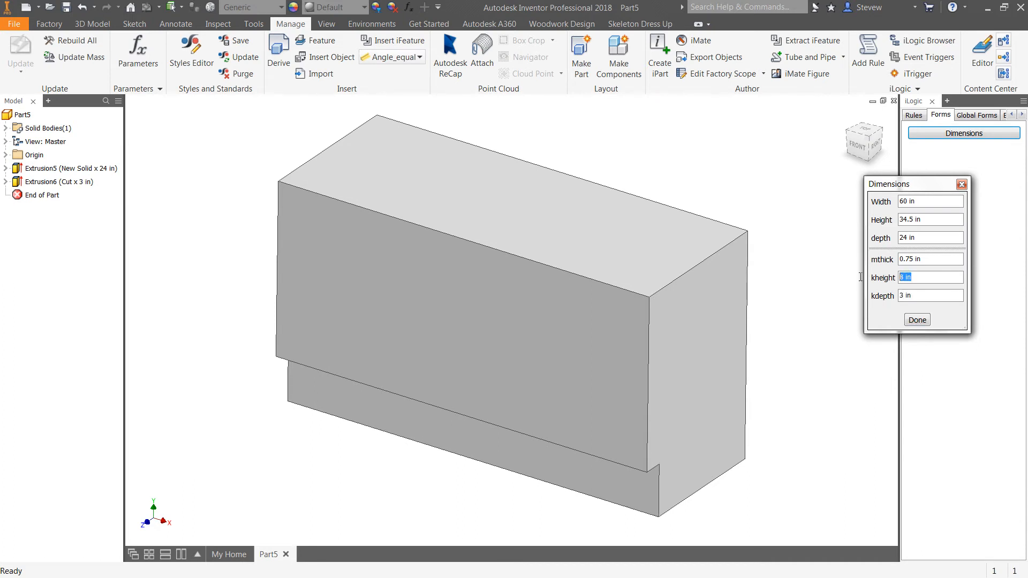
text(4)
key(Tab)
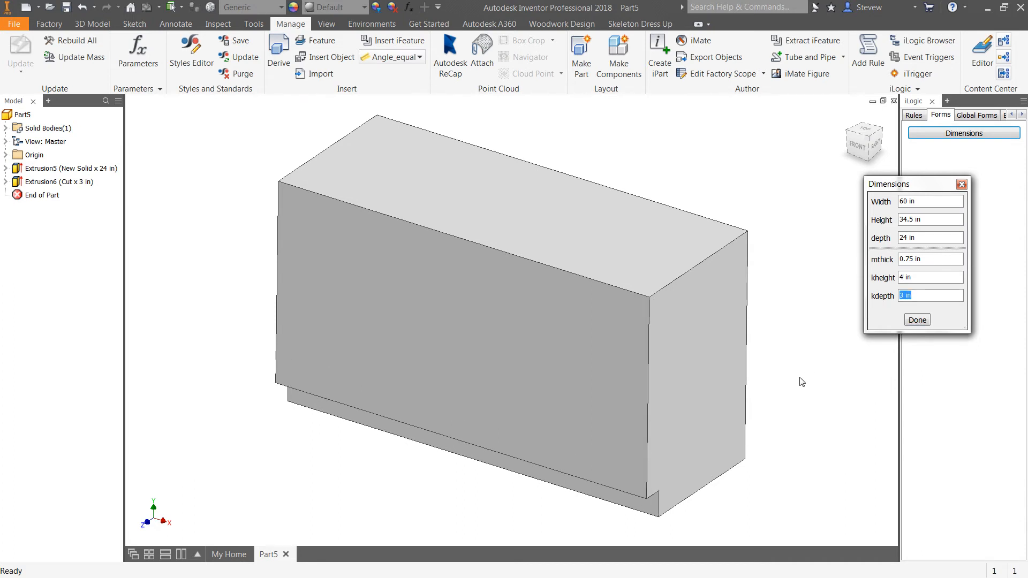
Test the block with a Width of 50 in and set it back to 60 in.
scroll(750, 348, down, 3)
middle_drag(717, 333, 360, 233)
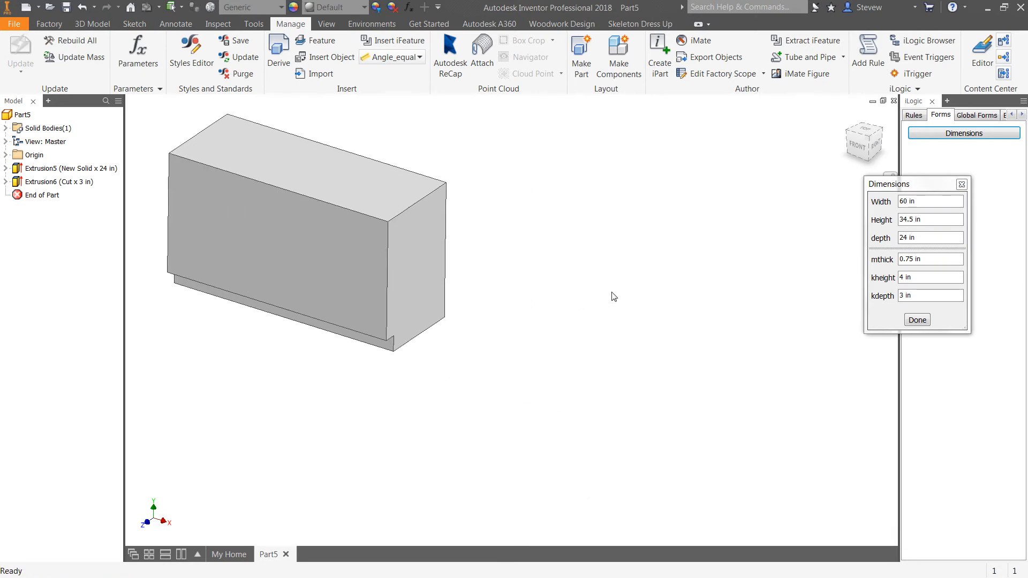
click(924, 201)
text(50)
key(Tab)
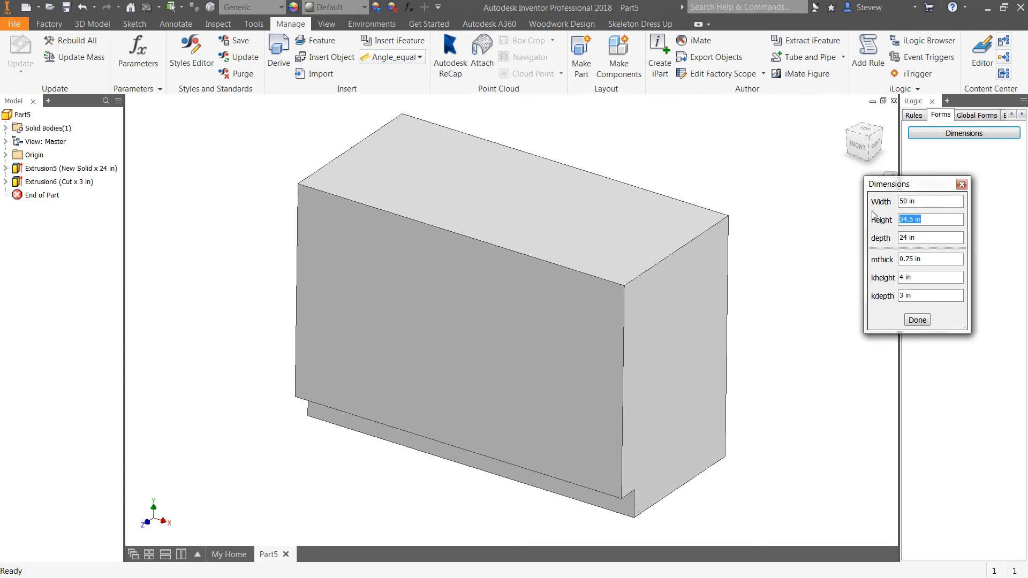
click(926, 202)
key(ctrl+a)
text(60)
key(Tab)
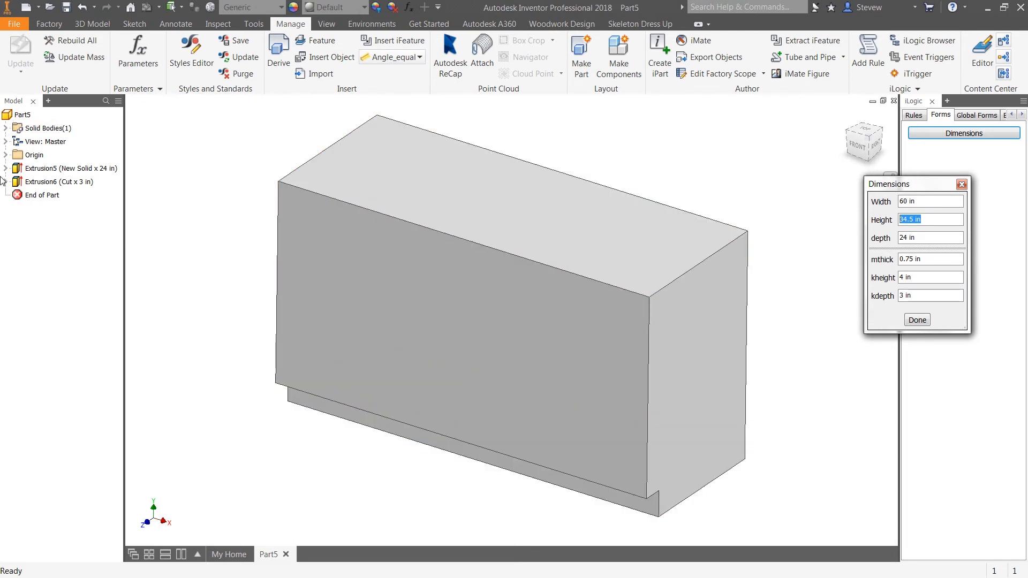
Start a Skeleton Dress Up on the block's solid body and select all of its faces.
click(6, 129)
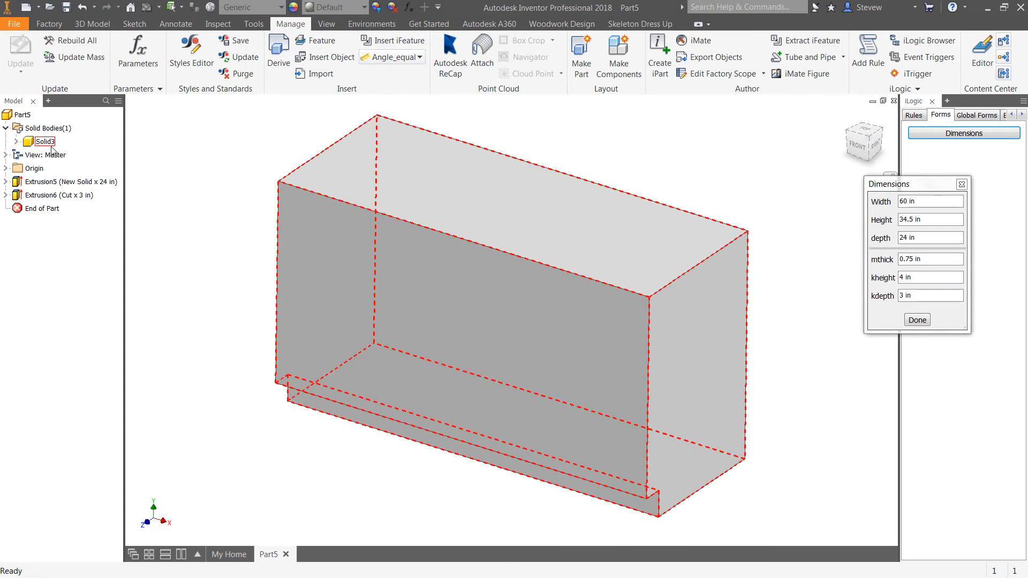
middle_drag(209, 184, 192, 214)
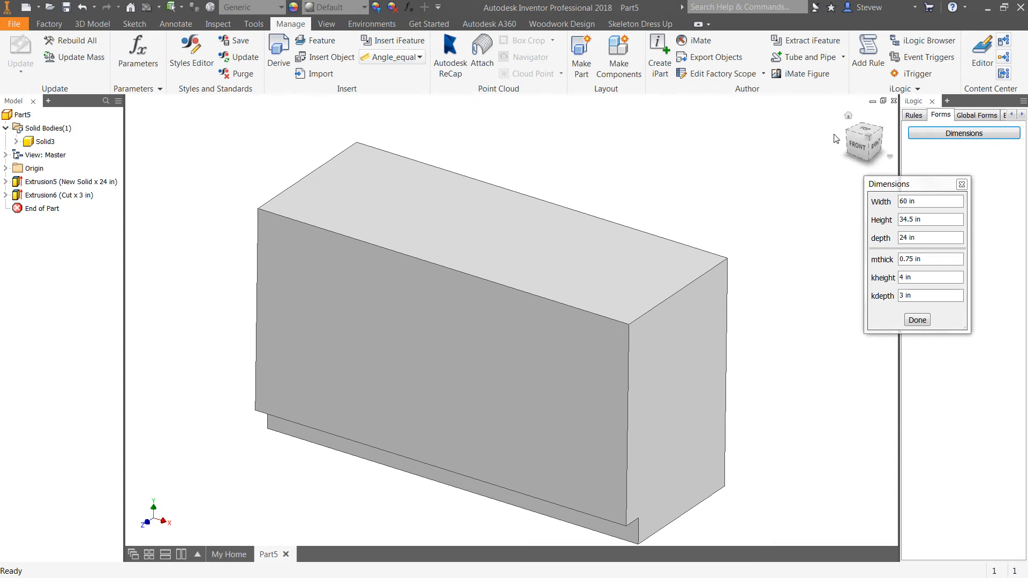
click(848, 116)
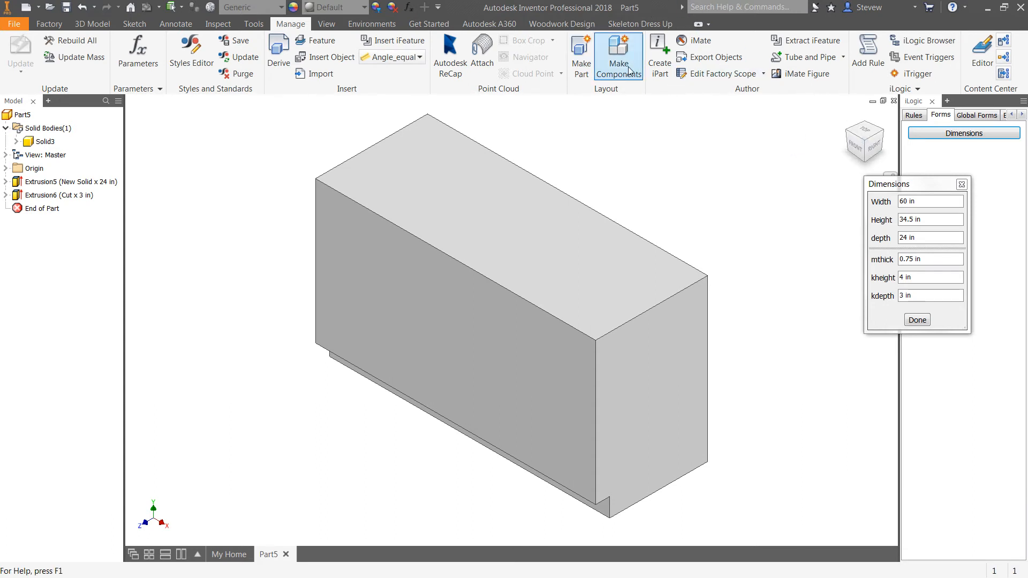
click(637, 26)
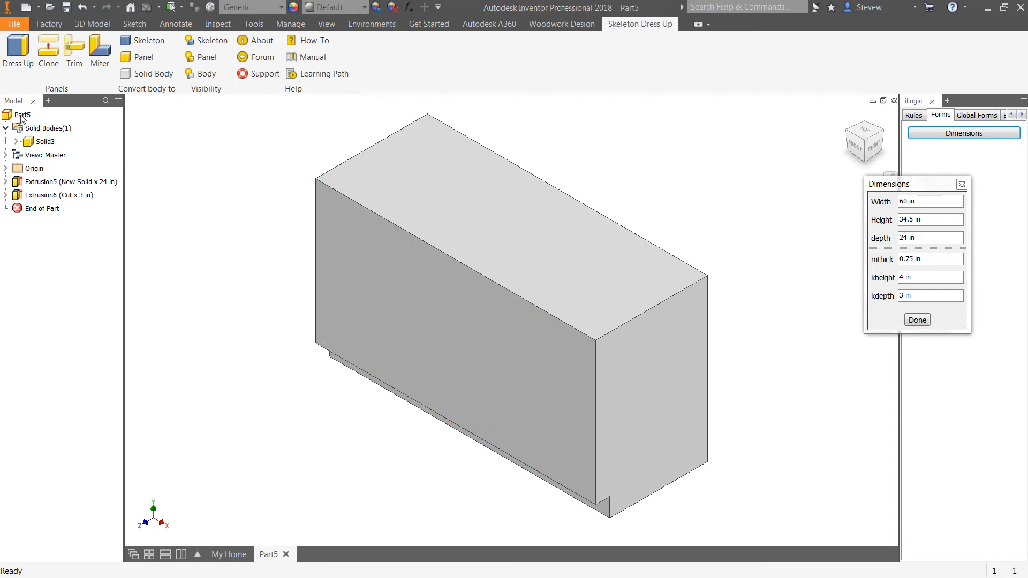
click(22, 49)
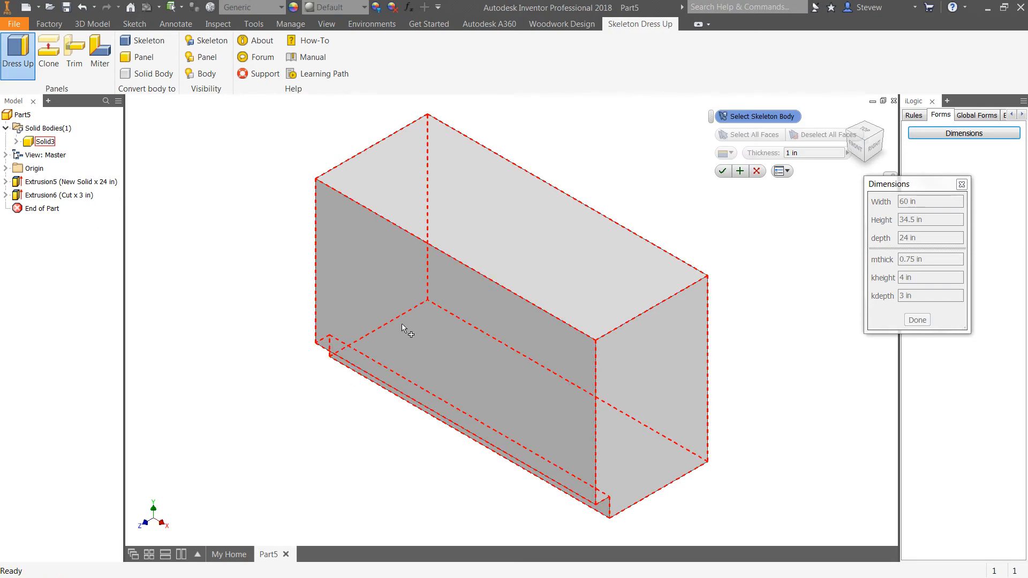
click(497, 290)
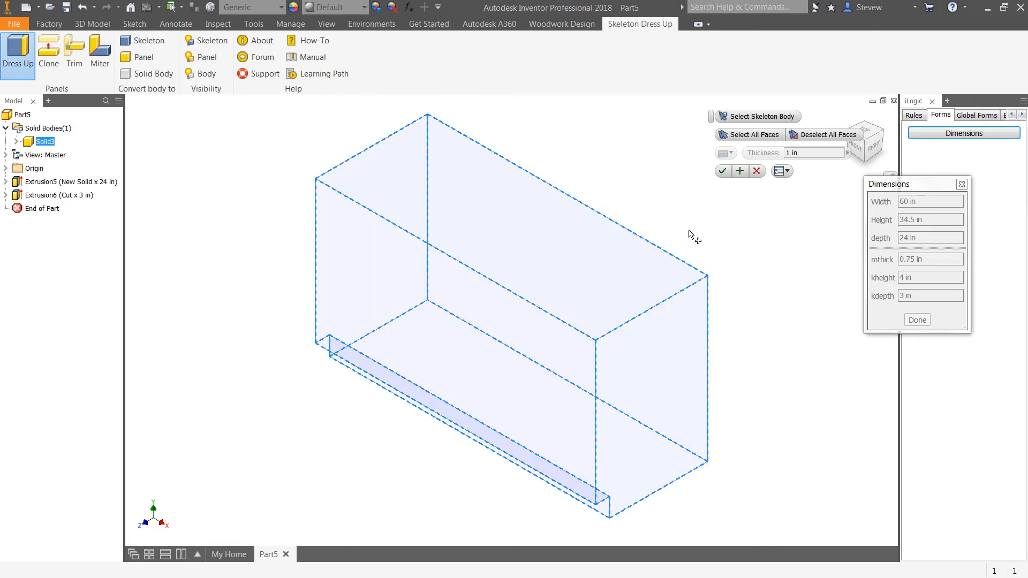
click(748, 135)
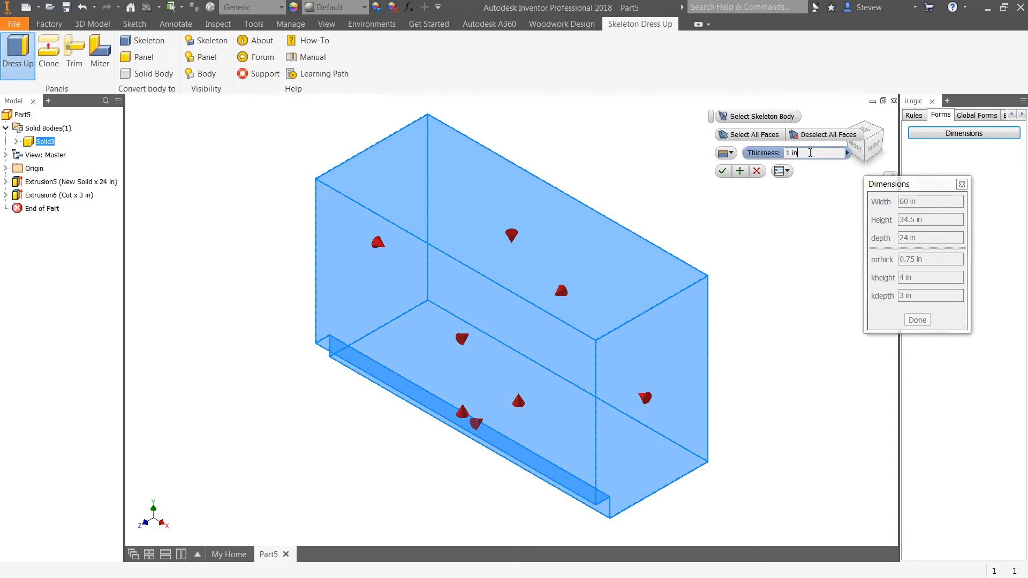
Link the panel thickness to the mthick parameter and try flipping the right side panel's direction outward and back inward.
drag(813, 153, 784, 153)
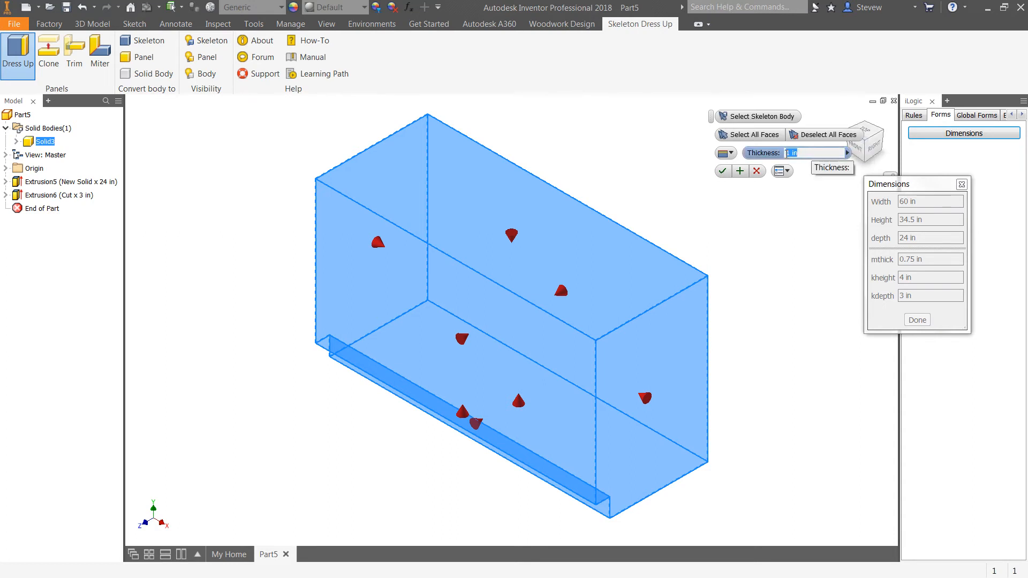
click(848, 153)
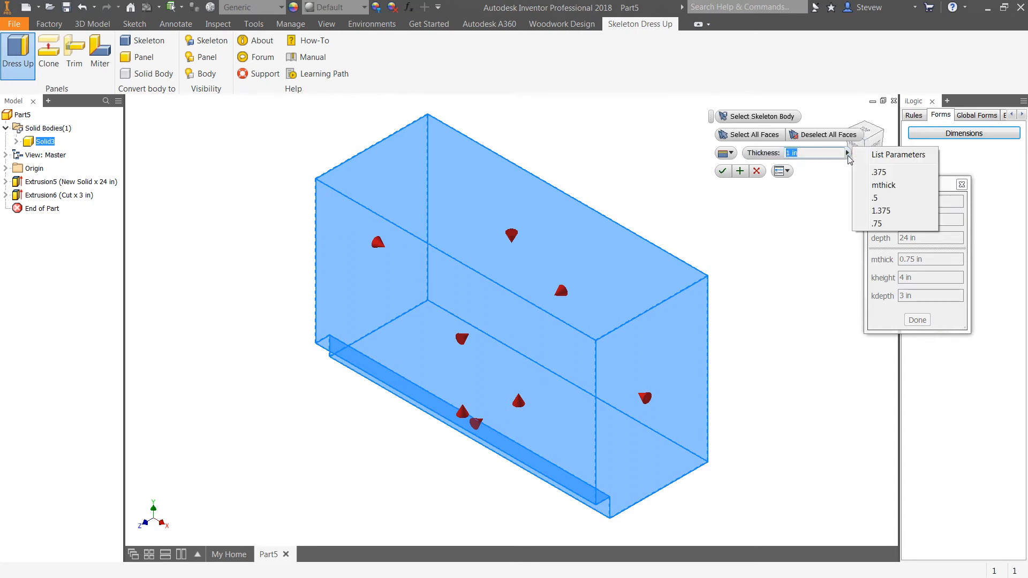
click(899, 155)
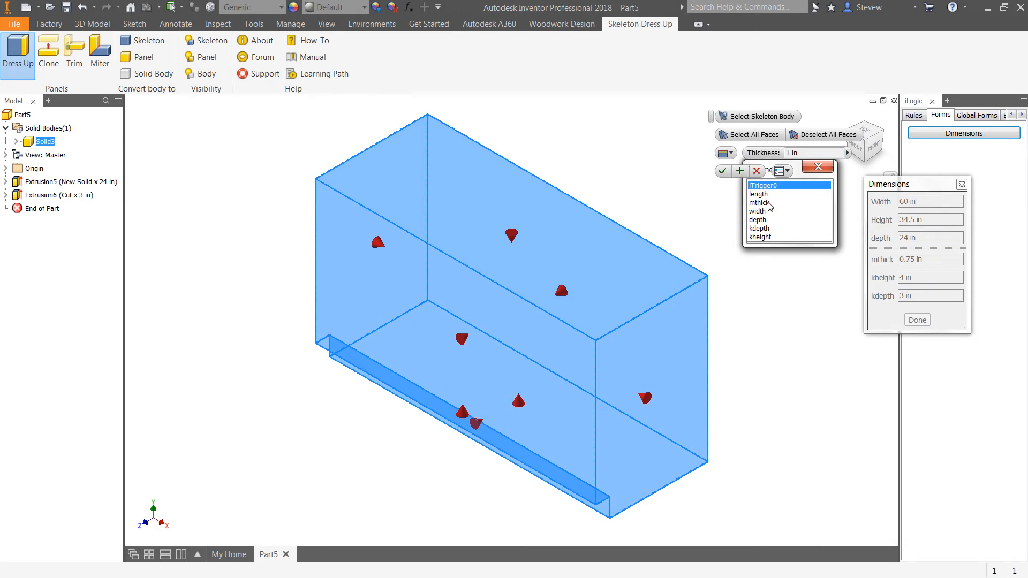
click(766, 203)
double_click(767, 203)
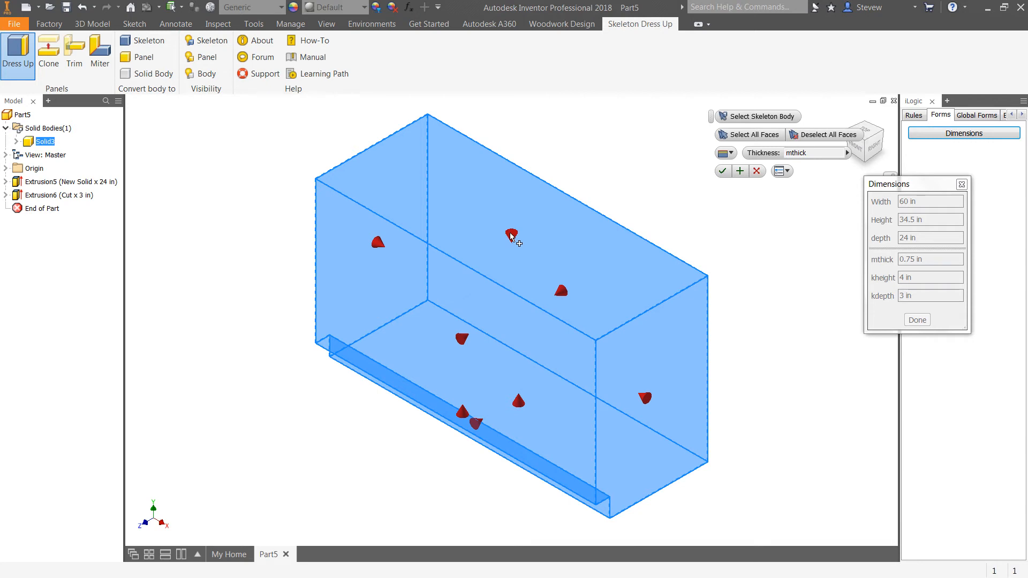
click(648, 399)
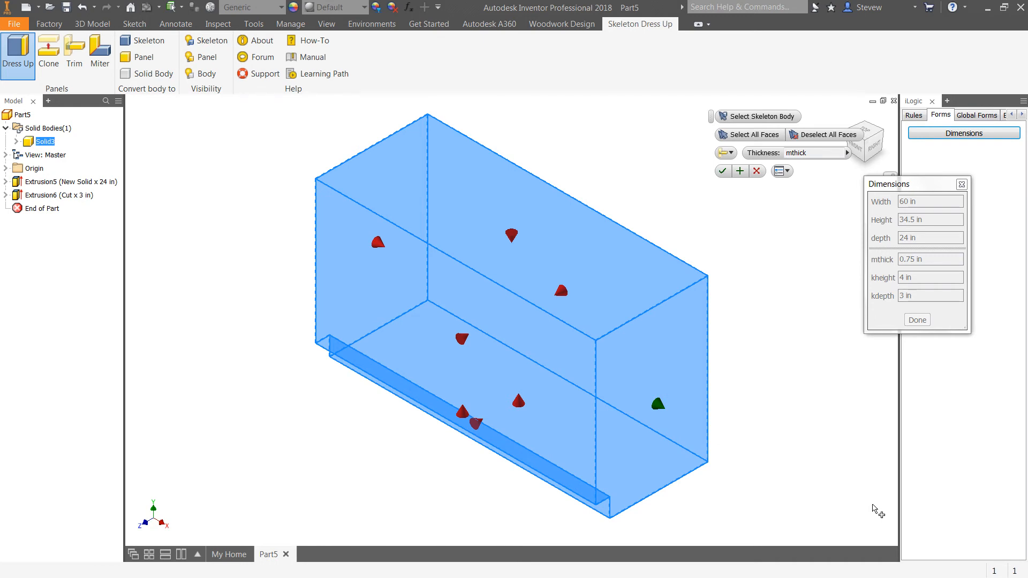
click(659, 407)
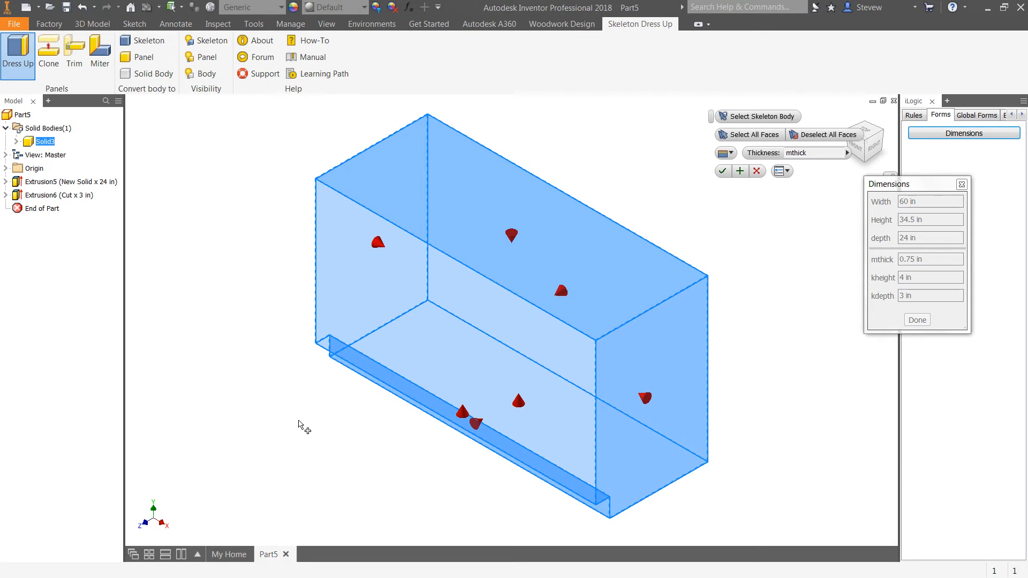
Exclude the front, bottom and back faces and apply the Dress Up to create panels on the remaining faces.
key(F4)
drag(391, 408, 455, 252)
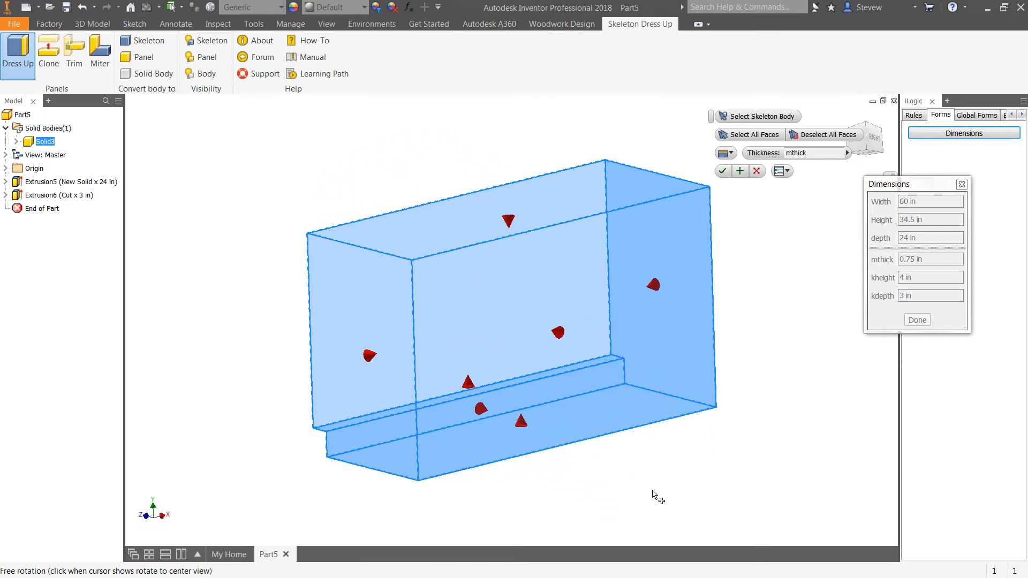
click(583, 427)
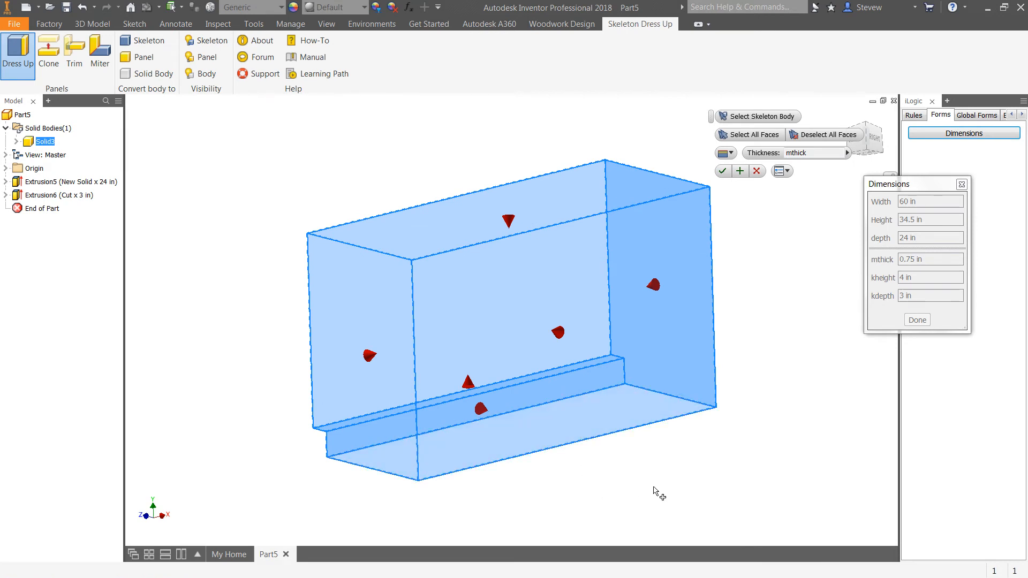
key(F4)
drag(548, 420, 555, 441)
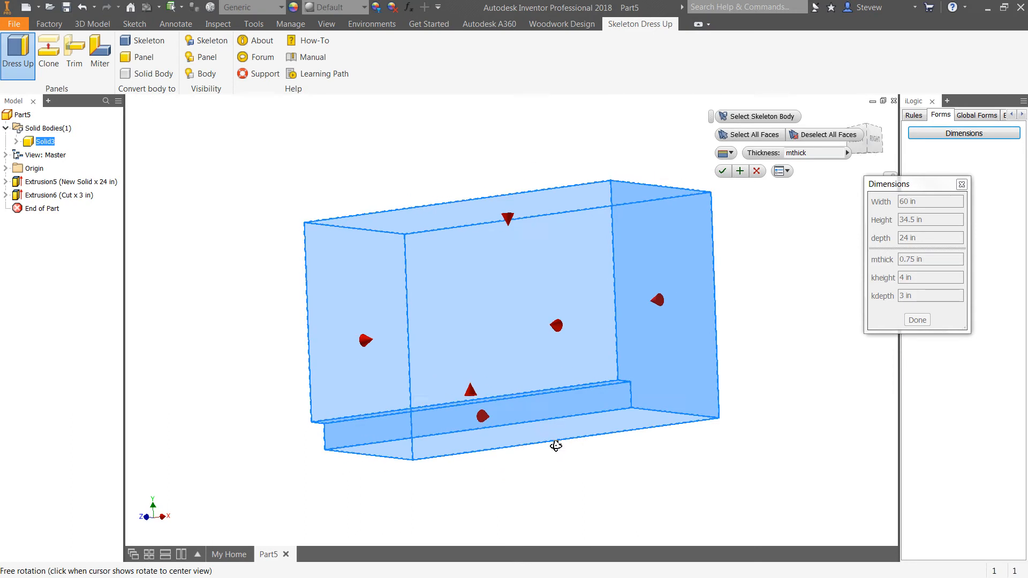
drag(482, 429, 308, 522)
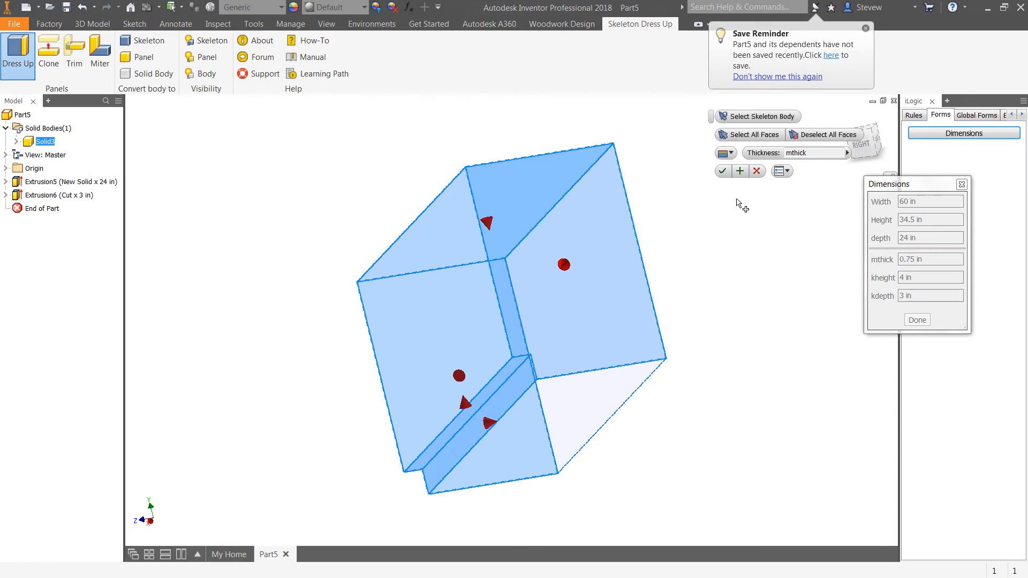
click(740, 171)
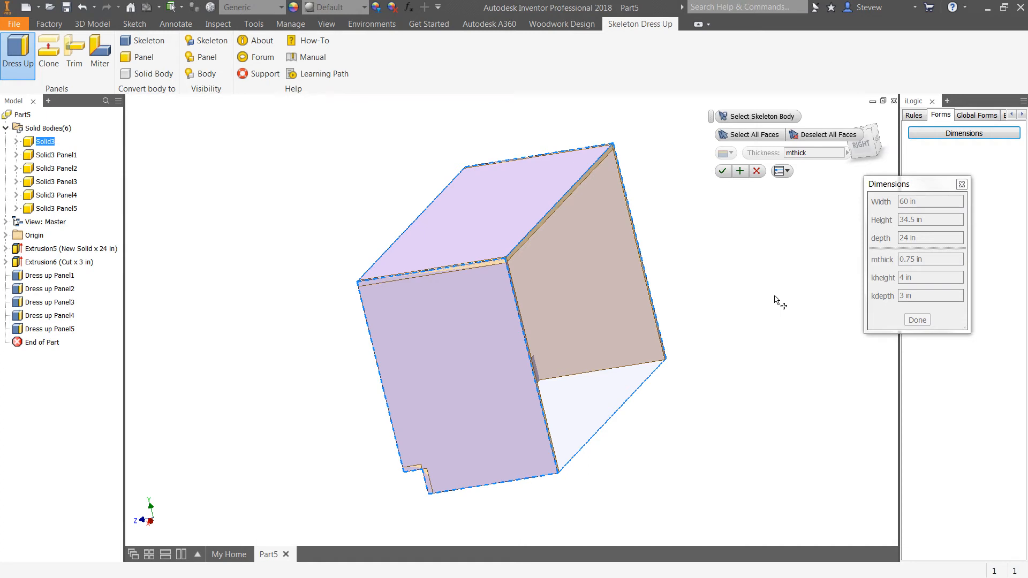
Create a panel with a thickness of .375 on the block's back face and finish the Dress Up.
click(611, 287)
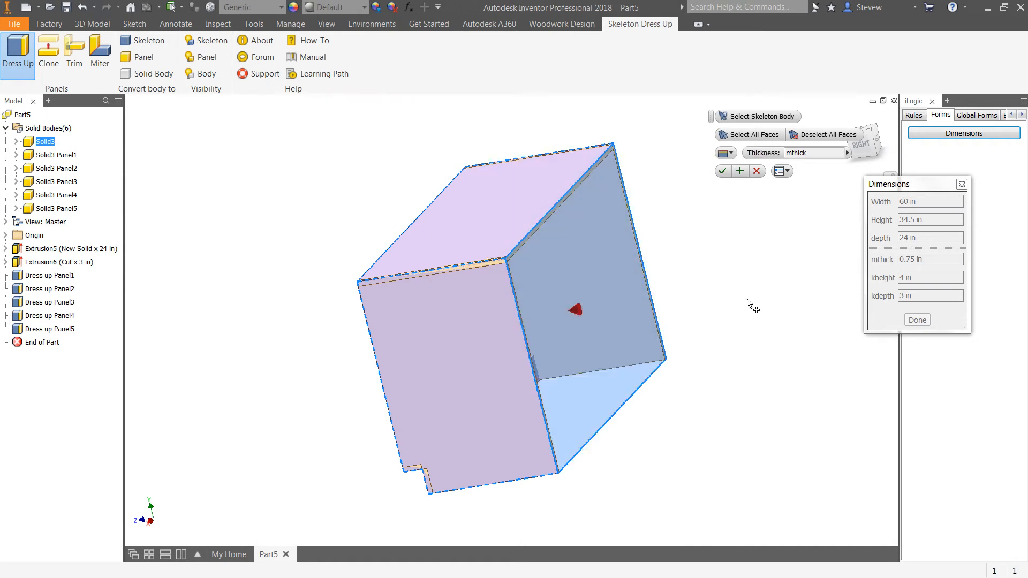
double_click(797, 153)
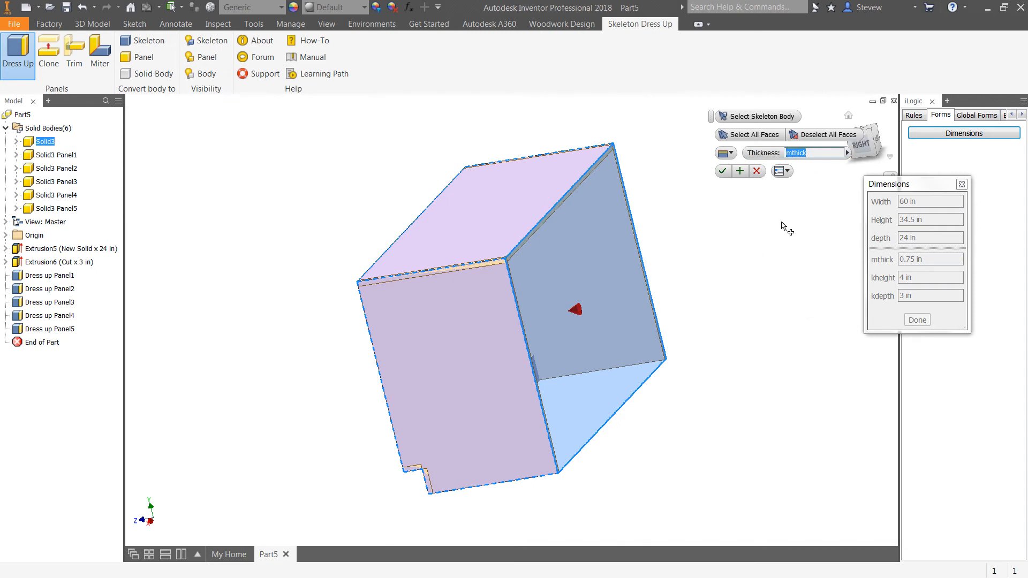
text(.375)
click(741, 172)
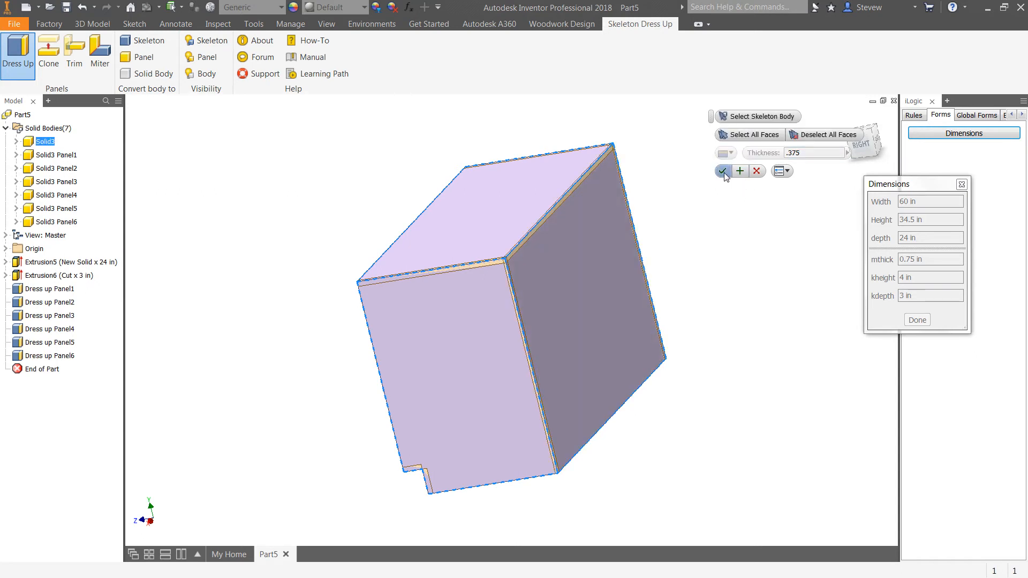
click(723, 171)
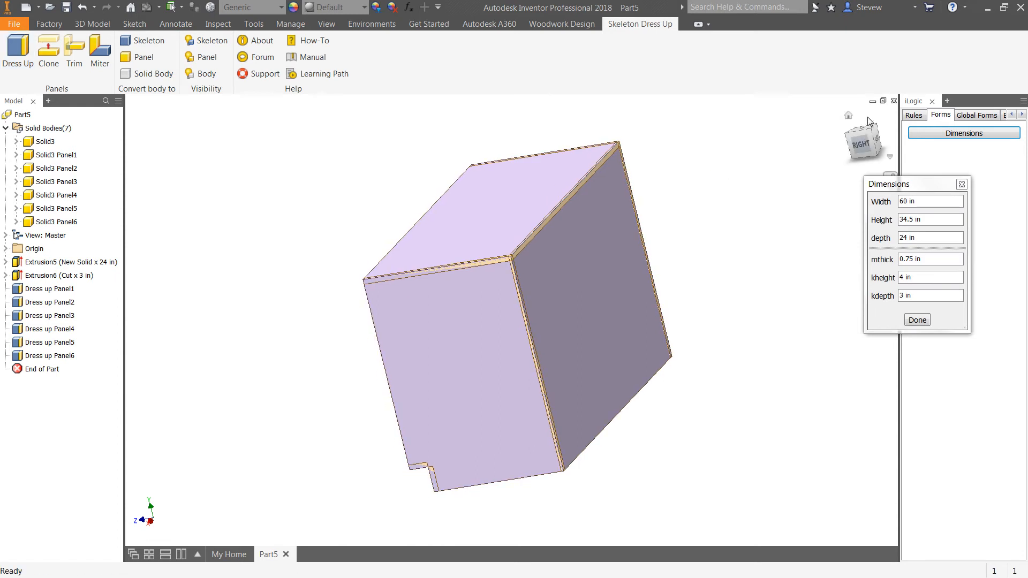
Hide the skeleton body so that only the cabinet panels are displayed.
click(849, 117)
key(F4)
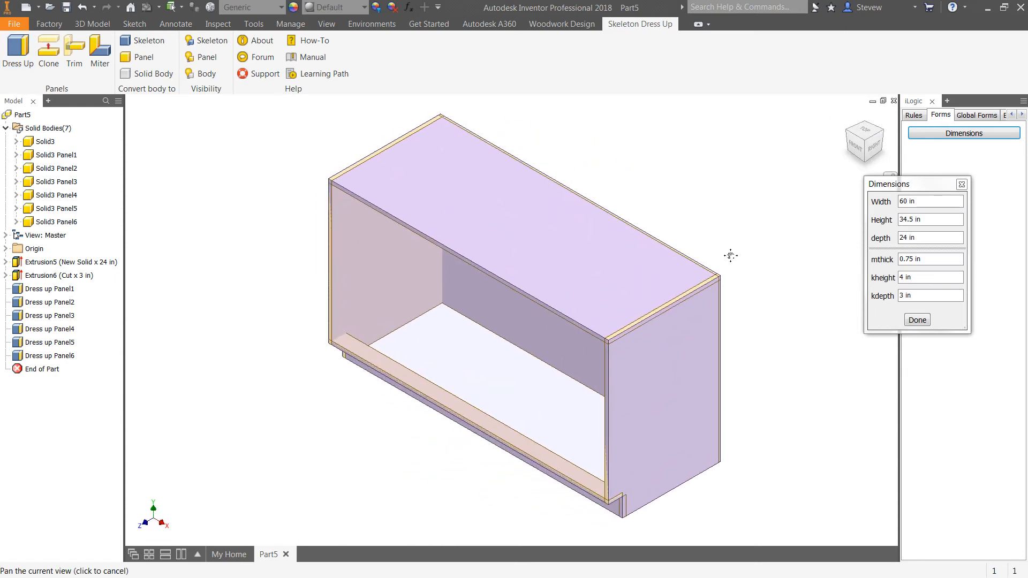
drag(661, 265, 528, 266)
key(Escape)
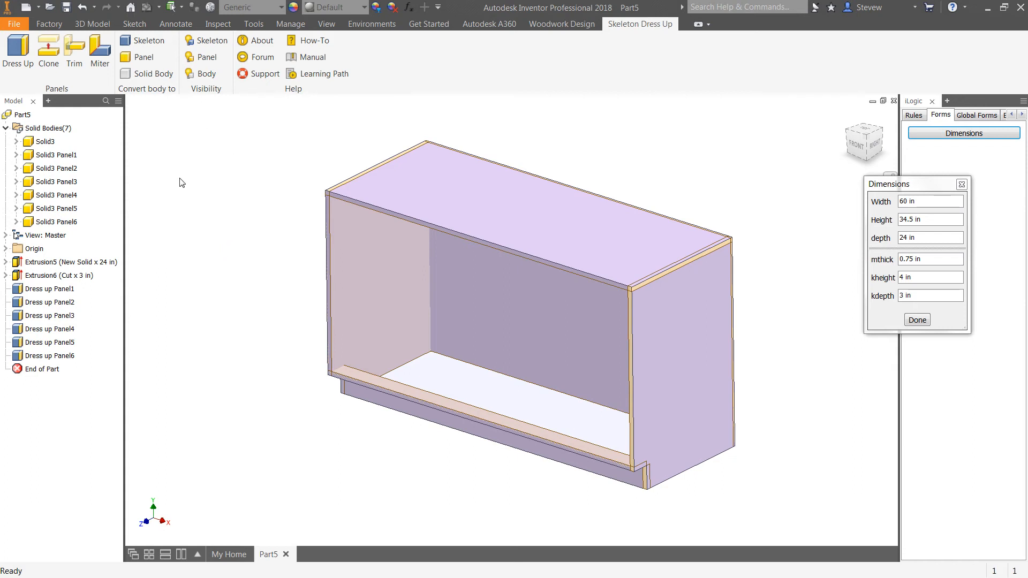
click(208, 41)
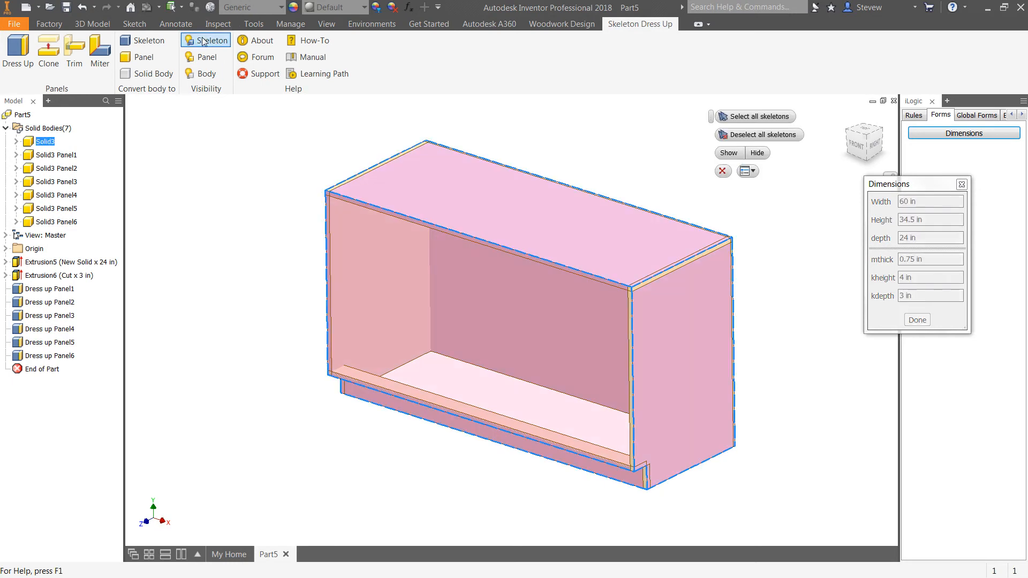
click(756, 154)
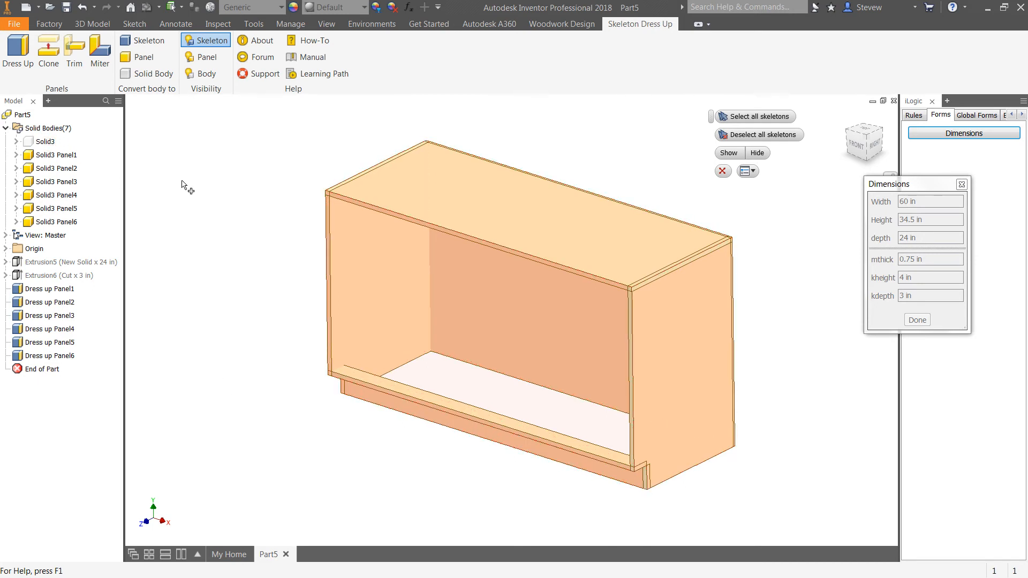
right_click(49, 142)
click(270, 147)
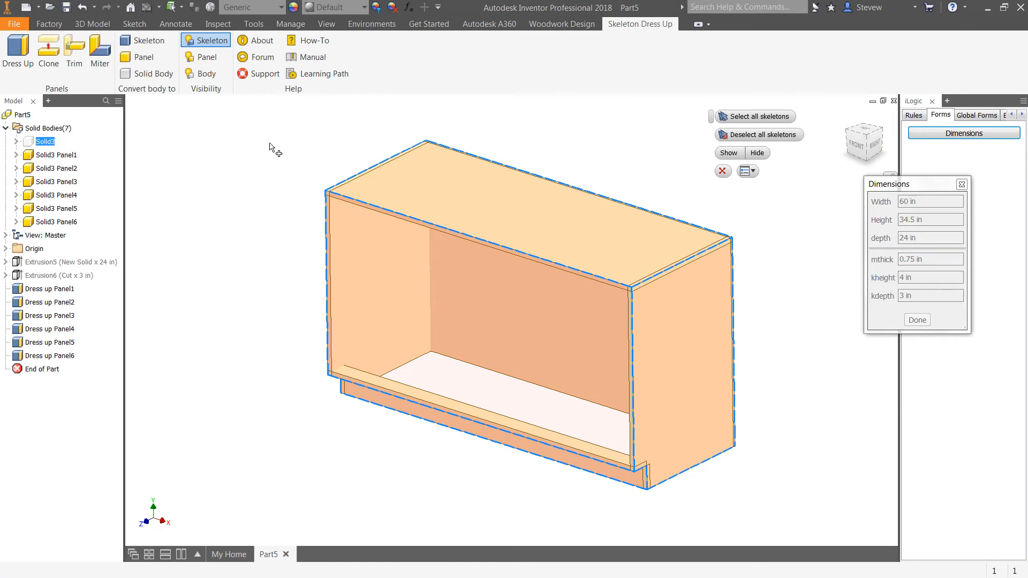
click(723, 171)
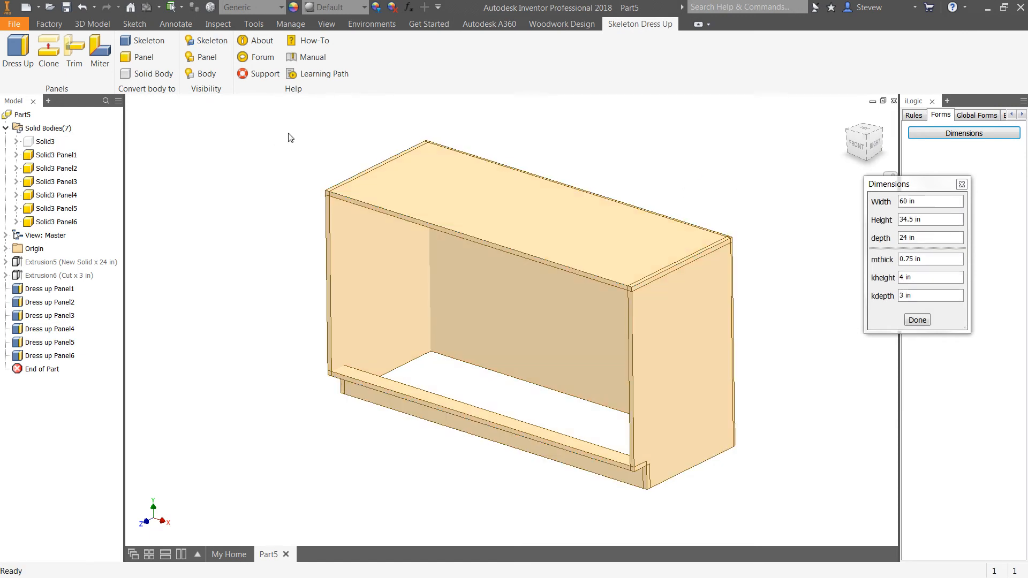
Show the skeleton body again and hide it once more using its own visibility options.
right_click(52, 142)
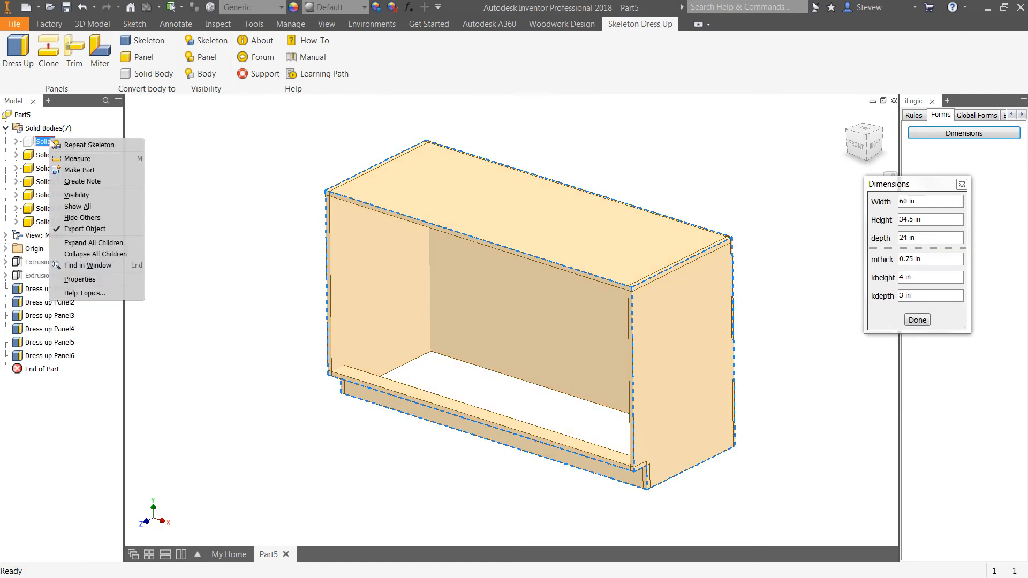
click(80, 205)
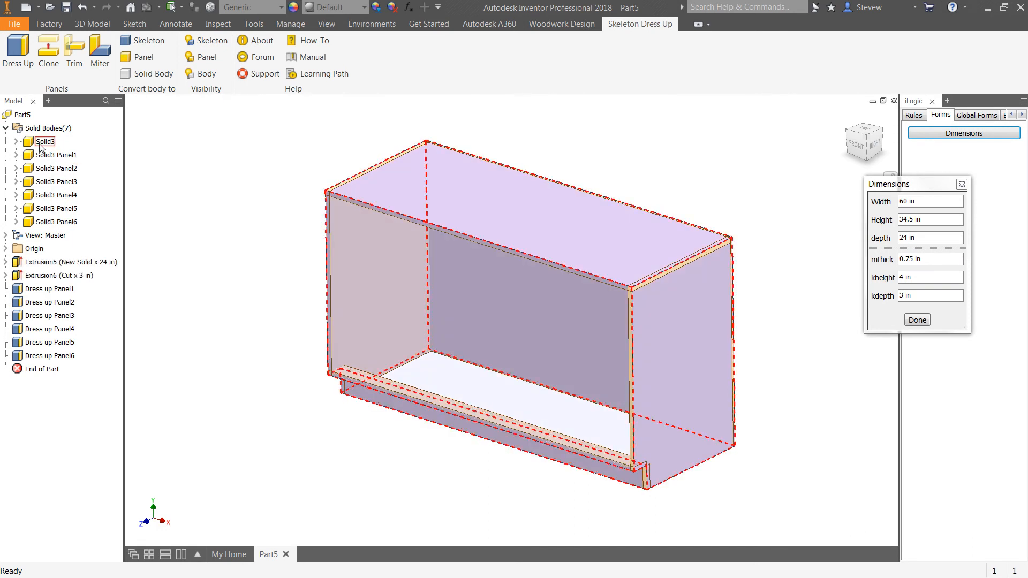
right_click(40, 142)
click(61, 211)
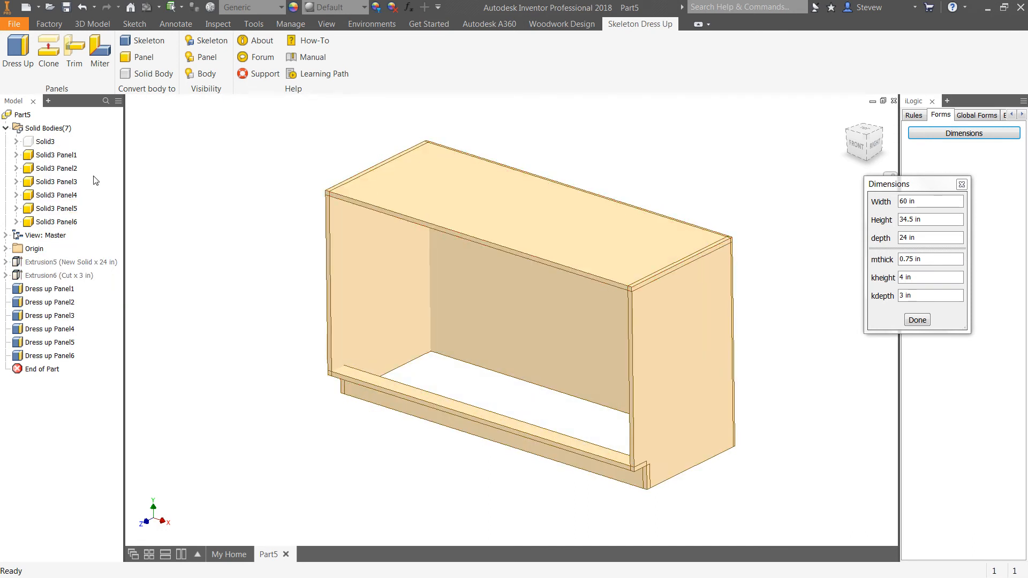
click(212, 43)
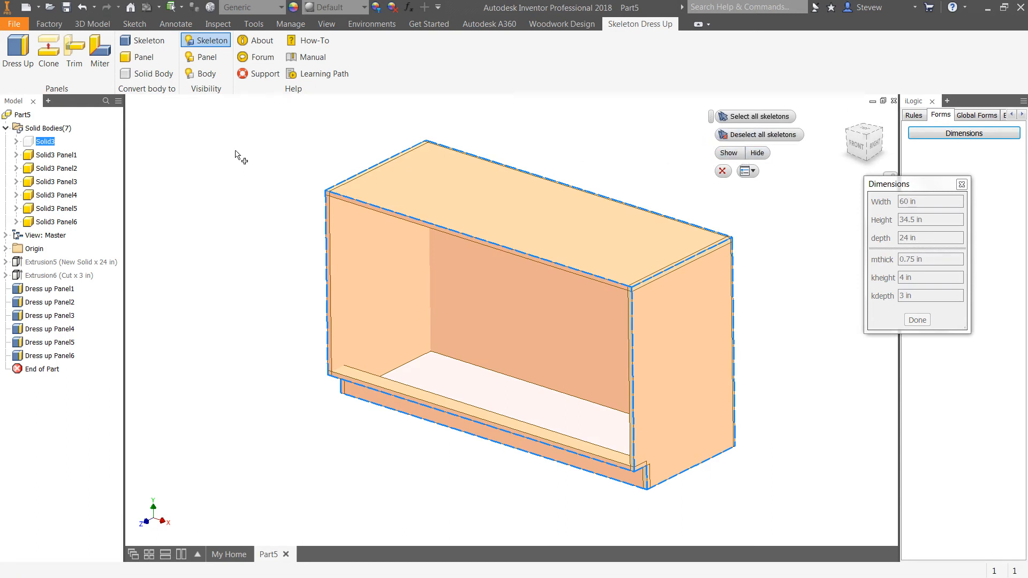
key(Escape)
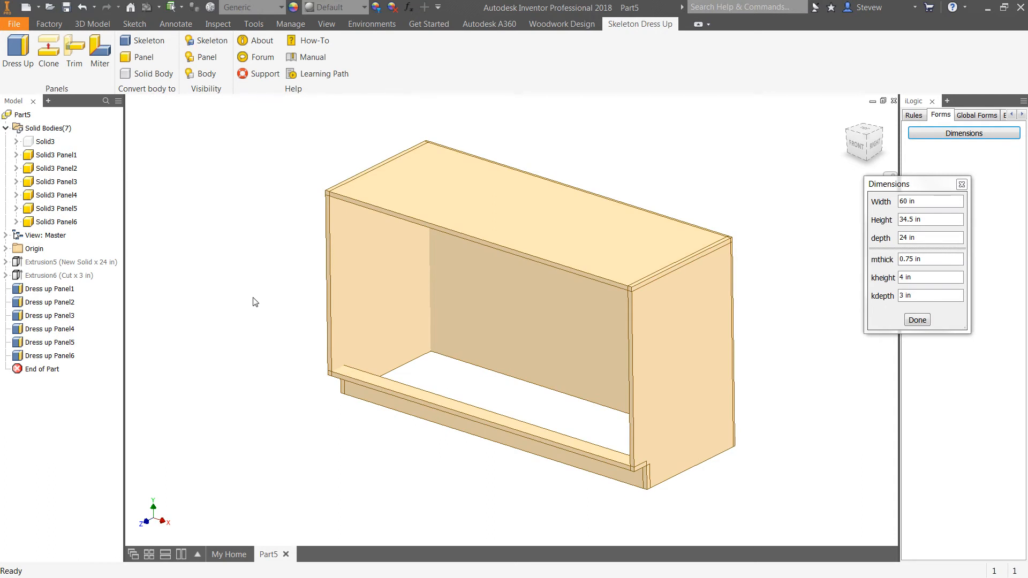
Rename the cabinet's bottom panel body as Bottom and the toe-kick panel body as Kick.
middle_drag(273, 234, 232, 223)
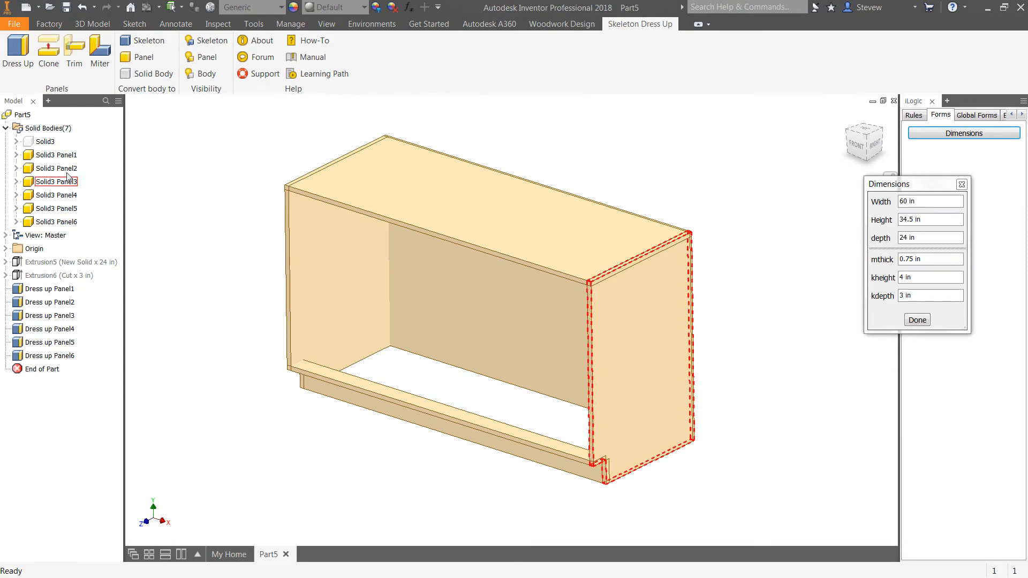
click(66, 155)
click(66, 155)
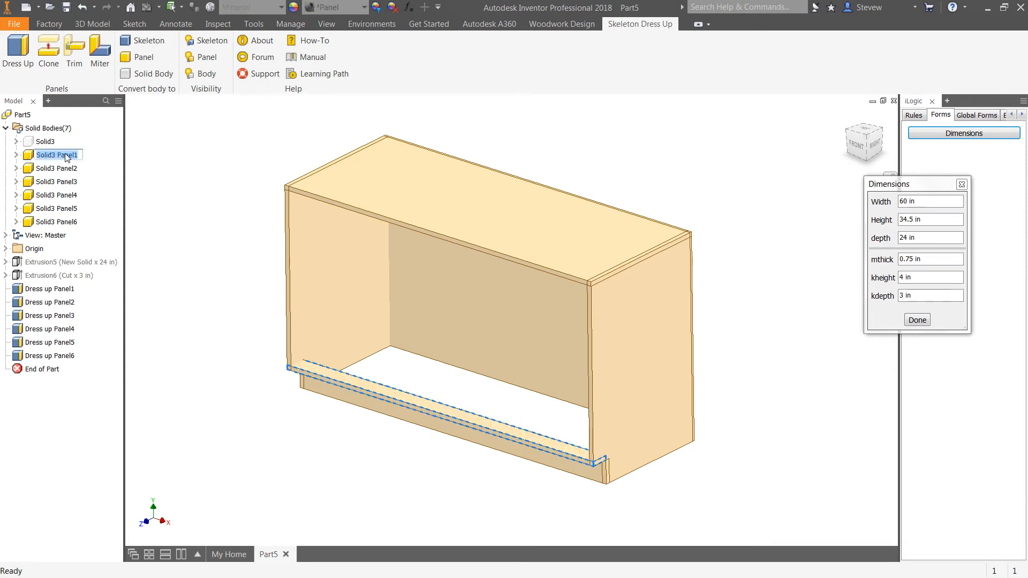
text(Bottom)
key(Return)
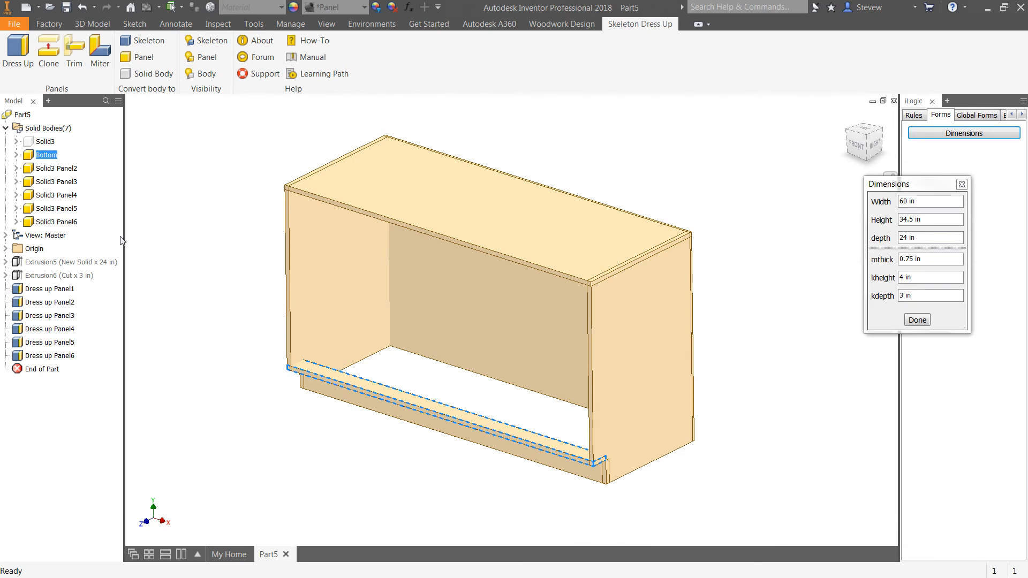
click(55, 169)
click(55, 170)
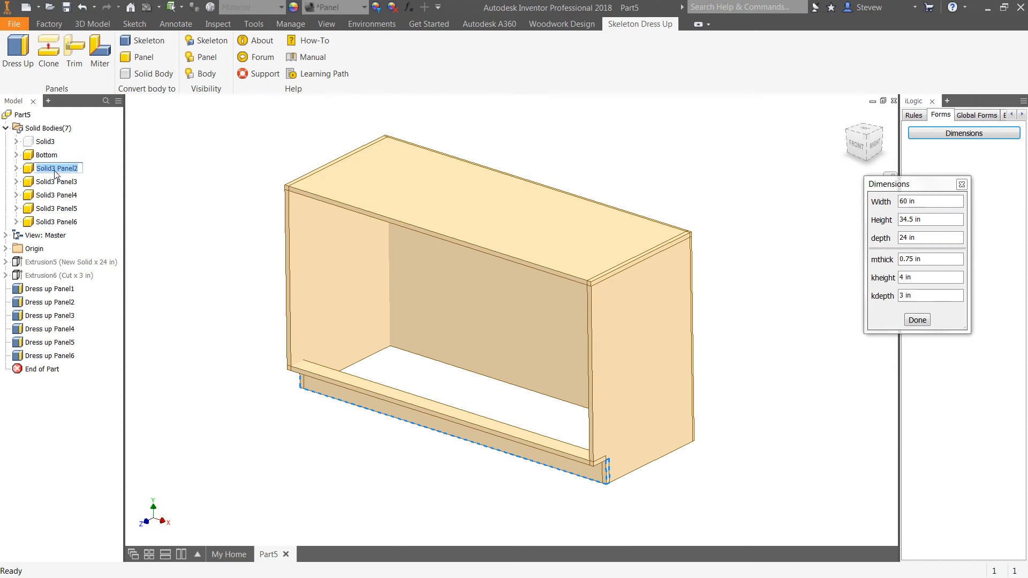
text(Kick)
key(Return)
Rename the right side body as Right Panel and the top body as Top Panel.
click(57, 183)
click(58, 184)
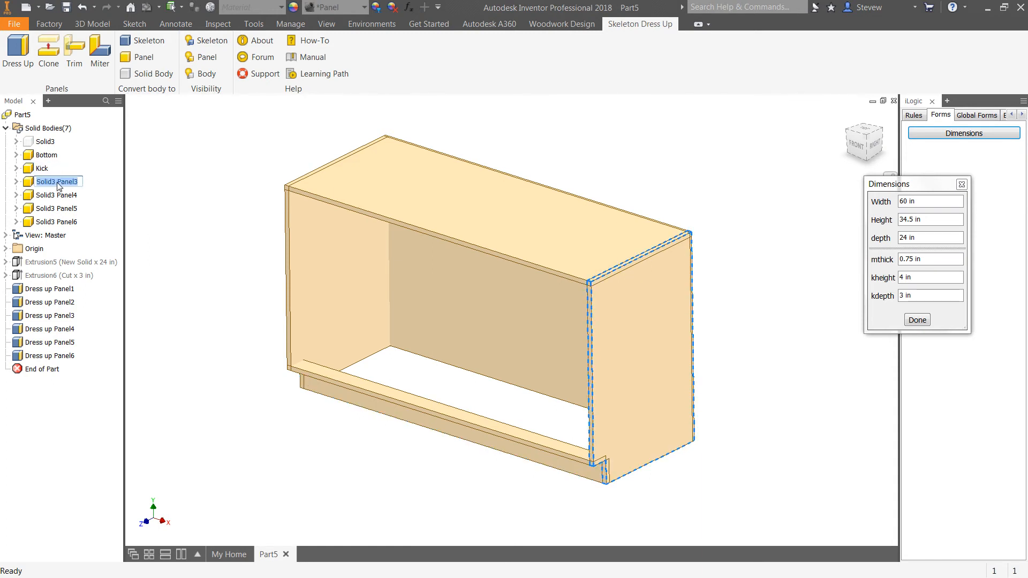
text(Right Panel)
key(Return)
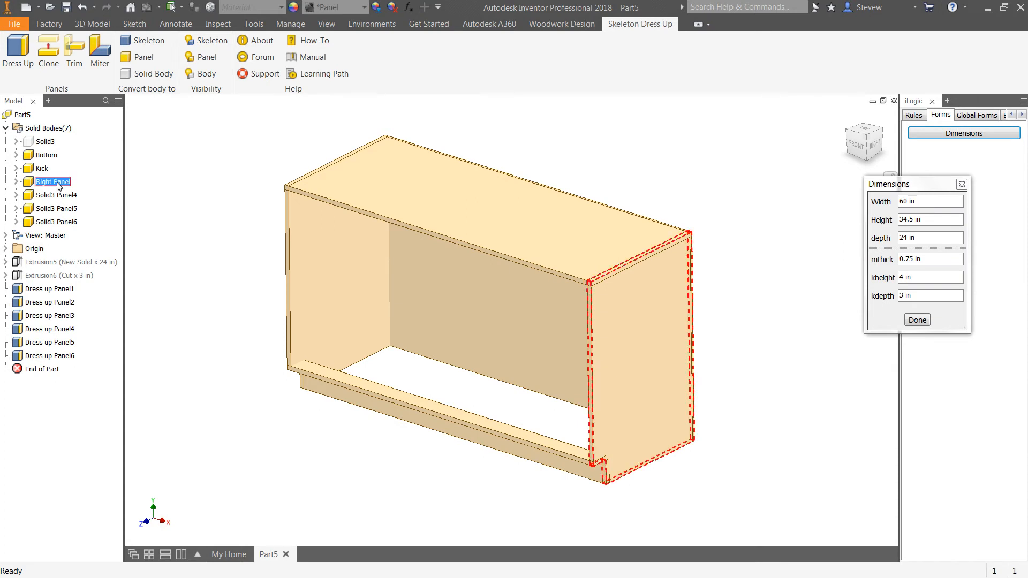
click(53, 195)
right_click(58, 195)
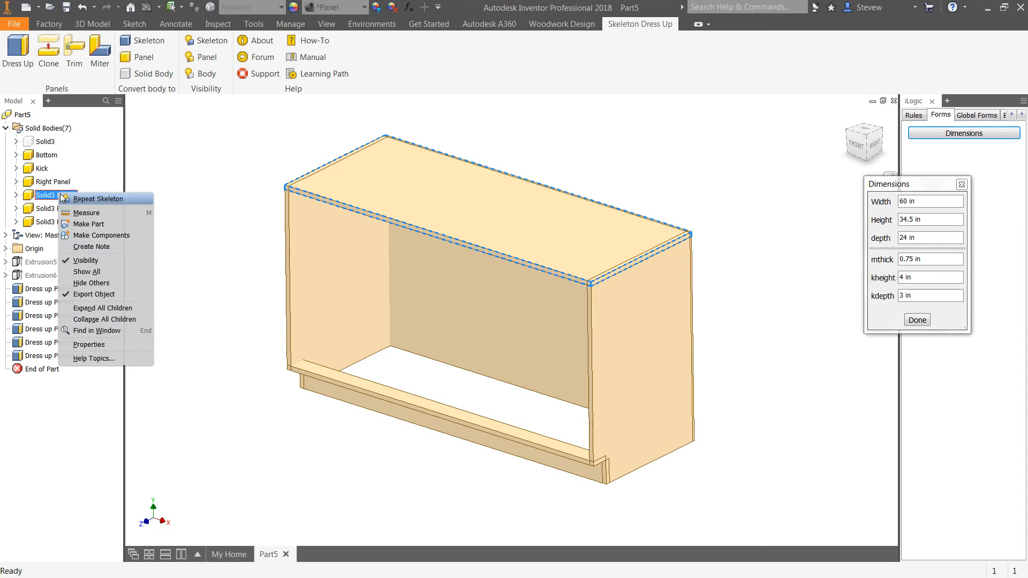
click(89, 345)
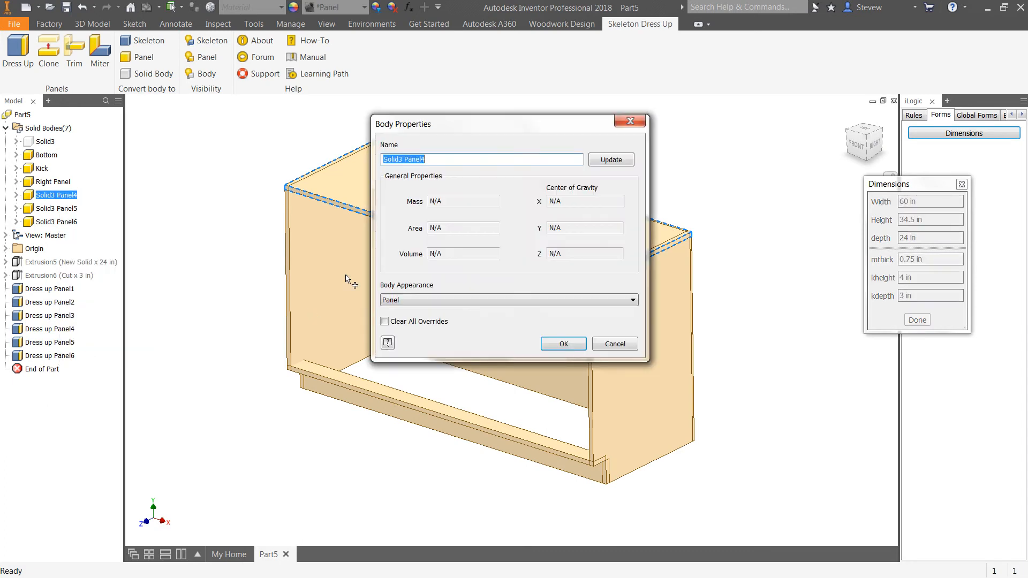
text(Top)
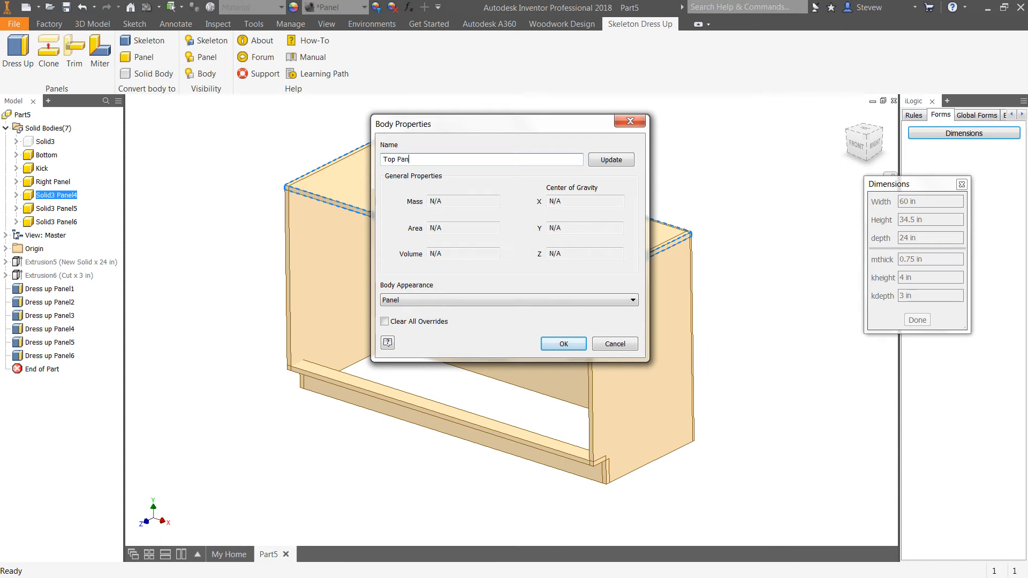
key(Return)
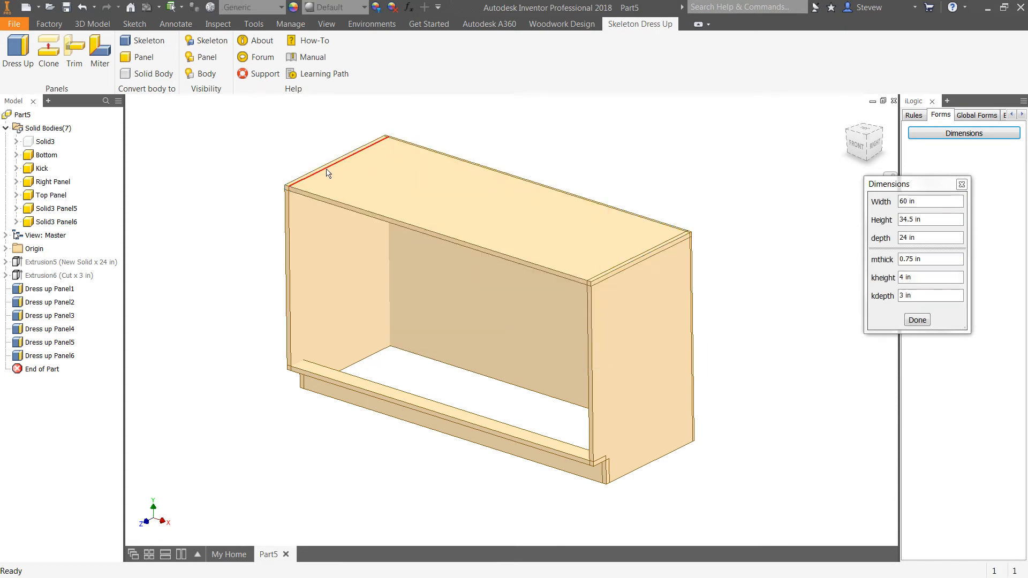
Rename the left side panel body as Left and the back panel body as Back.
click(66, 210)
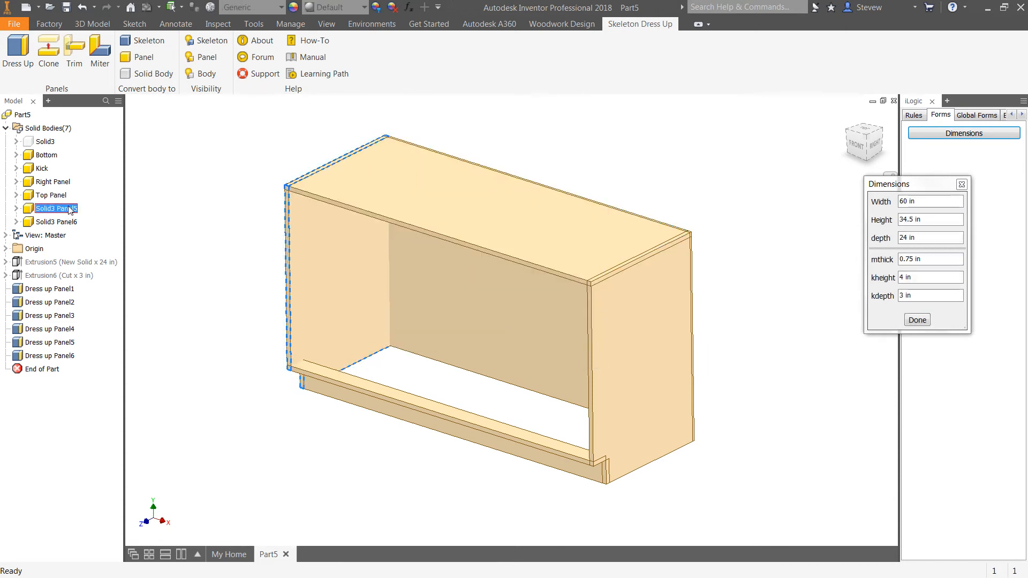
click(68, 210)
text(Left)
click(62, 222)
click(62, 224)
text(Back)
key(Return)
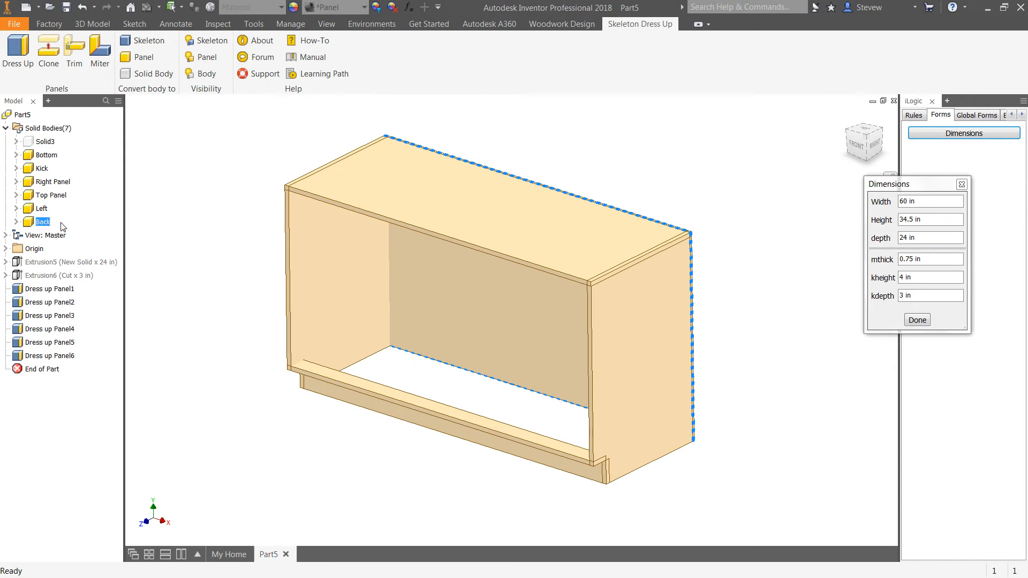
click(185, 172)
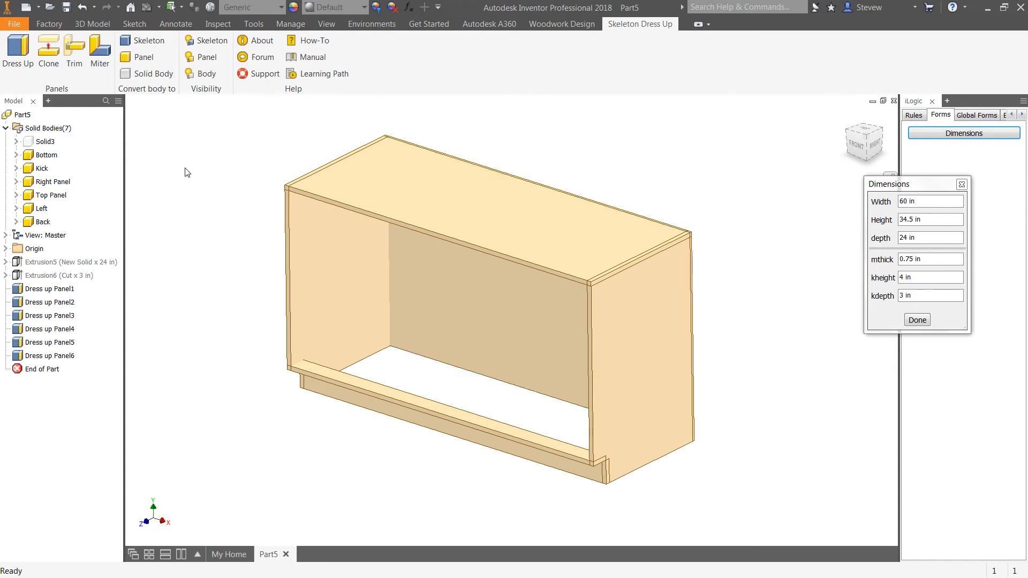
Save the part in the PROJECTS folder as Base Unit Presentation 1.
click(66, 8)
click(546, 474)
drag(546, 474, 431, 577)
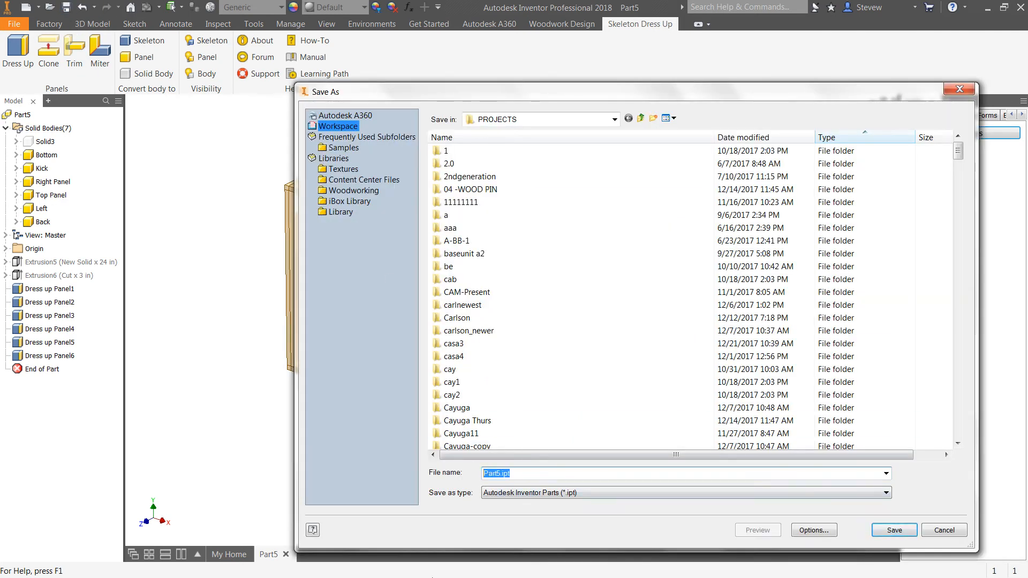
text(Base Unit Prew)
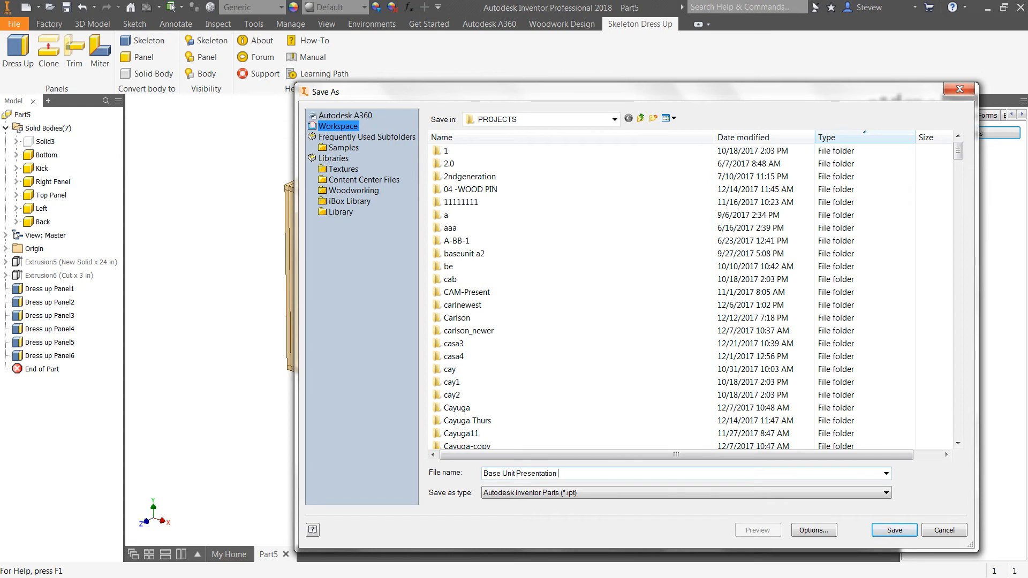
key(Return)
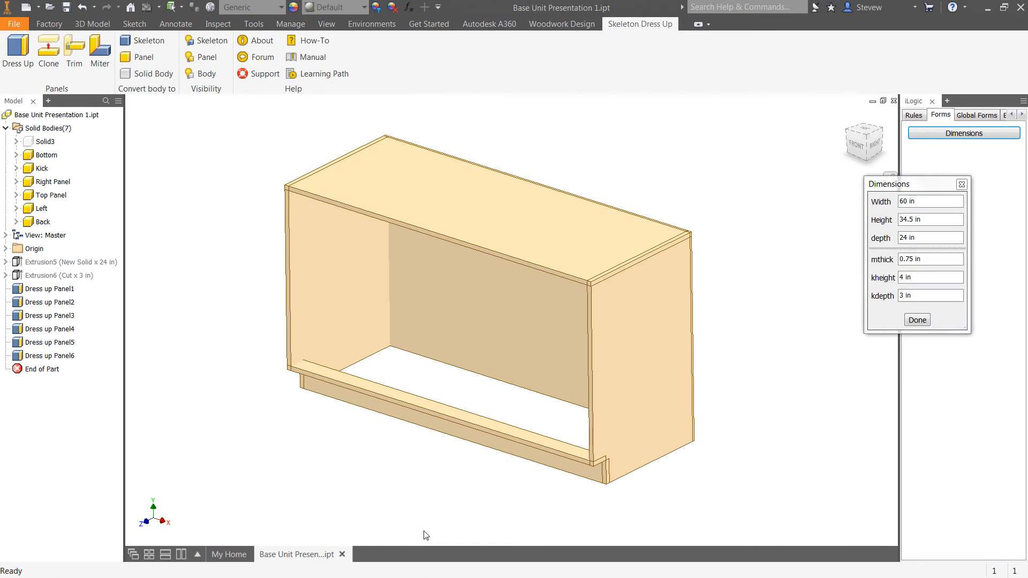
Start a 2D sketch on the hidden rear edge face of the Bottom panel.
middle_drag(402, 464, 407, 462)
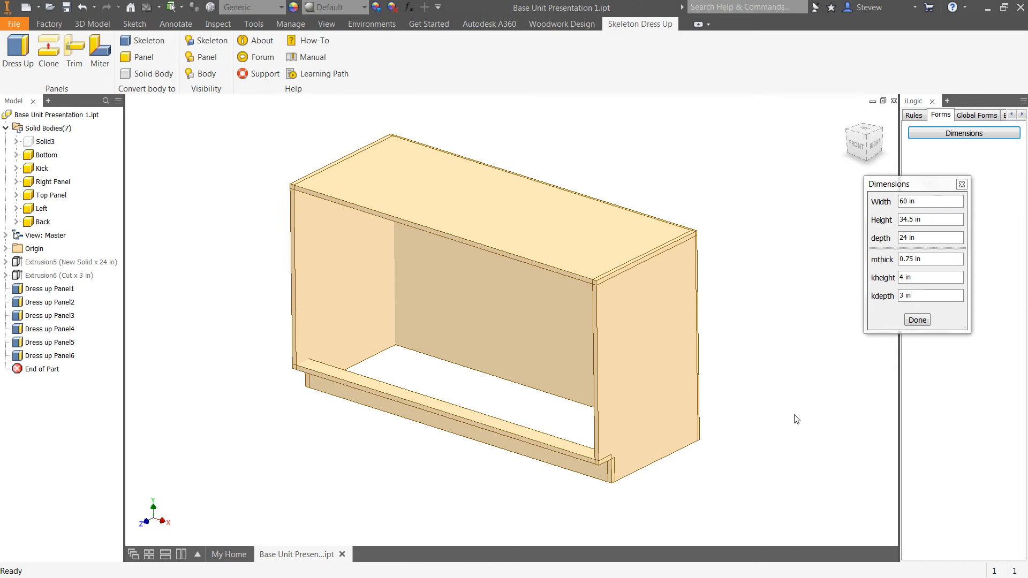
middle_drag(433, 471, 445, 444)
shift+middle_drag(482, 391, 474, 414)
scroll(456, 439, up, 4)
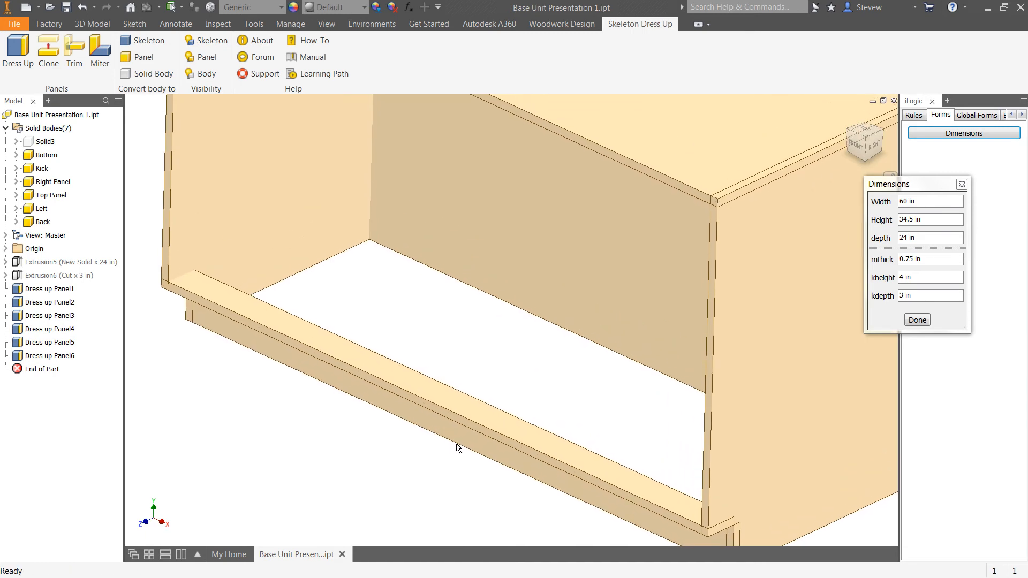
scroll(454, 423, down, 5)
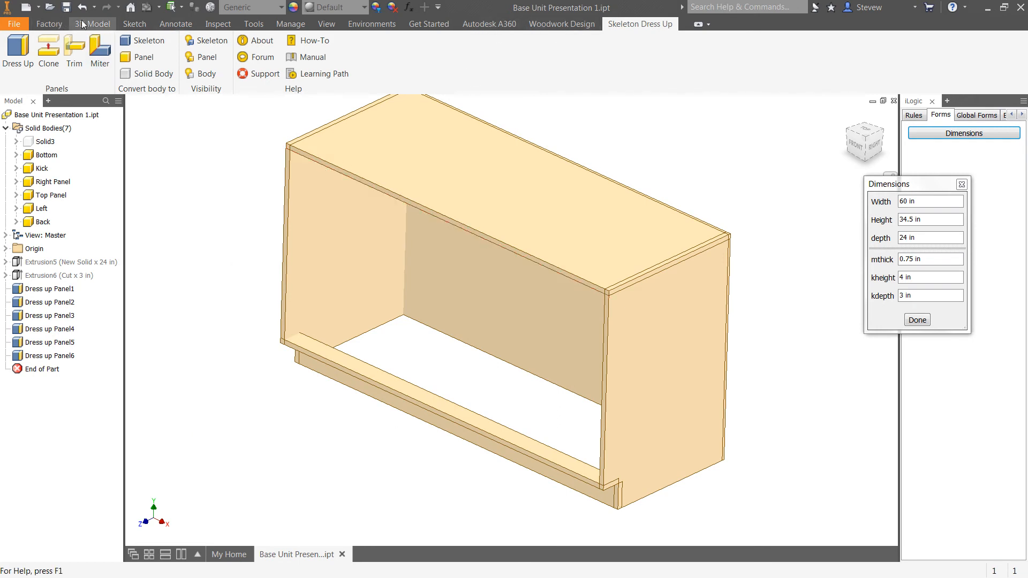
click(134, 23)
click(25, 48)
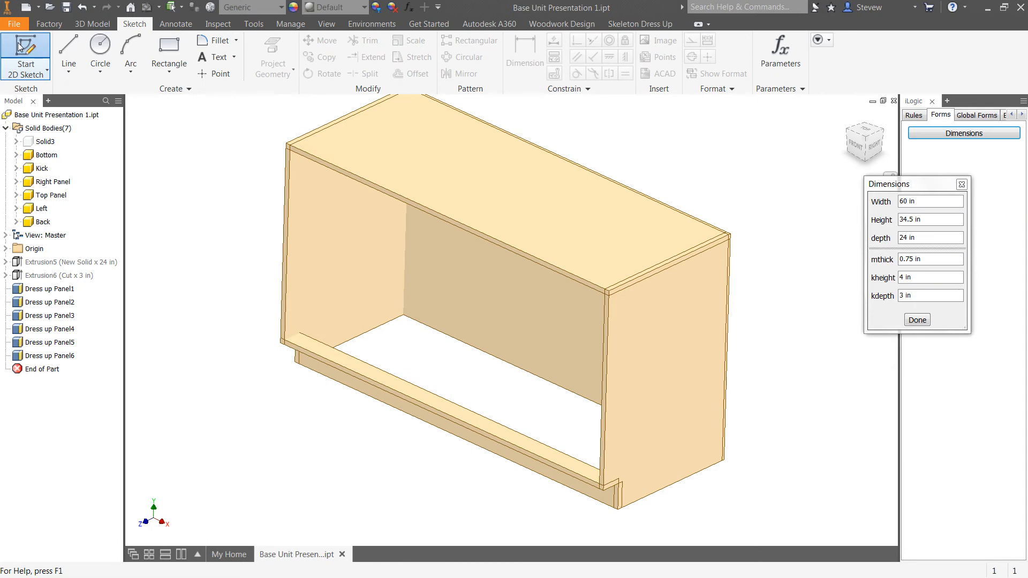
scroll(375, 436, up, 4)
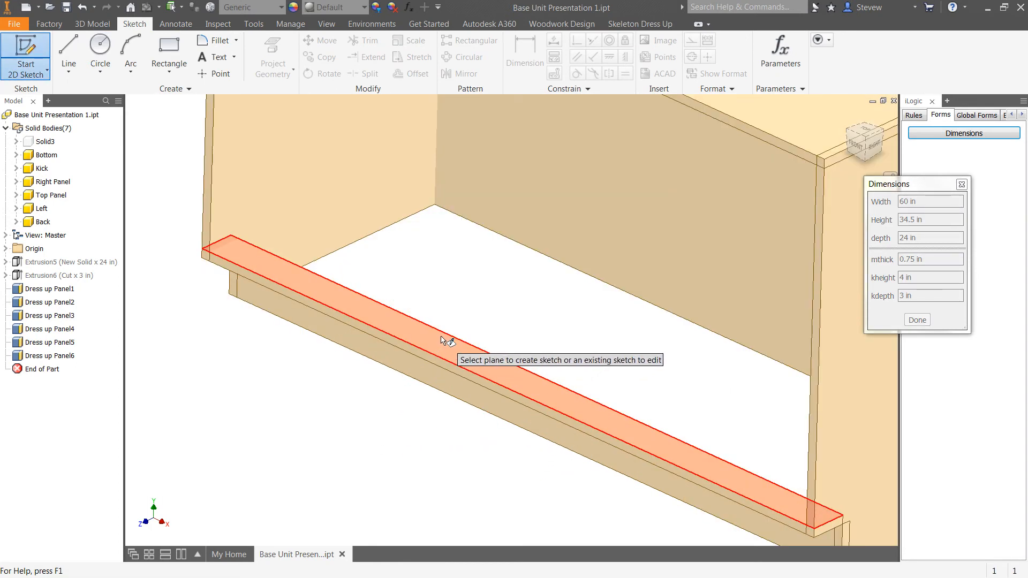
mouse_move(445, 343)
click(476, 354)
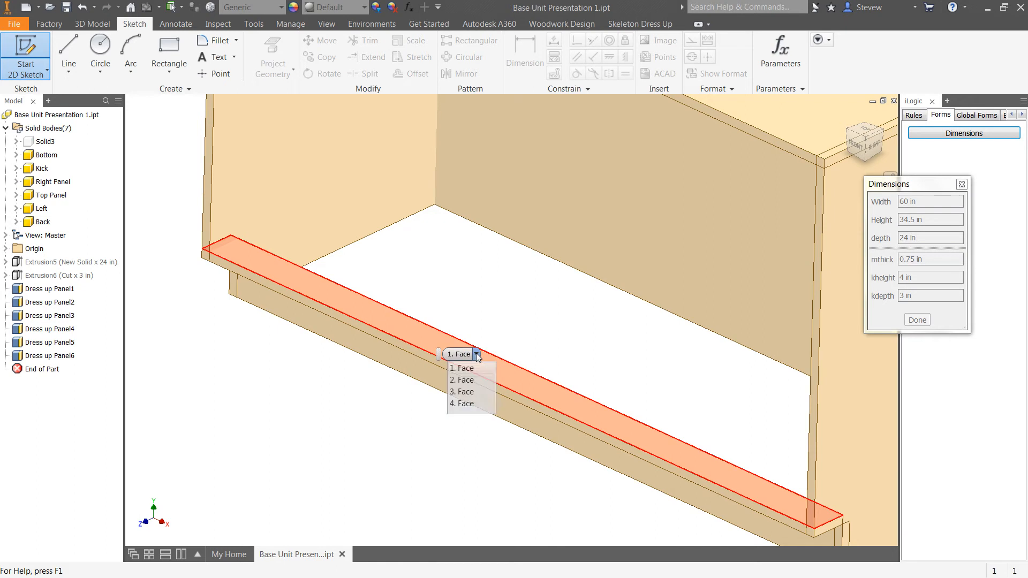
click(468, 379)
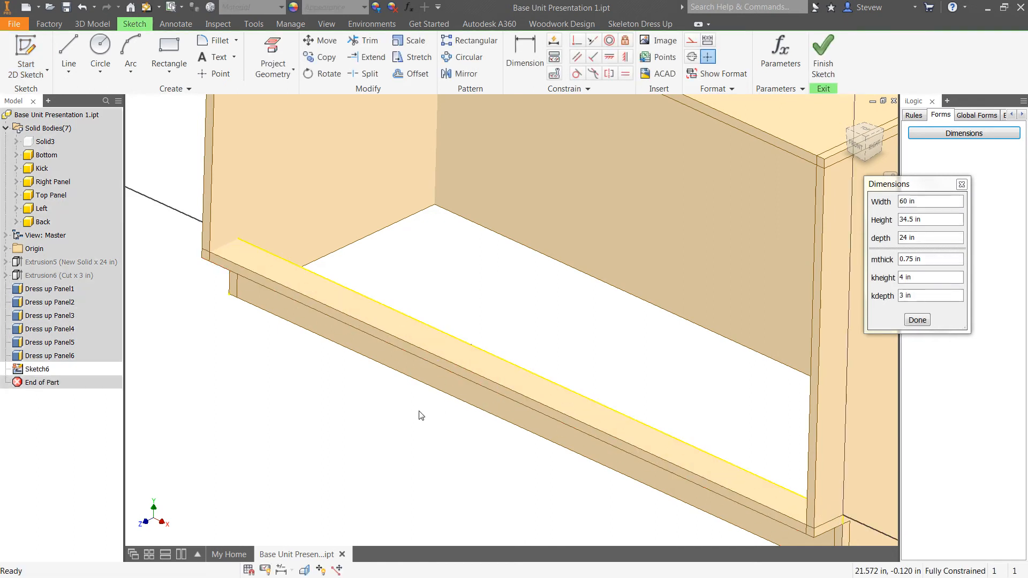
Extrude the Bottom panel's rear edge profile with a To extent ending at the Back panel's inner face, joined to the Bottom body.
click(80, 26)
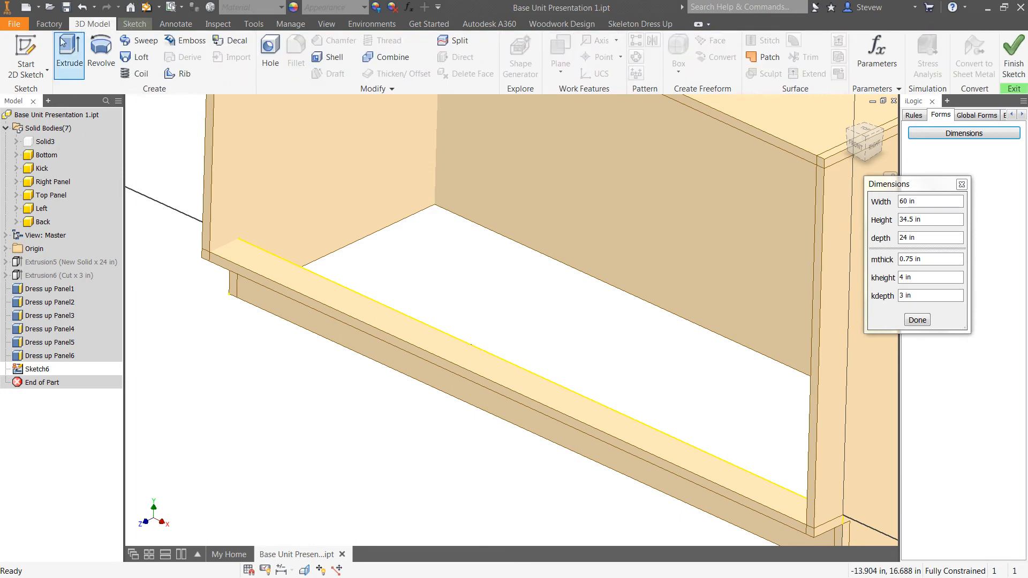
click(70, 54)
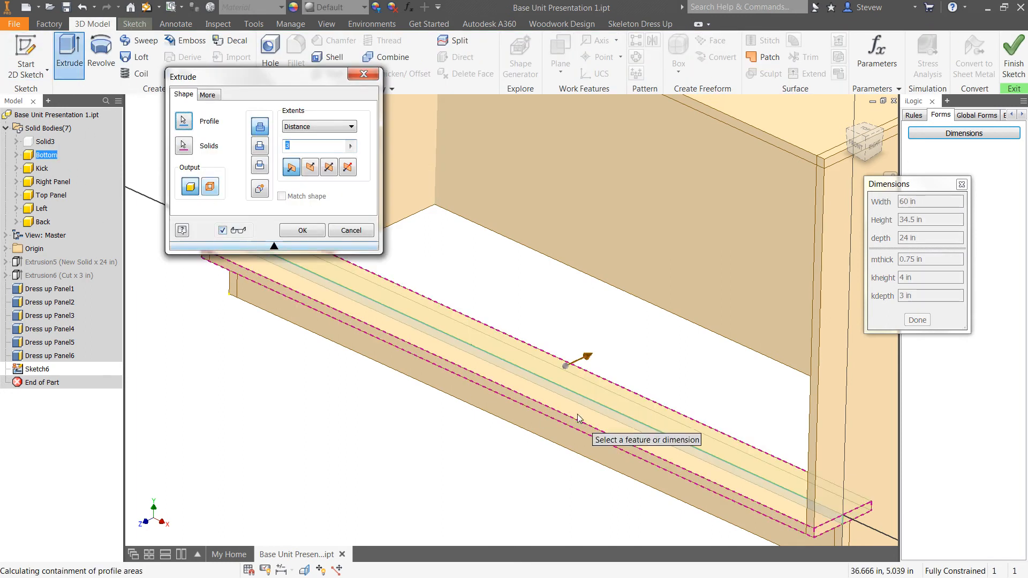
drag(586, 357, 632, 294)
click(318, 126)
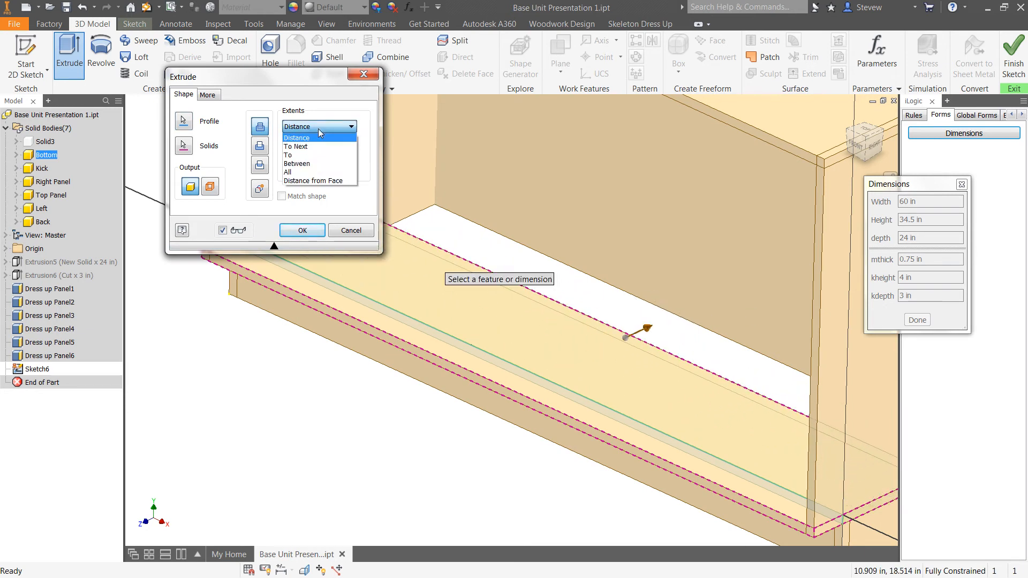
click(298, 155)
click(583, 174)
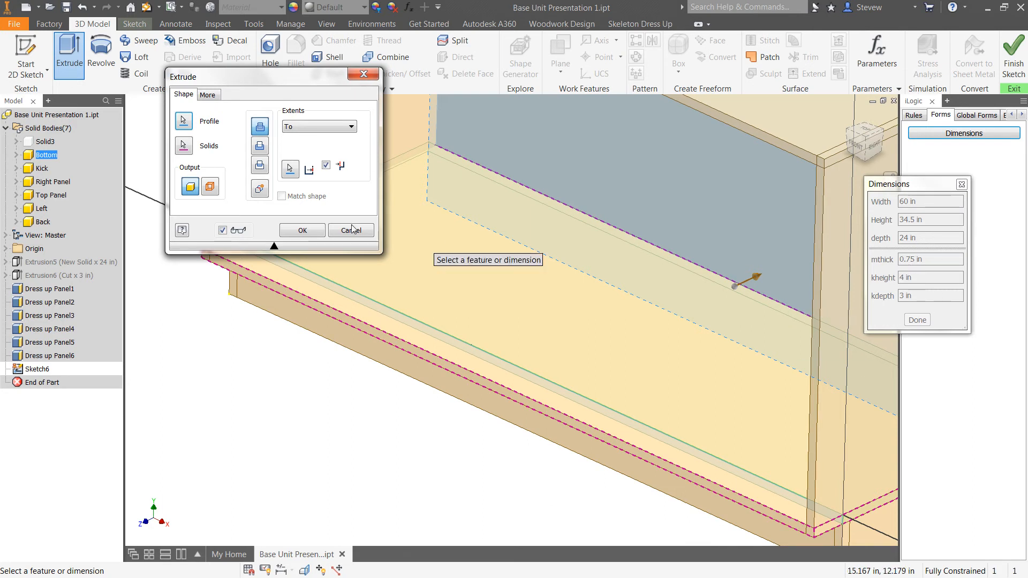
click(309, 234)
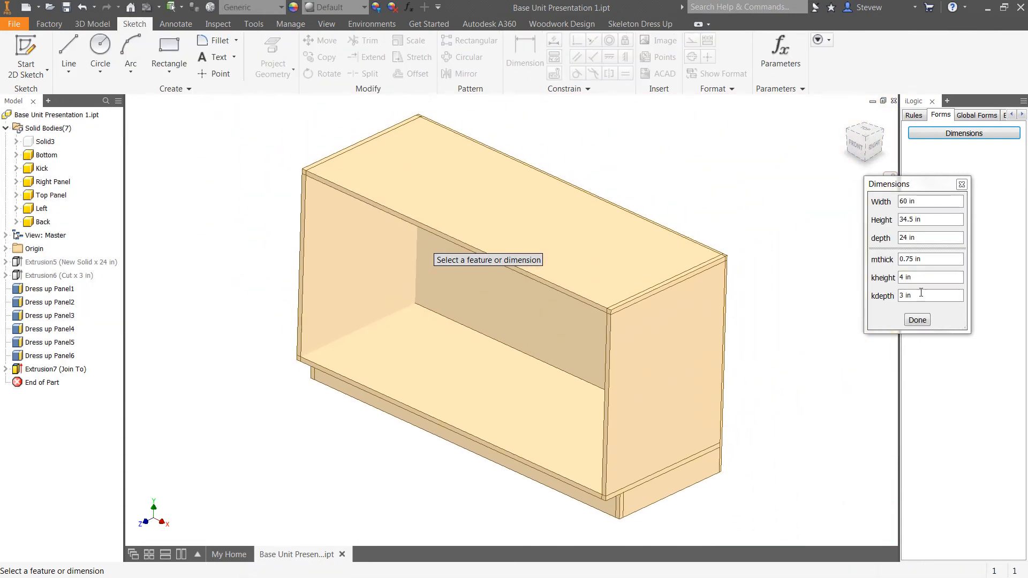
Test the parametric cabinet by setting its depth to 32 in and returning it to 24 in.
click(927, 239)
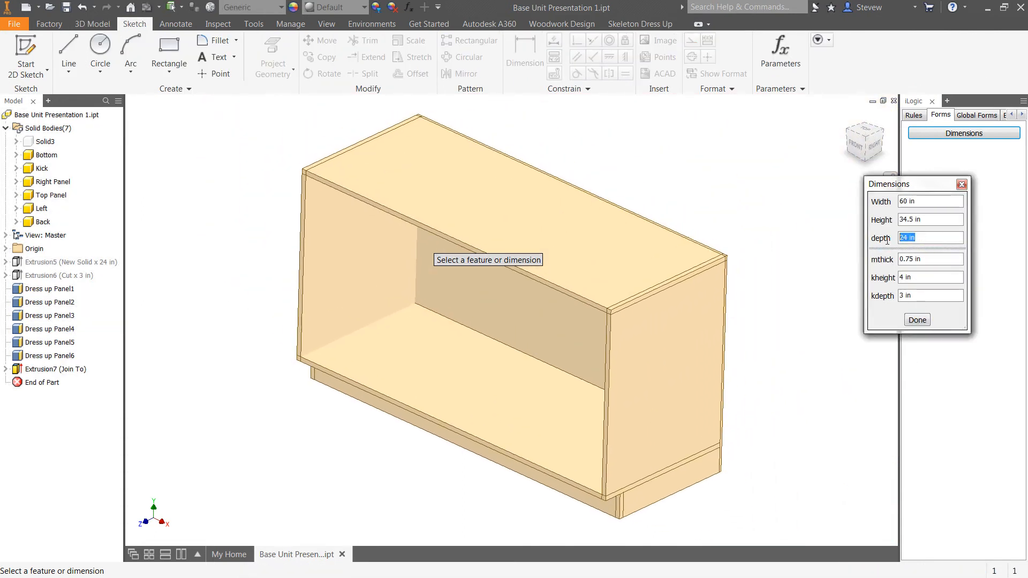
text(32)
key(Tab)
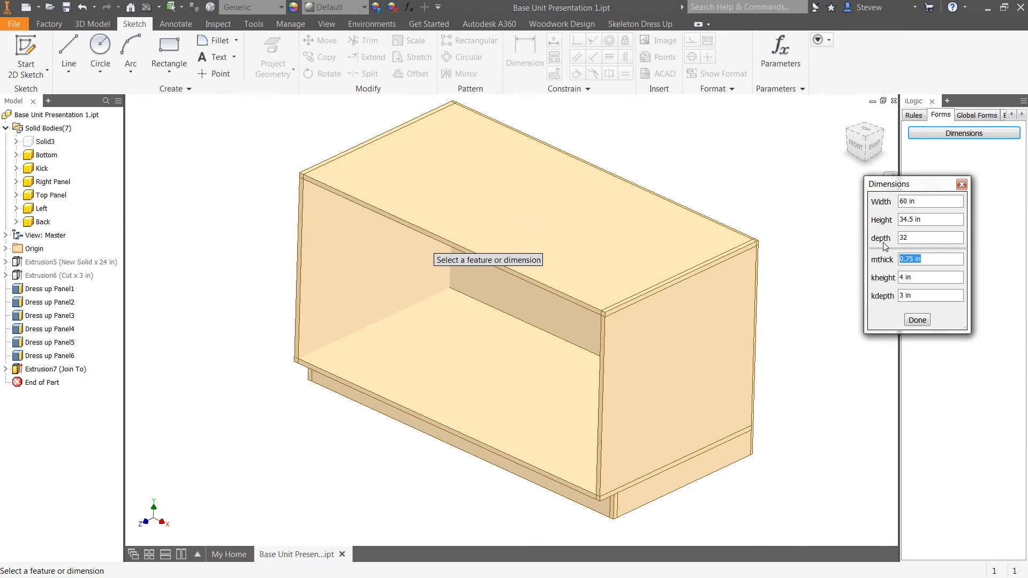
drag(923, 239, 899, 239)
text(24)
key(Tab)
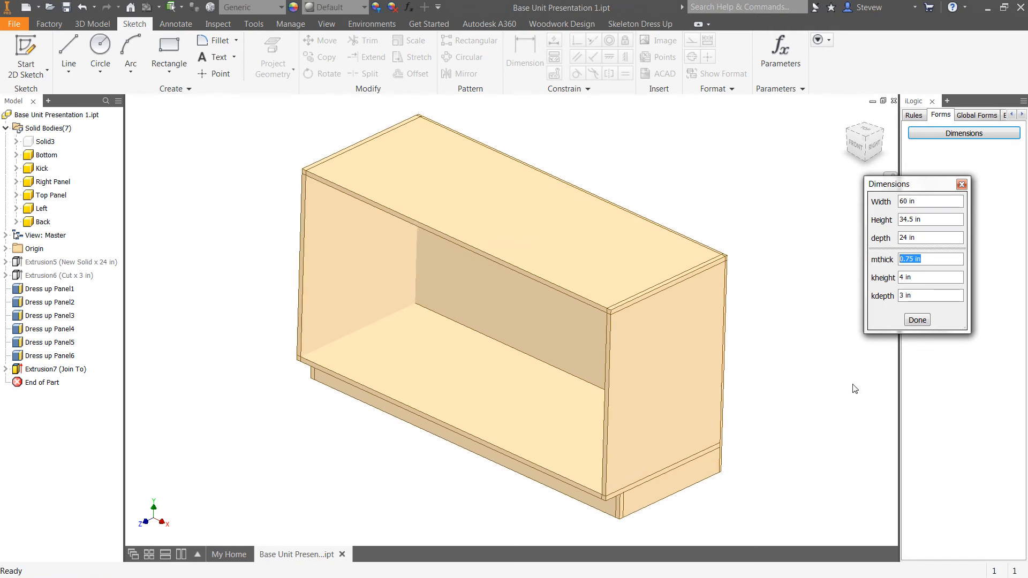
Trim the Back panel using the top, left, bottom and right panels as bounding components.
key(F4)
drag(555, 344, 676, 299)
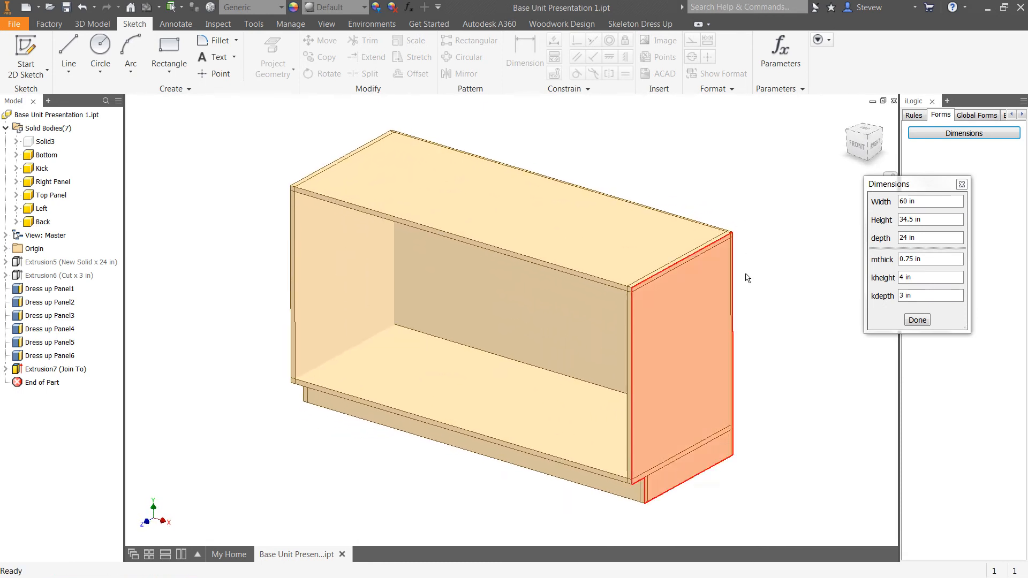
click(659, 25)
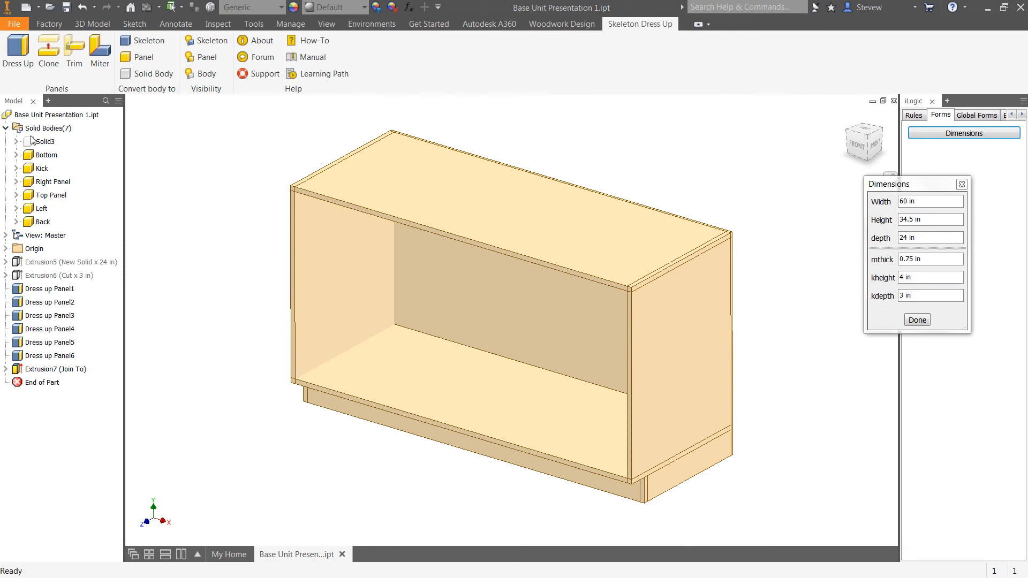
click(69, 51)
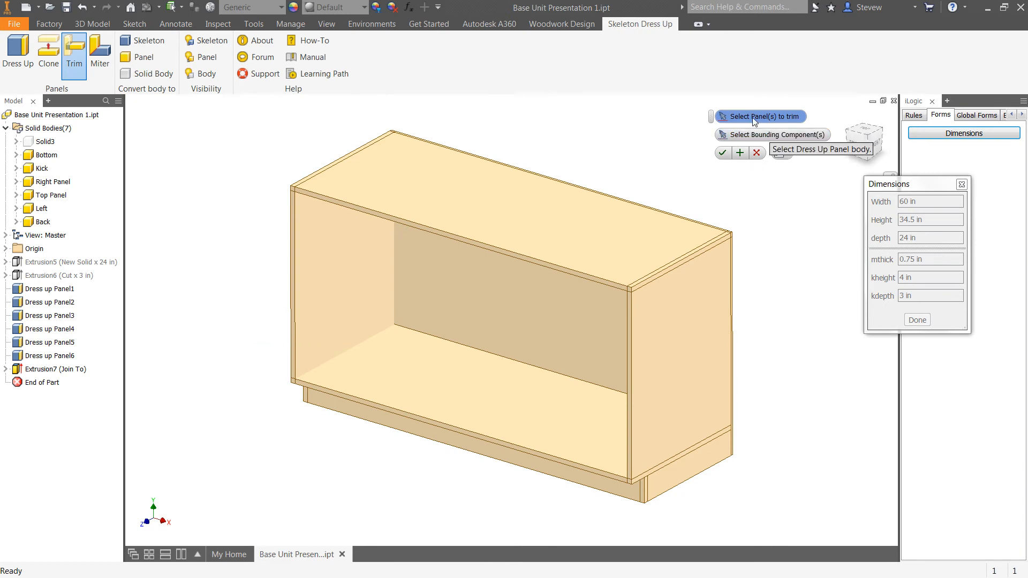
click(523, 299)
click(759, 136)
click(569, 221)
click(361, 268)
click(435, 349)
click(659, 360)
click(741, 156)
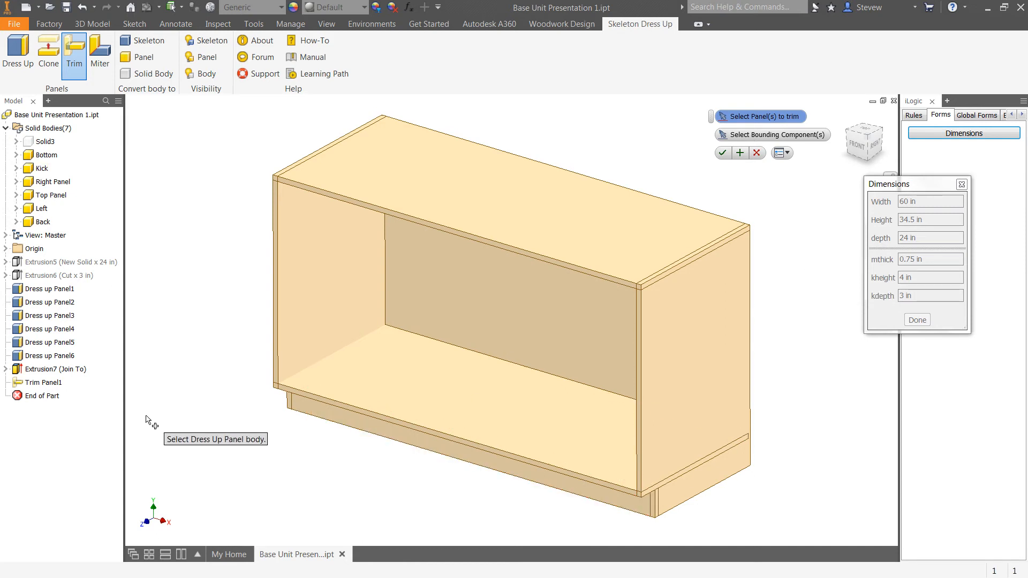
Trim the Top Panel and Bottom panel using the left and right side panels as bounding components.
click(395, 156)
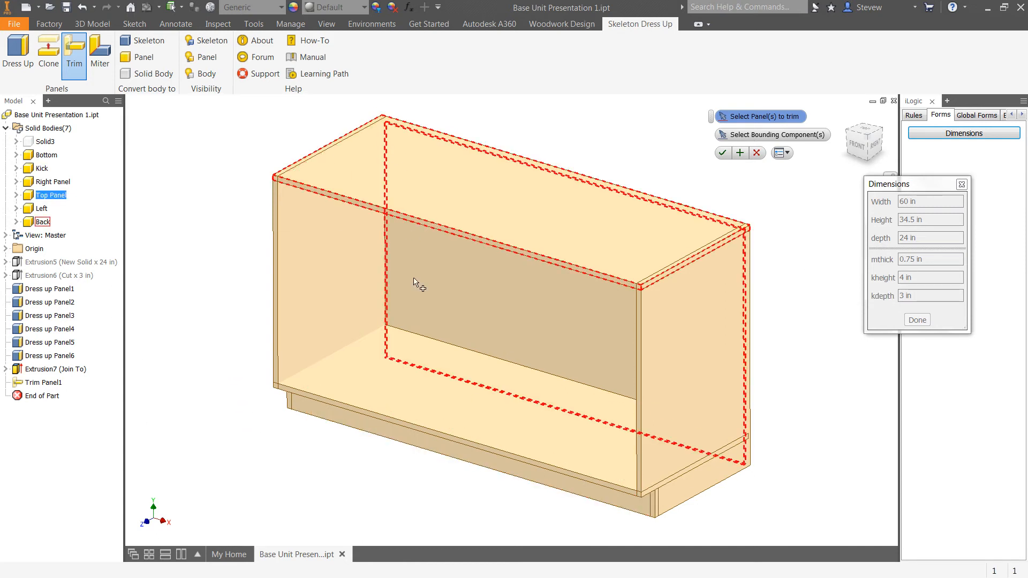
click(422, 374)
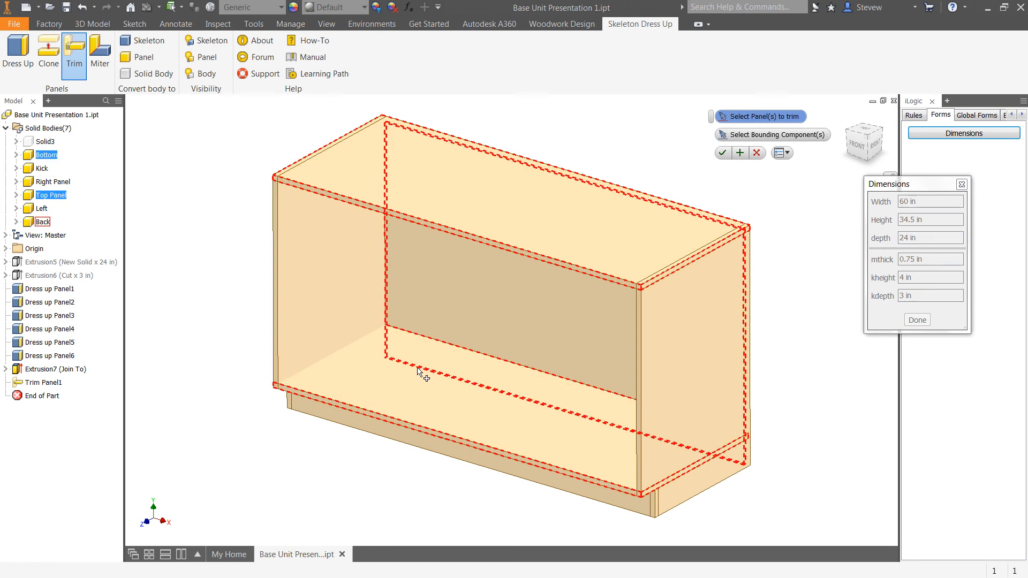
click(734, 134)
click(314, 268)
click(682, 331)
click(740, 154)
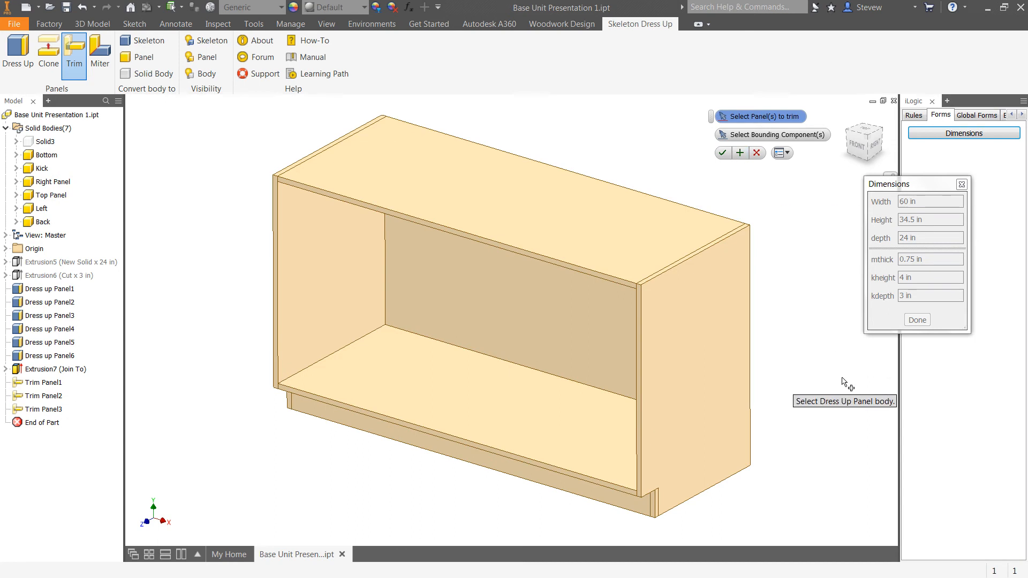
Trim the left and right side panels using the Kick panel as the bounding component, and leave the Trim command.
key(F4)
drag(522, 366, 626, 381)
scroll(594, 528, down, 3)
middle_drag(593, 511, 530, 467)
scroll(546, 485, up, 4)
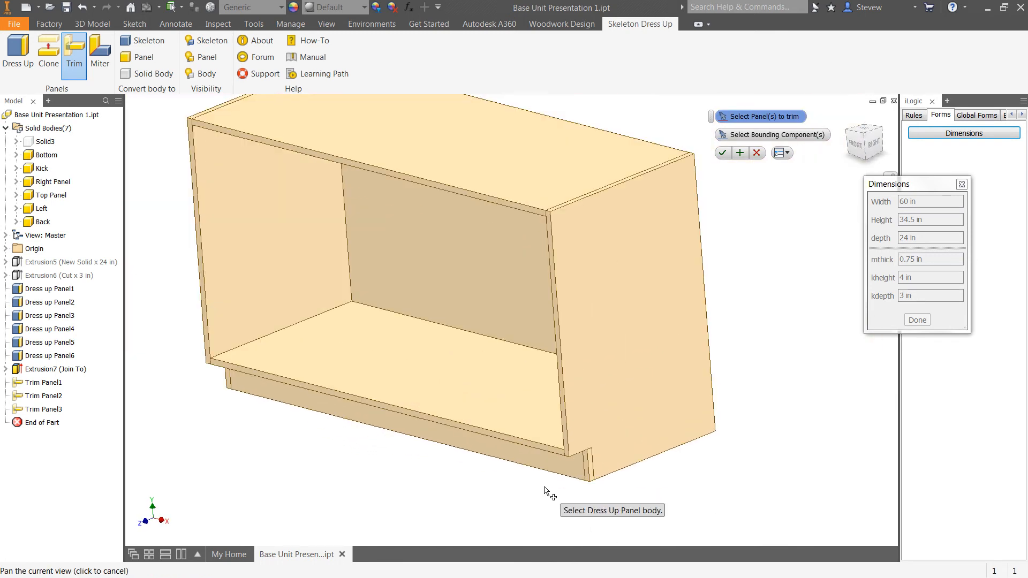
click(689, 349)
click(295, 252)
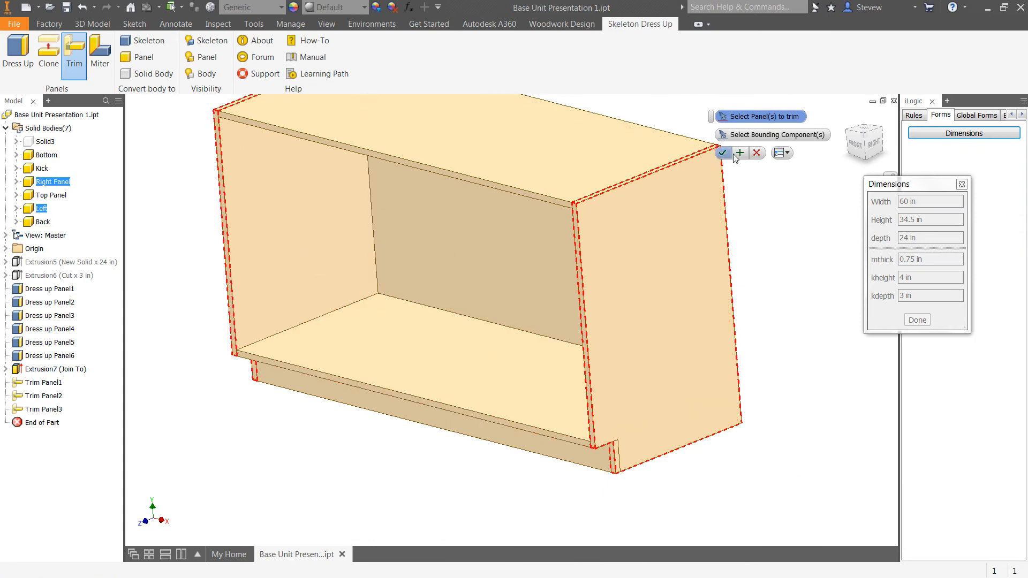
click(771, 135)
click(582, 469)
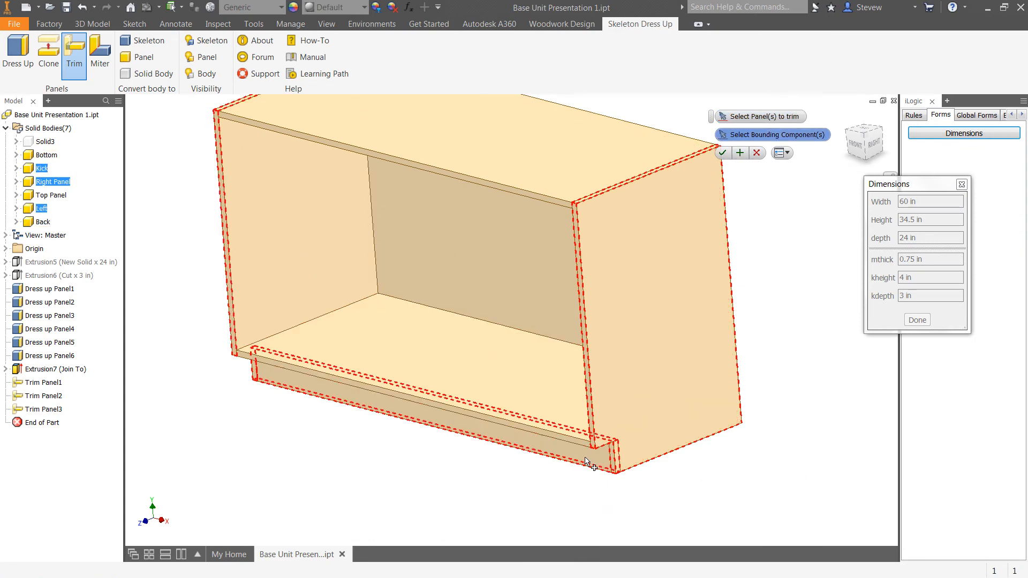
click(746, 156)
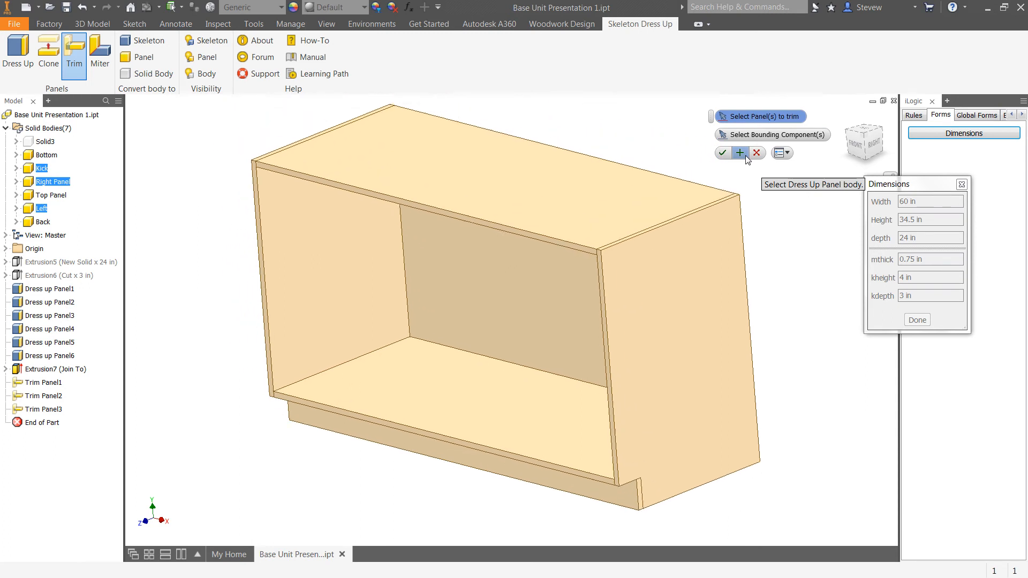
middle_drag(773, 293, 764, 257)
key(F4)
drag(512, 330, 524, 358)
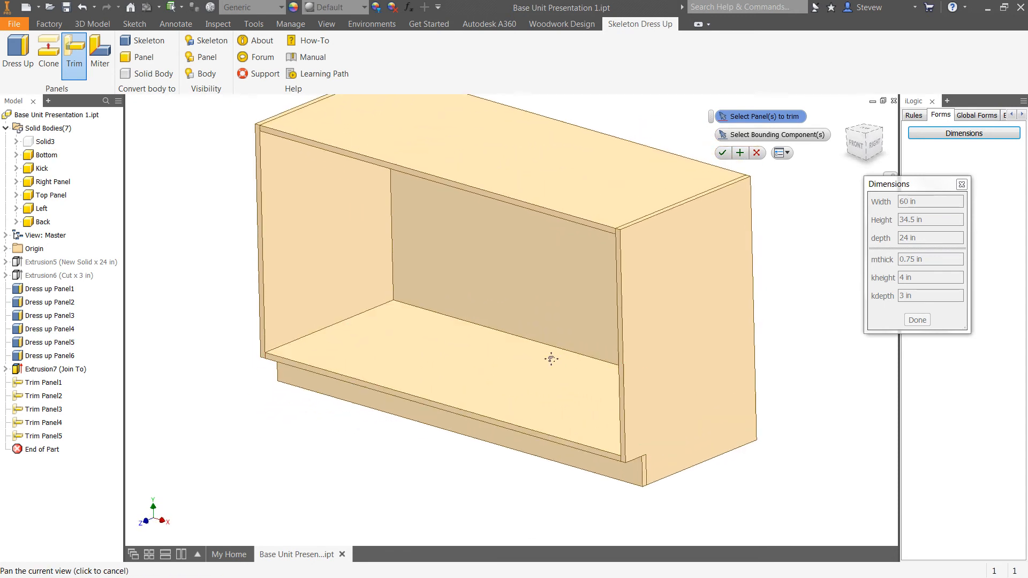
middle_drag(548, 361, 542, 388)
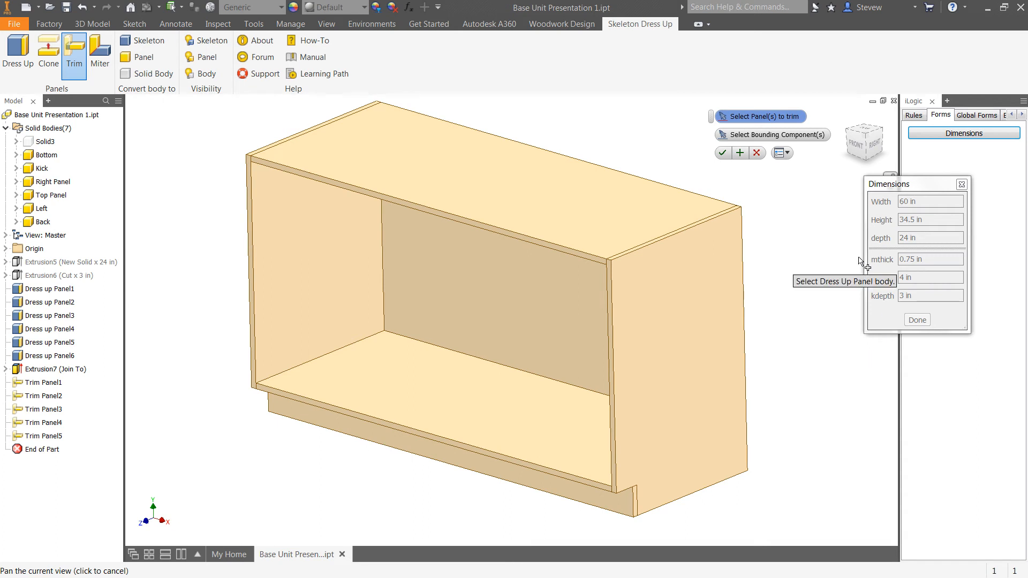
click(755, 154)
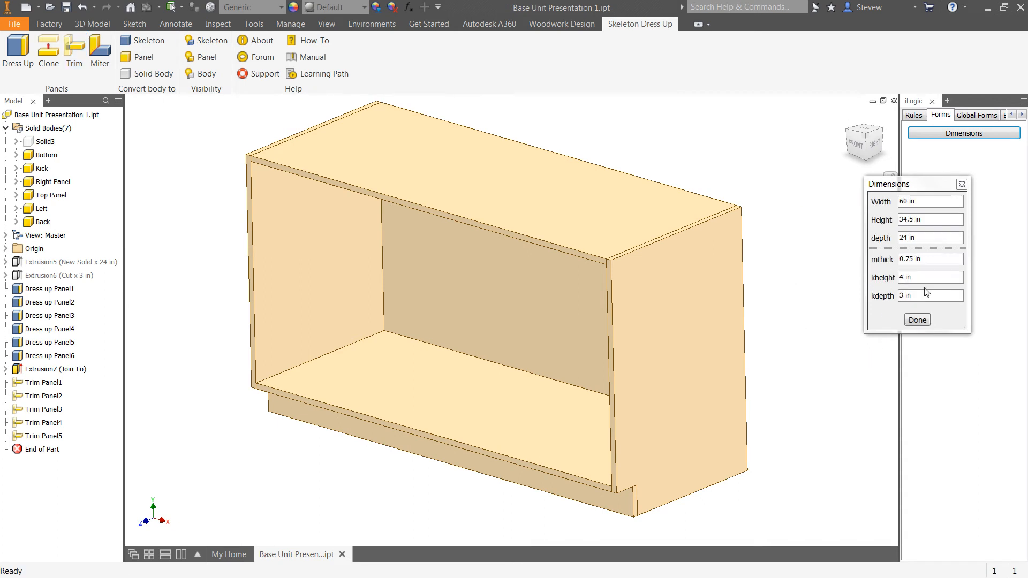
Test the toe kick at 6 in height and 1 in depth, returning kdepth to 3 in and kheight to 4 in.
drag(926, 280, 897, 283)
text(6)
key(Tab)
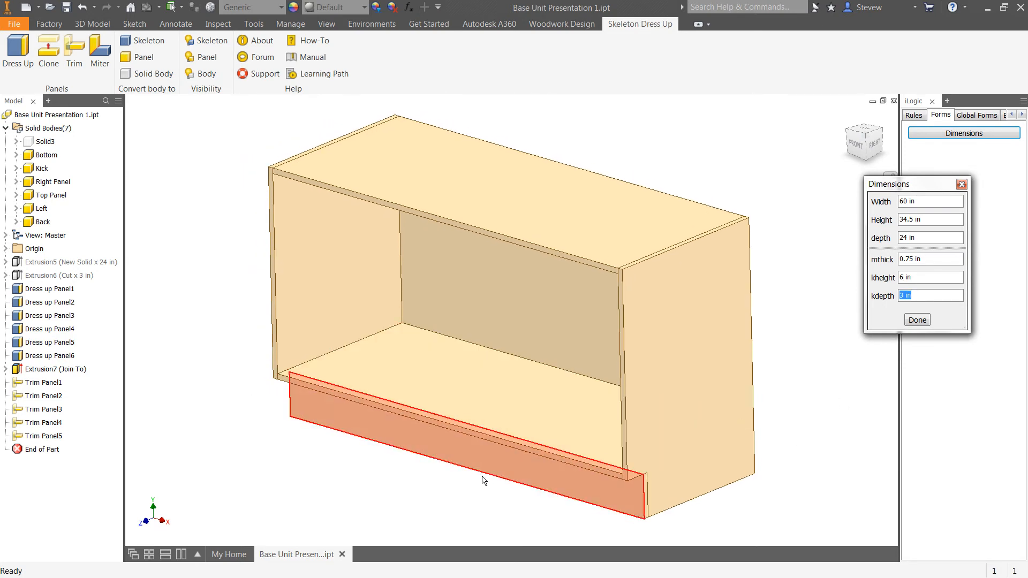
middle_drag(822, 405, 760, 400)
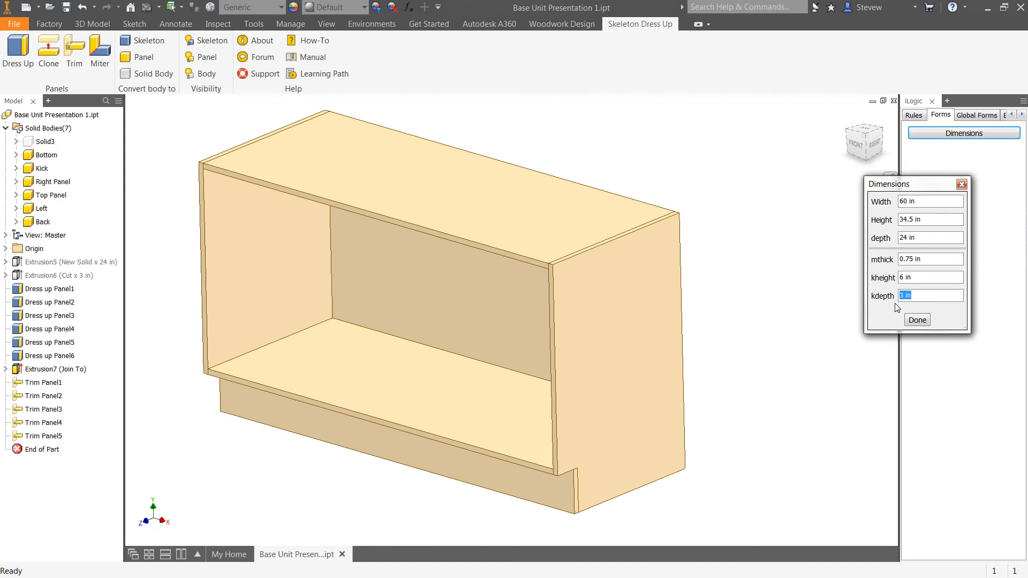
key(Tab)
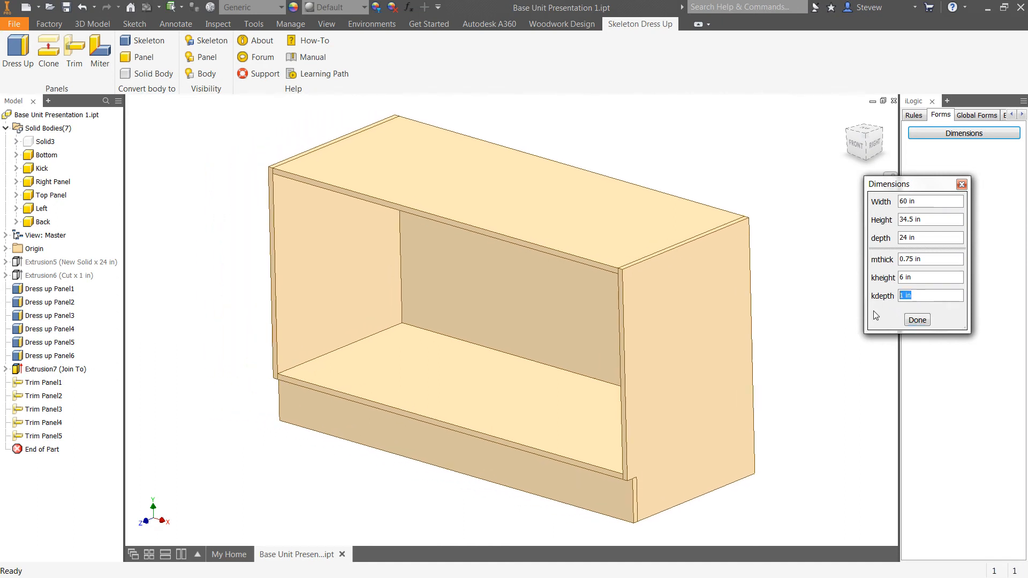
text(3)
key(Tab)
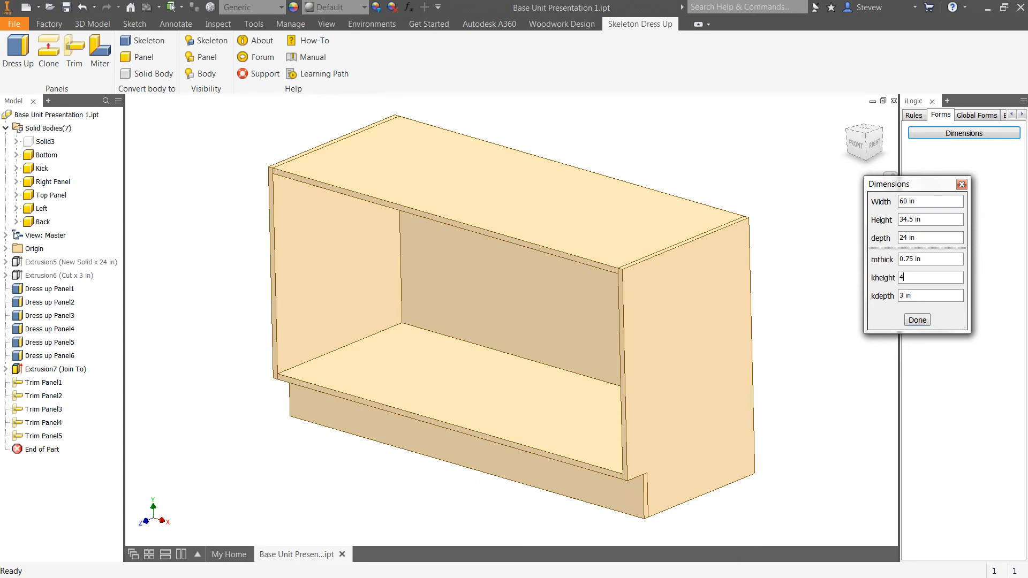
text(4)
key(Tab)
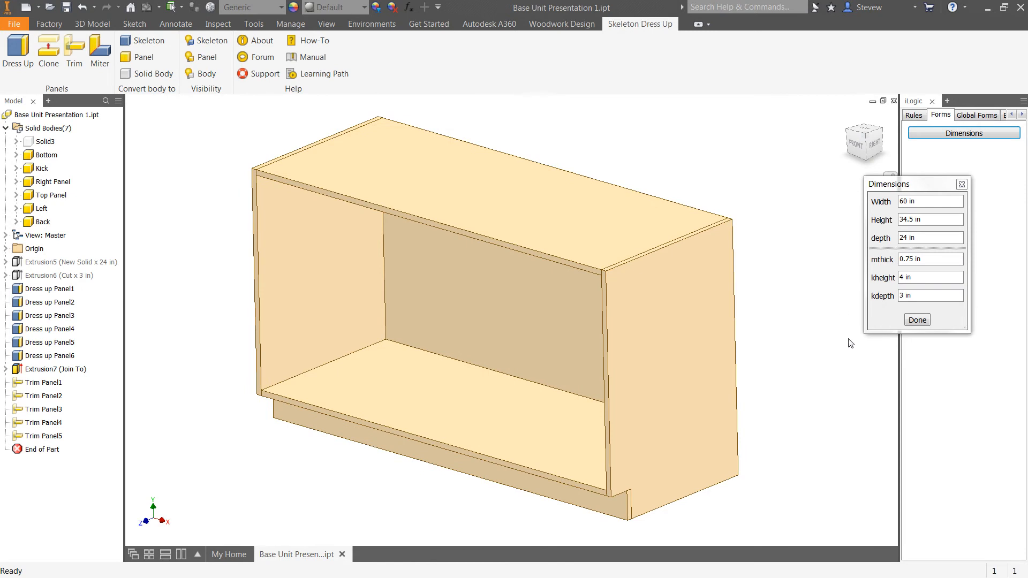
Save the part and orient the view to the underside of the cabinet.
click(71, 6)
key(F4)
drag(547, 234, 272, 86)
scroll(245, 141, down, 3)
middle_drag(246, 142, 242, 66)
scroll(246, 109, up, 2)
middle_drag(246, 137, 231, 177)
key(F4)
drag(510, 265, 590, 278)
key(Escape)
click(864, 156)
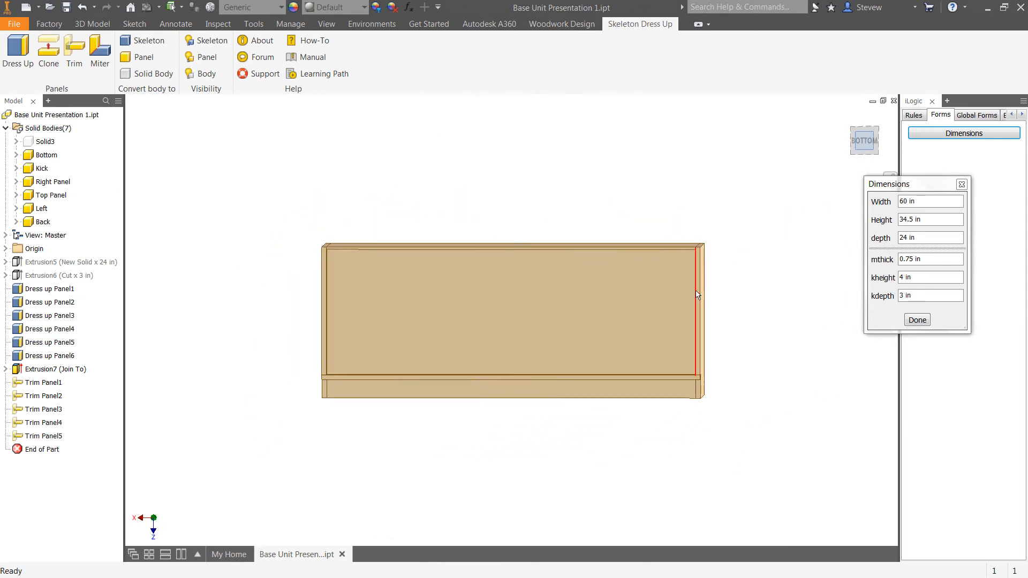
Move the Dimensions form clear of the model and examine the cabinet's panel joints in the Wireframe visual style.
scroll(710, 244, up, 5)
drag(919, 189, 959, 373)
click(891, 213)
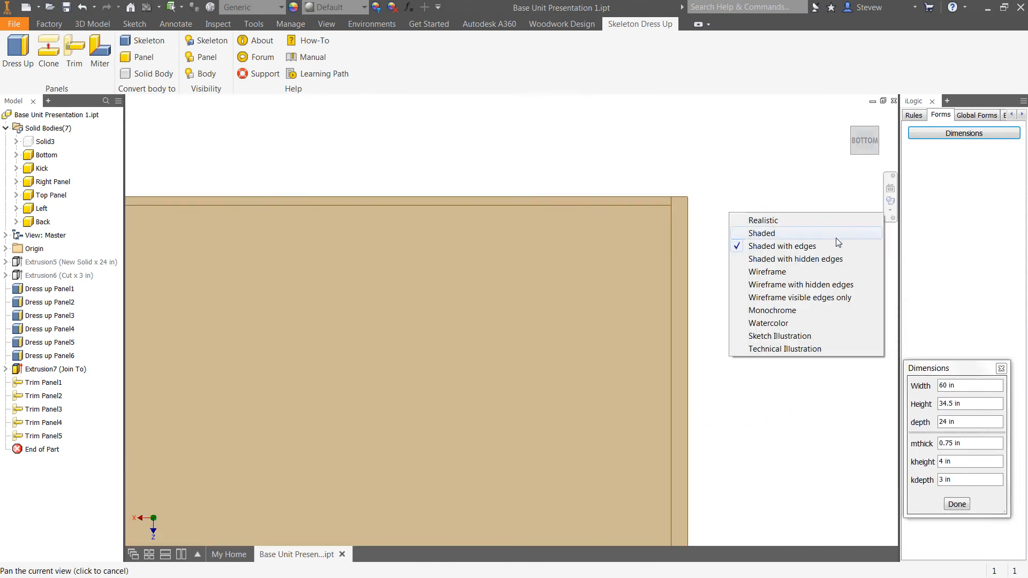
click(772, 259)
scroll(685, 235, down, 5)
key(F4)
drag(500, 296, 647, 377)
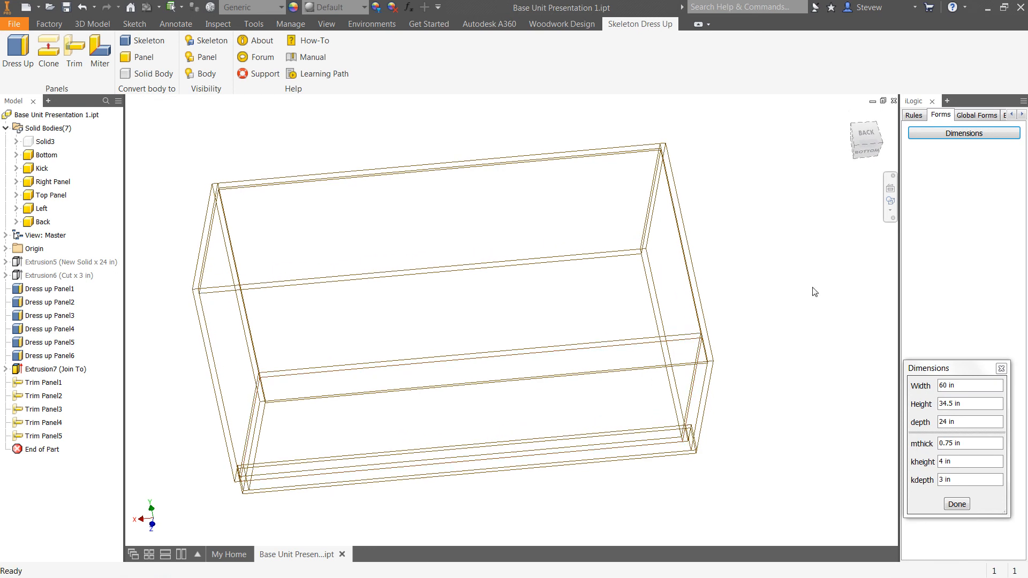
Return the display to Shaded with edges and orient the cabinet to show its back and side.
click(894, 205)
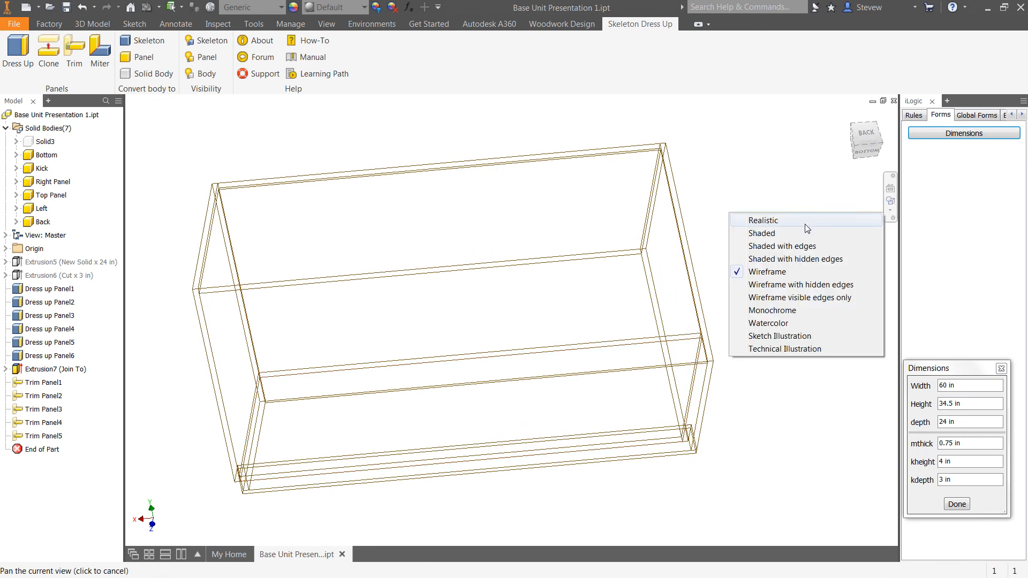
click(800, 246)
key(F4)
mouse_move(709, 255)
mouse_down()
mouse_move(482, 271)
mouse_move(474, 252)
mouse_move(471, 335)
mouse_move(450, 420)
mouse_move(406, 449)
mouse_up()
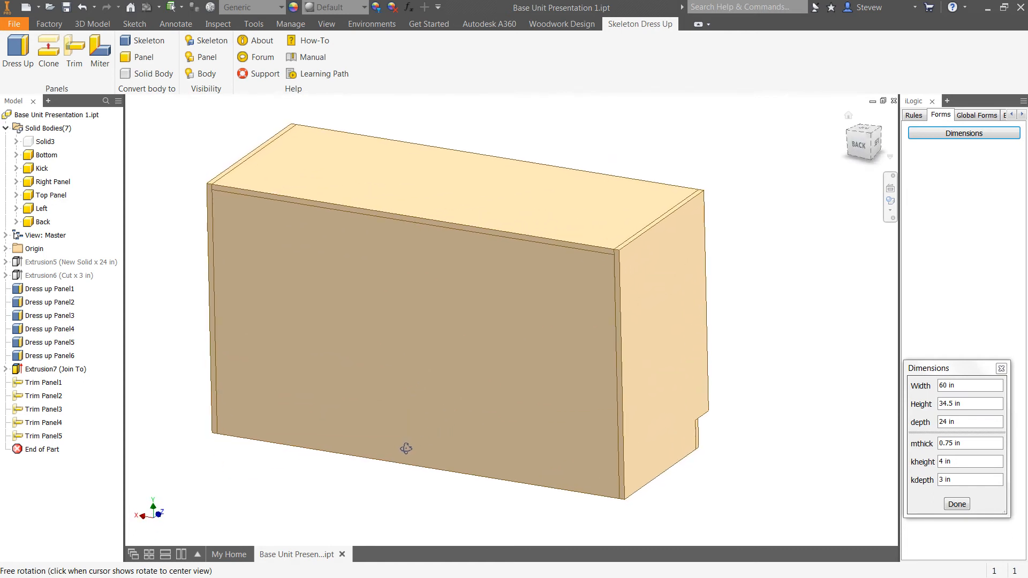
middle_drag(345, 462, 360, 459)
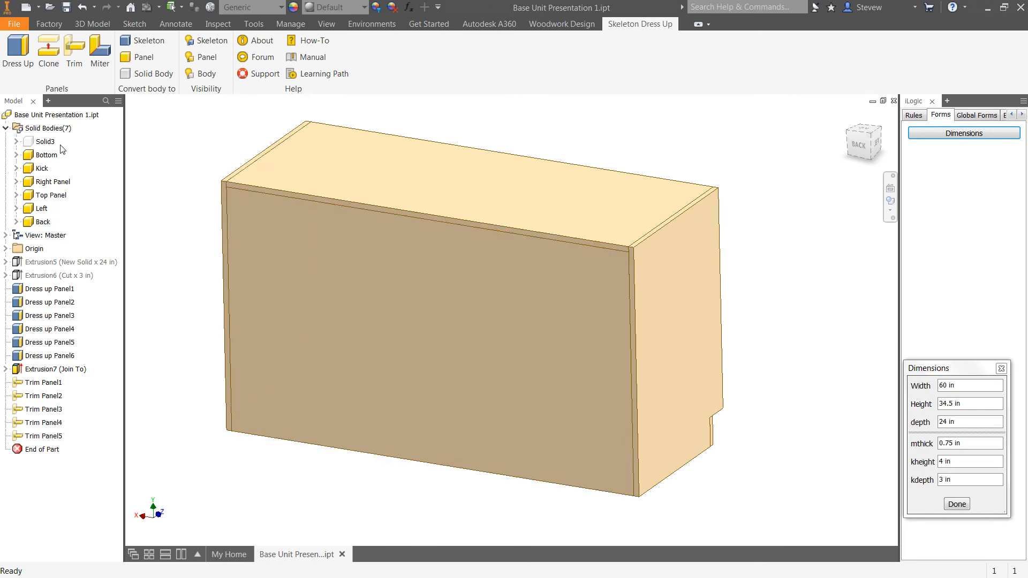
Hide every solid body except the Back panel.
right_click(43, 224)
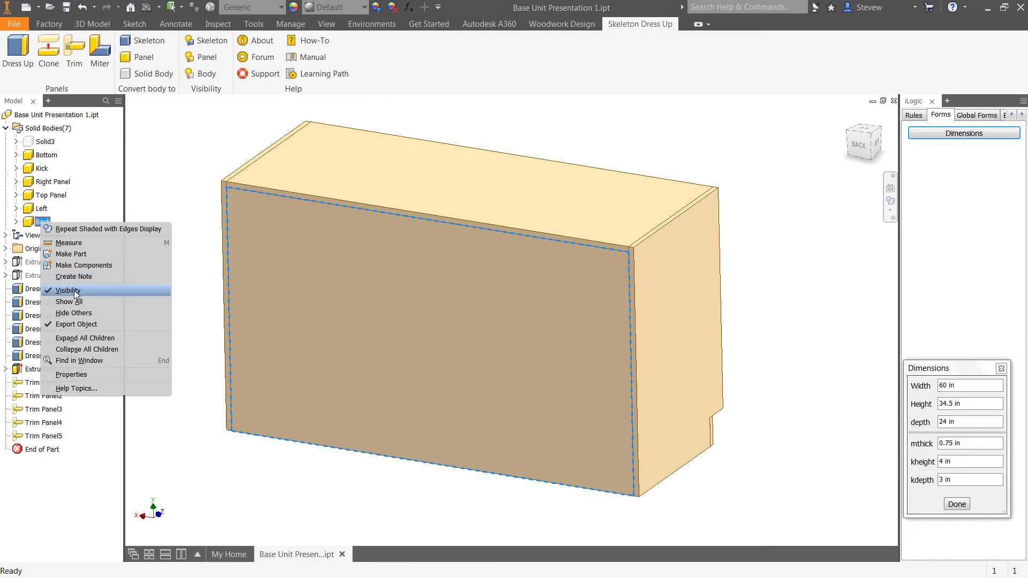
click(73, 313)
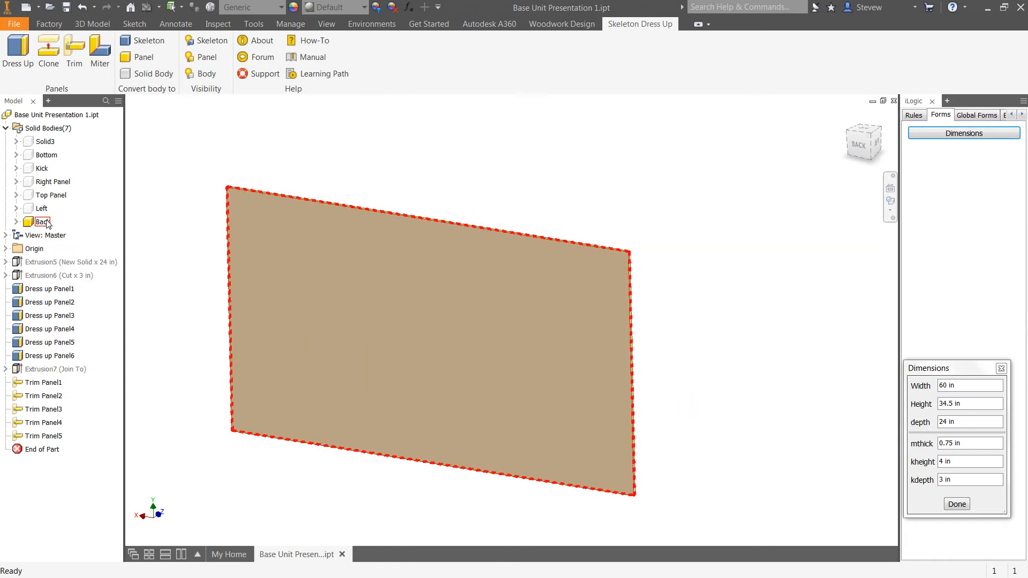
middle_drag(478, 132, 700, 97)
scroll(521, 138, down, 3)
scroll(700, 96, up, 3)
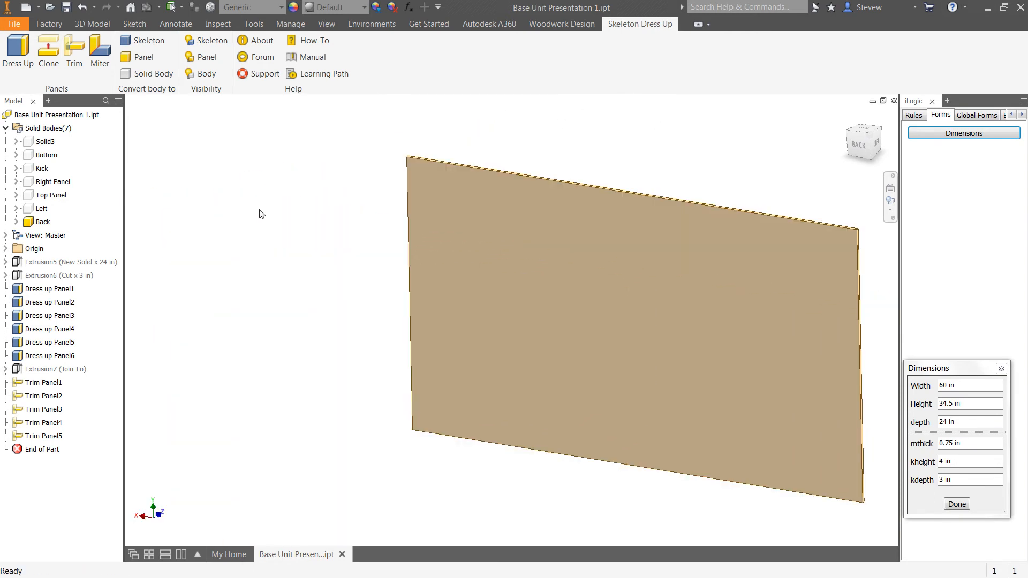
Start a 2D sketch on the outer face of the Back panel and offset its outline outward.
click(82, 23)
click(25, 57)
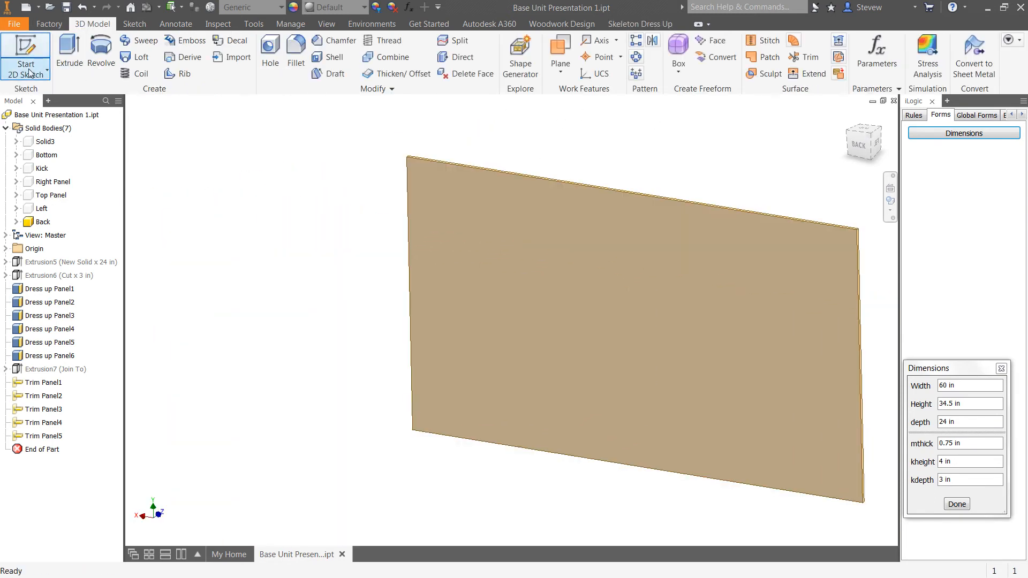
click(488, 240)
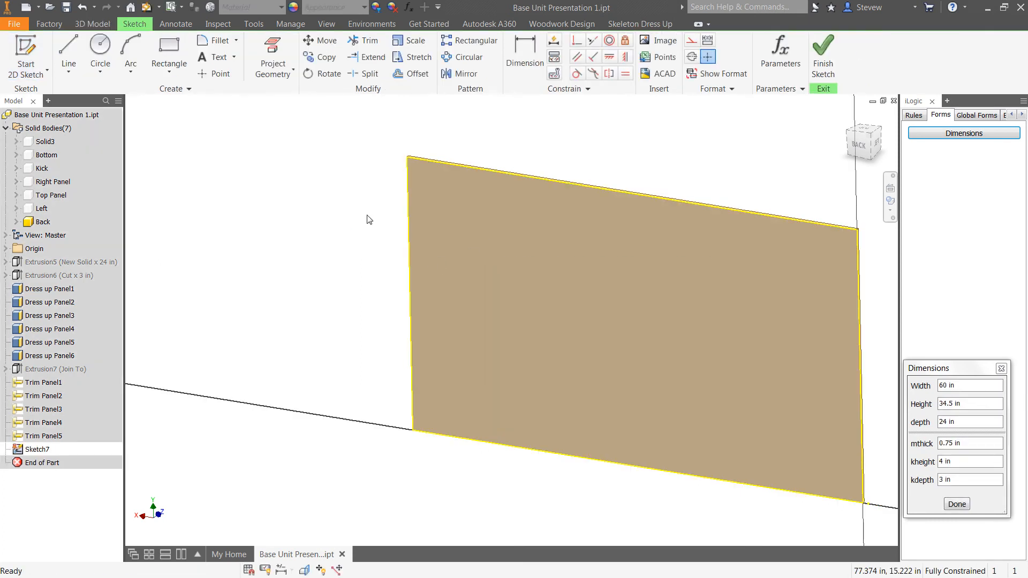
click(403, 73)
scroll(448, 131, down, 2)
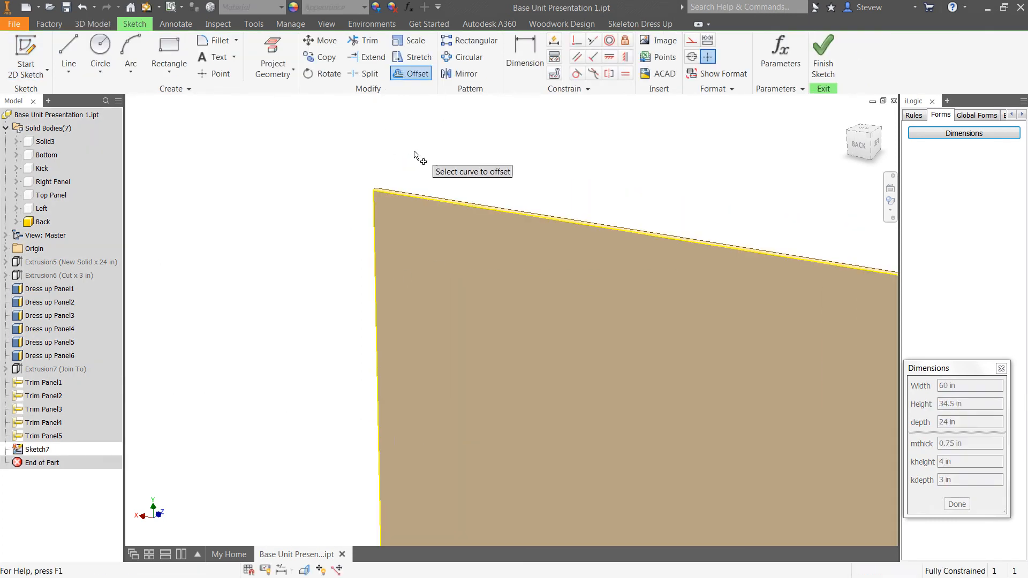
click(406, 195)
click(415, 171)
Dimension the gap between the Back panel's top edge and the offset outline as .375 in.
key(d)
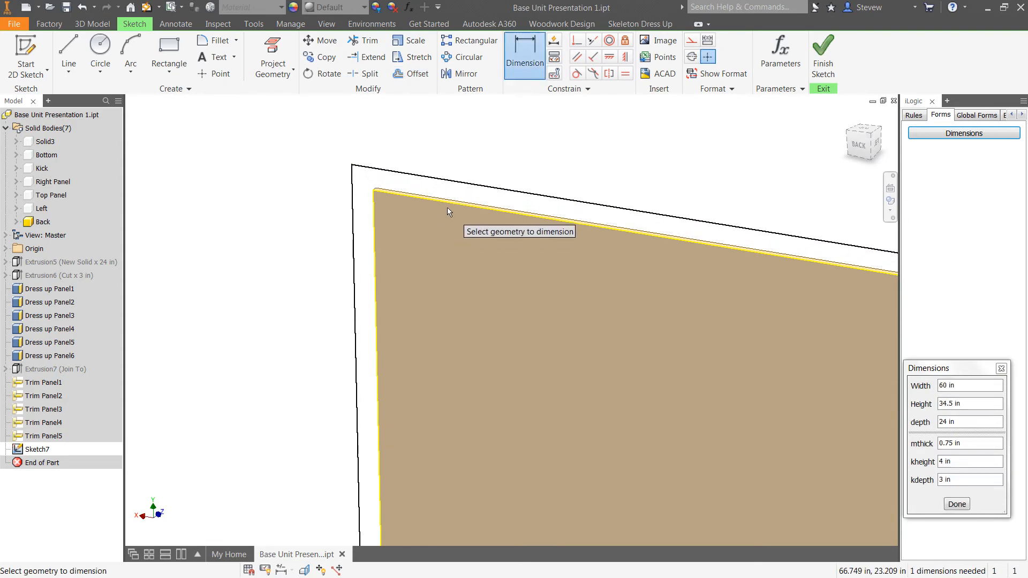
click(451, 202)
click(428, 177)
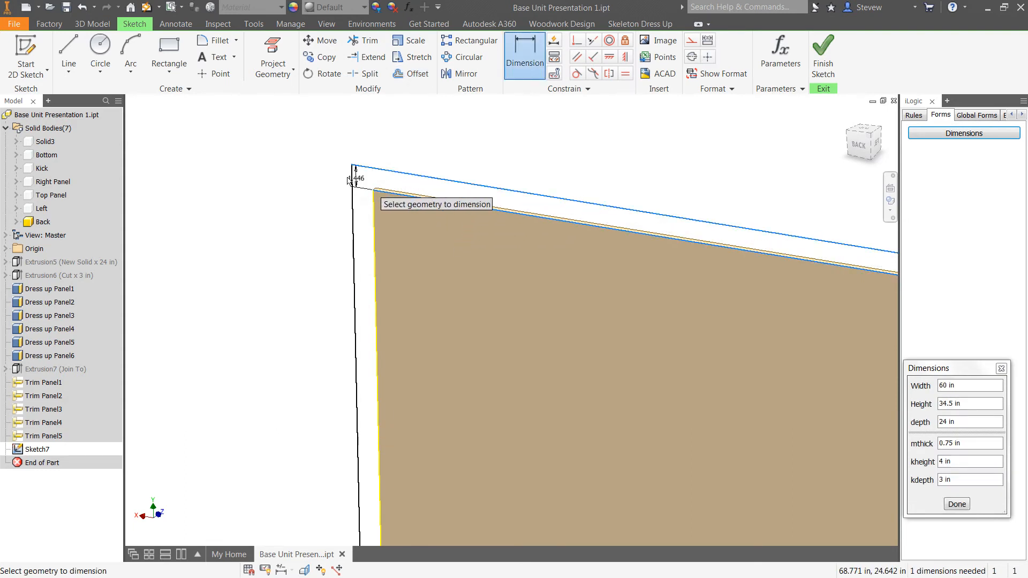
click(326, 171)
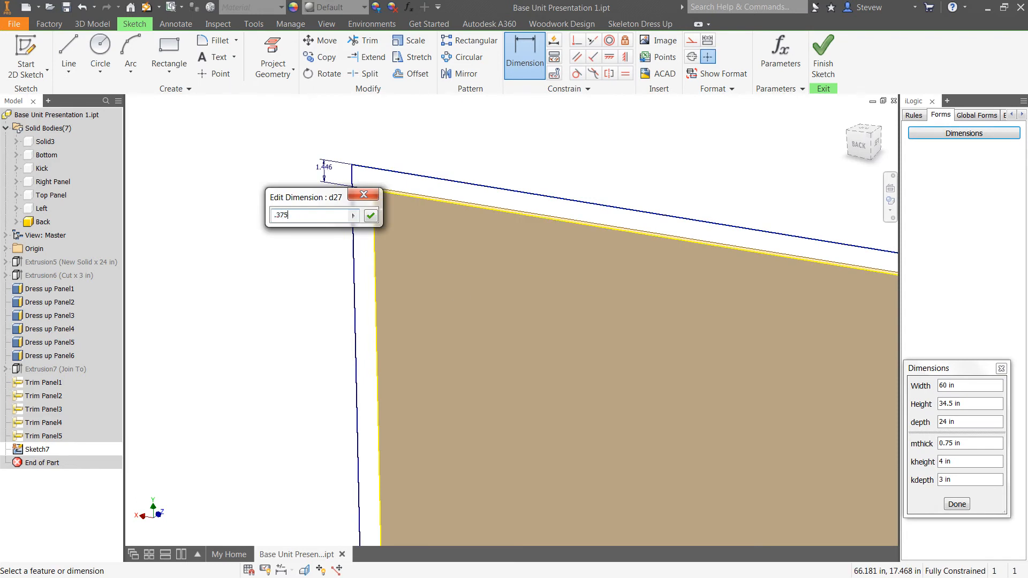
text(.375)
key(Return)
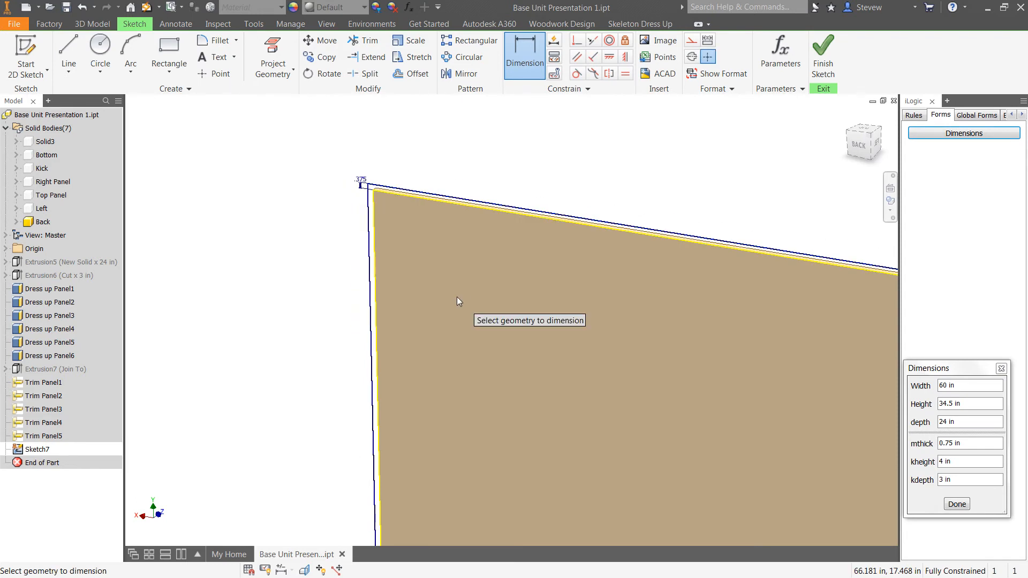
Extrude the border profile around the Back panel .375 in in the reversed direction, joining it to the panel.
scroll(285, 190, up, 3)
mouse_move(413, 197)
middle_down()
mouse_move(167, 167)
mouse_move(118, 173)
middle_up()
key(e)
middle_drag(463, 198, 703, 254)
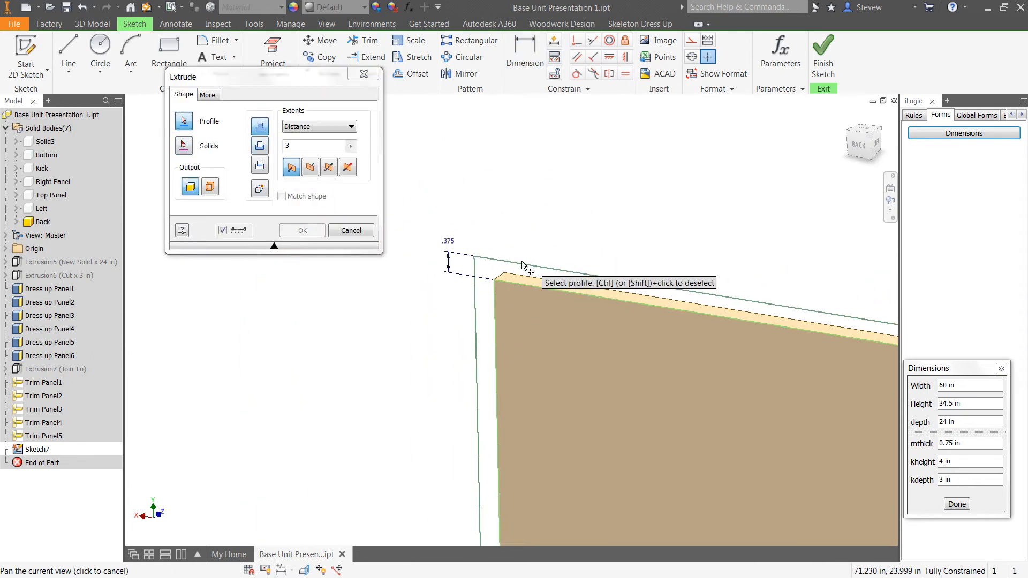
click(530, 263)
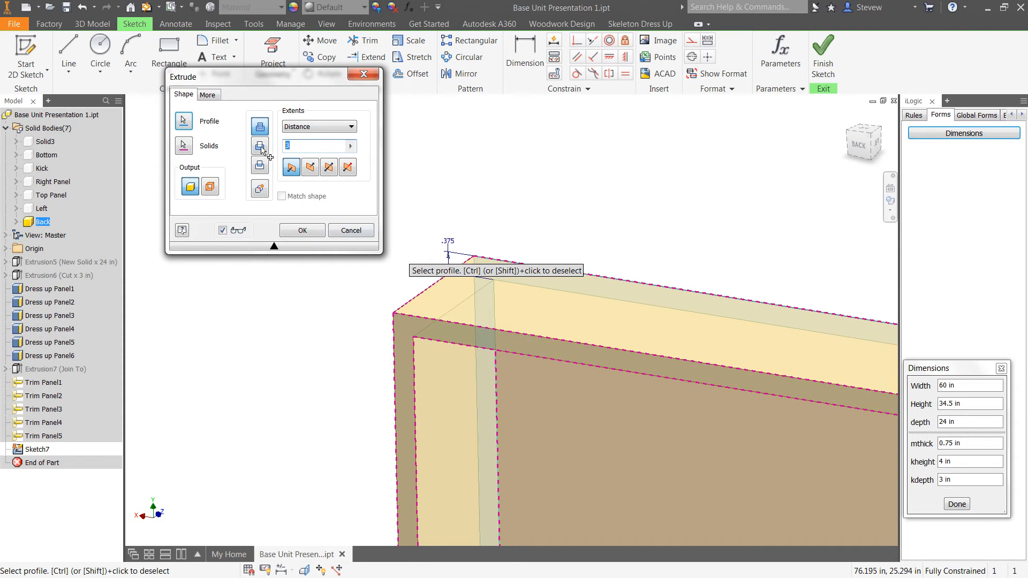
text(.375)
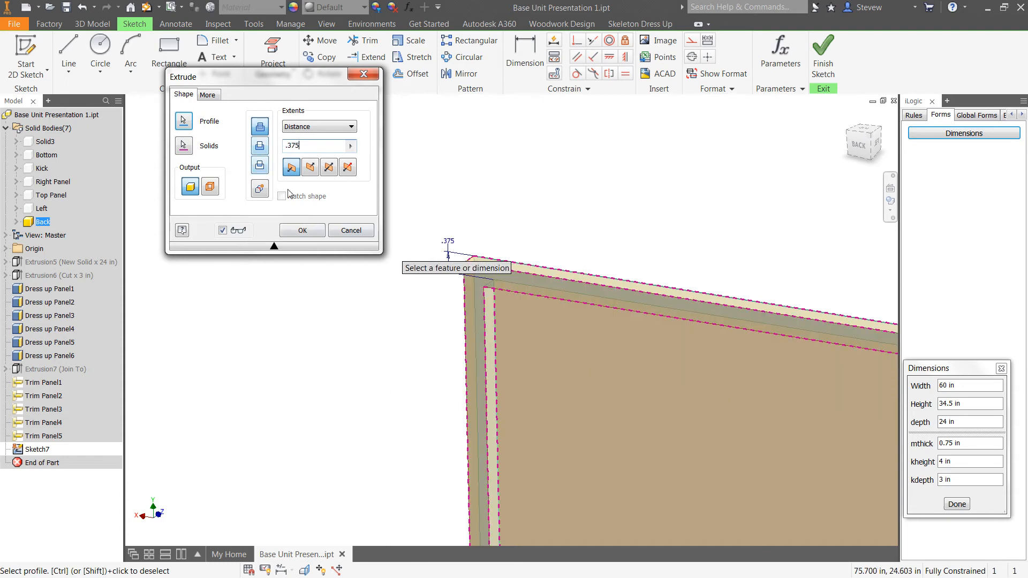
click(311, 168)
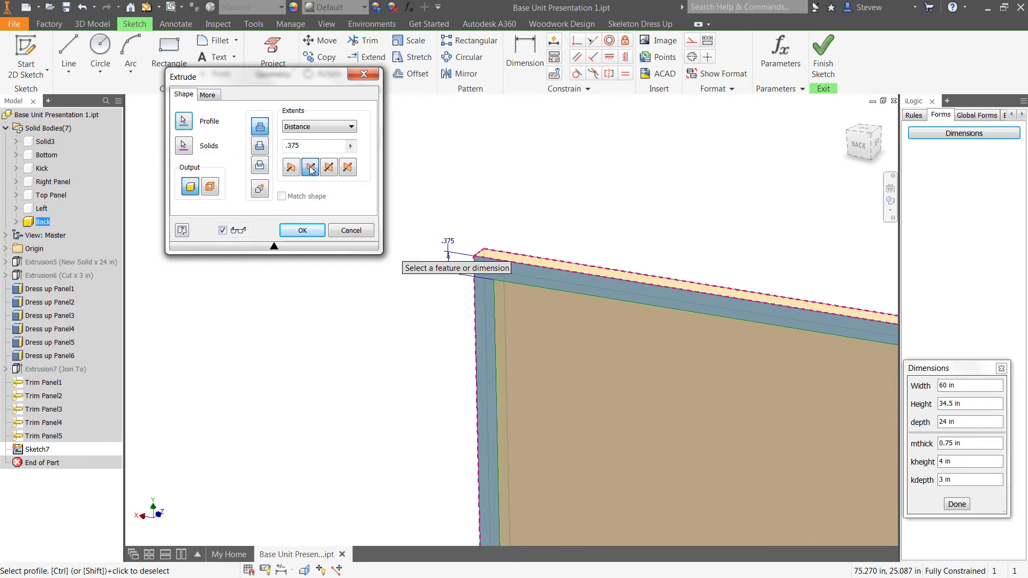
click(303, 231)
middle_drag(249, 287, 268, 320)
mouse_move(268, 313)
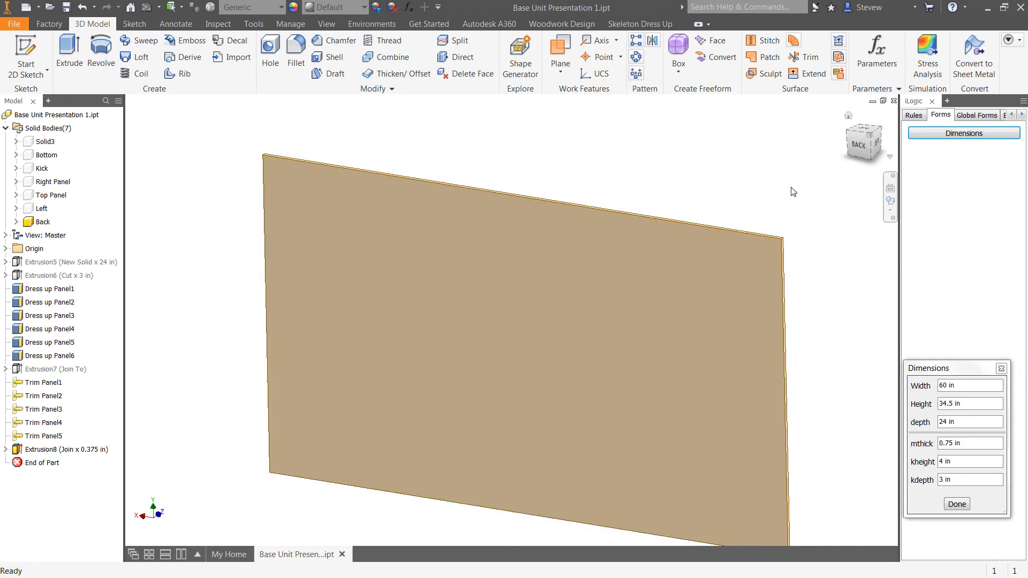
Show all solid bodies and hide the skeleton body Solid3.
right_click(43, 224)
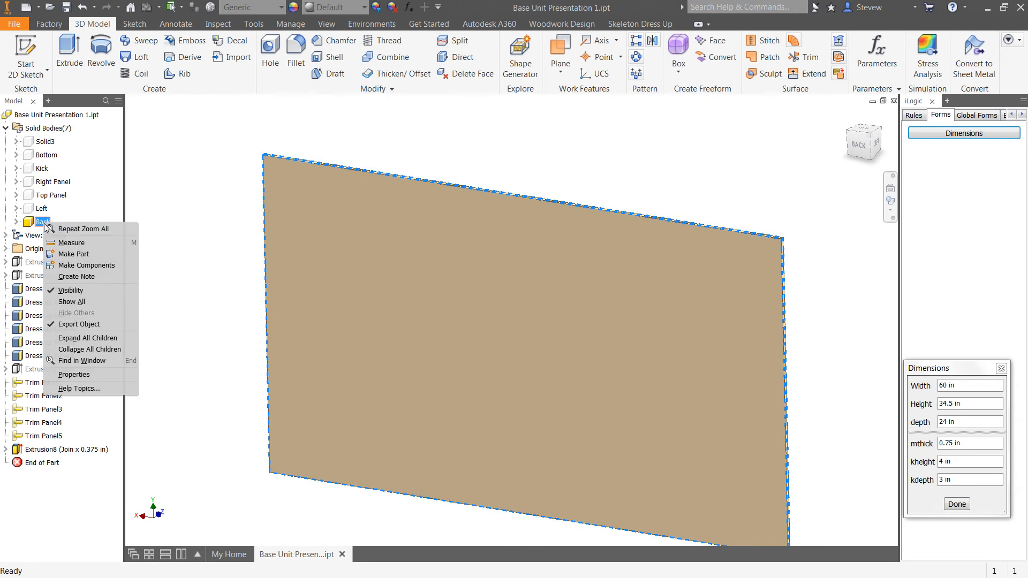
click(84, 302)
middle_drag(290, 183, 301, 220)
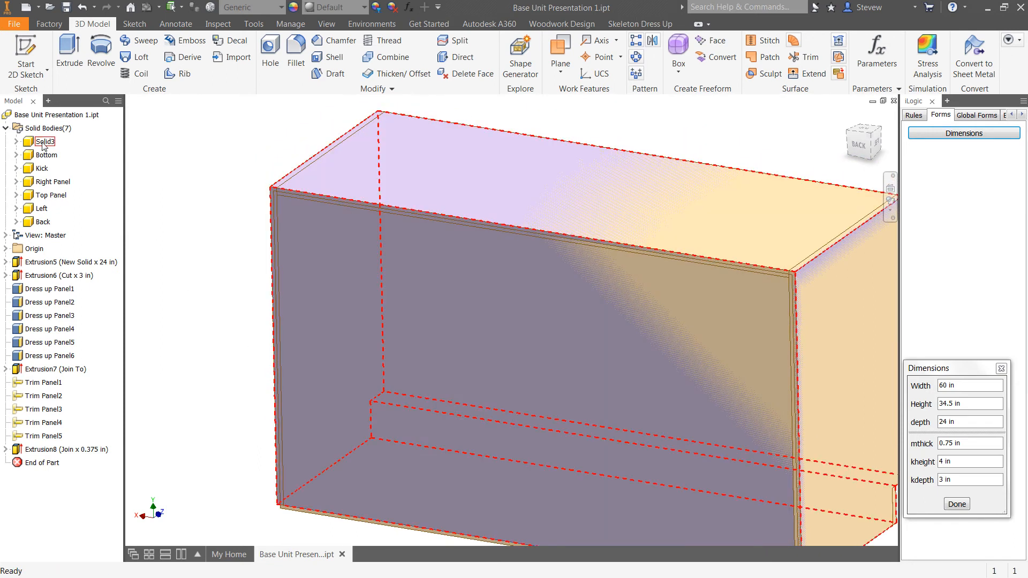
right_click(42, 143)
click(70, 209)
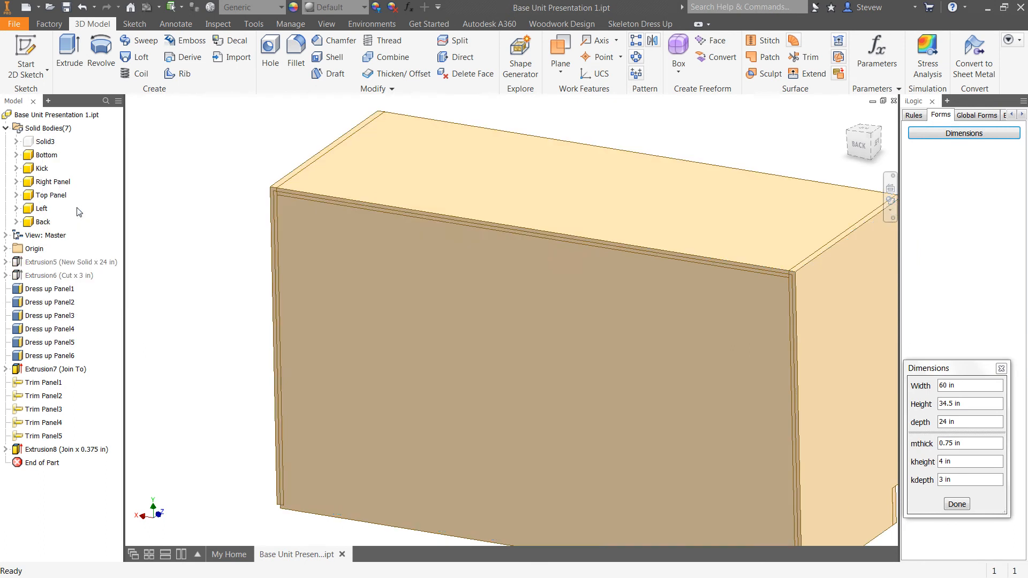
Examine the joint between the Back panel's extended edge and the side panel at the cabinet's bottom rear corner.
middle_drag(361, 214, 408, 225)
shift+middle_drag(470, 278, 392, 188)
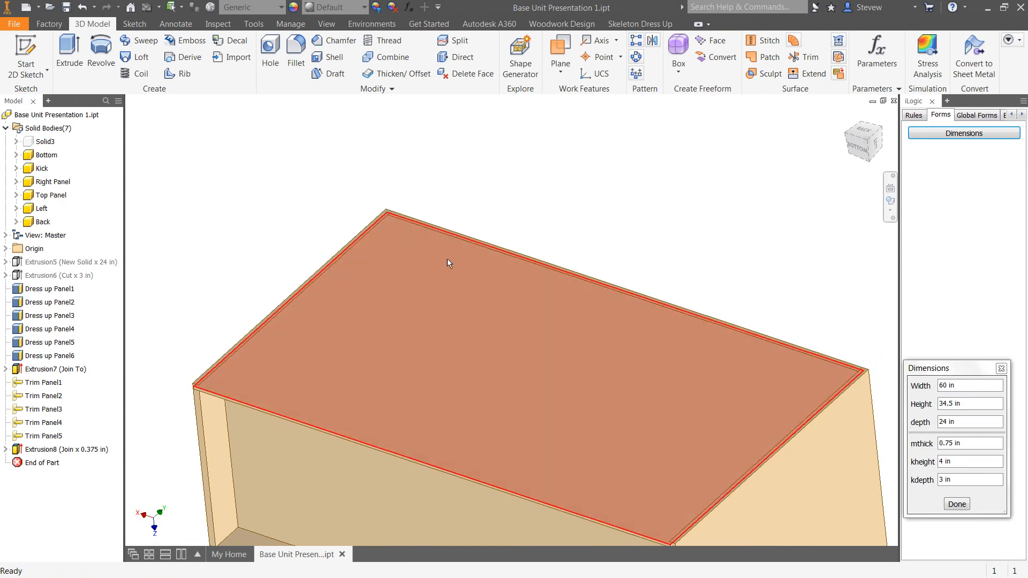
middle_drag(474, 269, 502, 163)
scroll(274, 256, down, 3)
middle_drag(279, 251, 308, 262)
shift+middle_drag(388, 341, 564, 370)
scroll(538, 486, down, 5)
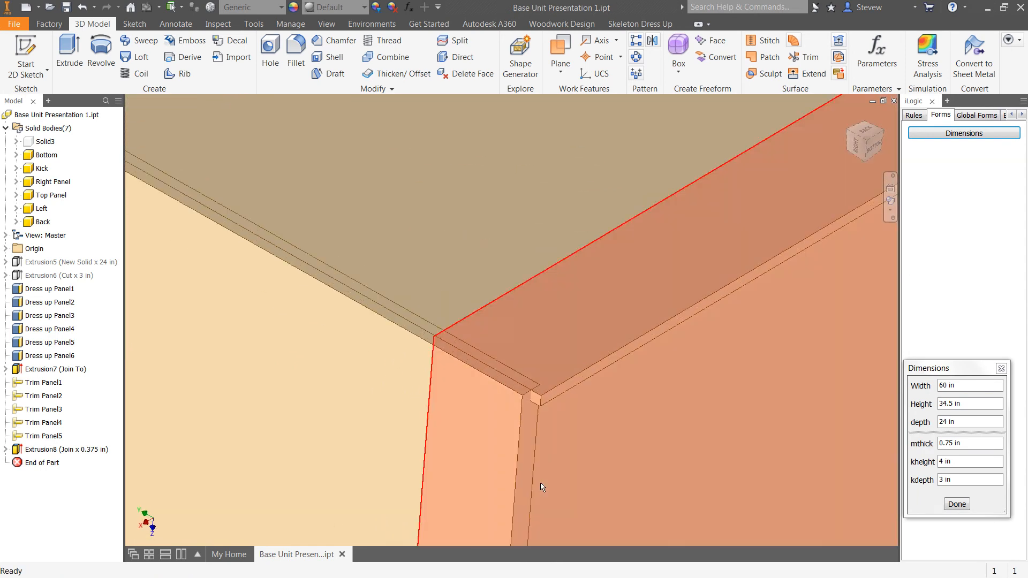
middle_drag(545, 442, 502, 466)
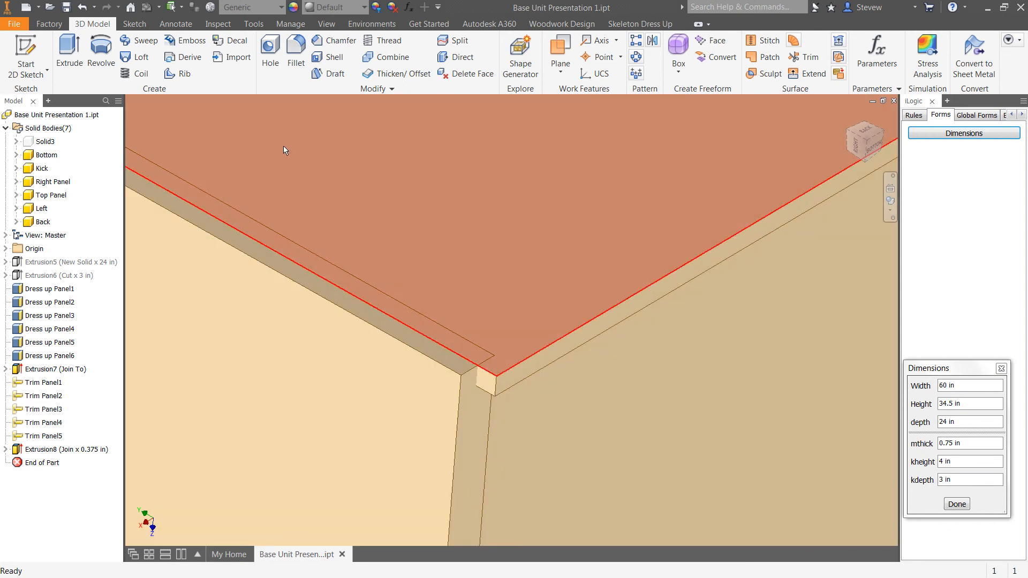
mouse_move(346, 128)
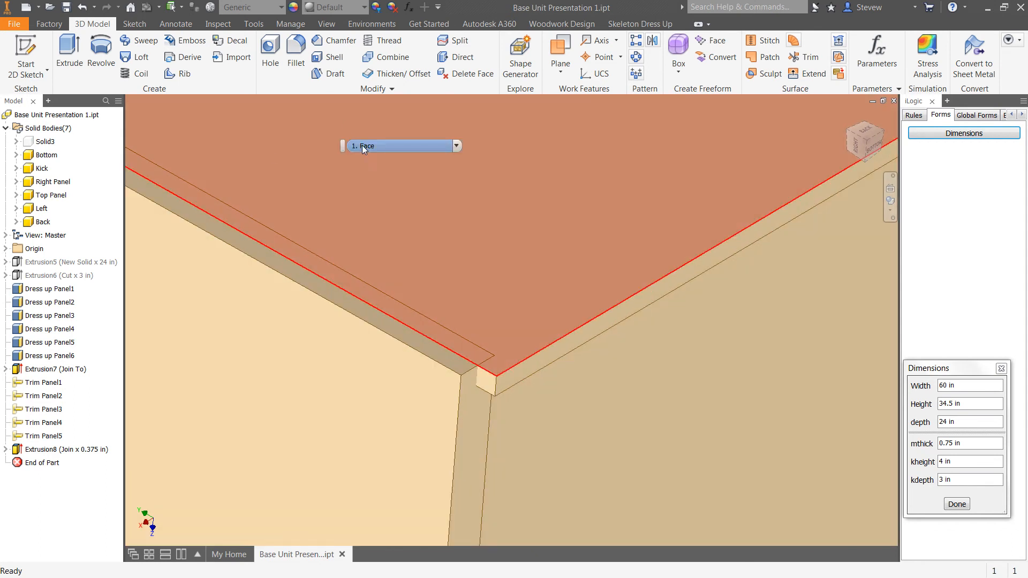
Thicken the bottom edge face of the Back panel by .375 in.
click(397, 73)
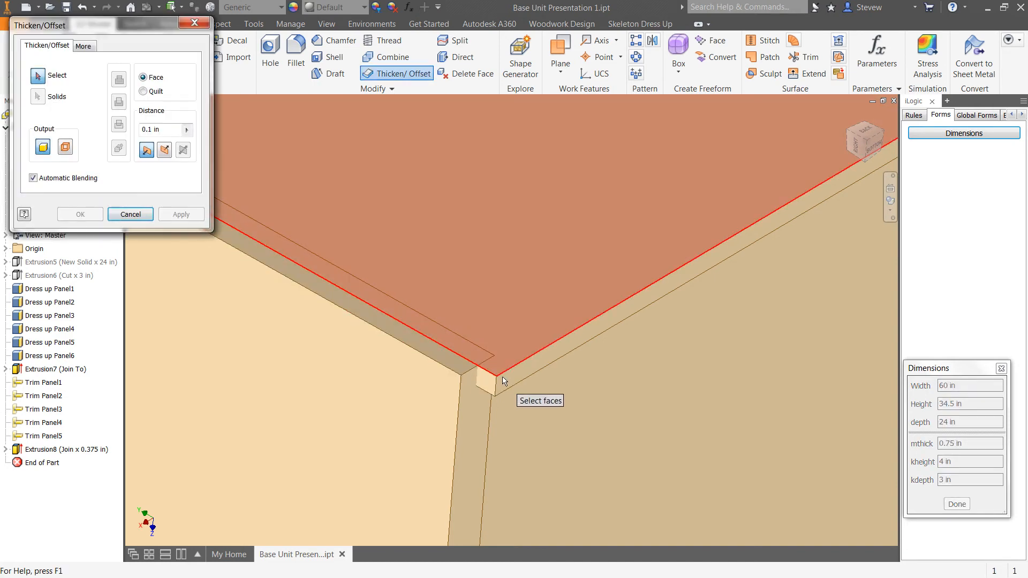
click(521, 377)
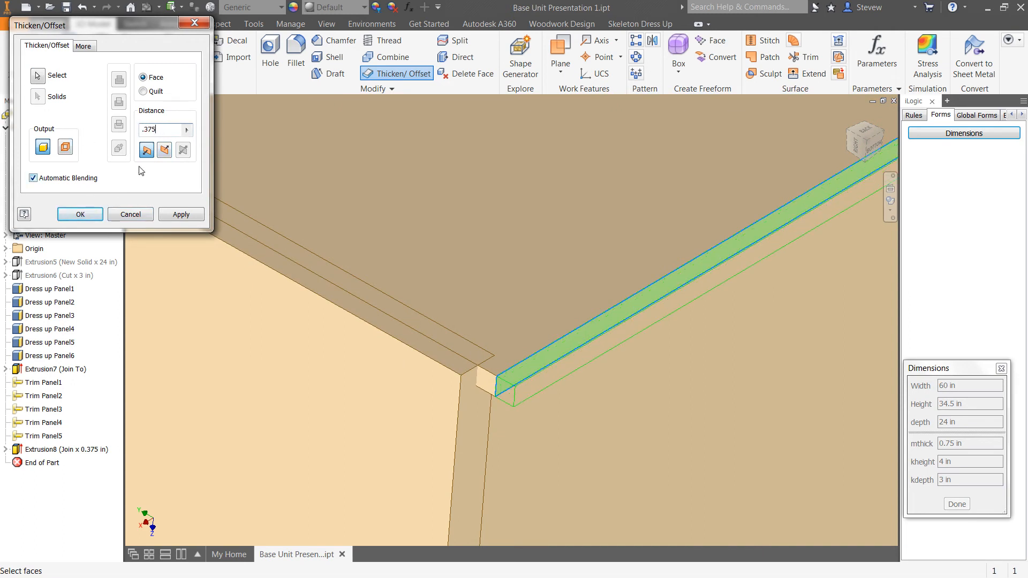
click(83, 217)
key(Home)
middle_drag(408, 275, 382, 387)
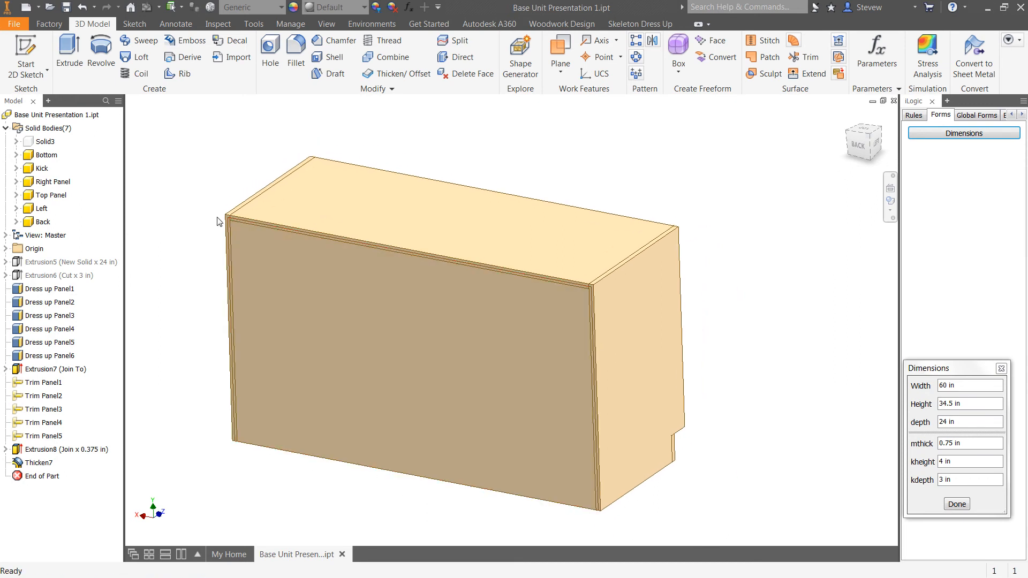
Move the Back panel solid -7/8 in along the depth toward the cabinet's interior with Direct Edit, then finish the edit.
click(464, 58)
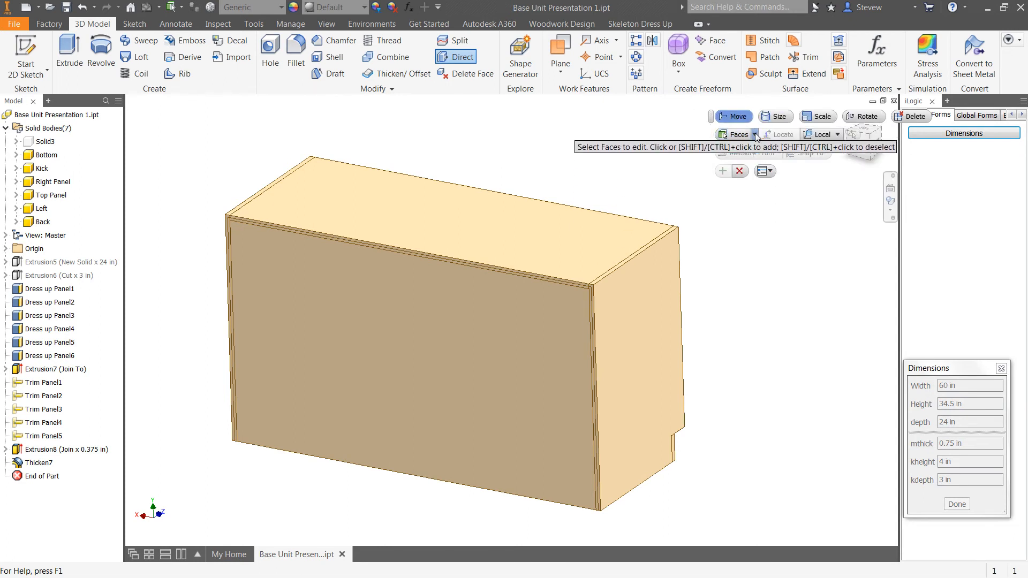
click(742, 166)
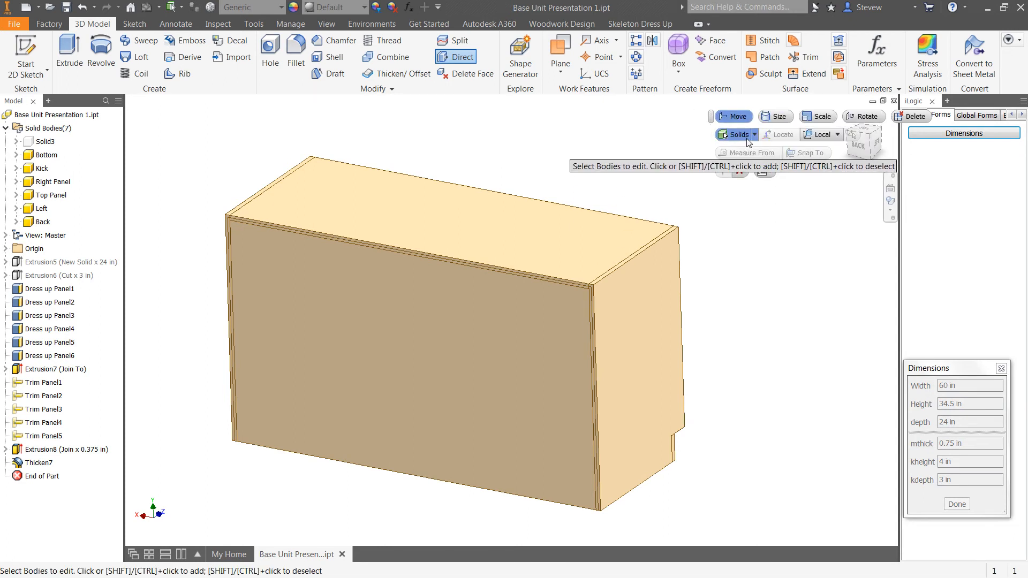
click(403, 370)
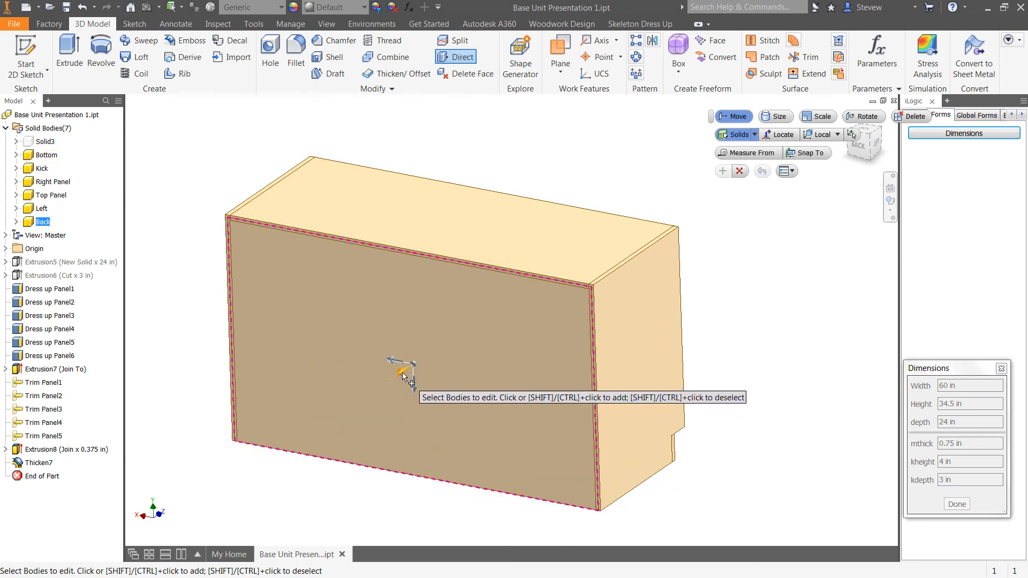
drag(401, 370, 397, 399)
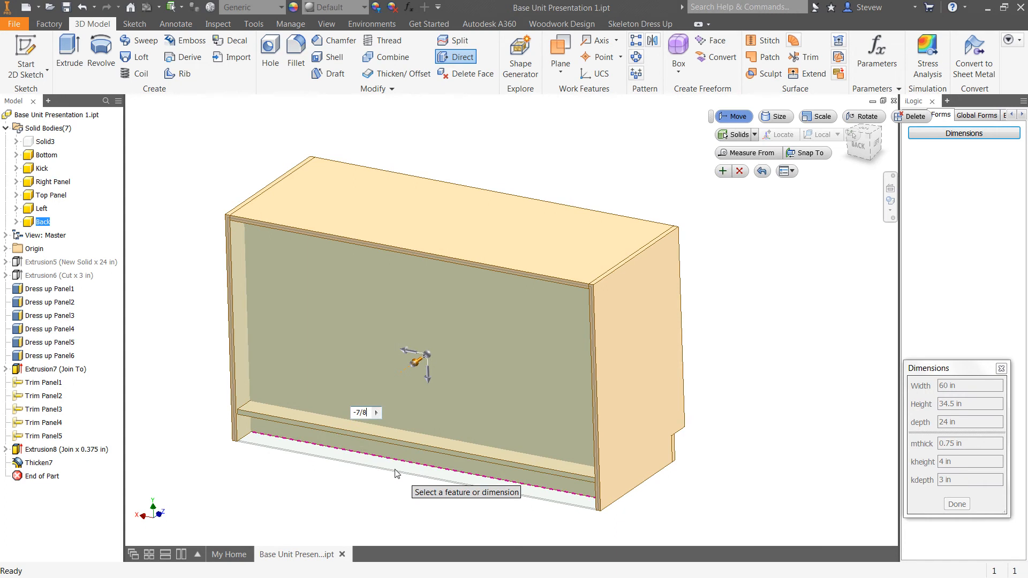
key(Return)
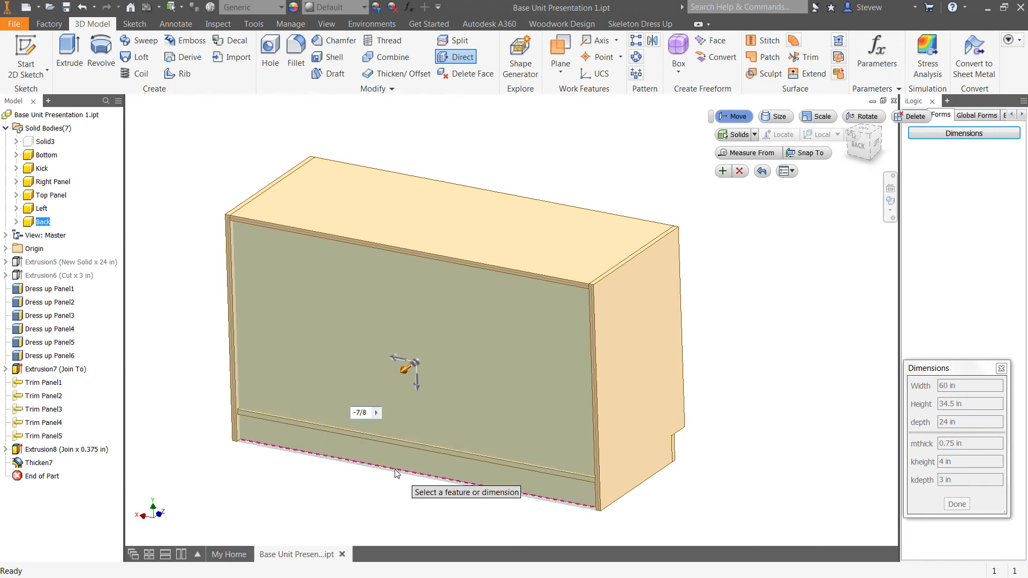
click(724, 171)
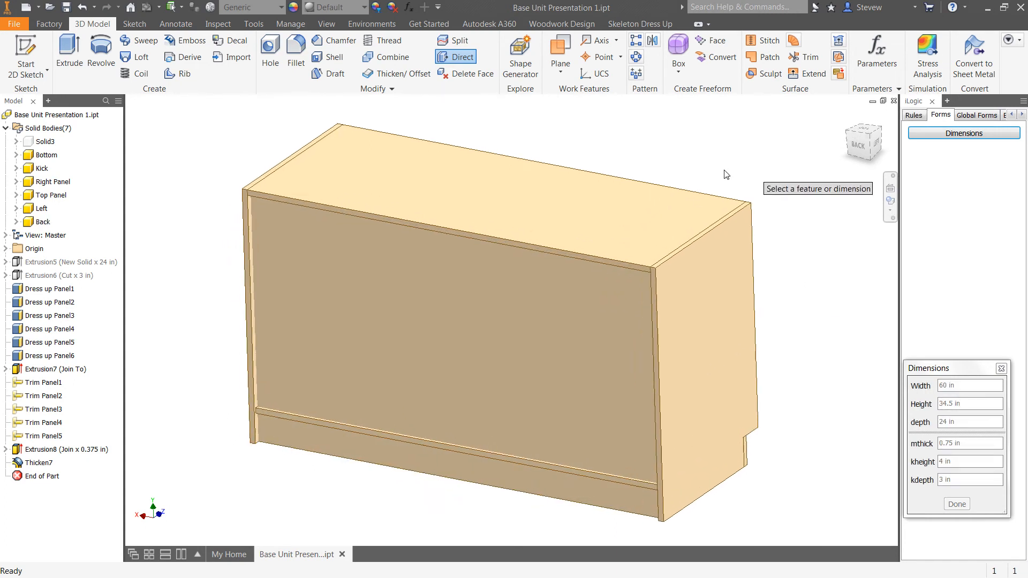
middle_drag(859, 366, 699, 292)
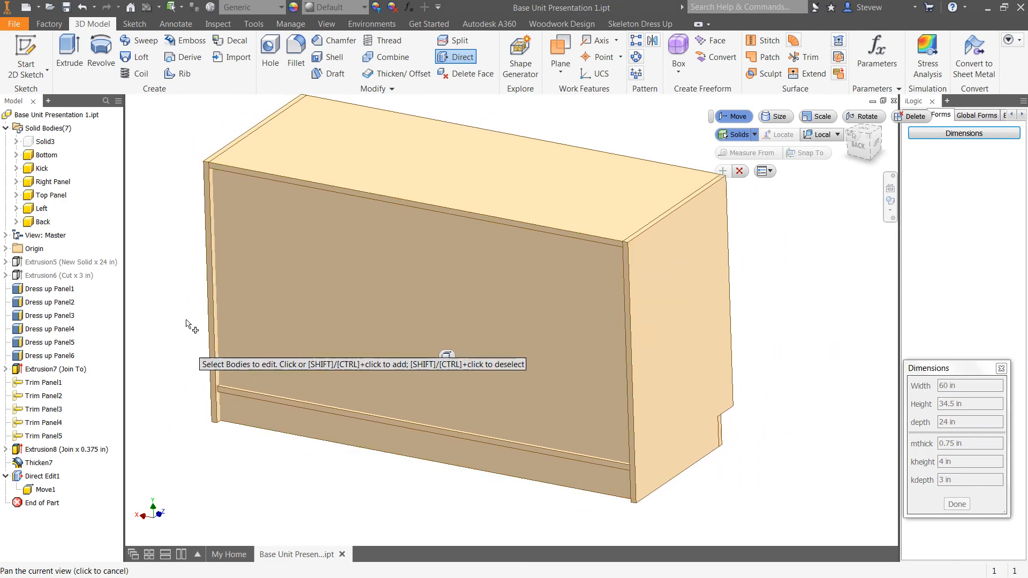
middle_drag(774, 322, 802, 302)
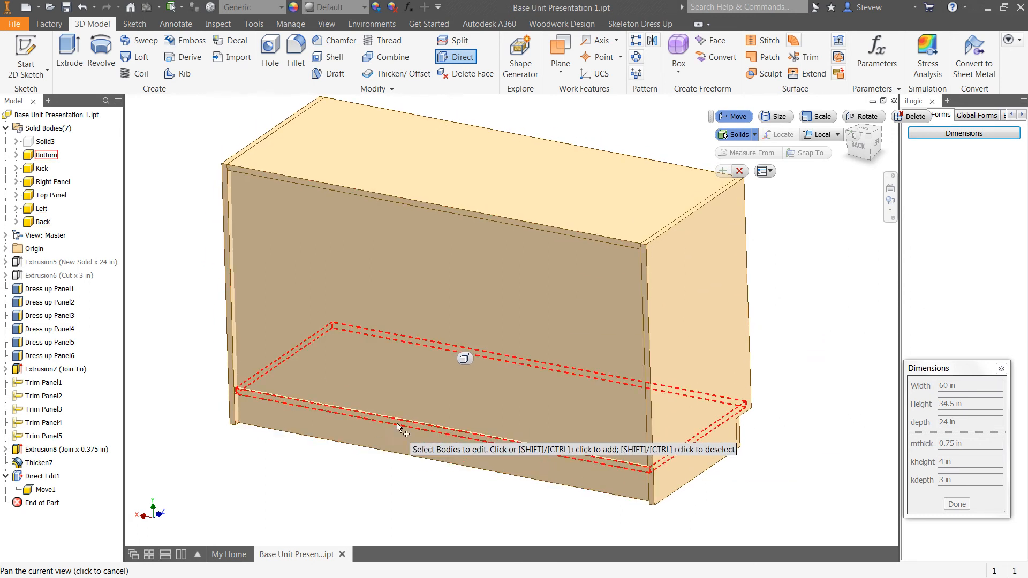
middle_drag(486, 345, 545, 321)
key(F4)
drag(434, 365, 139, 375)
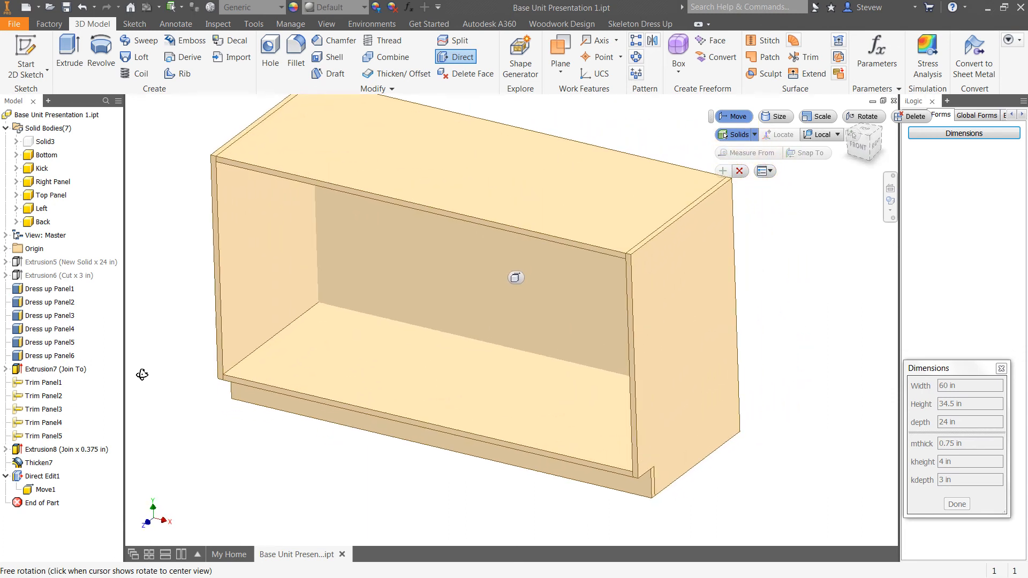
middle_drag(213, 289, 222, 311)
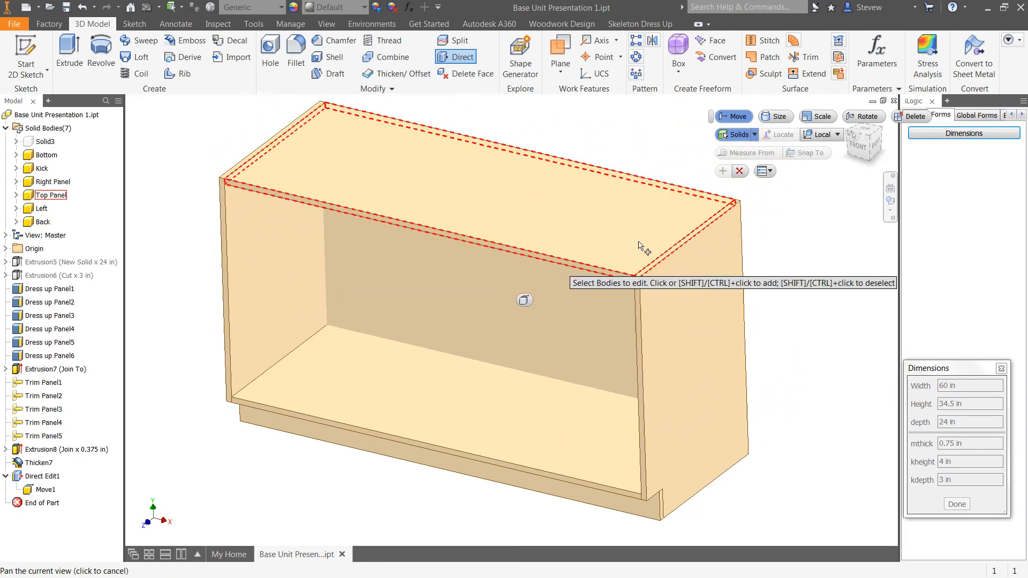
click(738, 171)
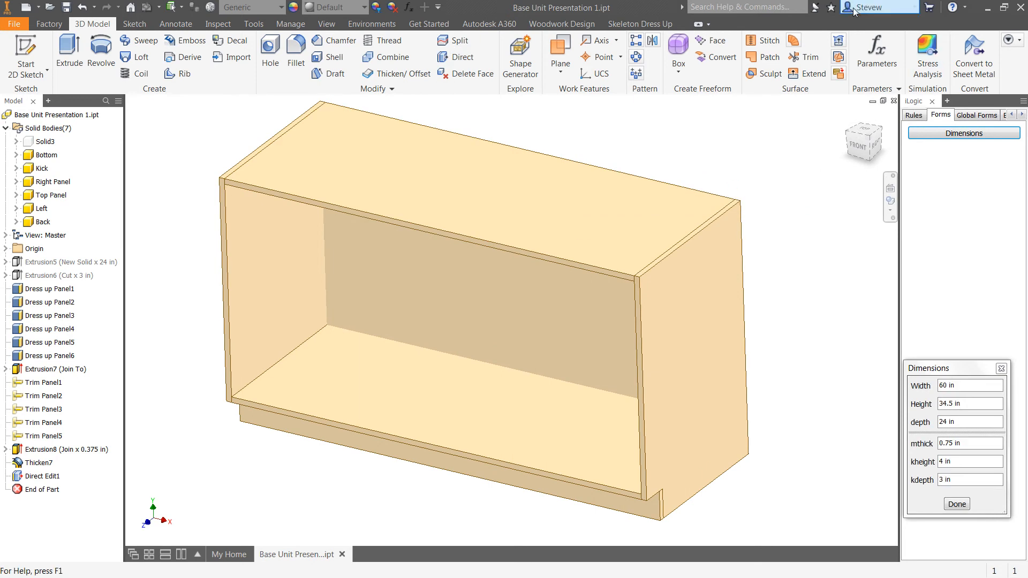
Trim the Bottom, Left, Right Panel and Top Panel bodies using the Back panel as the bounding component.
click(648, 24)
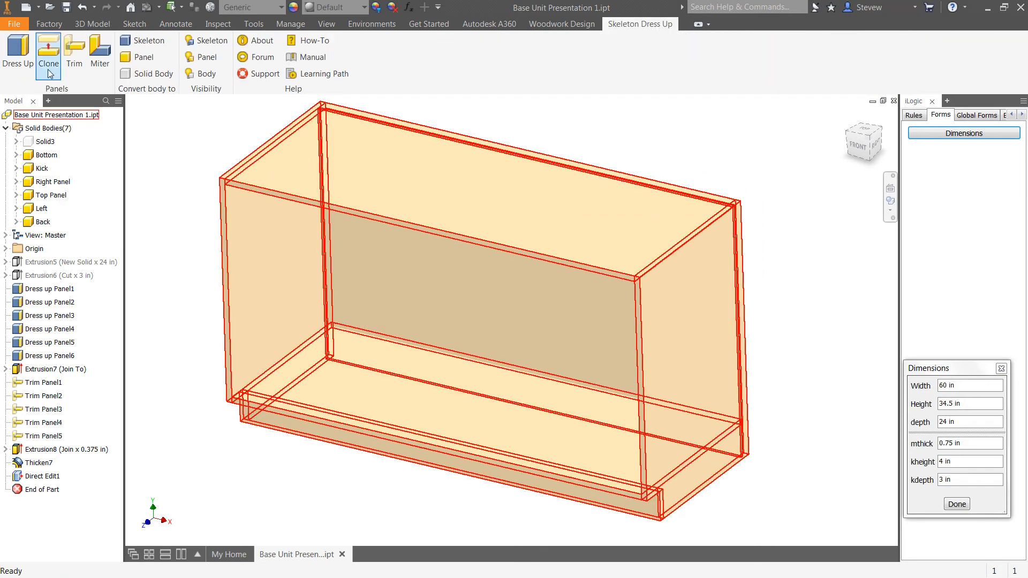
click(79, 52)
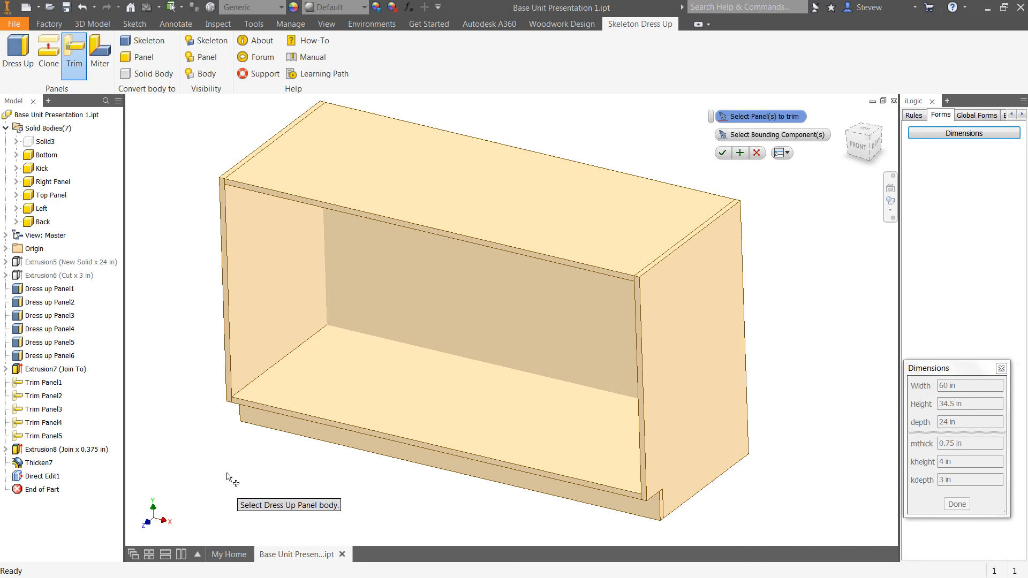
click(691, 356)
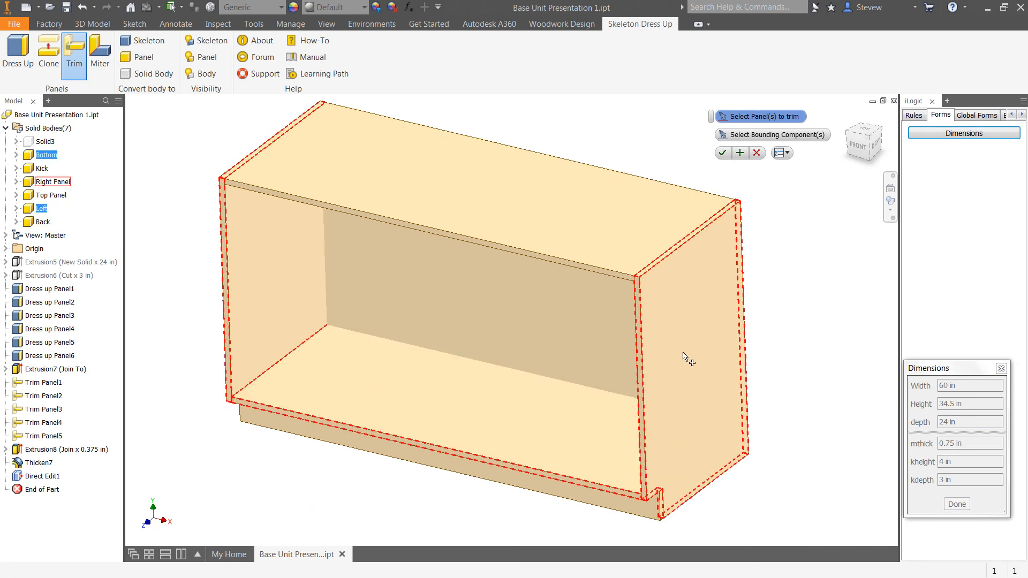
click(634, 241)
click(730, 136)
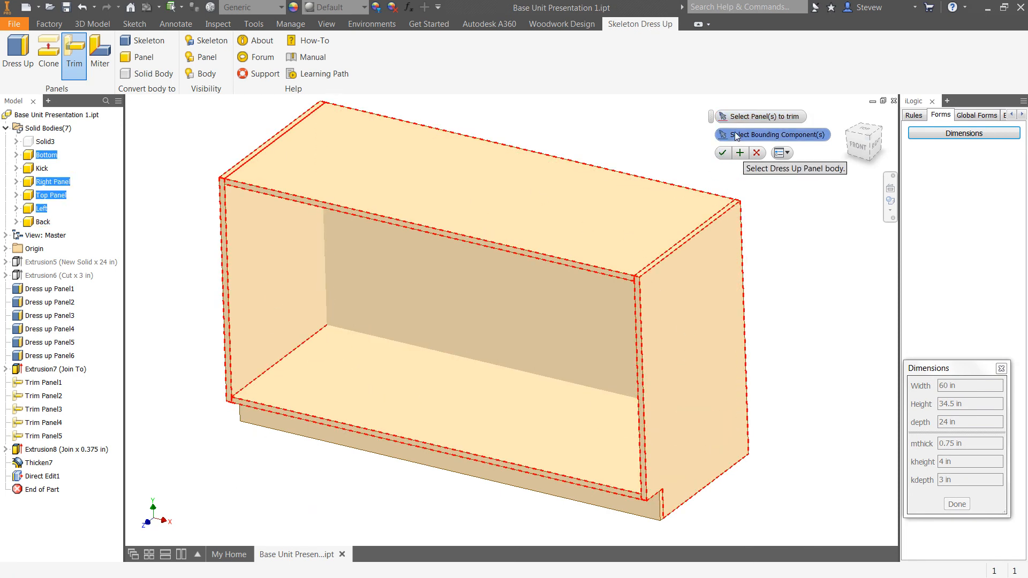
click(450, 303)
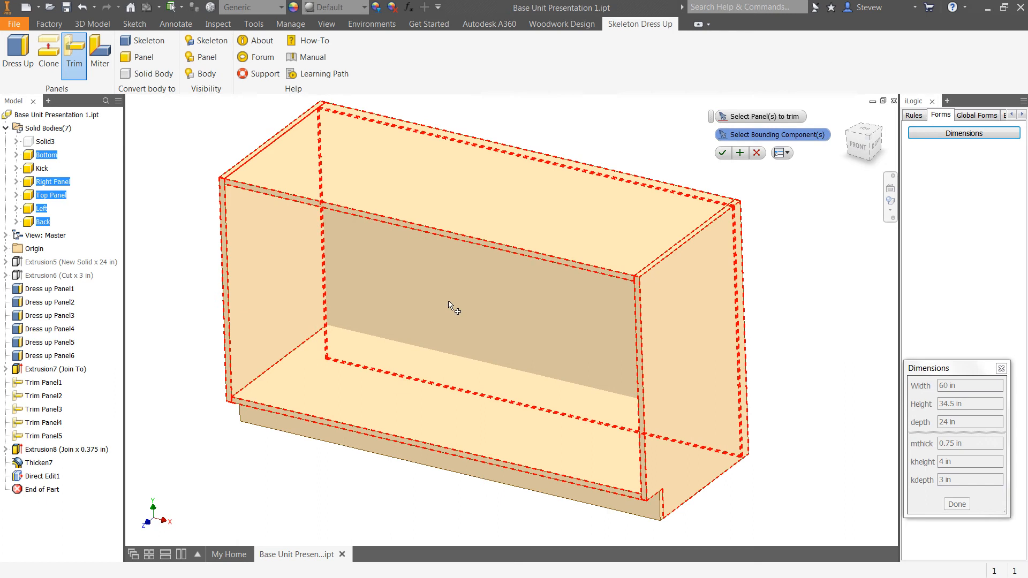
click(742, 155)
click(757, 157)
Hide the Back panel body and examine the grooves cut into the side and top panels.
middle_drag(723, 209, 713, 248)
key(F4)
drag(611, 297, 524, 210)
scroll(353, 334, down, 3)
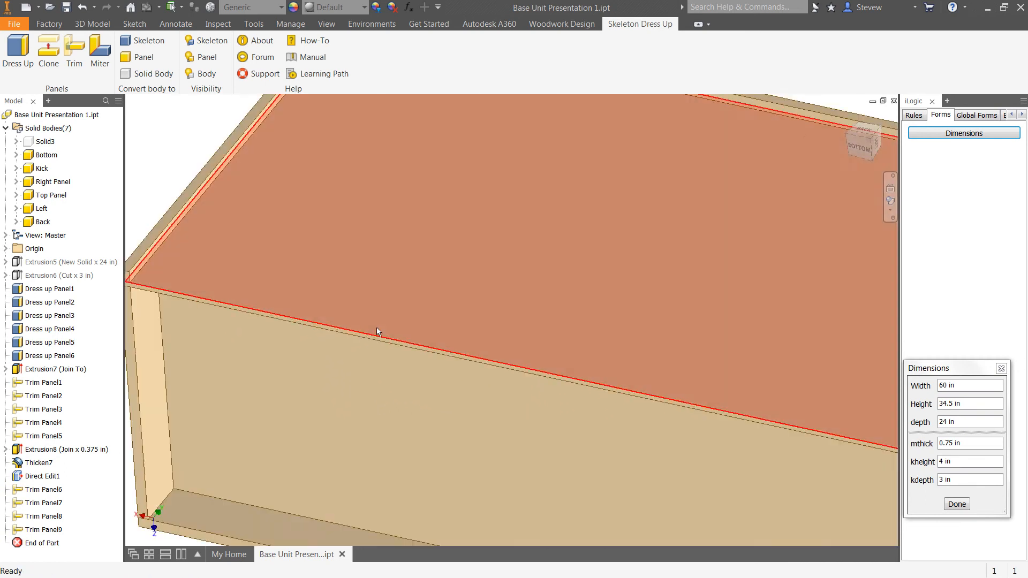
scroll(360, 335, up, 5)
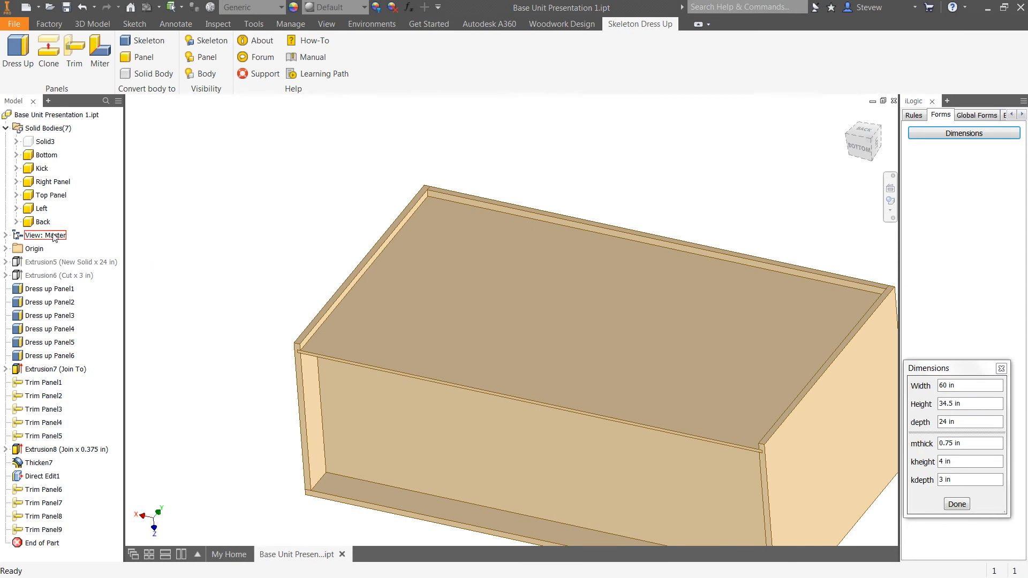
right_click(46, 223)
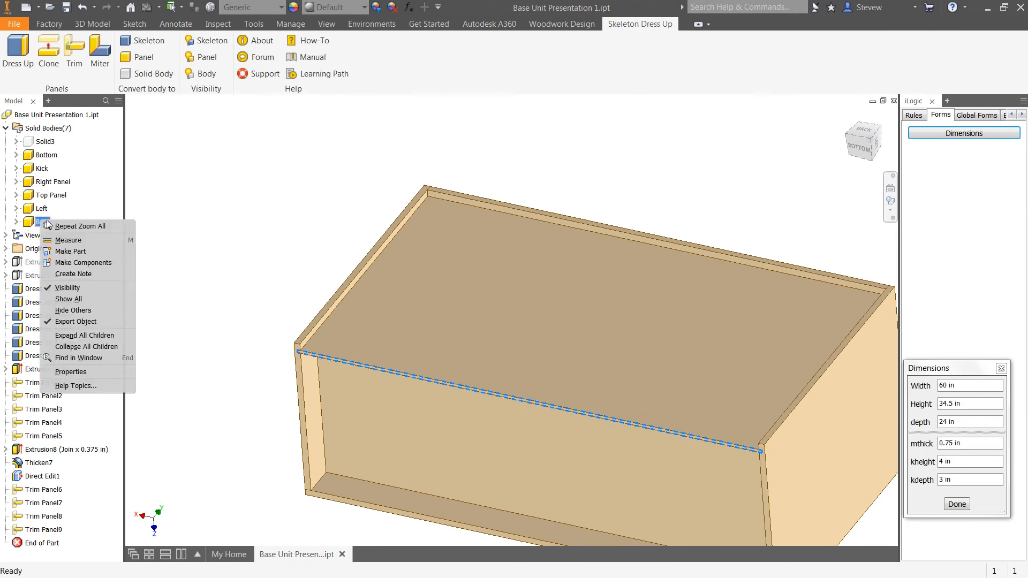
click(66, 288)
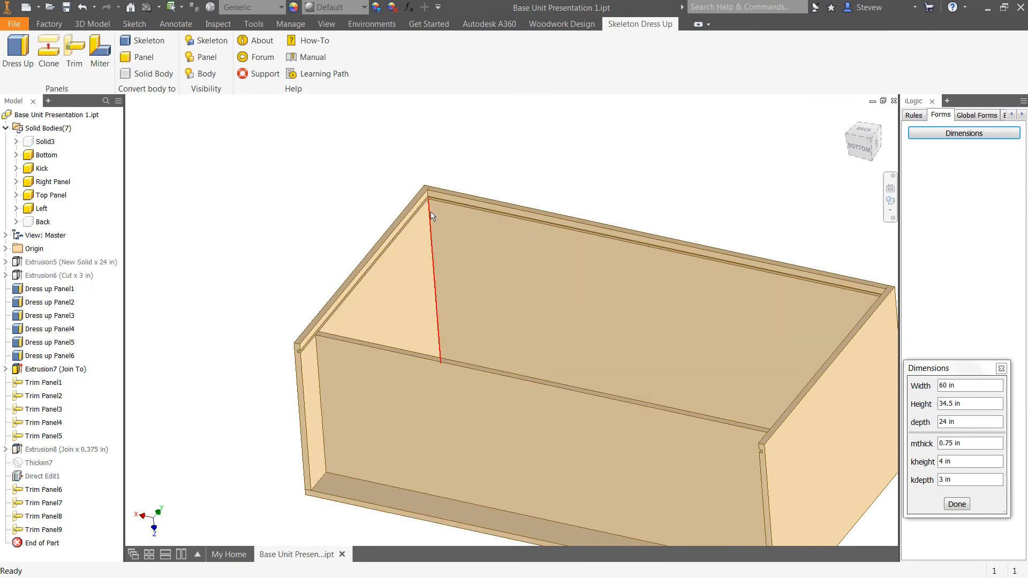
scroll(430, 226, down, 3)
middle_drag(447, 205, 465, 185)
shift+middle_drag(401, 289, 375, 274)
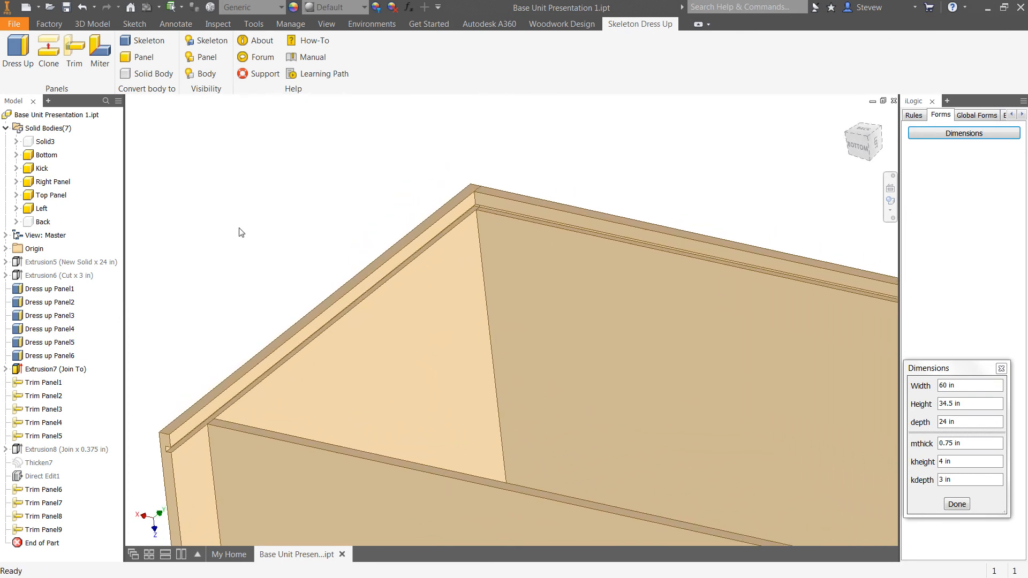
Hide the Top Panel to inspect the side panel's groove, then make the Top Panel and Back panel visible again.
right_click(58, 198)
click(82, 262)
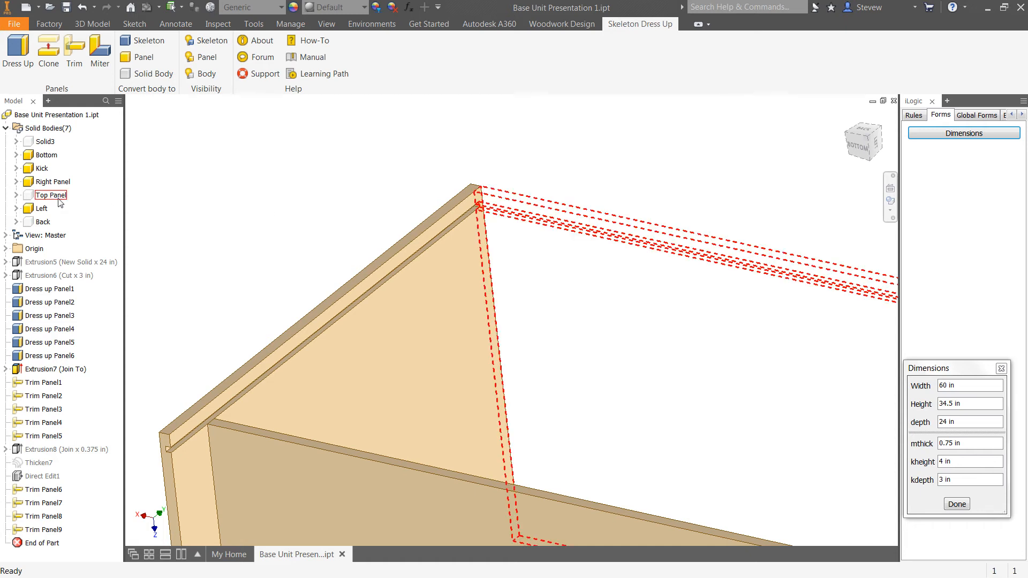
right_click(51, 198)
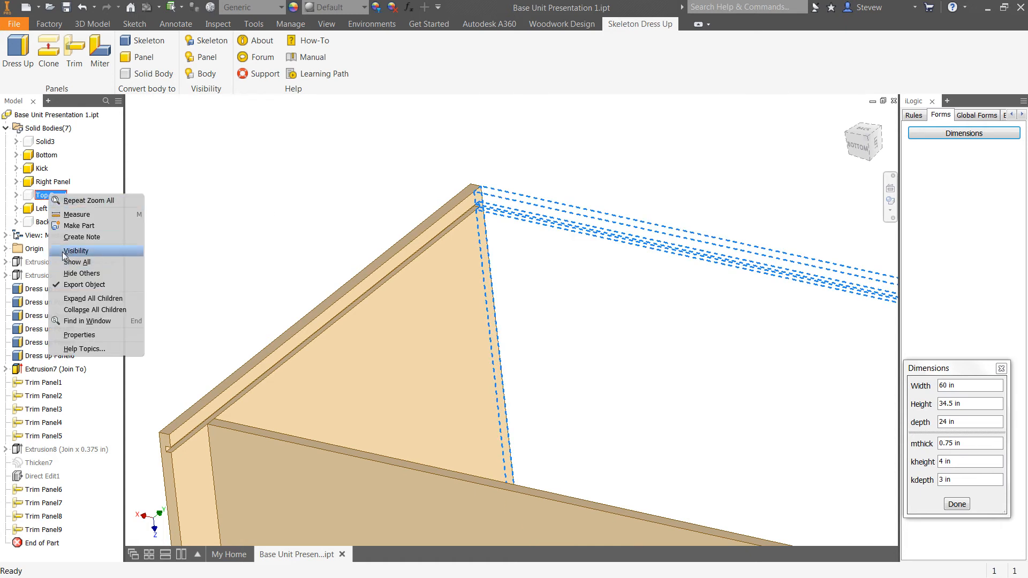
click(77, 262)
right_click(41, 224)
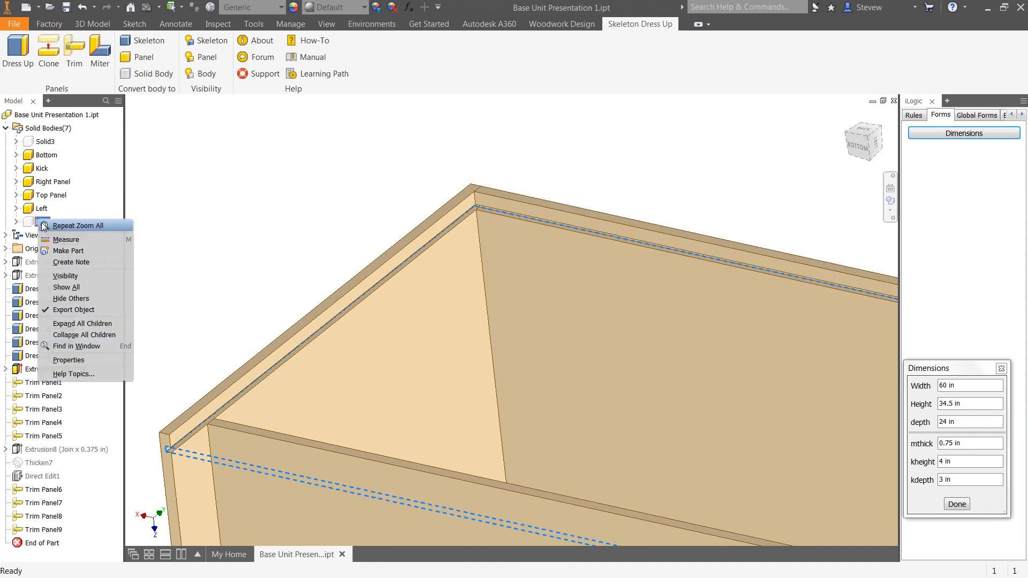
click(64, 277)
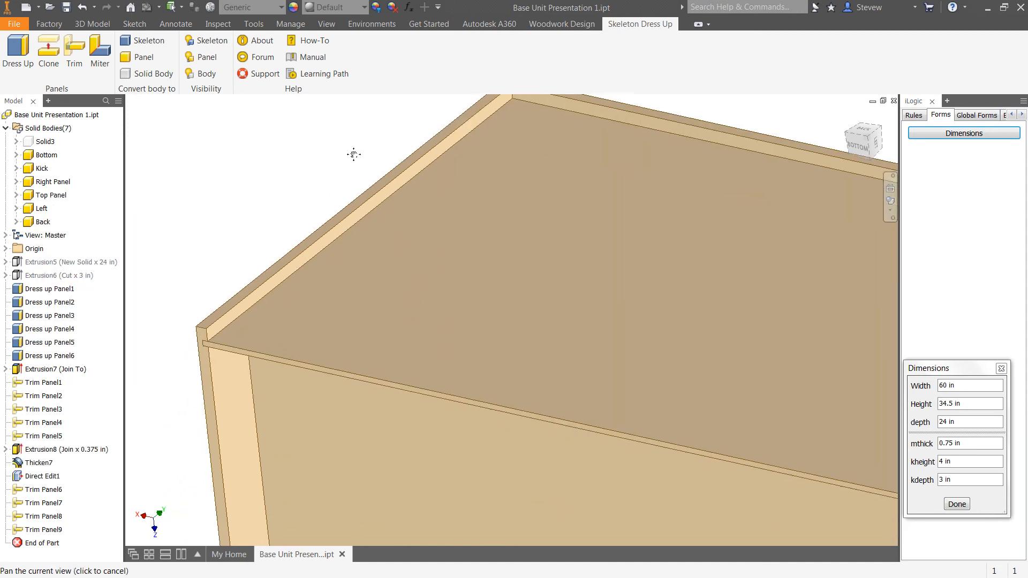
Examine the Back panel's bottom edge where it passes the cabinet's Bottom panel and meets the side panels.
key(F4)
drag(483, 278, 468, 322)
middle_drag(296, 273, 243, 303)
scroll(240, 301, down, 3)
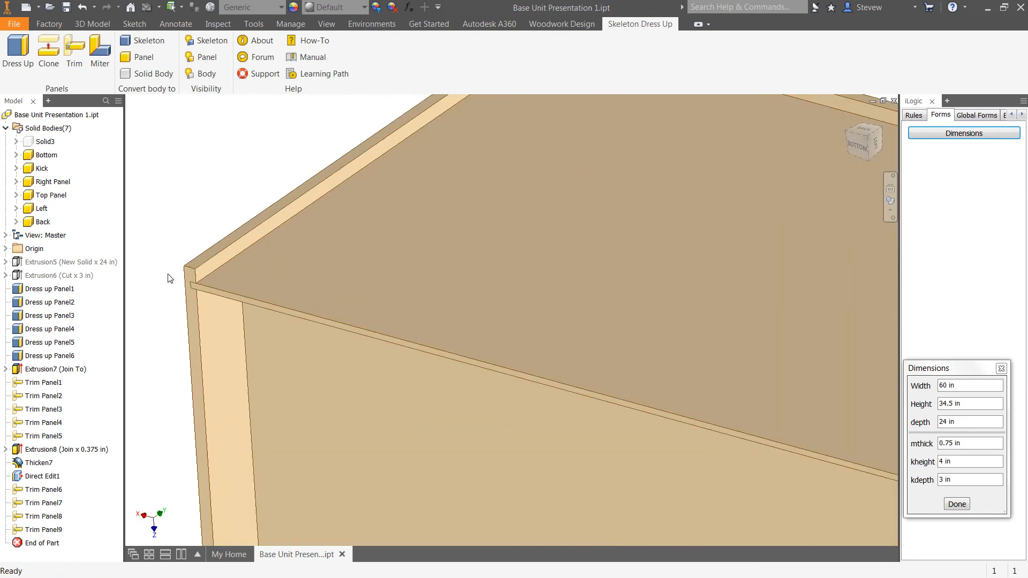
scroll(181, 264, up, 2)
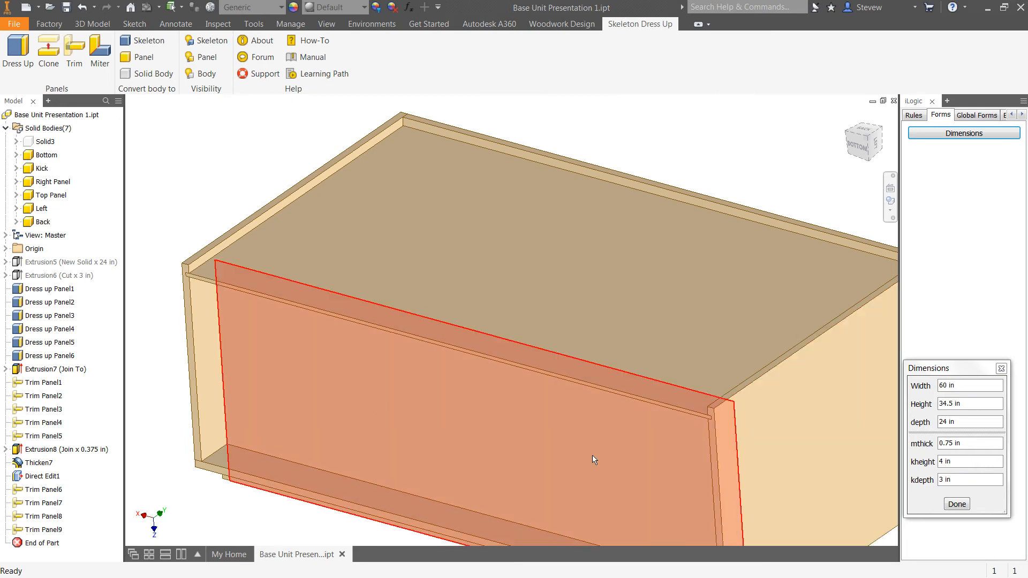
middle_drag(521, 206, 601, 190)
key(F4)
shift+middle_drag(555, 234, 541, 251)
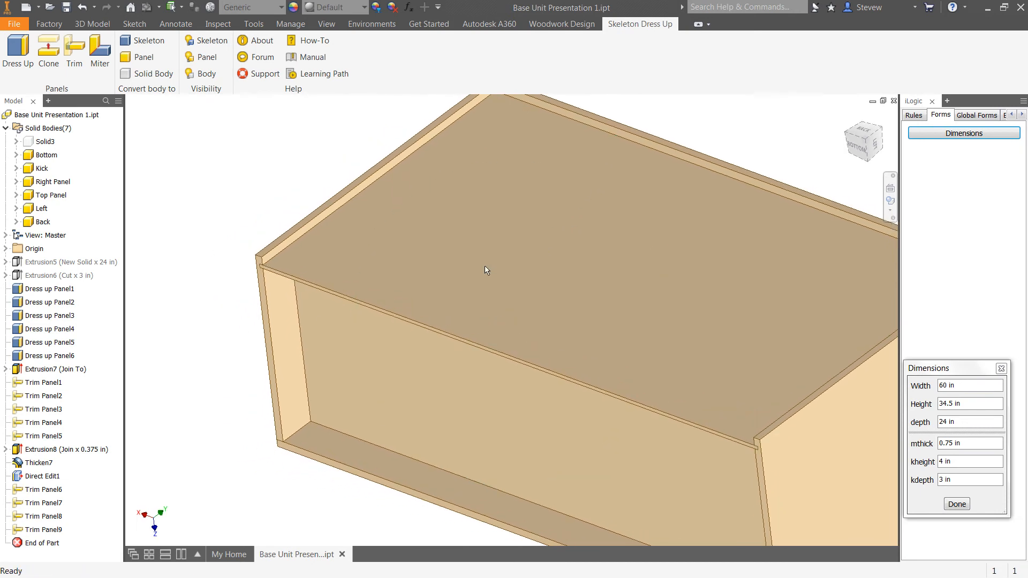
middle_drag(471, 274, 416, 303)
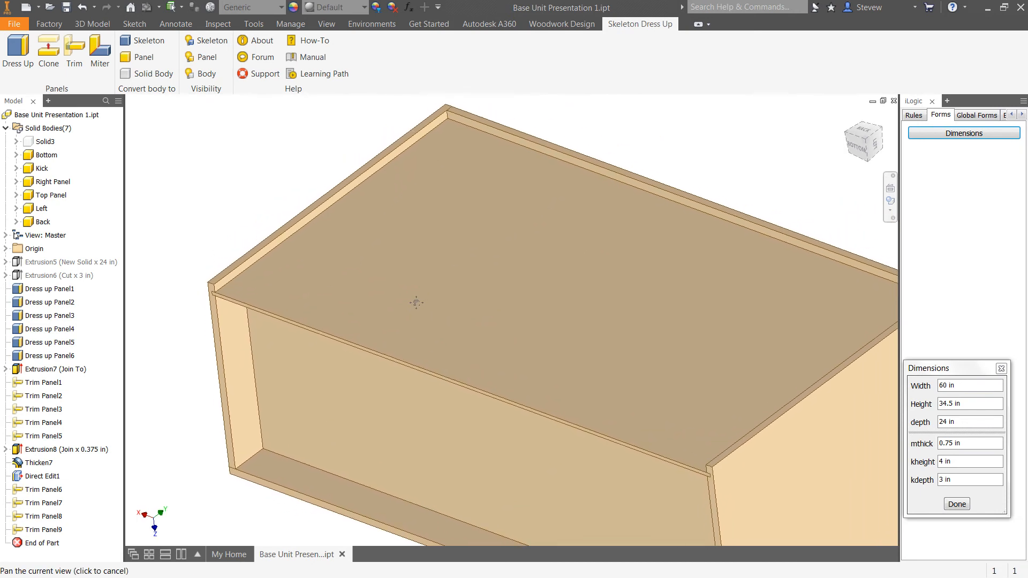
Move the Back panel's bottom face with Direct Edit, snapping it flush with the underside of the cabinet's Bottom panel.
click(86, 25)
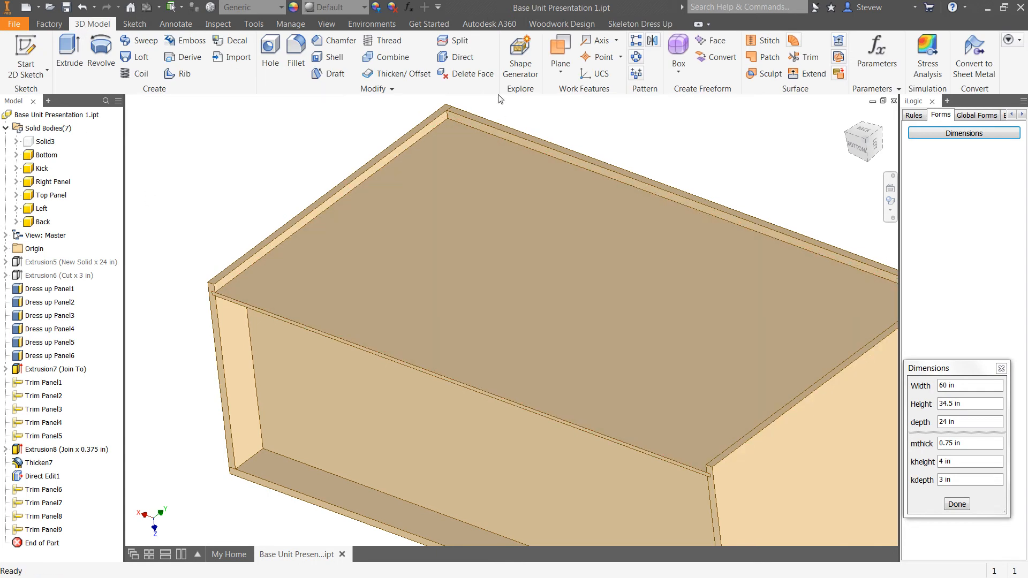
click(468, 59)
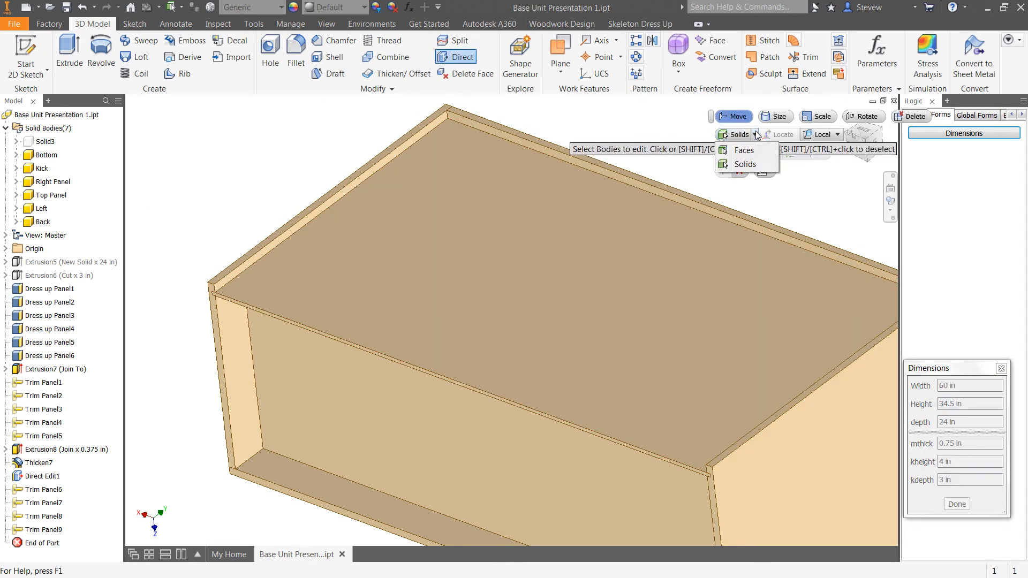
click(744, 151)
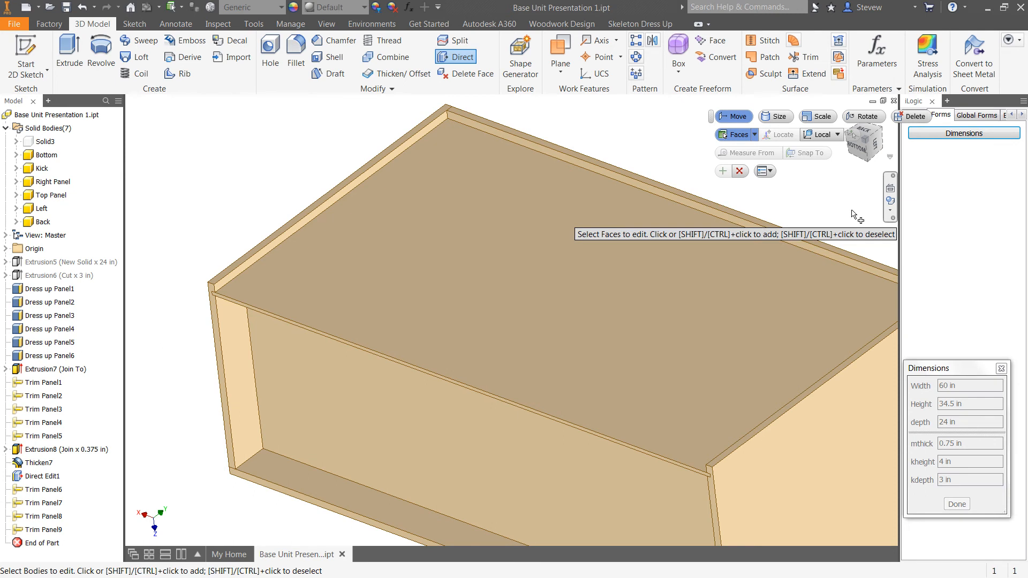
scroll(459, 412, down, 5)
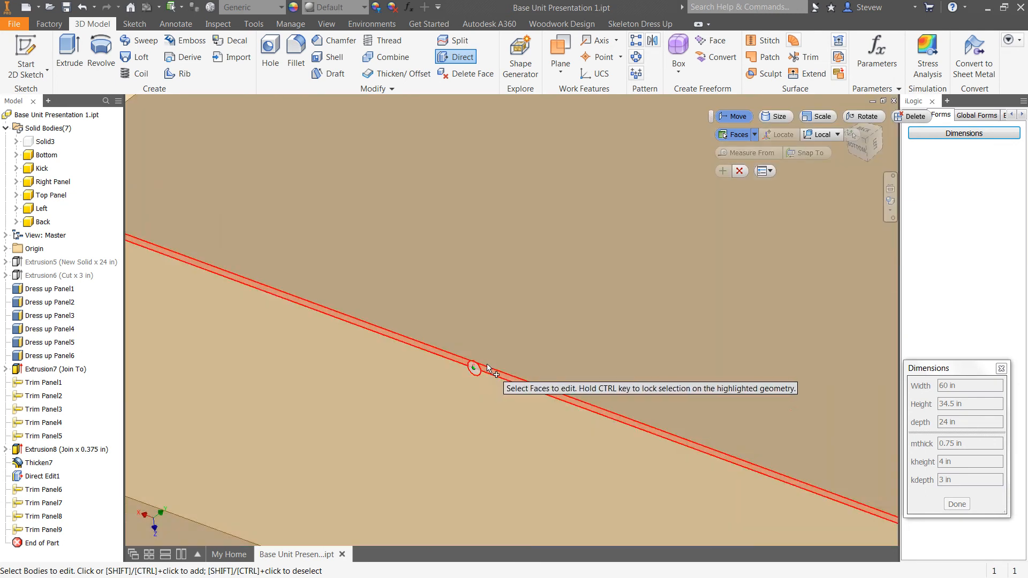
click(478, 374)
scroll(460, 396, up, 5)
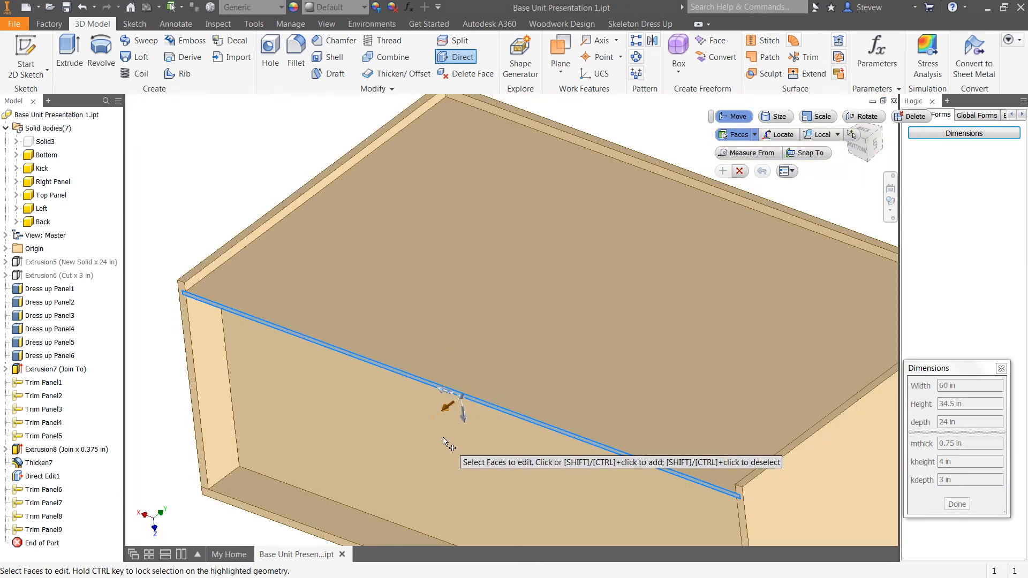
drag(450, 406, 508, 362)
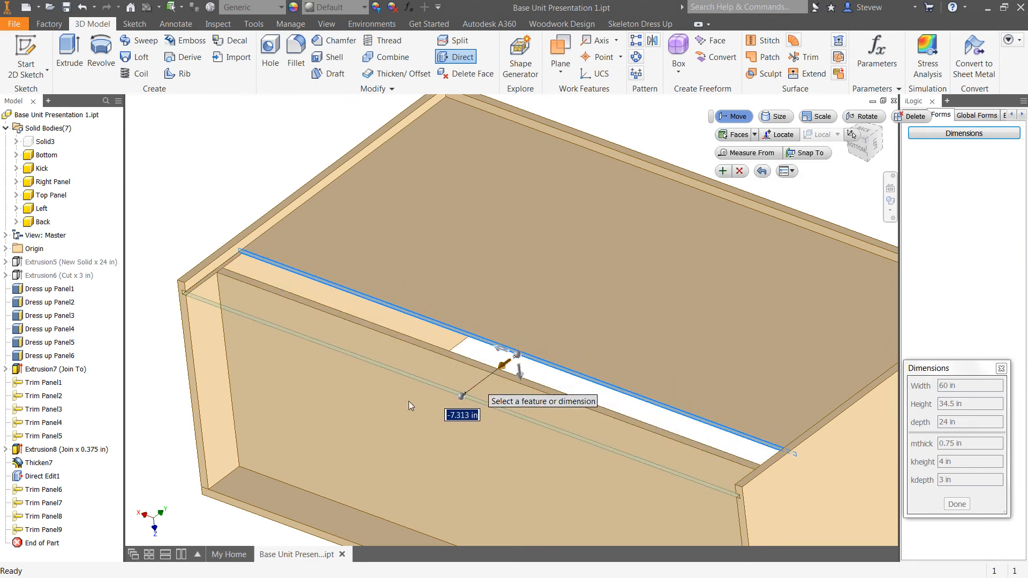
click(820, 155)
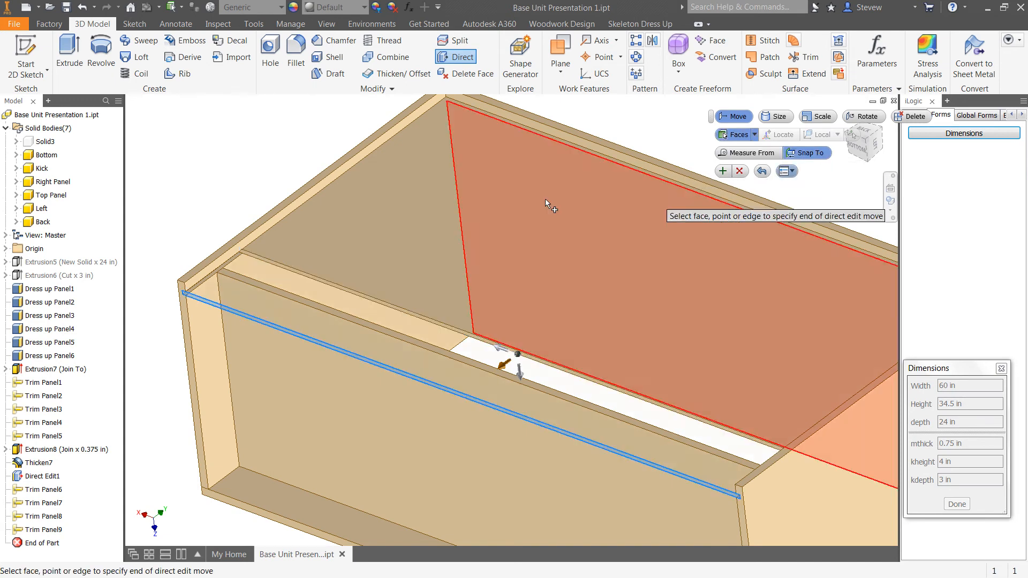
click(218, 273)
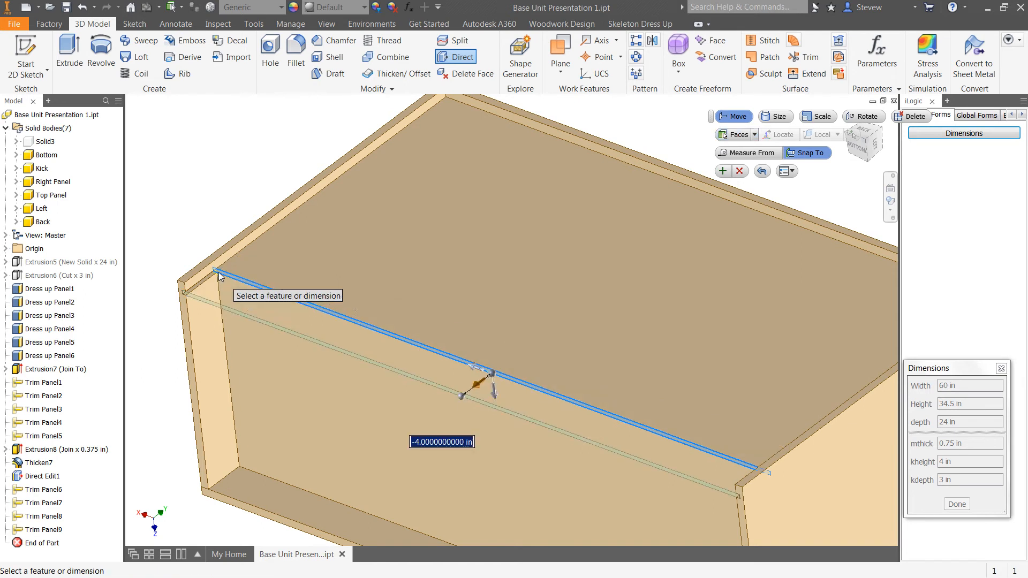
click(725, 171)
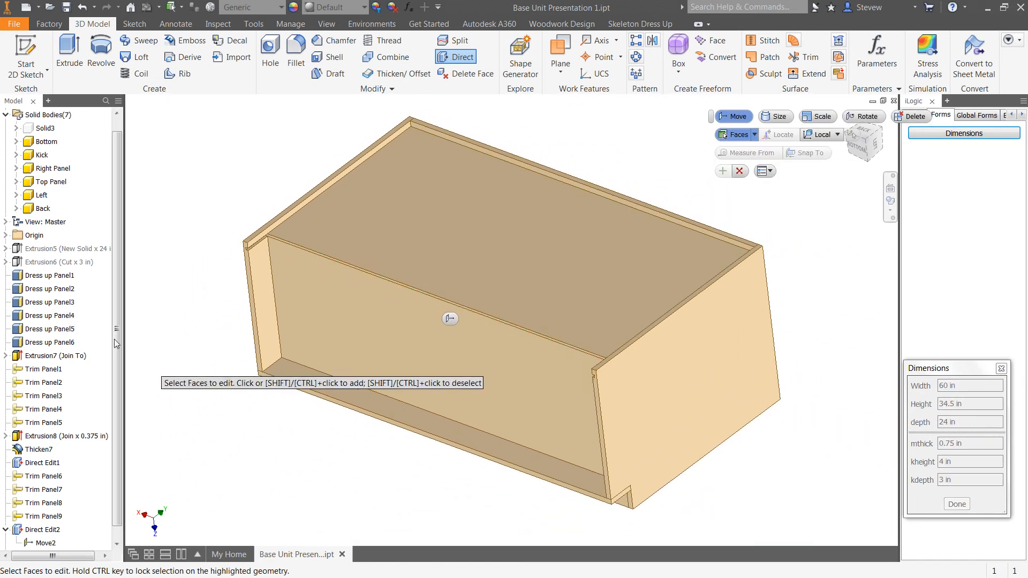
scroll(204, 236, down, 3)
scroll(204, 236, up, 2)
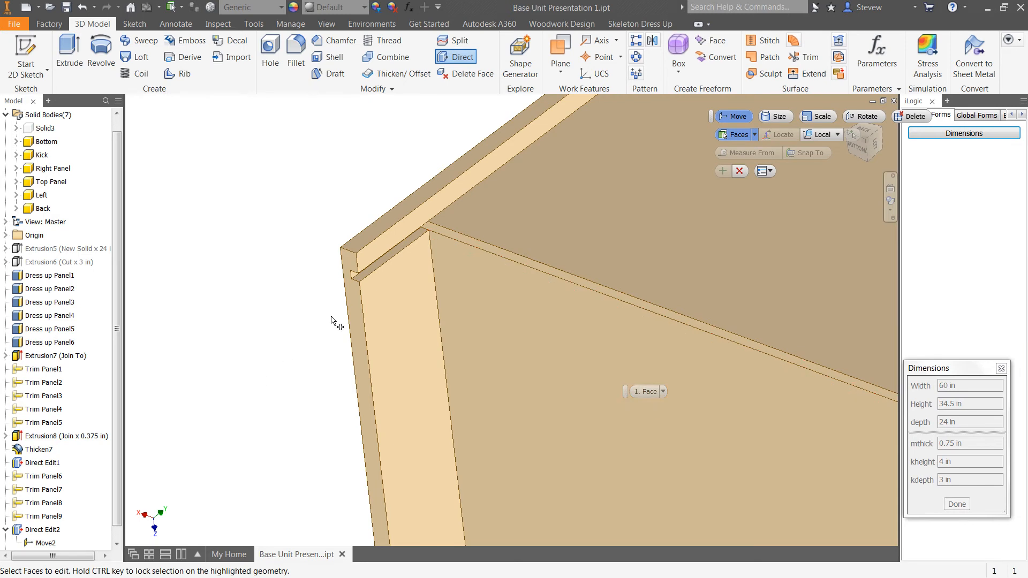
scroll(295, 354, up, 3)
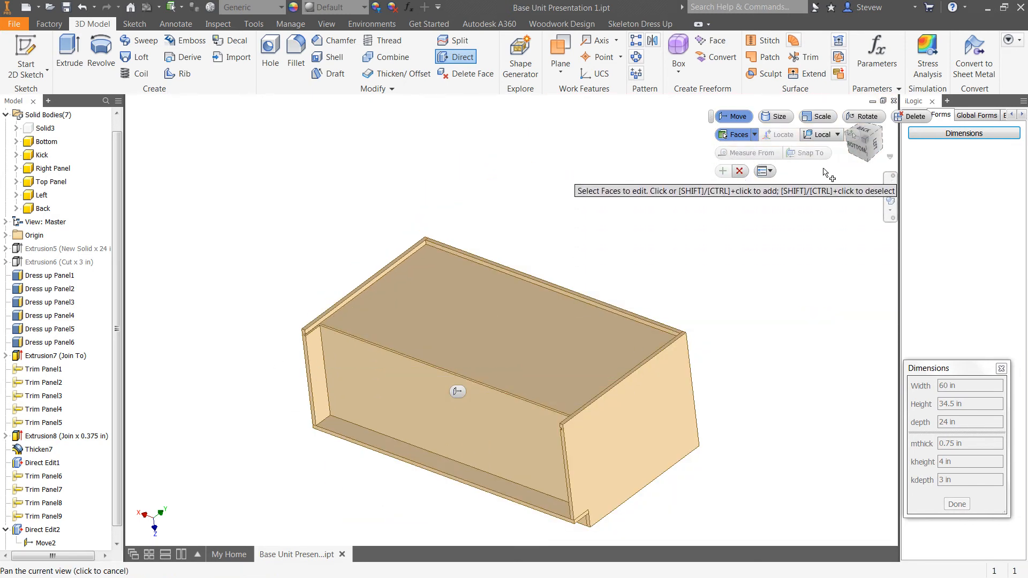
key(Return)
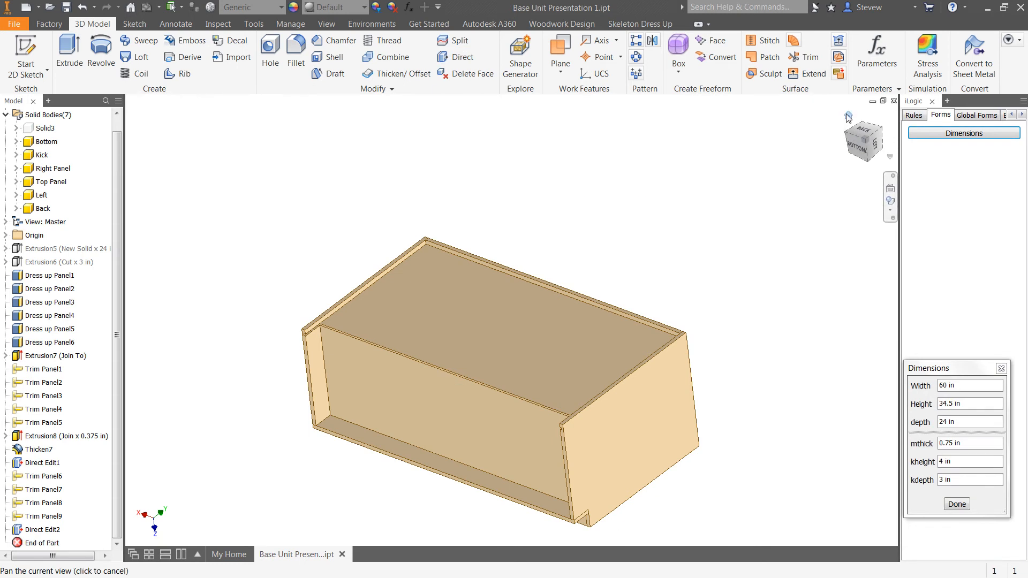
Test the cabinet's parametric depth by changing it to 12 in and restoring it to 24 in.
middle_drag(791, 200, 814, 218)
shift+middle_drag(552, 299, 567, 361)
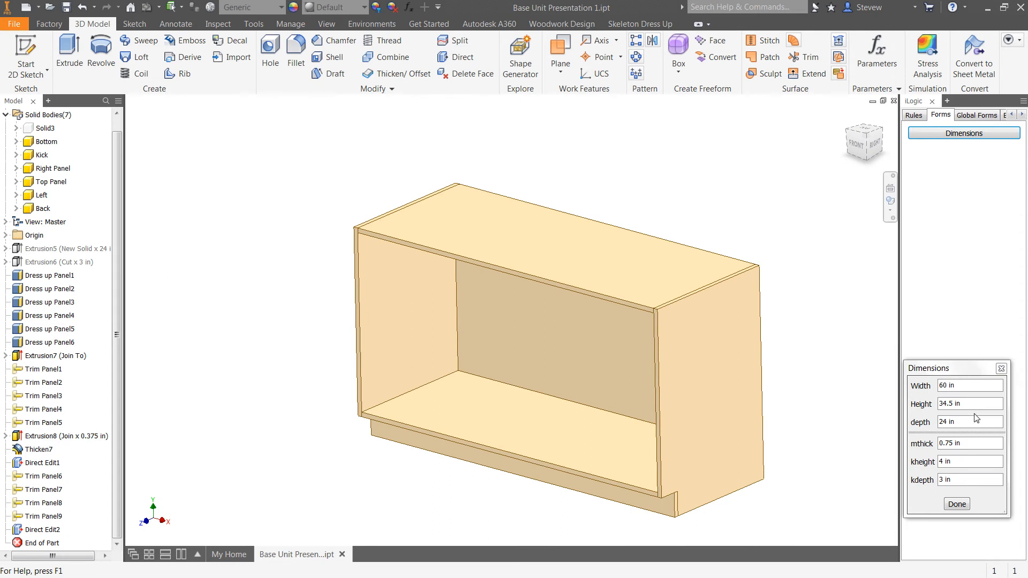
click(957, 421)
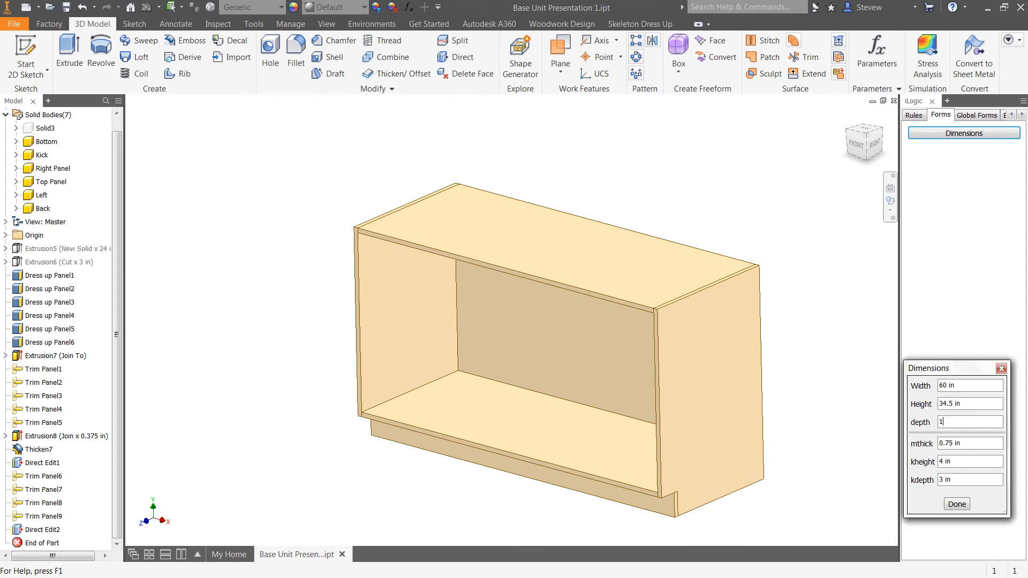
text(12)
key(Tab)
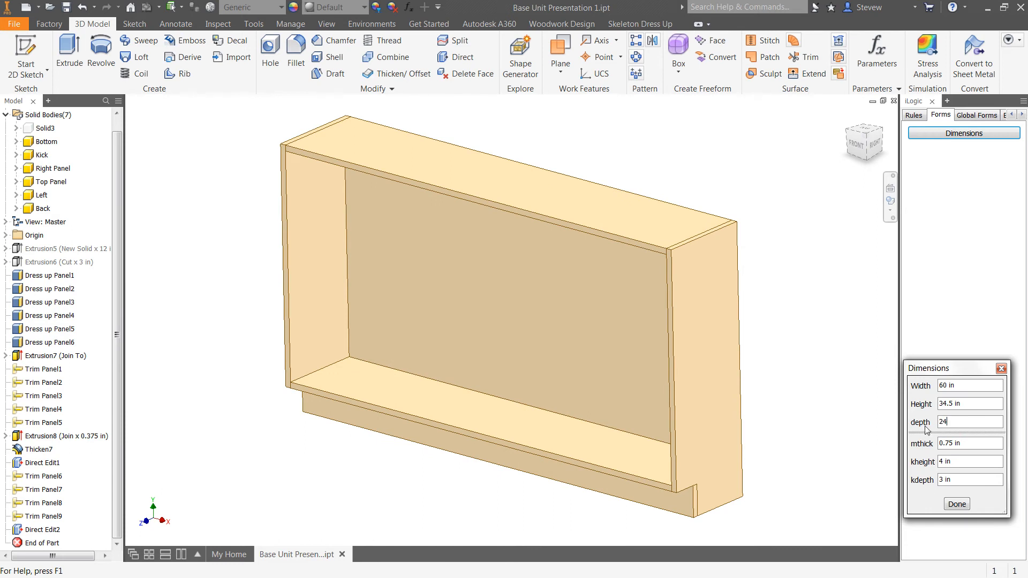
key(Tab)
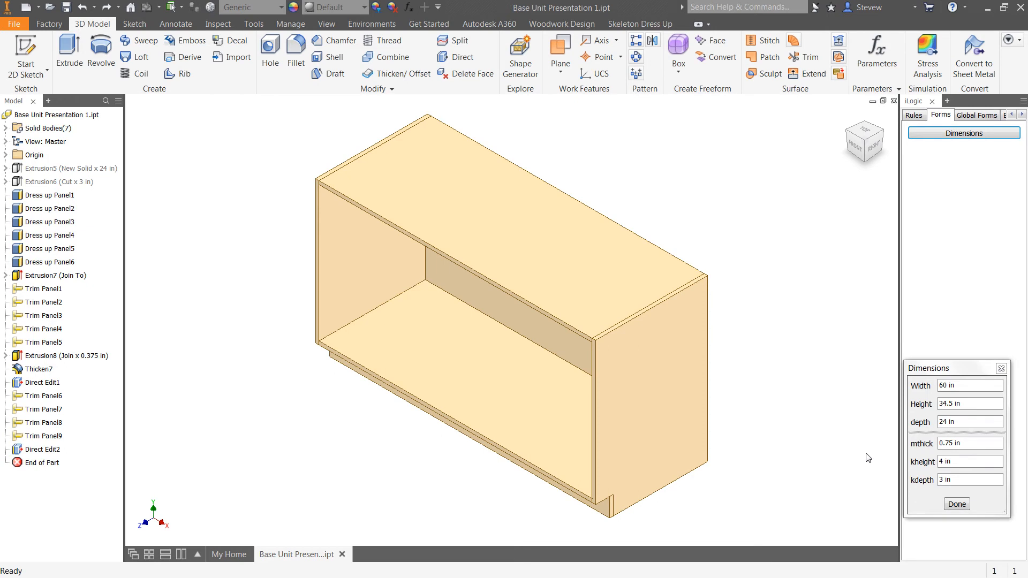
Set up a Clone of the Left panel from its outer face, previewing offsets of 22 and 44 before setting 17, with thickness mthick.
click(497, 427)
shift+middle_drag(497, 426, 681, 419)
click(510, 474)
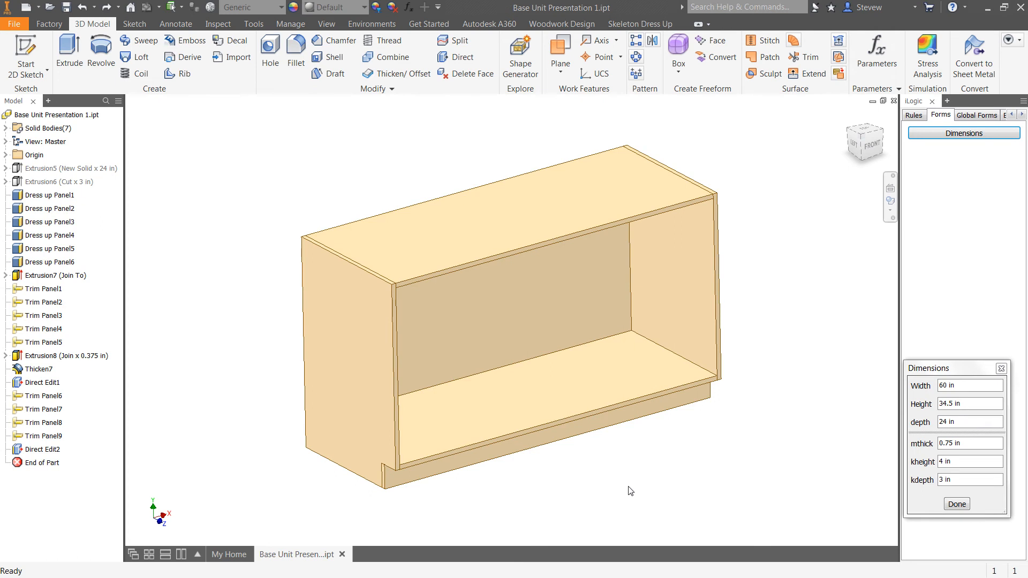
click(640, 23)
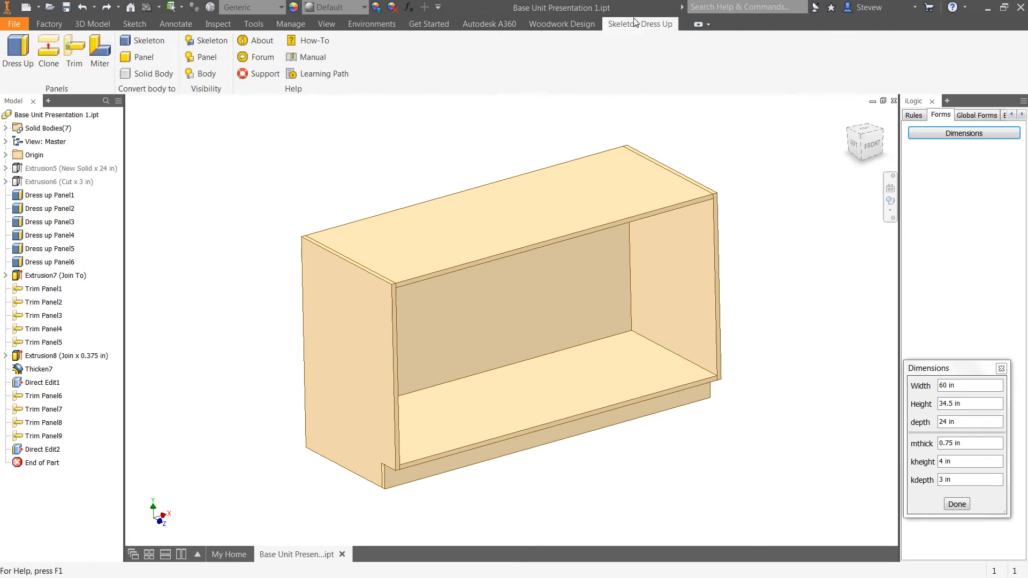
click(49, 48)
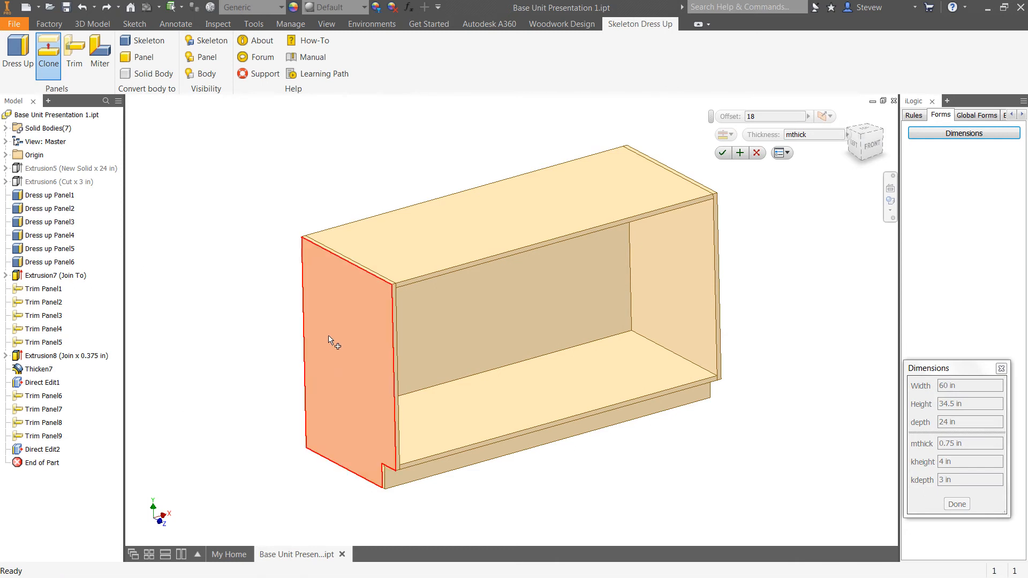
click(333, 357)
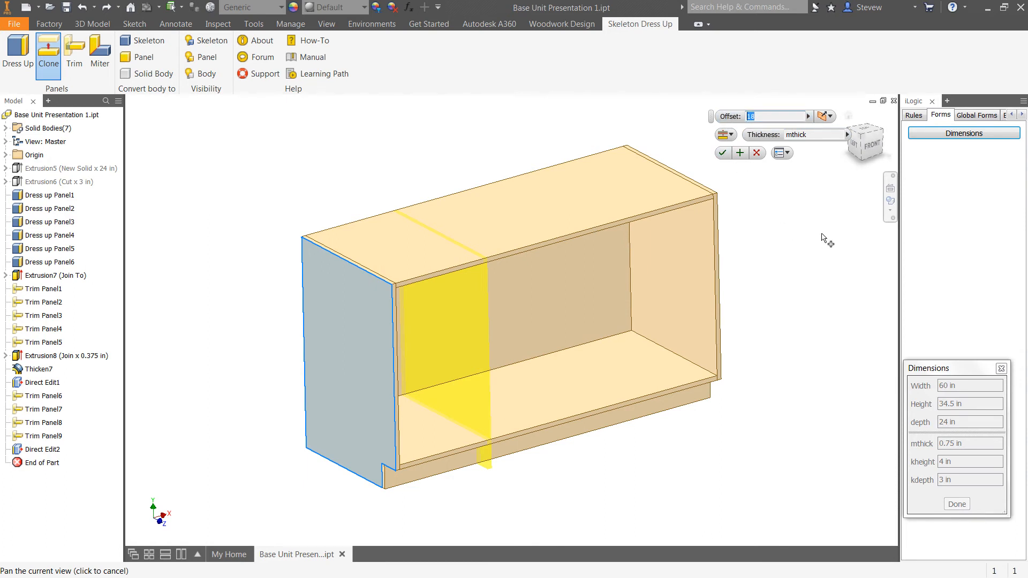
text(22)
drag(762, 119, 738, 122)
text(44)
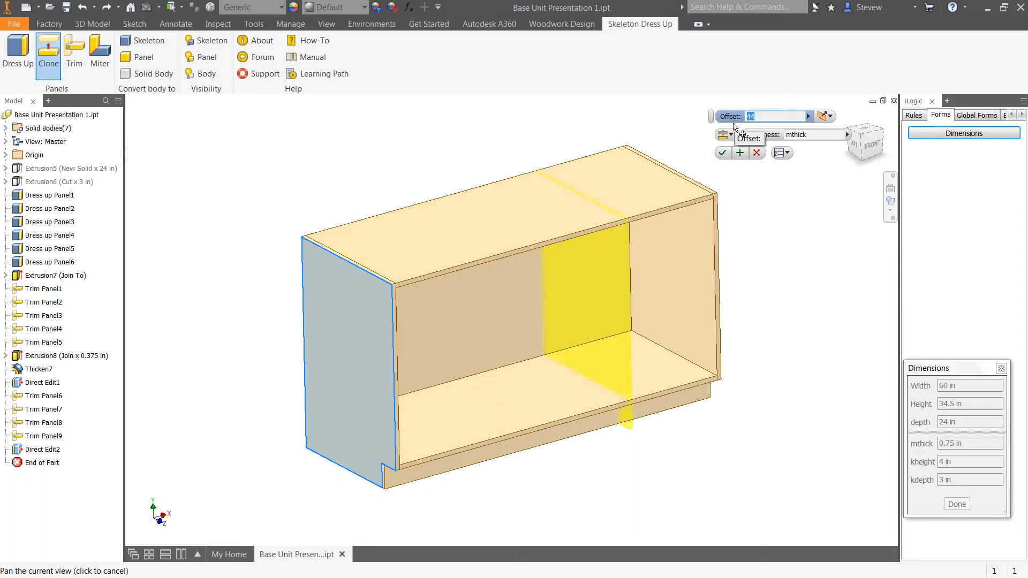
text(17)
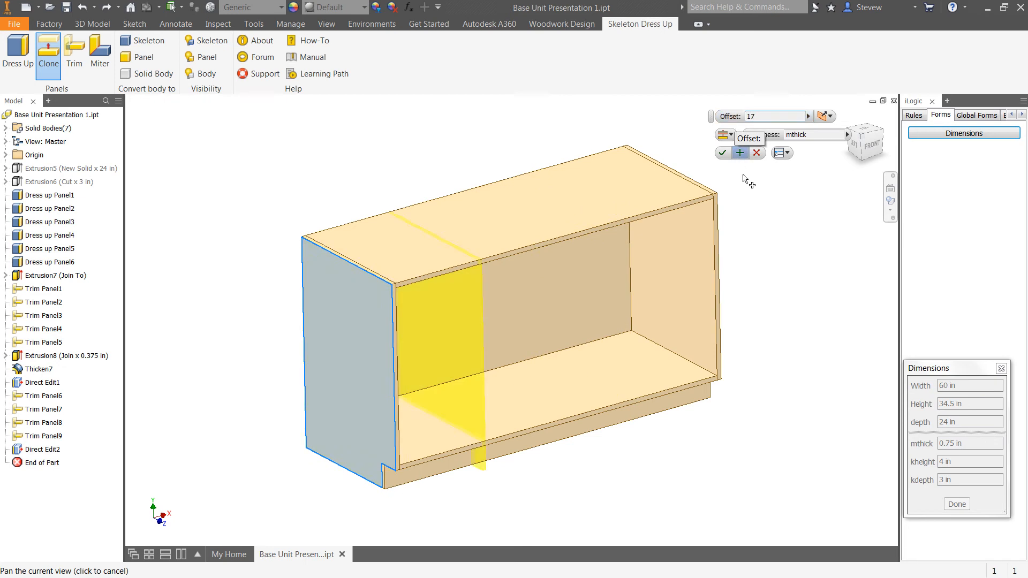
Preview the clone in Direction 1, choose Direction 2 into the cabinet, and create the divider panel.
click(829, 118)
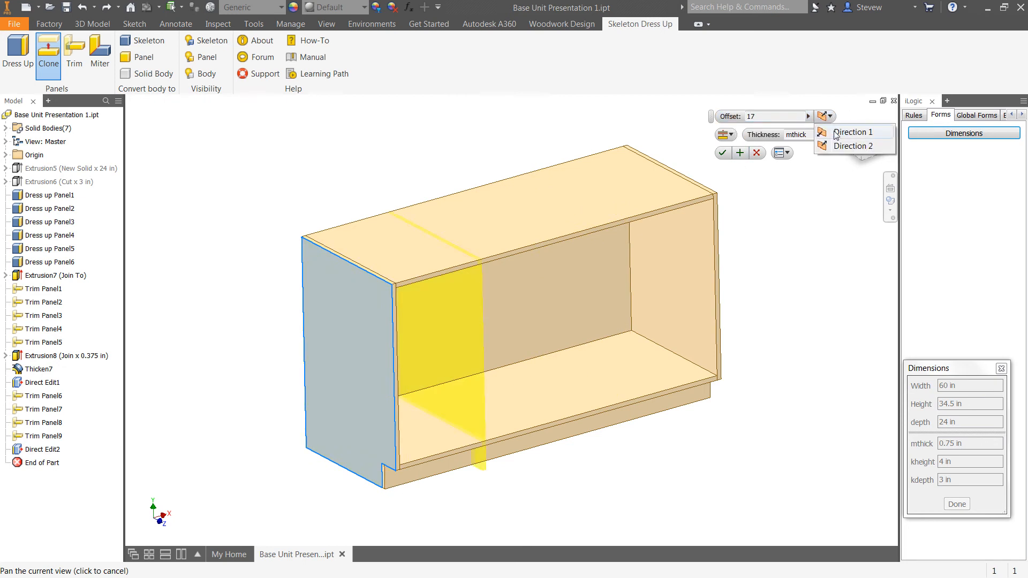
click(852, 133)
click(831, 118)
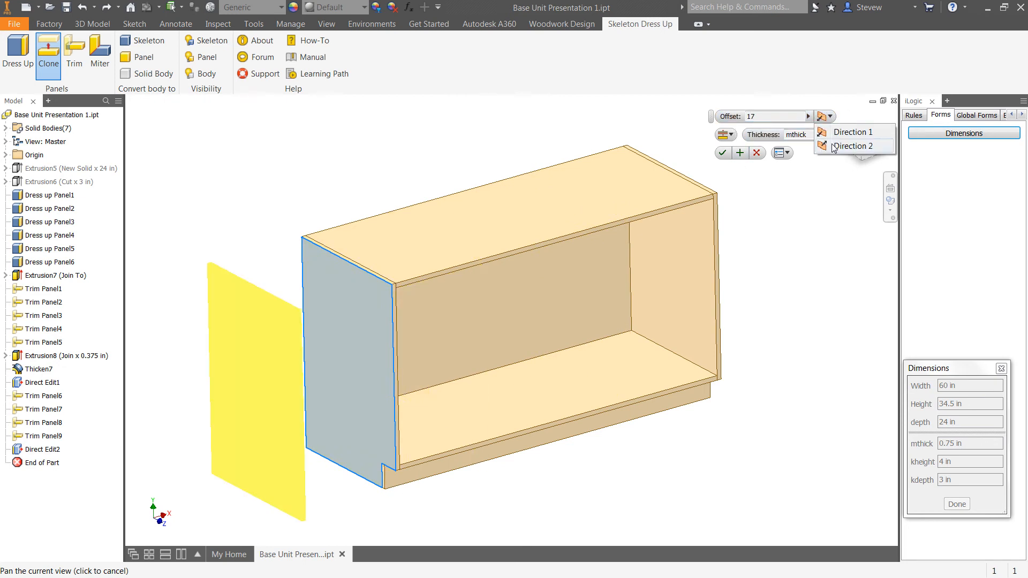
click(852, 146)
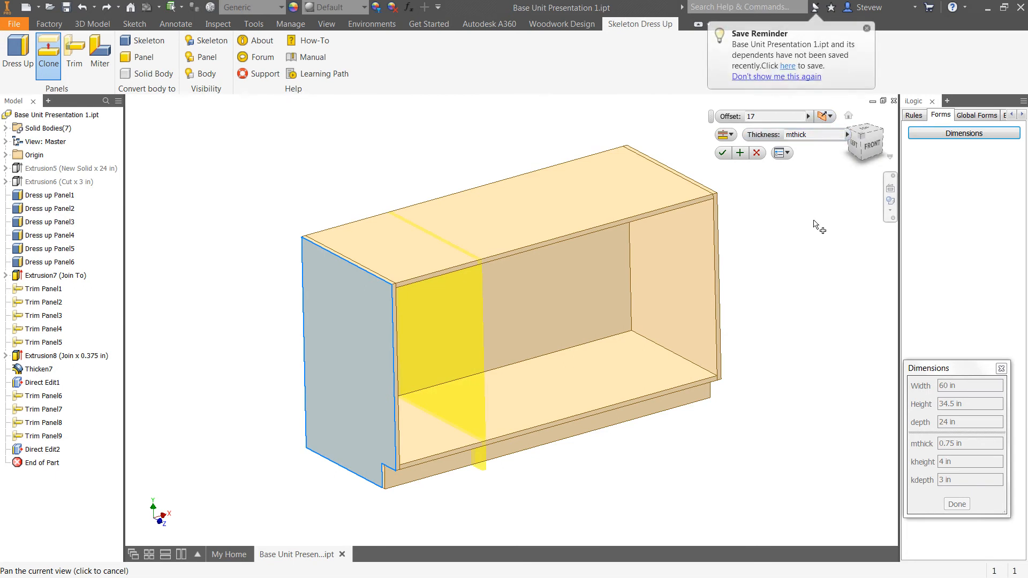
drag(814, 226, 782, 233)
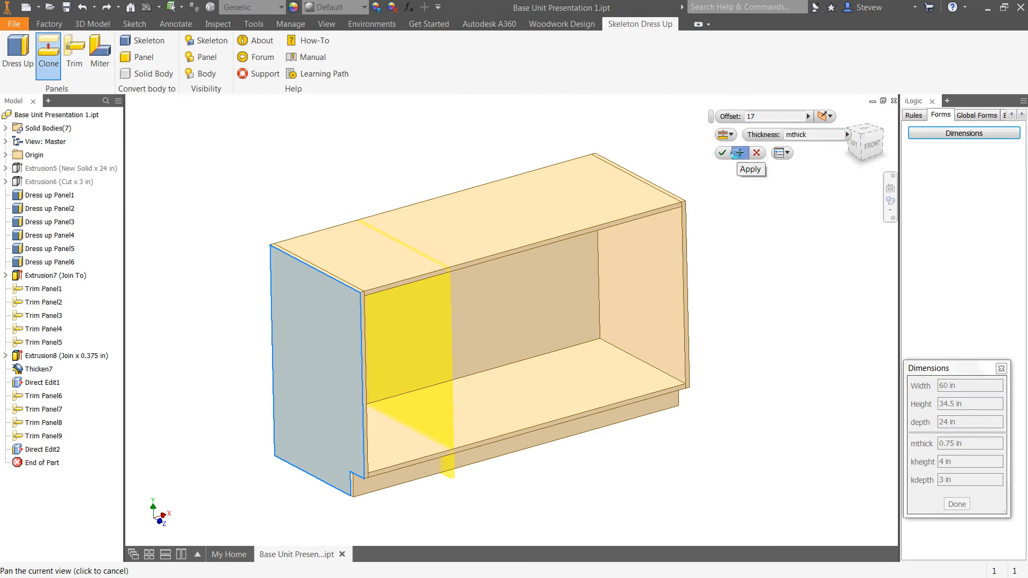
click(741, 153)
click(756, 154)
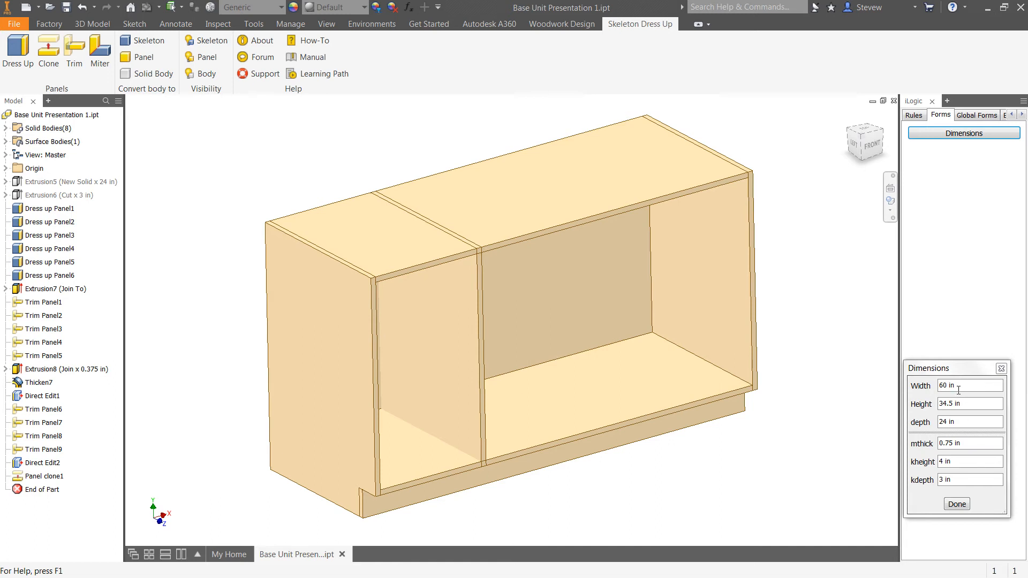
Create a work plane midway across the cabinet's width, parallel to the Left panel.
middle_drag(850, 299, 837, 295)
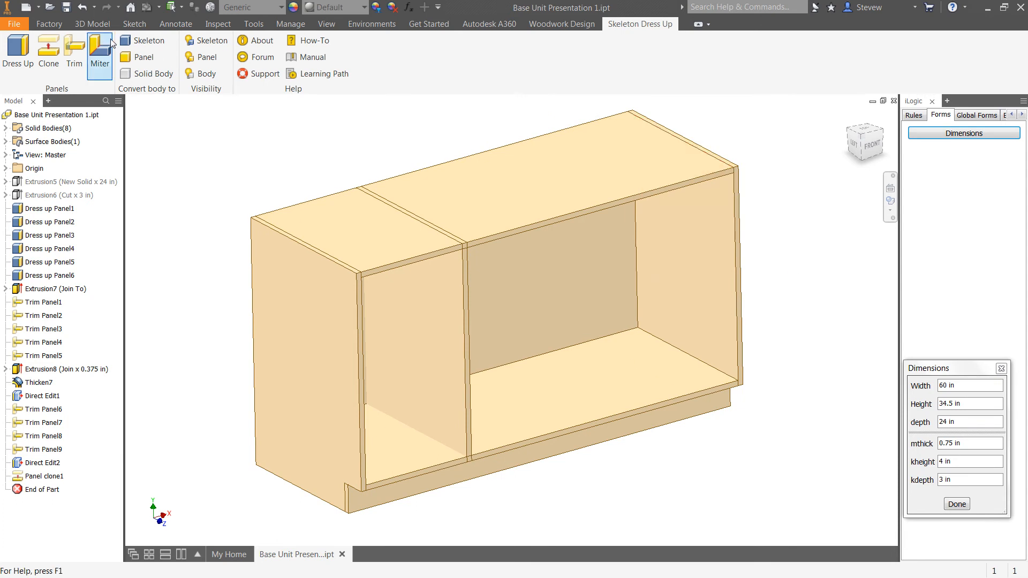
click(92, 23)
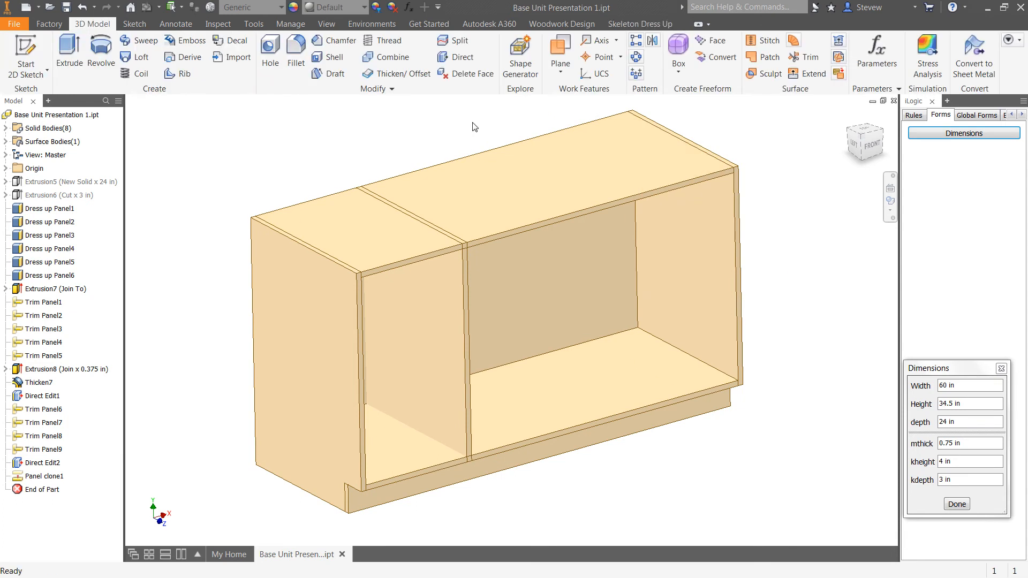
click(560, 46)
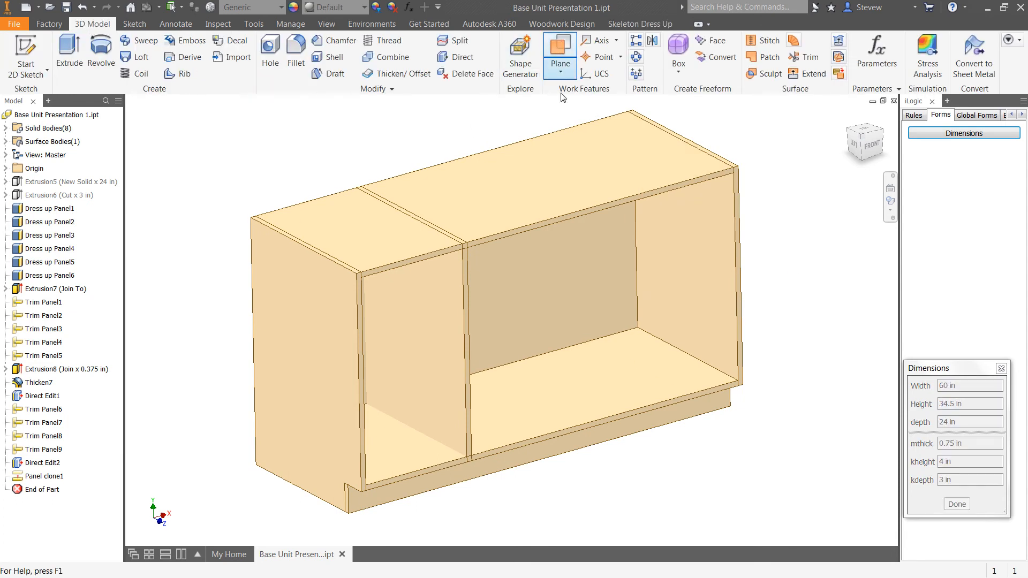
click(548, 221)
click(293, 321)
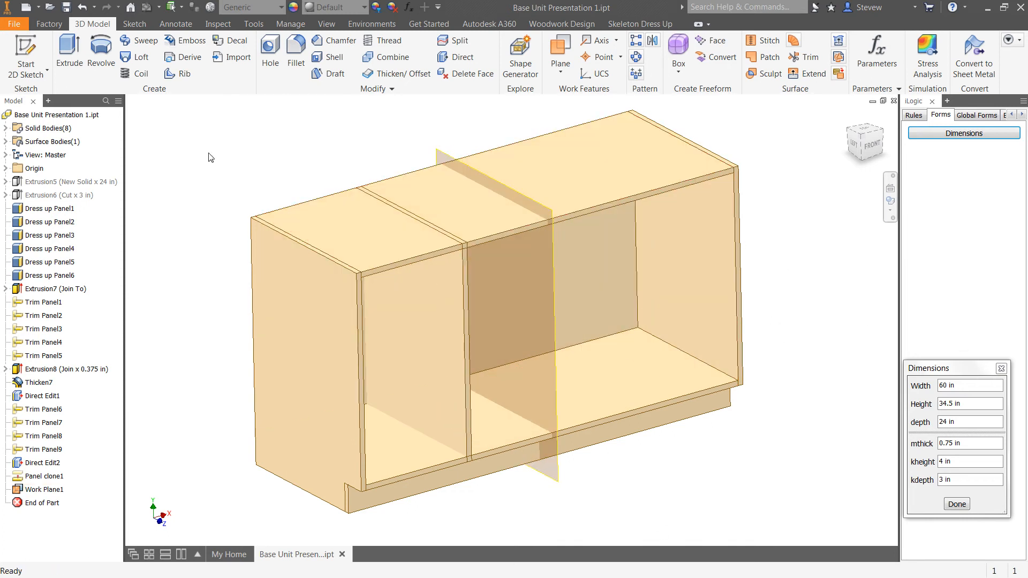
Start a Direct Edit move of the divider panel and relocate the triad to the midpoint of its top front edge.
click(461, 57)
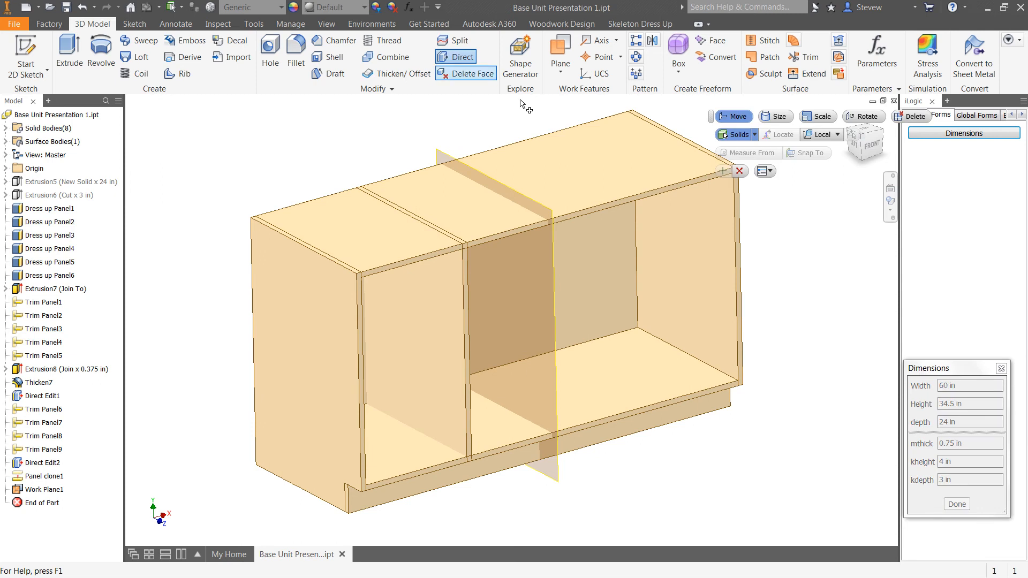
click(449, 324)
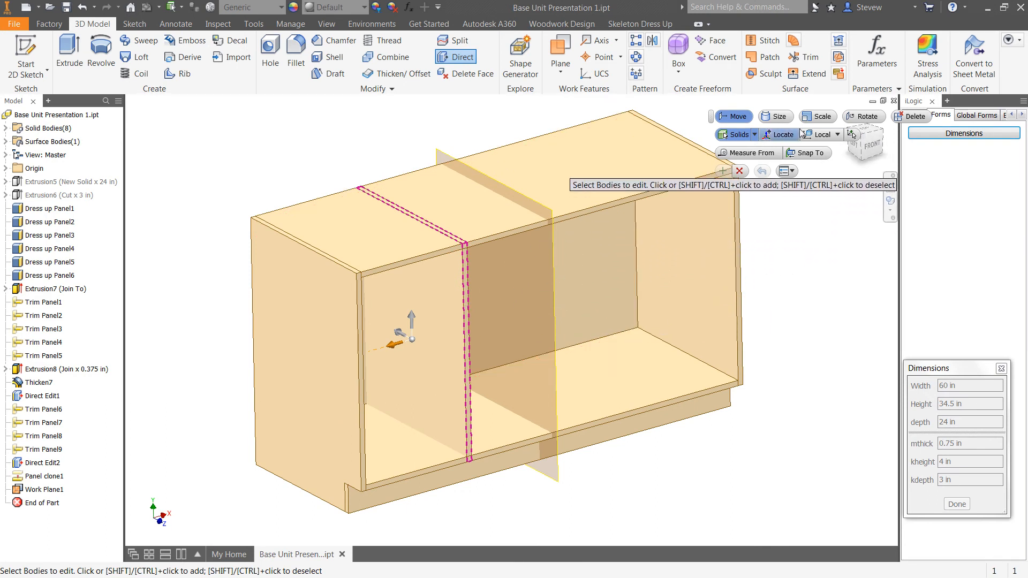
click(785, 137)
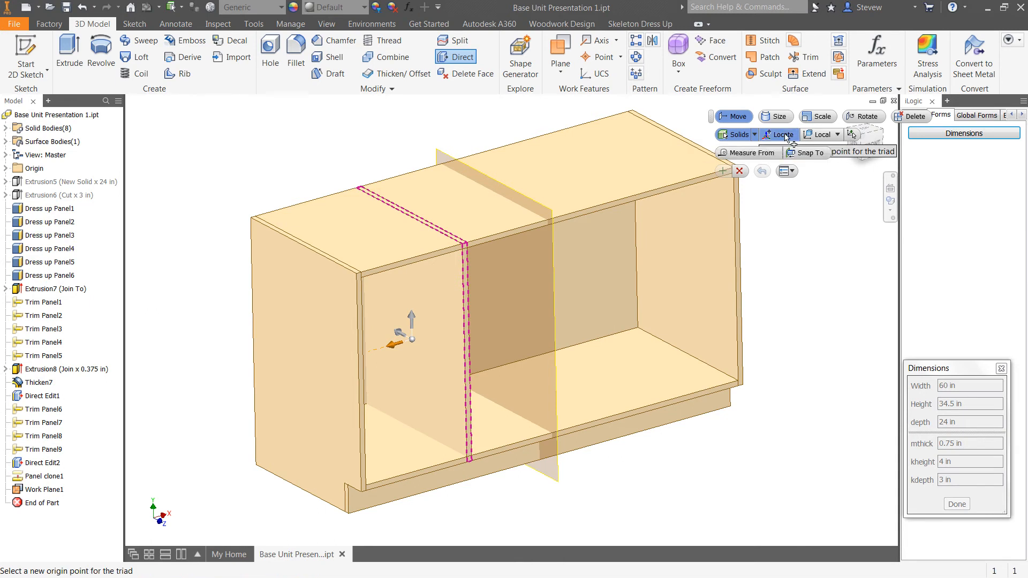
scroll(465, 258, up, 5)
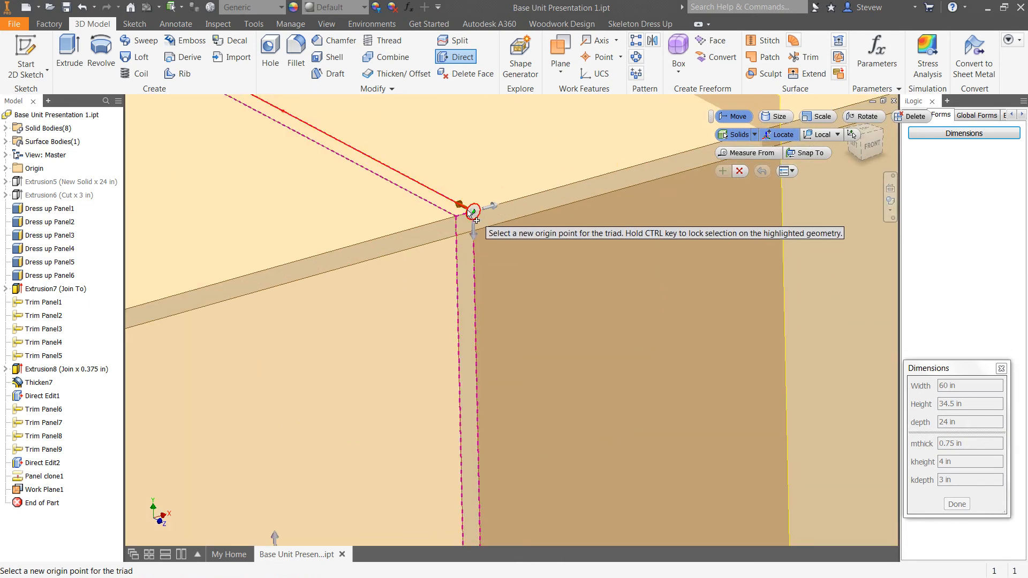
click(466, 215)
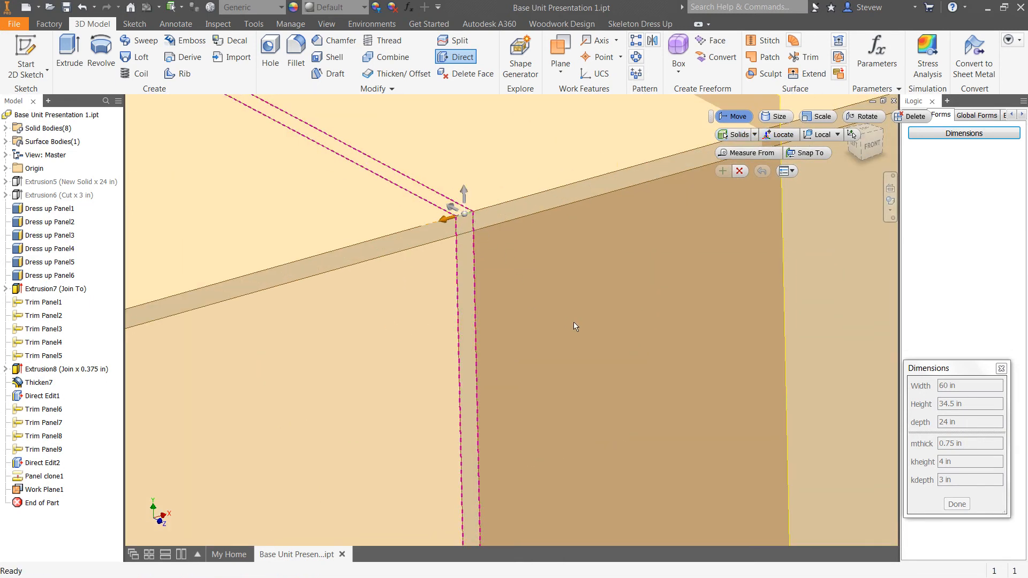
Try moving the divider across the cabinet's width and snapping it to the central work plane, and undo that move.
scroll(574, 317, down, 5)
middle_drag(580, 301, 421, 247)
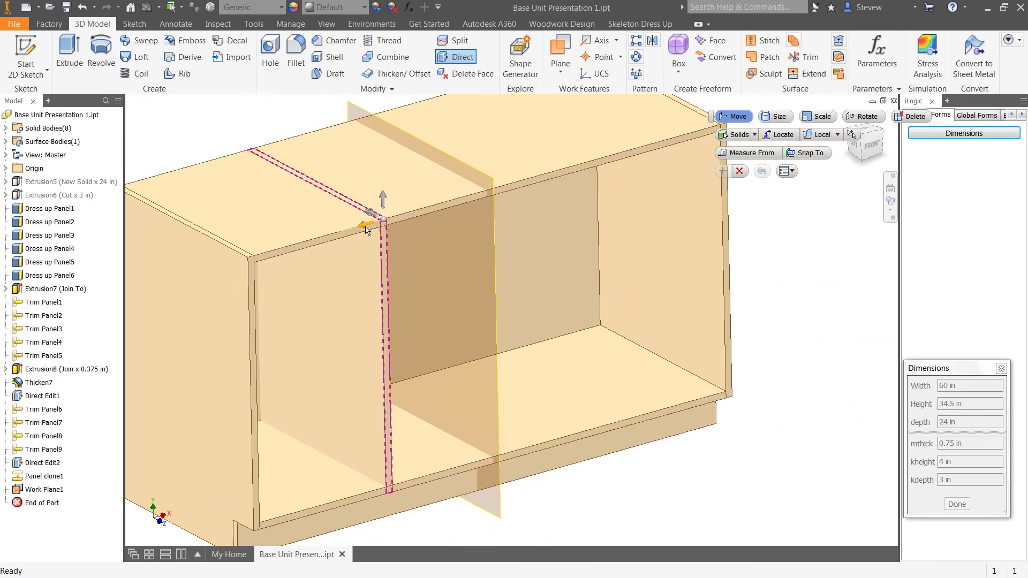
drag(366, 230, 446, 234)
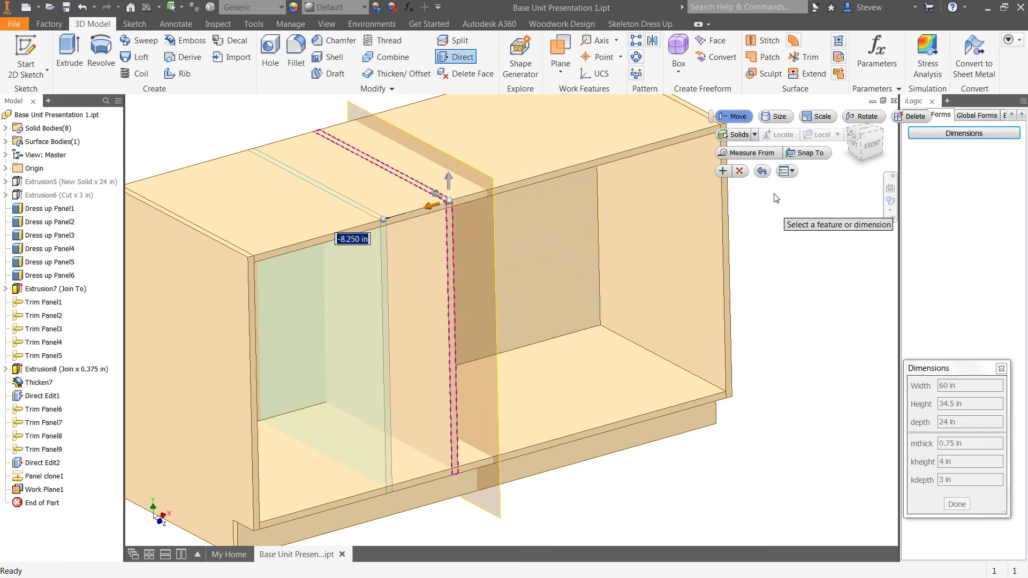
click(814, 157)
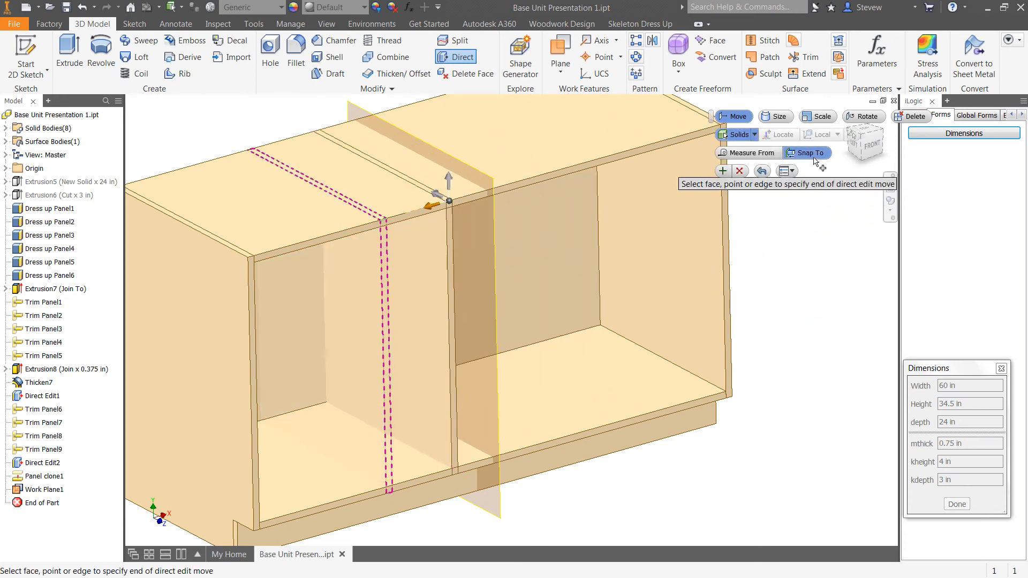
click(494, 190)
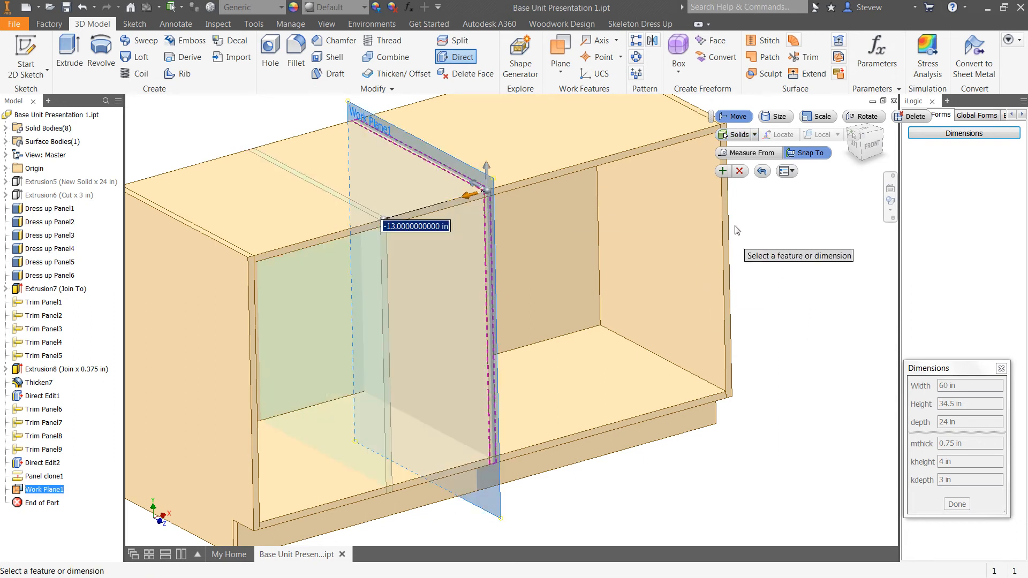
click(761, 172)
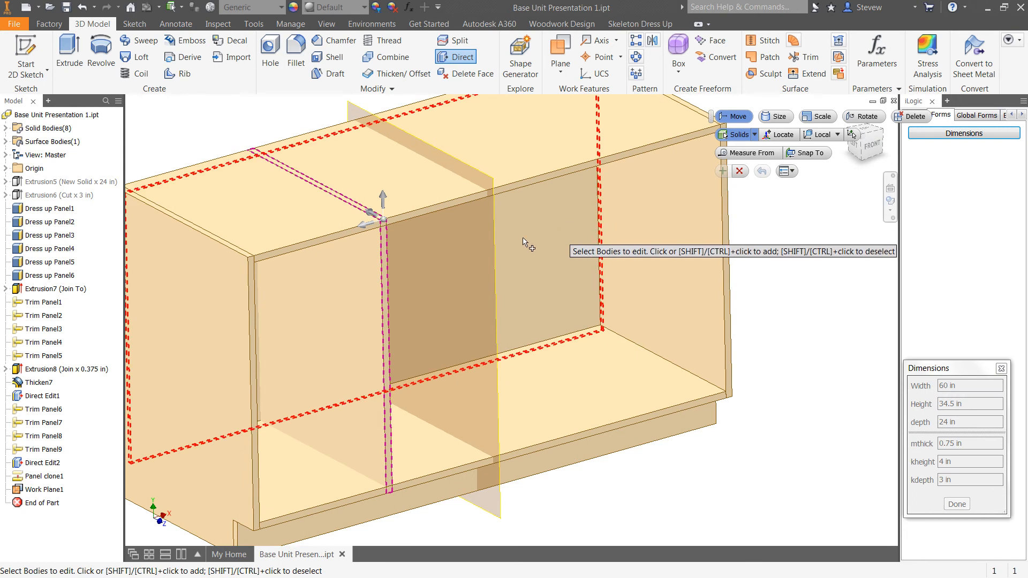
Move the divider towards the cabinet's centre, snap it to the central work plane, and apply the move.
drag(370, 222, 429, 206)
click(806, 153)
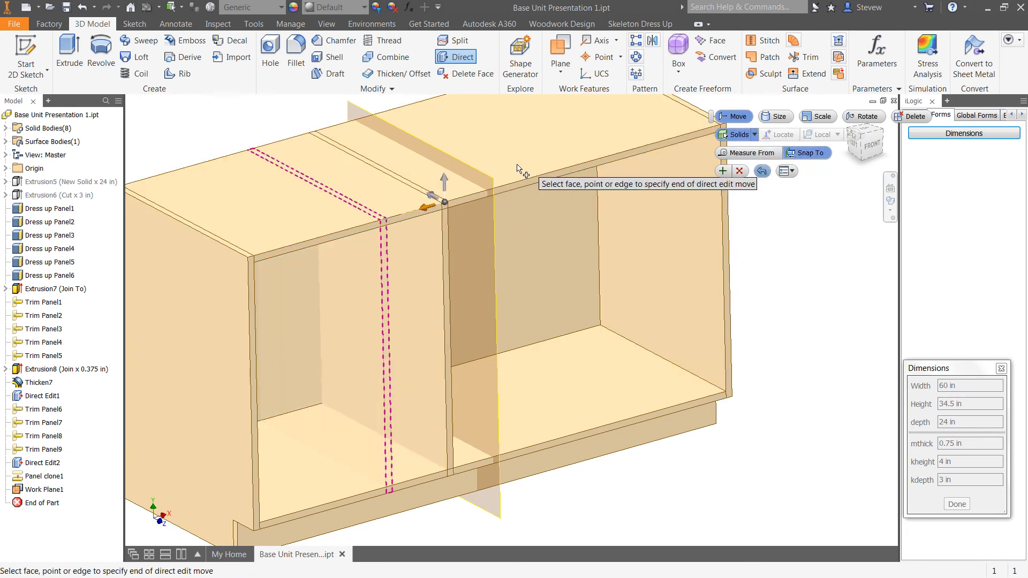
click(493, 188)
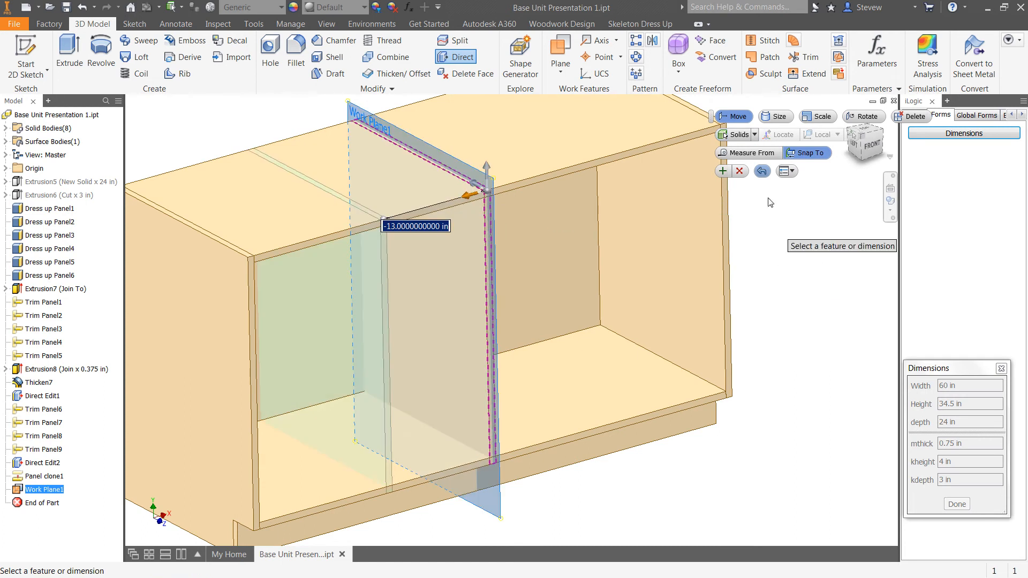
click(724, 172)
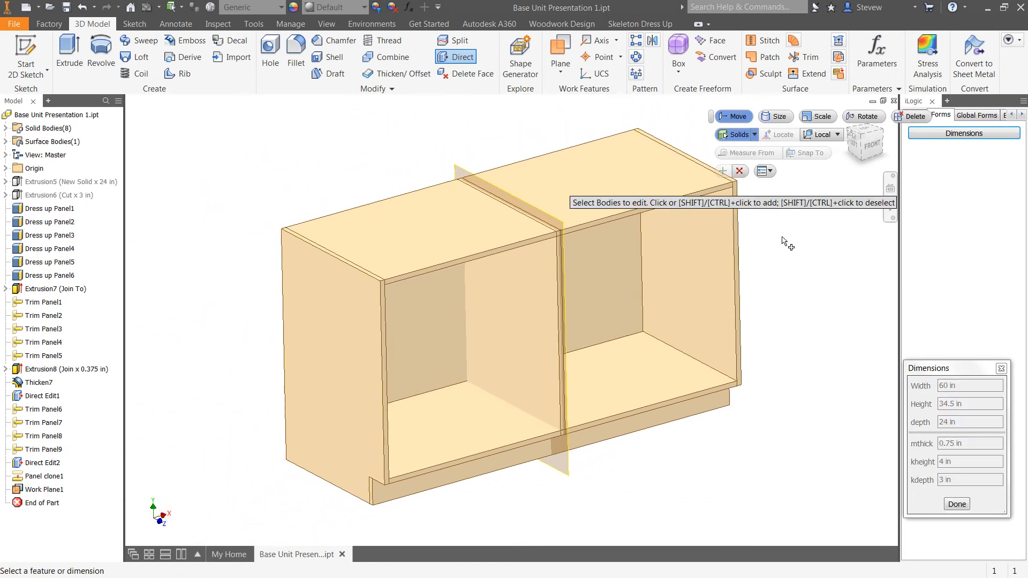
scroll(557, 472, down, 3)
middle_drag(559, 472, 507, 504)
scroll(508, 506, up, 4)
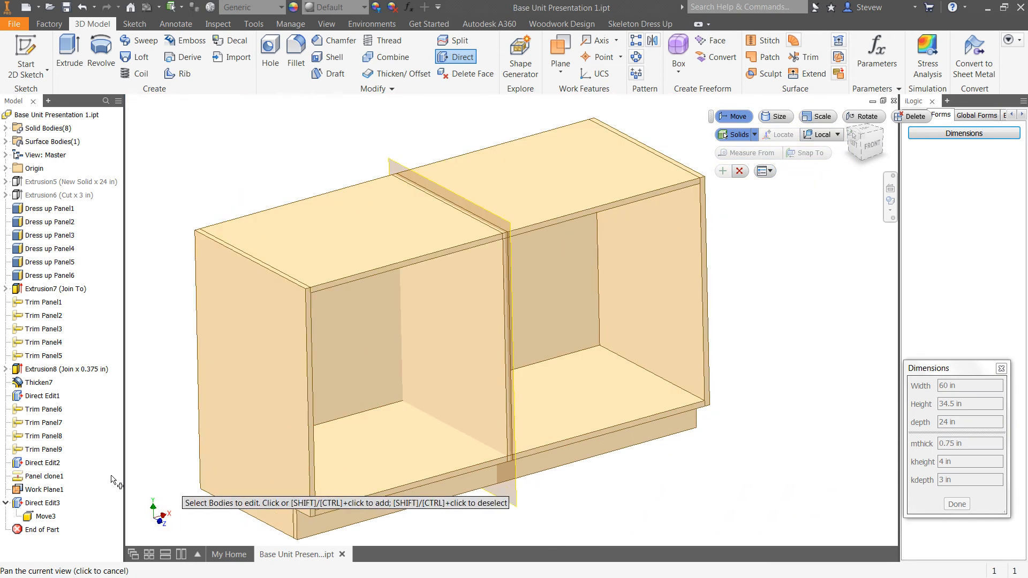
Exit Direct Edit and hide the central work plane.
right_click(48, 498)
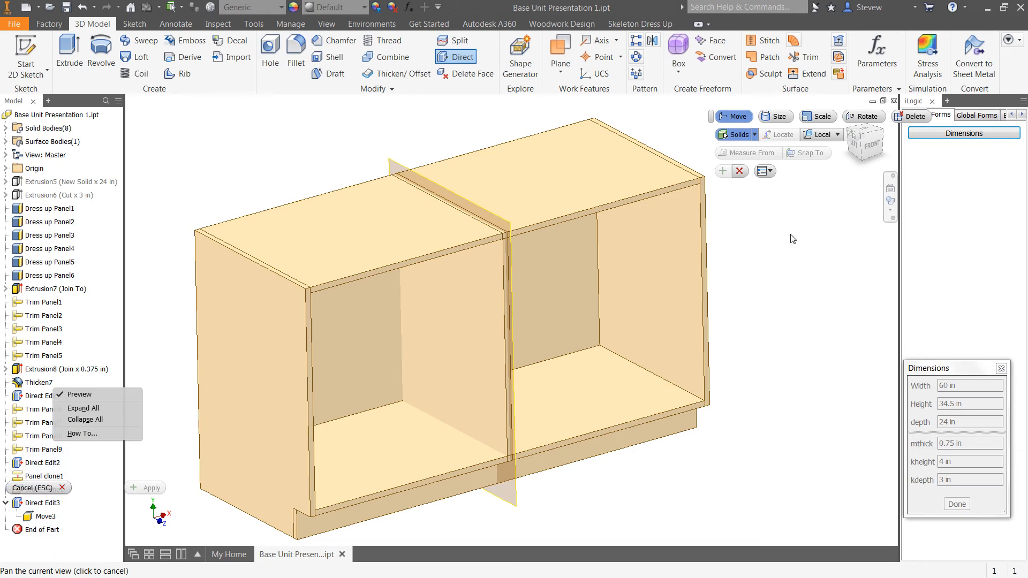
click(745, 170)
click(740, 170)
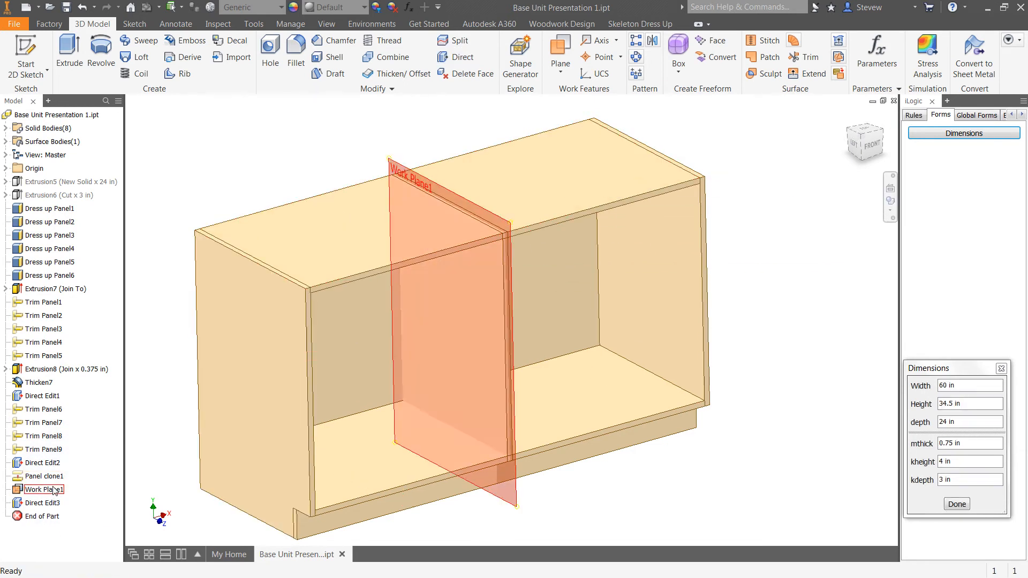
right_click(52, 490)
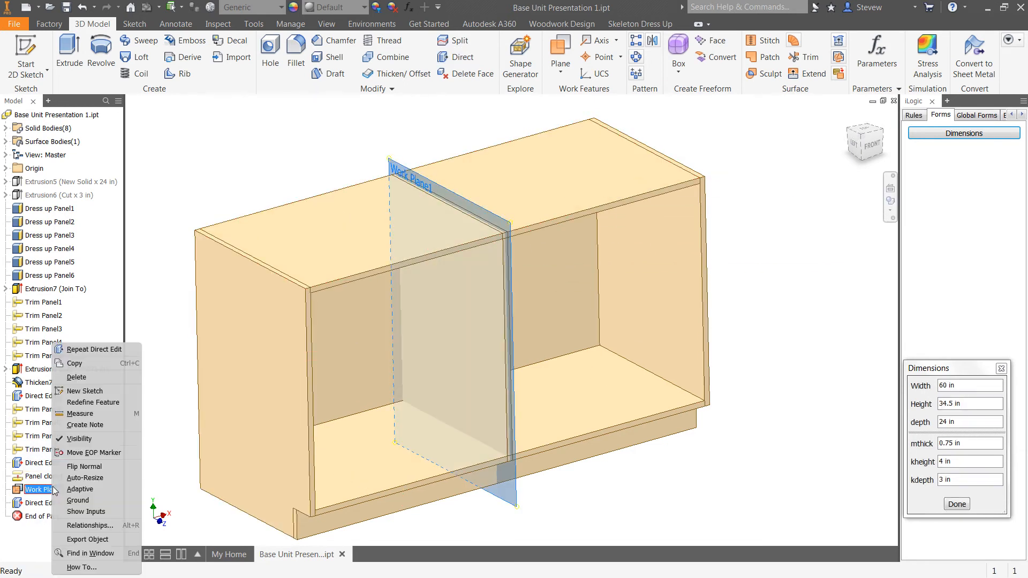
click(79, 439)
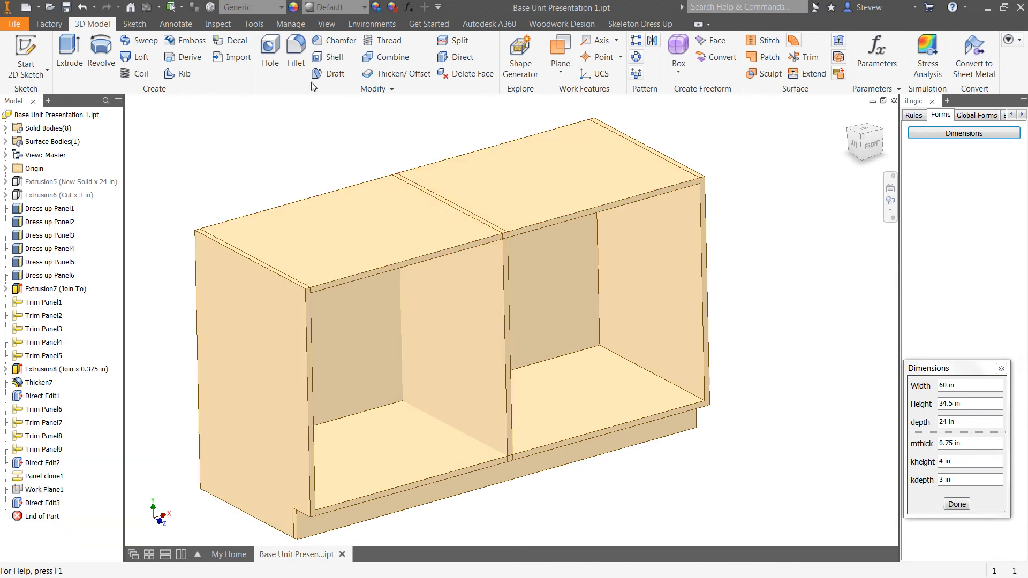
Trim the divider panel with the Back and Top panels as bounding components.
click(654, 25)
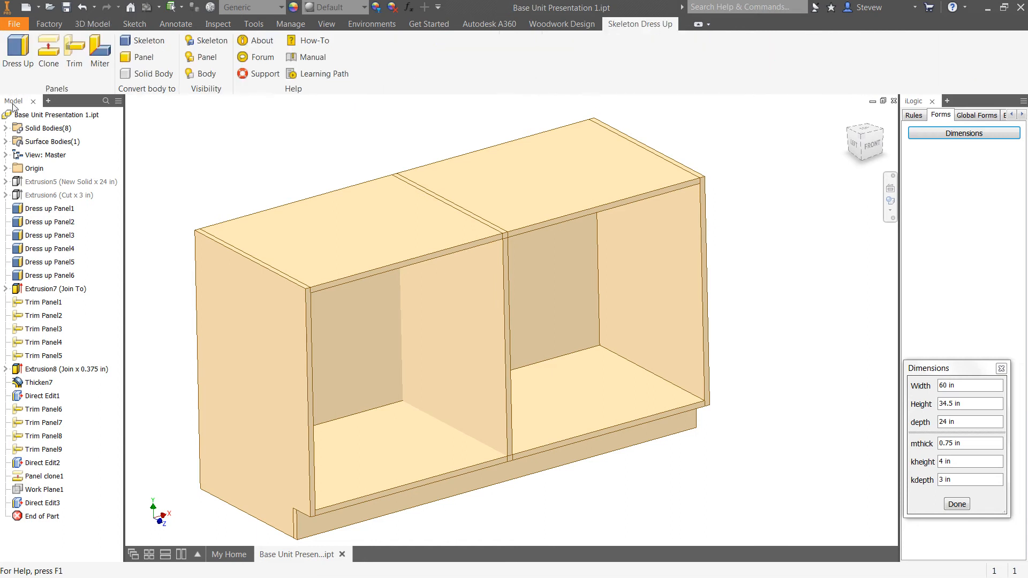
click(74, 54)
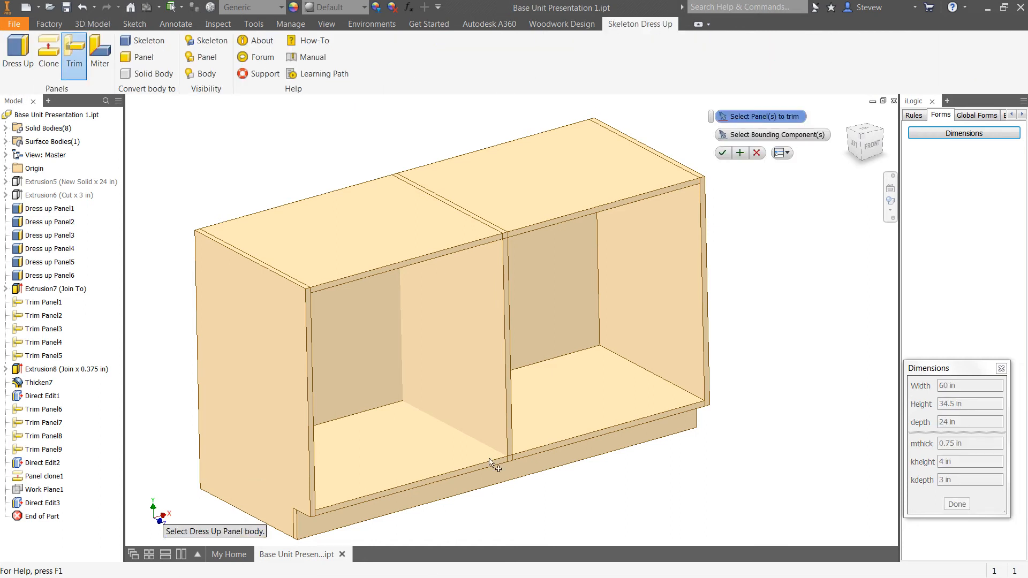
click(461, 326)
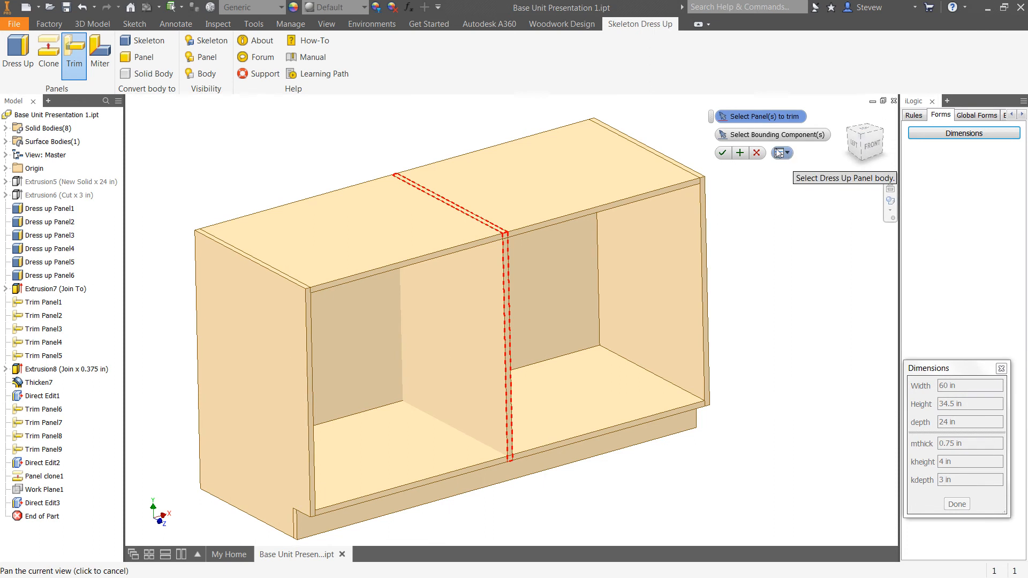
click(760, 134)
click(415, 364)
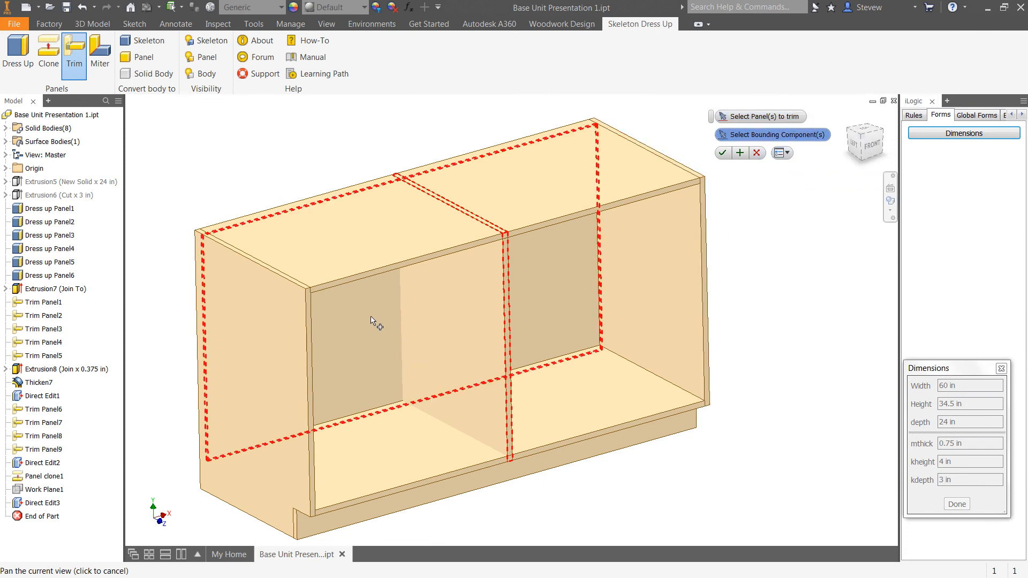
shift+middle_drag(503, 297, 460, 207)
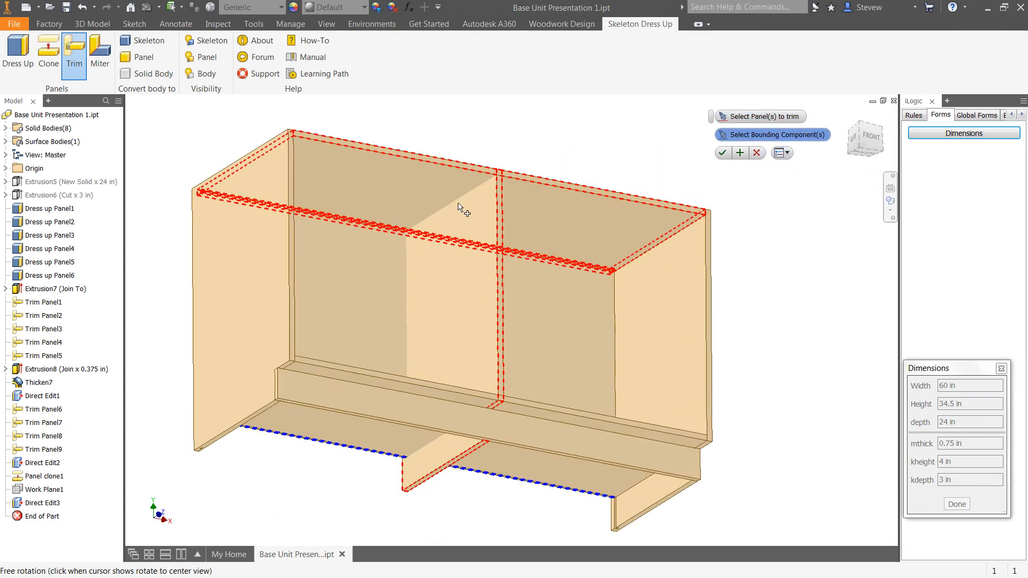
click(739, 153)
Trim the divider panel at the Bottom panel to remove the portion below it, and finish trimming.
middle_drag(769, 223, 740, 189)
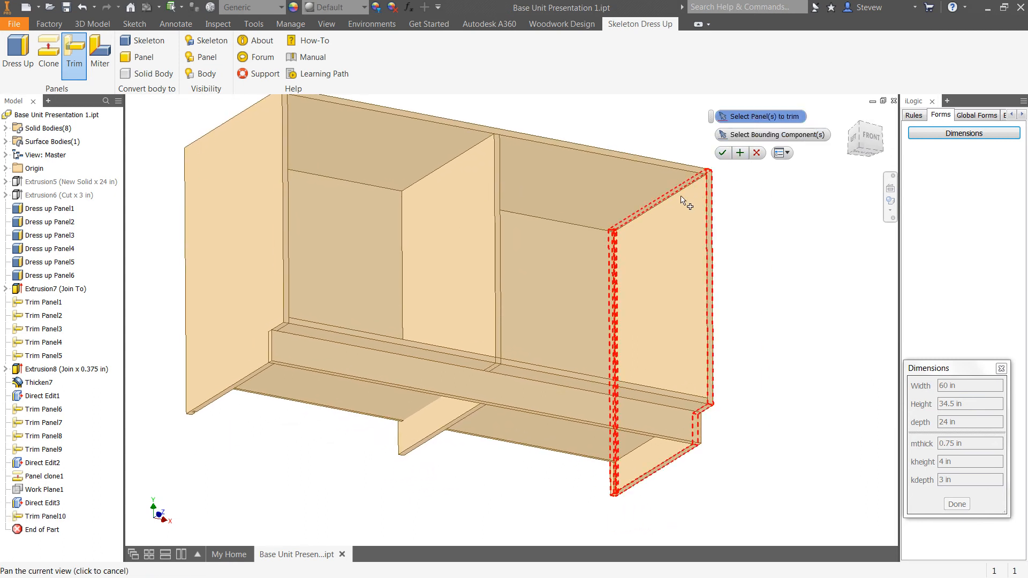
shift+middle_drag(483, 286, 504, 393)
click(777, 134)
click(416, 426)
click(741, 153)
scroll(765, 377, up, 1)
shift+middle_drag(585, 340, 450, 327)
middle_drag(905, 352, 787, 372)
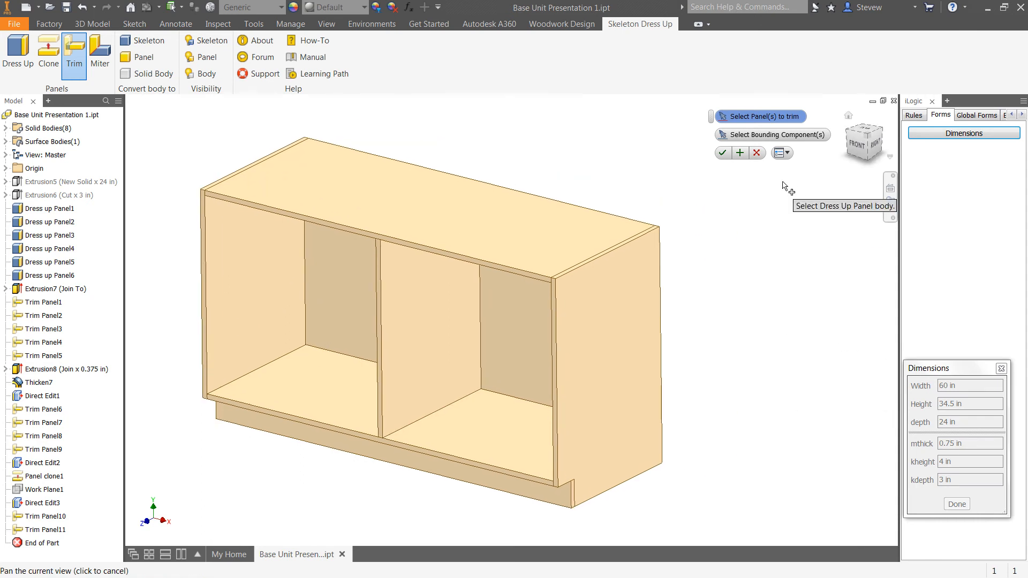
click(756, 154)
Set the cabinet's Width to 48 in the Dimensions form.
click(977, 385)
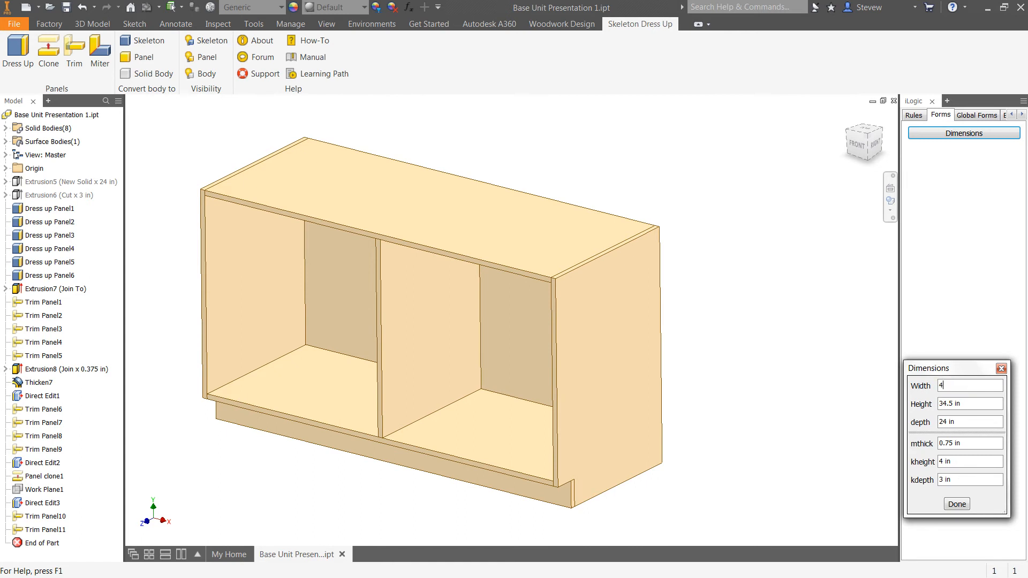
text(48)
key(Tab)
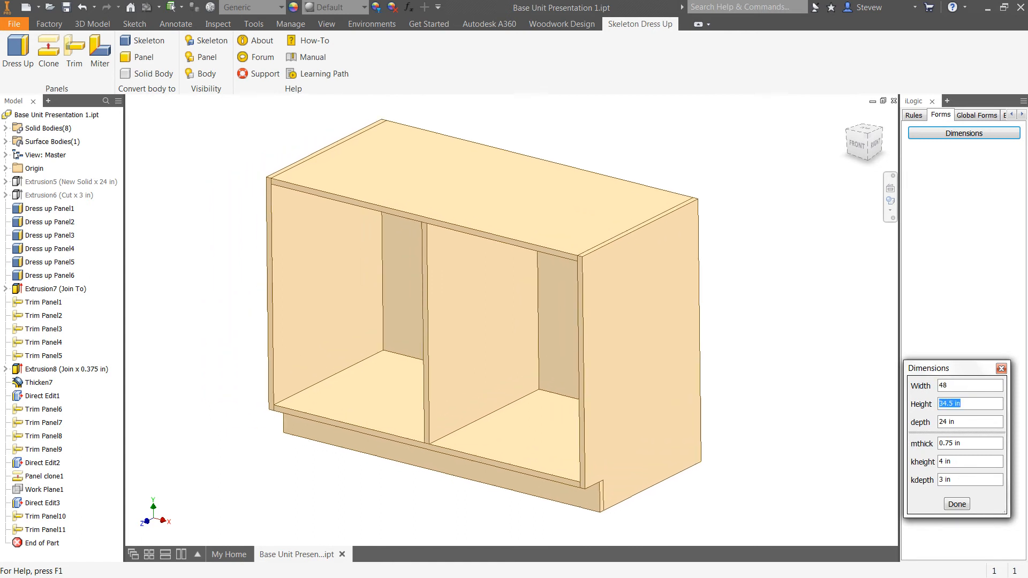
Test the cabinet's parametric height by changing it to 22 in and restoring it to 34.5 in.
text(22)
key(Tab)
key(shift+Tab)
text(1)
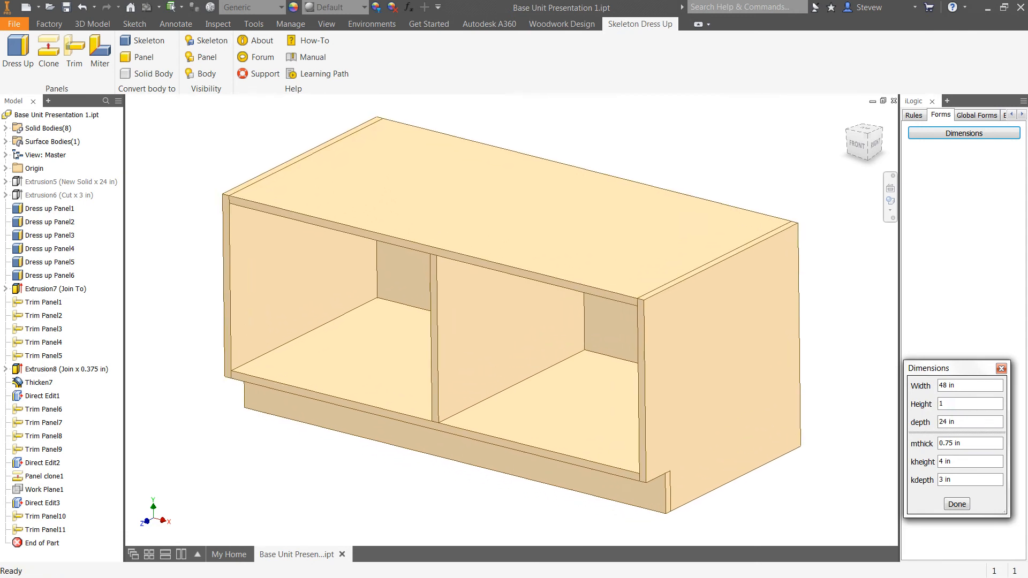
key(BackSpace)
text(34.5)
key(Return)
Set the cabinet's depth to 12 in.
click(984, 424)
text(12)
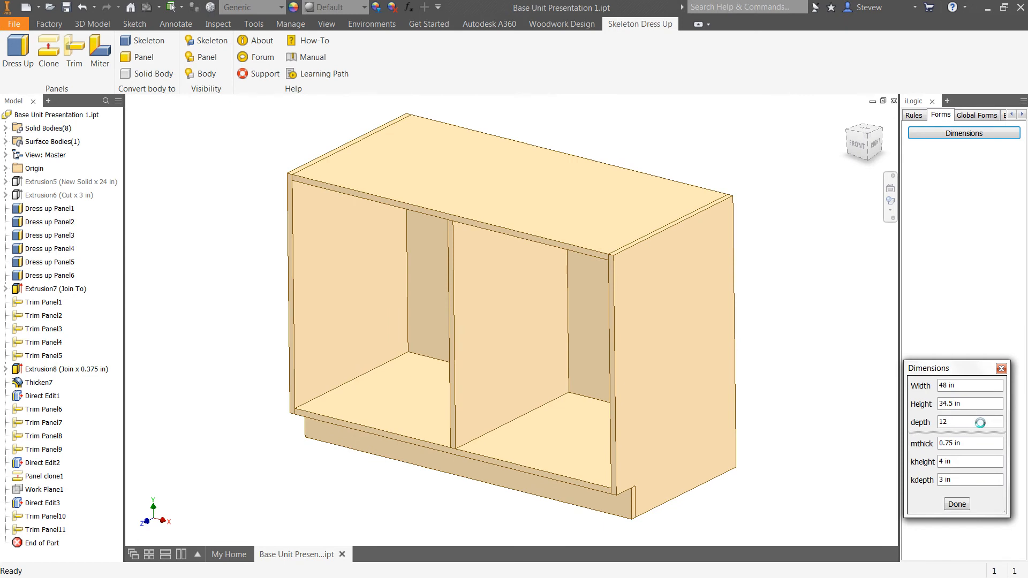
key(Tab)
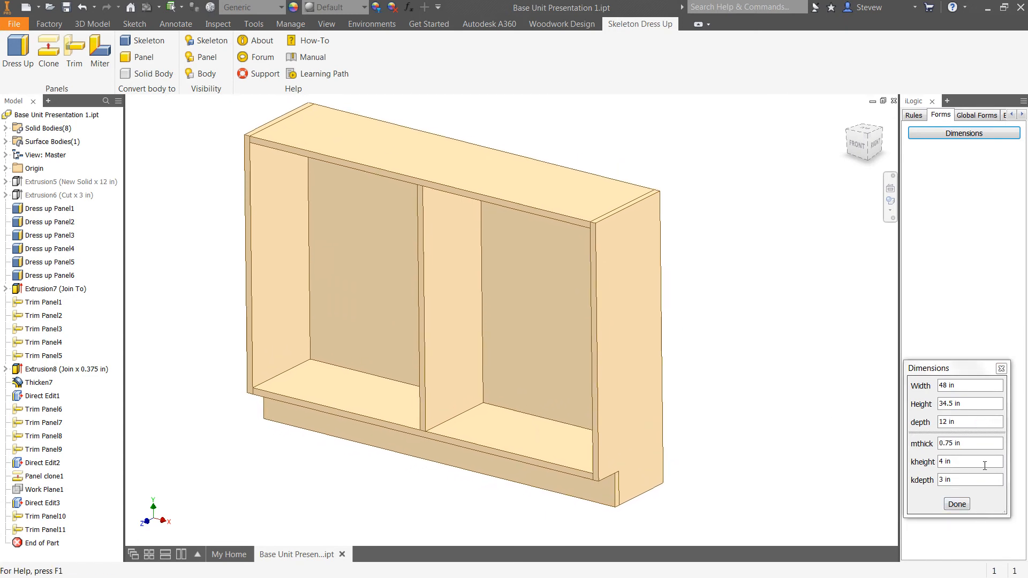
Test the material thickness mthick at 0.625 in and 1 in, and restore it to 0.75 in.
click(973, 447)
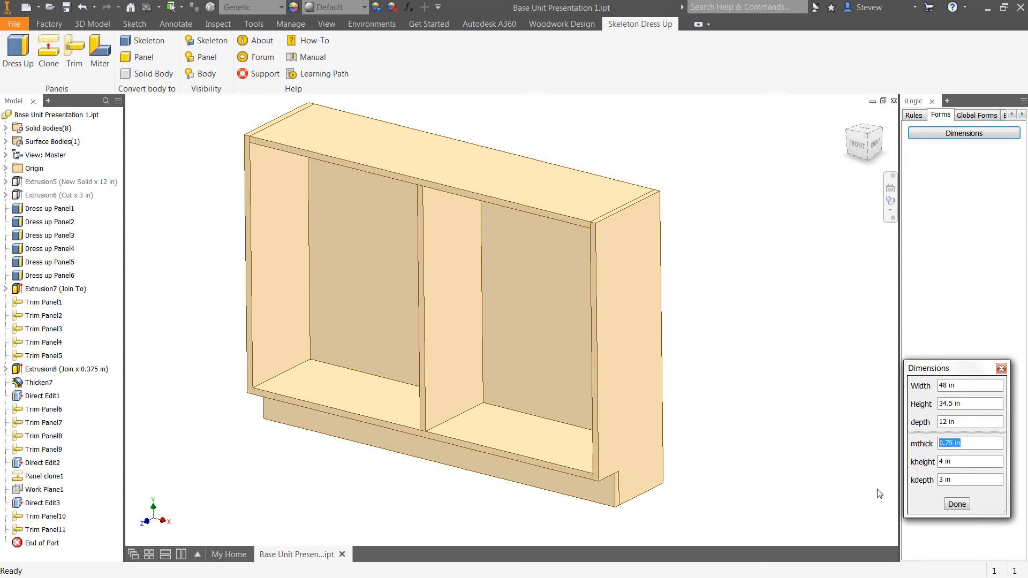
text(.625)
key(Tab)
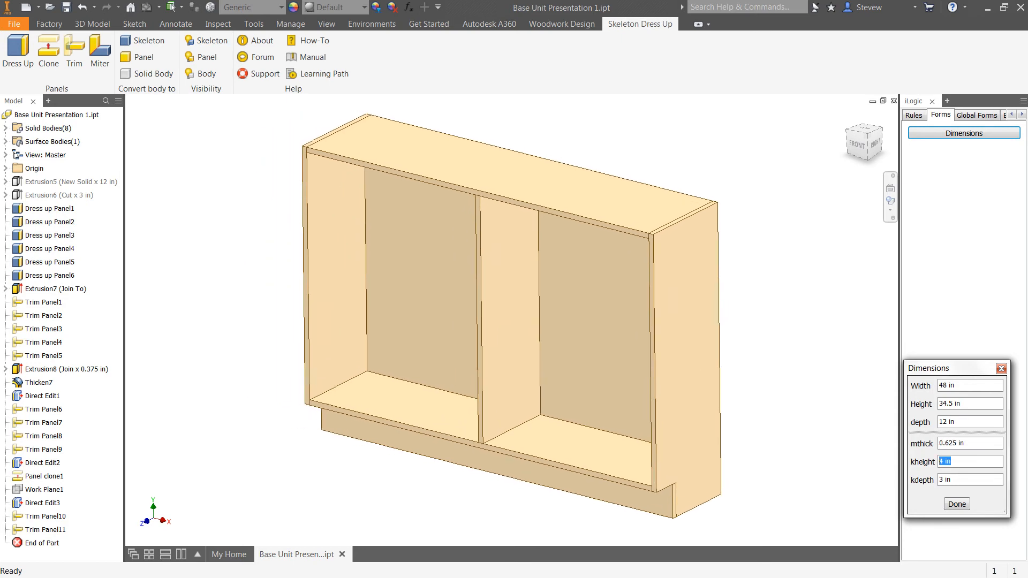
drag(983, 440, 932, 448)
text(1)
key(Tab)
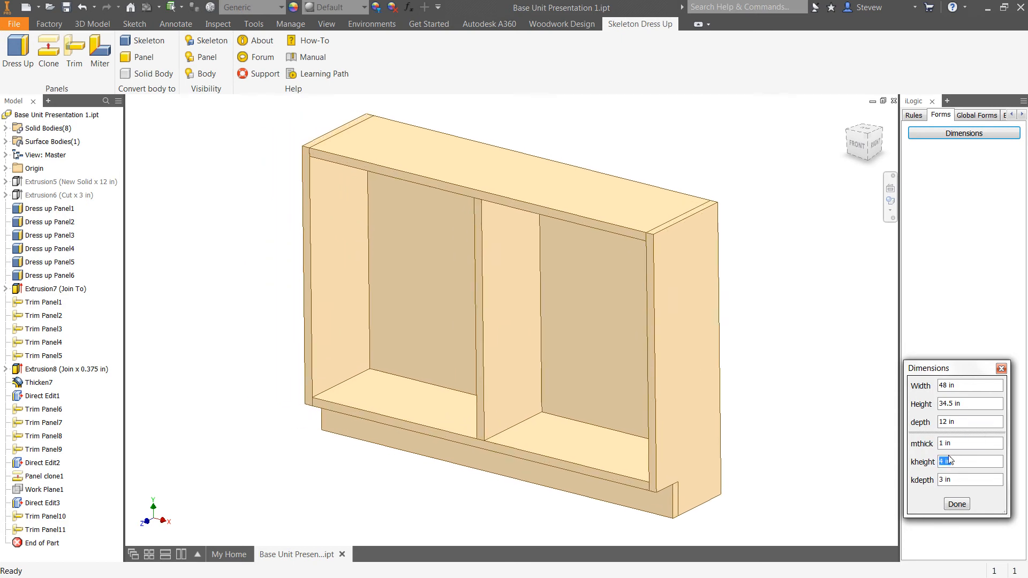
drag(969, 443, 865, 441)
text(.75)
key(Tab)
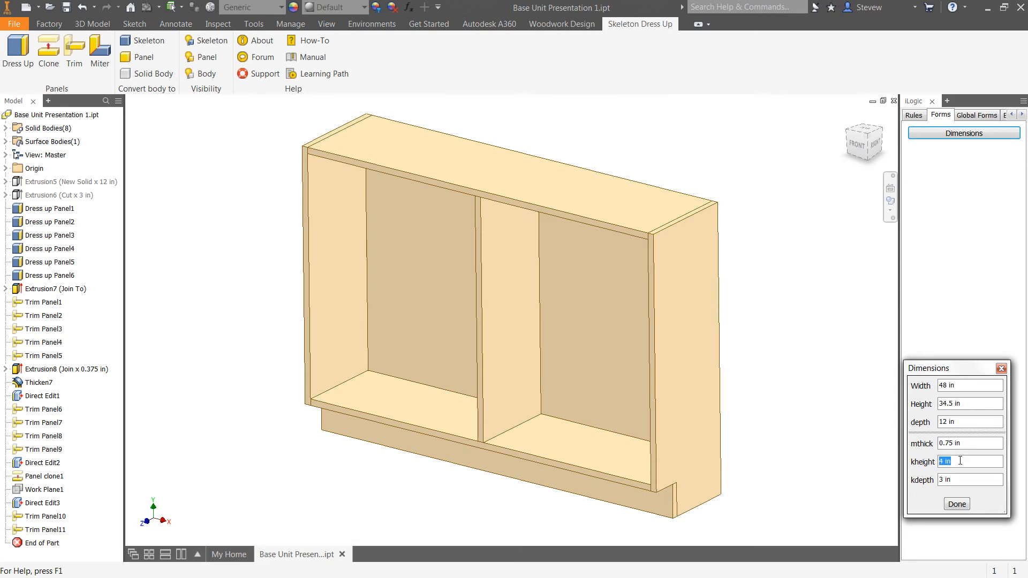
Set the cabinet's depth to 24 in in the Dimensions form.
click(963, 423)
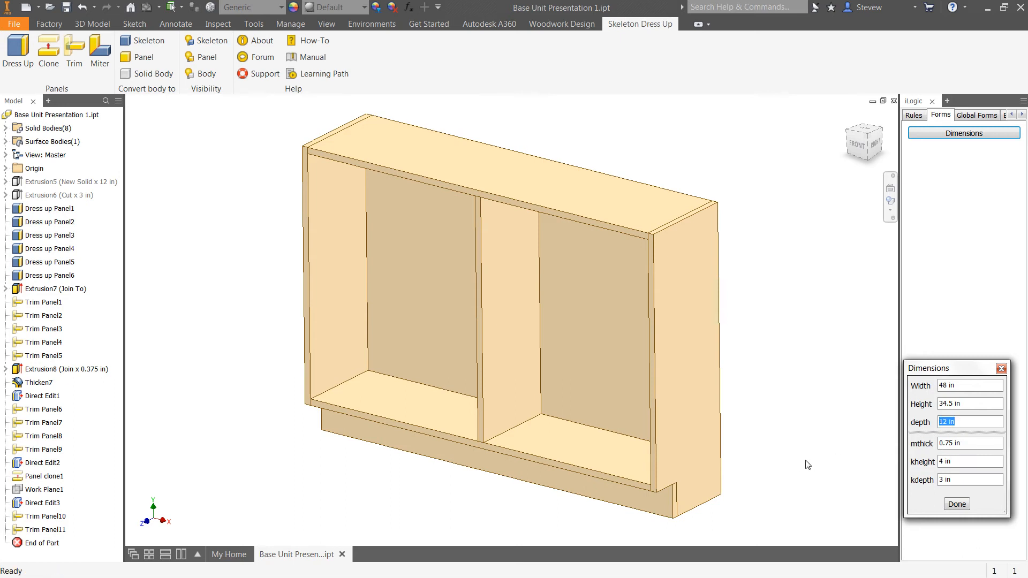
text(24)
key(Tab)
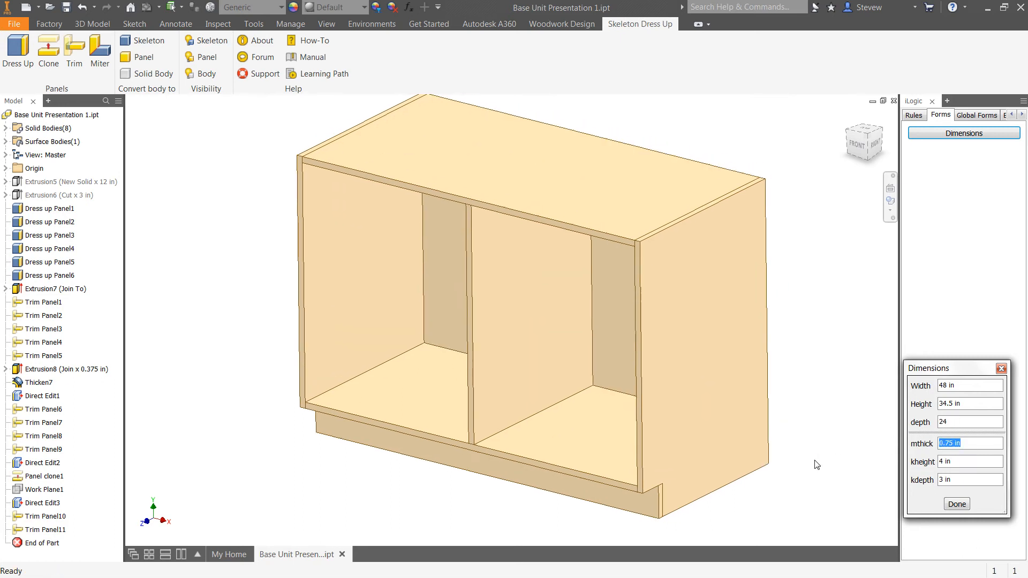
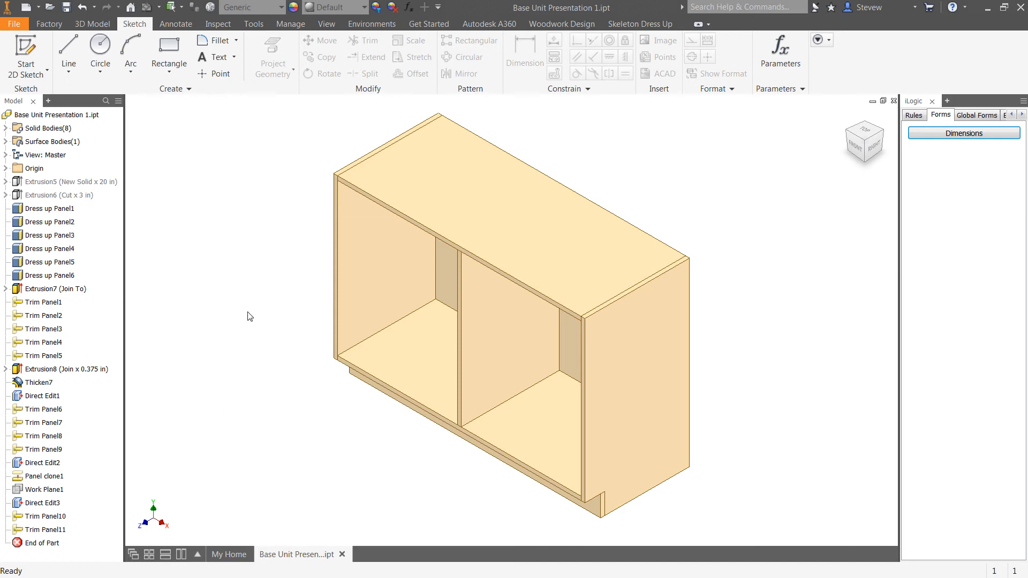
Sketch a rectangle about 20.7 by 15.9 in on the cabinet's top plane, starting from the cabinet's back right corner.
click(26, 56)
click(529, 239)
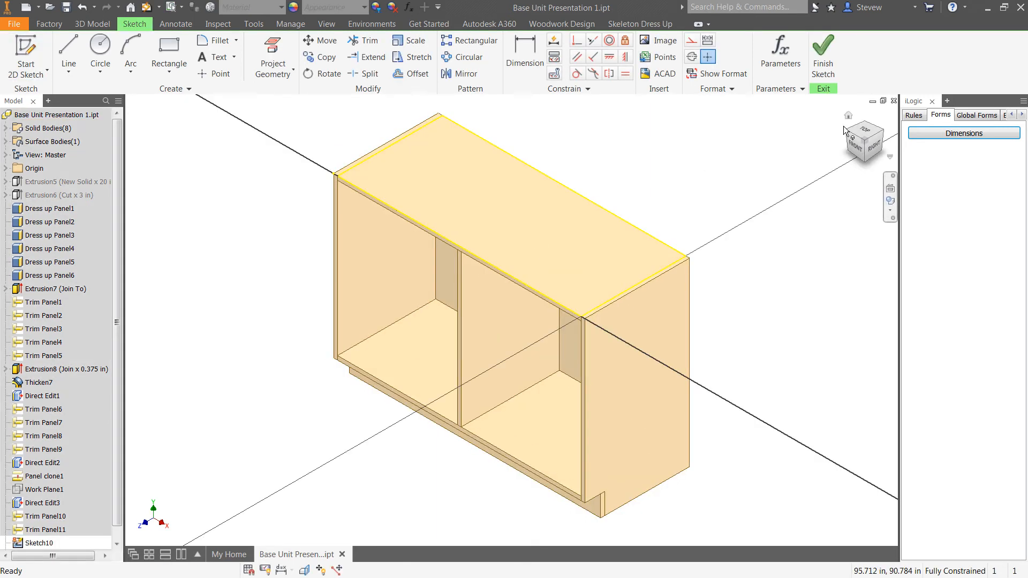
click(864, 132)
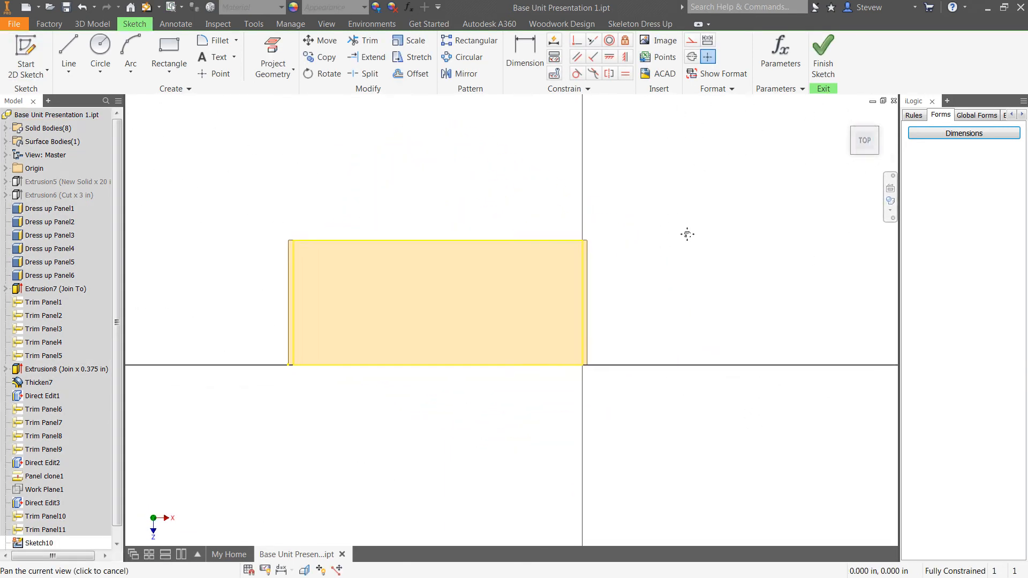
drag(698, 234, 522, 247)
key(Escape)
click(169, 51)
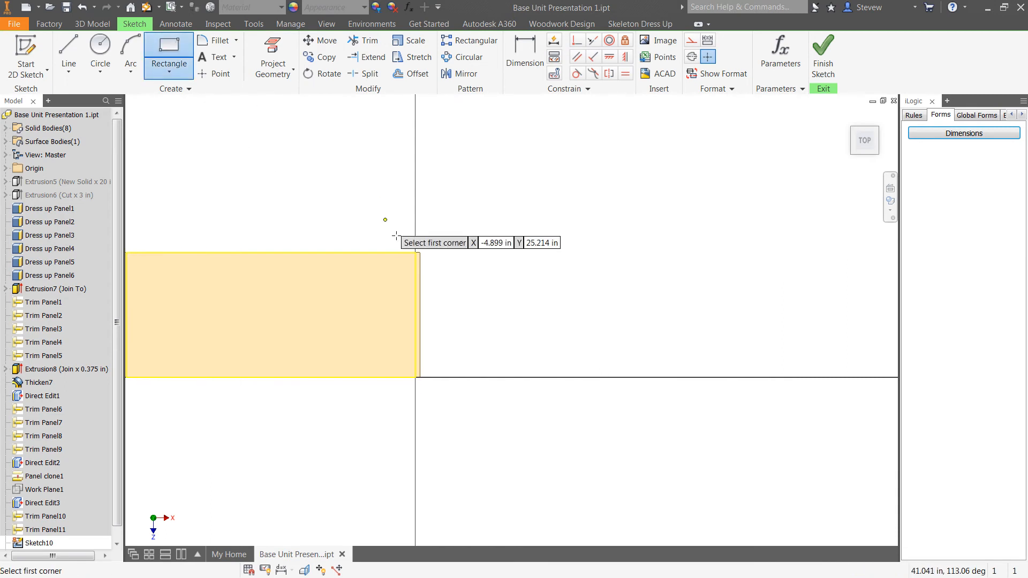
click(419, 252)
click(550, 352)
key(Escape)
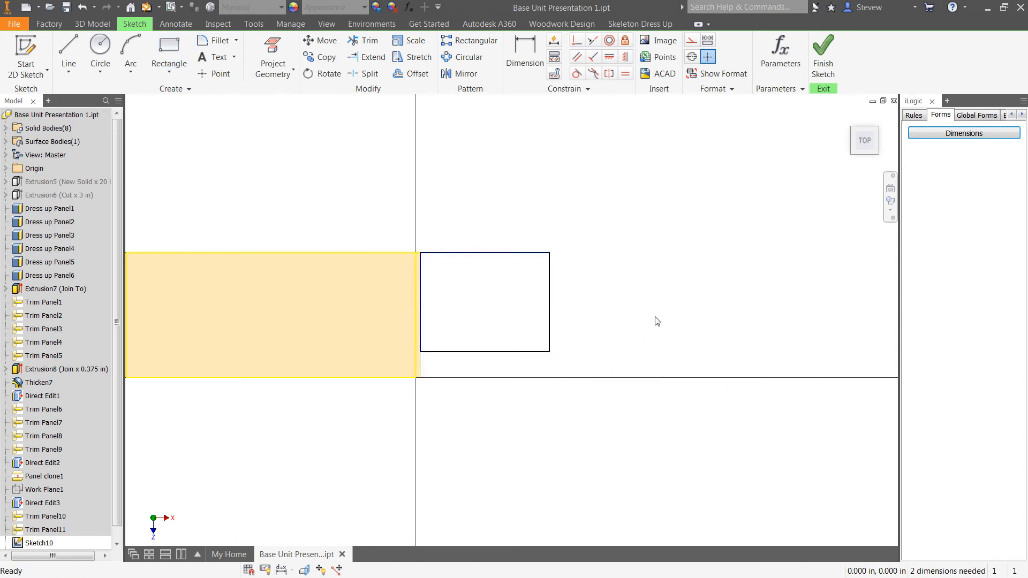
Apply a collinear constraint between the rectangle's back edge and the cabinet top's back edge.
click(593, 40)
click(471, 253)
click(407, 256)
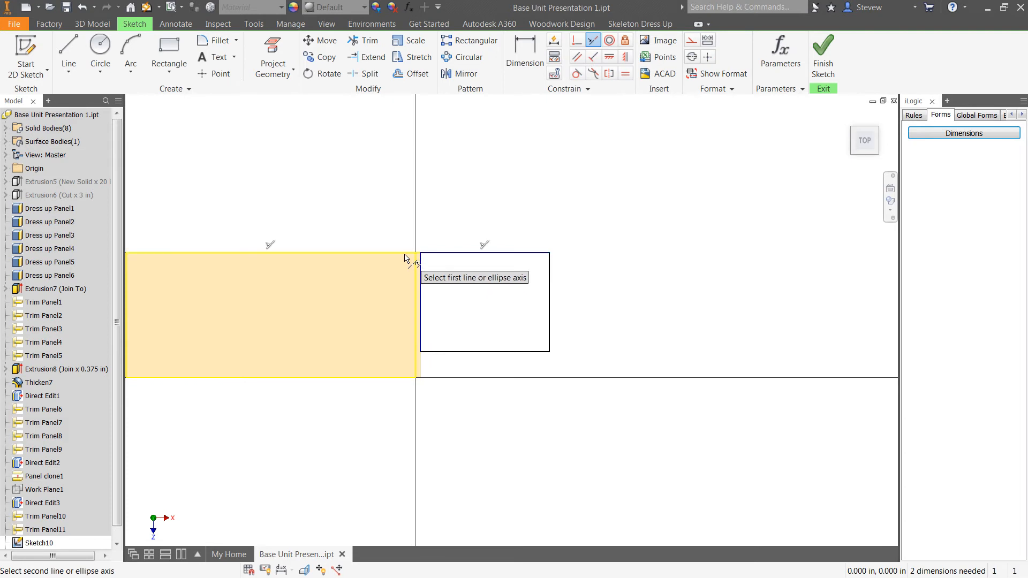
key(Escape)
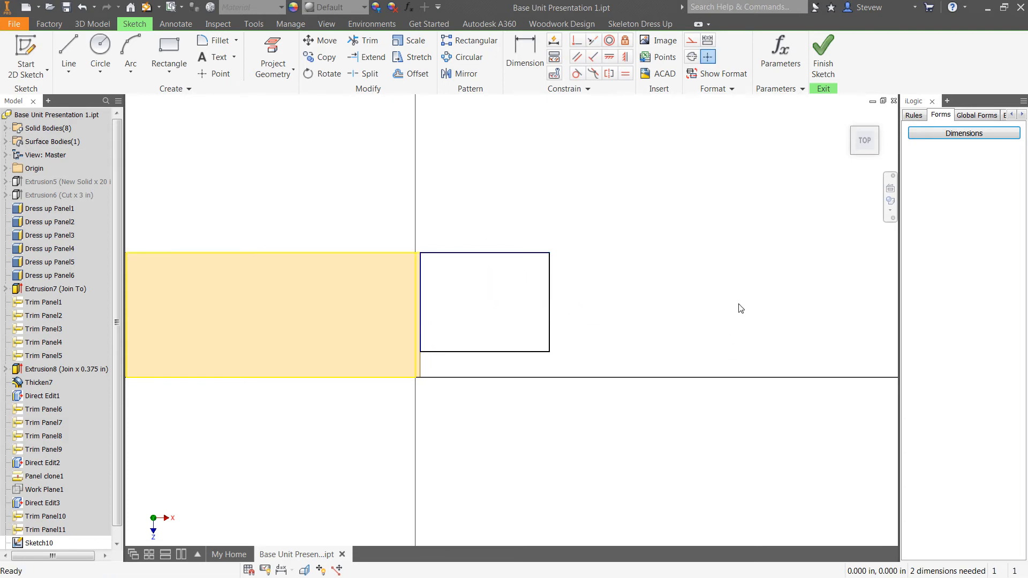
Dimension the rectangle's horizontal width and link it to the depth parameter.
key(d)
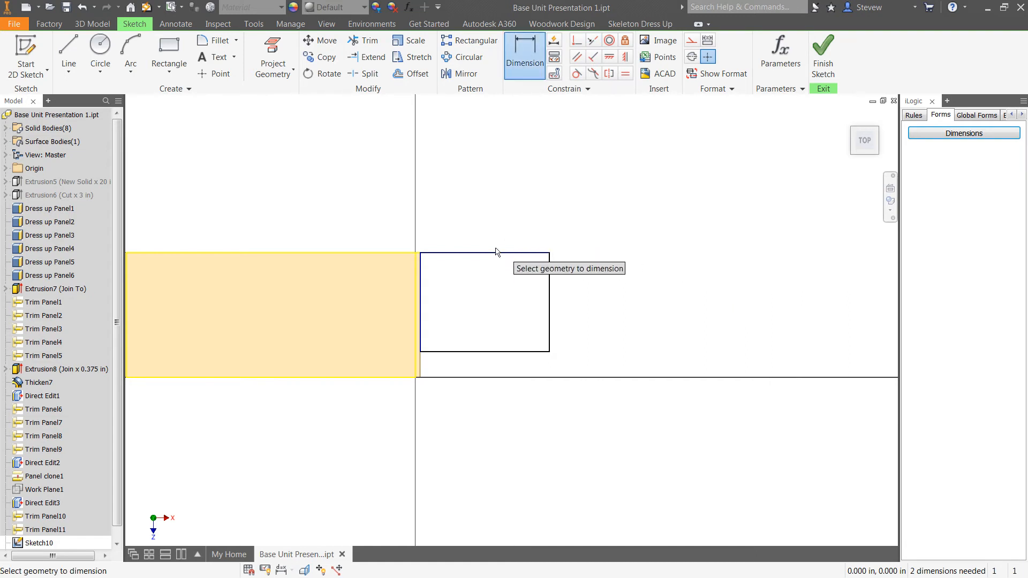
click(495, 253)
click(485, 204)
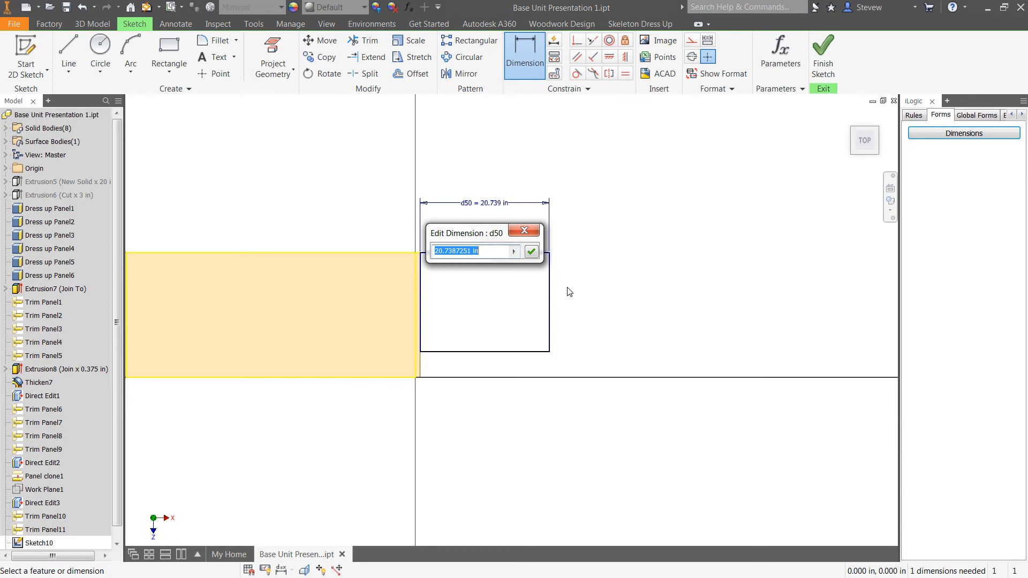
click(513, 252)
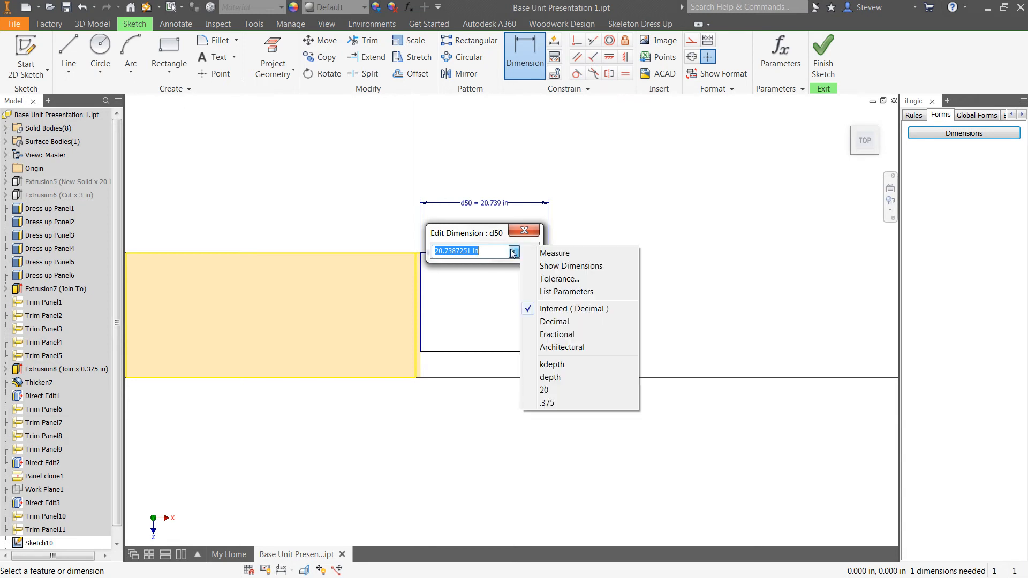
click(546, 293)
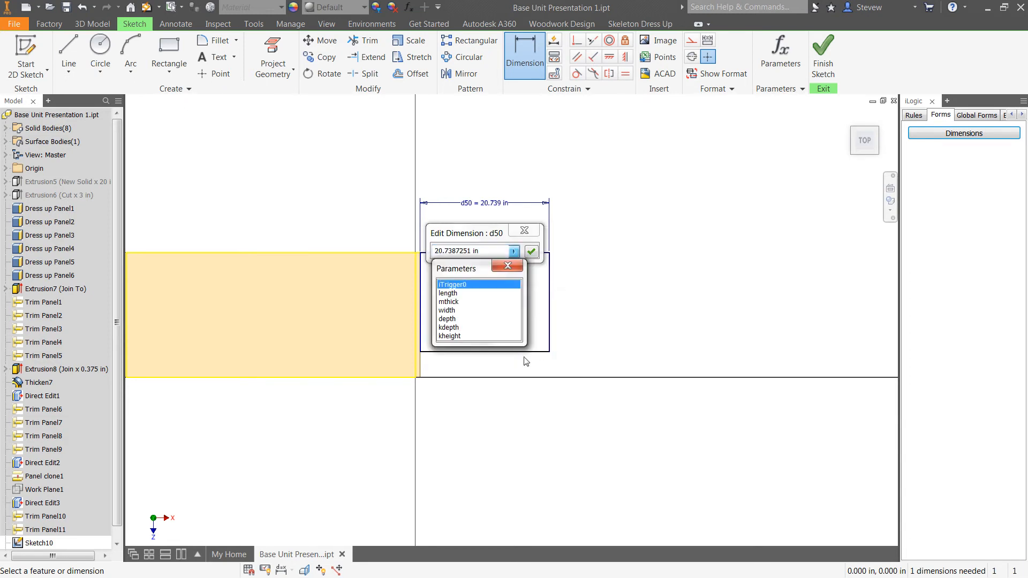
click(455, 320)
click(531, 252)
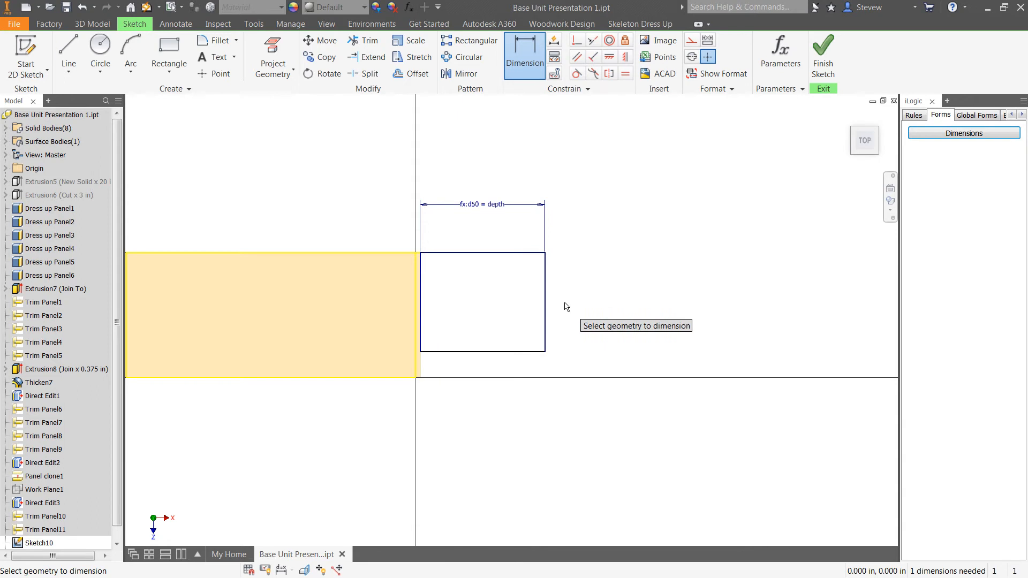
Dimension the rectangle's vertical side and set it equal to the rectangle's horizontal width dimension.
click(546, 305)
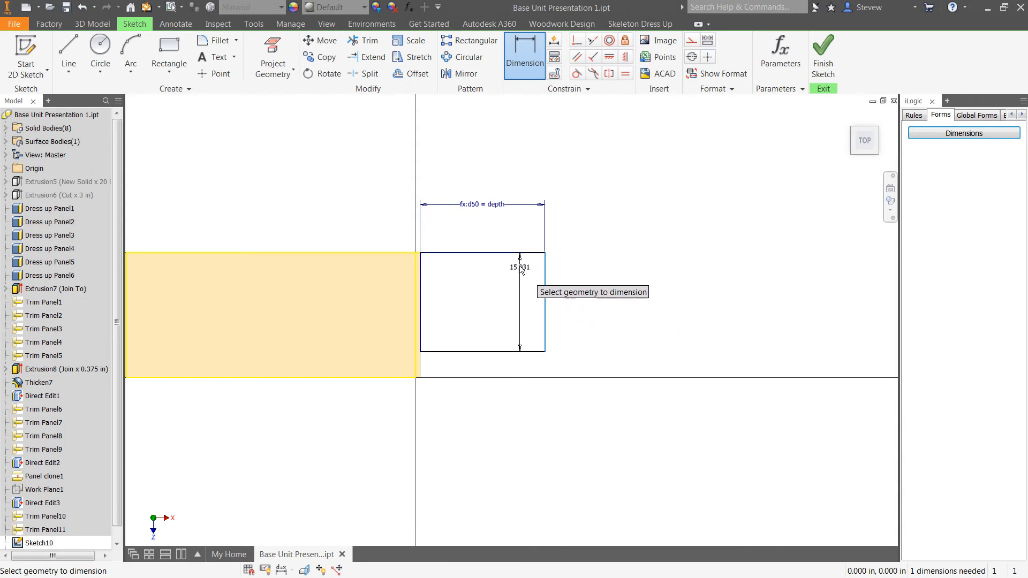
click(590, 310)
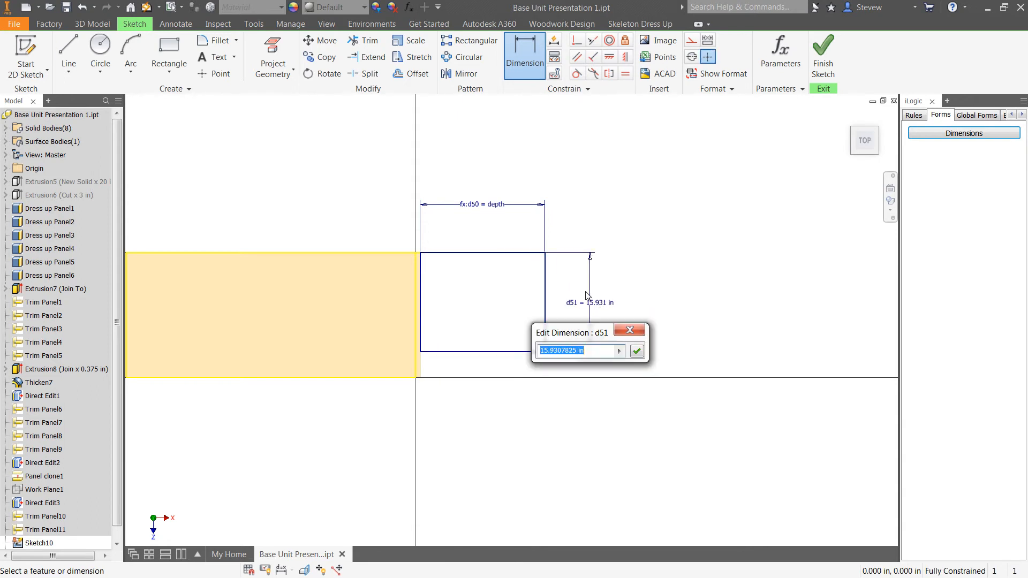
click(495, 206)
key(Return)
scroll(445, 370, down, 6)
scroll(449, 370, up, 5)
middle_drag(452, 374, 491, 400)
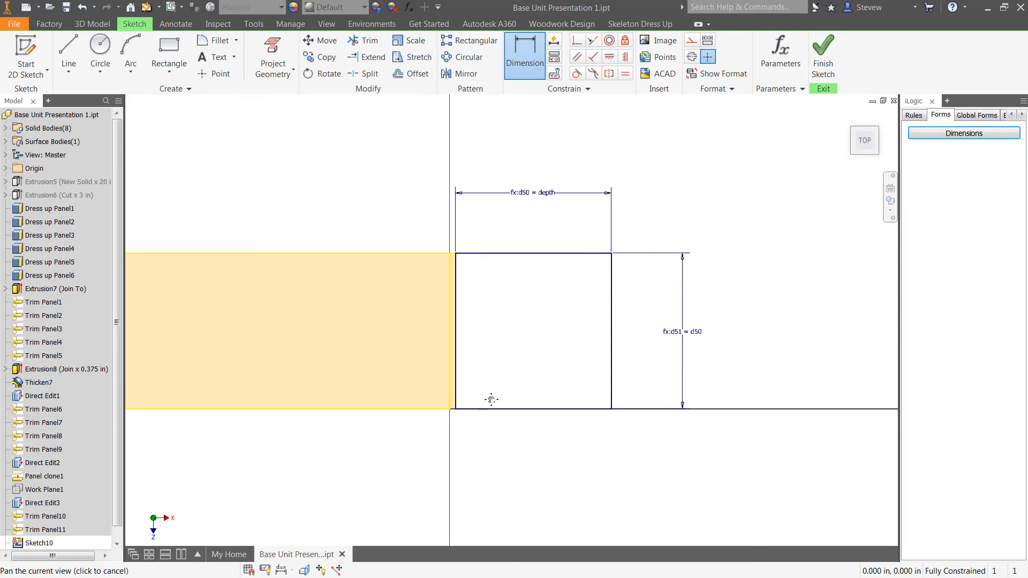
Open the Dimensions form and test the linked square by setting the cabinet's depth to 24 in.
click(964, 132)
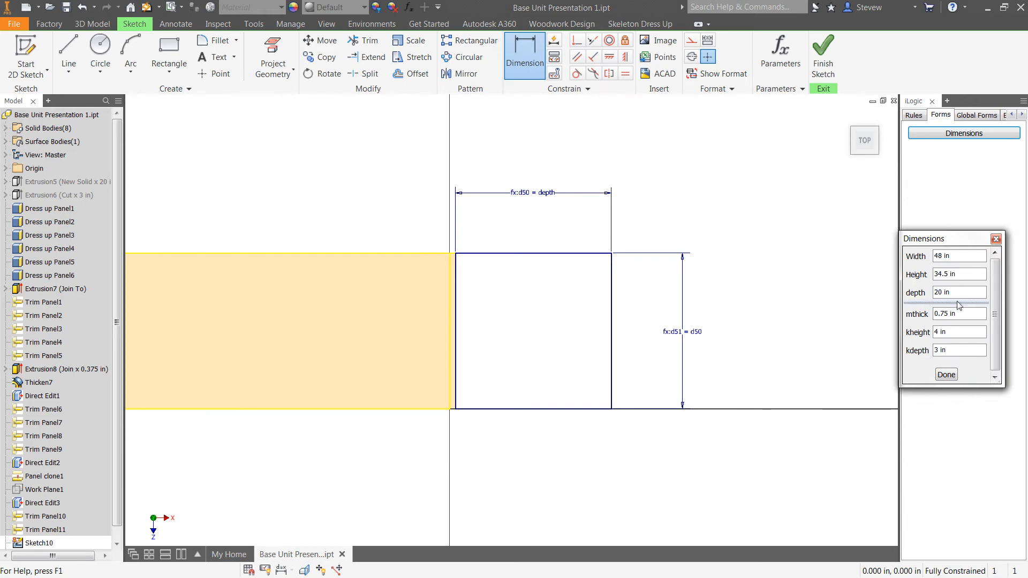
drag(965, 292, 913, 295)
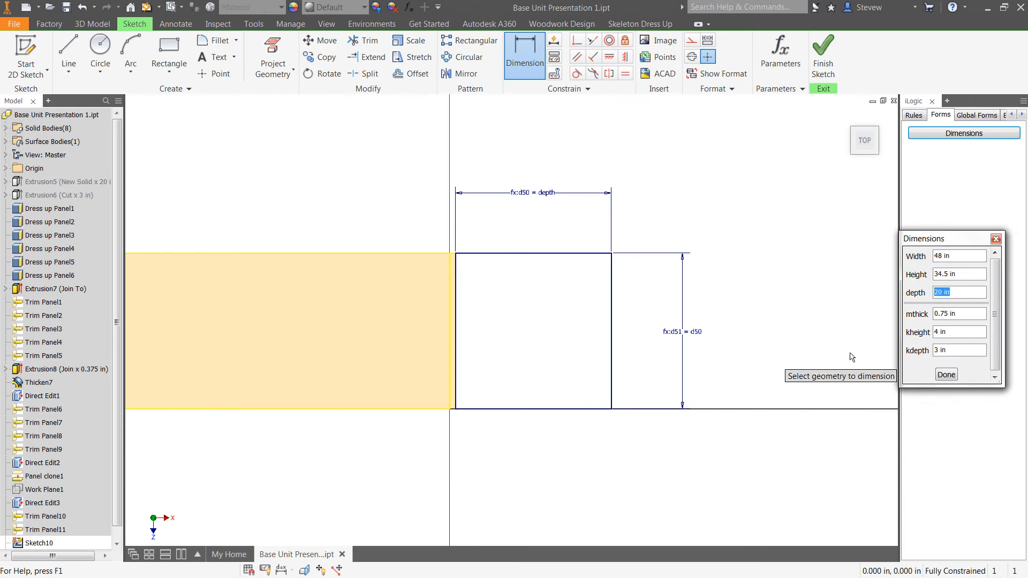
text(24)
key(Tab)
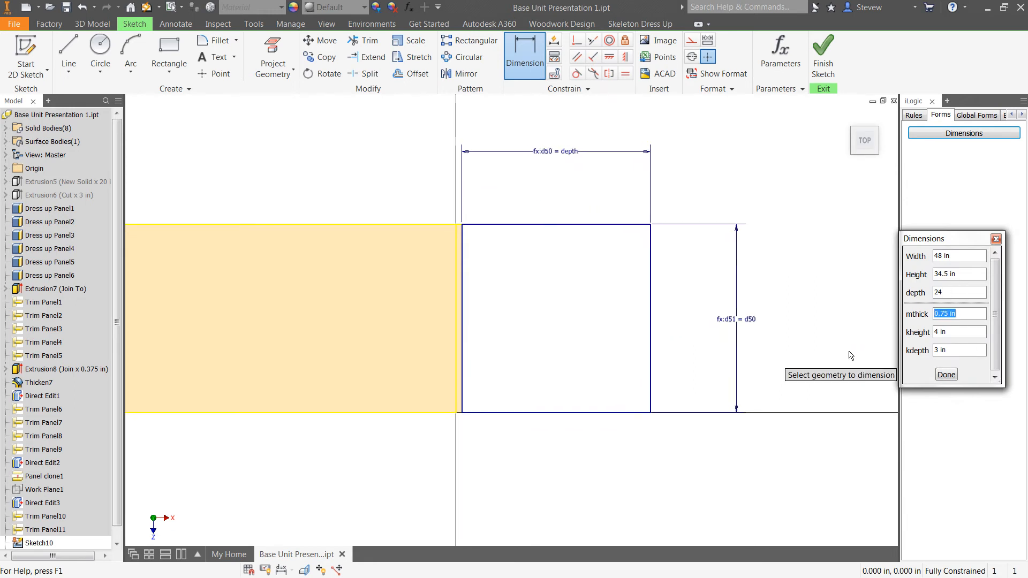
middle_drag(715, 274, 586, 214)
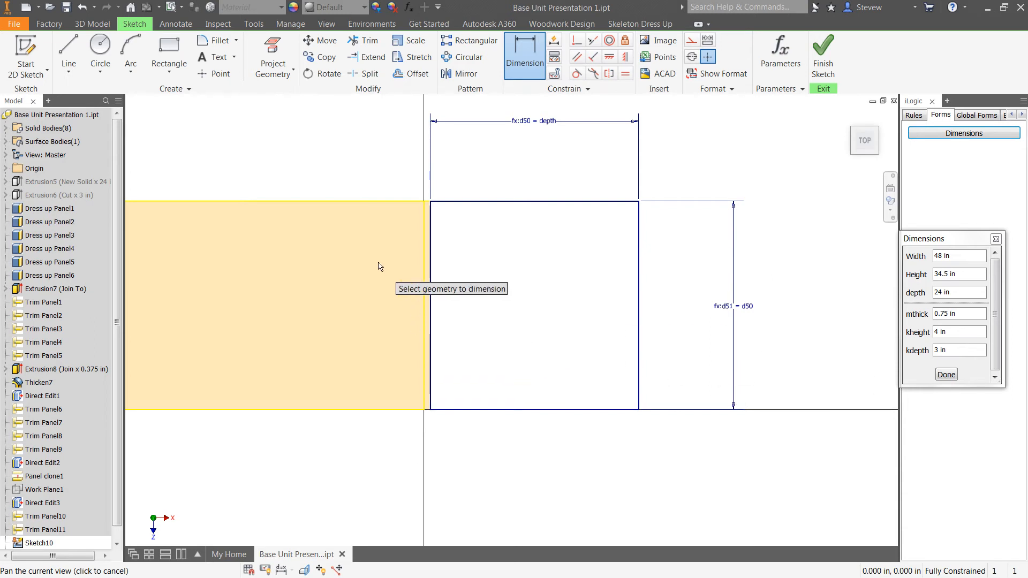
Draw a 24 in radius three-point arc from the square's front corner beside the cabinet to its opposite back corner, bulging outward.
click(140, 39)
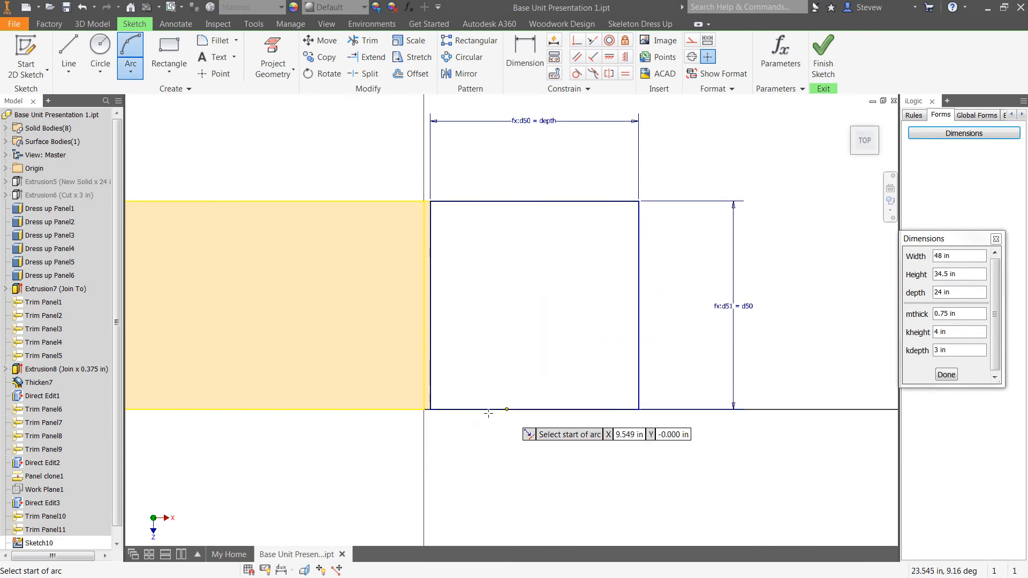
click(430, 410)
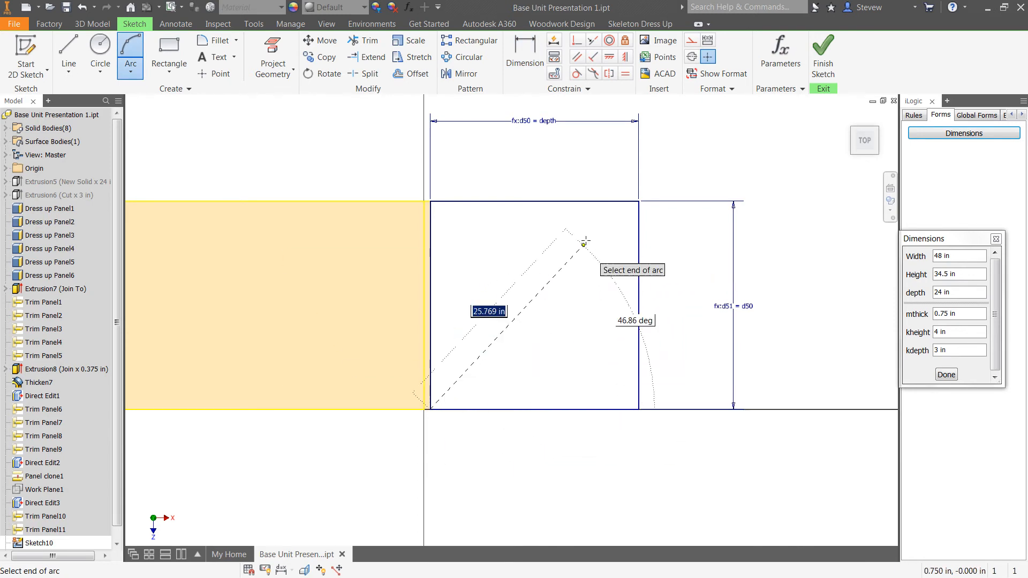
click(638, 201)
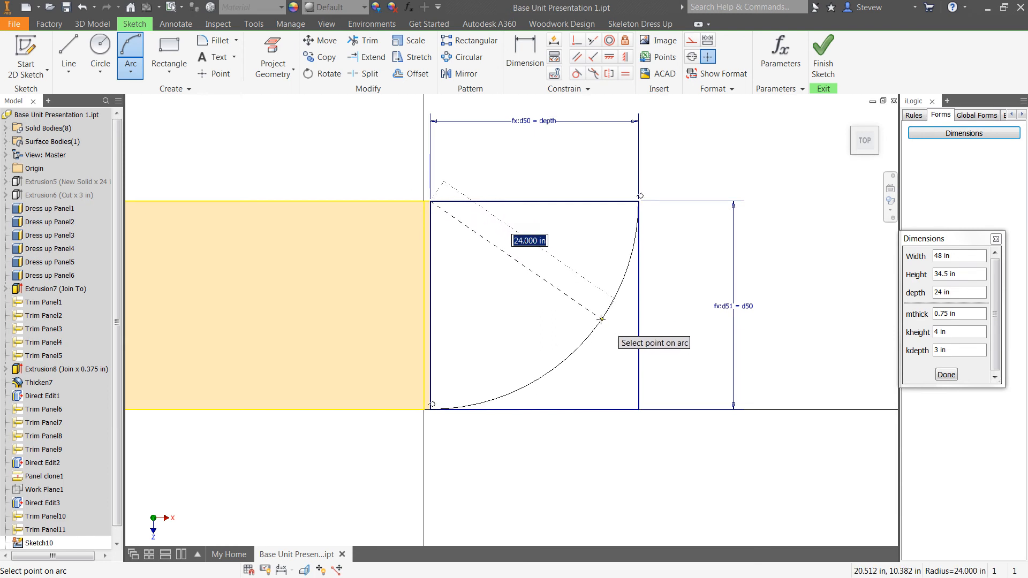
click(601, 322)
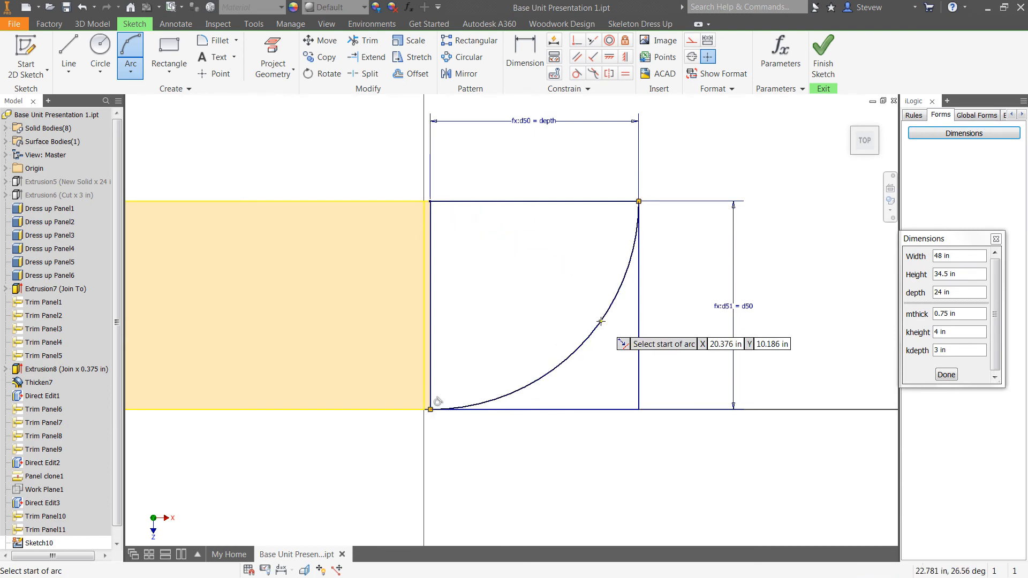
Extrude the quarter-round region as a new solid, using the To extent down to the bottom corner of the cabinet's side.
middle_drag(638, 356, 694, 394)
mouse_move(528, 363)
shift+middle_down()
mouse_move(535, 299)
mouse_move(509, 211)
mouse_move(490, 245)
shift+middle_up()
key(e)
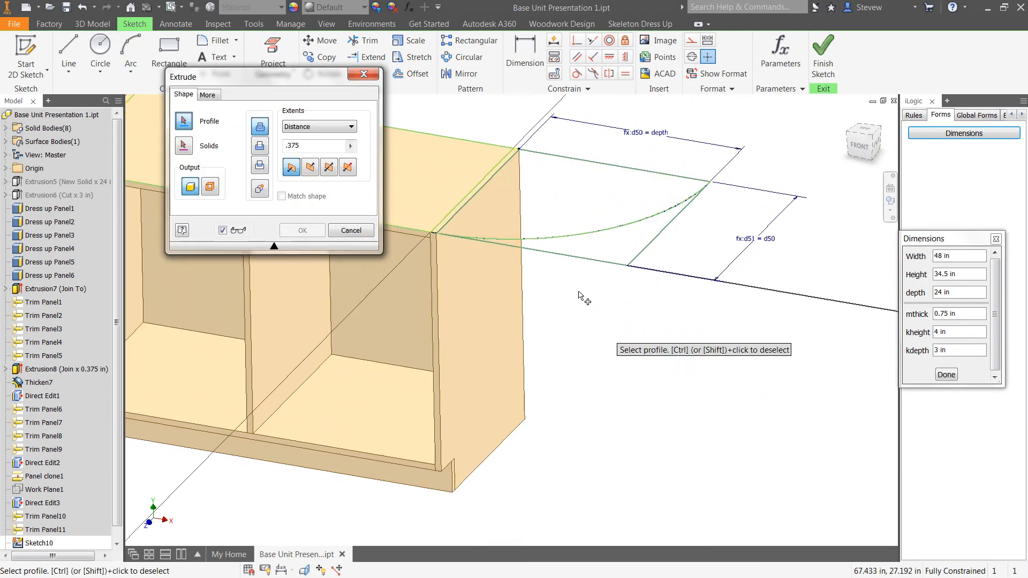
click(576, 217)
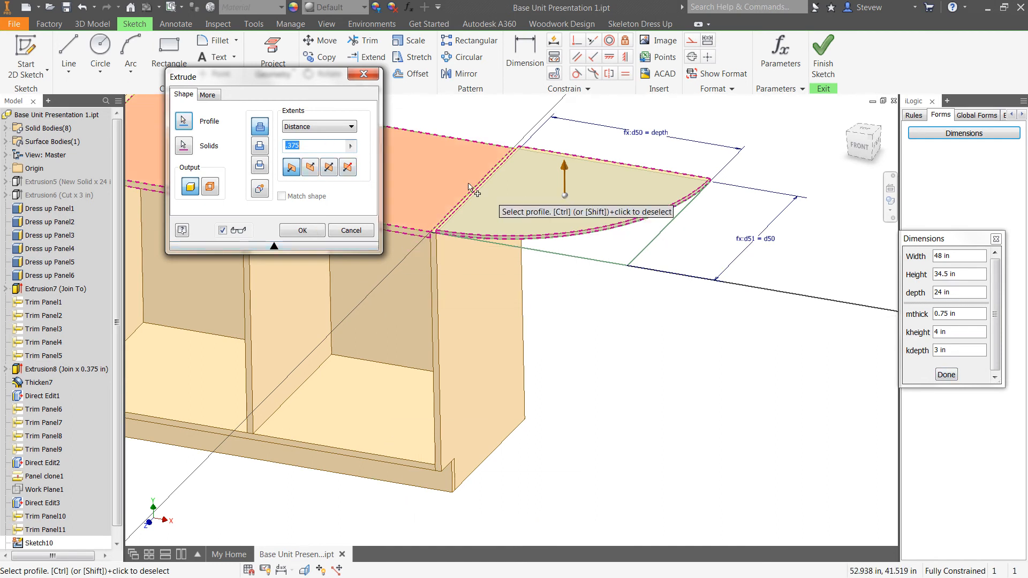
click(321, 127)
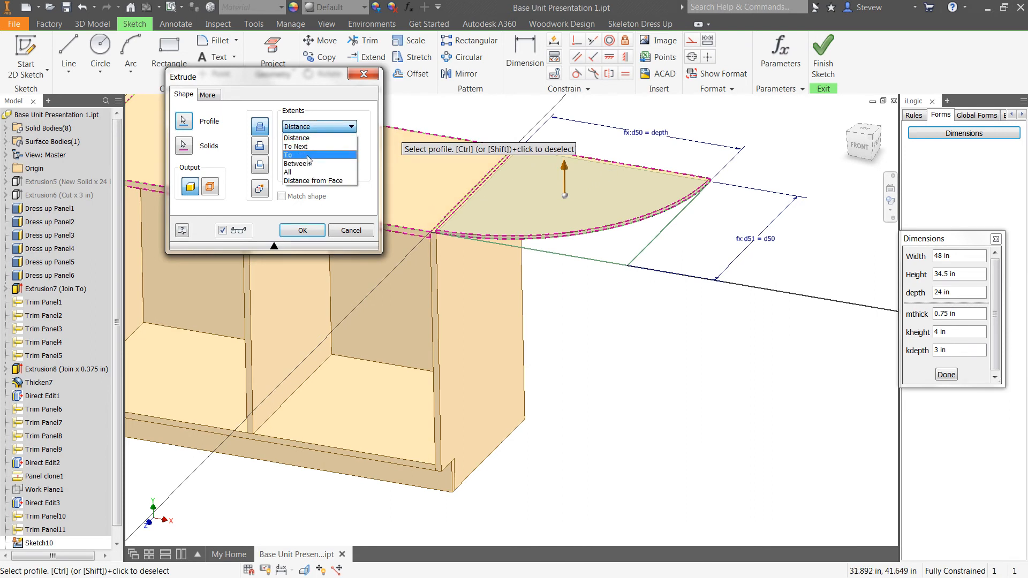
click(308, 155)
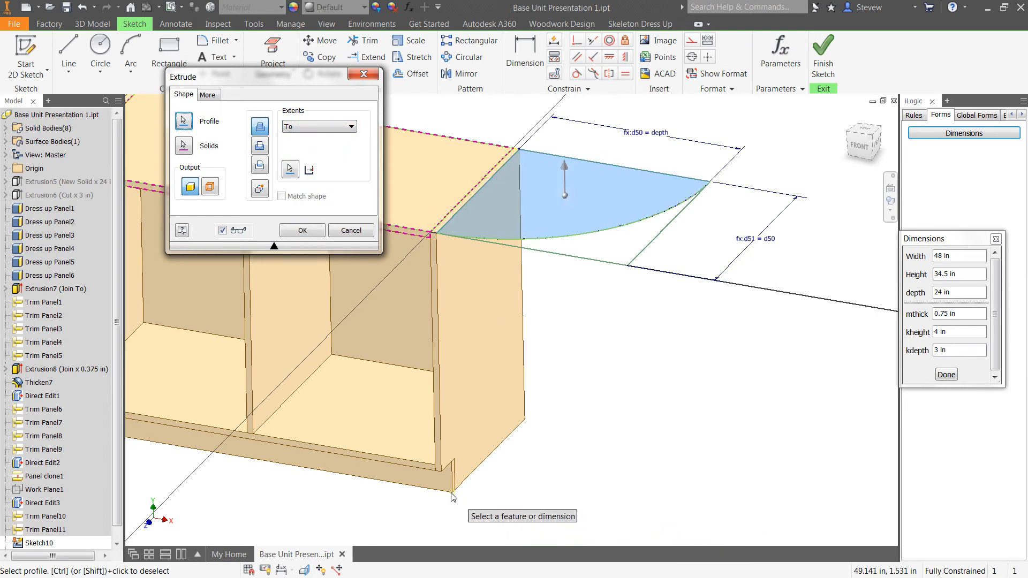
click(451, 493)
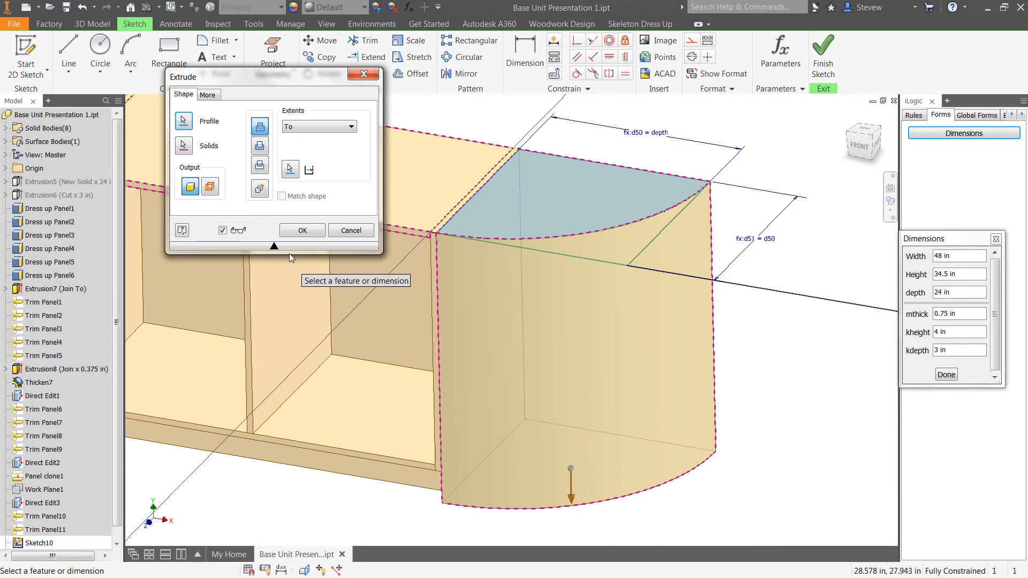
click(260, 190)
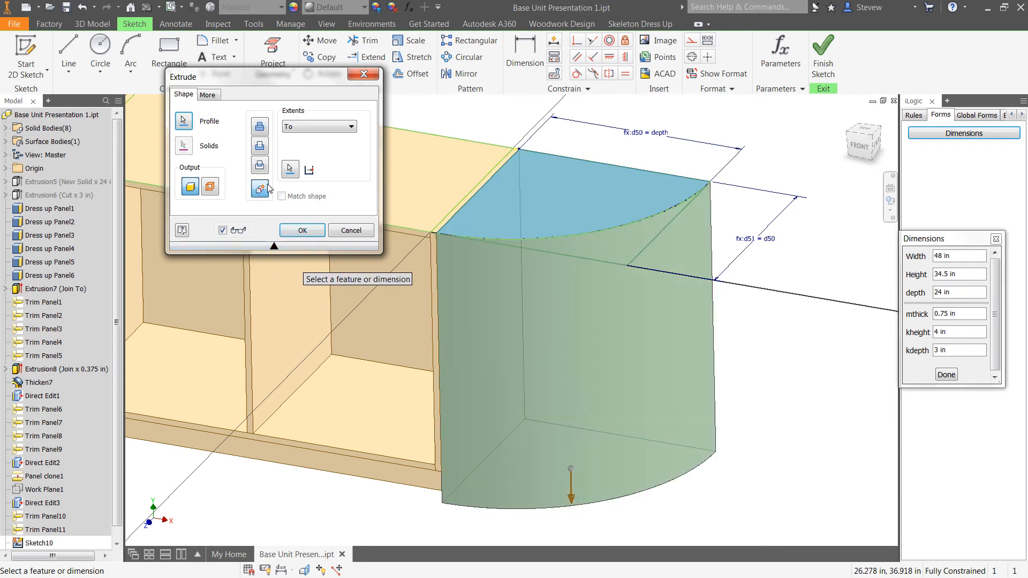
click(301, 231)
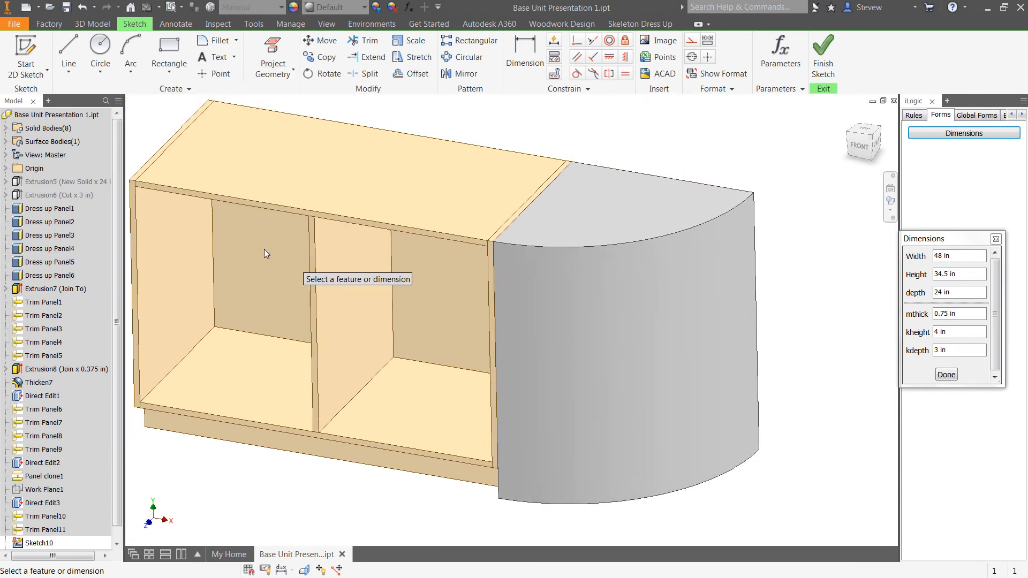
Start a sketch on the quarter-round unit's bottom face and offset its whole outline inward.
middle_drag(812, 411, 798, 450)
shift+middle_drag(594, 386, 587, 223)
shift+middle_drag(612, 394, 695, 417)
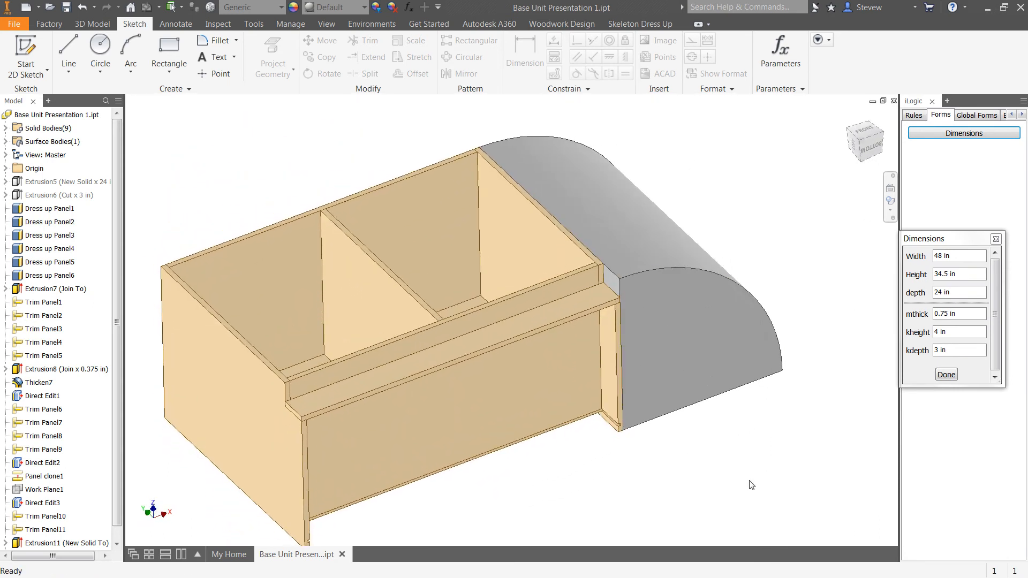
click(739, 347)
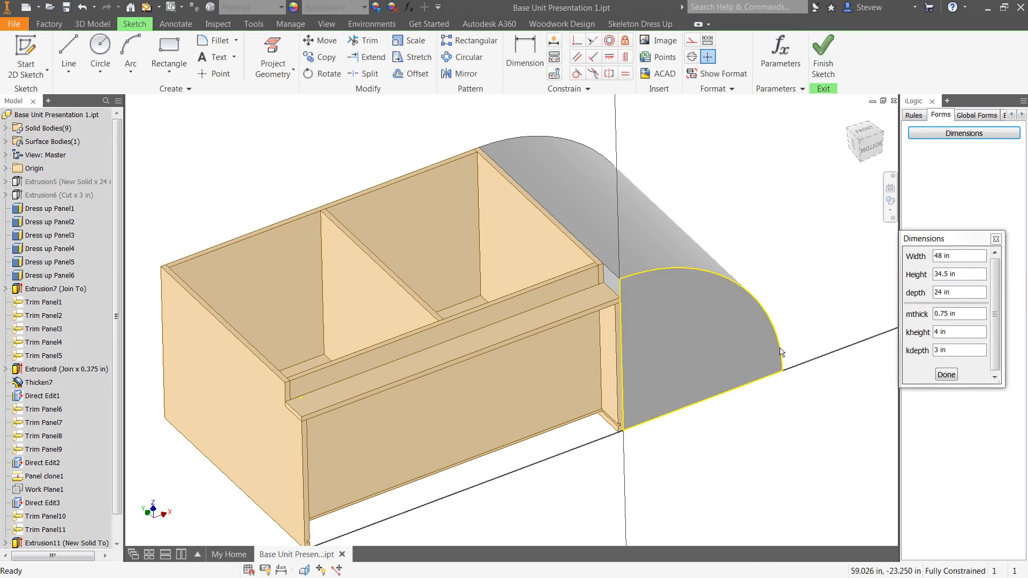
click(871, 150)
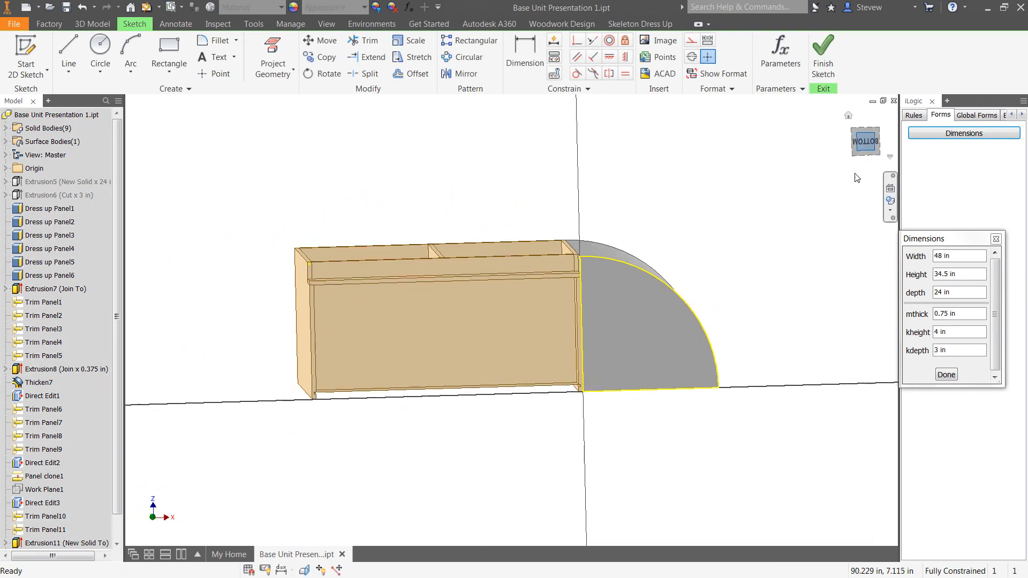
click(417, 75)
click(452, 229)
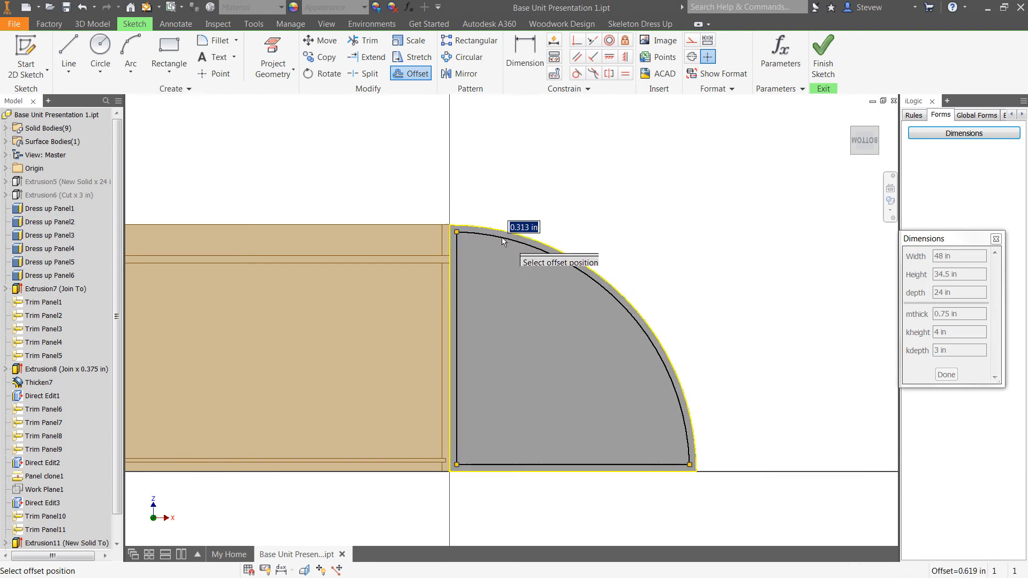
click(499, 274)
Dimension the gap between the offset arc and the unit's outer arc and set it to the kdepth parameter.
key(d)
click(584, 319)
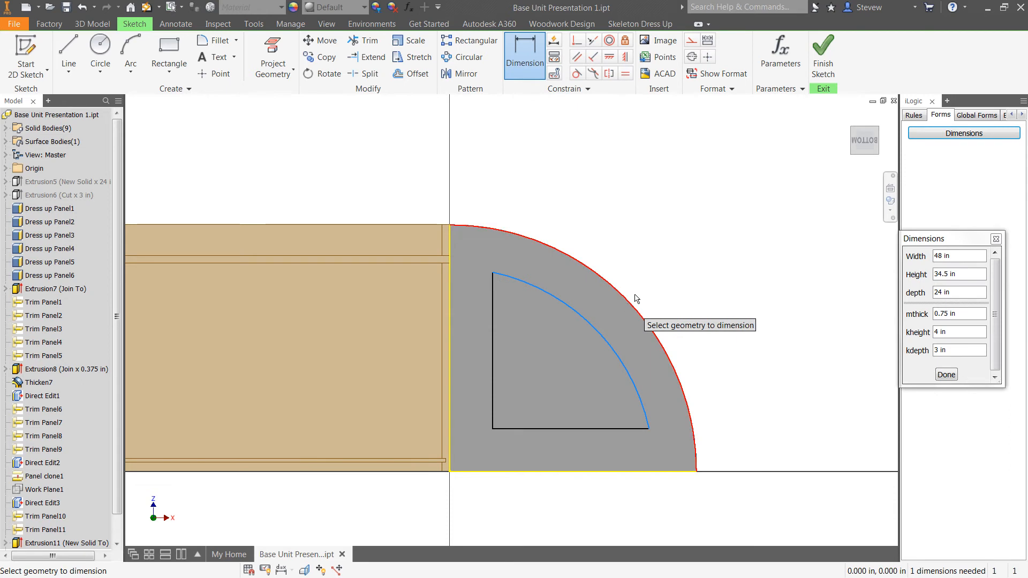
click(629, 306)
click(717, 234)
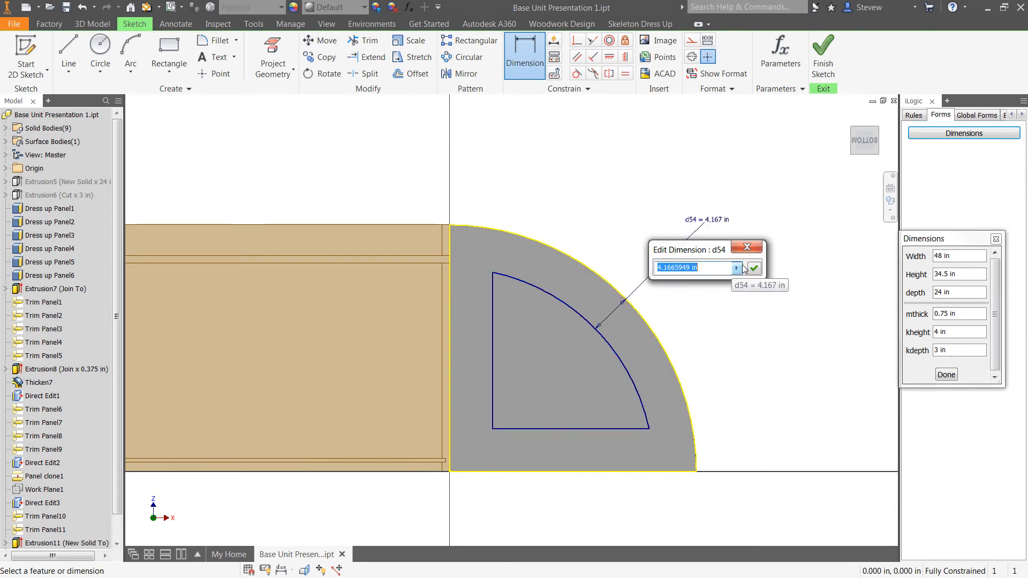
click(737, 267)
click(772, 310)
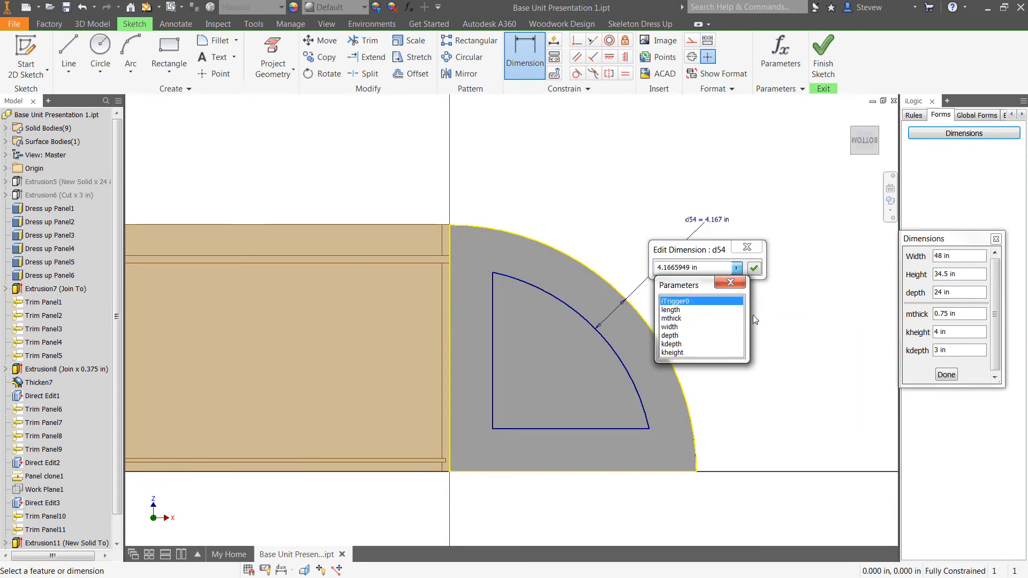
click(671, 345)
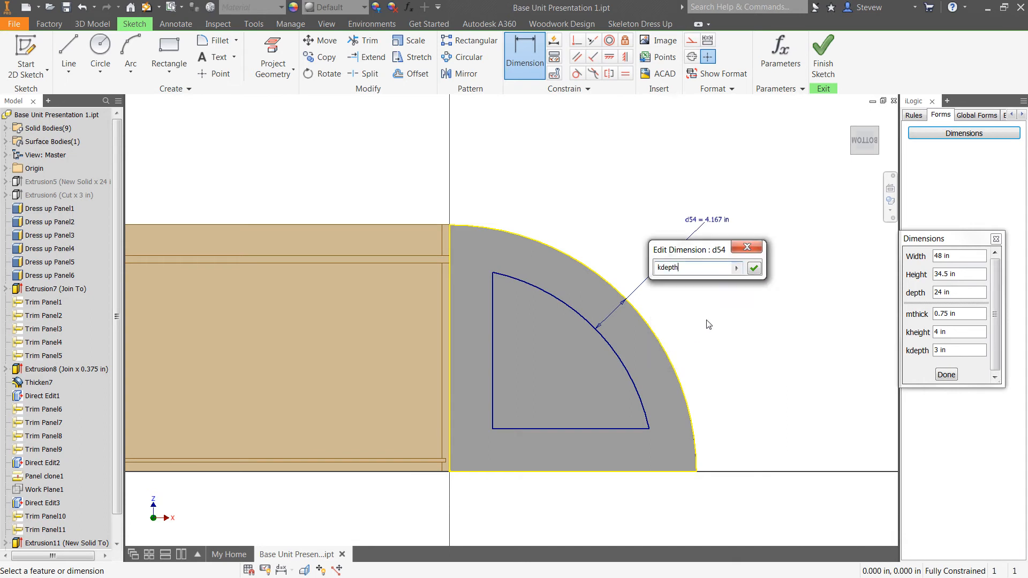
click(754, 268)
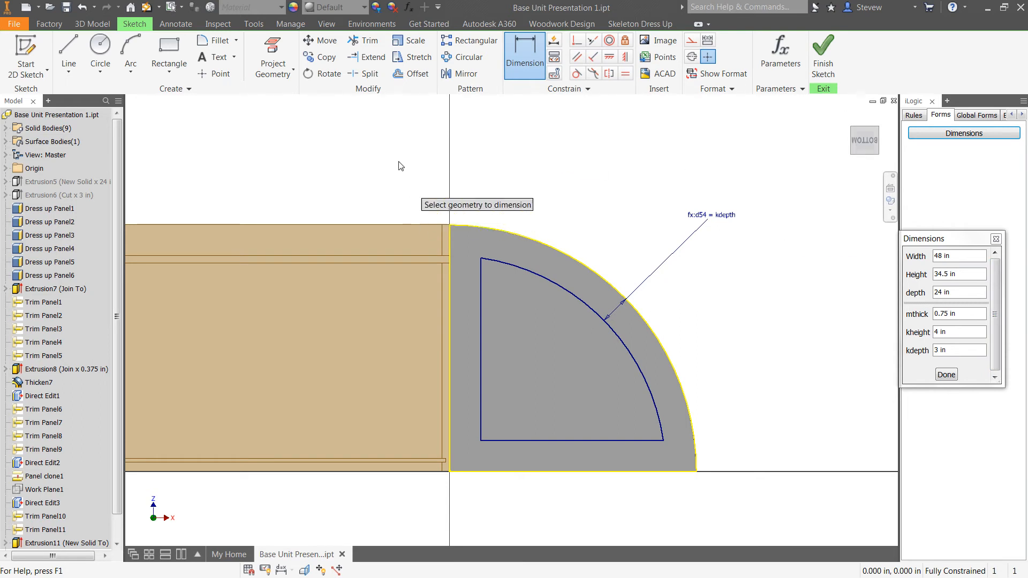
Extend both ends of the offset arc to the straight edges of the quarter-round face.
click(368, 57)
click(511, 265)
click(663, 419)
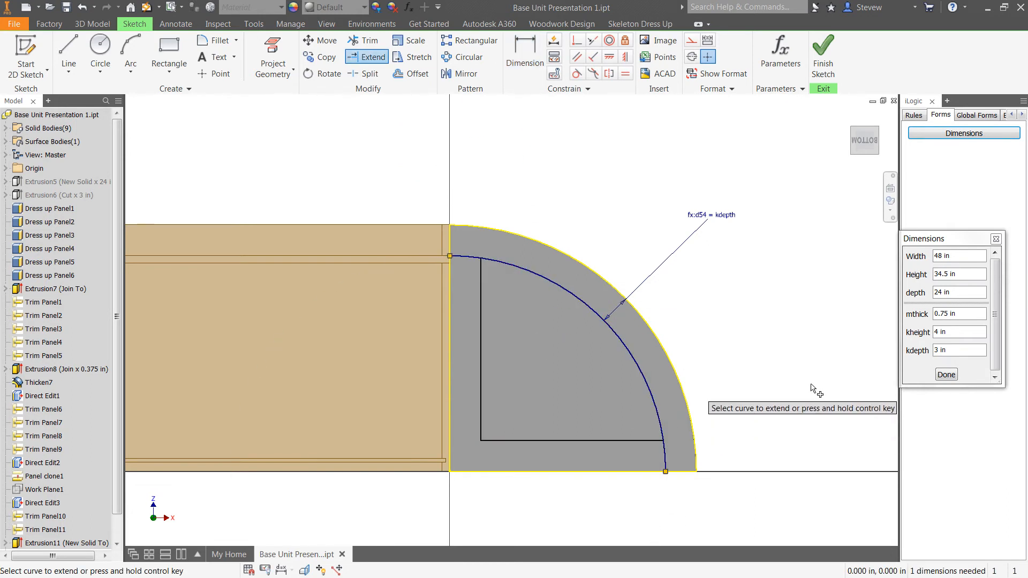
Cut the band between the two arcs with Extrude, using the To extent up to the underside of the cabinet's bottom panel.
middle_drag(799, 330, 884, 282)
mouse_move(707, 284)
shift+middle_down()
mouse_move(632, 299)
mouse_move(625, 317)
shift+middle_up()
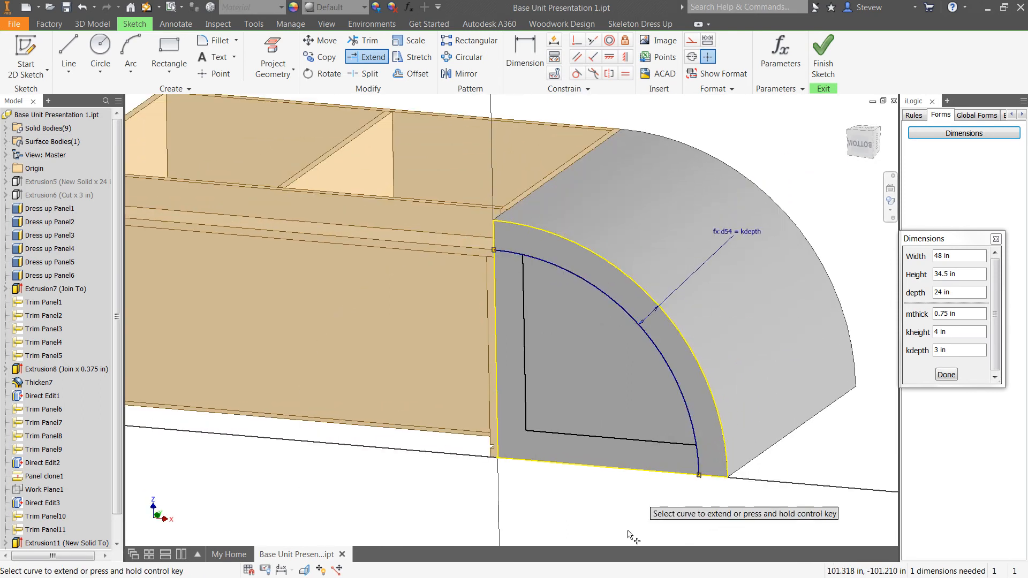
key(e)
click(557, 252)
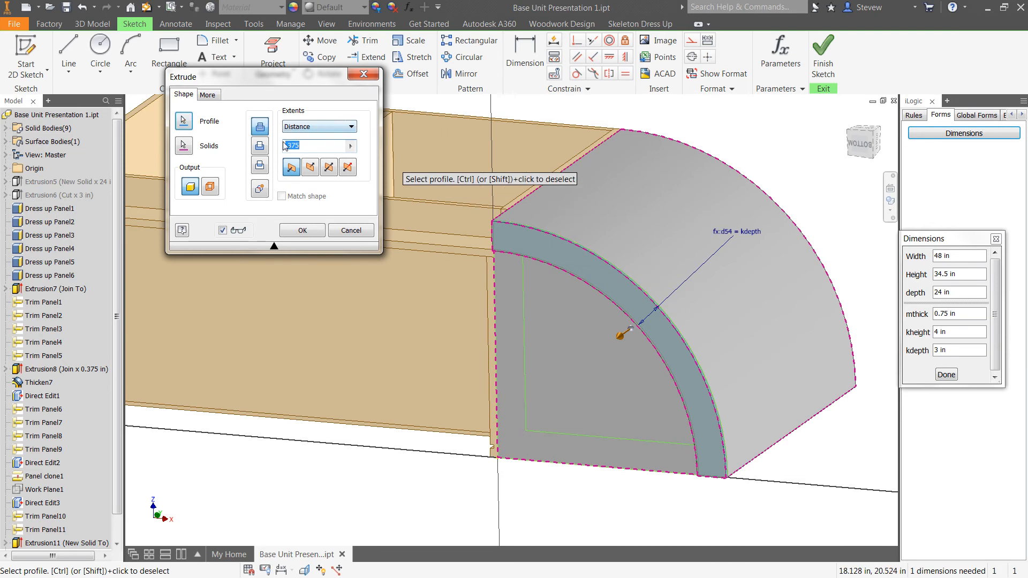
click(261, 151)
click(316, 126)
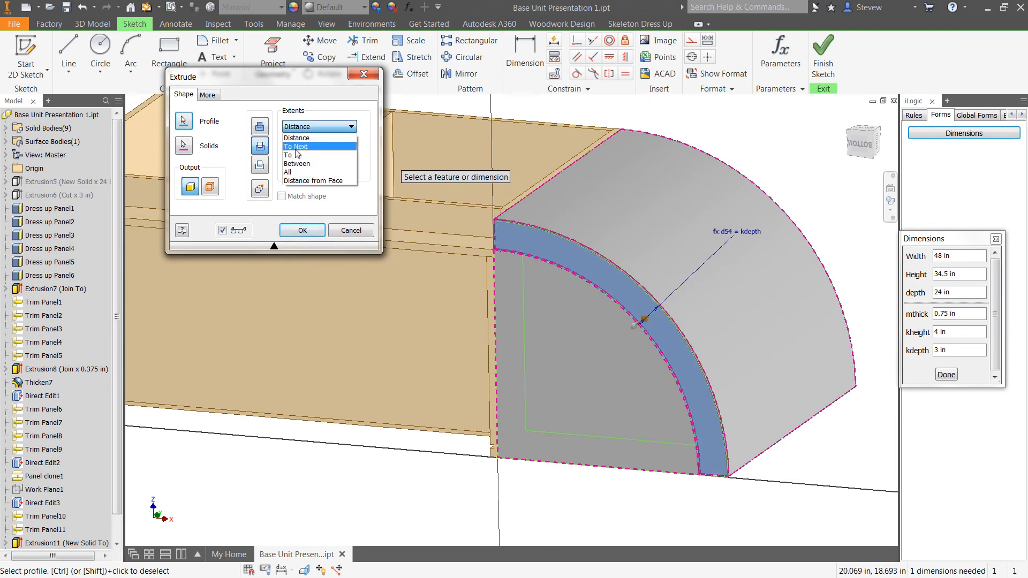
click(296, 155)
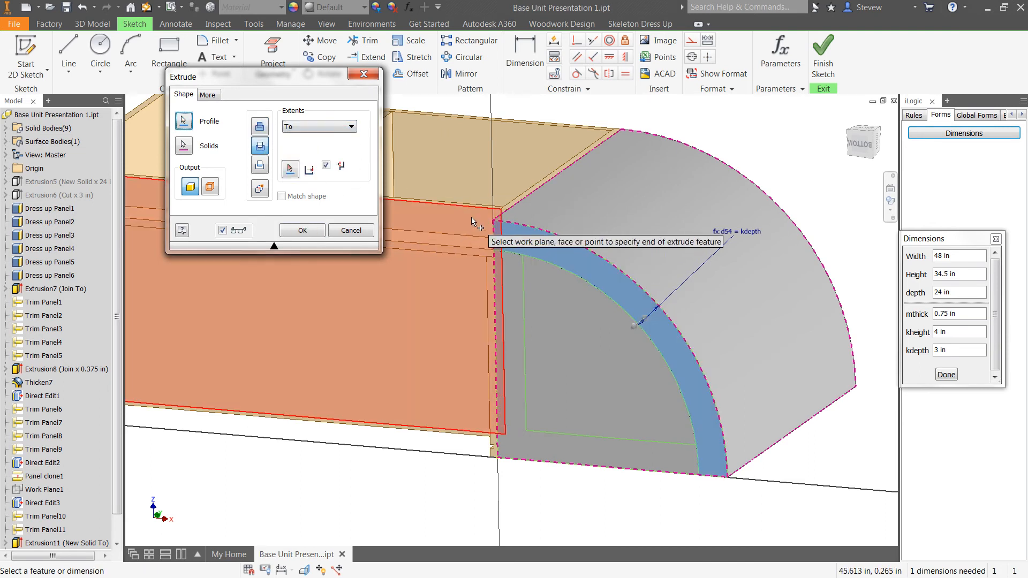
click(471, 217)
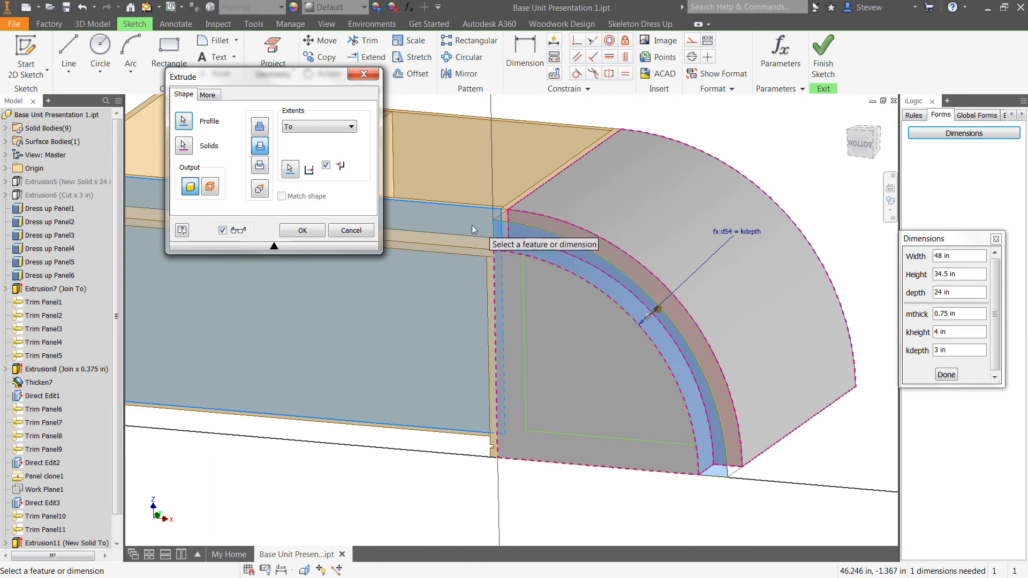
click(302, 230)
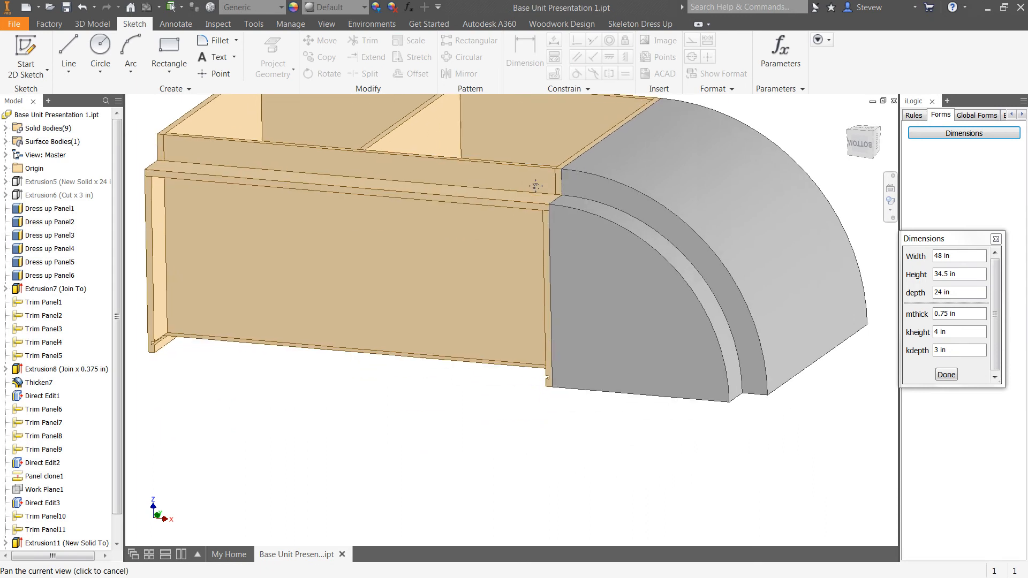
Test the end unit's link by setting the cabinet depth to 20 in and returning it to 24 in.
shift+middle_drag(543, 191, 466, 405)
scroll(466, 404, up, 3)
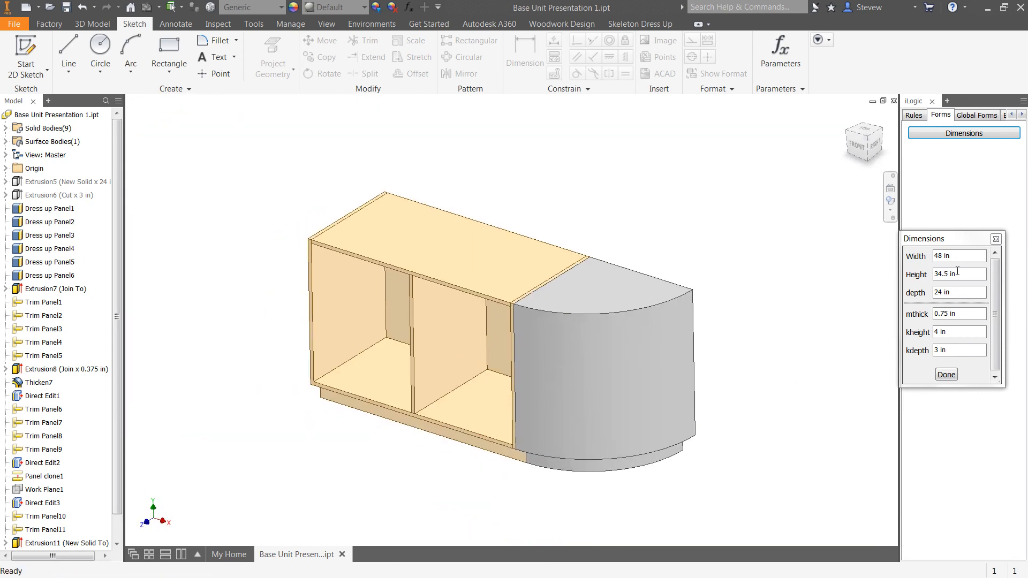
click(958, 293)
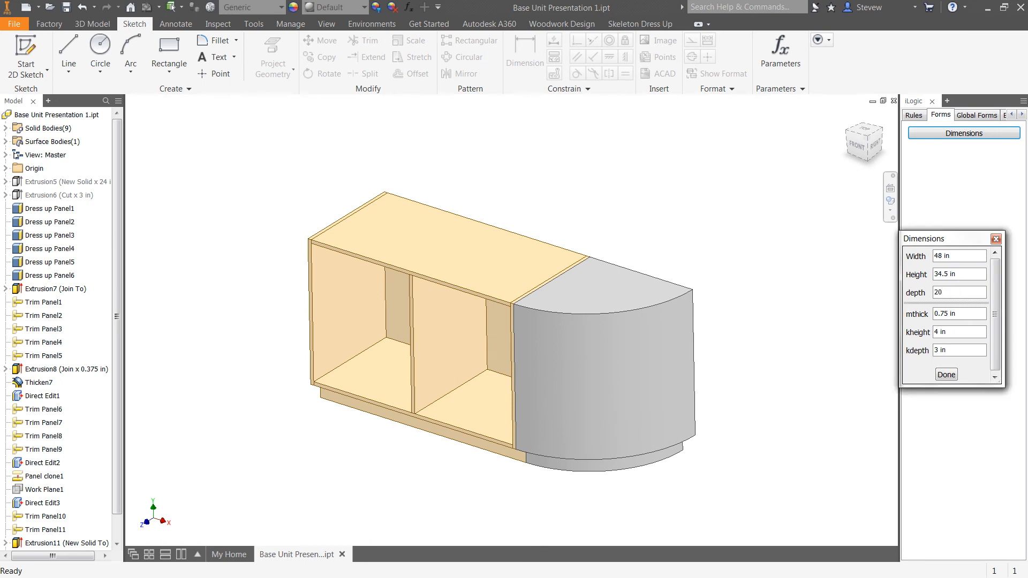
text(20)
key(Tab)
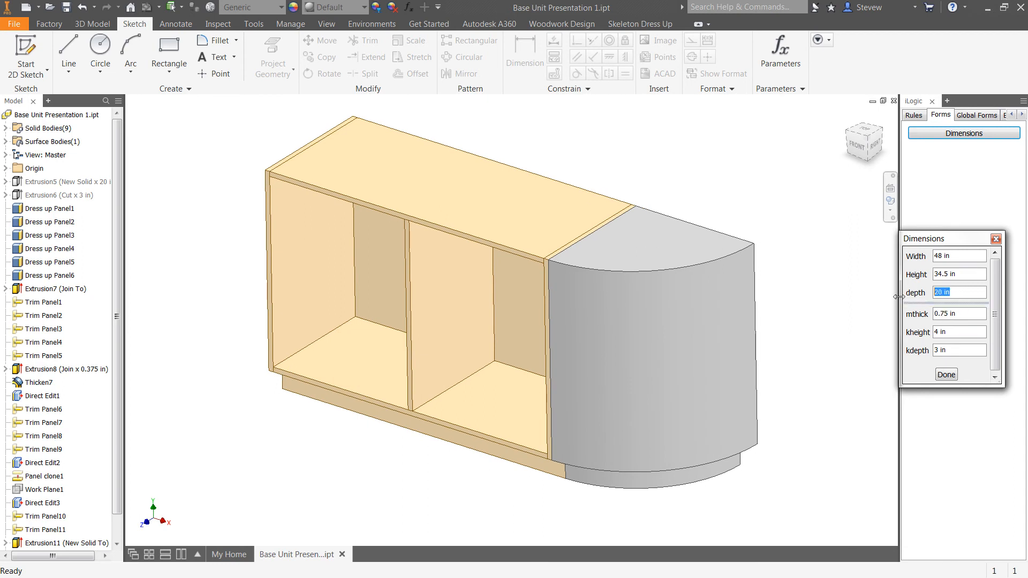
key(Tab)
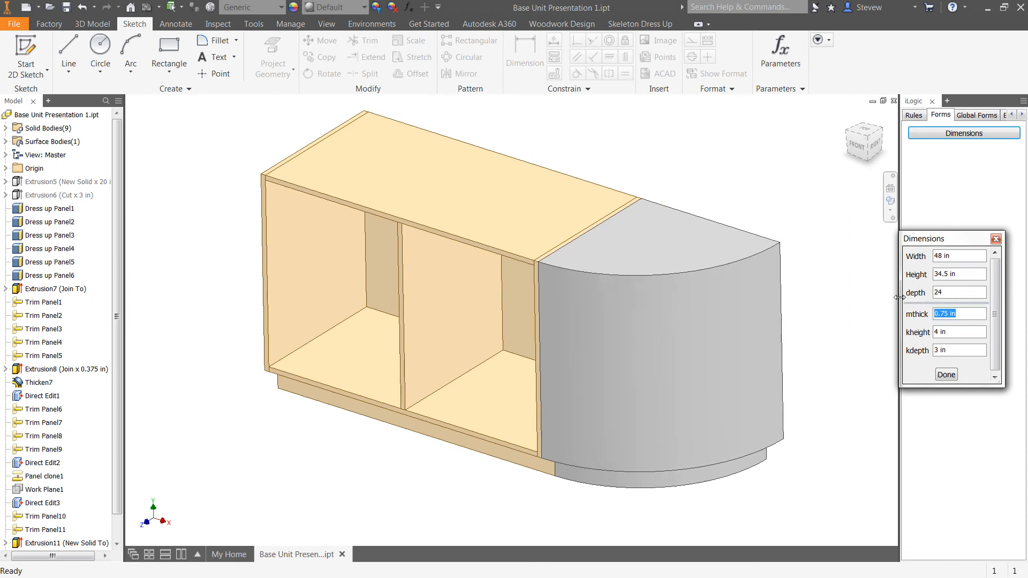
Start a sketch on the rear face of the cabinet's back panel and draw a long rectangle near its upper edge.
key(F4)
drag(563, 306, 260, 355)
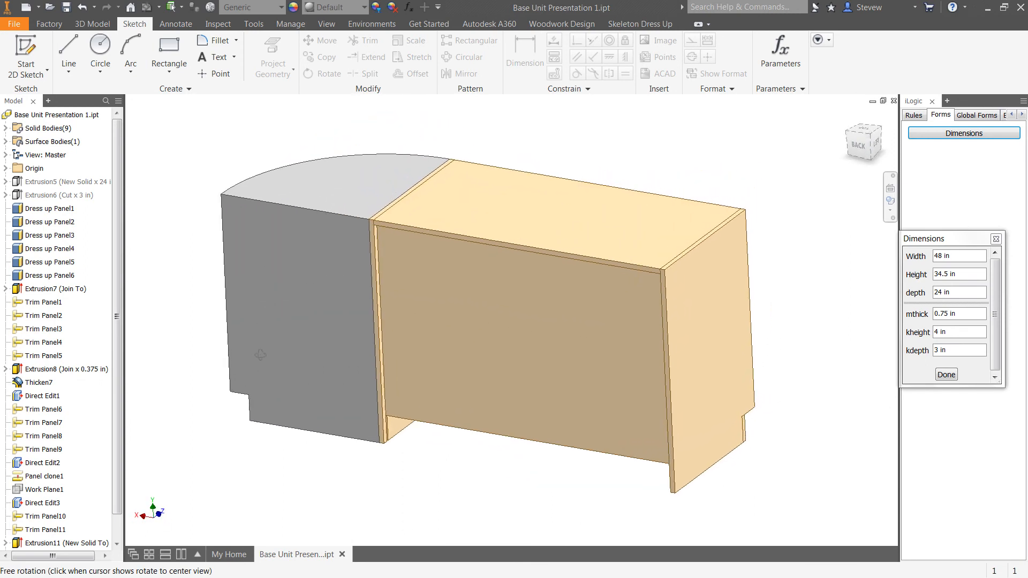
key(Escape)
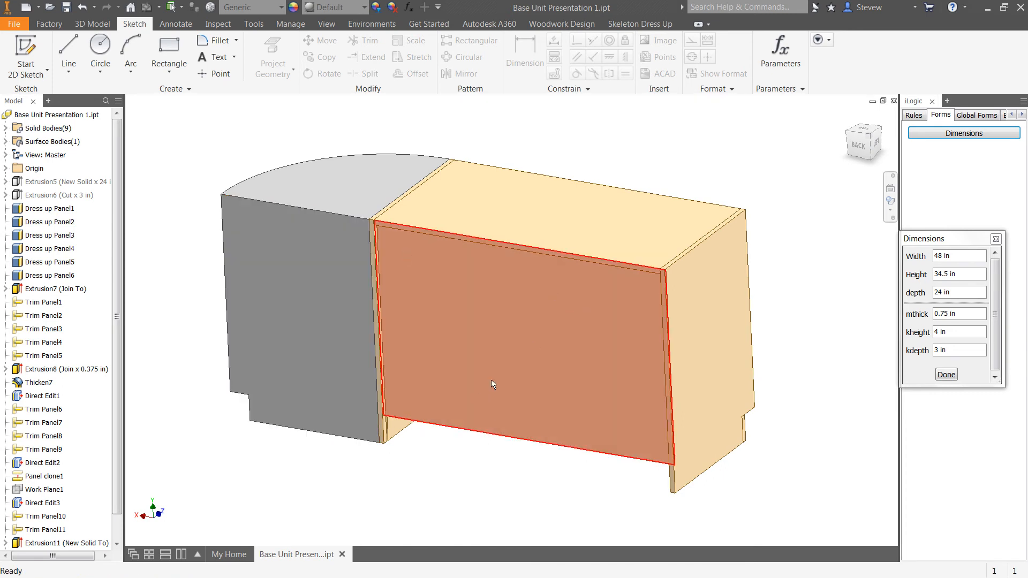
middle_drag(481, 389, 489, 446)
shift+middle_drag(466, 364, 559, 232)
scroll(413, 256, down, 5)
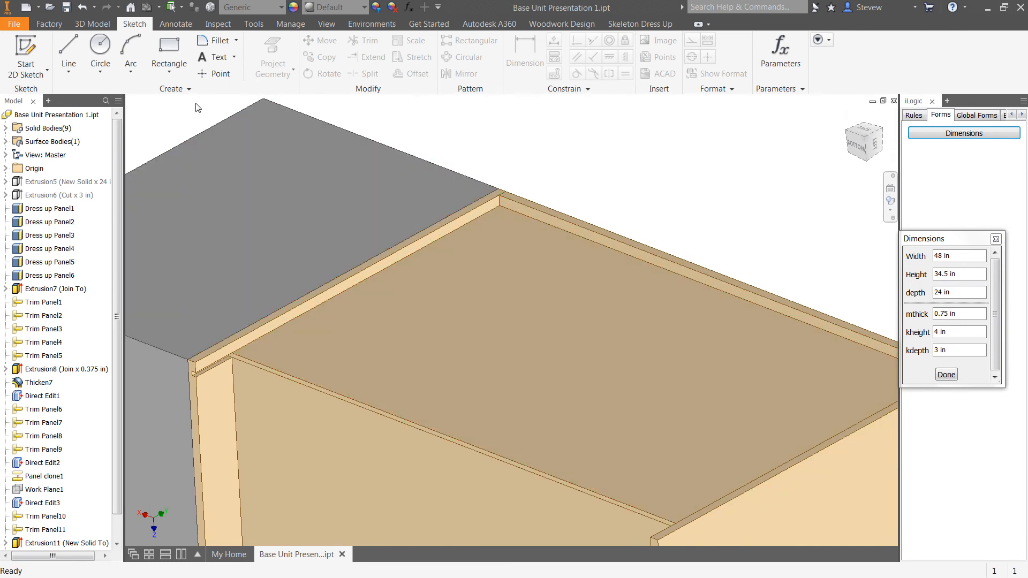
click(26, 56)
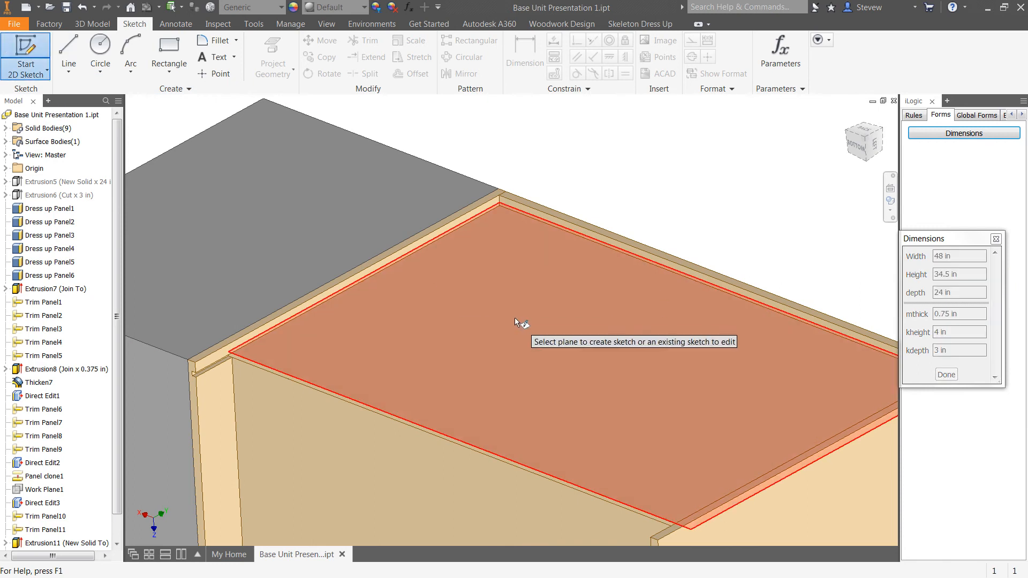
click(516, 323)
click(173, 47)
click(460, 273)
click(721, 455)
middle_drag(704, 490, 717, 433)
Dimension the rectangle's short side and set it to 4 in.
key(d)
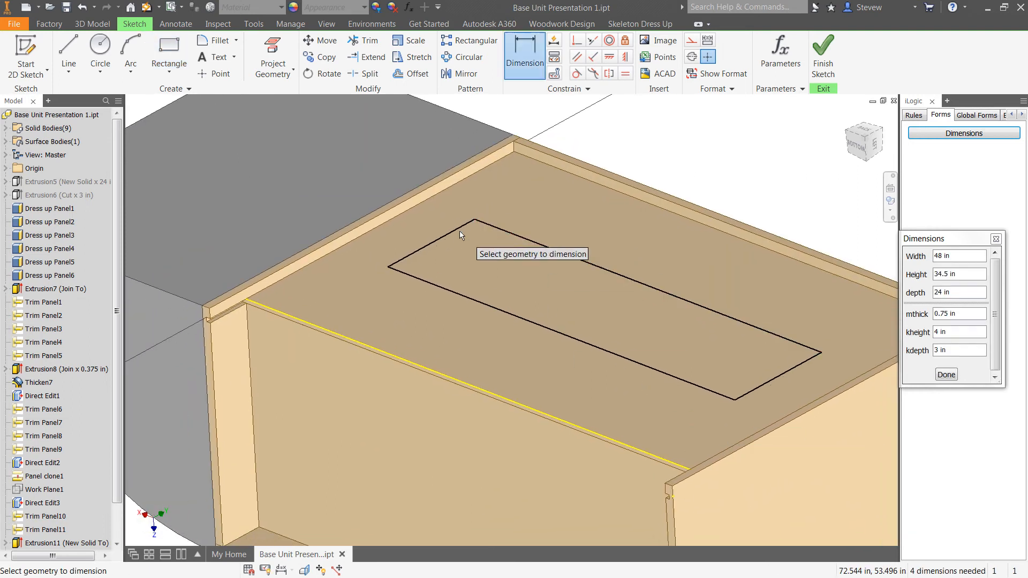
click(443, 237)
click(435, 237)
text(4)
key(Return)
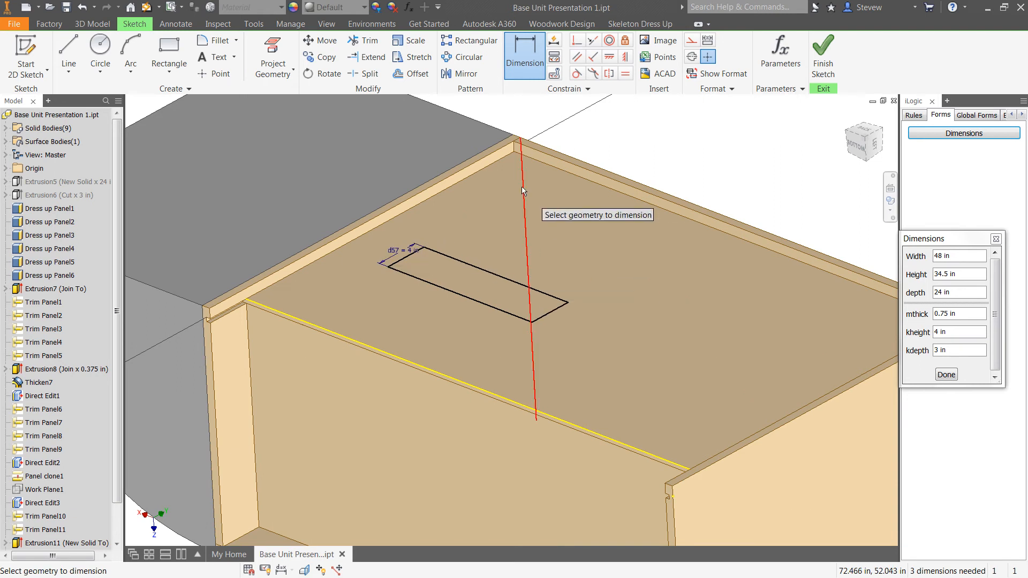
Make the rectangle's upper side and both short sides collinear with the matching edges of the back panel.
click(593, 40)
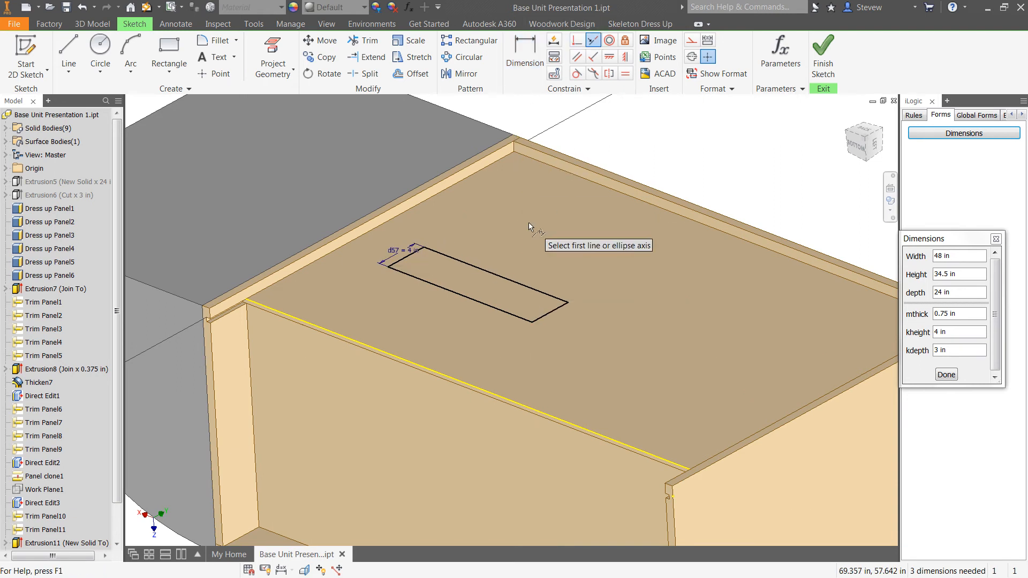
click(510, 283)
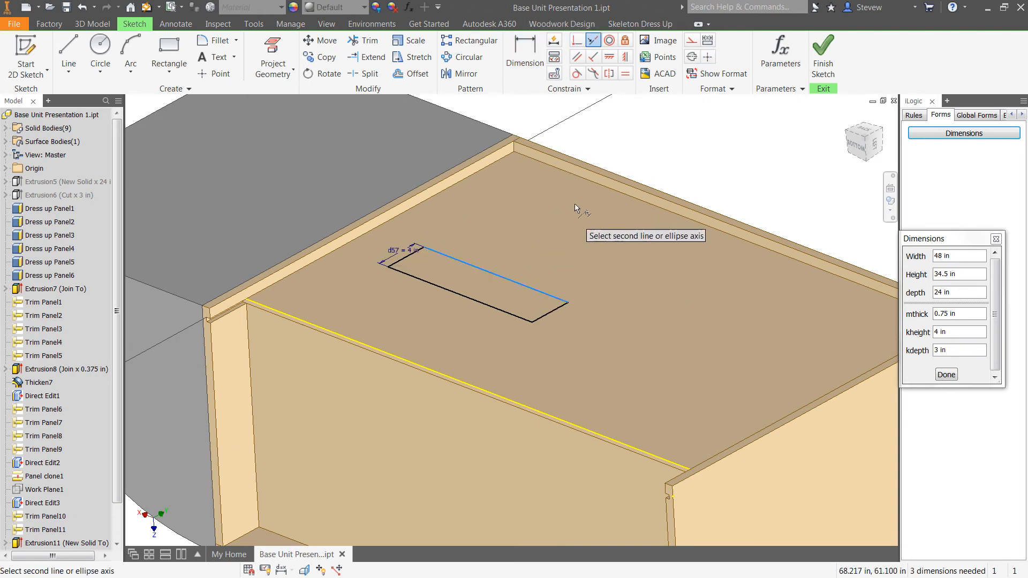
click(592, 181)
click(543, 181)
click(451, 186)
click(690, 236)
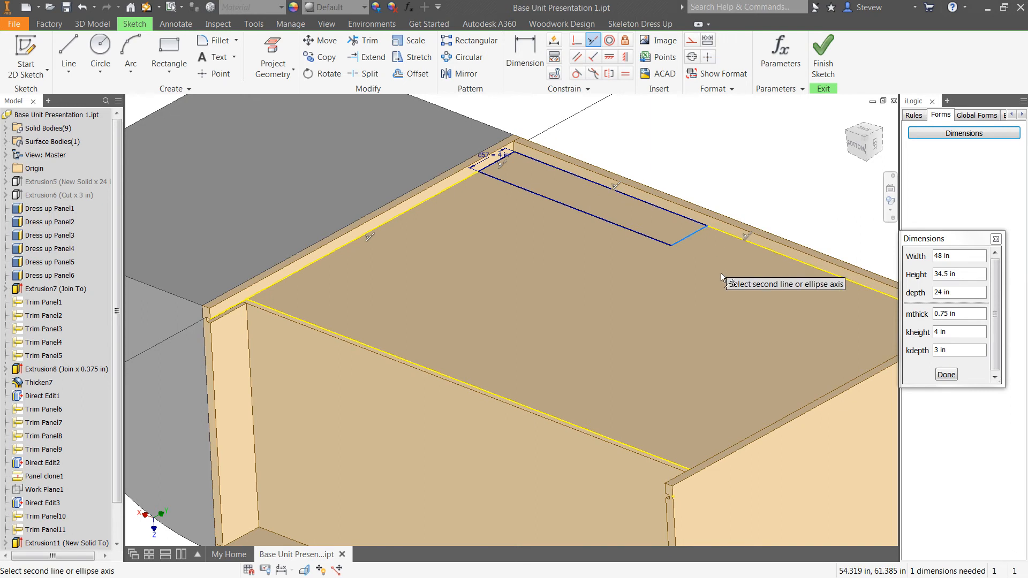
scroll(697, 281, up, 3)
middle_drag(703, 284, 743, 297)
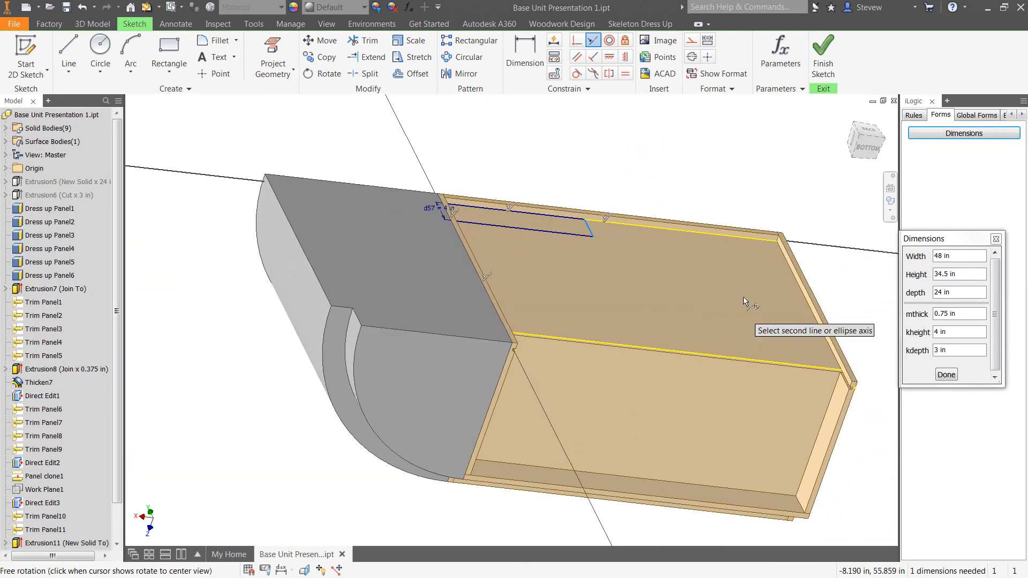
click(782, 261)
Extrude the 4 in strip profile as a new solid behind the back panel, with its distance linked to the mthick parameter.
mouse_move(751, 267)
shift+middle_down()
mouse_move(696, 296)
mouse_move(505, 271)
mouse_move(442, 278)
mouse_move(432, 299)
shift+middle_up()
mouse_move(723, 304)
middle_down()
mouse_move(697, 182)
mouse_move(707, 315)
middle_up()
scroll(609, 206, down, 3)
key(e)
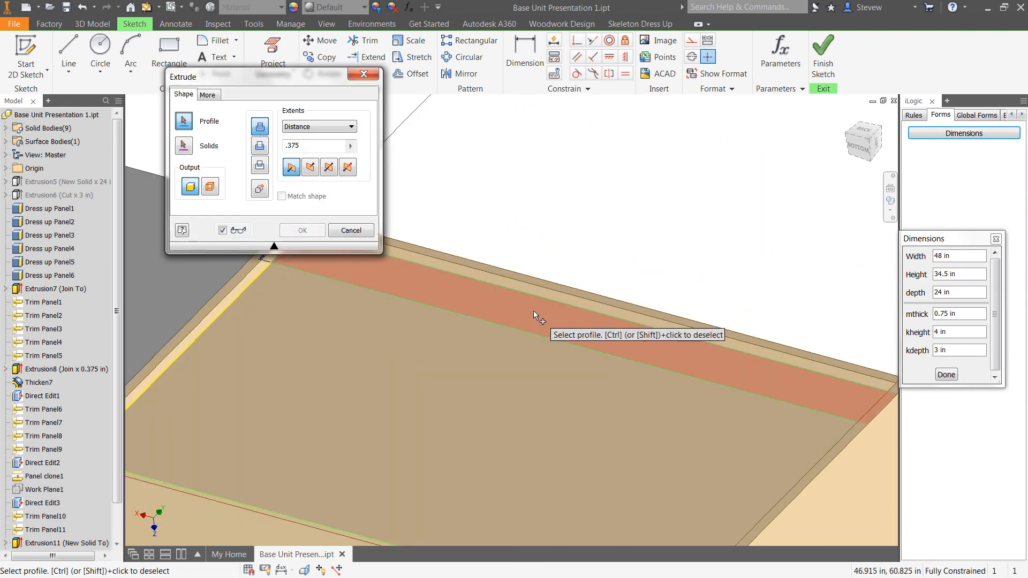
click(534, 317)
middle_drag(547, 313, 687, 303)
click(351, 148)
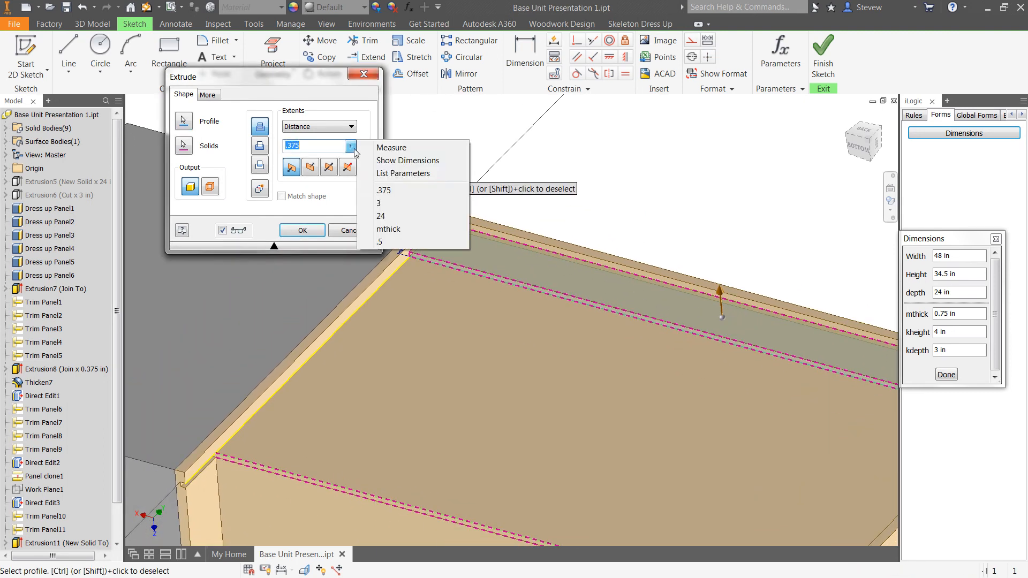
click(403, 173)
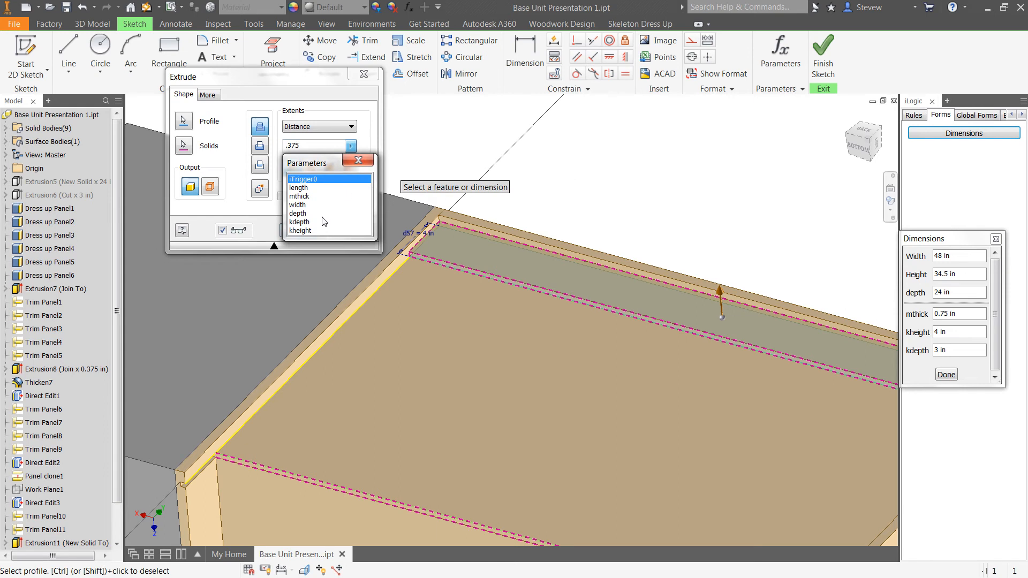
click(300, 196)
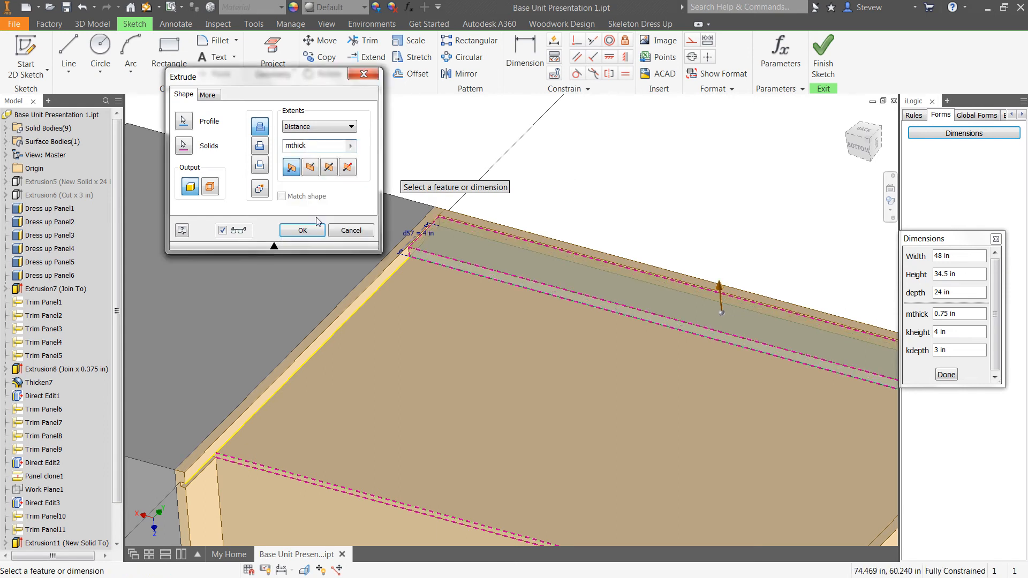
click(261, 190)
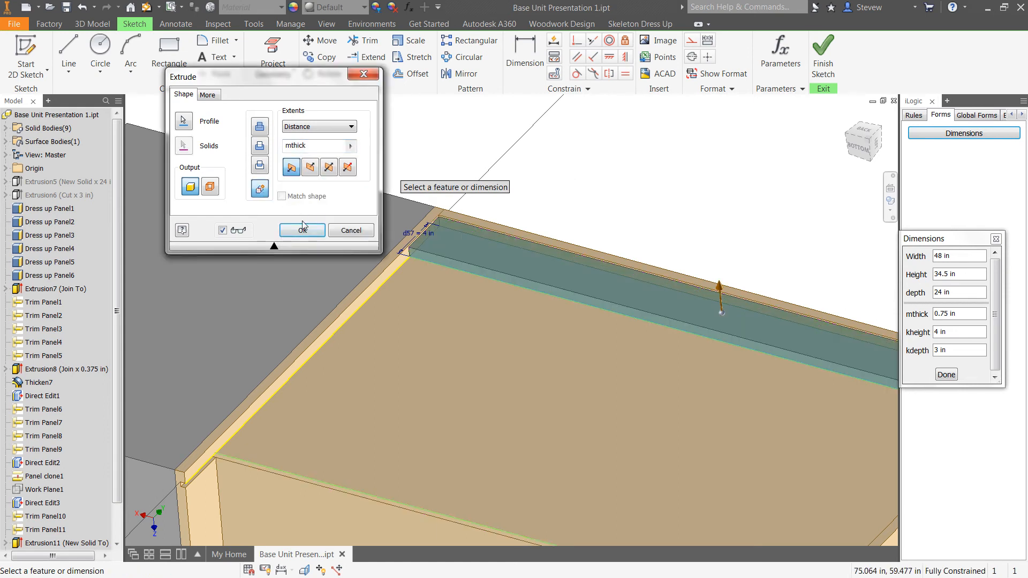
click(305, 232)
Chamfer the strip's long lower edge where it meets the back panel, with the distance linked to the mthick parameter.
middle_drag(547, 276, 493, 395)
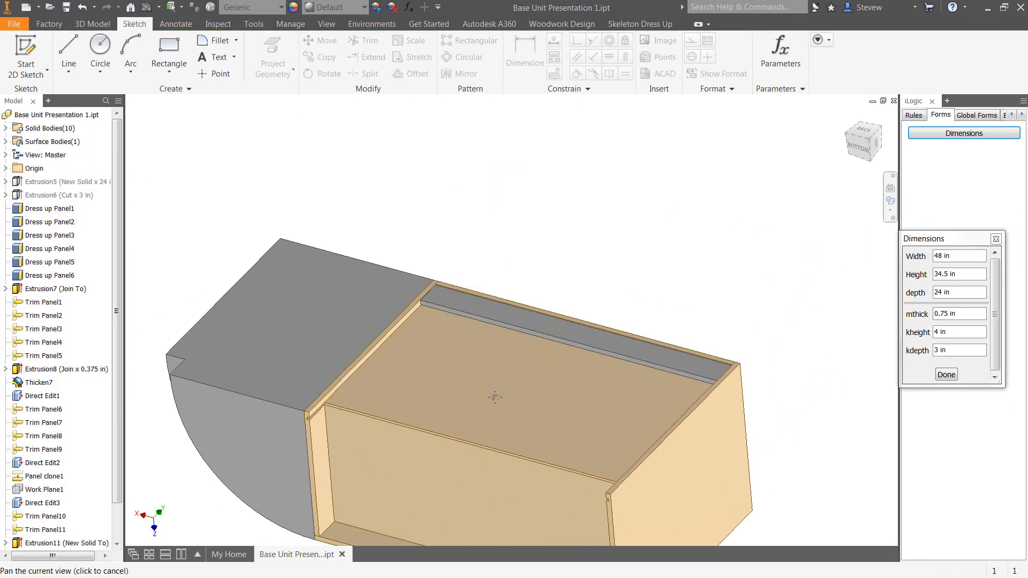
scroll(457, 299, down, 3)
scroll(407, 319, down, 2)
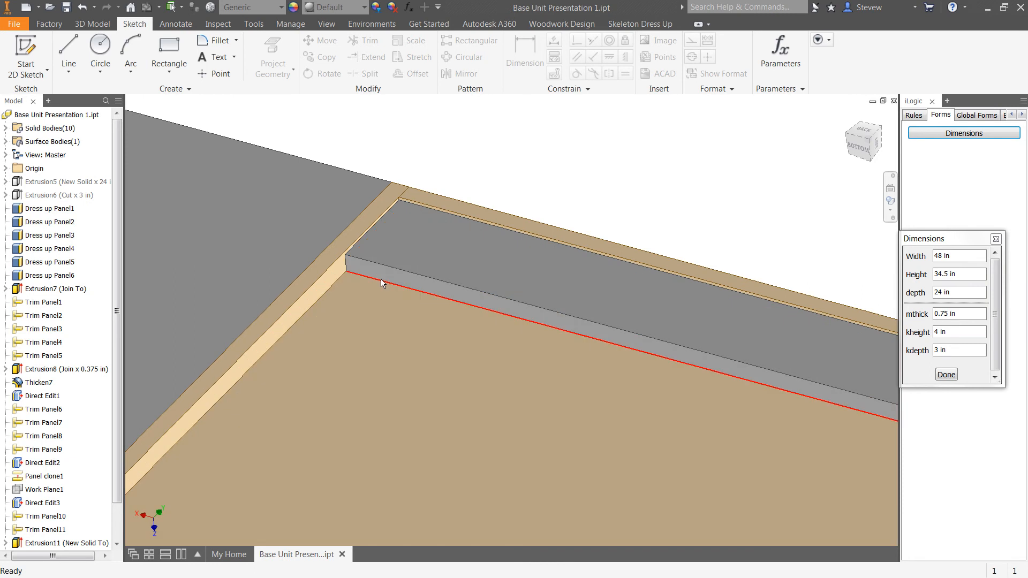
click(381, 279)
key(ctrl+shift+k)
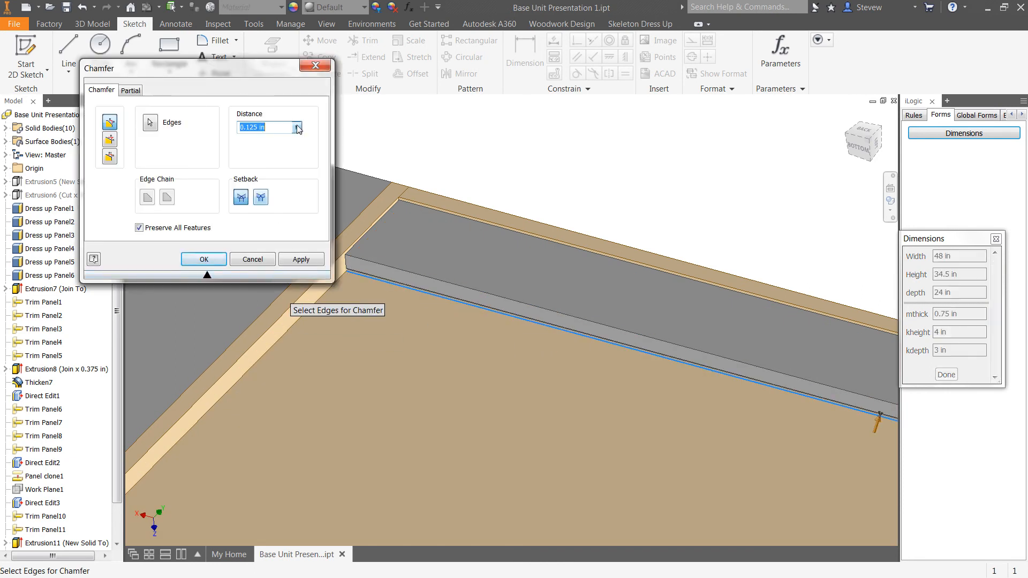
click(297, 128)
click(328, 157)
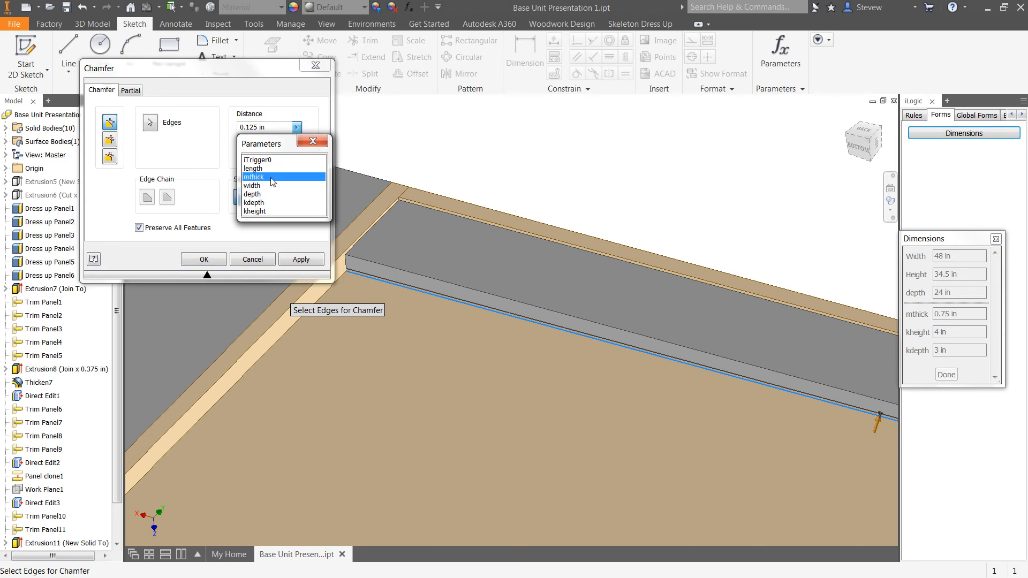
click(256, 177)
click(214, 260)
middle_click(213, 257)
middle_click(213, 257)
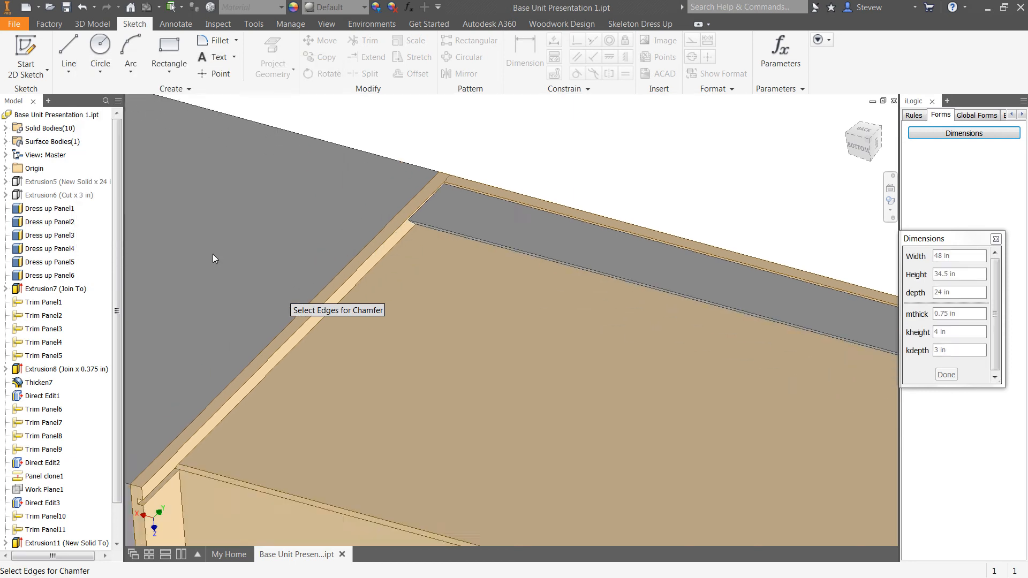
middle_drag(792, 229, 797, 210)
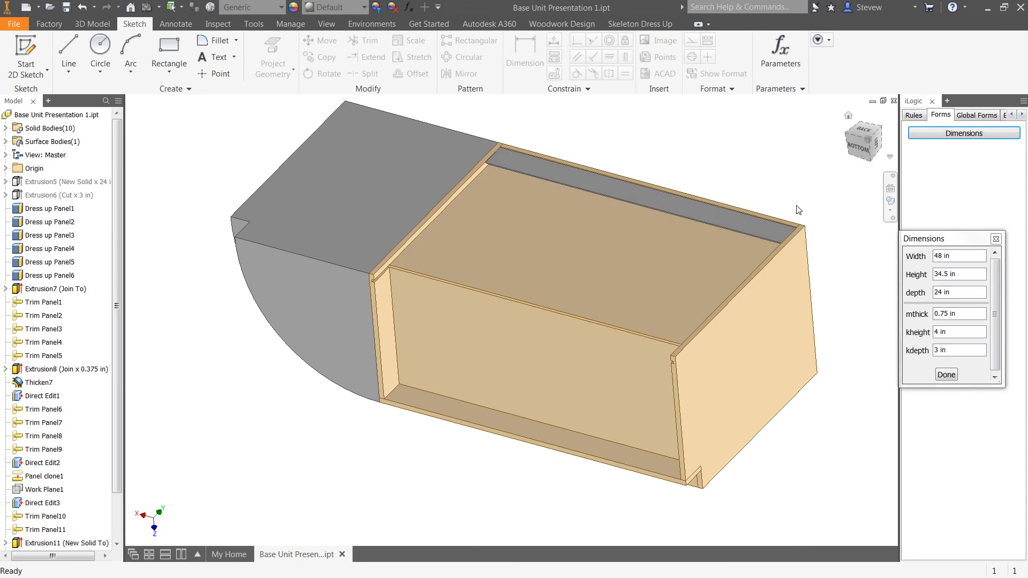
Display the cabinet as a wireframe in an upright left view and examine how the panels join at the upper back corner.
click(878, 147)
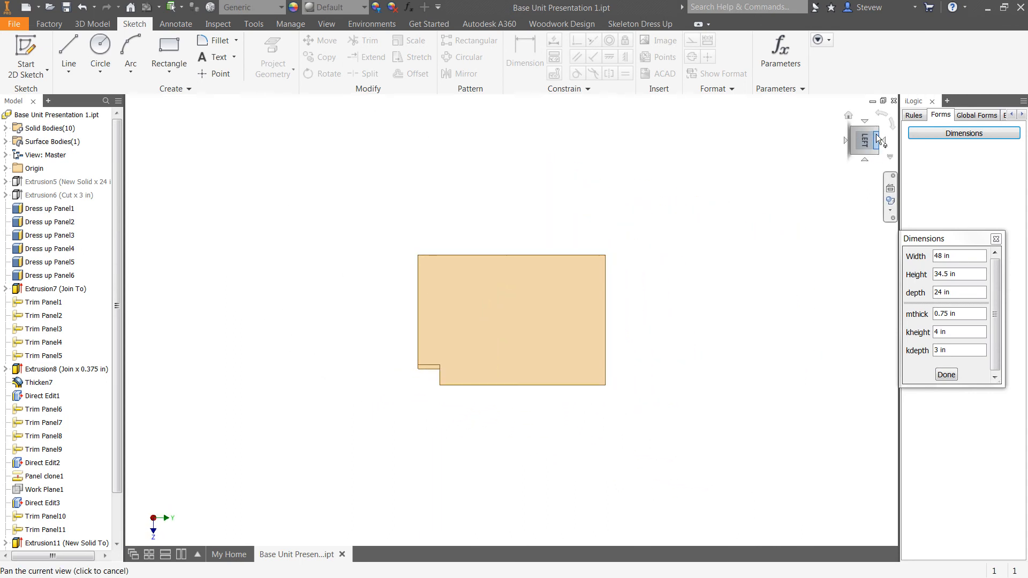
click(881, 116)
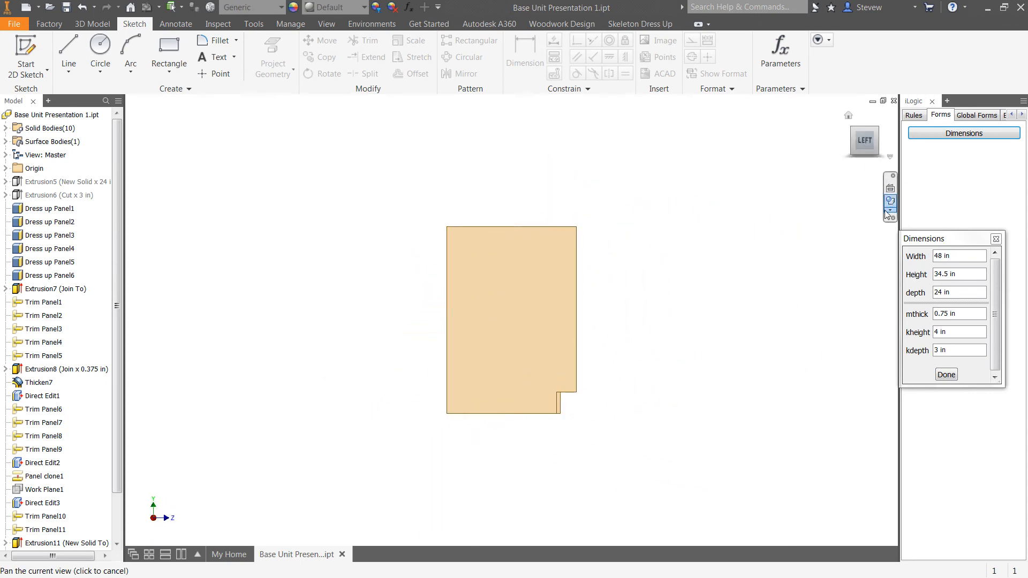
click(891, 213)
click(790, 273)
scroll(556, 284, down, 8)
middle_drag(457, 325, 504, 338)
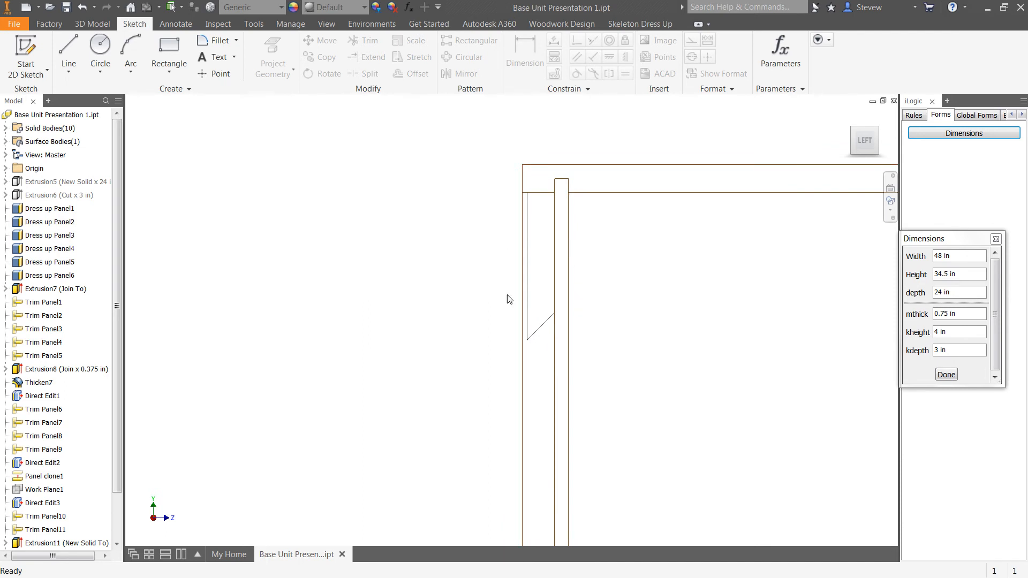
scroll(482, 171, down, 5)
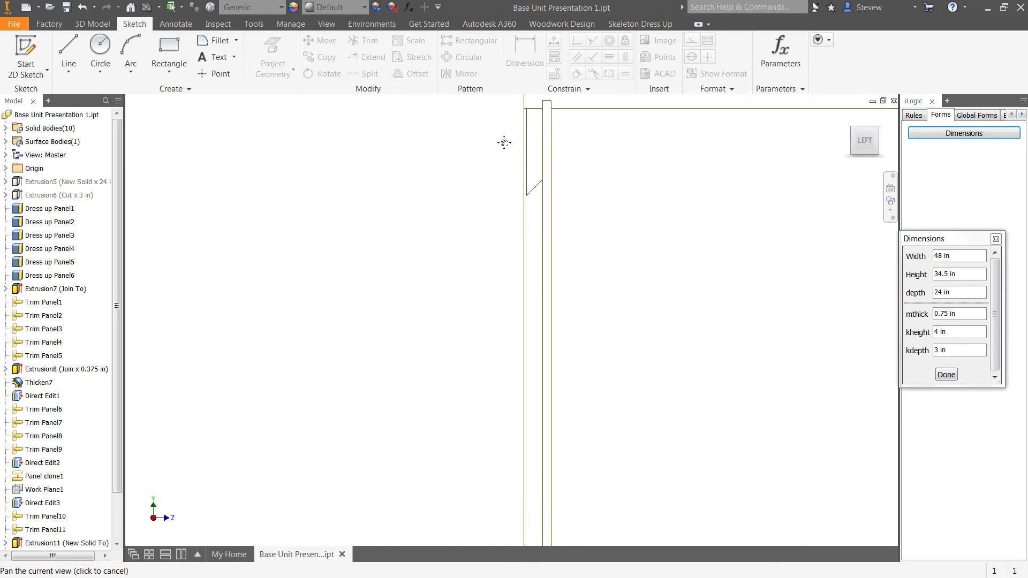
middle_drag(498, 210, 499, 128)
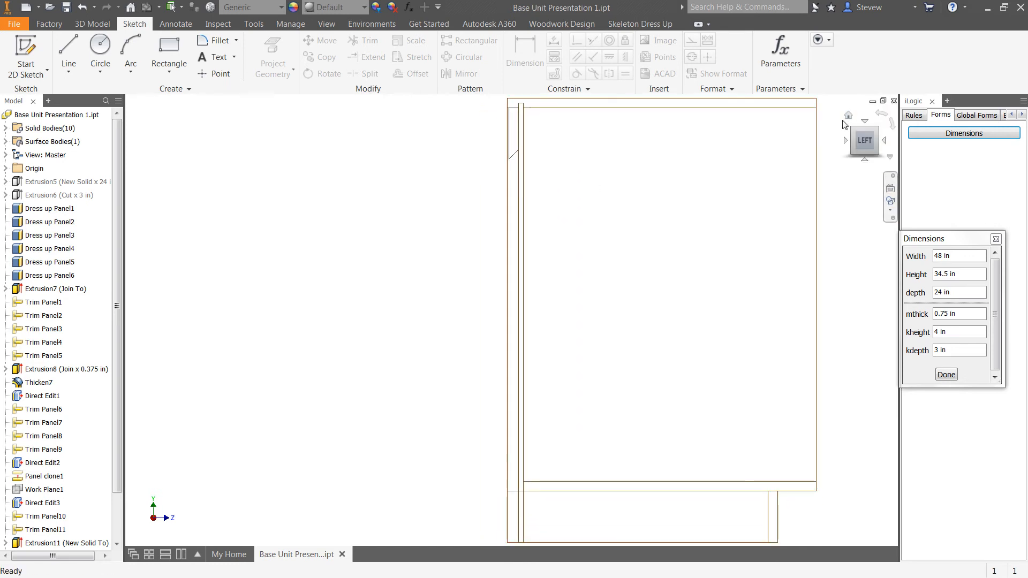
Return to the home view and set the visual style to Shaded with edges to see the whole cabinet.
click(848, 116)
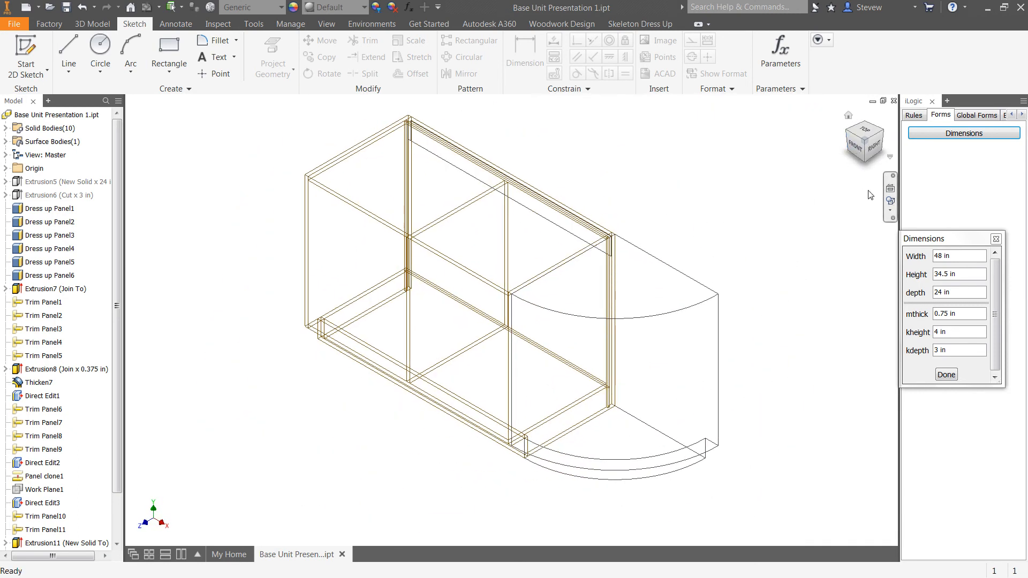
click(889, 213)
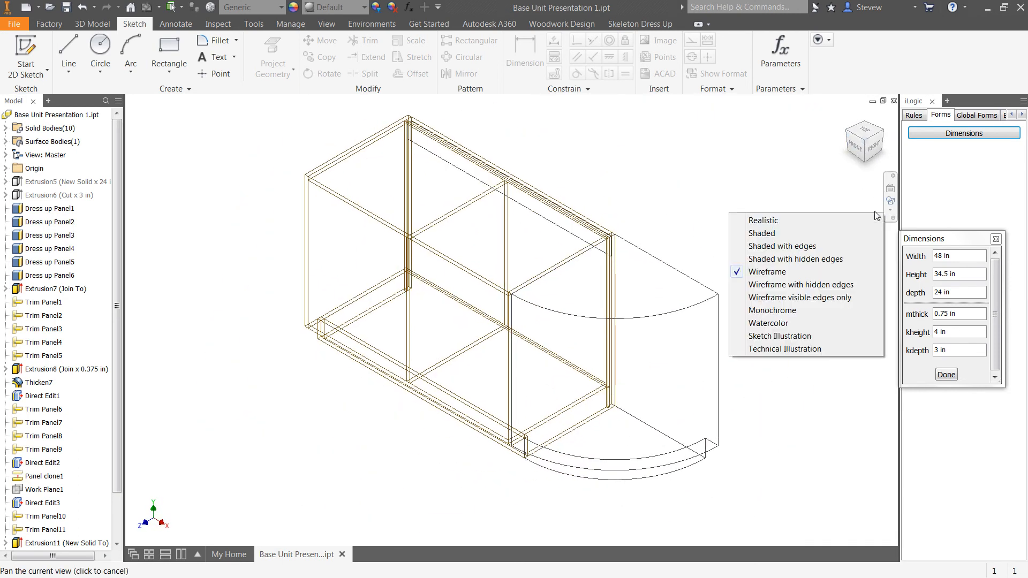
click(785, 247)
middle_drag(676, 295, 738, 305)
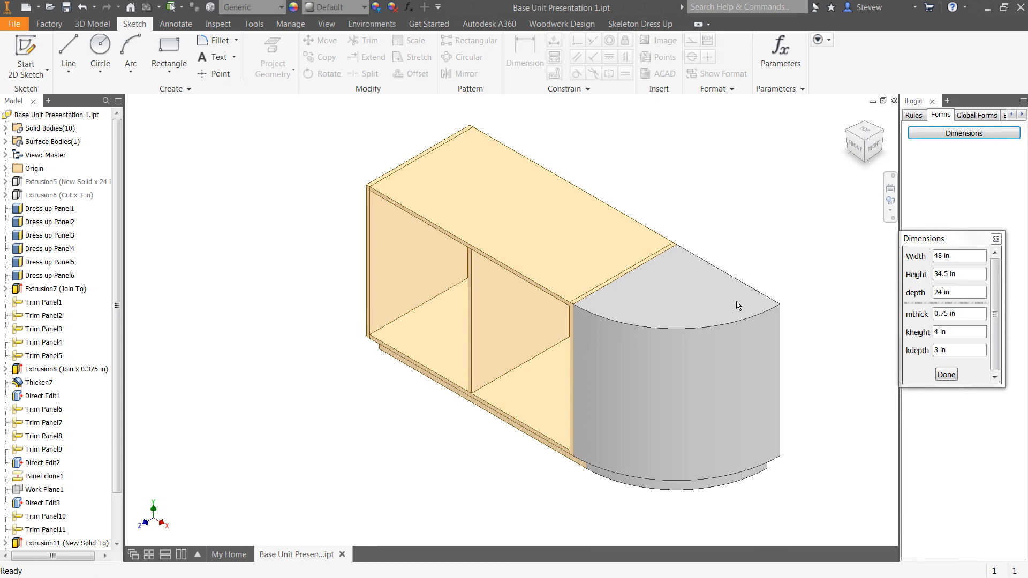
mouse_move(625, 299)
shift+middle_down()
mouse_move(625, 168)
mouse_move(635, 200)
mouse_move(635, 180)
mouse_move(634, 262)
mouse_move(612, 311)
mouse_move(624, 314)
shift+middle_up()
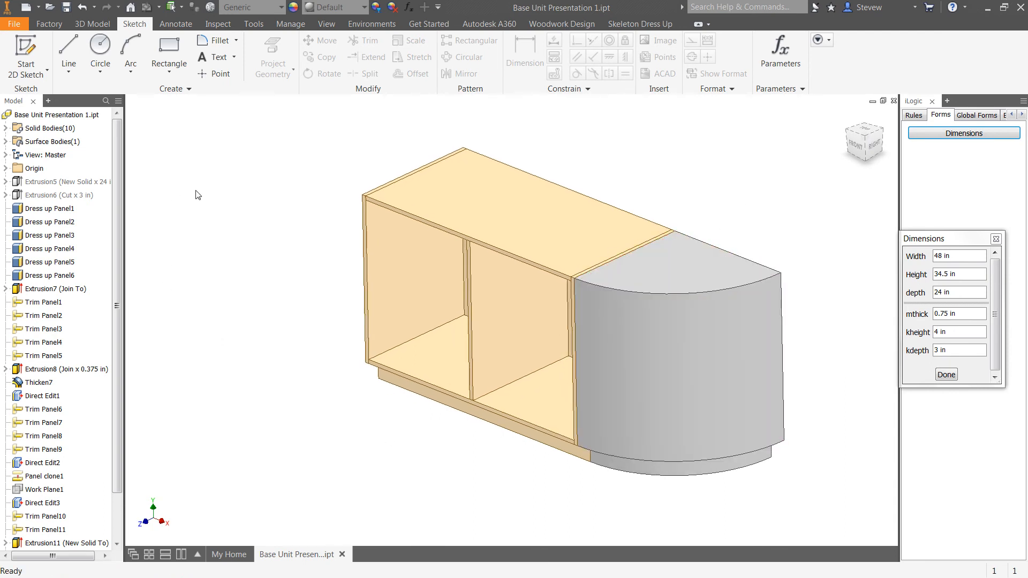
Start Dress Up on the rounded end body with all faces selected, leaving out the lowest face under the kick.
click(636, 25)
click(27, 53)
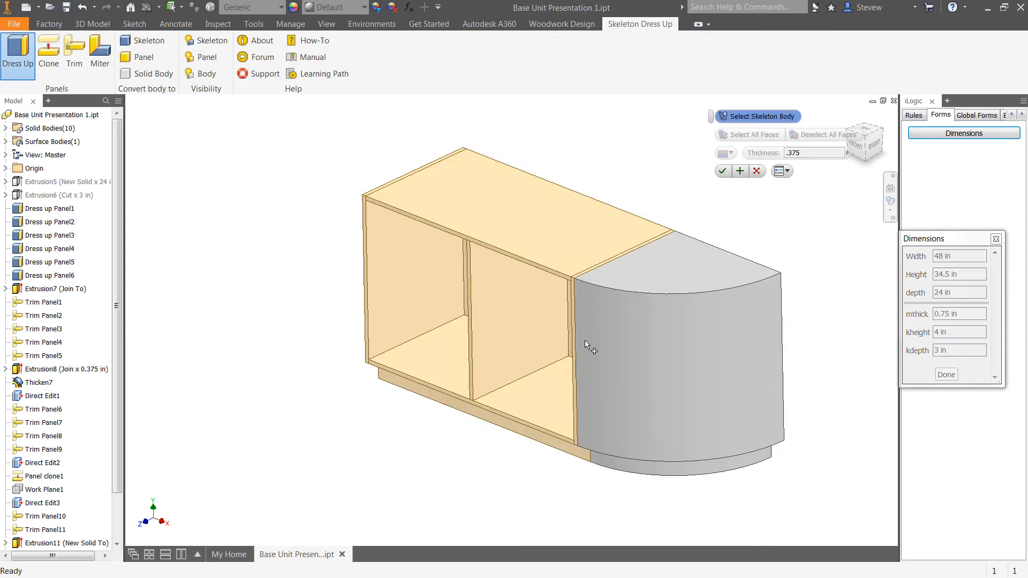
click(654, 349)
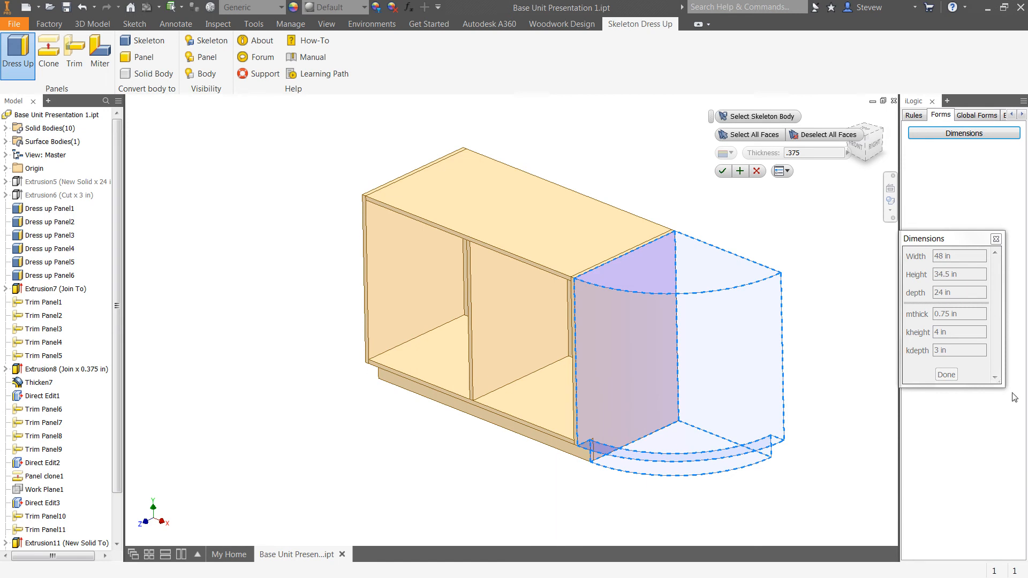
click(764, 138)
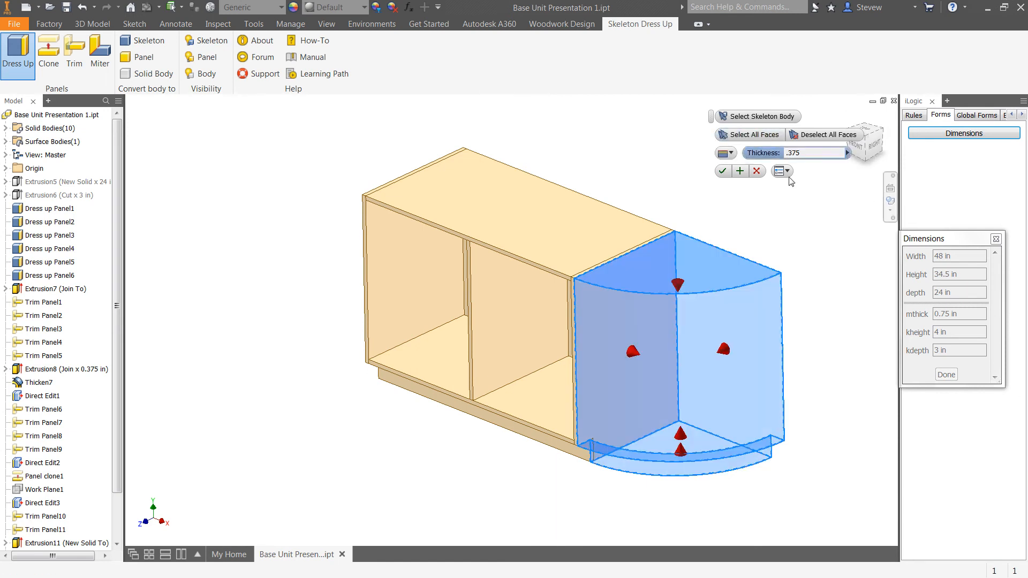
key(F4)
drag(519, 355, 505, 207)
middle_drag(802, 427, 774, 485)
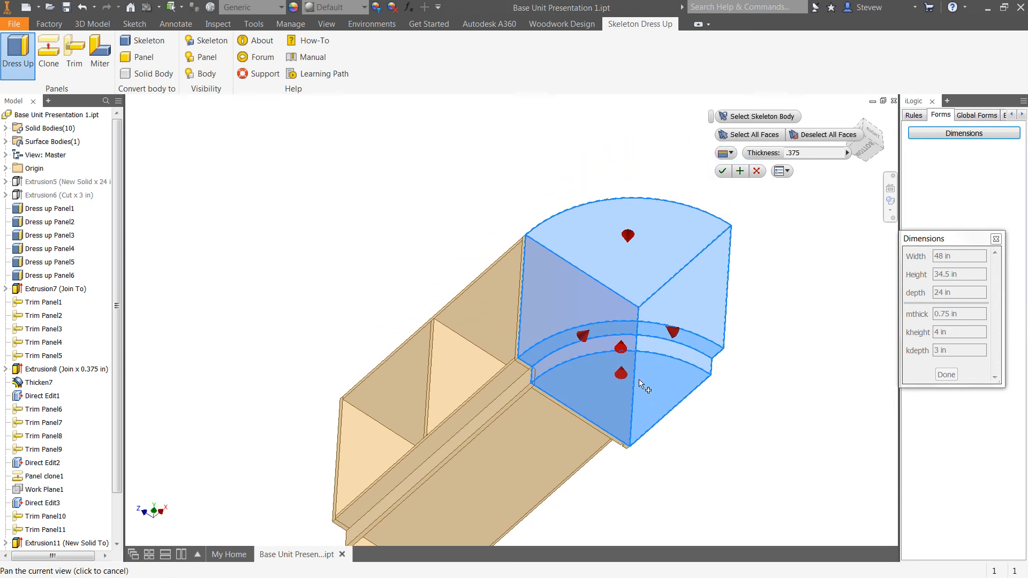
click(645, 396)
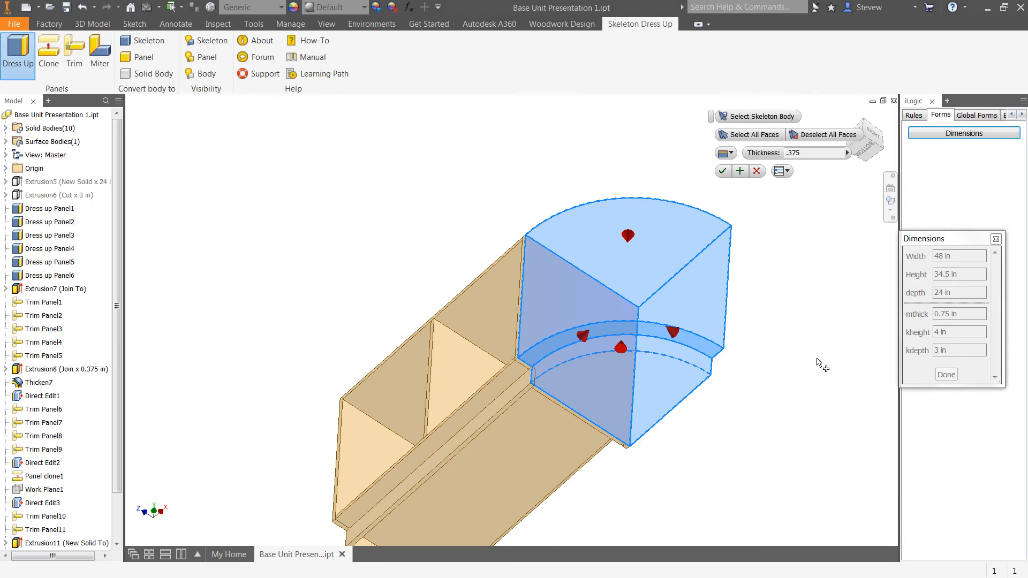
Set the panel thickness to the mthick parameter, create the rounded end's panels, and close Dress Up.
click(847, 153)
click(883, 186)
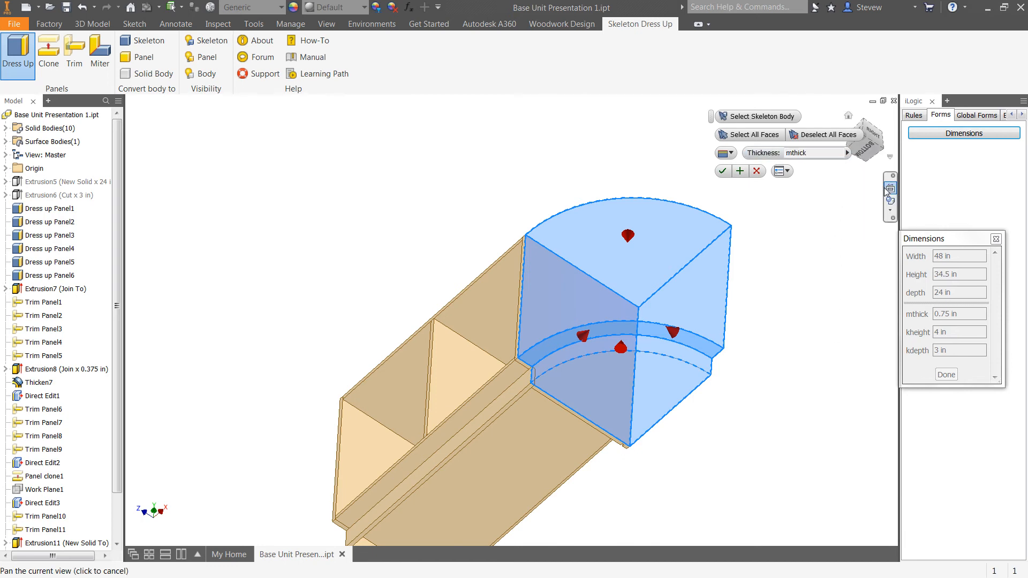
shift+middle_drag(743, 375, 611, 486)
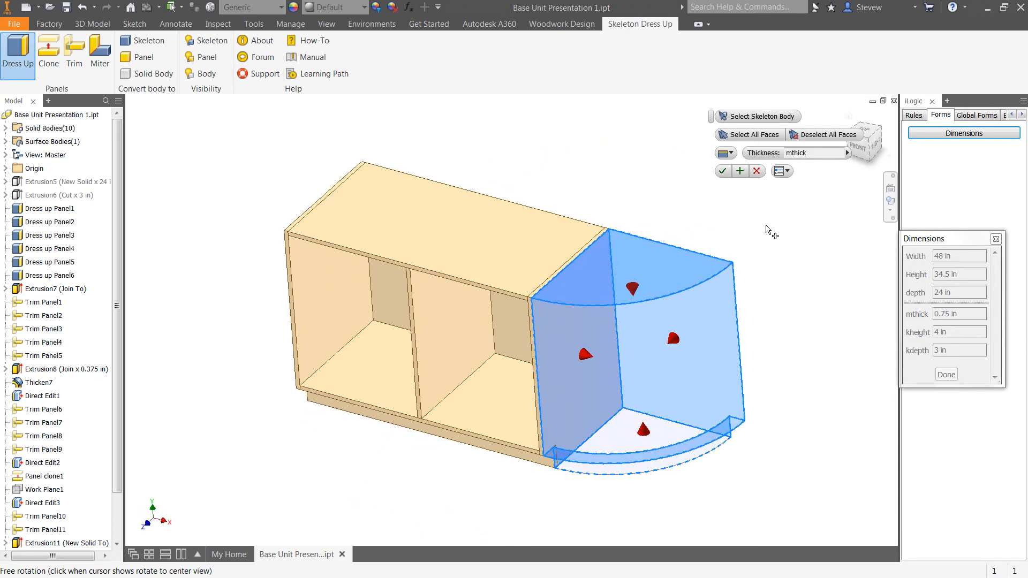
click(742, 172)
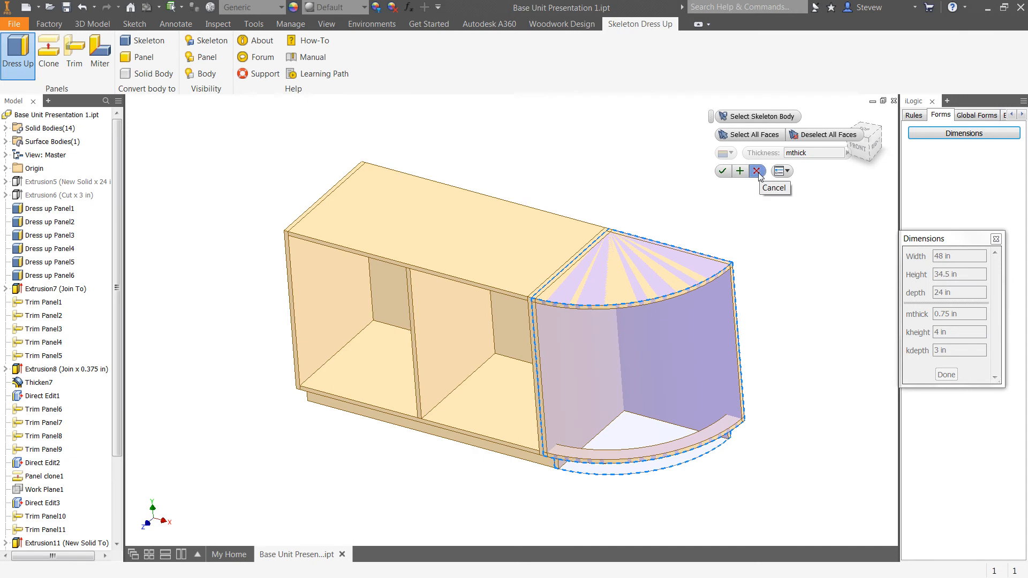
click(756, 172)
List the solid bodies and hide all skeleton bodies with the skeleton visibility command.
middle_drag(759, 367, 783, 407)
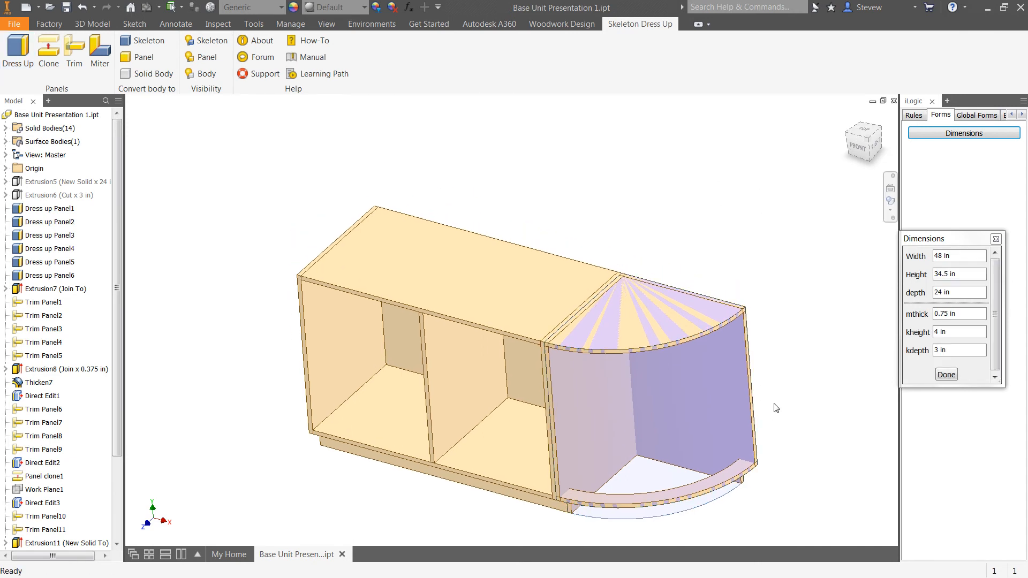
shift+middle_drag(679, 408, 562, 380)
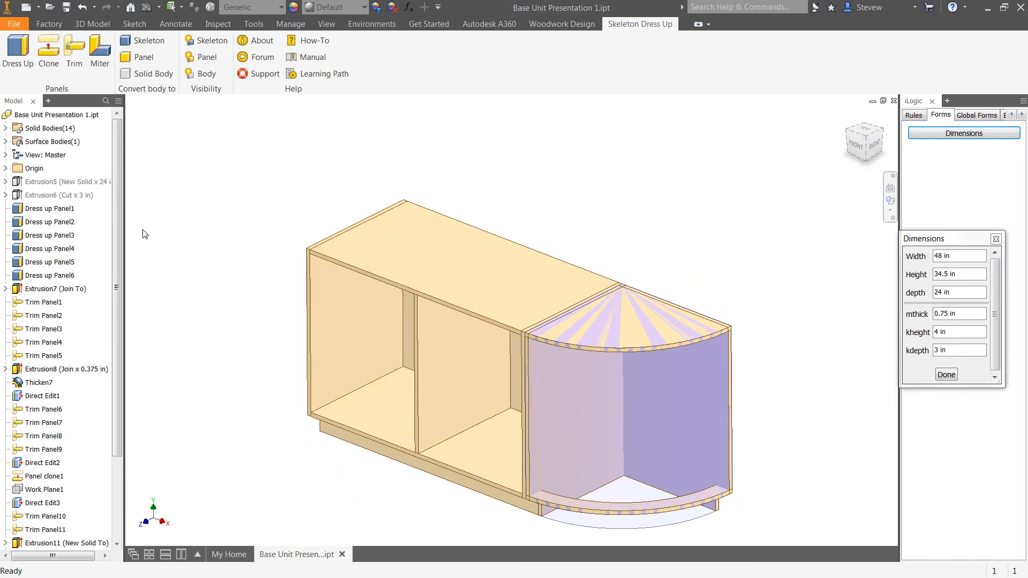
click(6, 129)
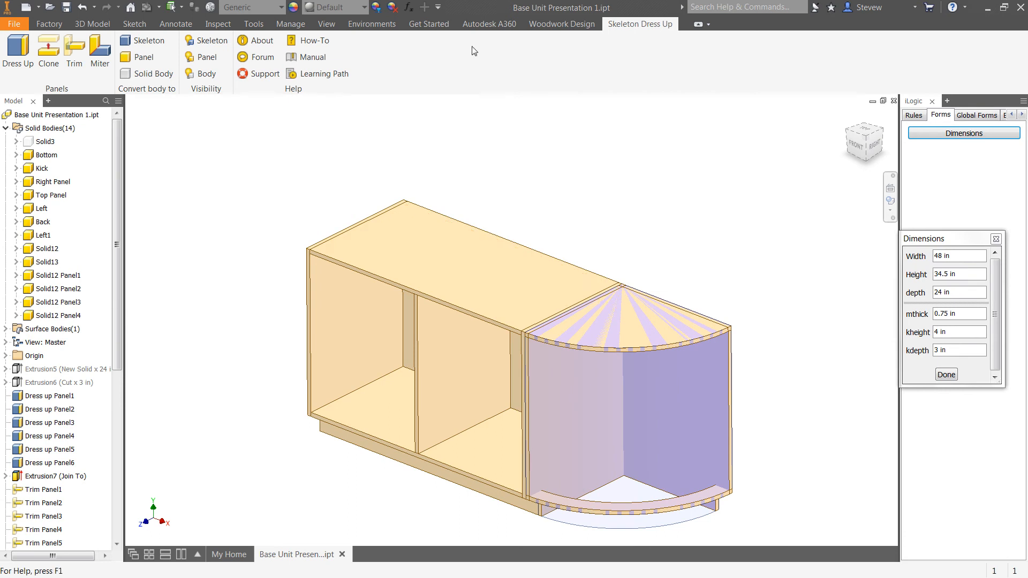
click(209, 42)
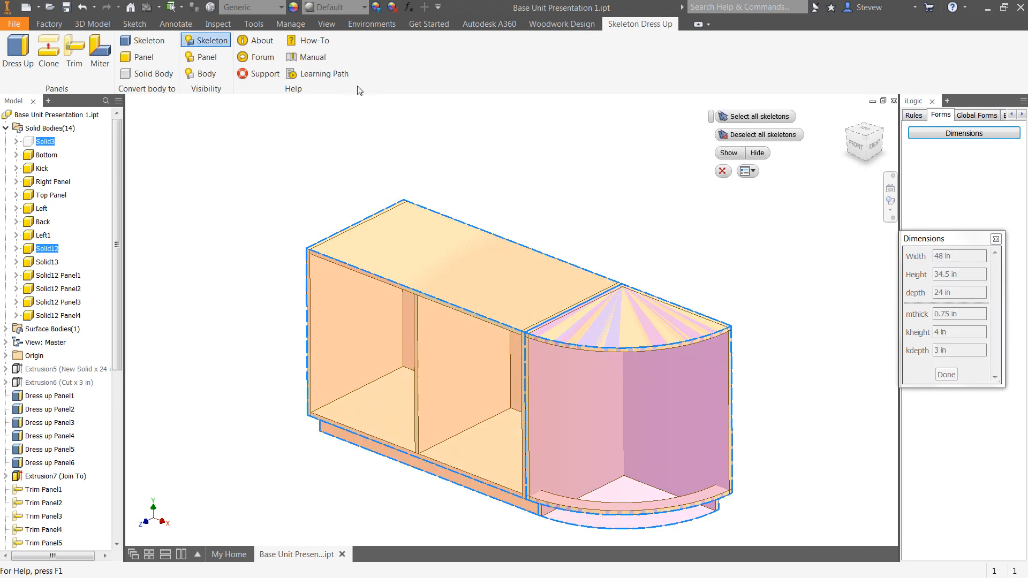
click(738, 153)
click(756, 155)
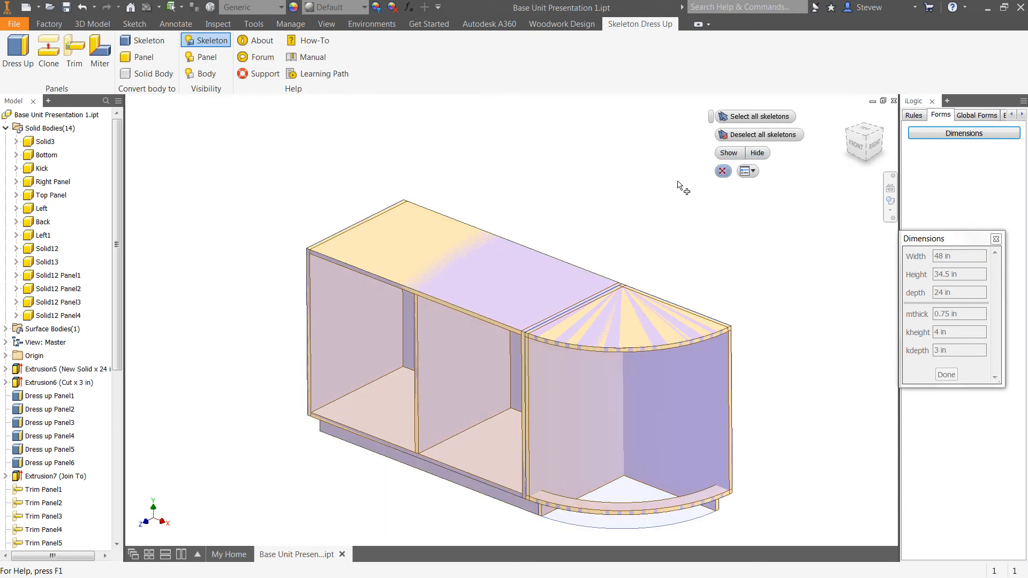
click(746, 117)
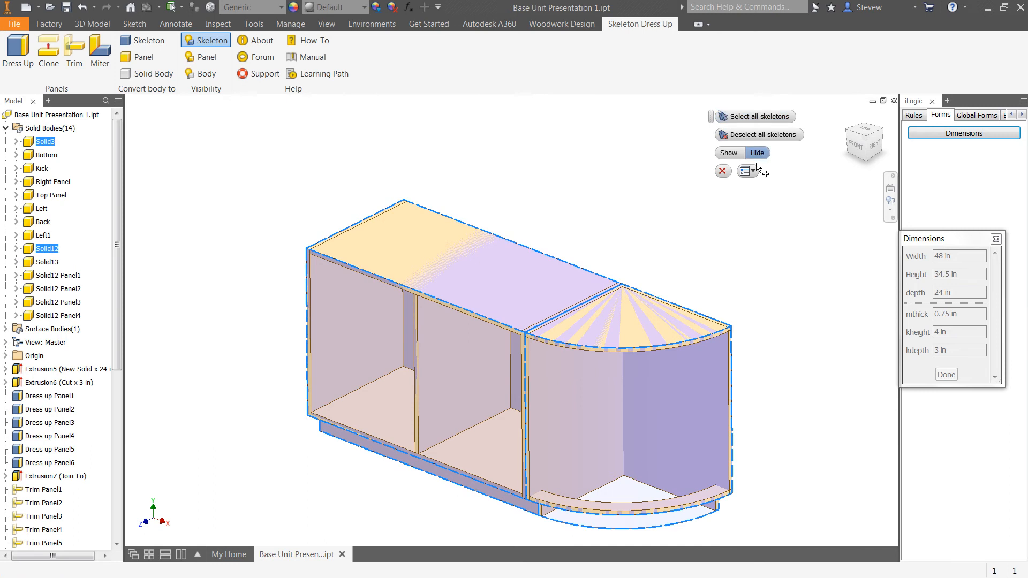
click(761, 155)
Trim the rounded end's back panel against the side panel adjoining the rectangular cabinet.
middle_drag(780, 262, 802, 268)
shift+middle_drag(505, 368, 541, 408)
scroll(573, 381, up, 6)
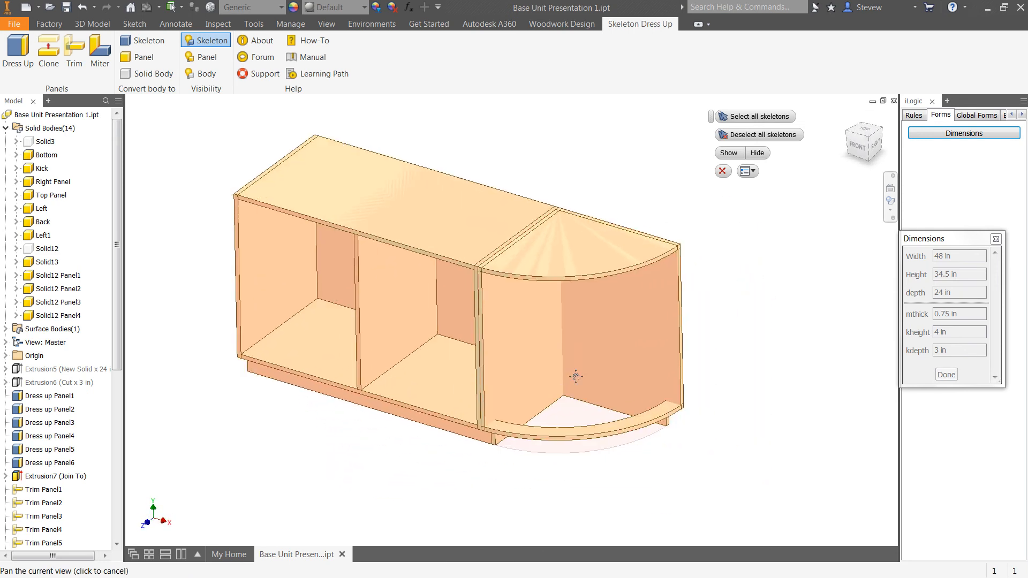
drag(574, 449, 570, 461)
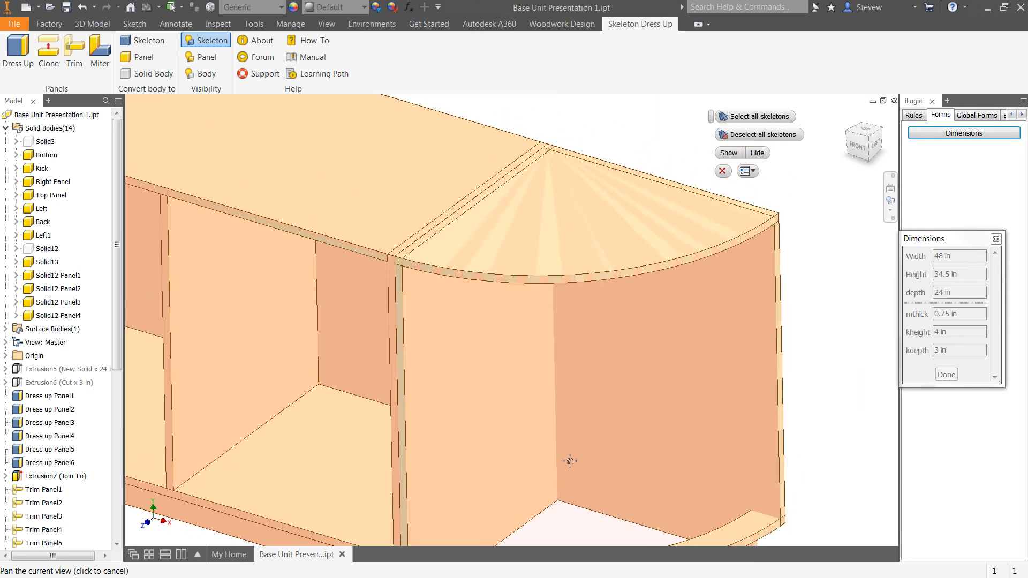
scroll(569, 461, down, 4)
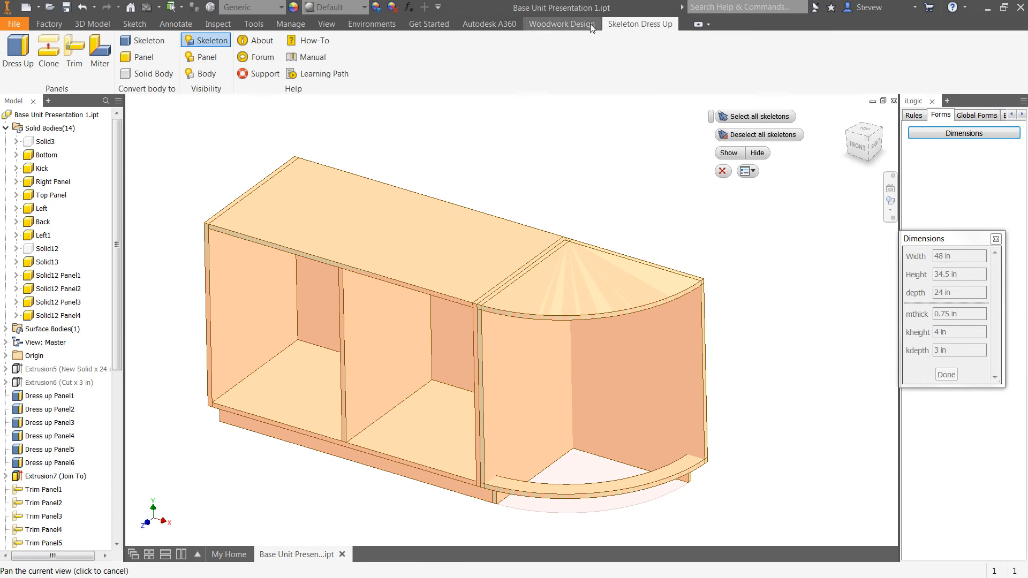
click(74, 51)
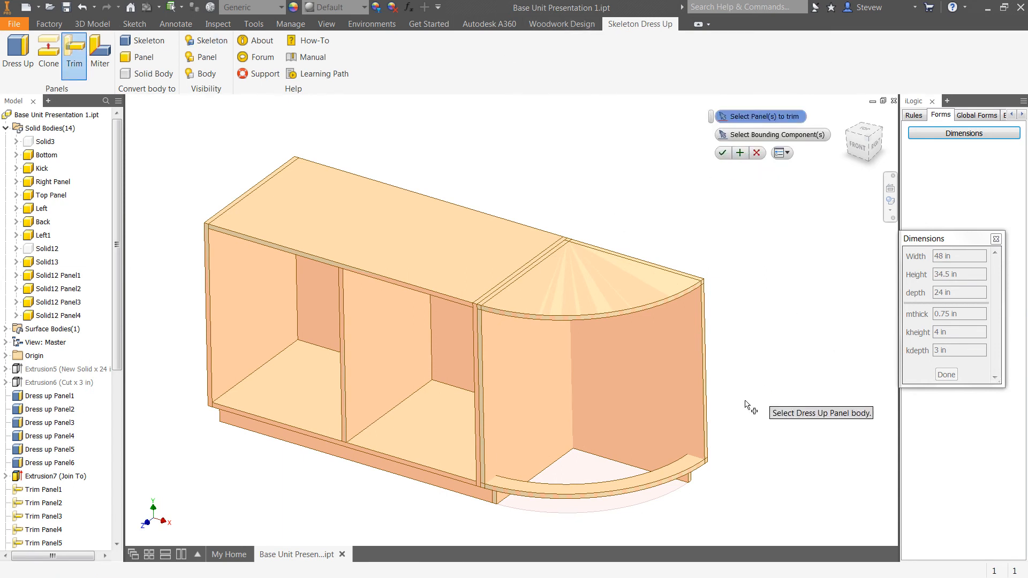
click(678, 358)
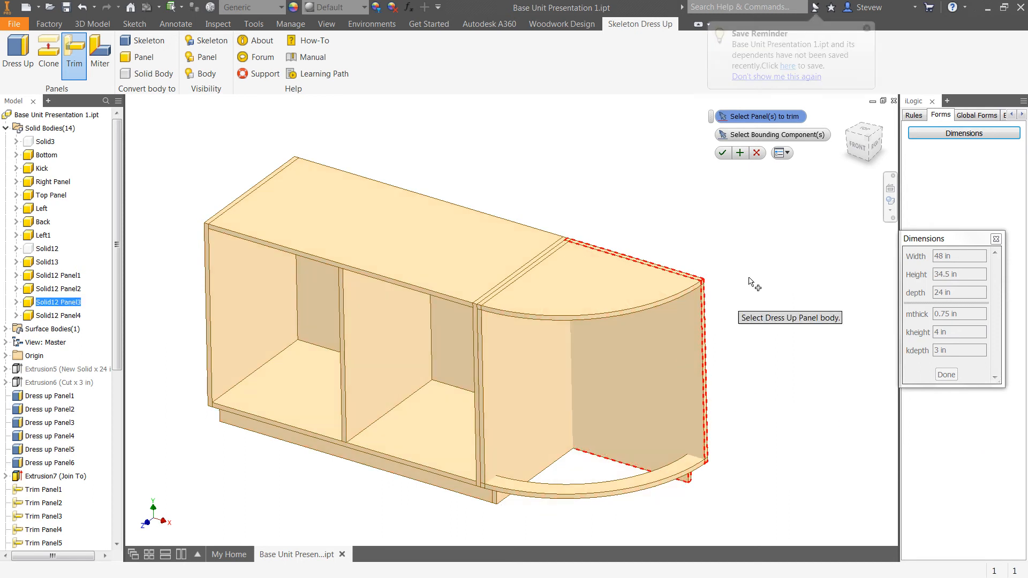
click(554, 362)
click(740, 153)
Trim the curved bottom panel of the rounded end, using its back and side panels as bounding components.
middle_drag(658, 176, 567, 199)
scroll(557, 198, down, 4)
scroll(523, 294, up, 6)
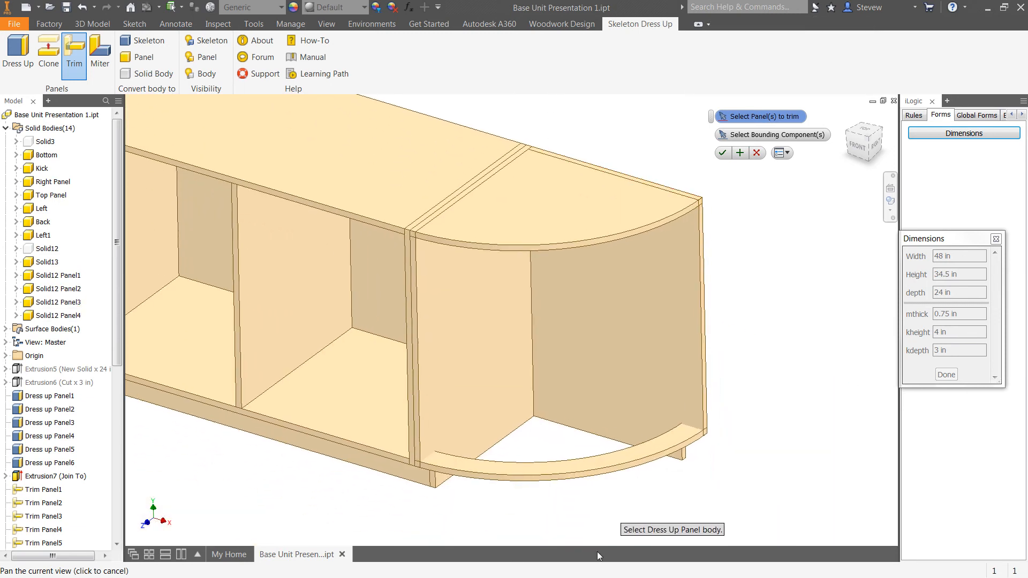
middle_drag(581, 522, 586, 495)
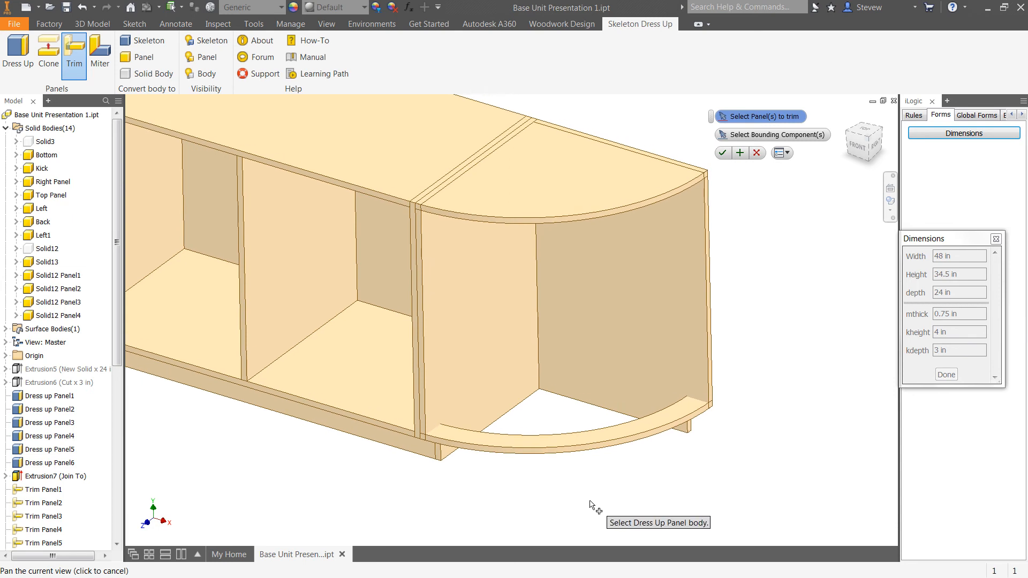
click(596, 448)
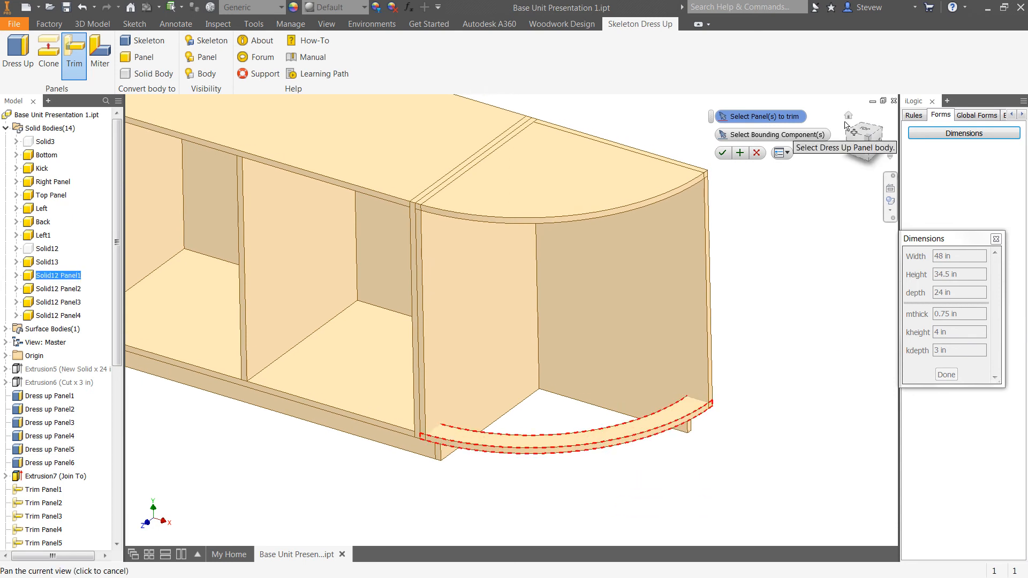
click(796, 134)
click(690, 253)
click(557, 283)
click(741, 153)
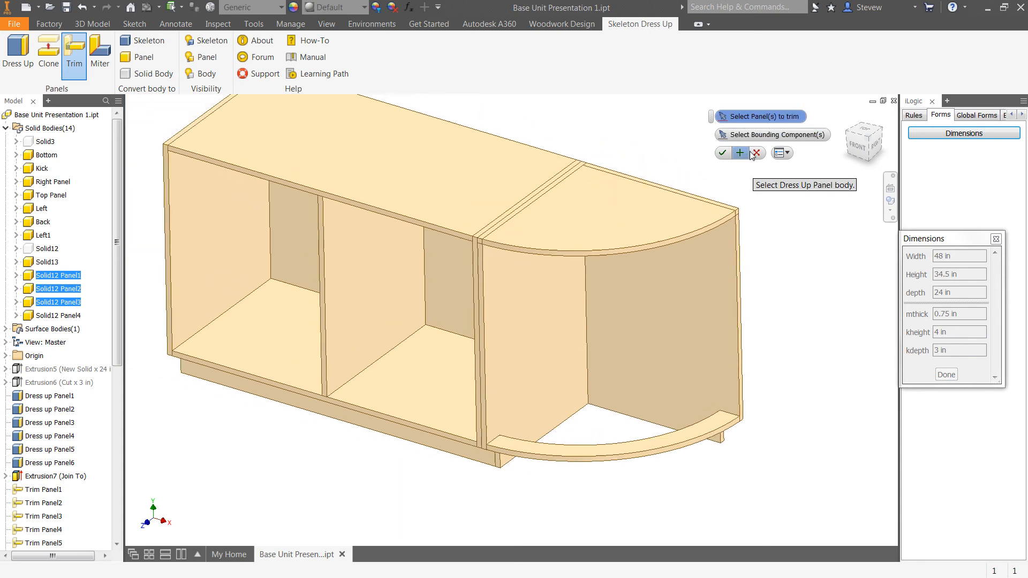
Examine how the rounded end's panels meet at the bottom corner and along the back of the cabinet.
scroll(793, 426, up, 3)
scroll(792, 426, down, 5)
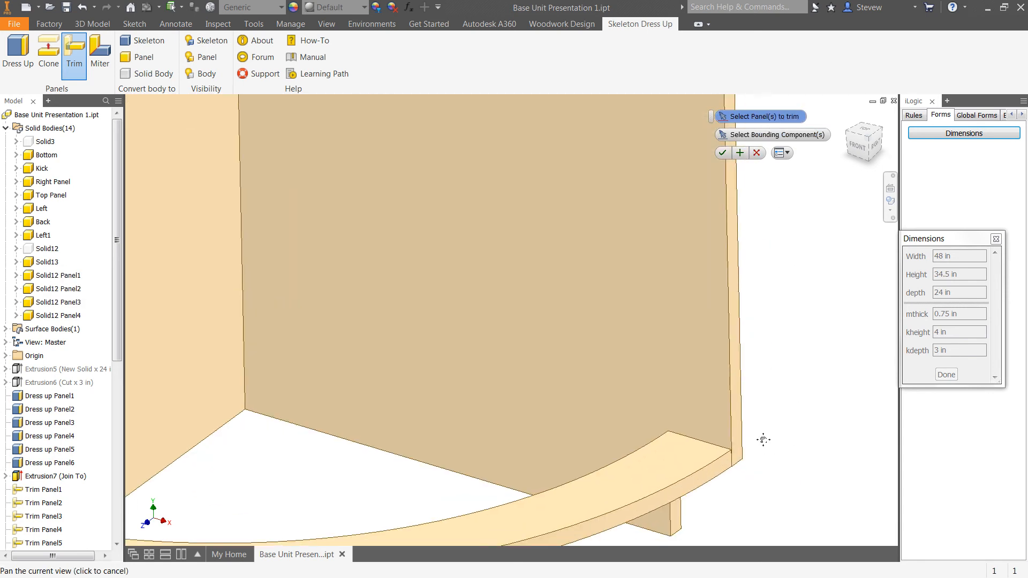
middle_drag(775, 395, 798, 494)
key(F4)
drag(370, 294, 157, 314)
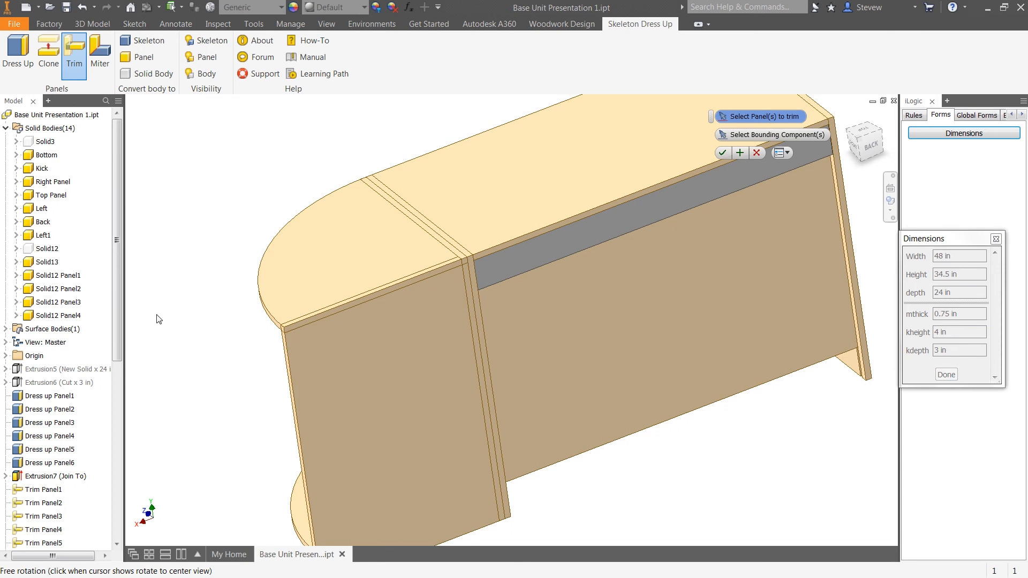
middle_drag(544, 388, 552, 390)
scroll(465, 299, down, 3)
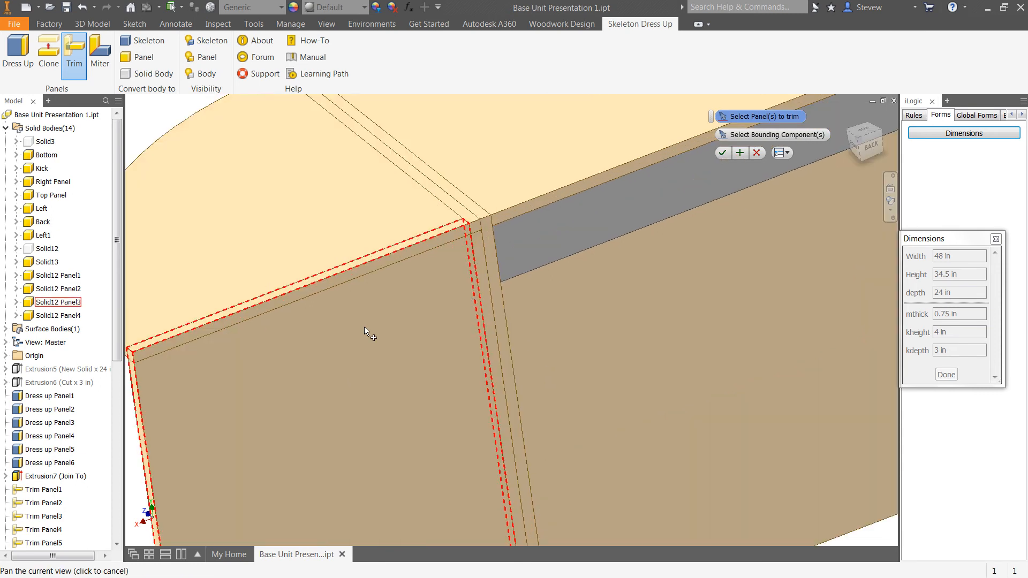
scroll(332, 334, up, 4)
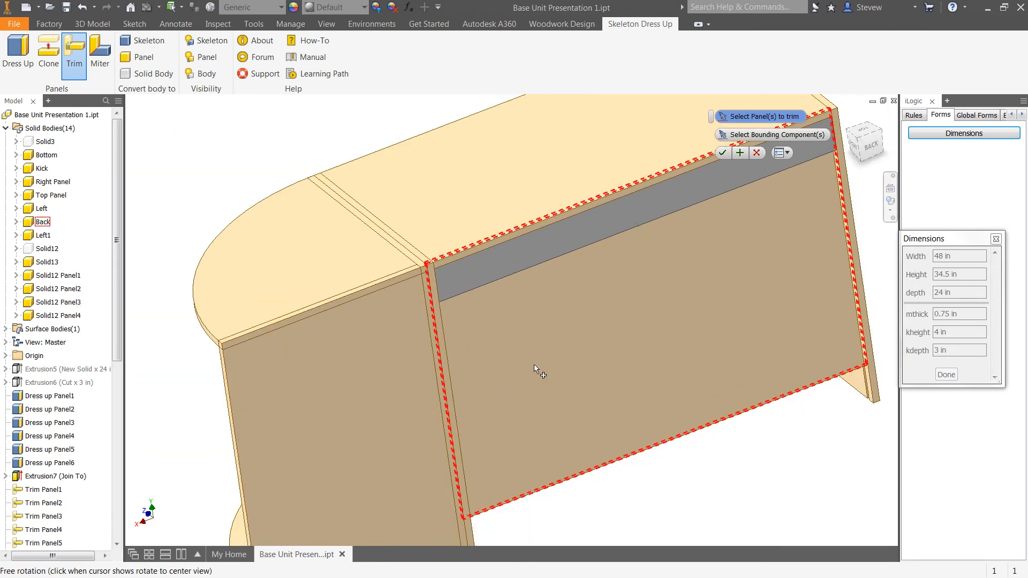
scroll(530, 359, down, 2)
shift+middle_drag(599, 298, 734, 314)
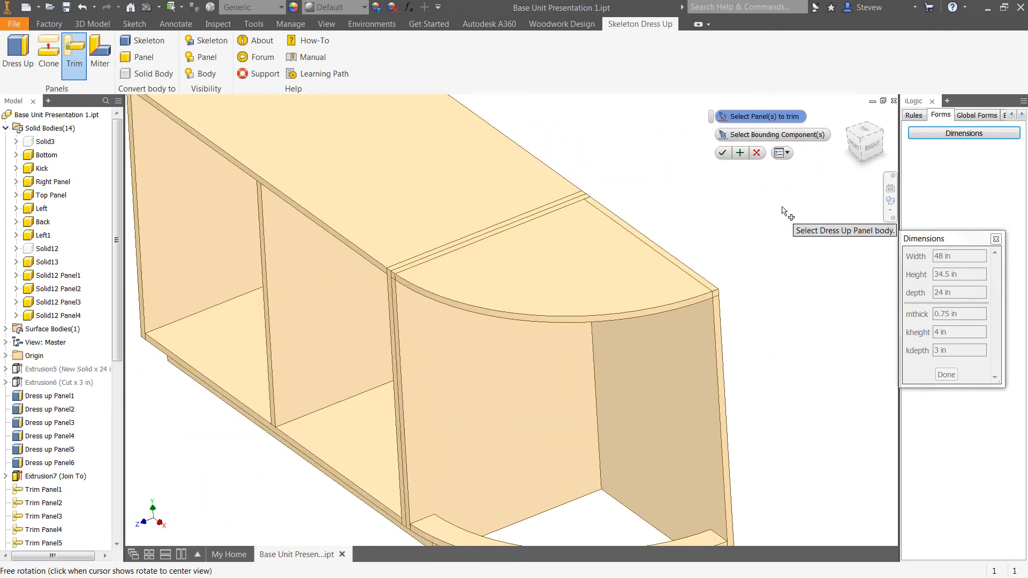
Trim the rounded end's top panel using its back and side panels as bounding components, and save the part.
click(586, 260)
click(773, 135)
click(674, 358)
click(535, 332)
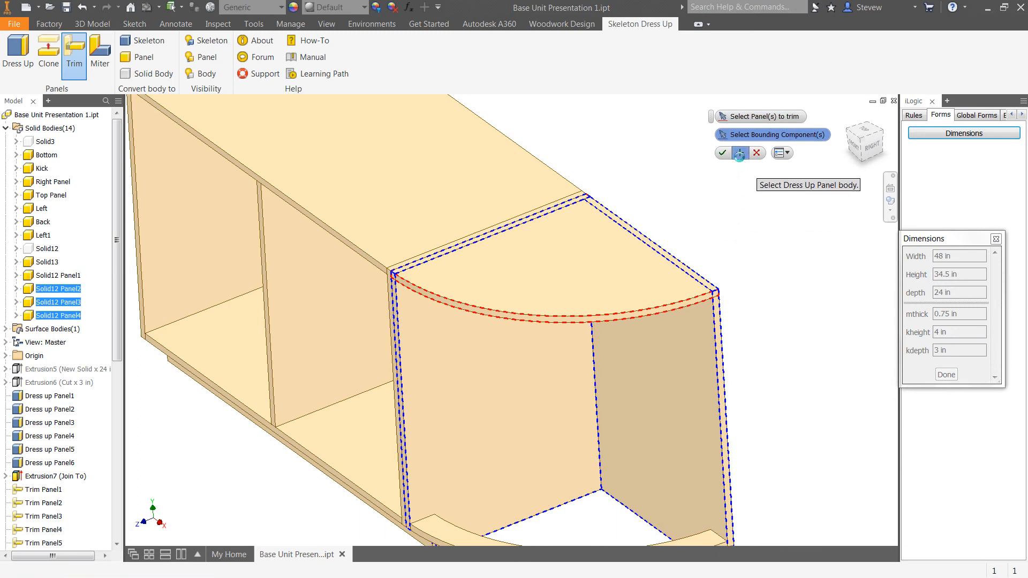
click(740, 156)
middle_drag(727, 248, 746, 247)
shift+middle_drag(632, 281, 632, 247)
middle_drag(680, 335, 675, 362)
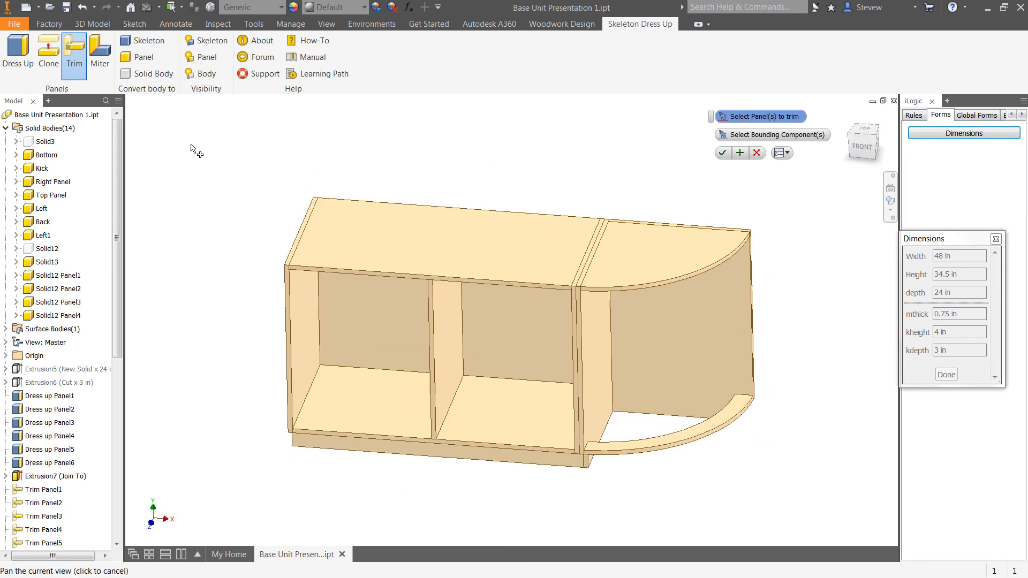
click(66, 8)
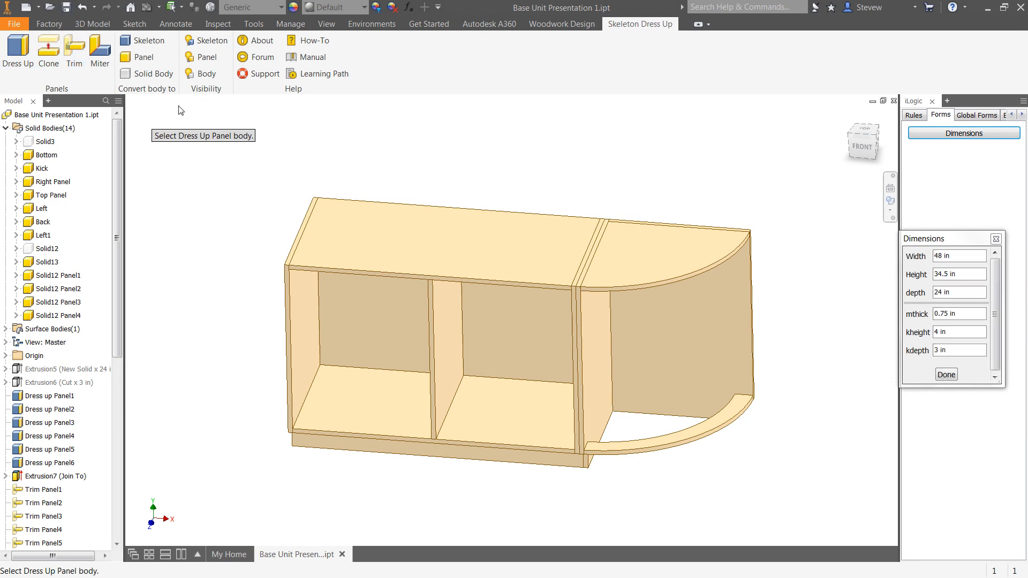
Start a sketch on the underside of the rounded end's curved bottom strip and project the back panel onto it.
key(F4)
drag(501, 356, 662, 289)
scroll(393, 371, down, 3)
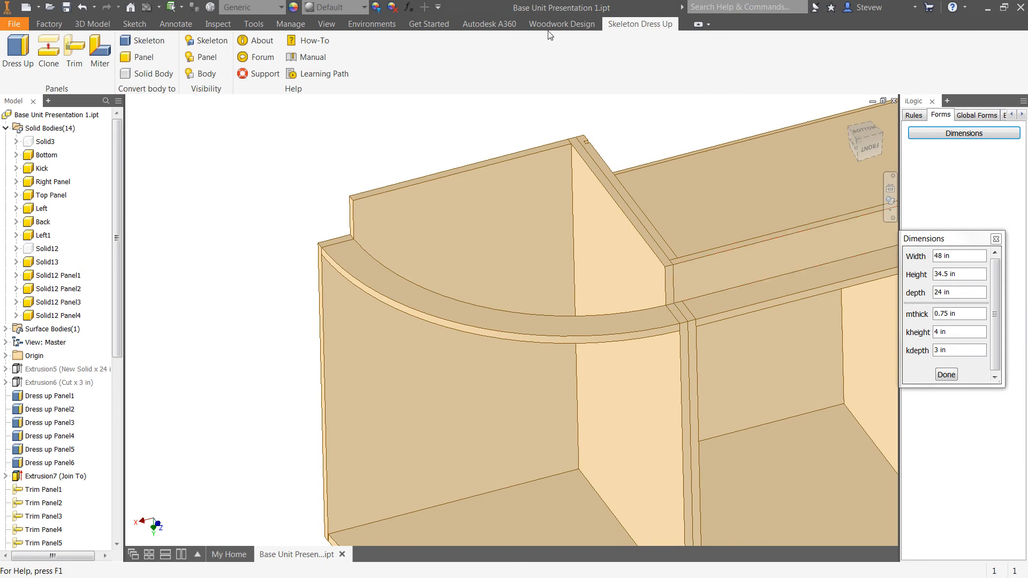
click(134, 24)
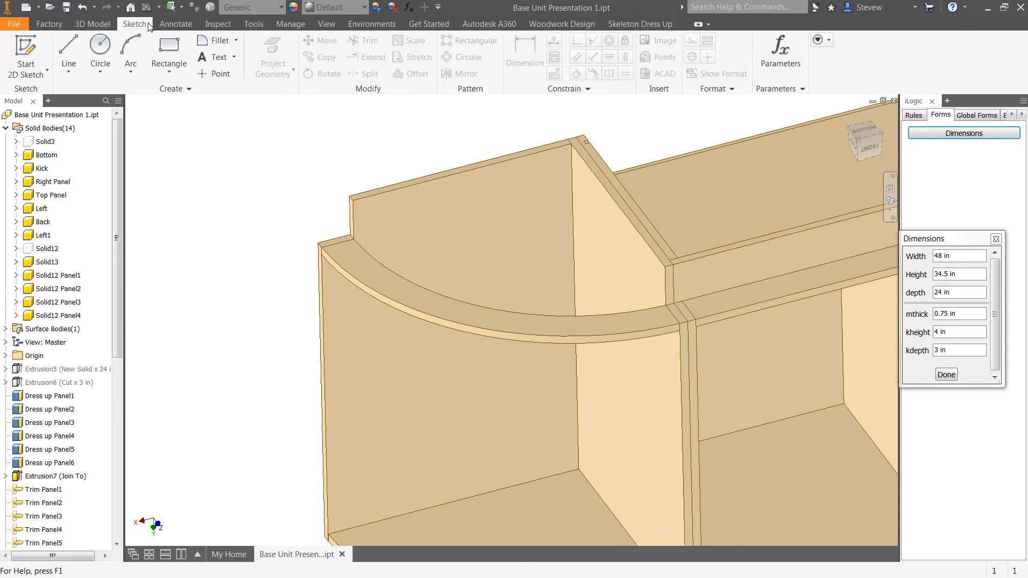
click(25, 56)
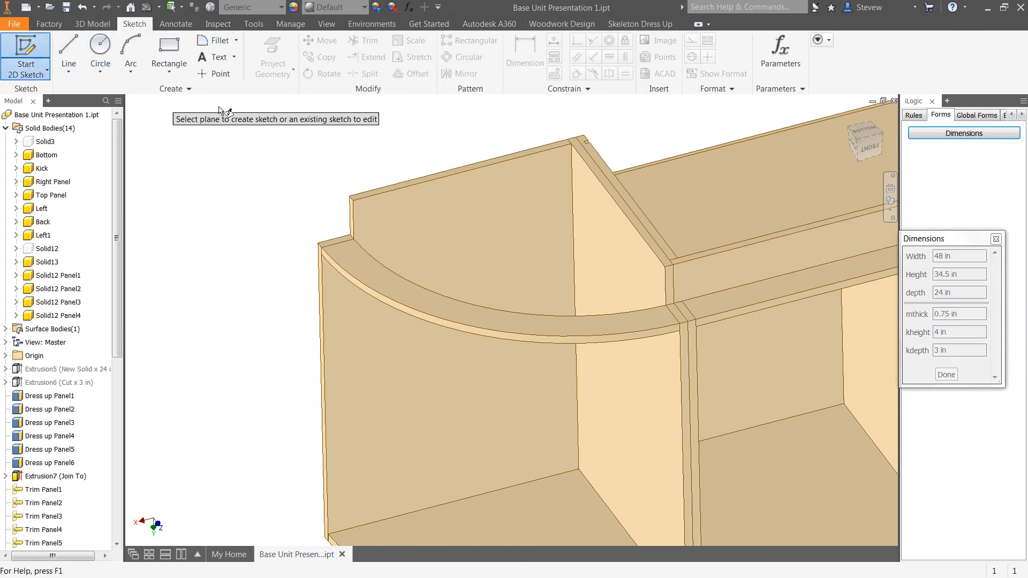
click(359, 264)
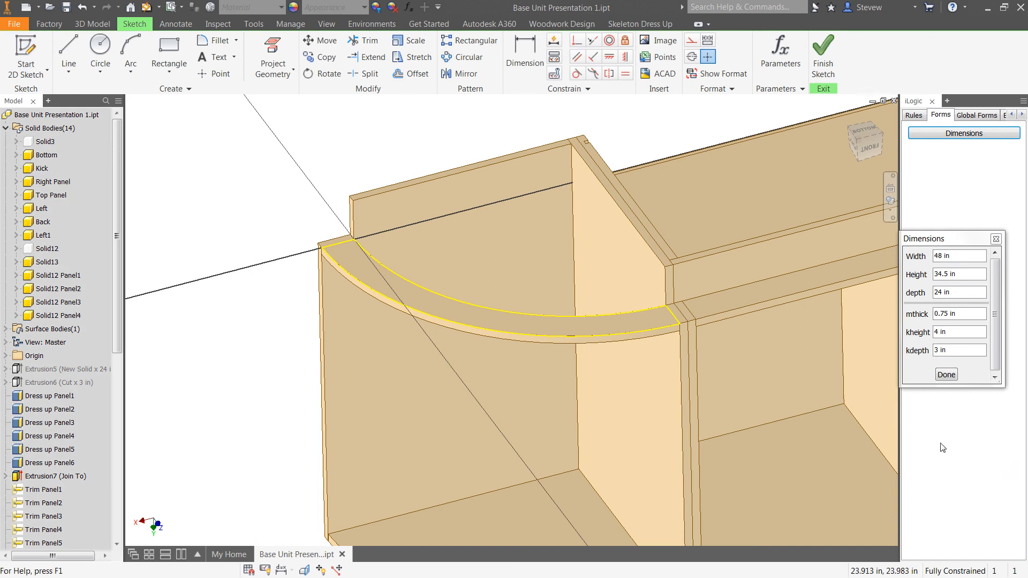
click(273, 59)
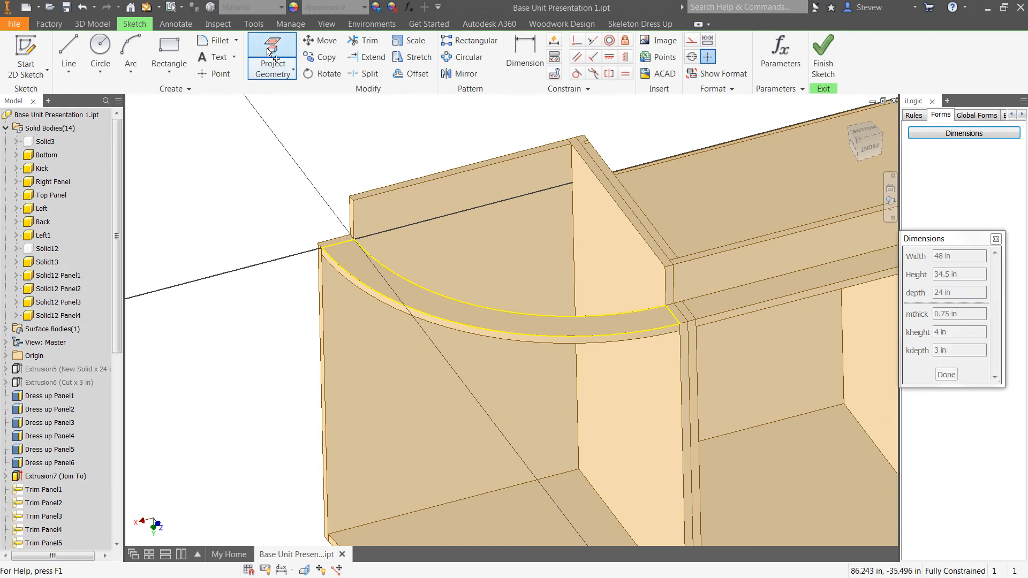
click(372, 198)
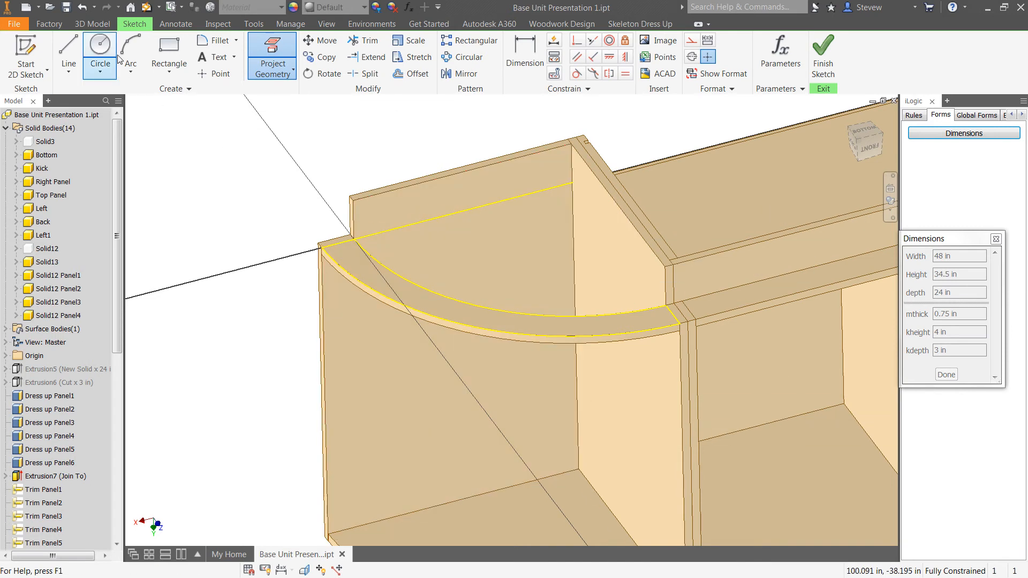
Draw a line along the side panel from the end of the projected back edge to the strip's outer front corner.
click(69, 54)
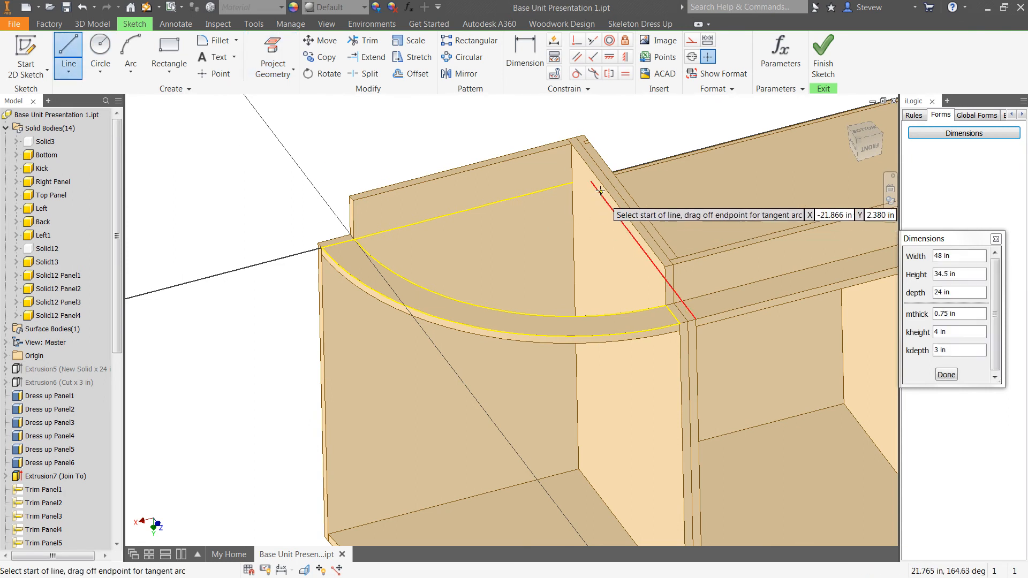
click(573, 183)
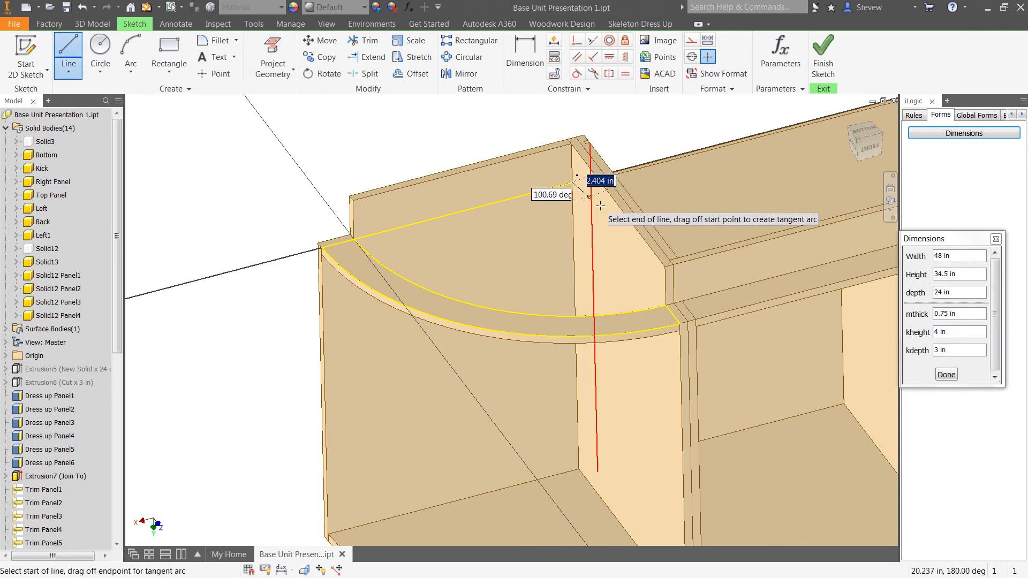
double_click(678, 322)
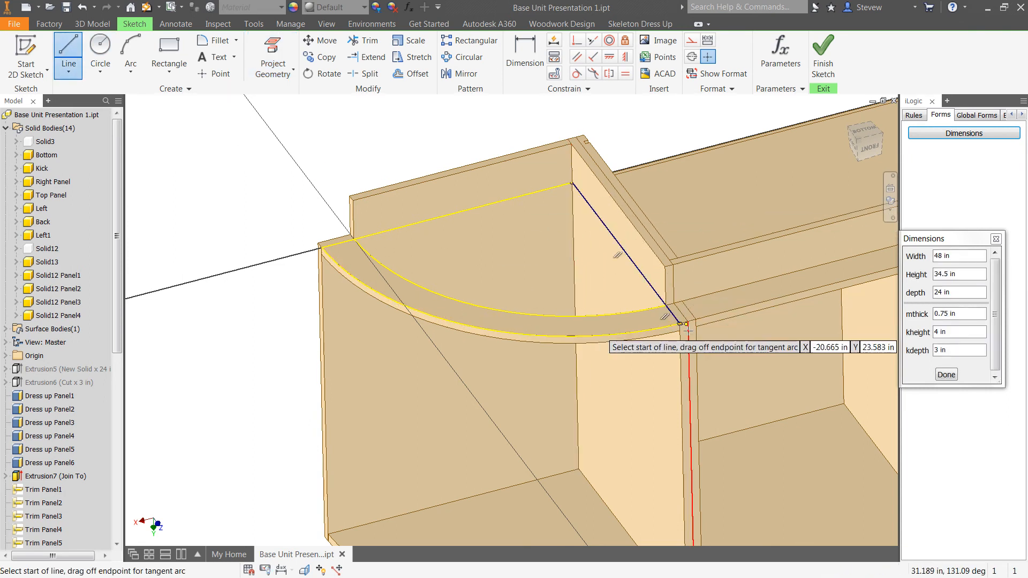
key(Escape)
Trim off the part of the line that overlaps the end of the curved bottom strip.
middle_drag(550, 372, 607, 395)
key(e)
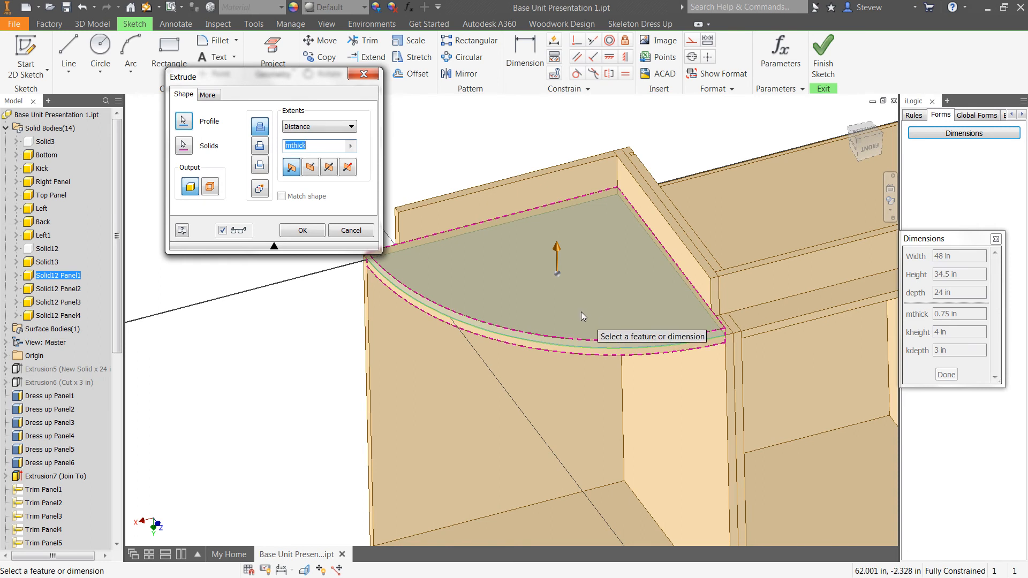
key(Escape)
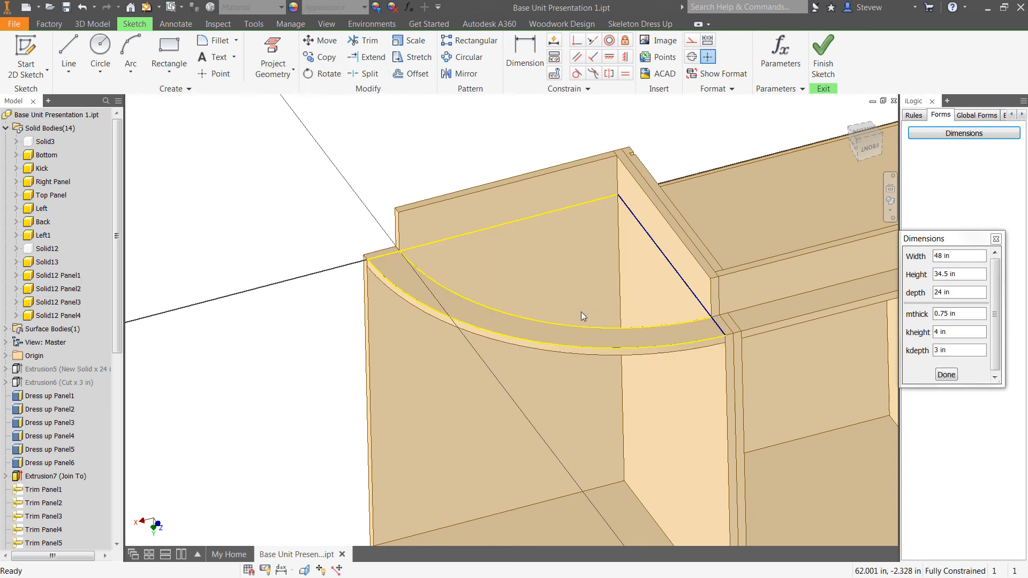
scroll(729, 351, up, 3)
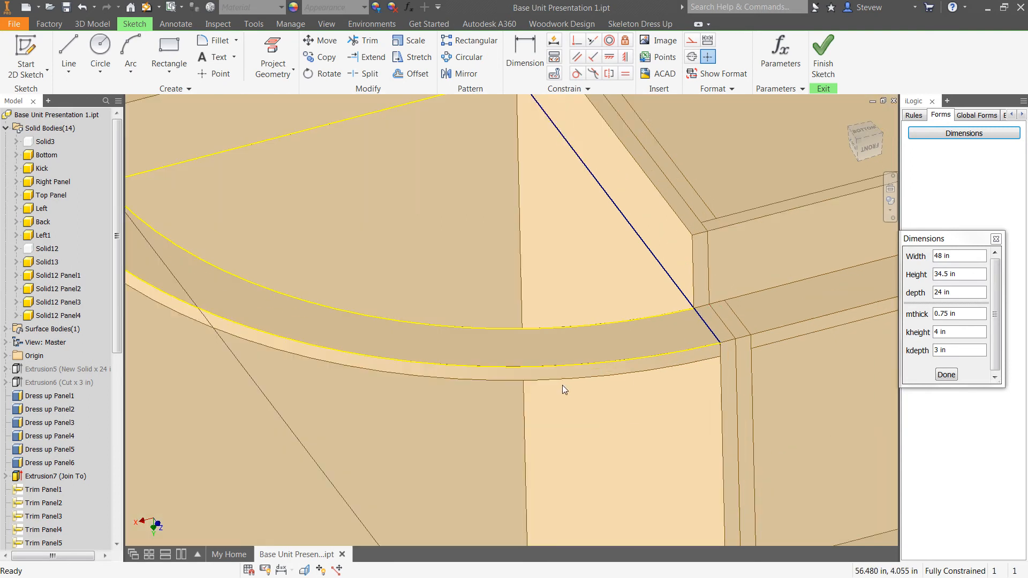
key(x)
click(706, 324)
scroll(628, 410, up, 2)
middle_drag(636, 406, 684, 398)
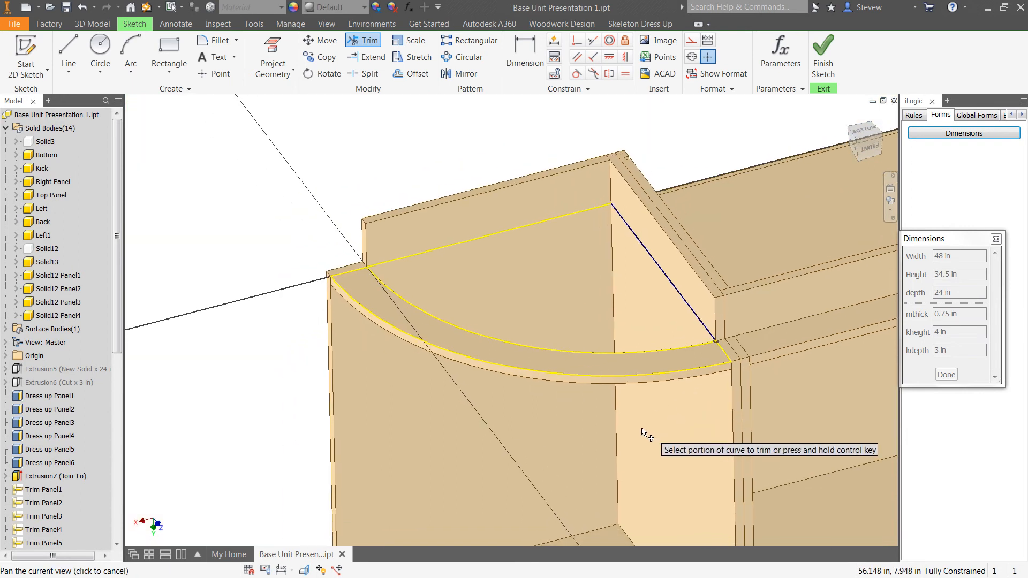
Extrude the enclosed quarter-round profile by mthick in the reversed direction, joining it to the curved bottom panel.
key(e)
click(633, 313)
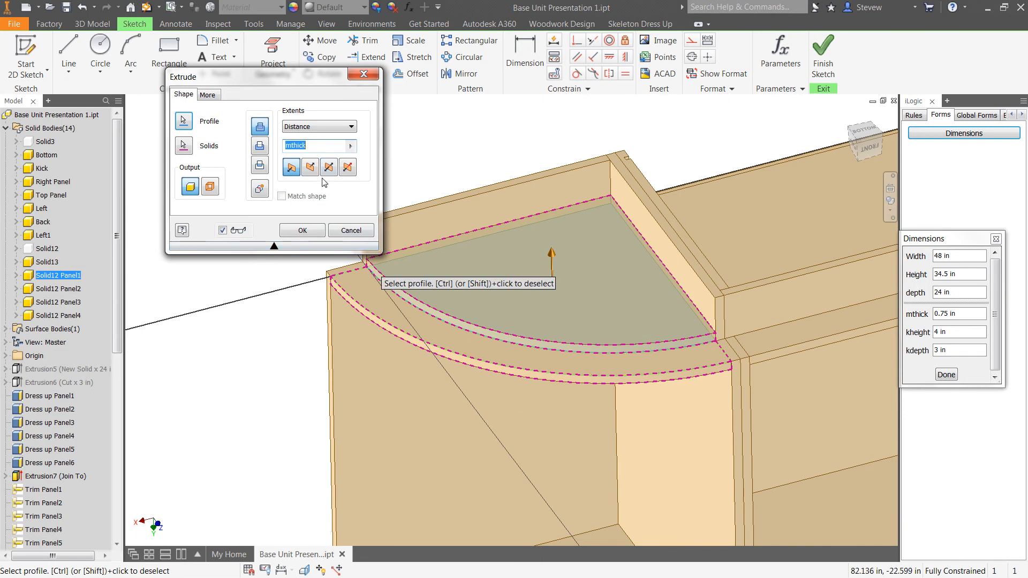
click(310, 169)
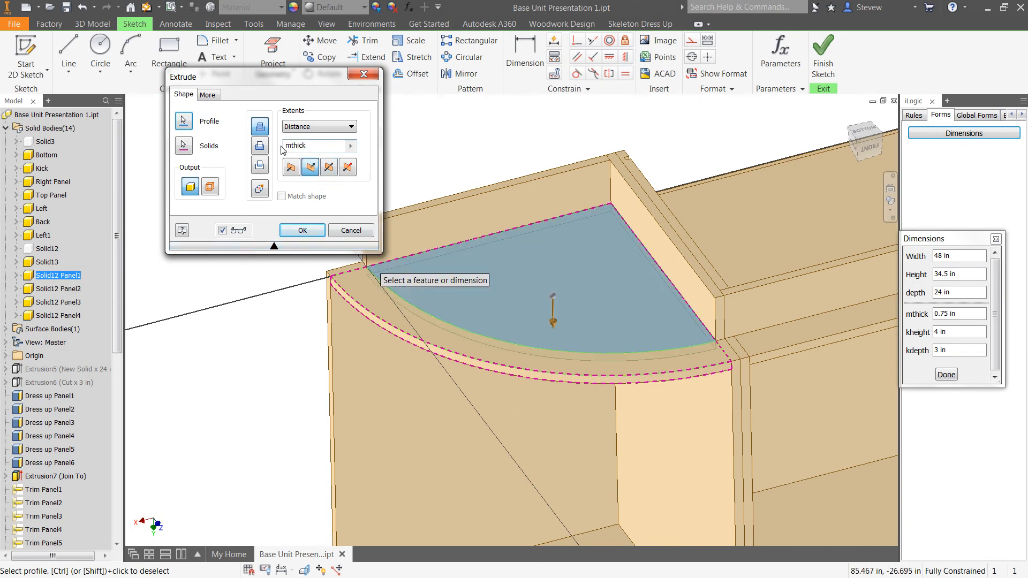
click(303, 230)
Examine the underside of the rounded end with its filled-in bottom panel.
scroll(310, 378, down, 3)
drag(538, 476, 587, 507)
key(F4)
drag(571, 417, 574, 517)
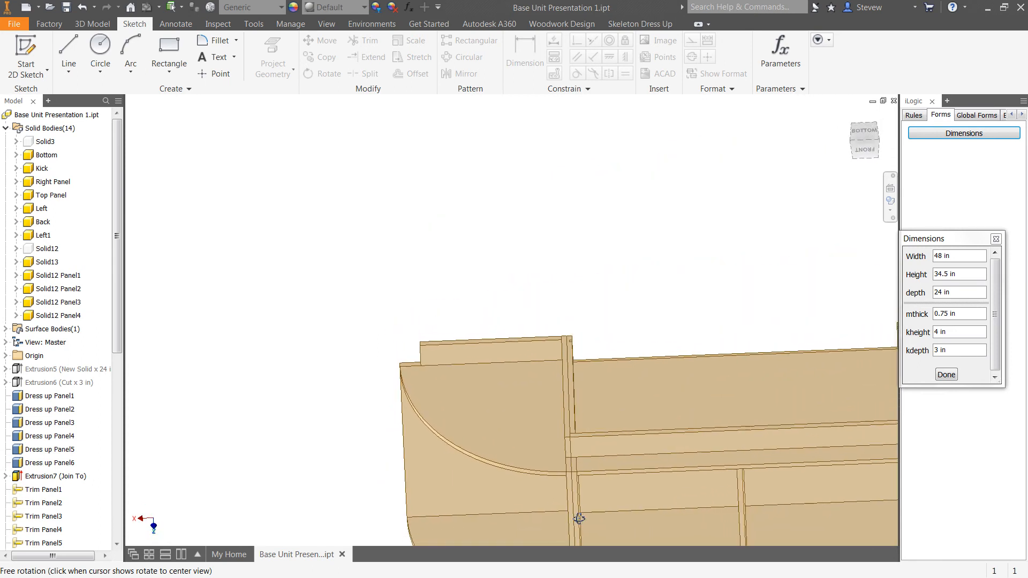
click(868, 133)
scroll(390, 340, up, 3)
middle_drag(390, 340, 404, 350)
key(F4)
drag(415, 333, 607, 276)
middle_drag(420, 377, 406, 438)
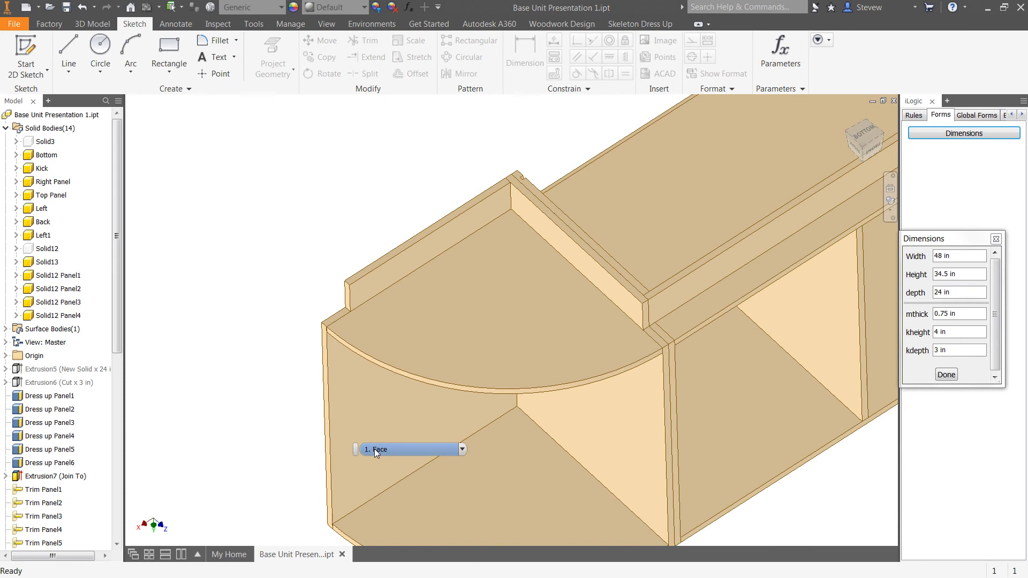
Start a sketch on the underside of the rounded bottom panel and offset its outline inward by about 4.2 in.
click(42, 73)
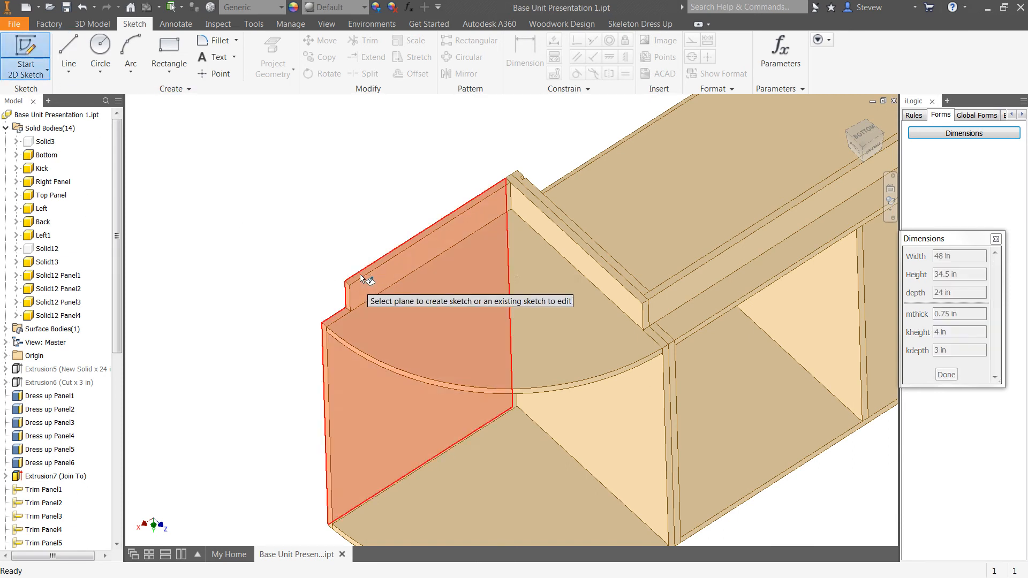
click(381, 329)
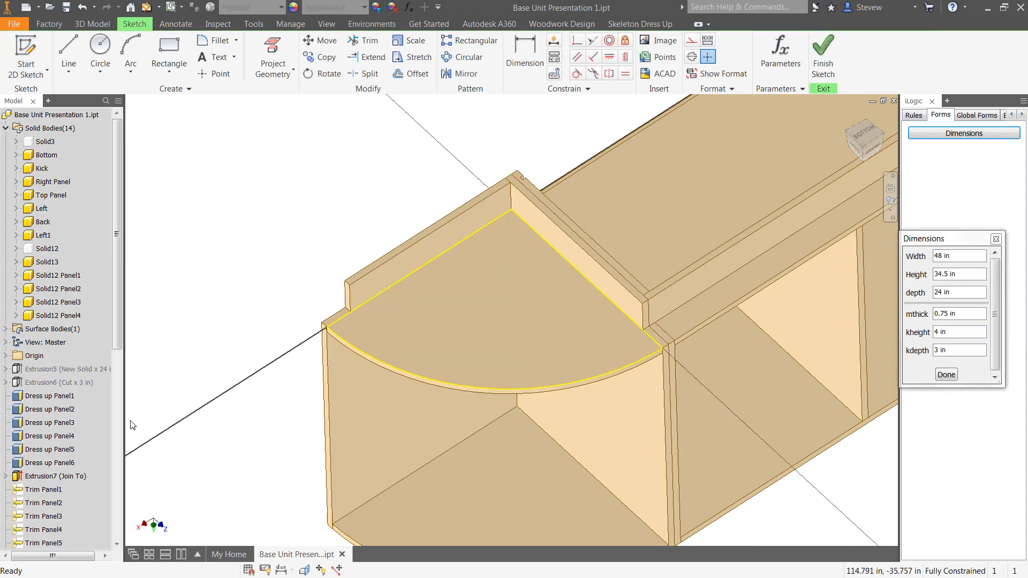
click(407, 74)
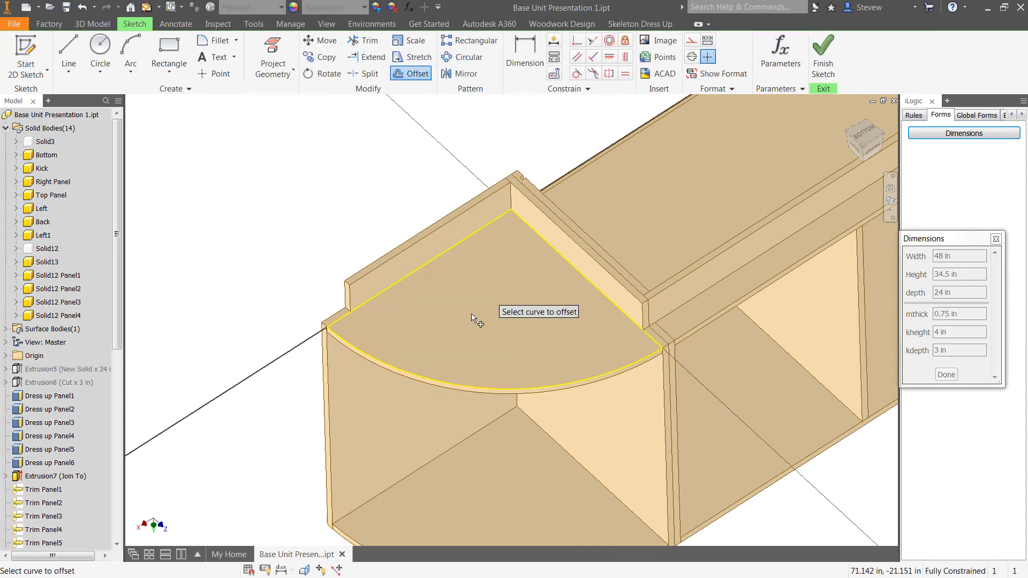
click(422, 384)
click(437, 354)
key(Escape)
Dimension the gap between the offset arc and the panel's curved edge, setting it to the kdepth parameter.
key(d)
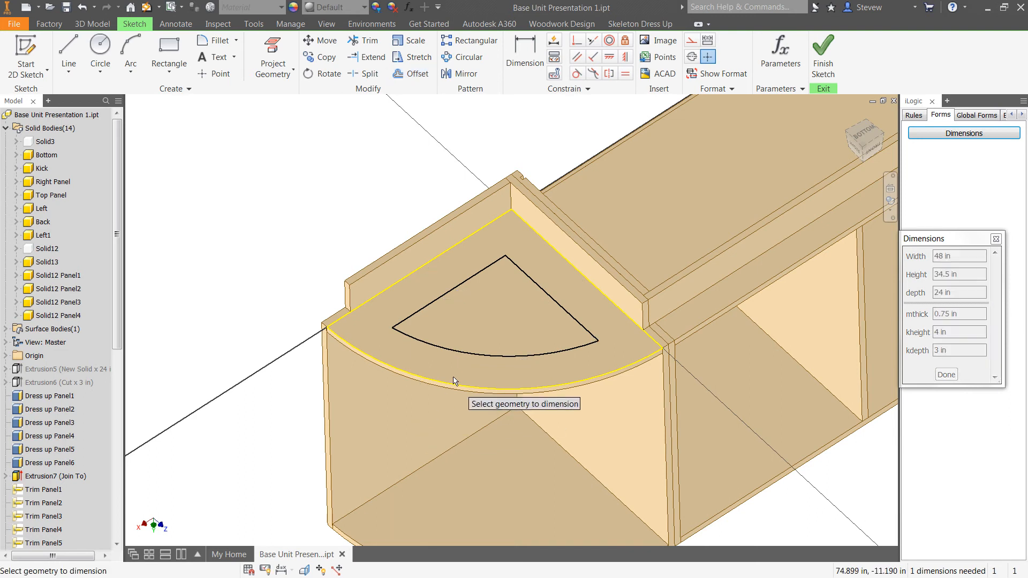
click(473, 353)
click(464, 387)
click(470, 370)
click(499, 417)
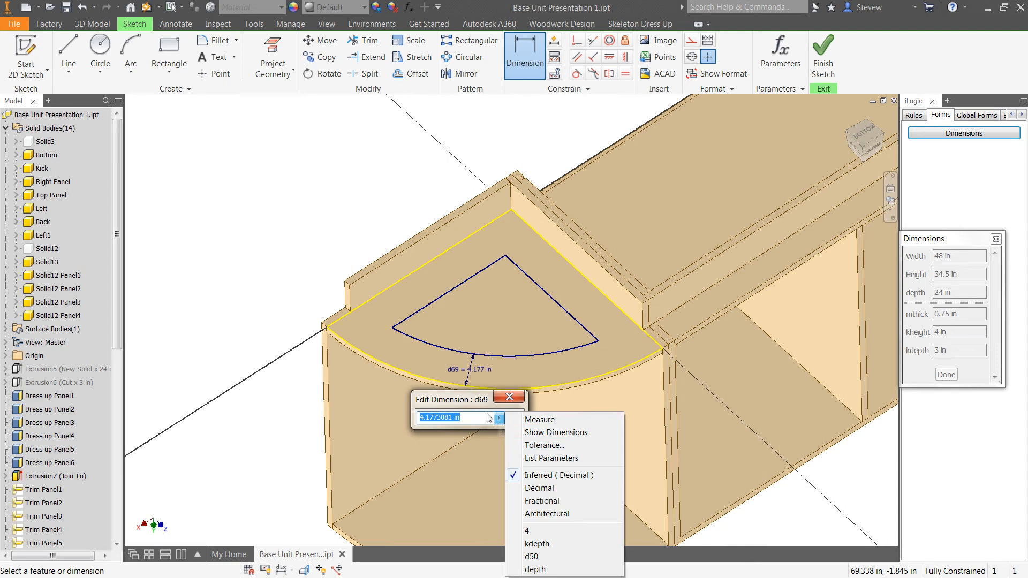
click(553, 460)
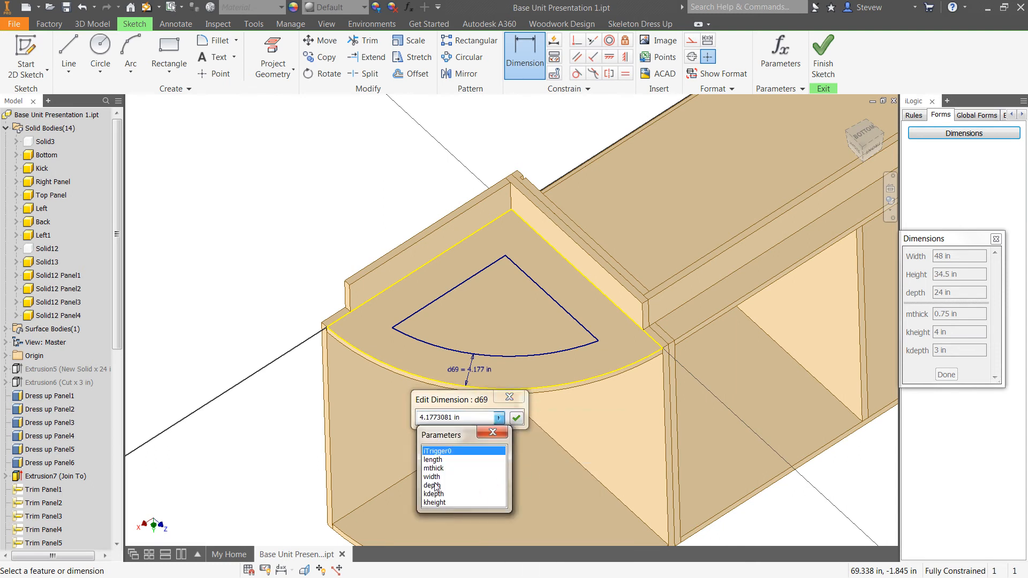
double_click(440, 494)
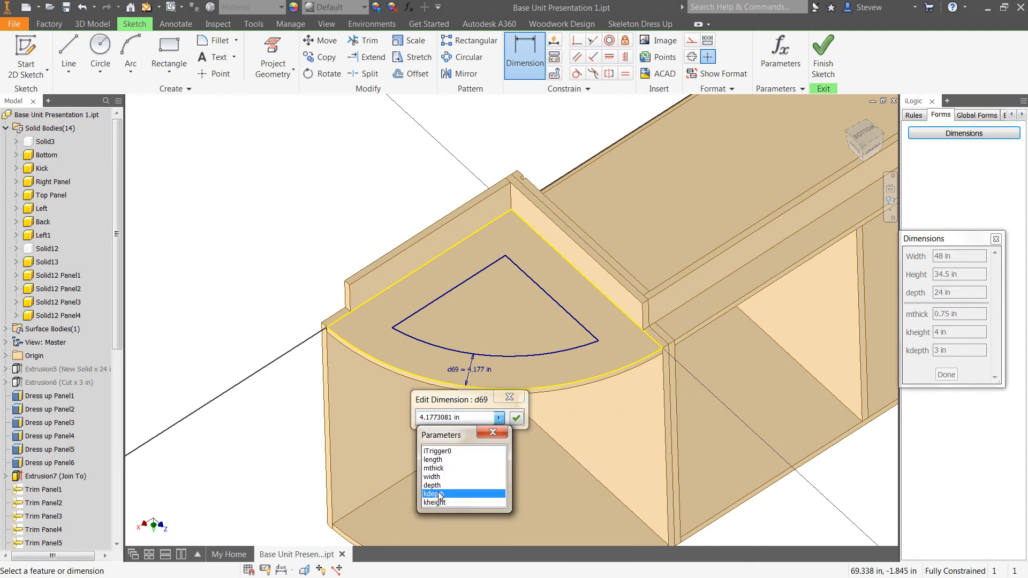
click(515, 421)
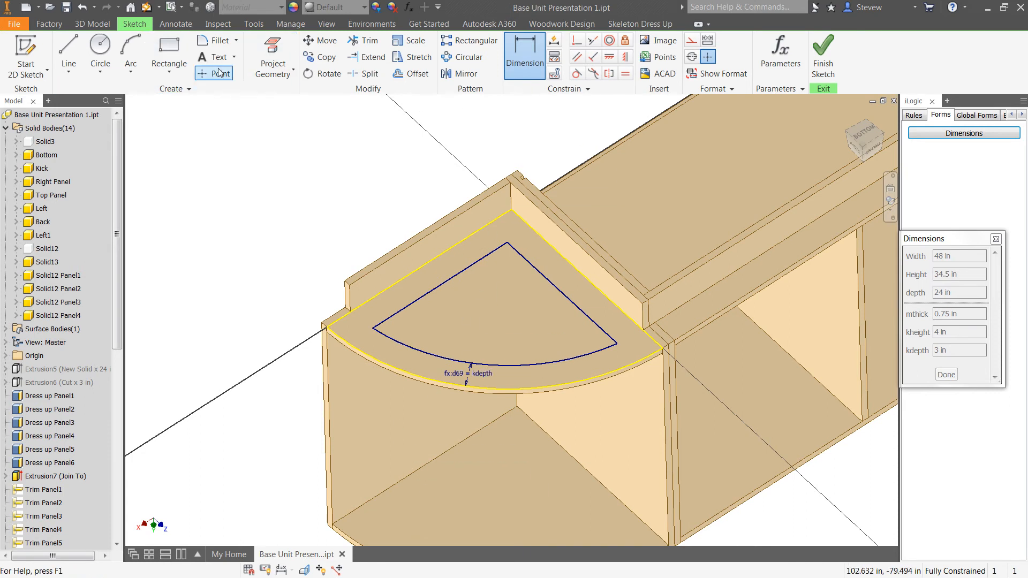
Extend both ends of the offset arc to the back and side edges of the bottom panel's outline.
click(370, 57)
click(383, 336)
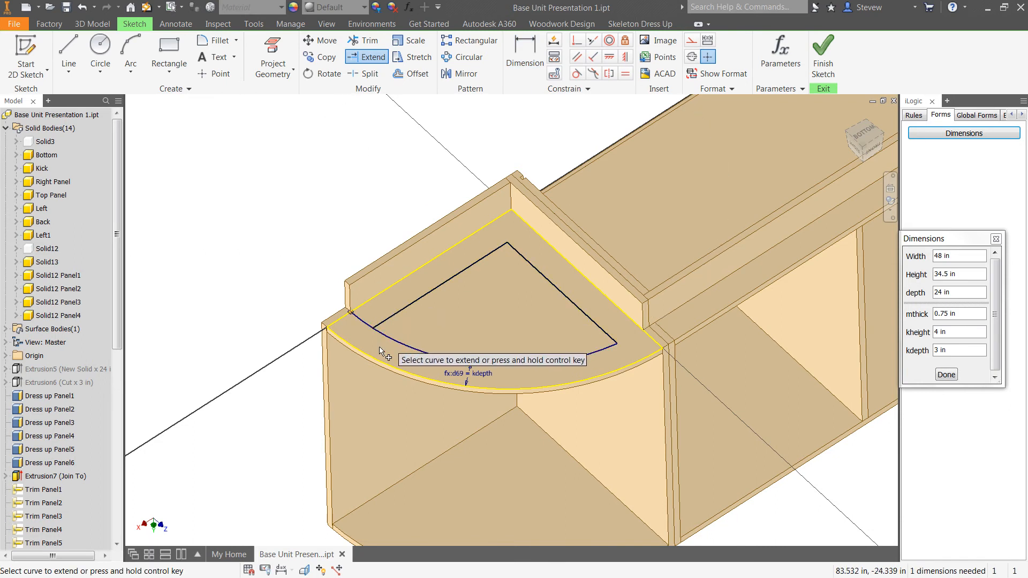
click(599, 356)
key(Escape)
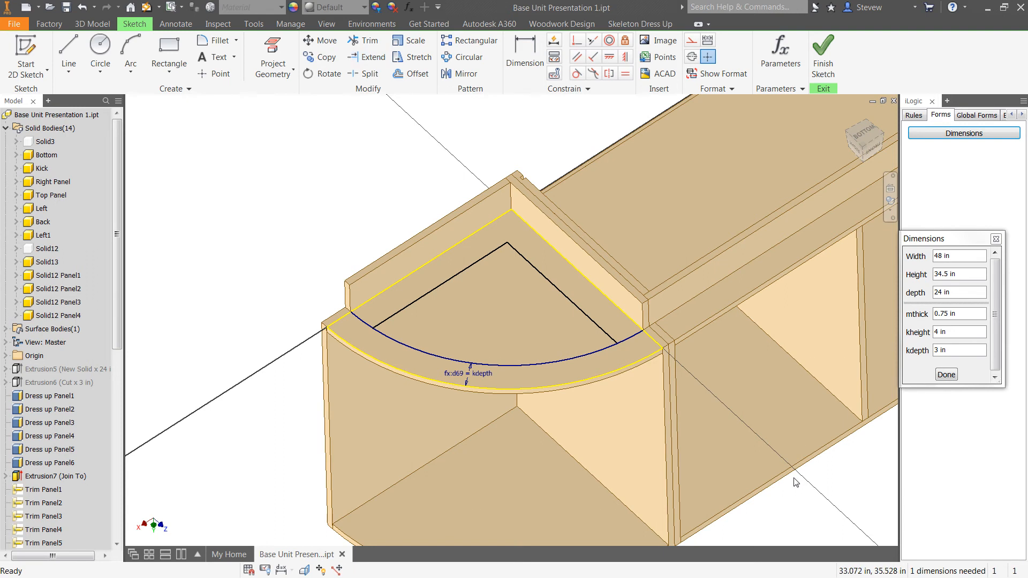
key(e)
click(609, 357)
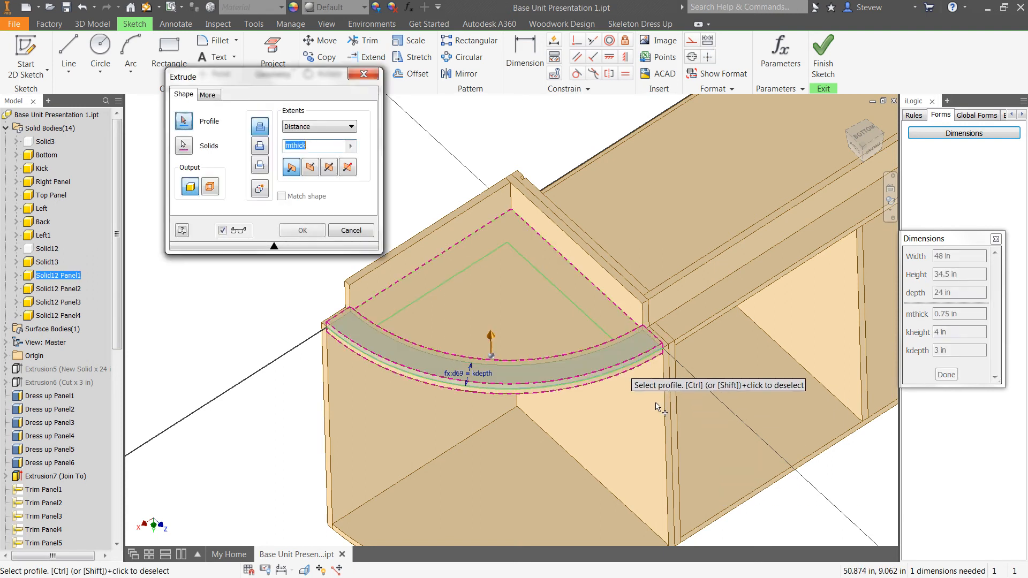
key(Escape)
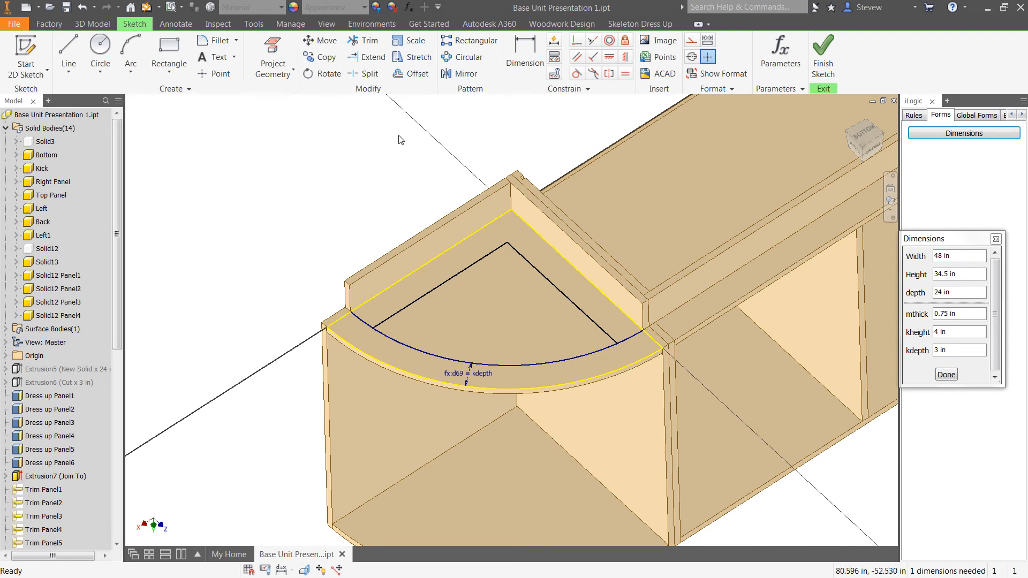
Offset the kick arc on the underside of the rounded bottom panel inward by about 3 in.
click(416, 74)
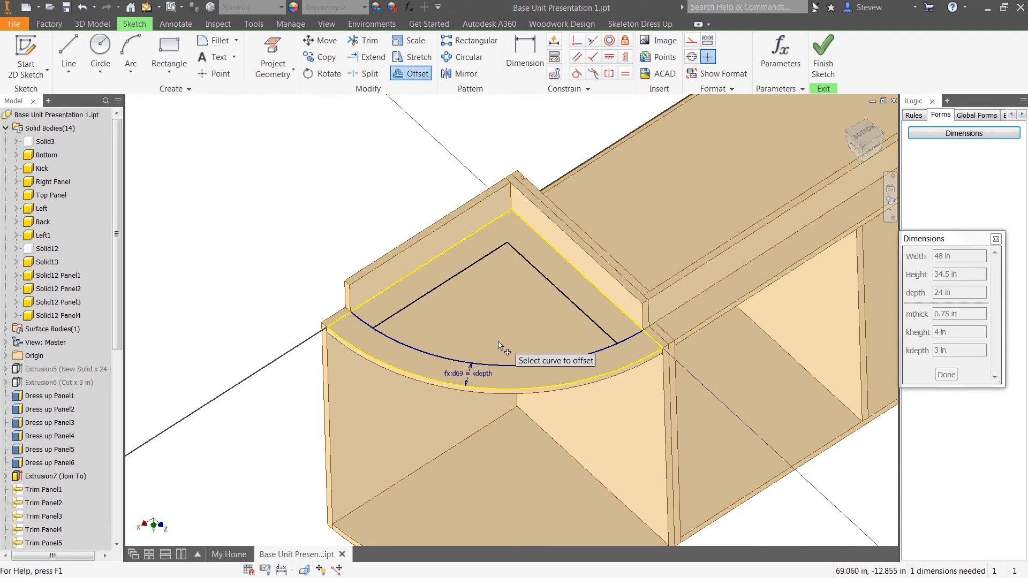
click(517, 366)
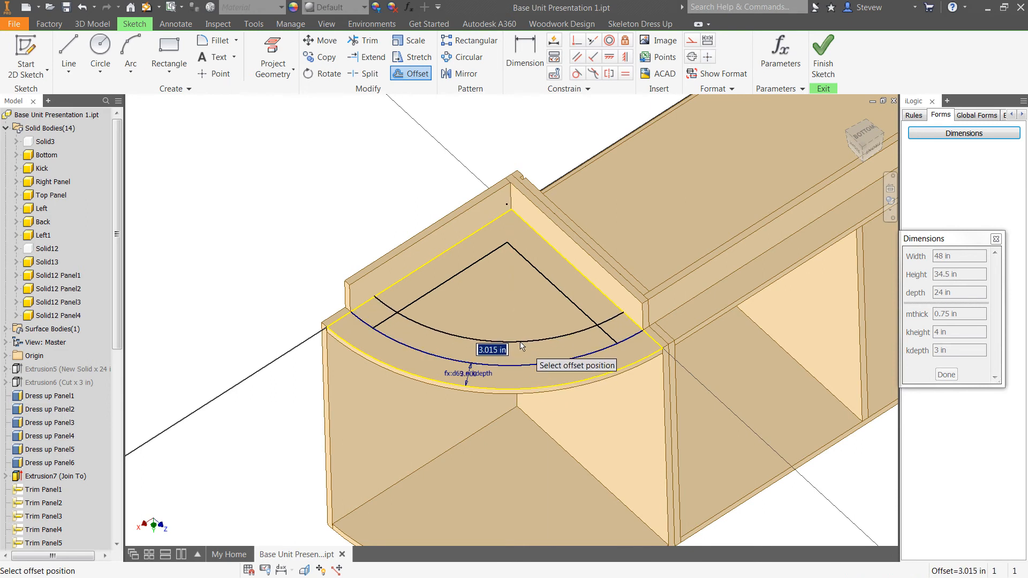
click(520, 345)
Dimension the gap between the two kick arcs, setting it to the mthick parameter.
key(d)
click(577, 358)
click(577, 338)
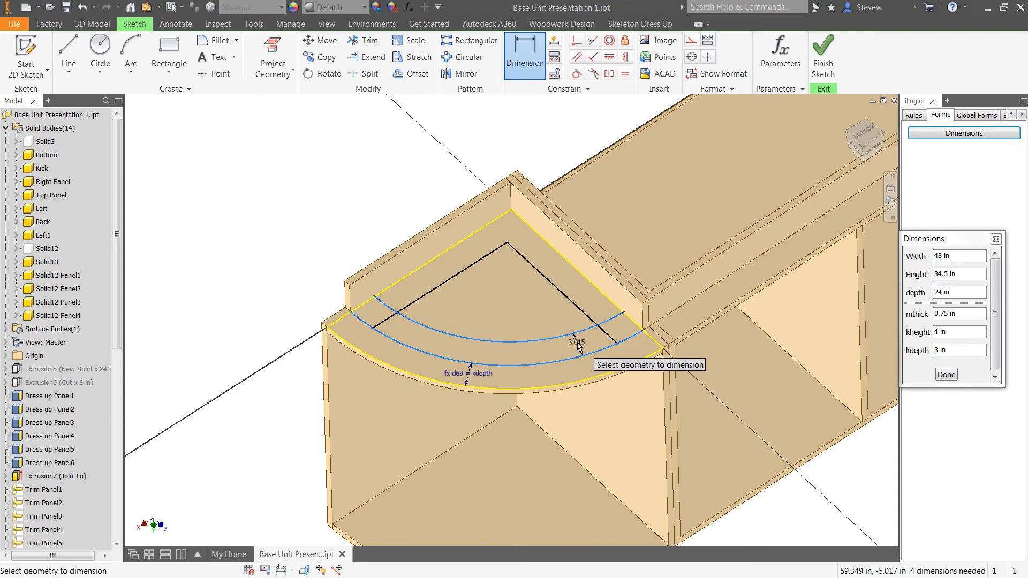
click(578, 344)
click(607, 394)
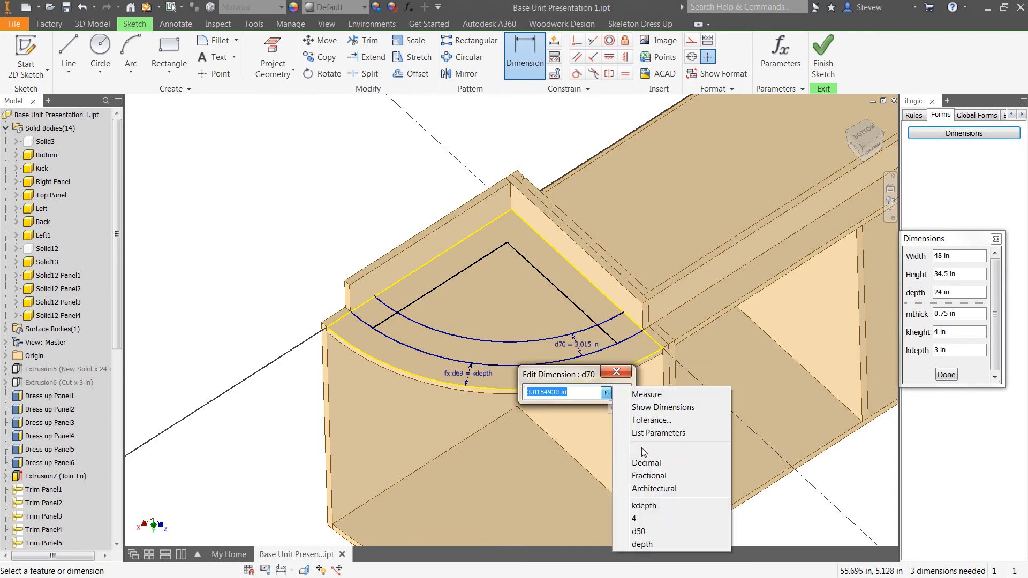
click(660, 433)
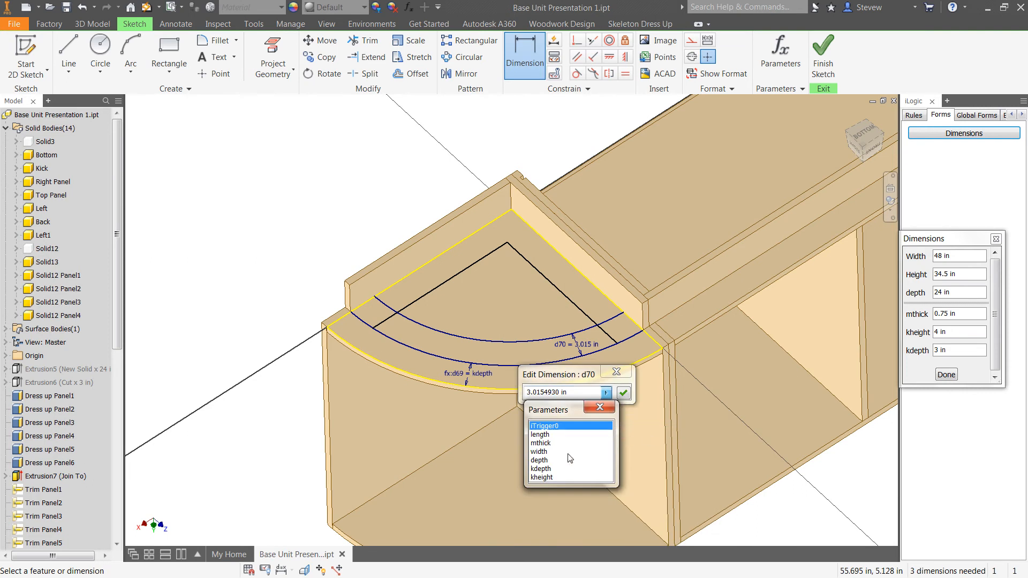
click(551, 443)
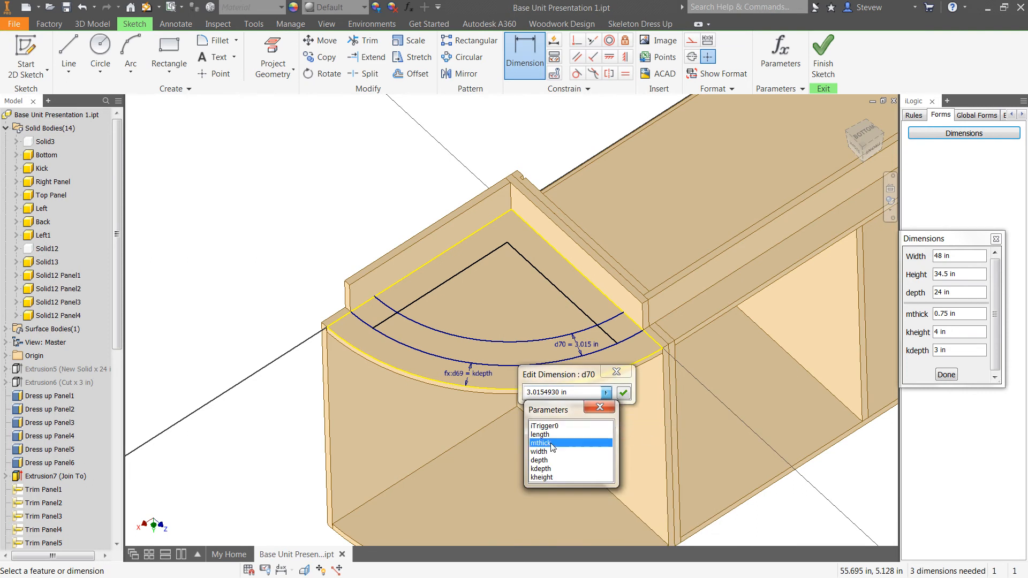
click(623, 393)
Close the gap between the two kick arcs at the back edge with a line about 0.89 in long.
scroll(269, 336, up, 3)
middle_drag(269, 336, 208, 361)
key(e)
key(Escape)
scroll(190, 262, down, 3)
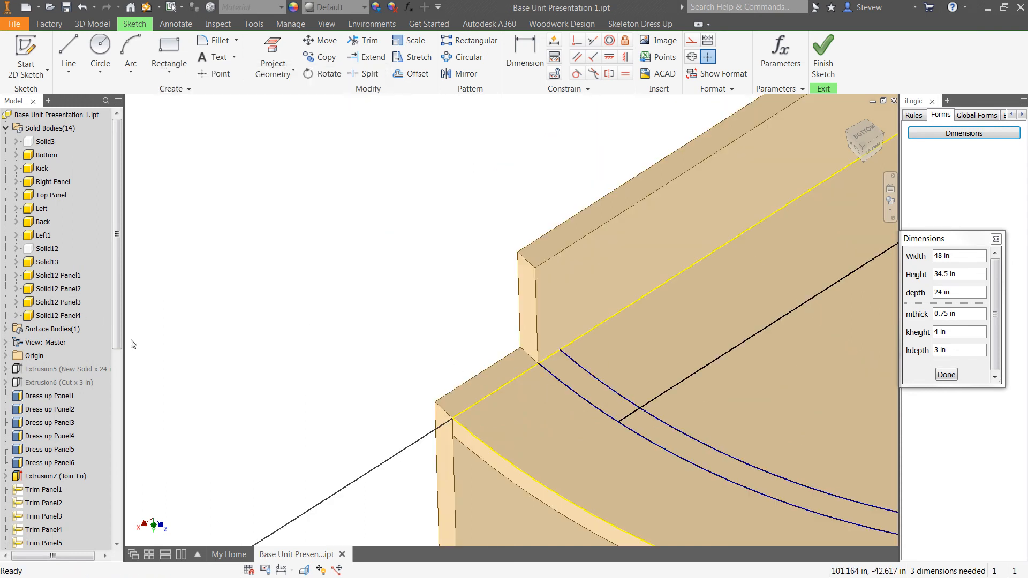
key(l)
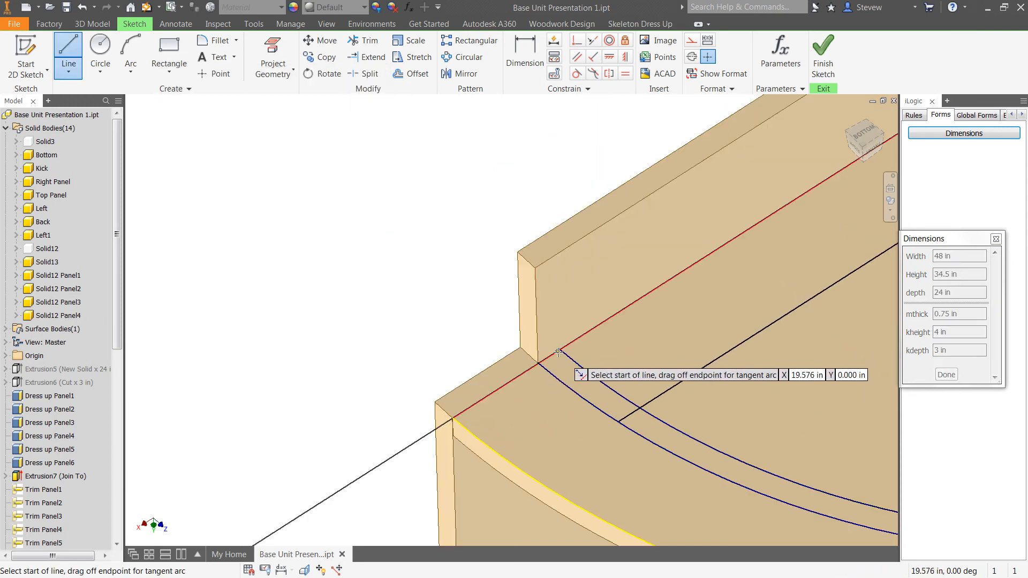
click(559, 351)
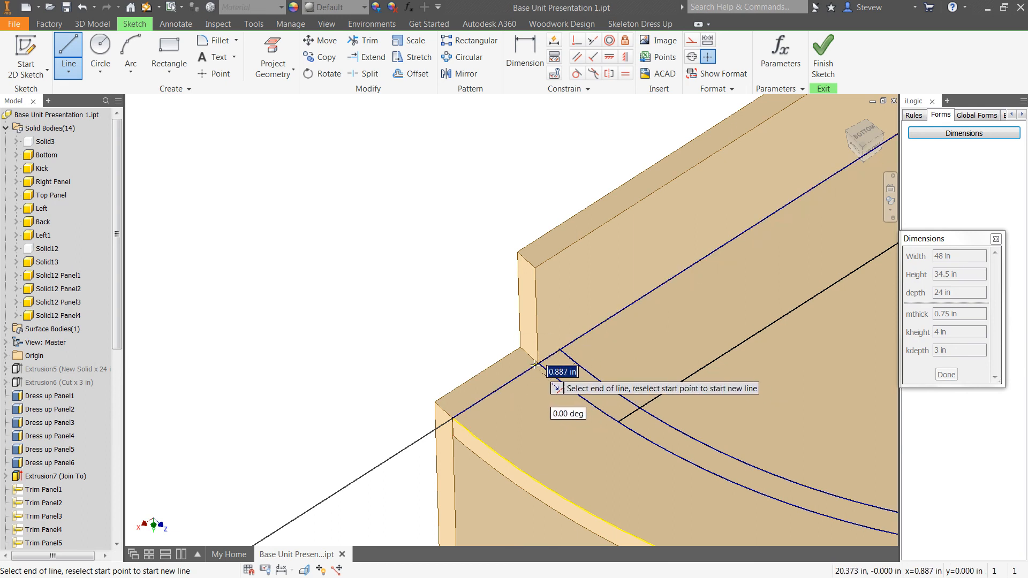
click(538, 364)
Close the other end of the curved strip with a line between the two arcs along the panel's side edge.
scroll(567, 351, down, 4)
scroll(564, 350, up, 4)
scroll(556, 350, up, 3)
middle_drag(522, 348, 28, 266)
scroll(471, 283, down, 3)
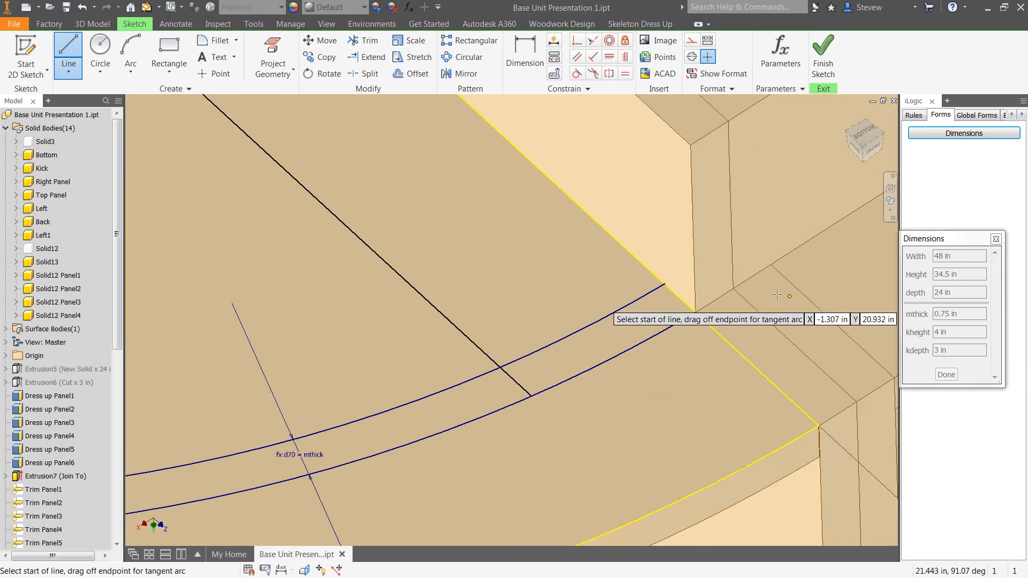
click(698, 307)
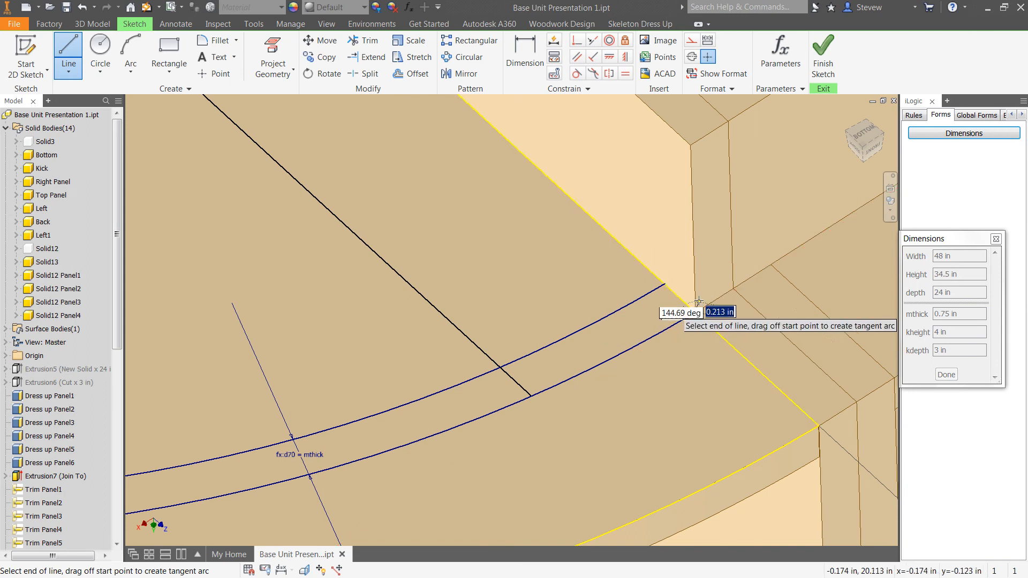
click(665, 284)
scroll(713, 331, up, 3)
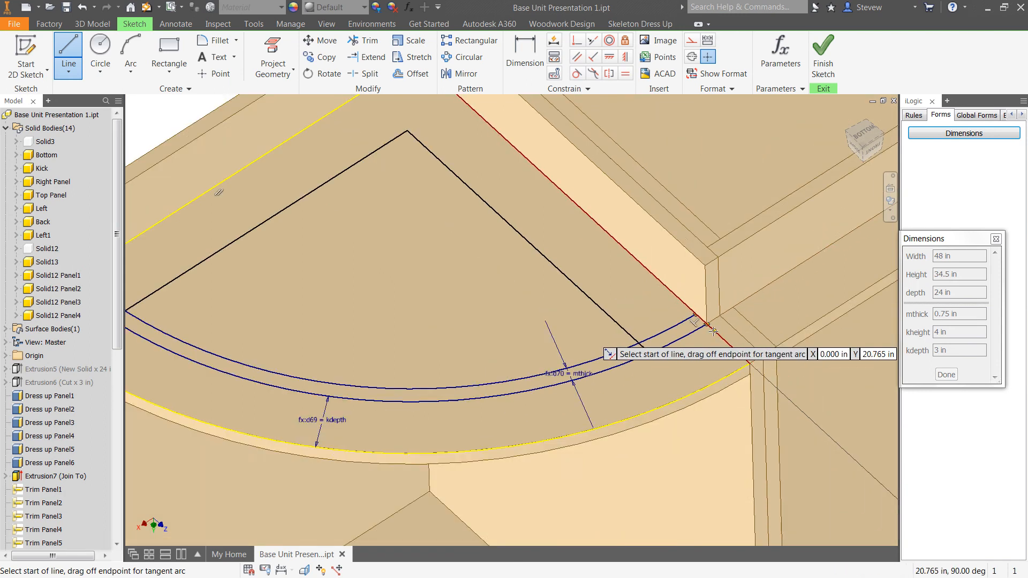
scroll(713, 332, up, 3)
key(Escape)
Extrude the narrow curved strip between the arcs by the kheight parameter as a new solid.
key(e)
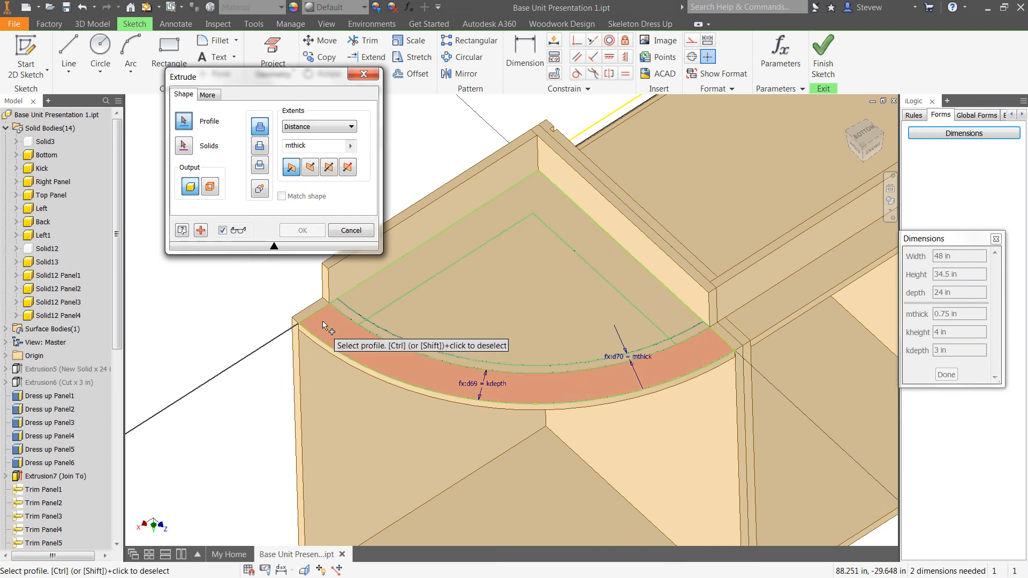
click(384, 339)
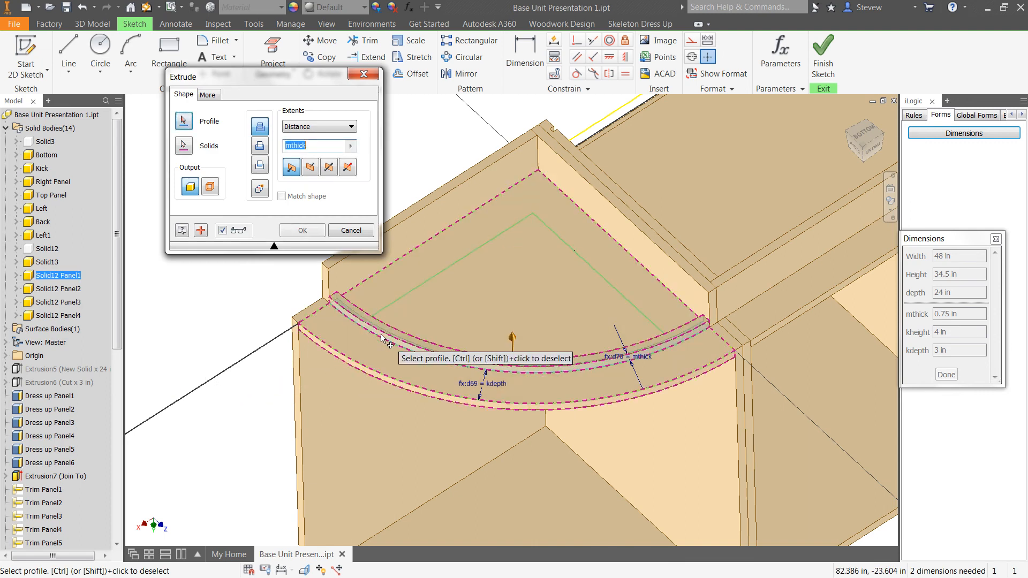
click(299, 129)
click(300, 161)
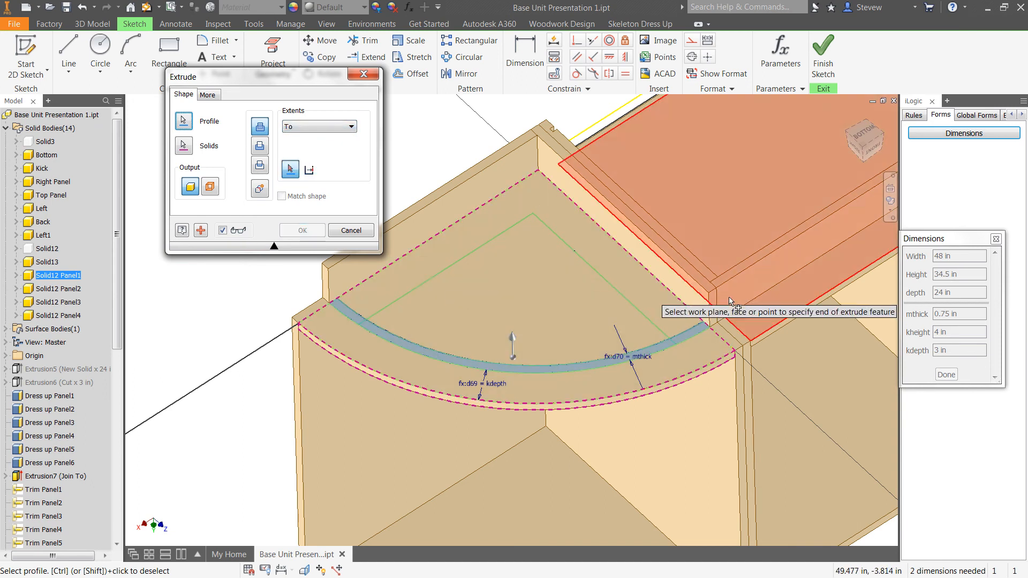
click(308, 127)
click(304, 138)
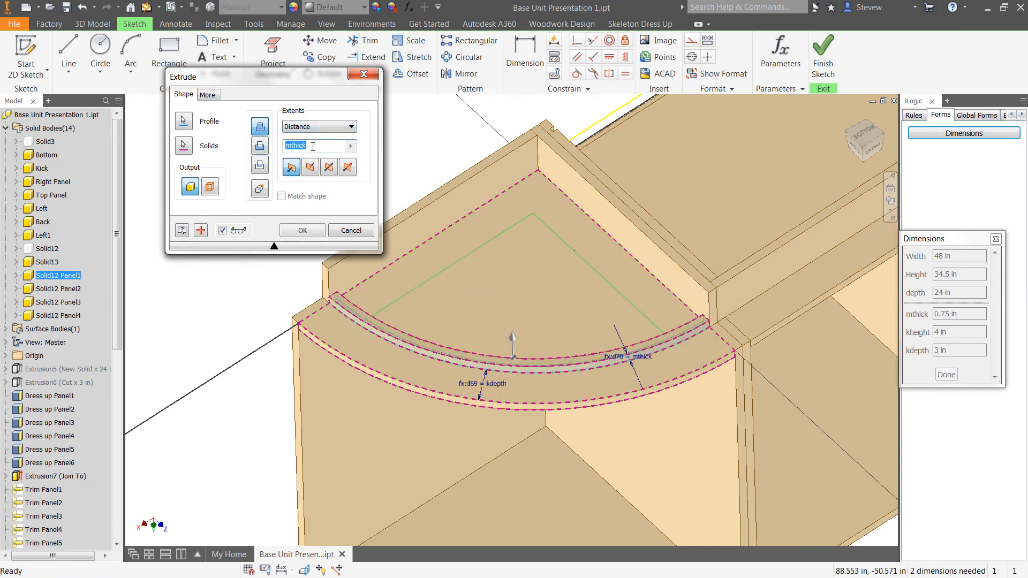
click(351, 147)
click(404, 173)
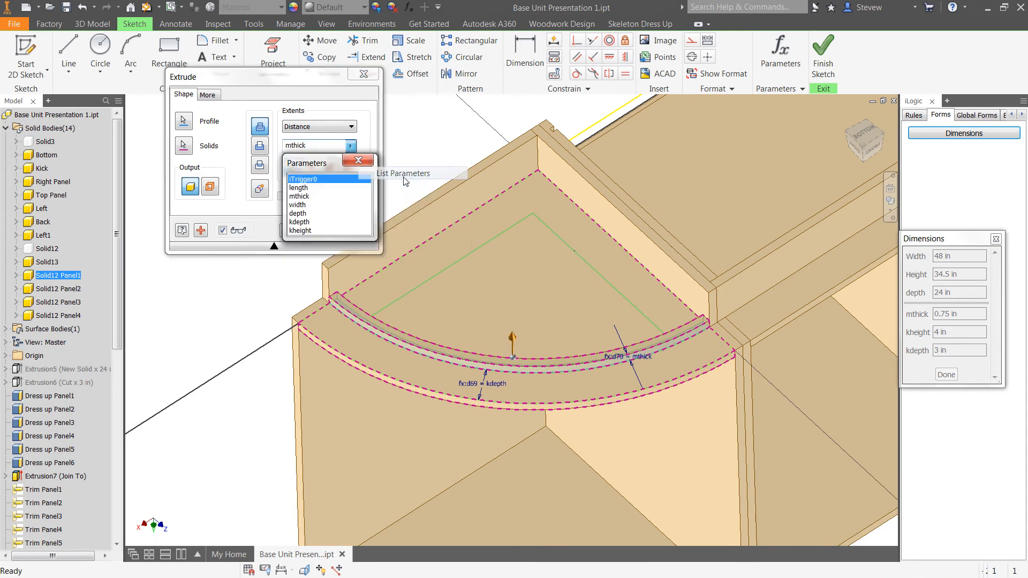
double_click(300, 231)
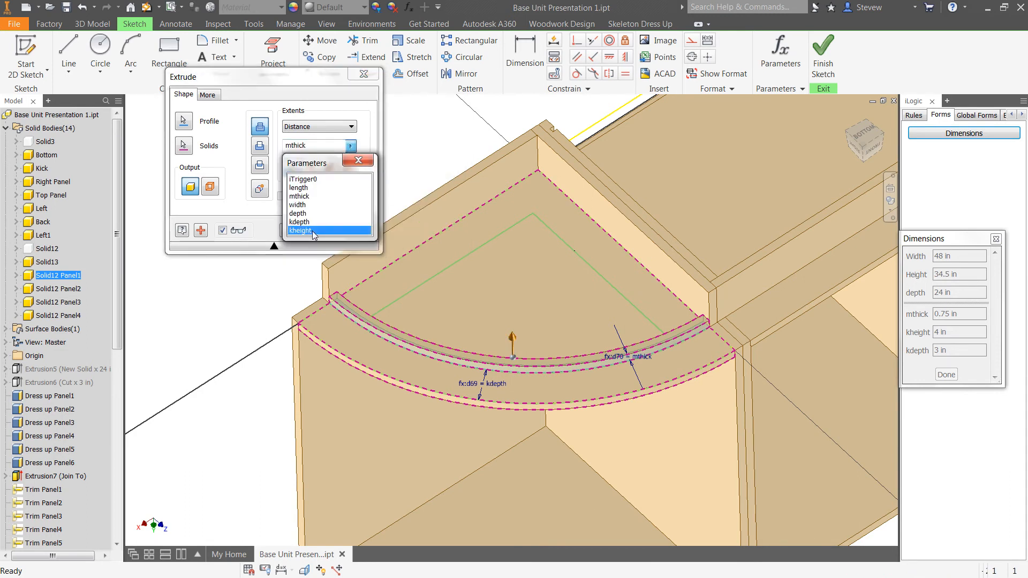
click(260, 189)
click(302, 231)
Clone the rounded end's bottom panel at an offset of 12 in to form a middle shelf.
click(847, 117)
middle_drag(730, 463, 776, 474)
shift+middle_drag(425, 363, 477, 246)
middle_drag(612, 510, 554, 517)
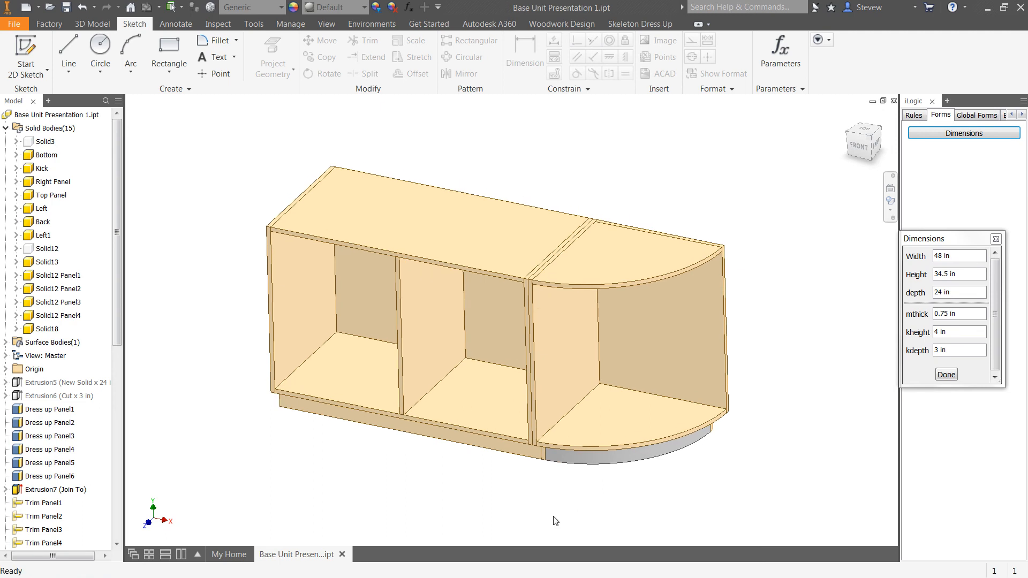
click(641, 24)
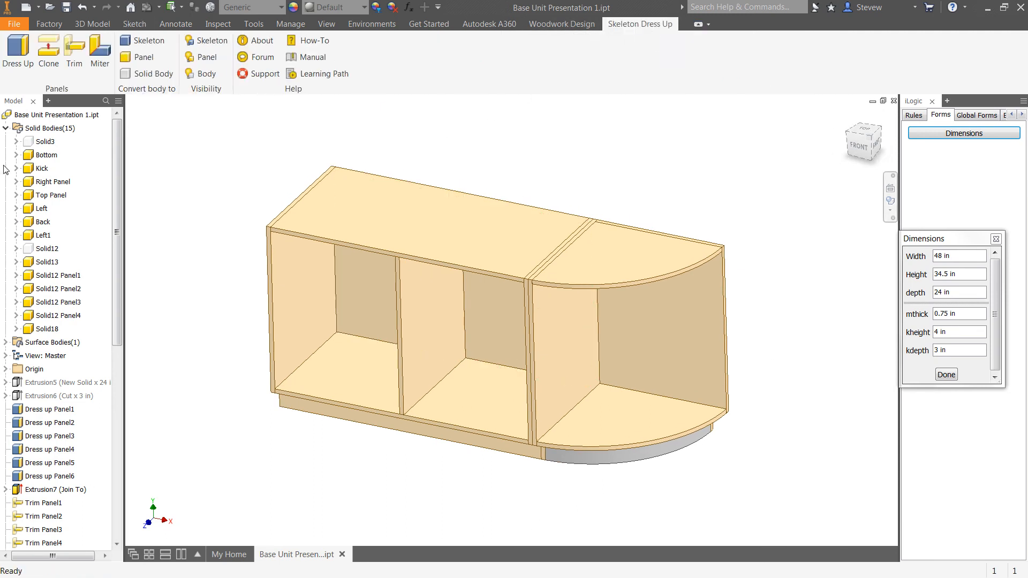
click(46, 50)
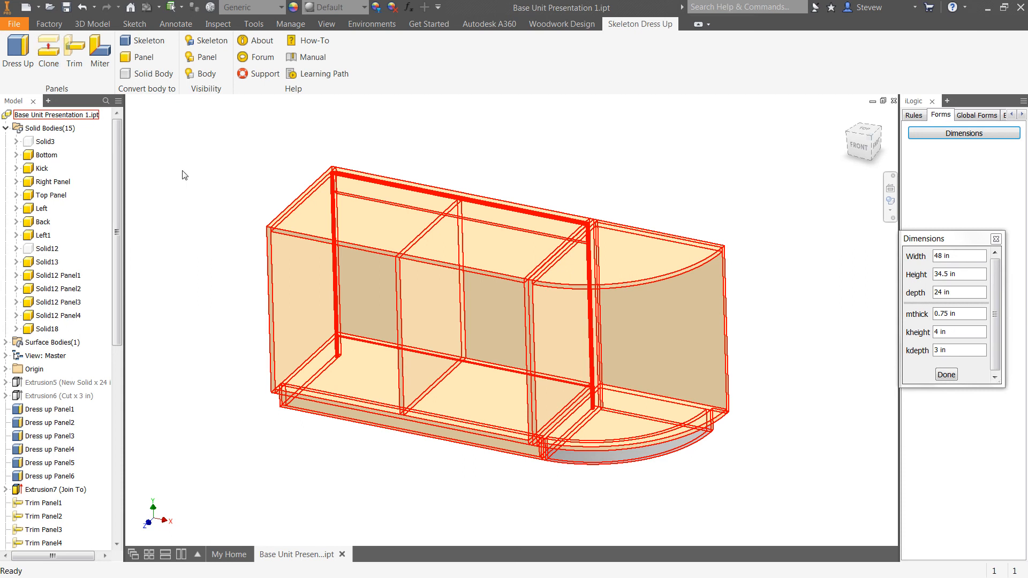
click(49, 49)
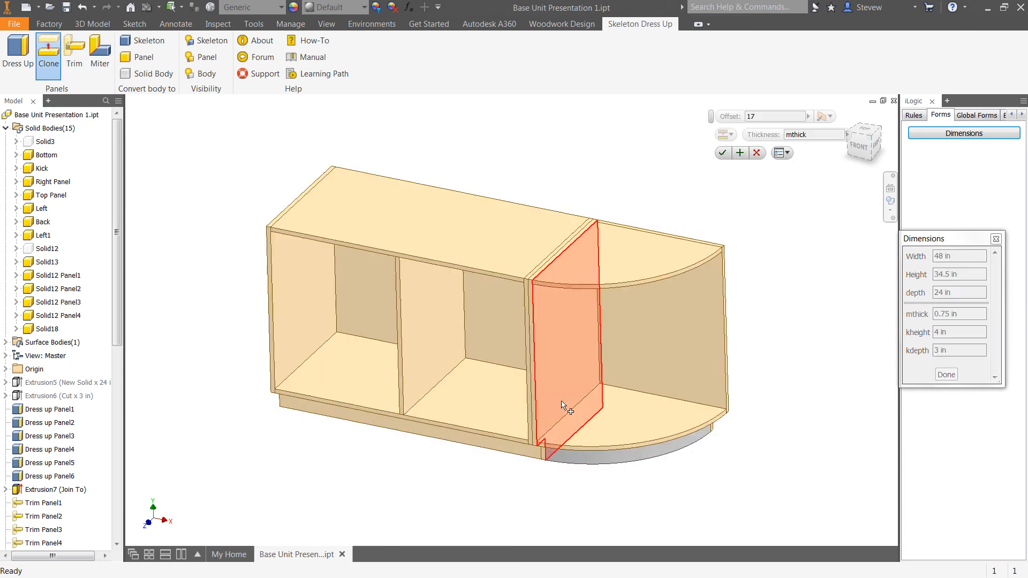
click(630, 428)
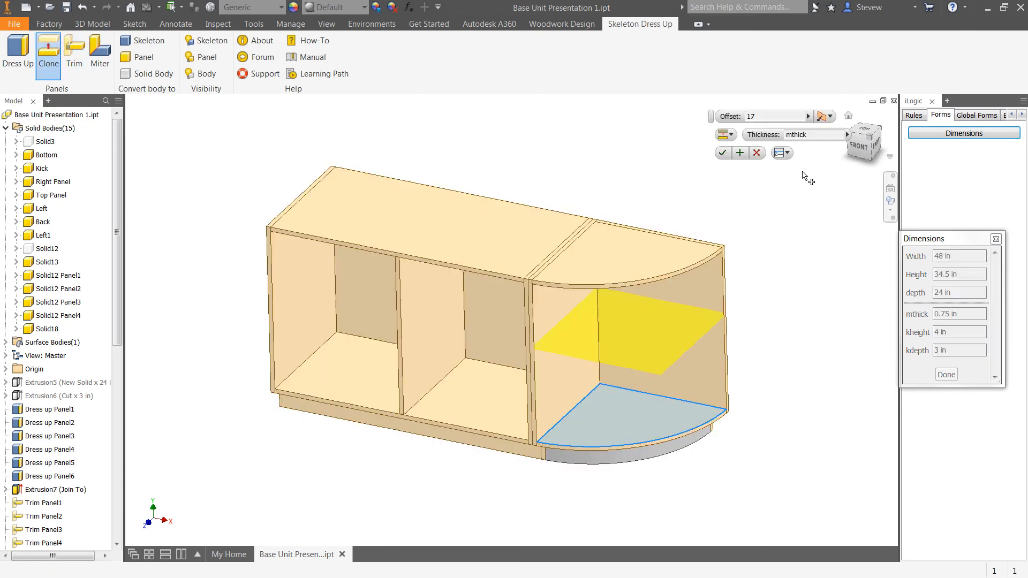
text(12)
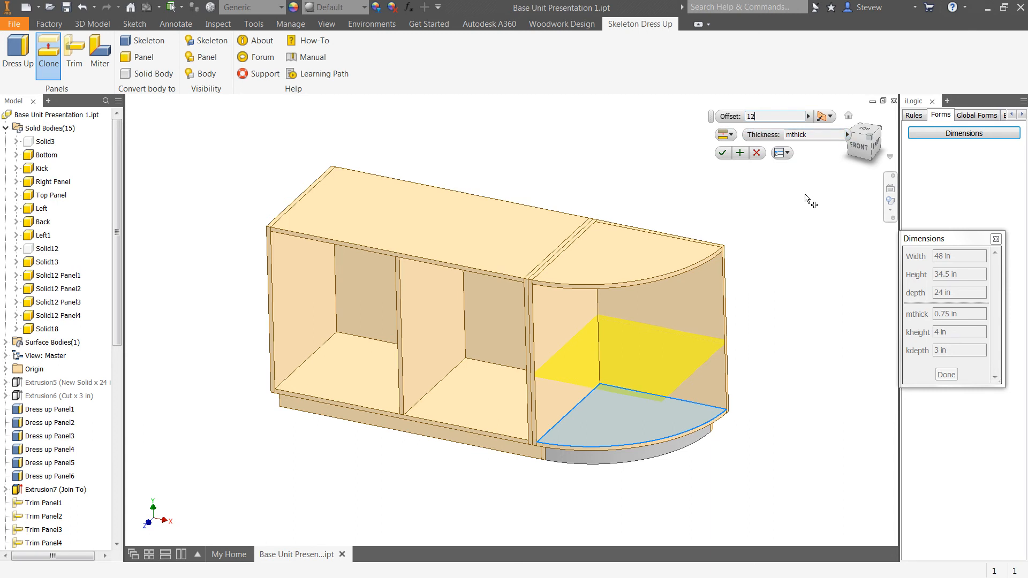
click(740, 154)
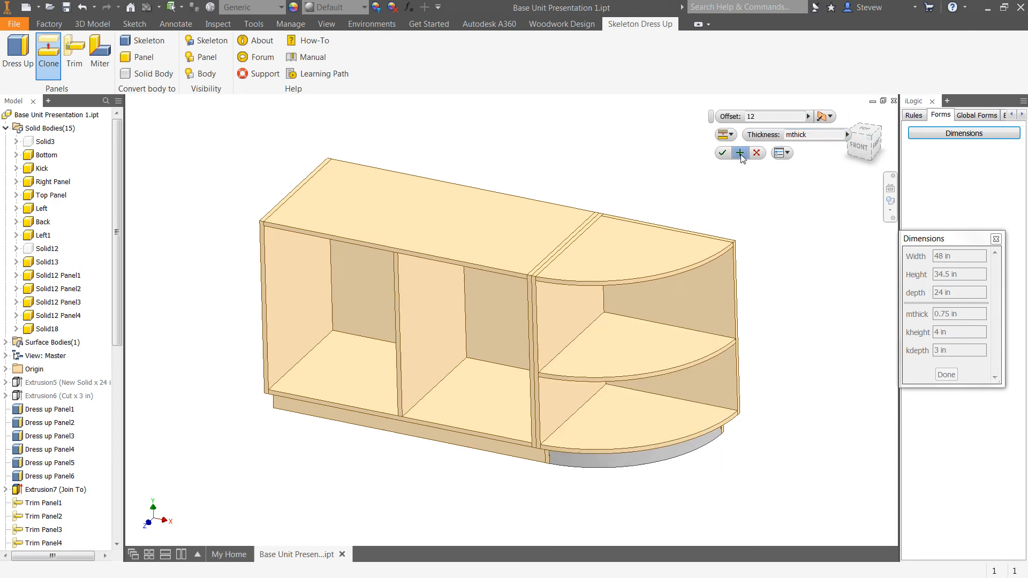
click(724, 154)
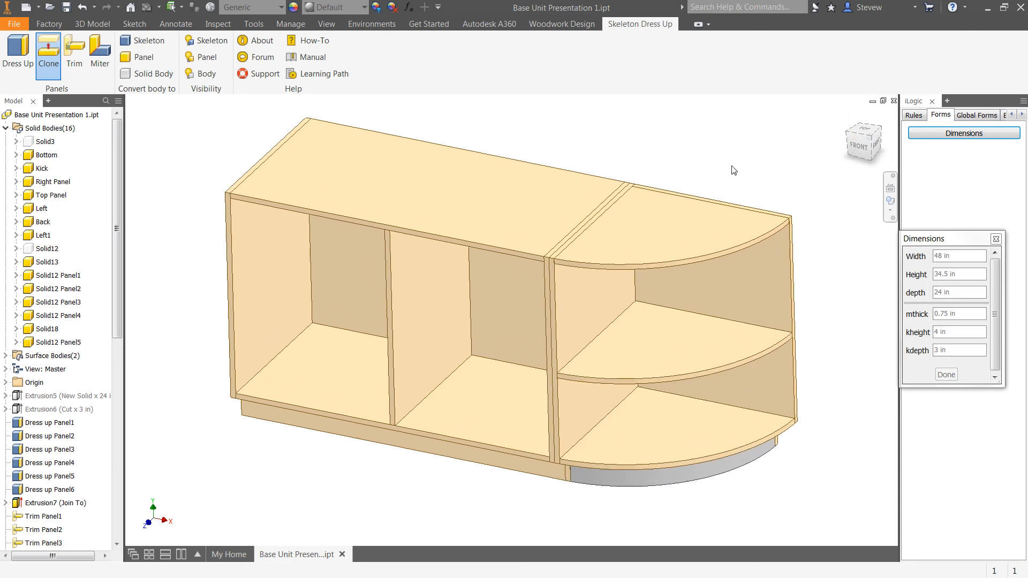
click(304, 321)
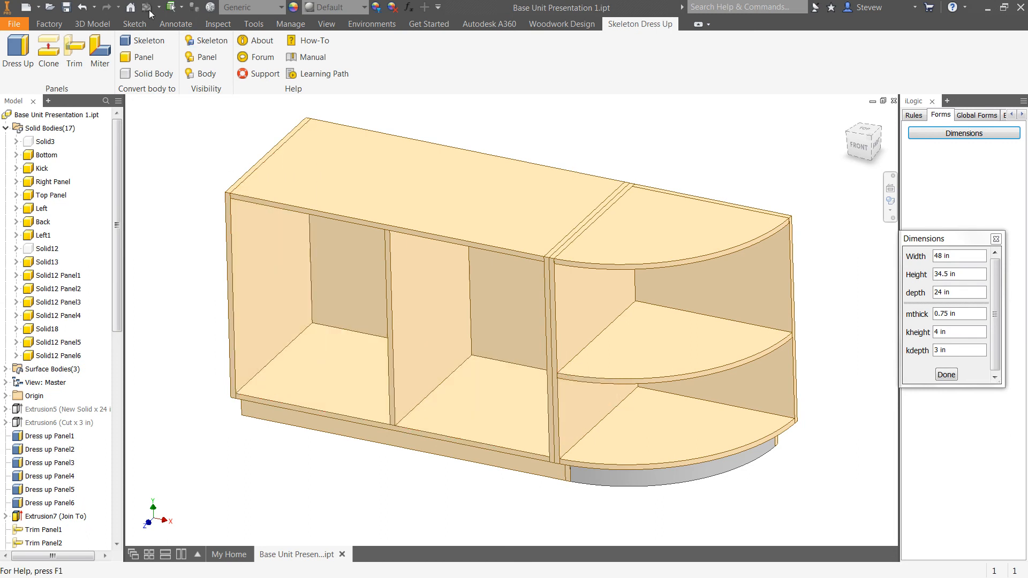
Save the part and bring the whole cabinet into view.
click(69, 7)
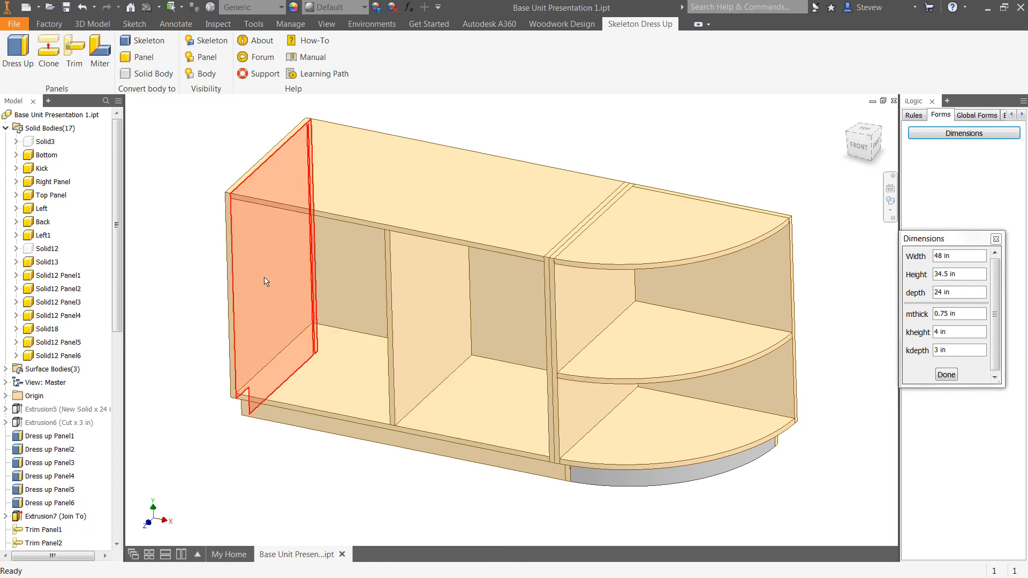
scroll(364, 365, up, 3)
middle_drag(383, 367, 480, 357)
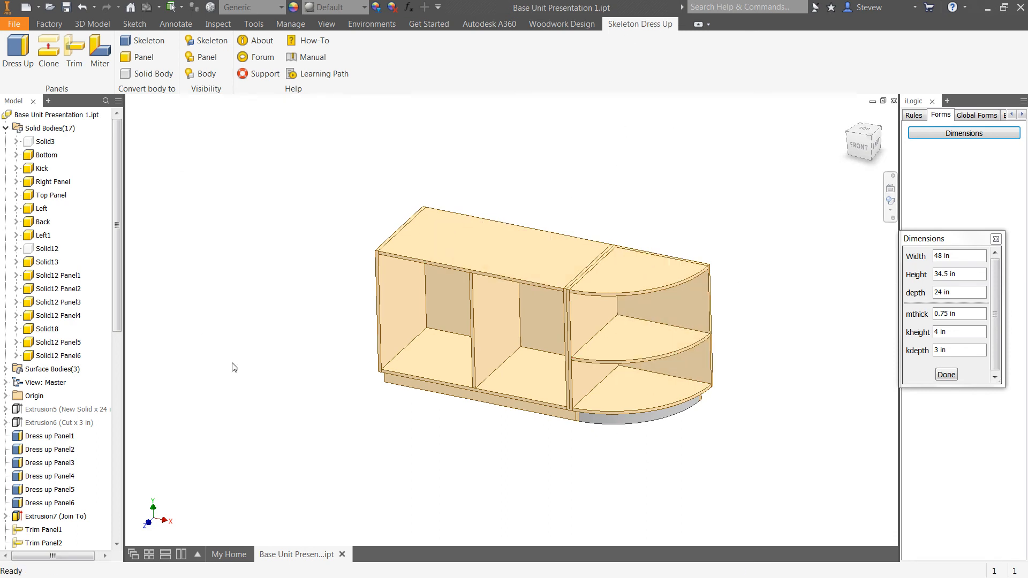
Turn on the visibility of Work Plane1 at the middle of the cabinet.
drag(117, 243, 116, 455)
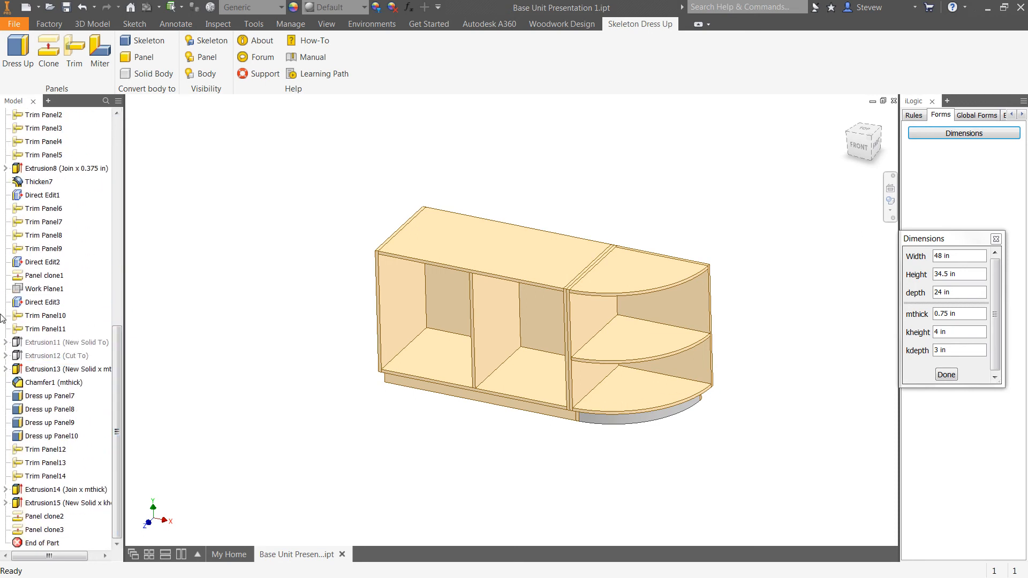
right_click(36, 290)
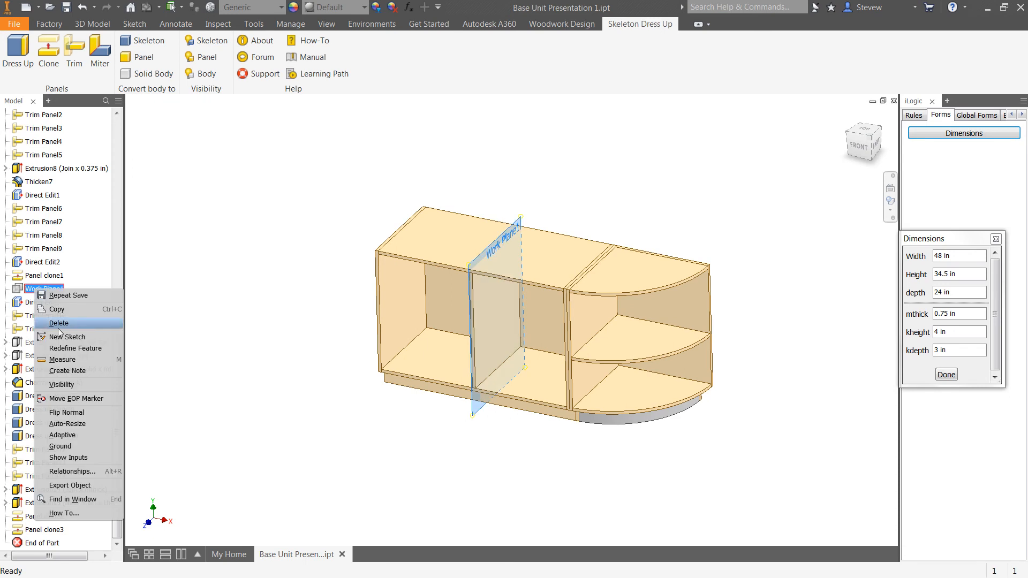
click(60, 385)
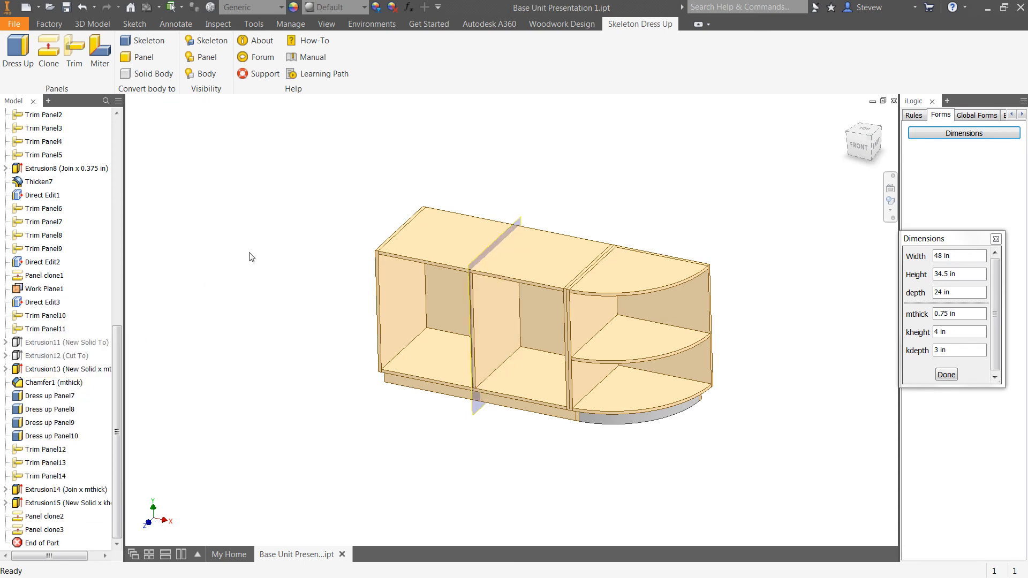
click(79, 24)
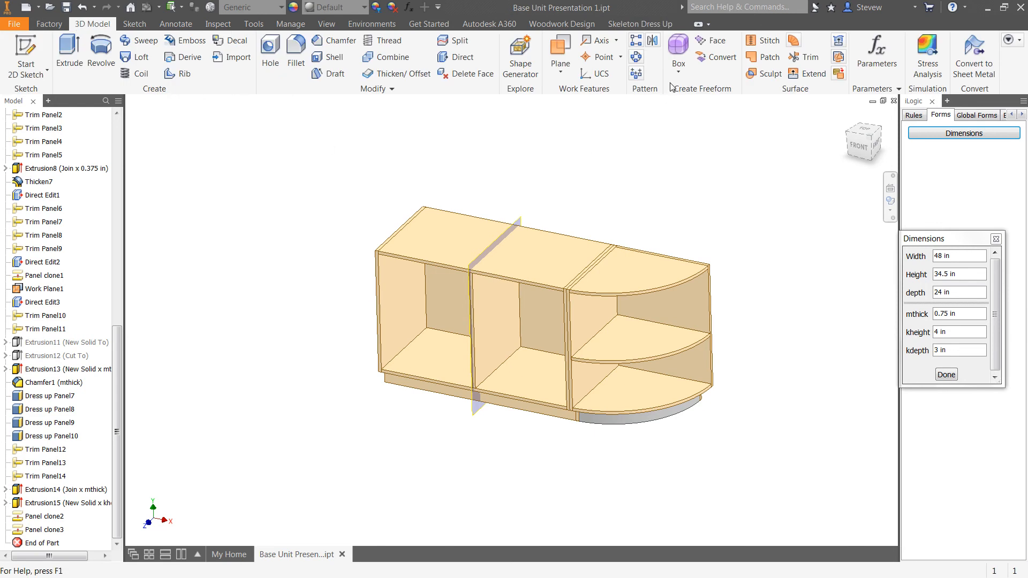
Mirror the rounded end's solids about Work Plane1 to the cabinet's opposite side, creating new solid bodies.
click(653, 41)
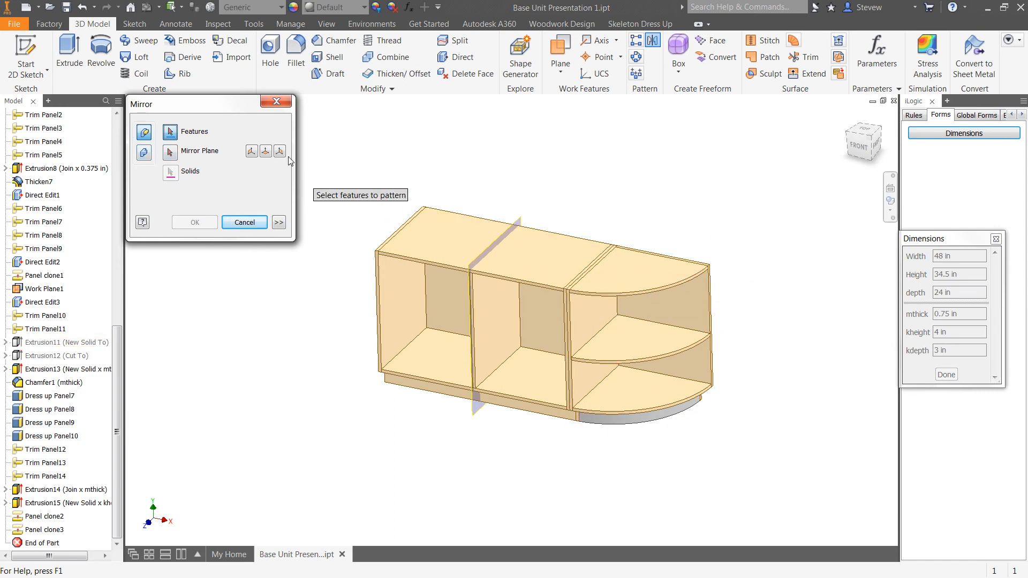
click(143, 154)
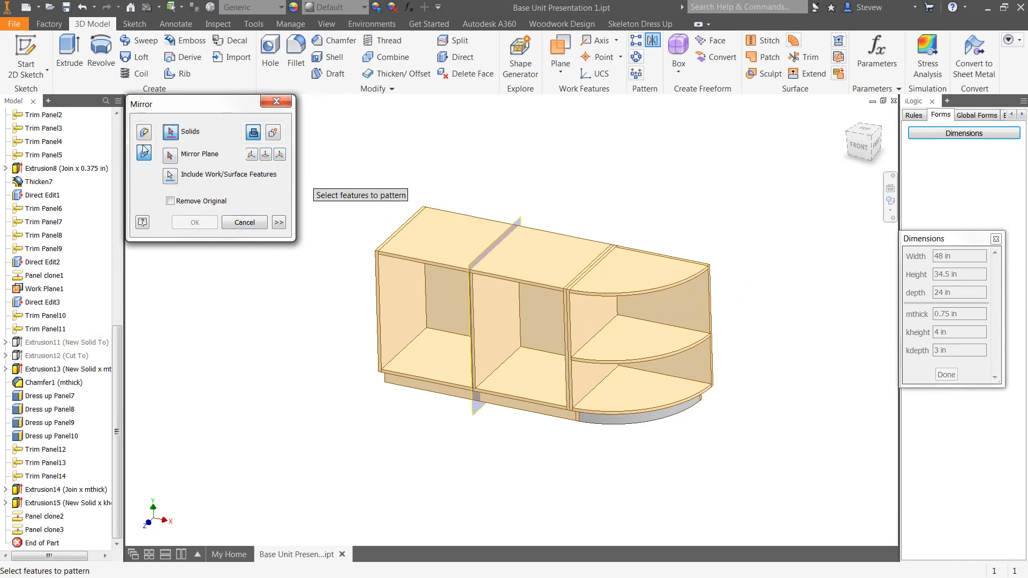
click(272, 133)
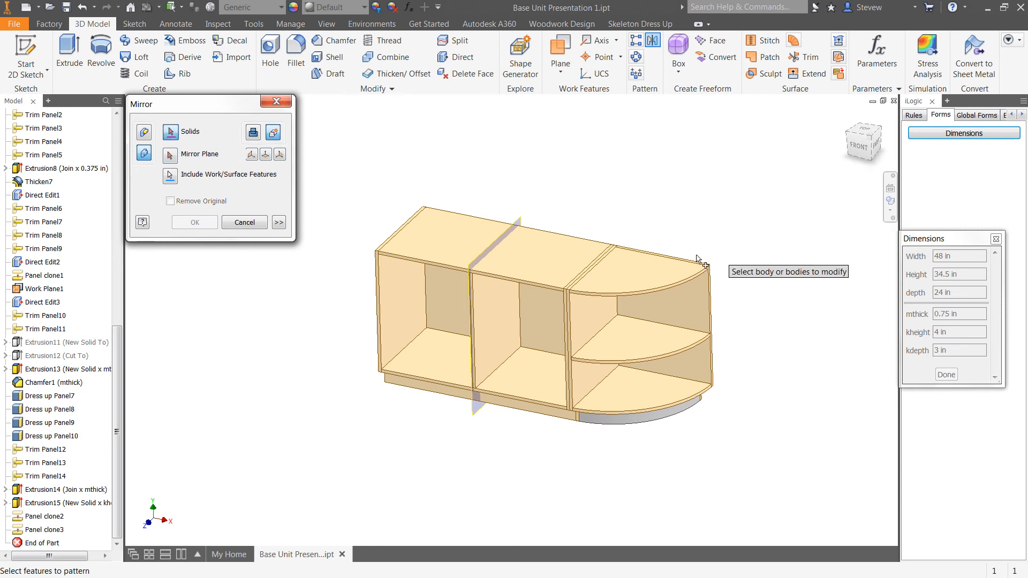
click(587, 318)
click(626, 345)
click(674, 322)
click(644, 394)
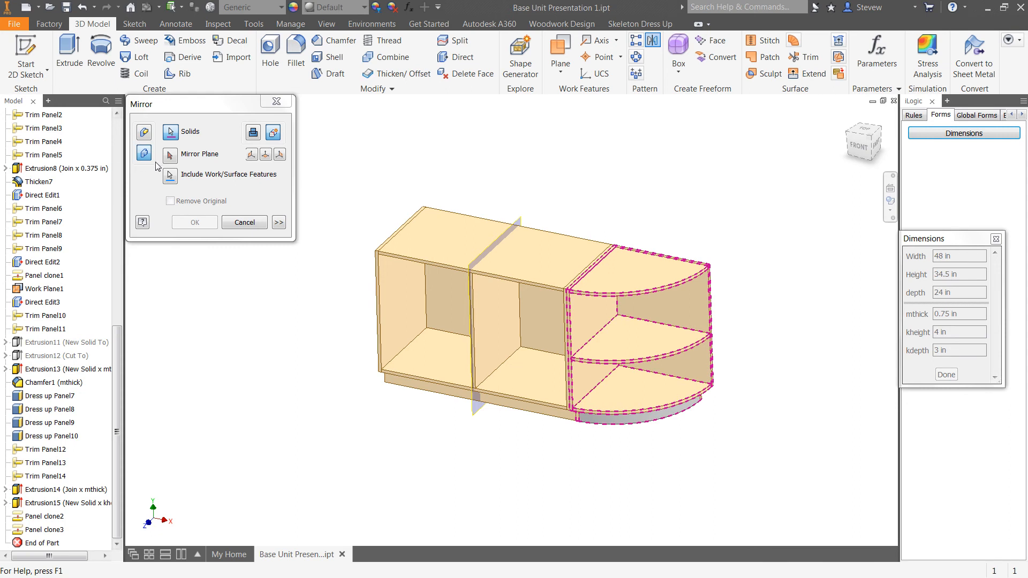
click(170, 154)
click(518, 227)
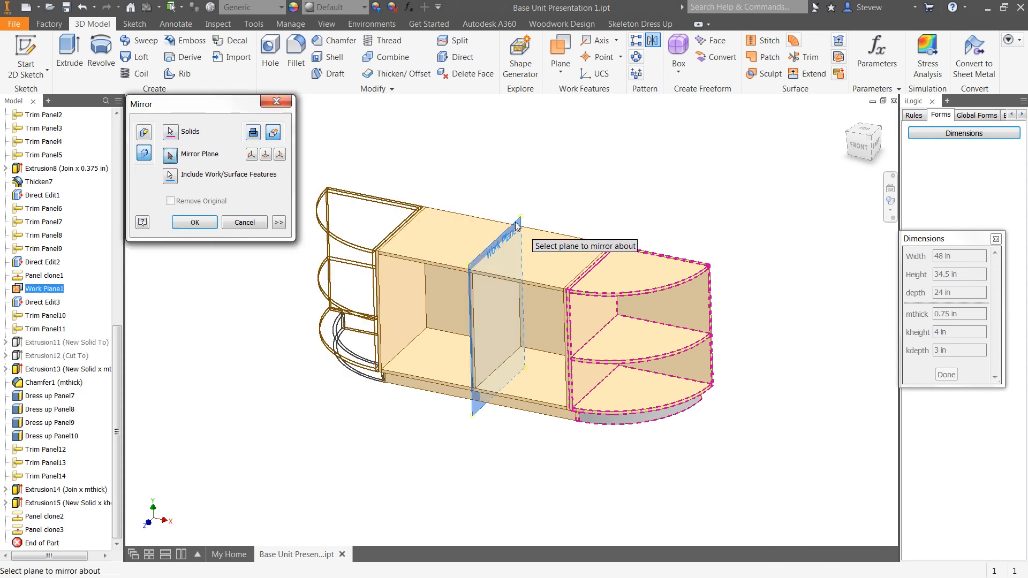
click(194, 222)
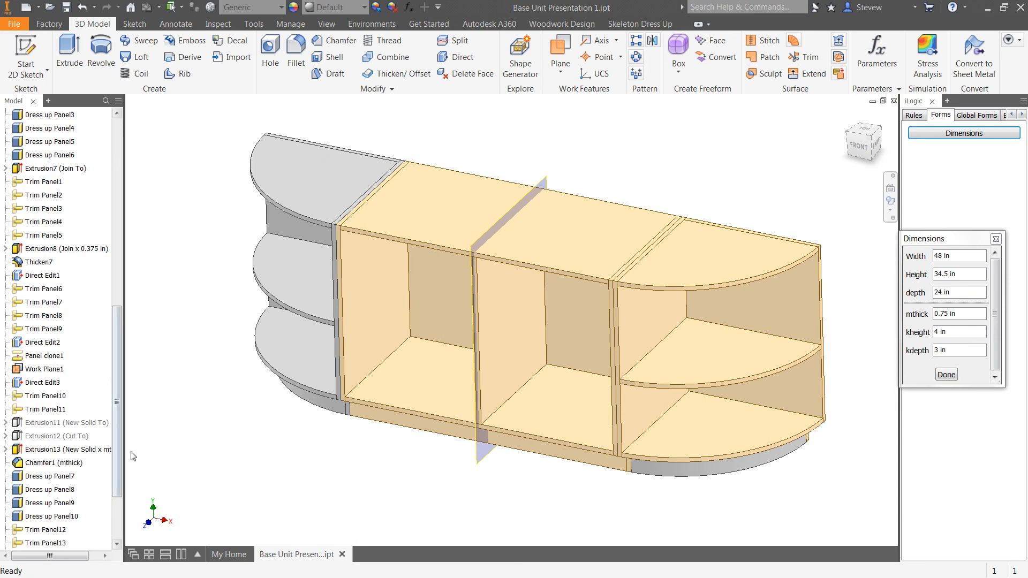
Turn off the visibility of Work Plane1.
scroll(104, 502, down, 3)
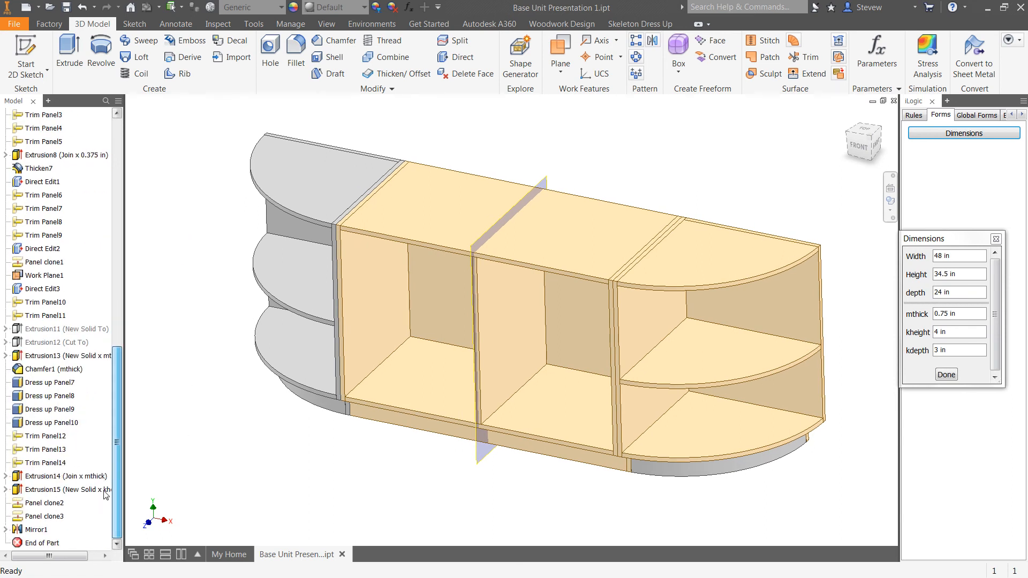
scroll(103, 505, up, 3)
scroll(107, 437, up, 1)
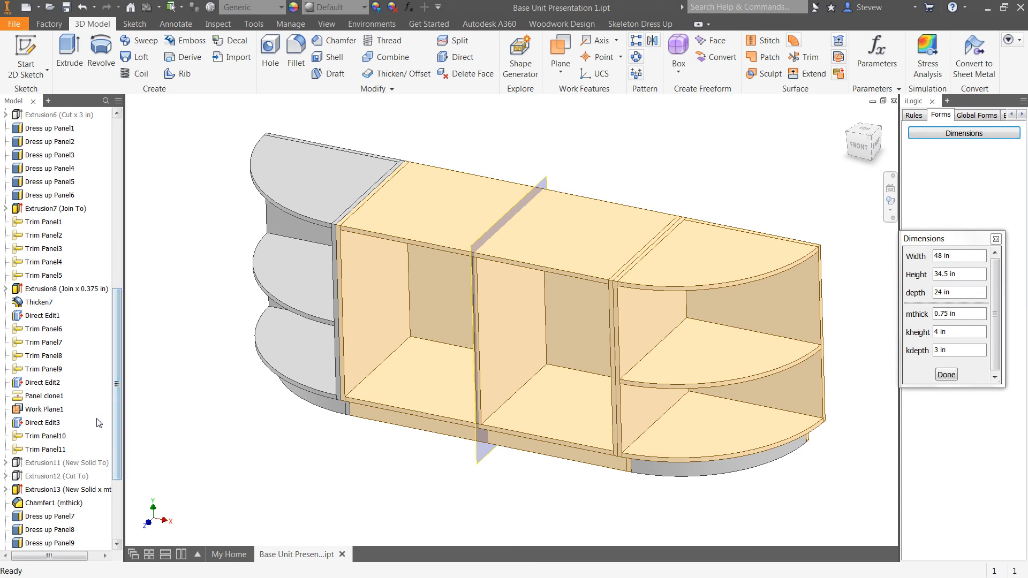
right_click(34, 410)
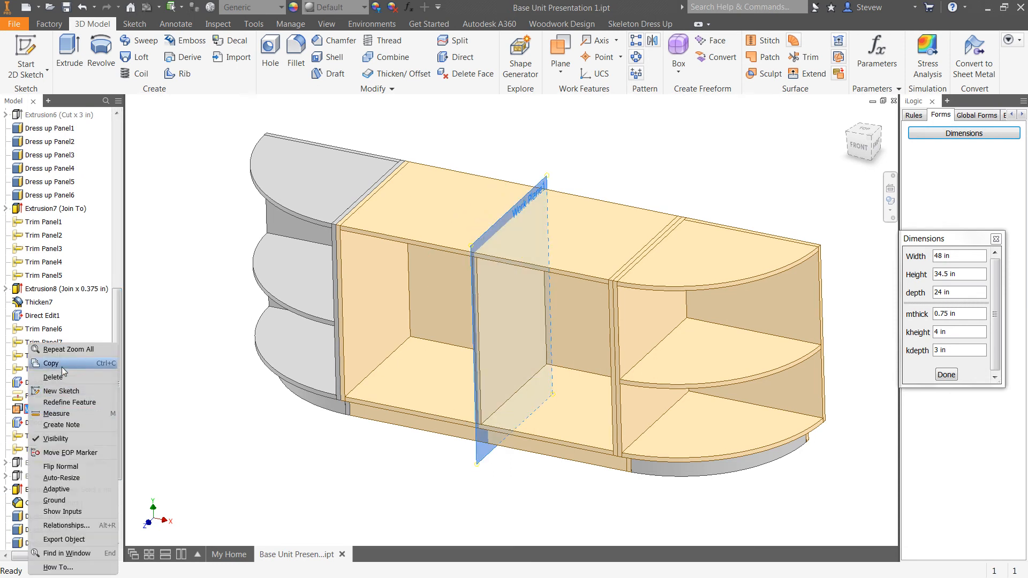
click(56, 438)
middle_drag(437, 422, 490, 434)
key(F4)
drag(578, 416, 508, 309)
shift+middle_drag(509, 309, 513, 316)
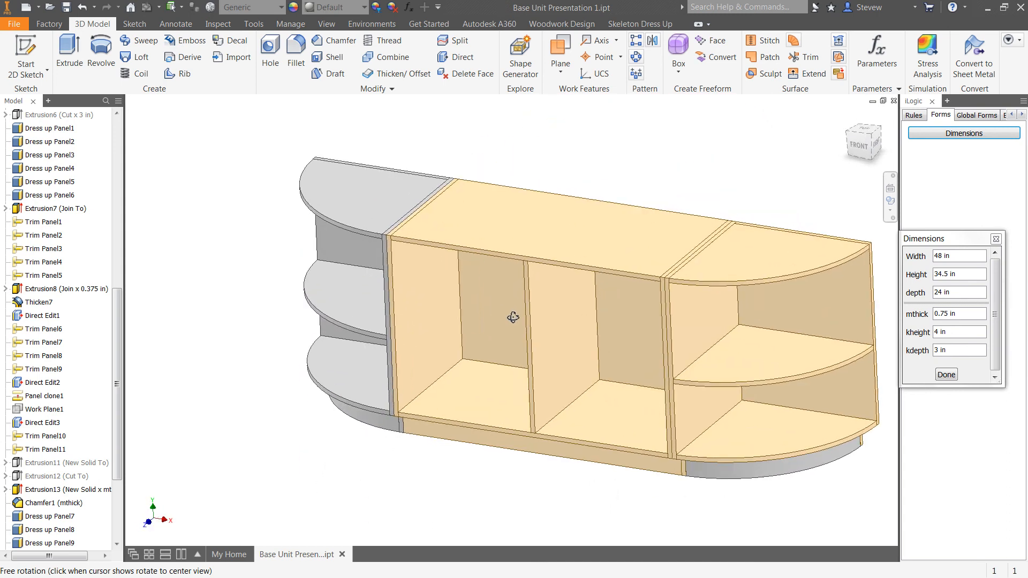
middle_drag(156, 142, 111, 135)
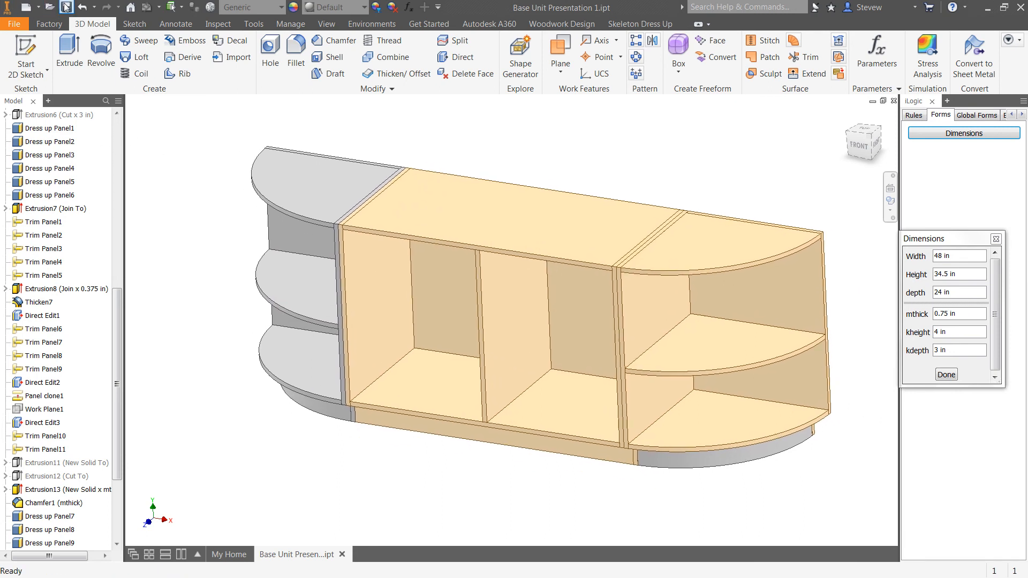
Set the cabinet's width to 24 in, height to 28 in and depth to 18 in in the Dimensions form.
middle_drag(728, 355, 543, 314)
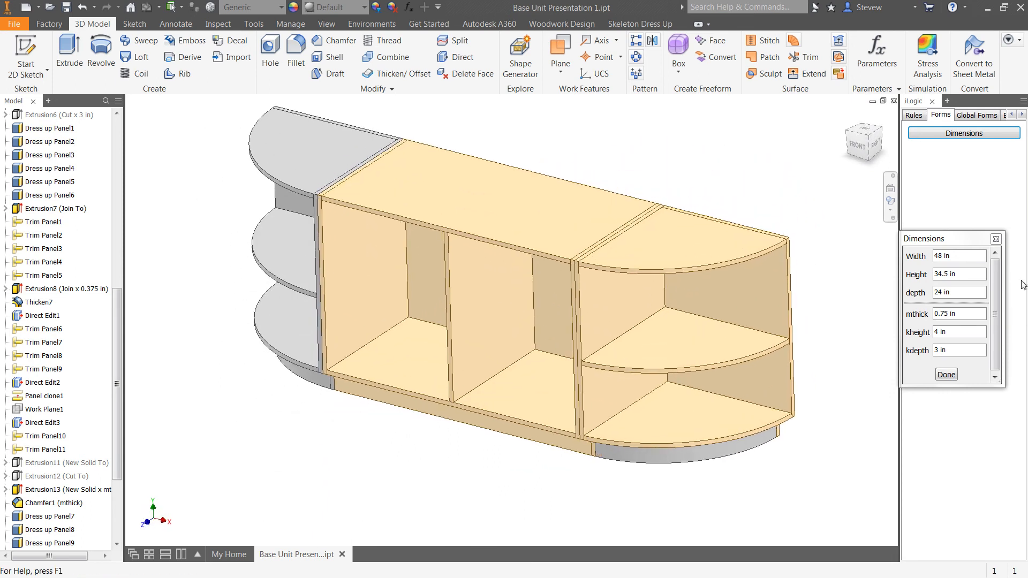
click(963, 258)
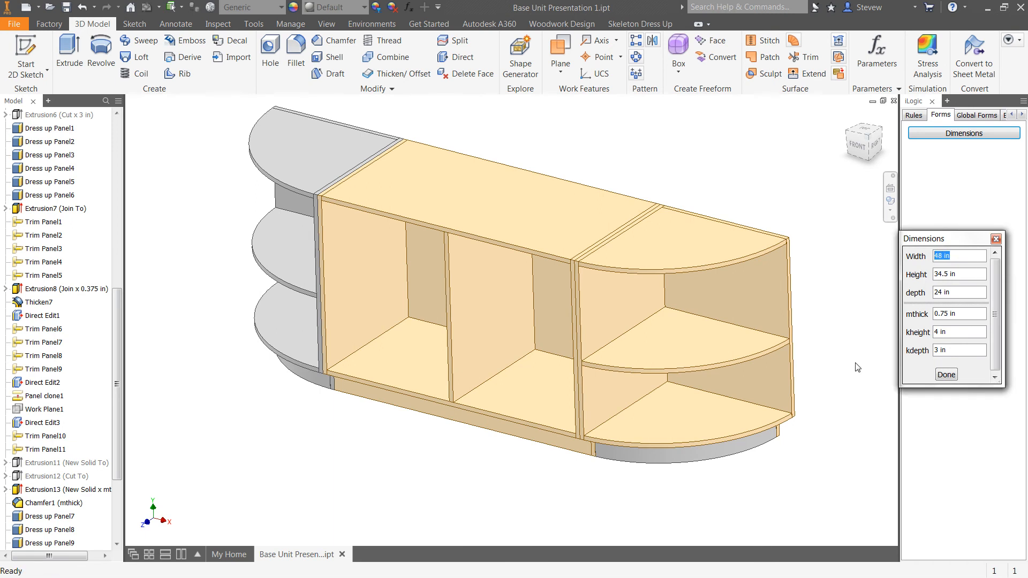
text(24)
key(Tab)
middle_drag(803, 320, 723, 296)
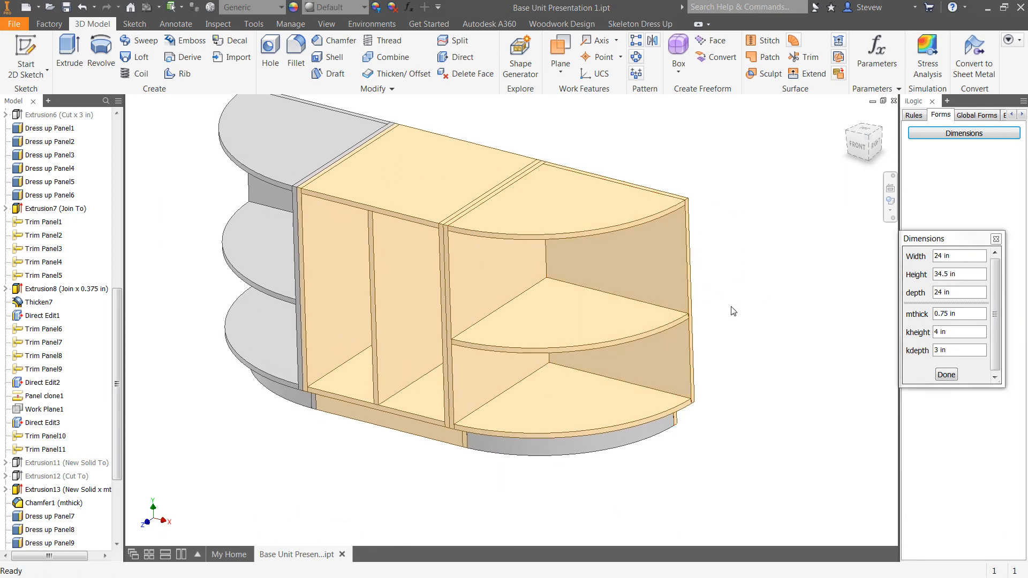
drag(969, 274, 915, 275)
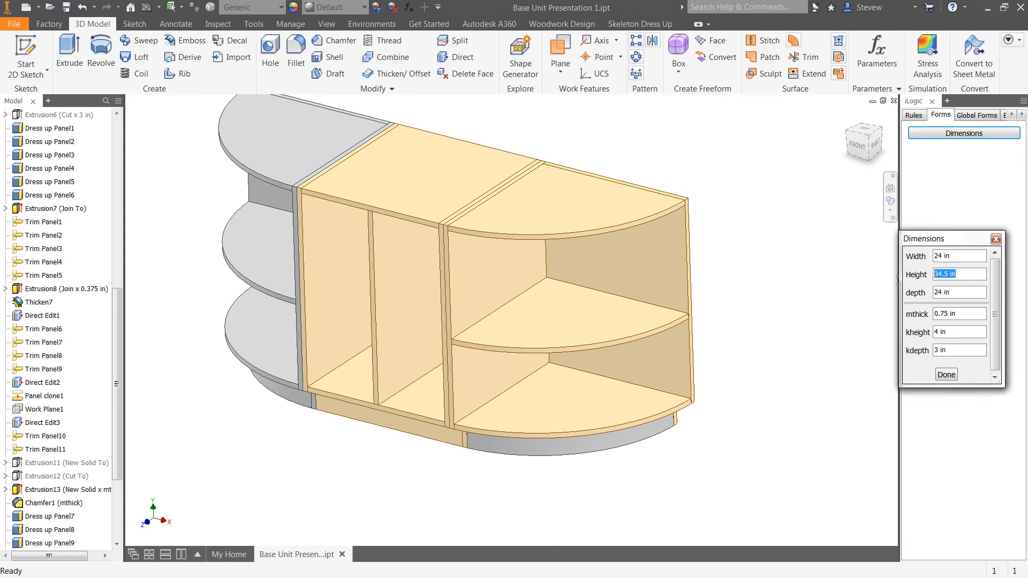
text(28)
key(Tab)
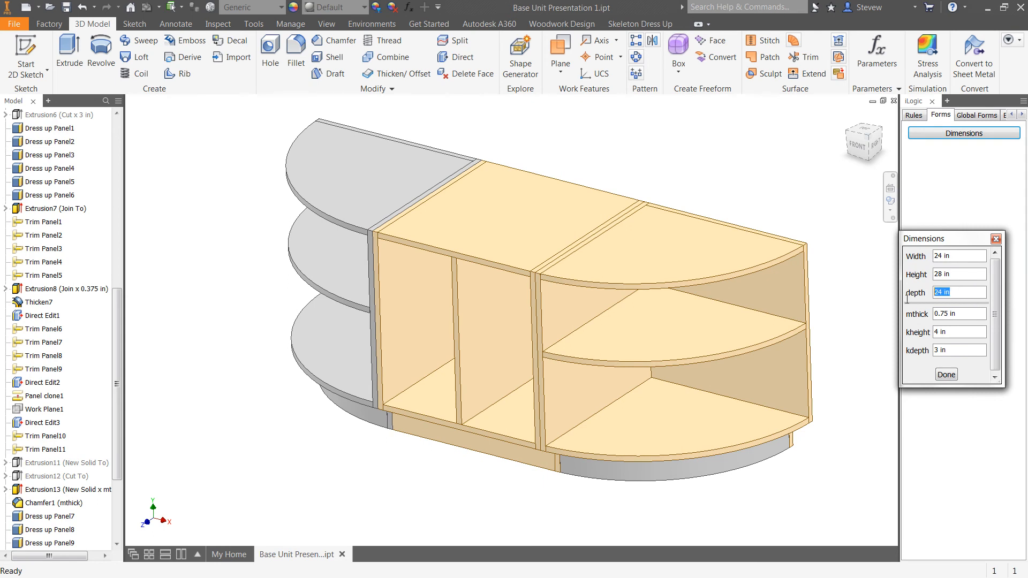
text(18)
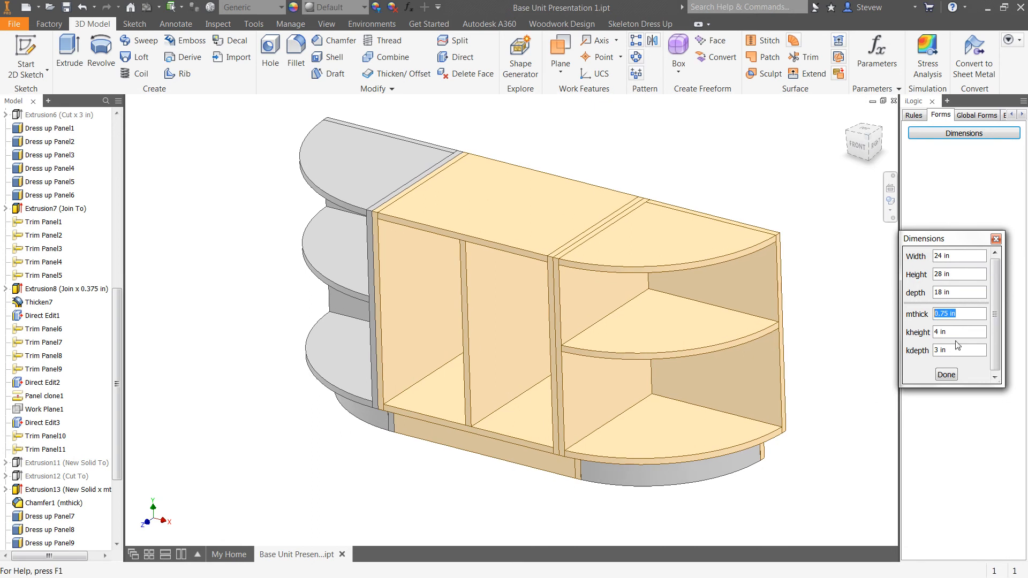
Set the kick height kheight to 6 in and the kick depth kdepth to 4 in.
key(Tab)
text(6)
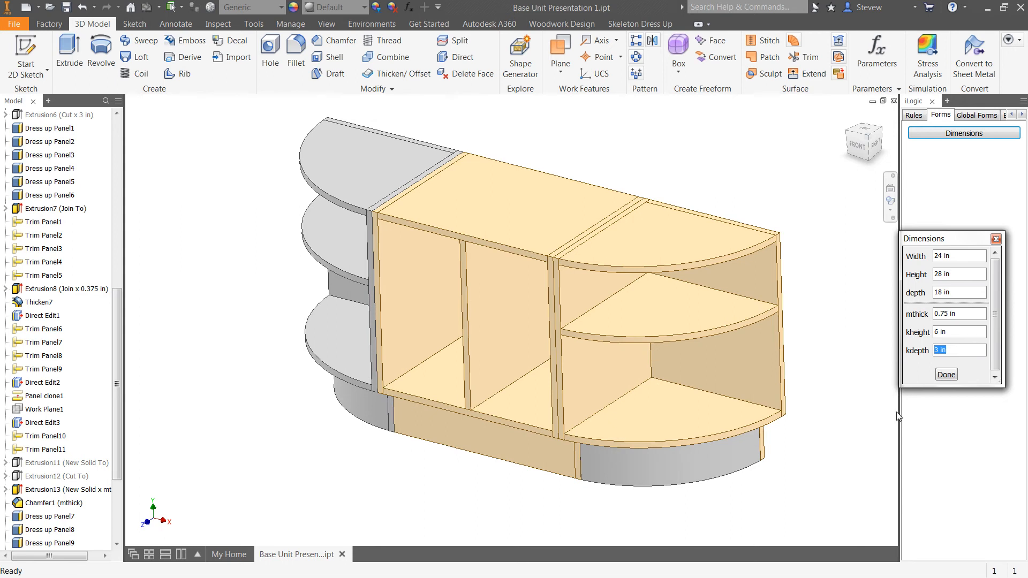
click(951, 350)
drag(951, 351, 903, 364)
text(4)
key(Tab)
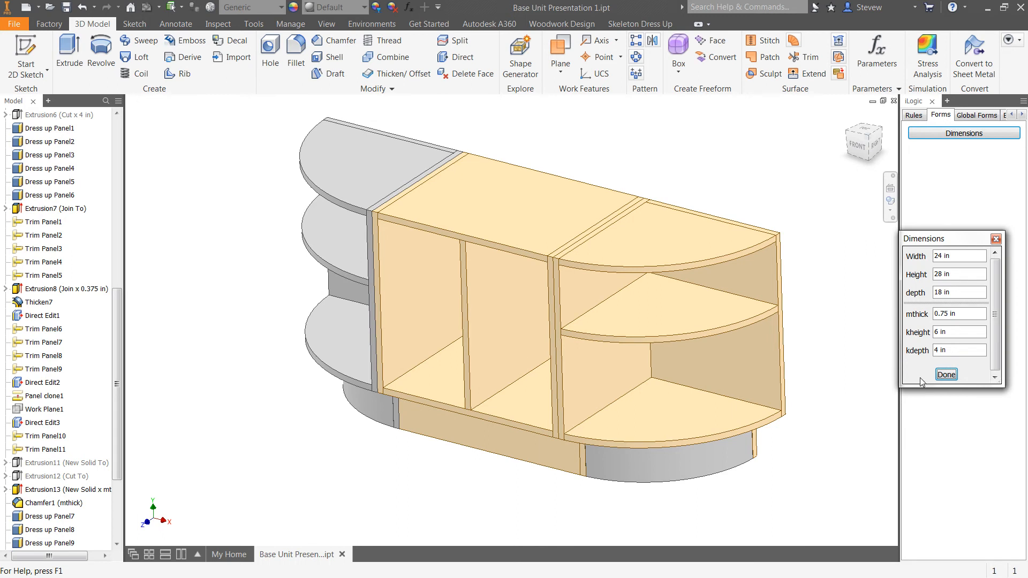
Set the material thickness mthick to 0.625 in.
drag(970, 315, 931, 317)
text(.625)
key(Tab)
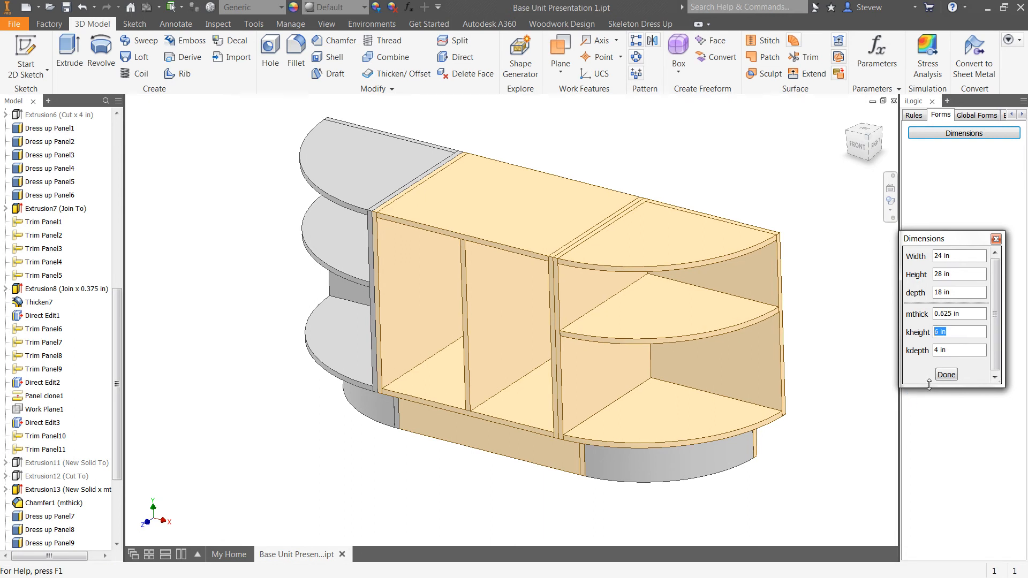
Set the material thickness mthick to 19 mm and finish with the Dimensions form.
click(970, 314)
text(19mm)
click(946, 375)
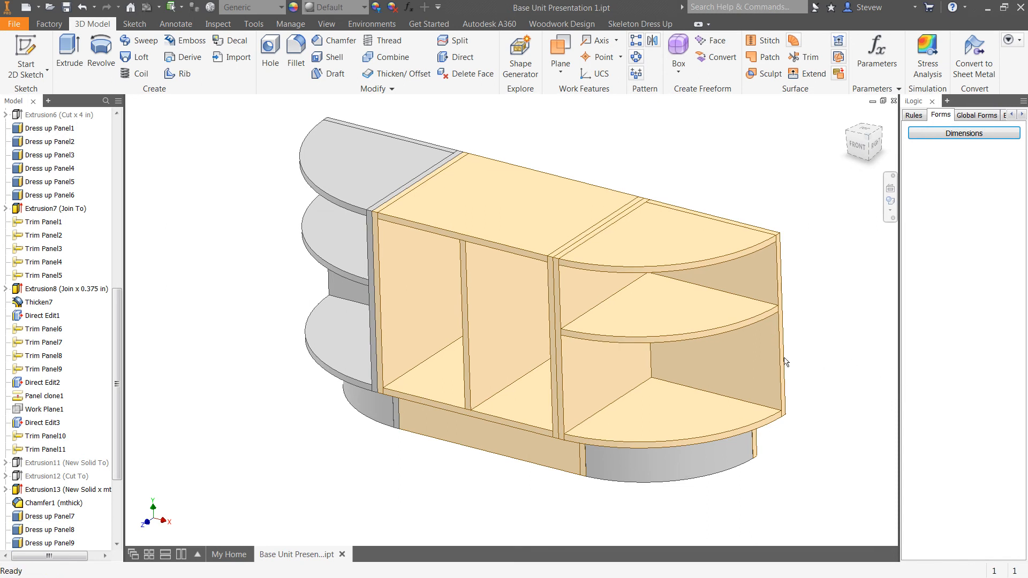
click(81, 7)
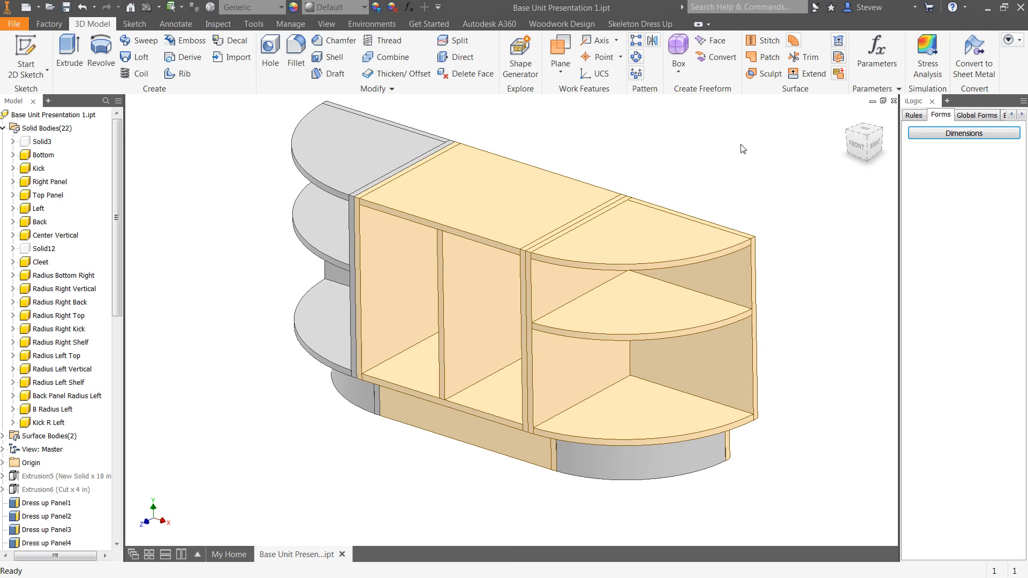
Hide all solid bodies except Center Vertical.
right_click(57, 237)
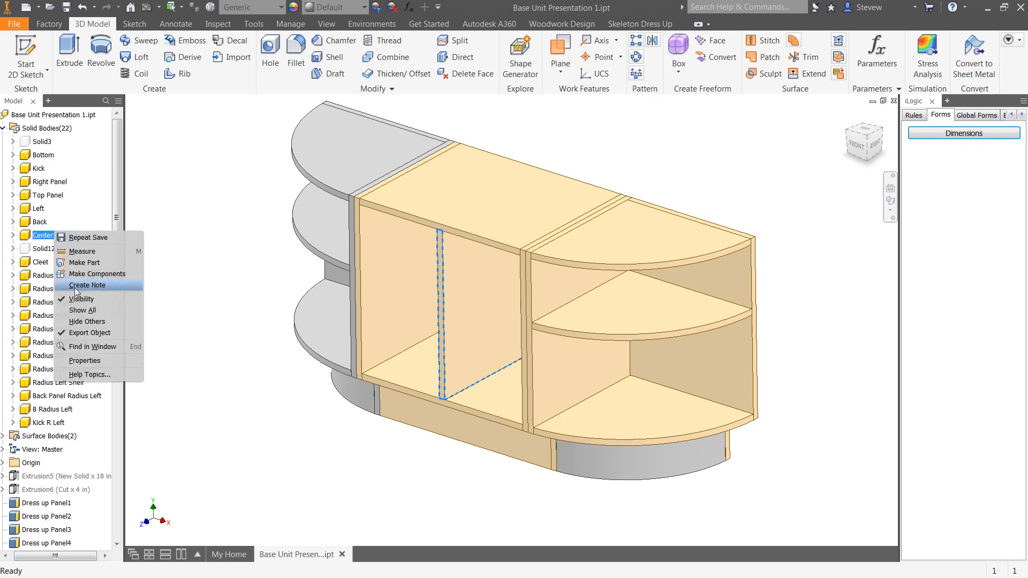
click(80, 322)
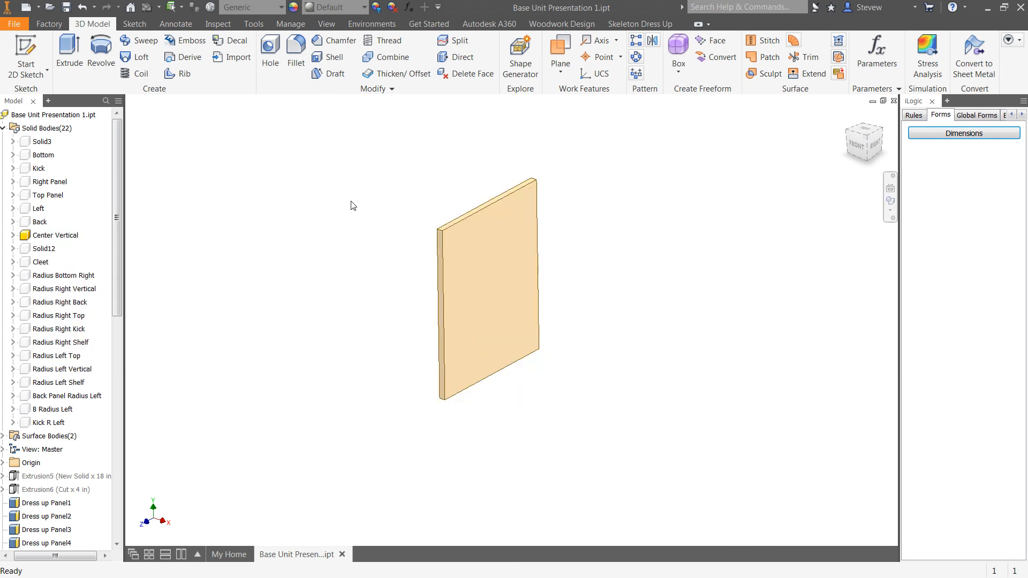
scroll(432, 169, down, 3)
scroll(637, 181, up, 2)
middle_drag(618, 182, 527, 188)
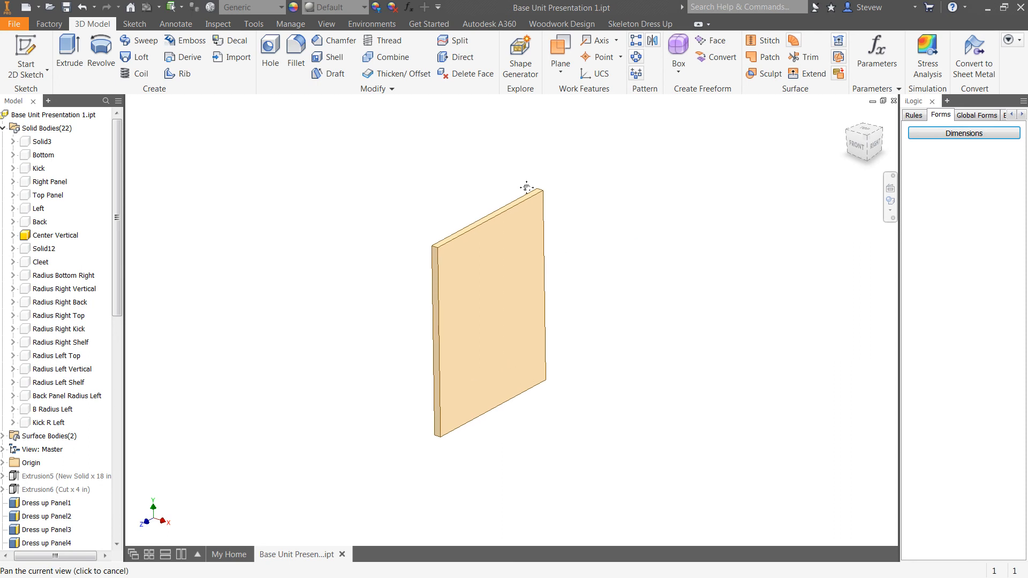
Create a work plane through the midpoint of the center vertical panel's long front edge.
click(564, 52)
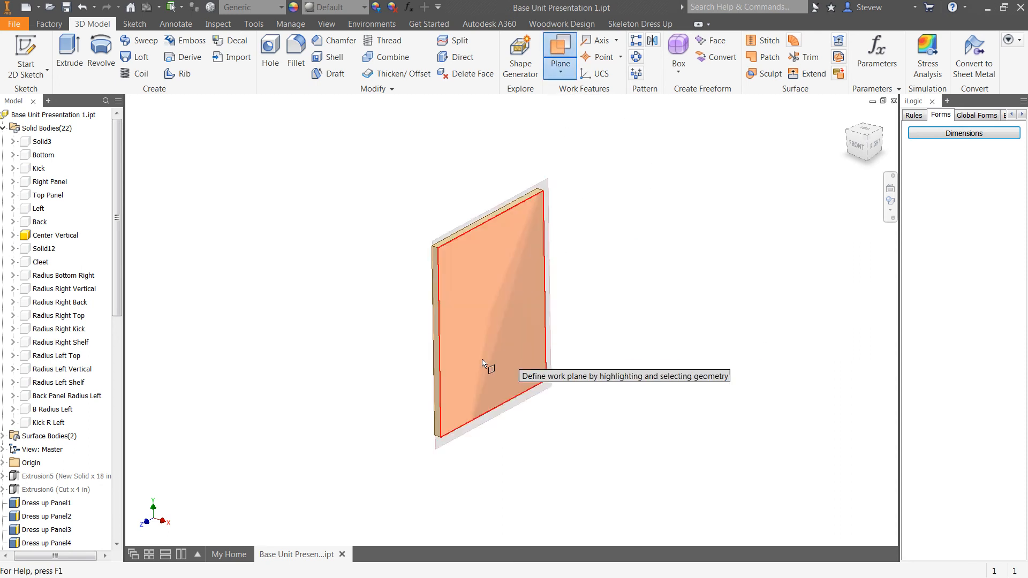
click(440, 343)
key(Escape)
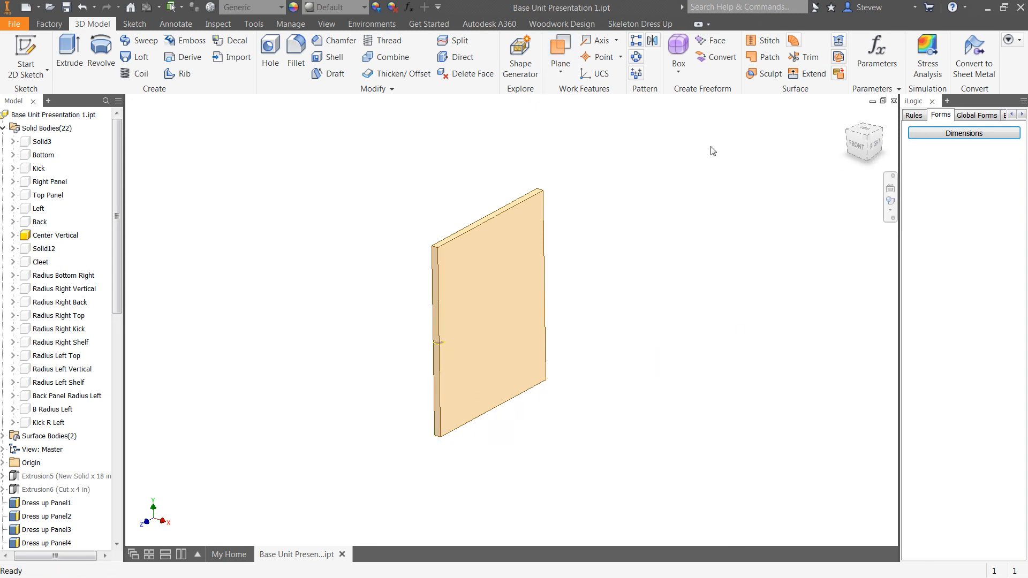
Sketch a full-thickness rectangle on the center vertical panel's top edge face, from the rear corner to about 1.5 in short of the front.
scroll(503, 194, down, 3)
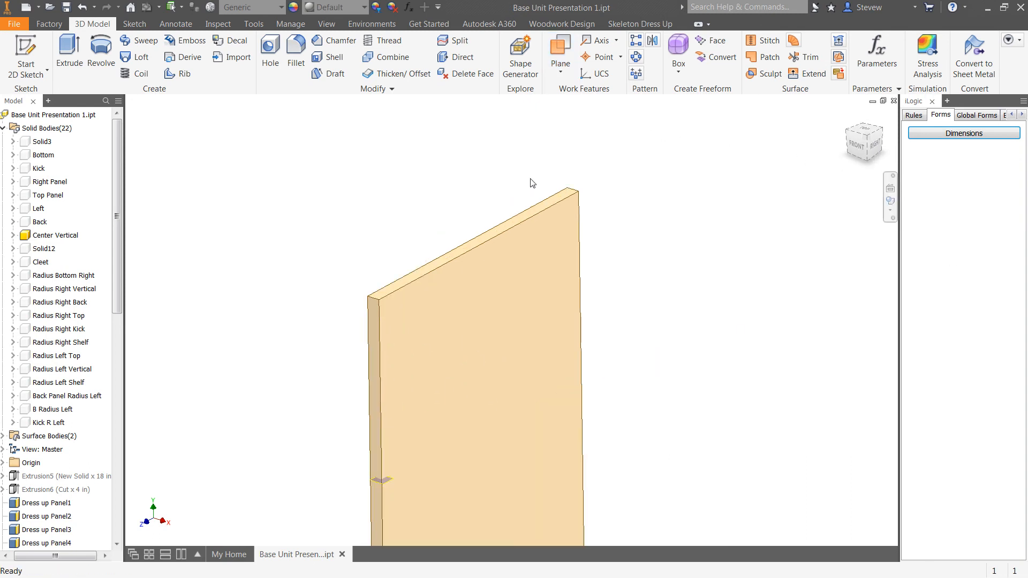
click(526, 216)
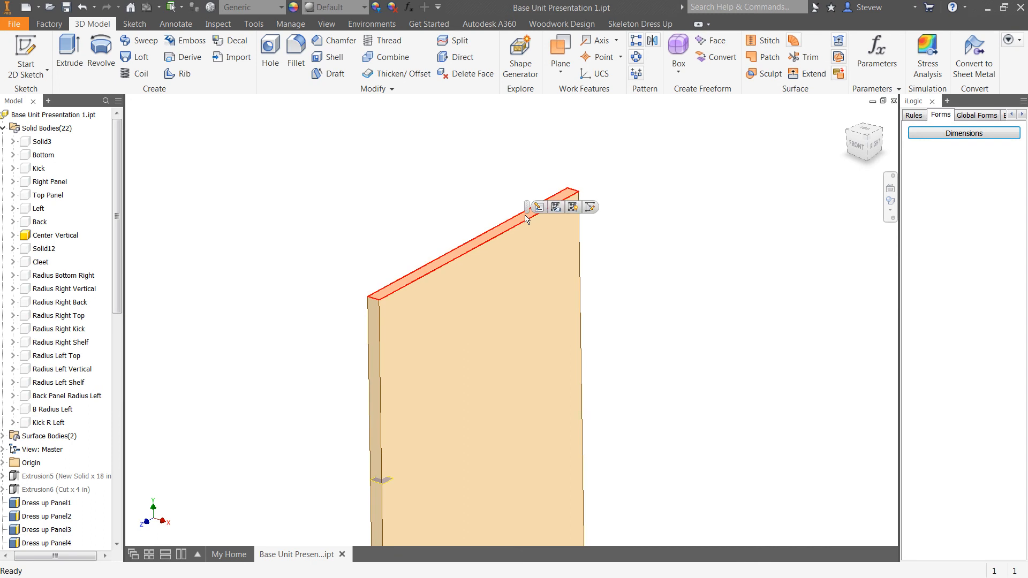
click(591, 207)
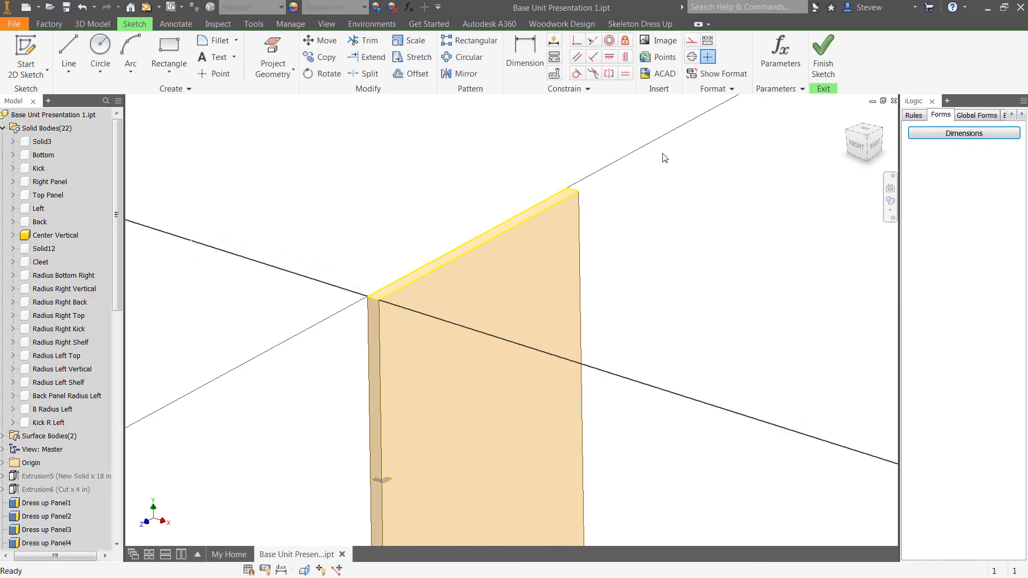
click(185, 59)
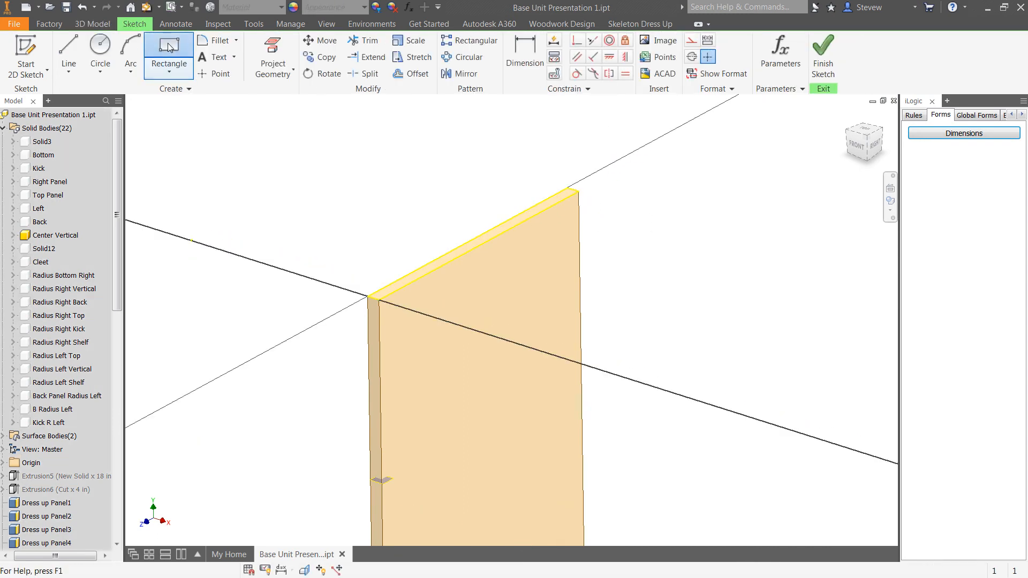
click(567, 188)
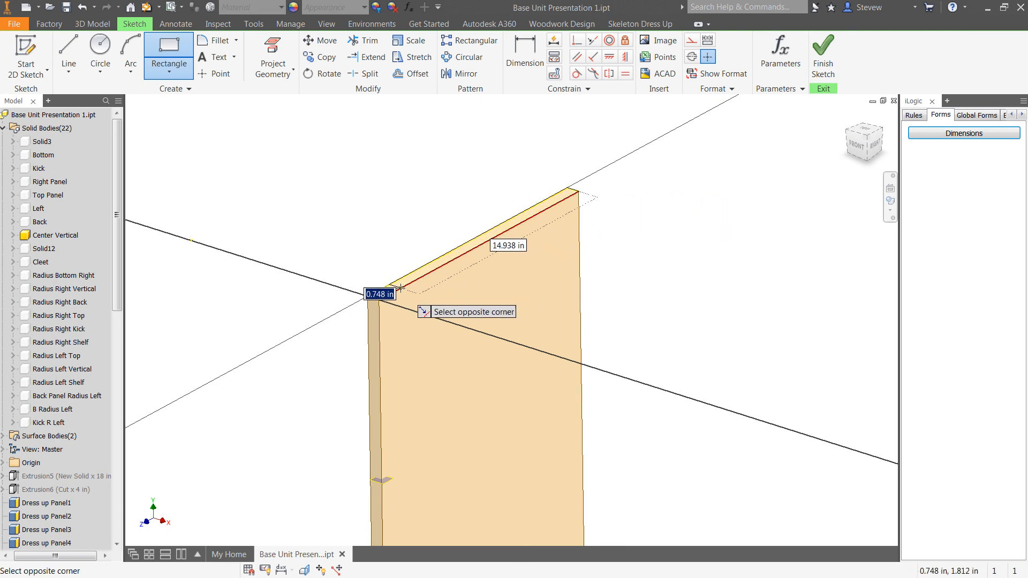
click(376, 295)
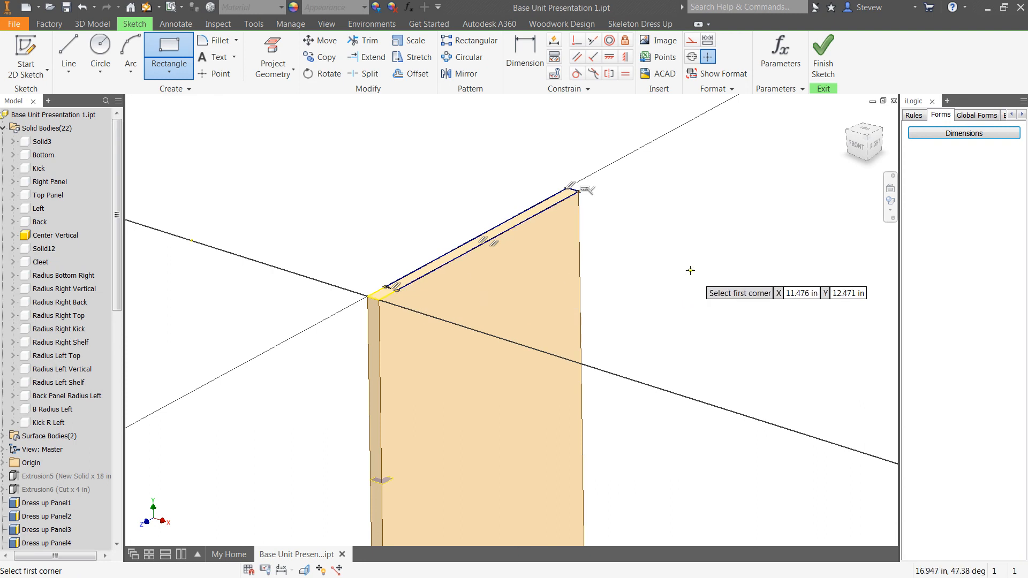
key(Escape)
Dimension the rectangle's front end 1.5 in back from the center vertical panel's front edge.
scroll(377, 282, up, 3)
key(d)
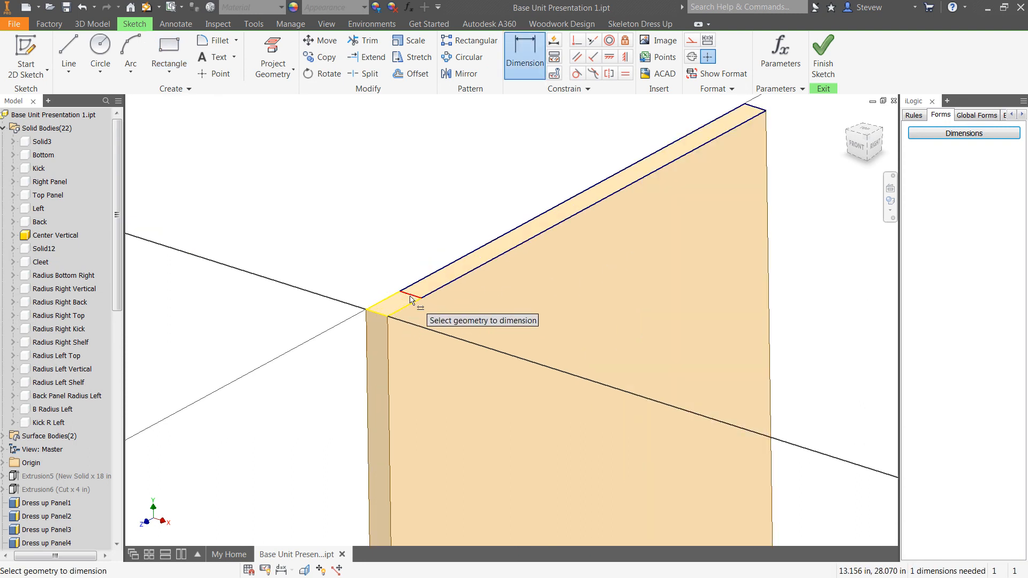
click(384, 317)
click(373, 288)
text(1.5)
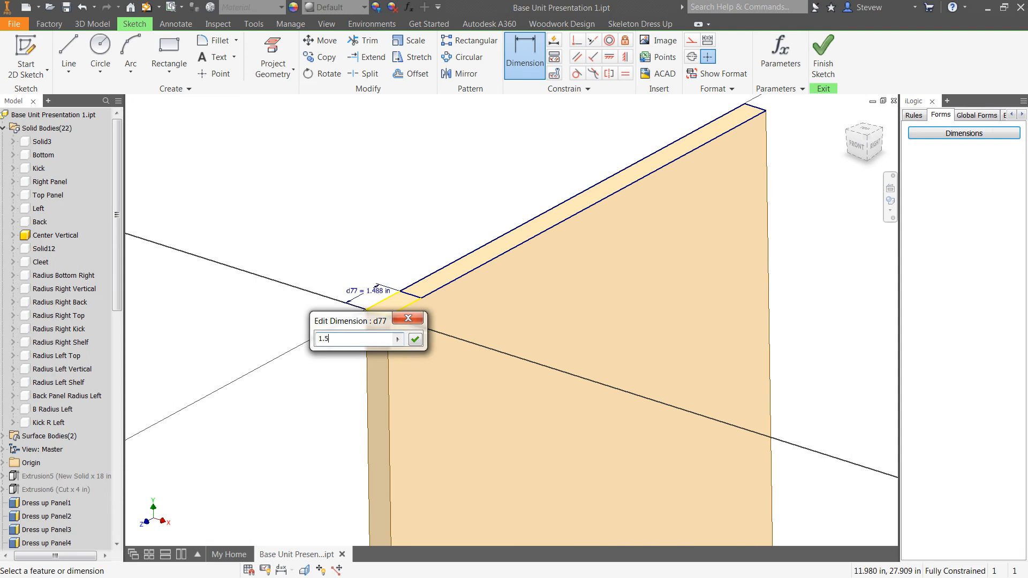
key(Return)
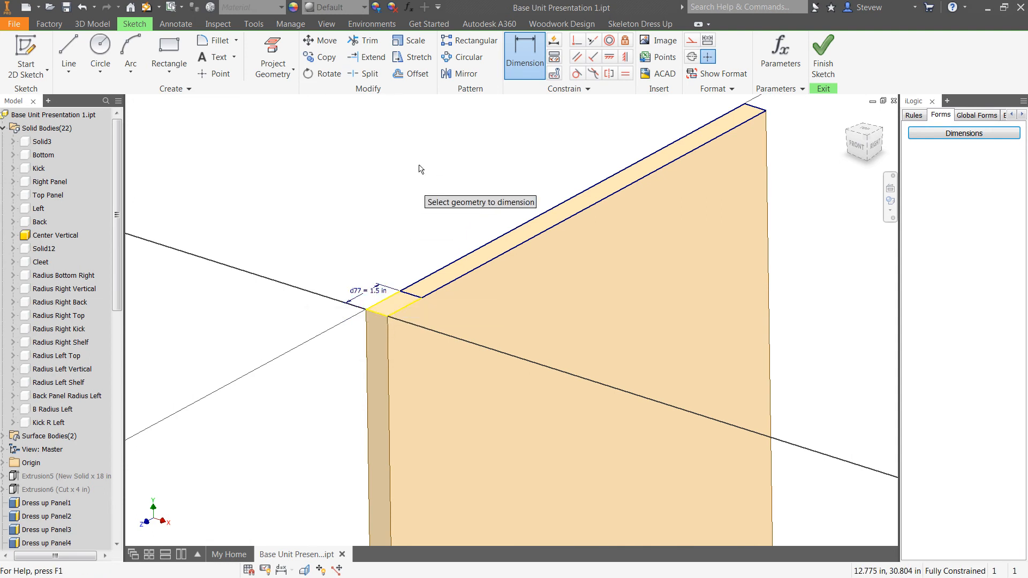
Extrude the rectangle 0.375 in upward, joined to the center vertical panel.
key(e)
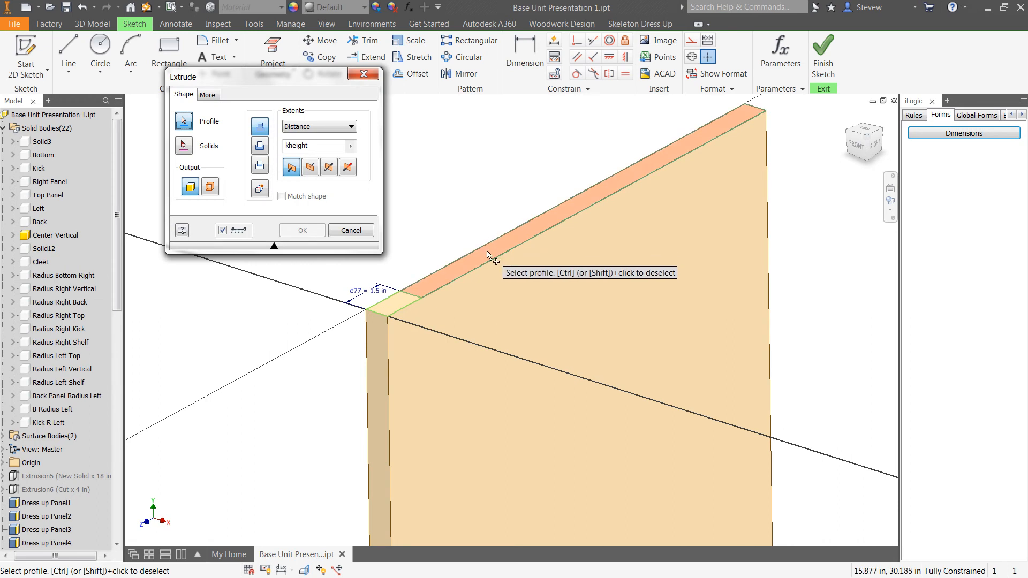
click(486, 252)
text(.37)
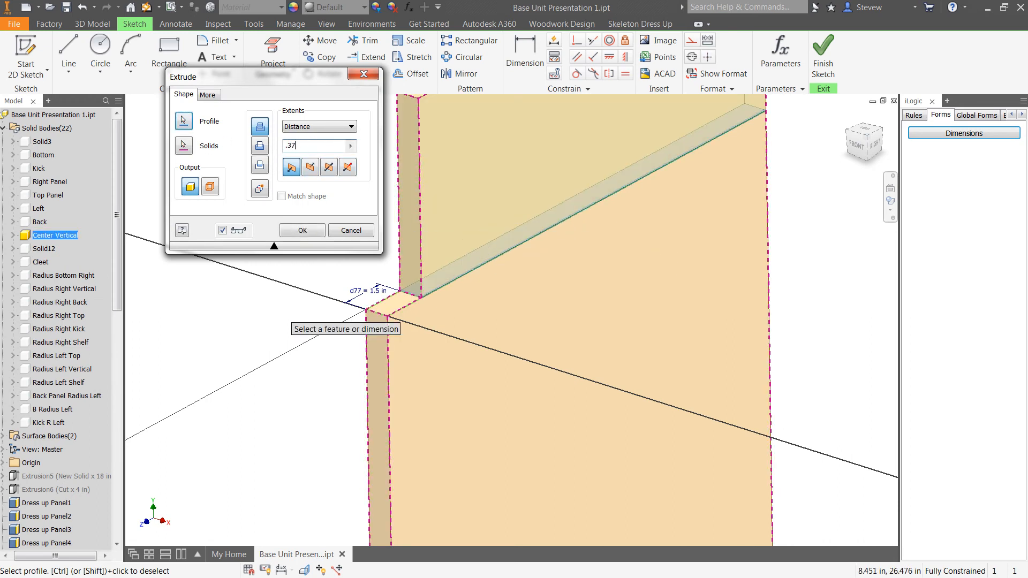
key(Return)
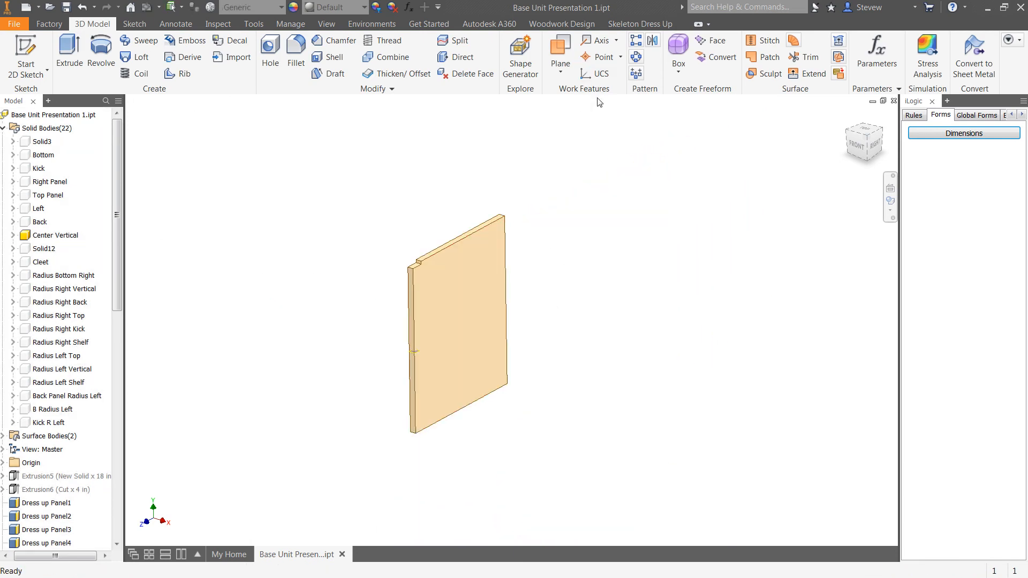
Mirror the top edge extrusion to the center vertical panel's bottom edge about the mid-height work plane.
click(653, 41)
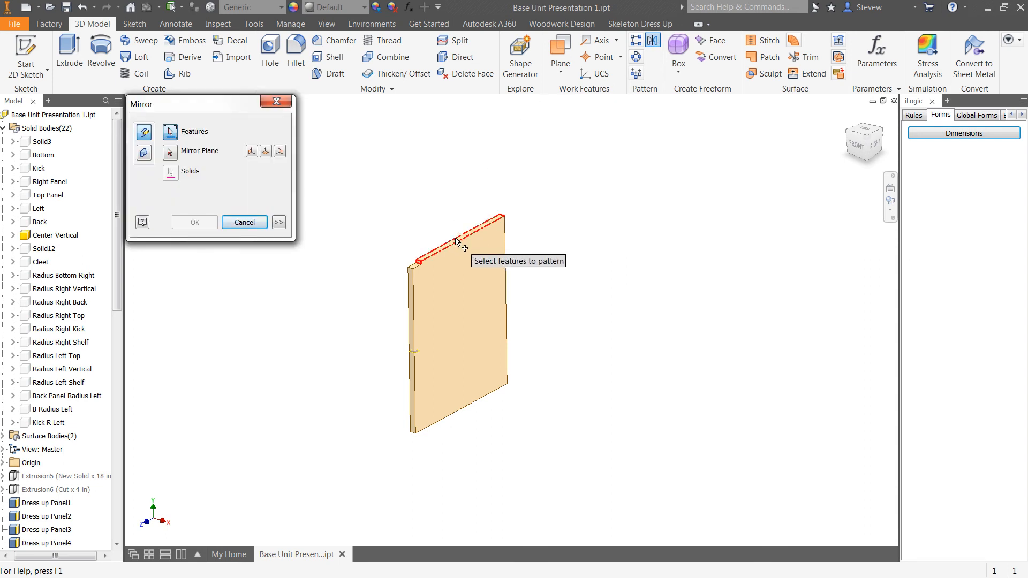
click(461, 237)
click(169, 153)
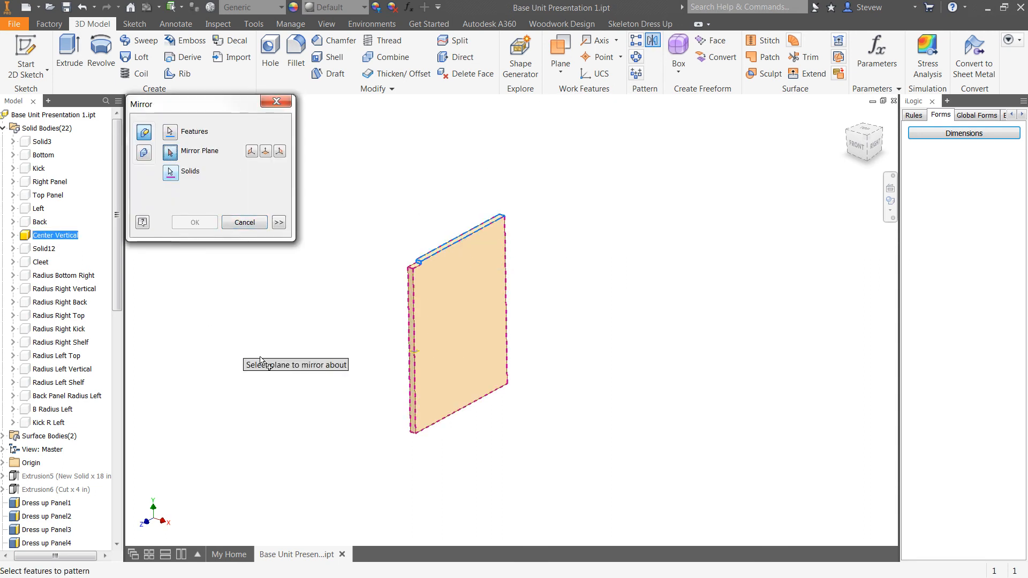
click(416, 353)
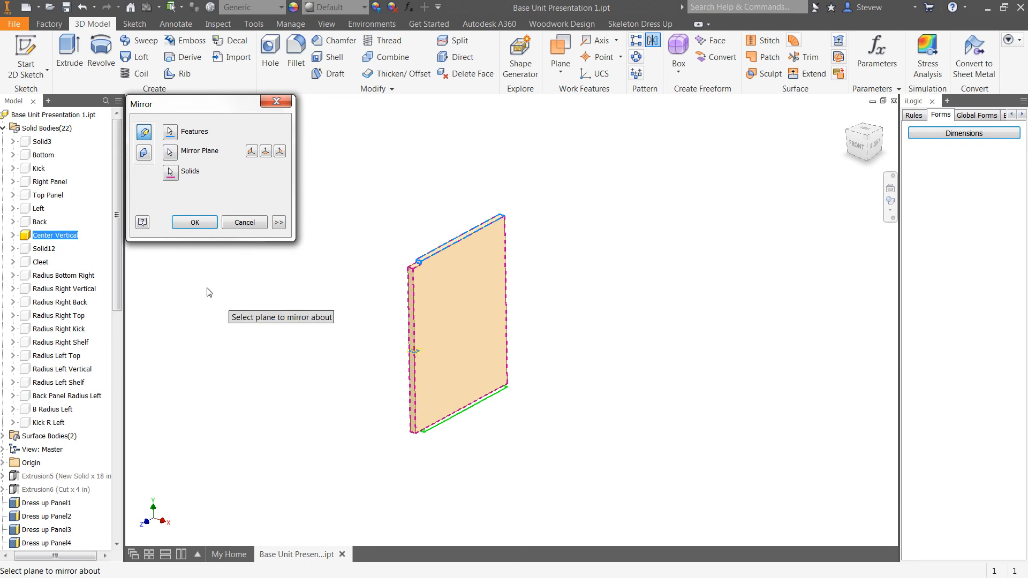
click(196, 224)
key(Home)
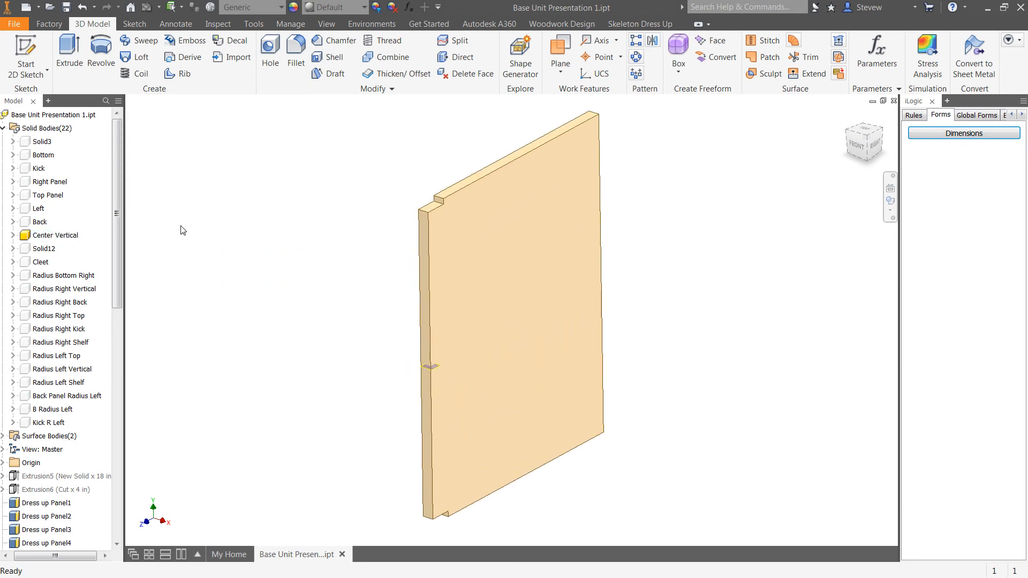
Show all solid bodies of the cabinet again.
right_click(41, 236)
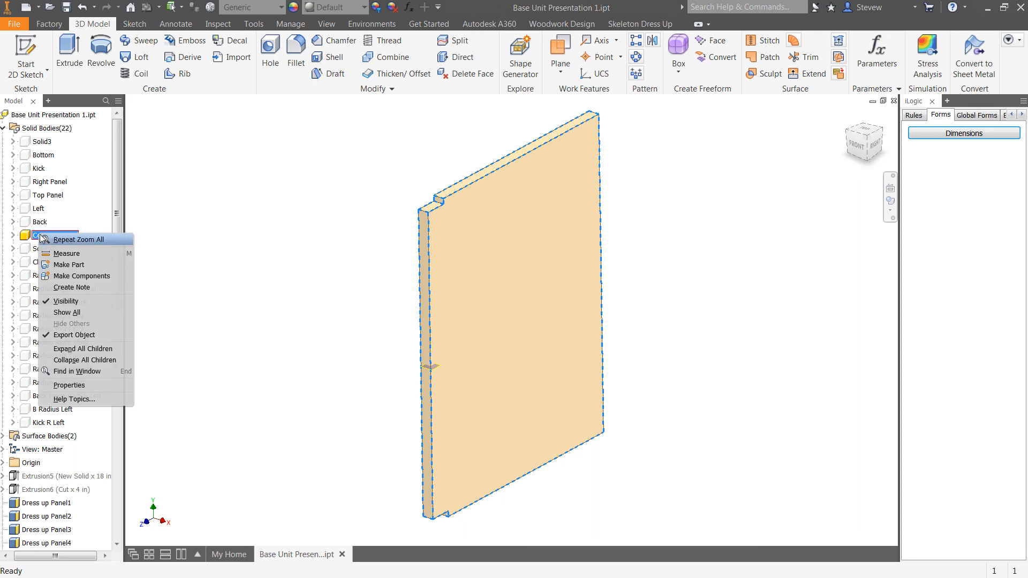
click(69, 316)
scroll(257, 293, up, 3)
middle_drag(270, 297, 374, 333)
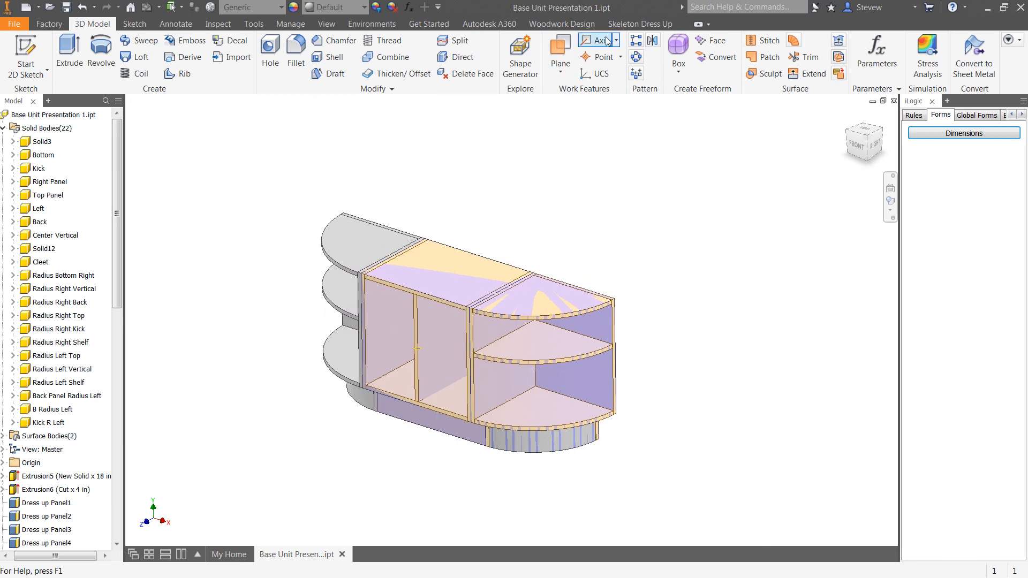
Hide all skeleton bodies, leaving only the cabinet panels displayed.
click(562, 24)
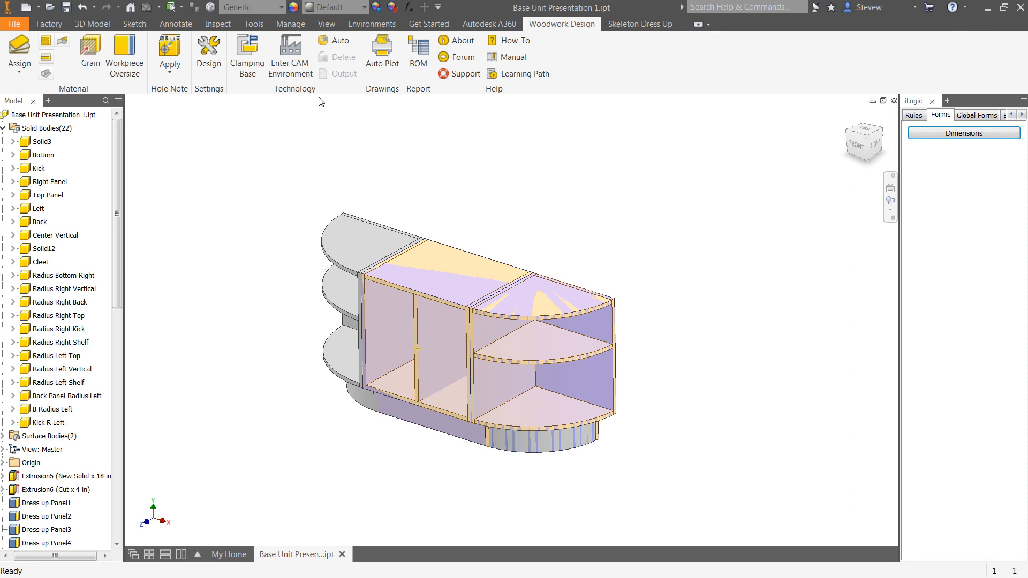
click(641, 22)
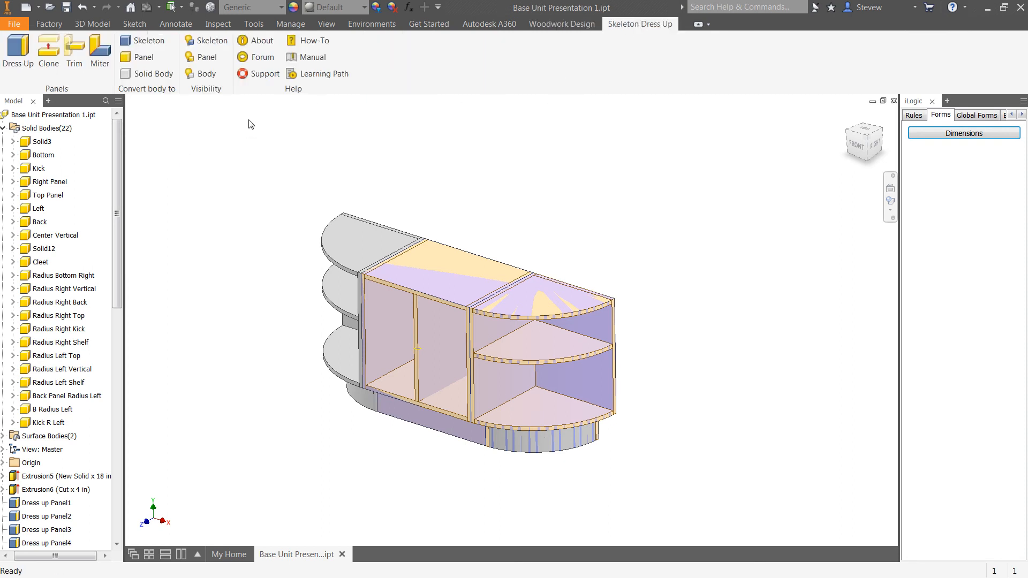
click(207, 41)
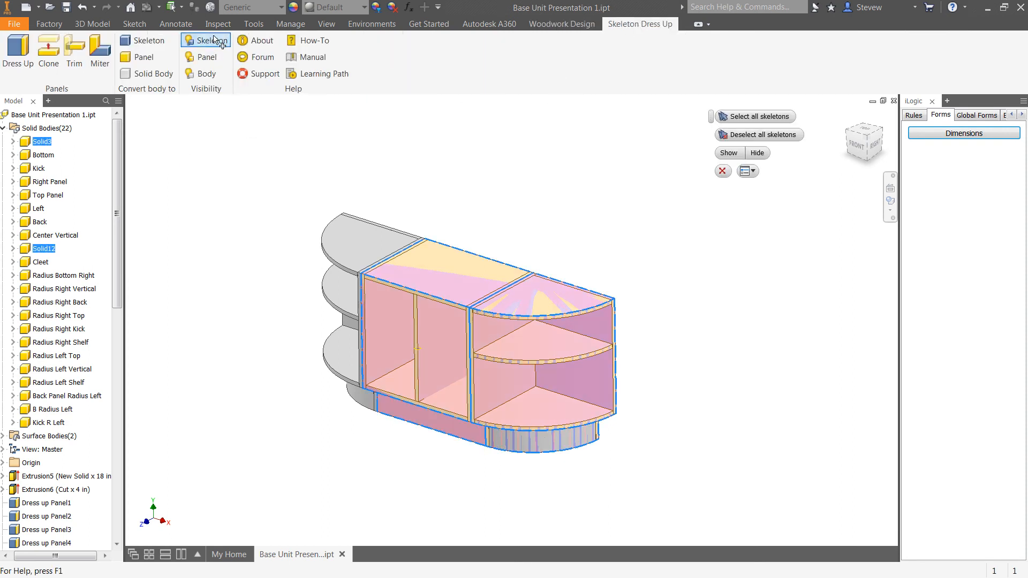
click(757, 153)
key(F2)
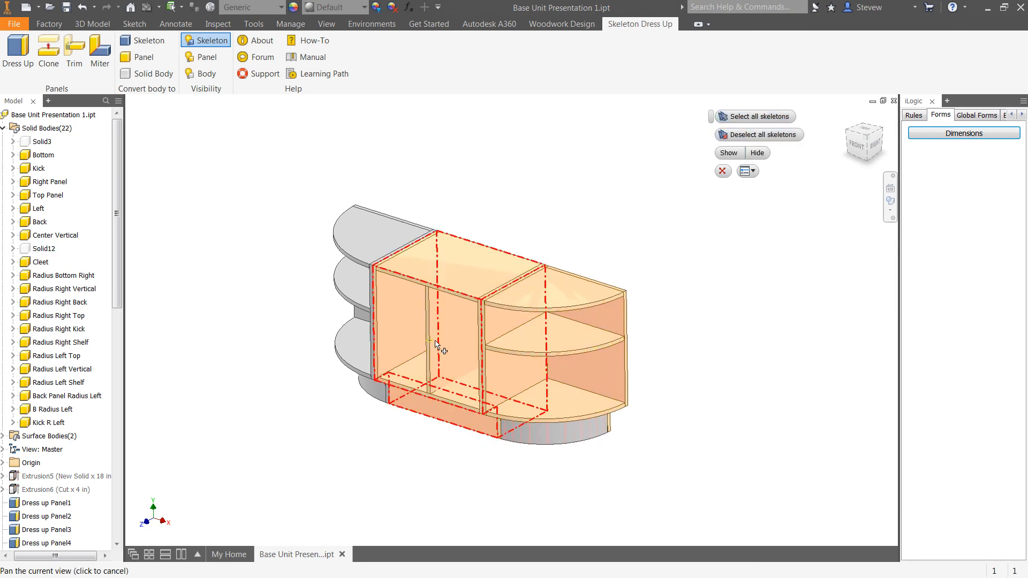
Trim the Top Panel and Bottom panels using Center Vertical as the bounding component.
scroll(445, 328, down, 3)
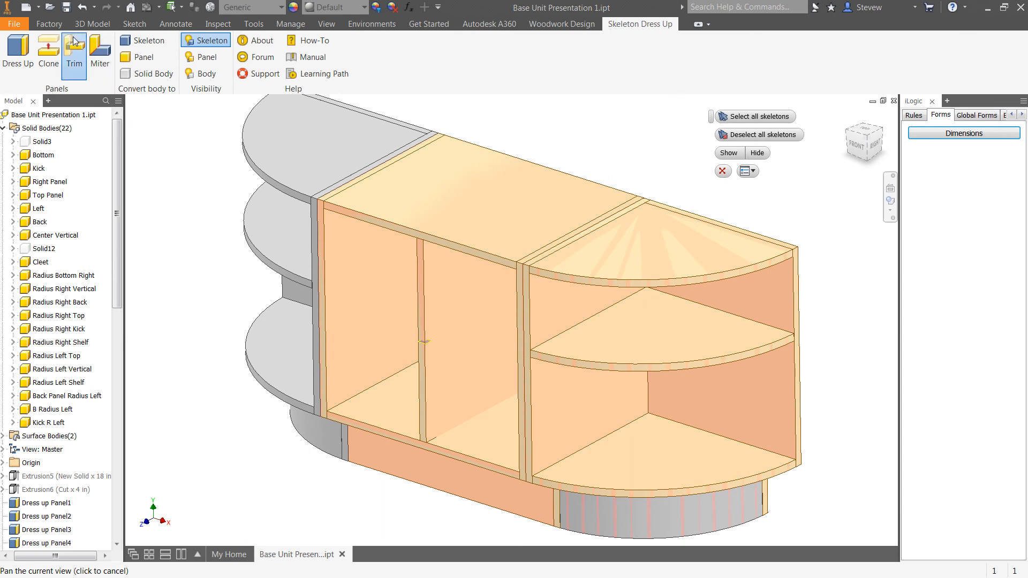
click(74, 54)
middle_drag(214, 537, 258, 508)
click(519, 177)
click(426, 373)
click(794, 138)
click(467, 284)
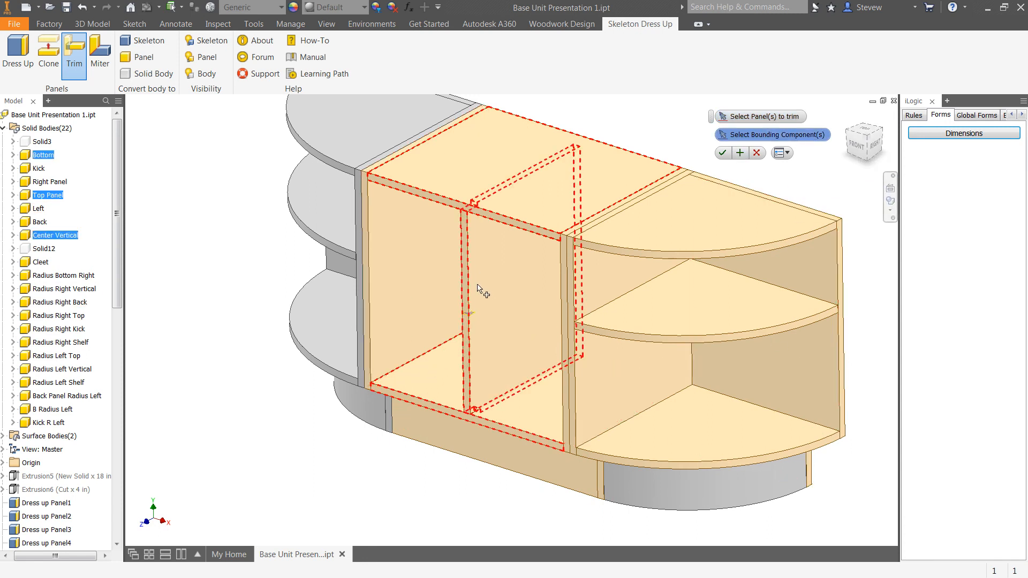
click(741, 154)
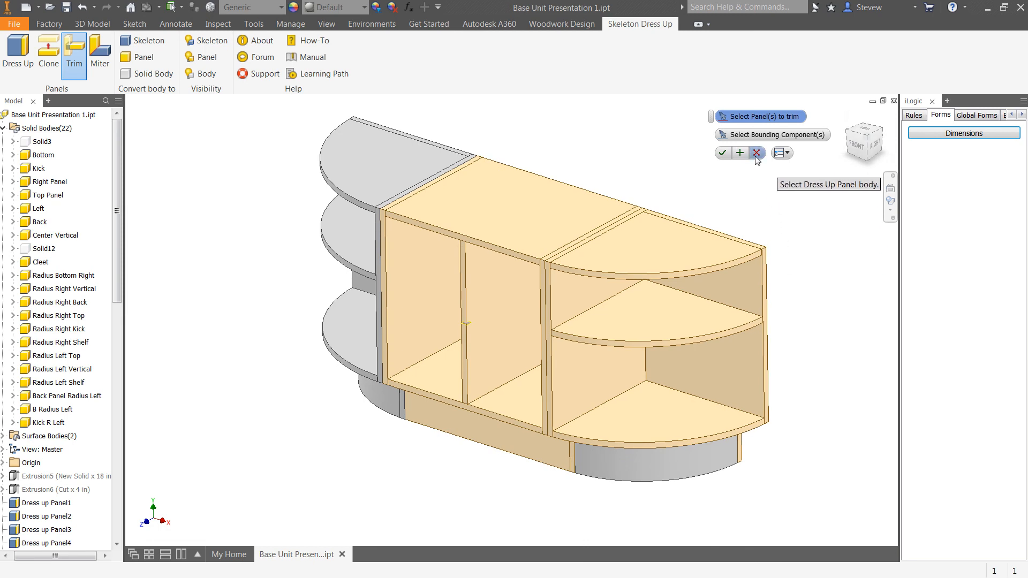
click(757, 156)
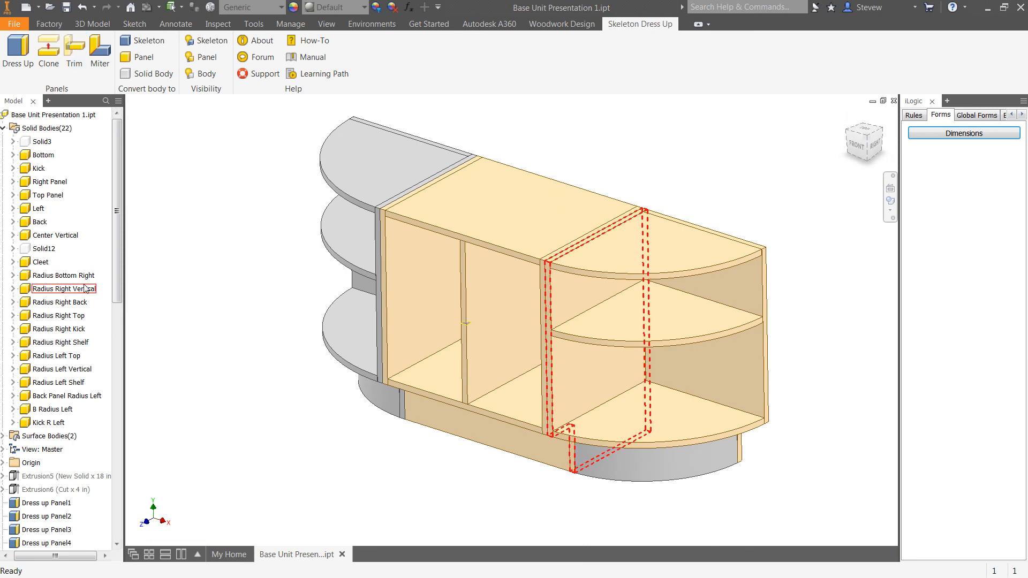
Hide the Center Vertical body and examine where the top and bottom panels were trimmed for it.
right_click(66, 237)
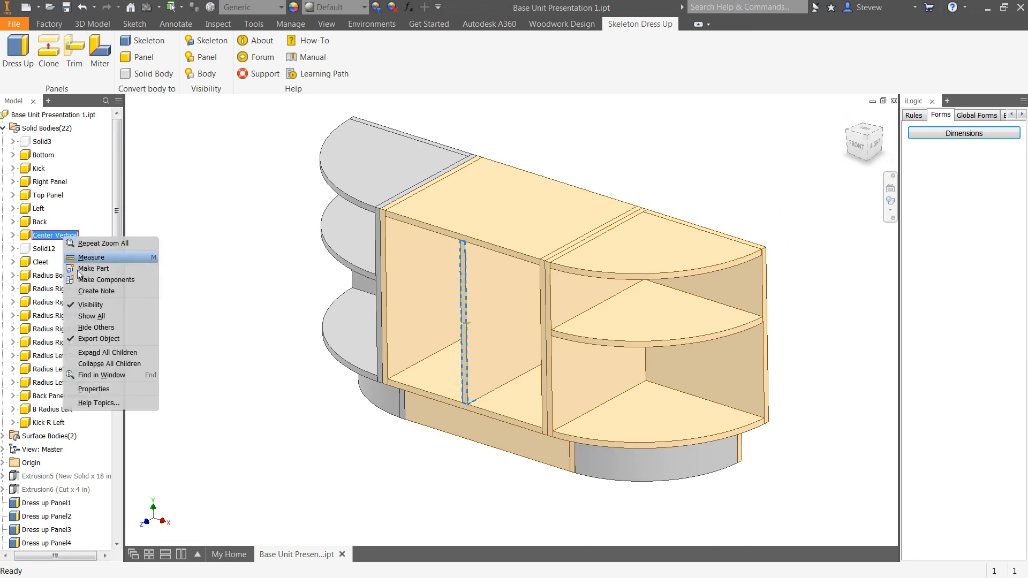
click(89, 305)
middle_drag(369, 341, 379, 381)
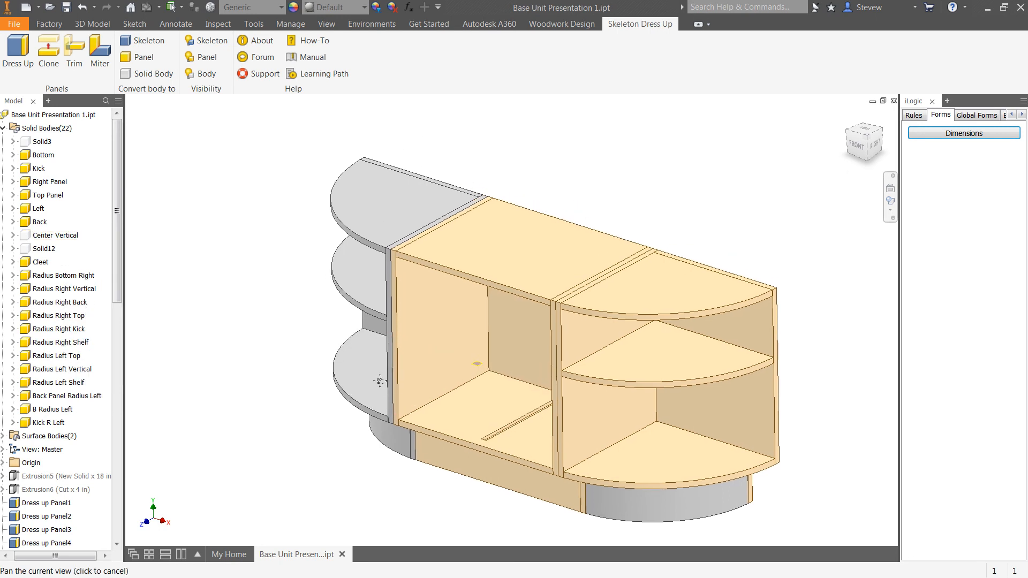
shift+middle_drag(493, 404, 731, 292)
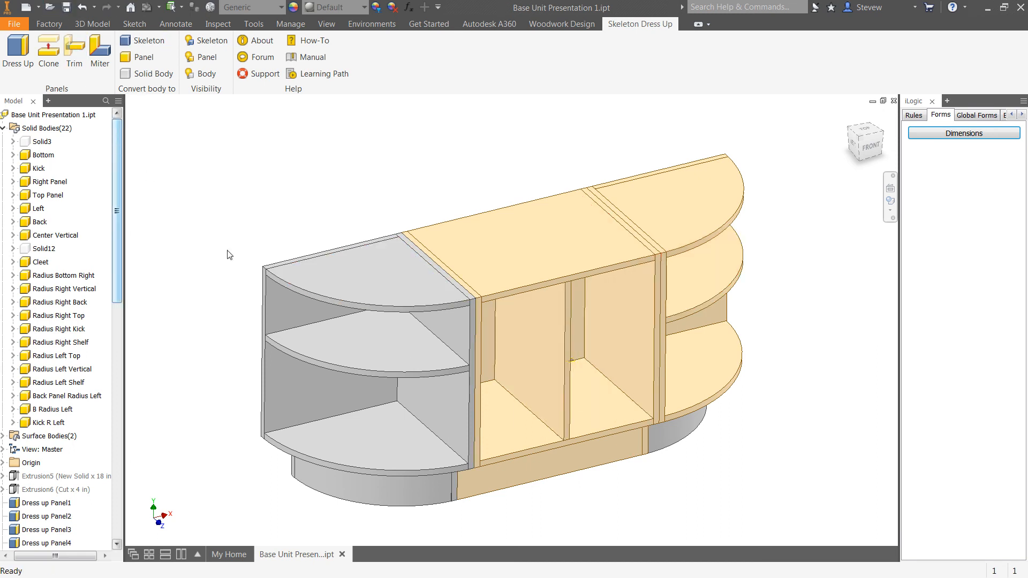
Hide Work Plane2, the mid-height plane on the center vertical panel.
drag(114, 187, 139, 487)
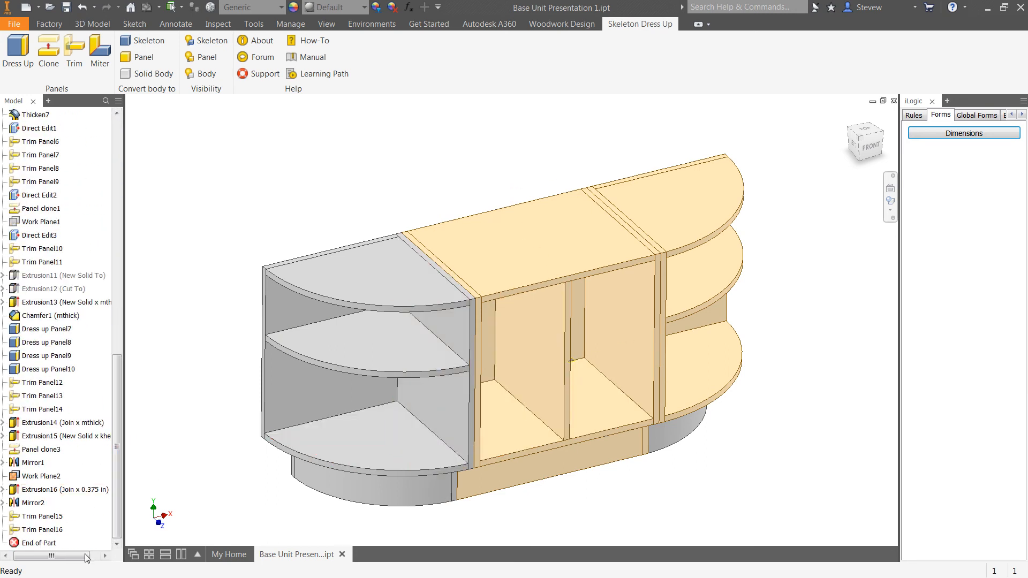
right_click(36, 477)
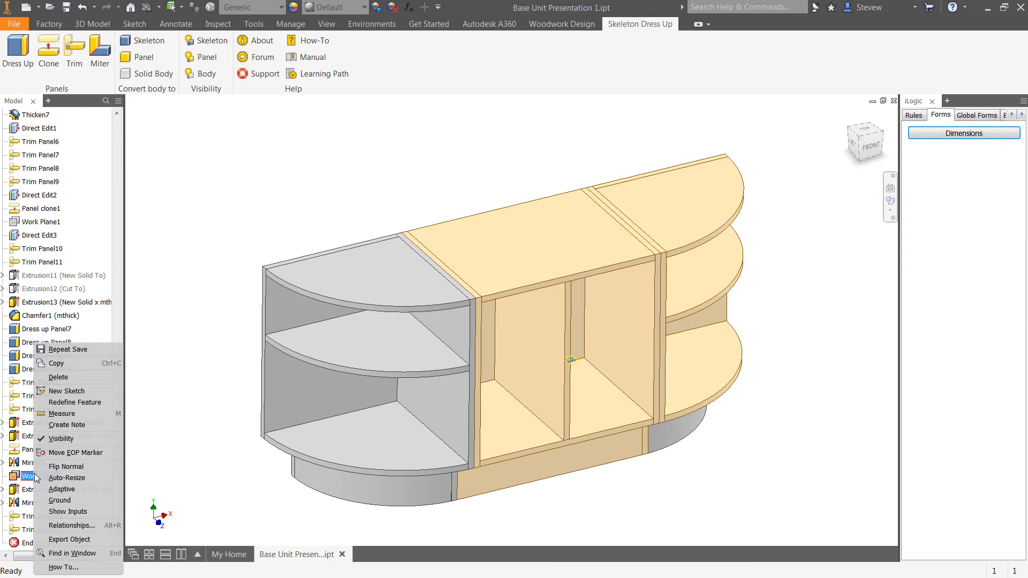
click(52, 442)
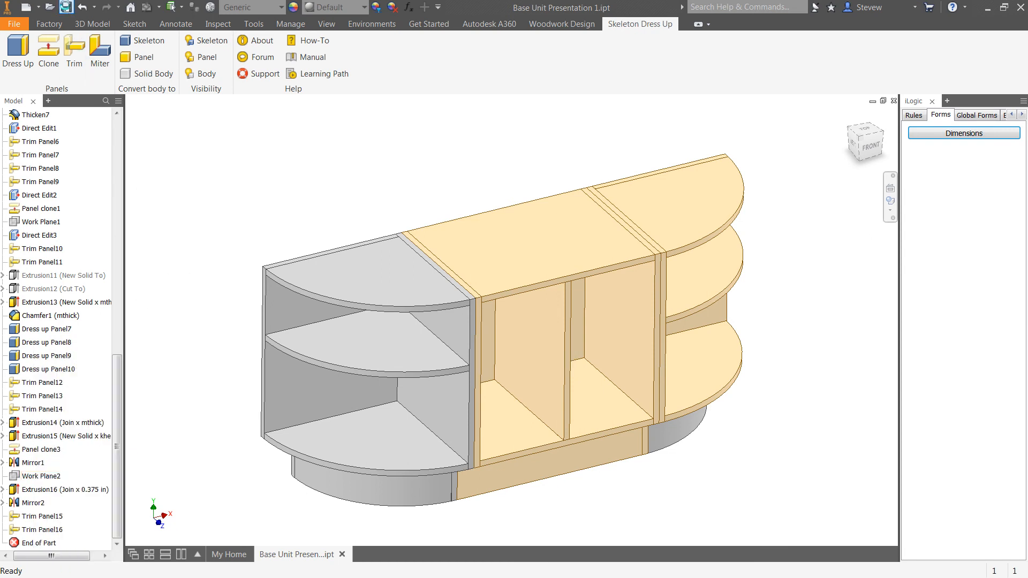
Undo the extrusion, mirror and panel trims made for the center vertical panel.
middle_drag(599, 271, 703, 262)
shift+middle_drag(695, 354, 475, 333)
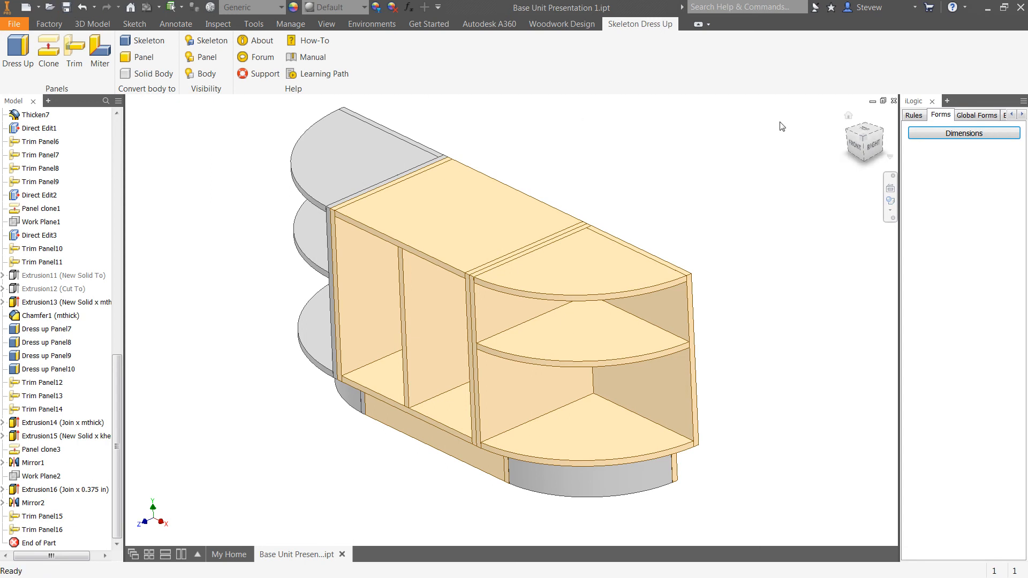
key(ctrl+z)
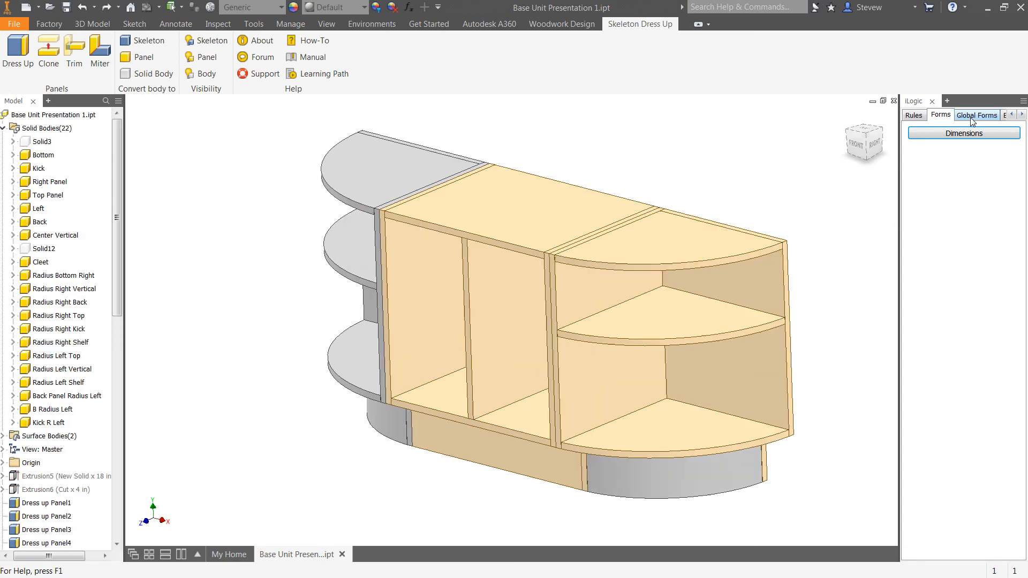
middle_drag(760, 185, 764, 200)
key(F4)
mouse_move(542, 315)
mouse_down()
mouse_move(563, 257)
mouse_move(551, 363)
mouse_move(562, 359)
mouse_move(578, 292)
mouse_move(561, 294)
mouse_move(533, 370)
mouse_up()
key(Escape)
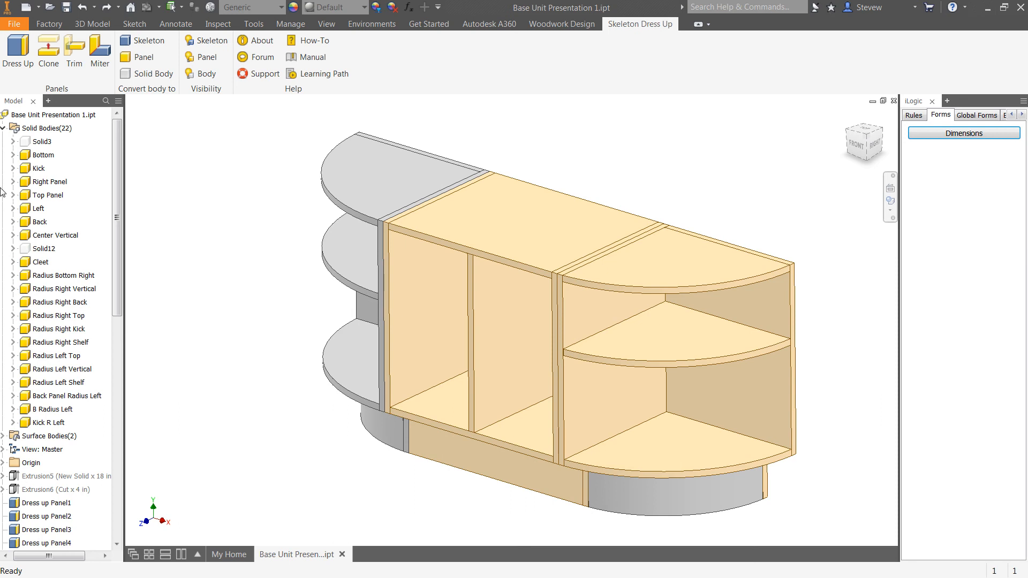
Hide all solid bodies except Center Vertical and start a sketch on its top edge face.
right_click(50, 238)
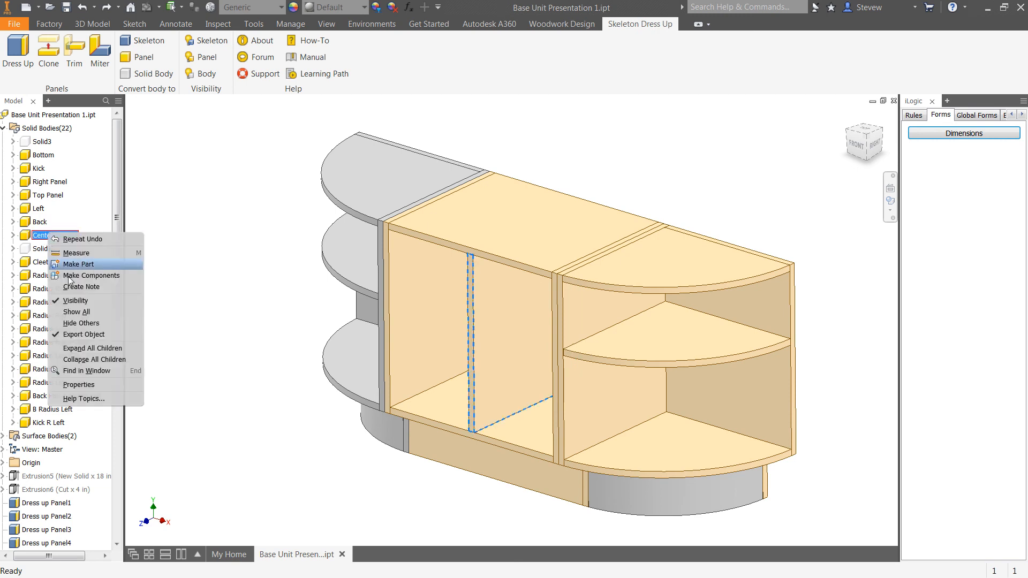
click(88, 324)
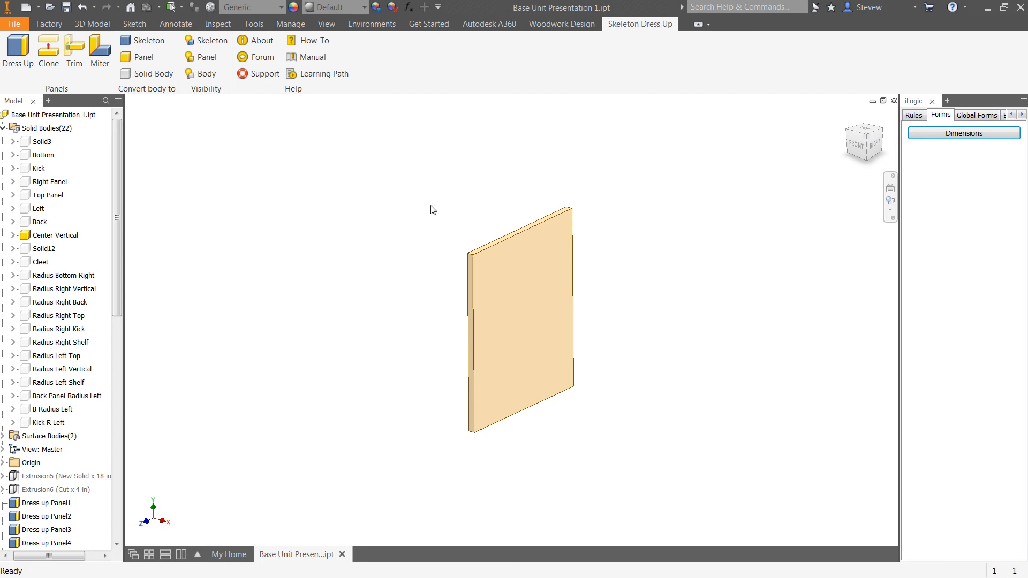
scroll(493, 184, up, 3)
scroll(530, 221, up, 3)
click(541, 340)
click(601, 333)
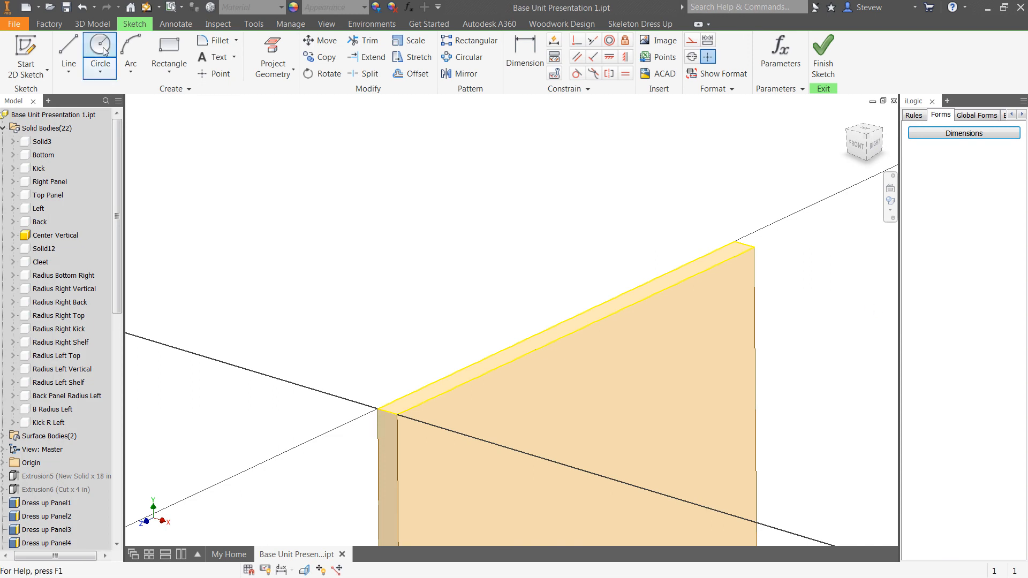
Sketch a full-thickness rectangle on Center Vertical's top edge face, starting at the back corner and set back 1.5 in from the front edge.
click(169, 47)
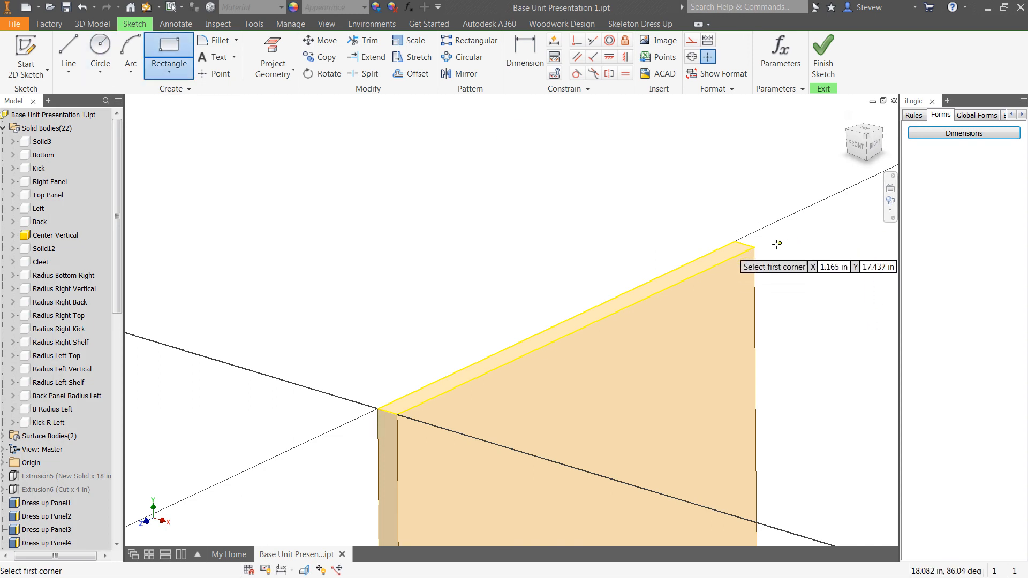
click(734, 242)
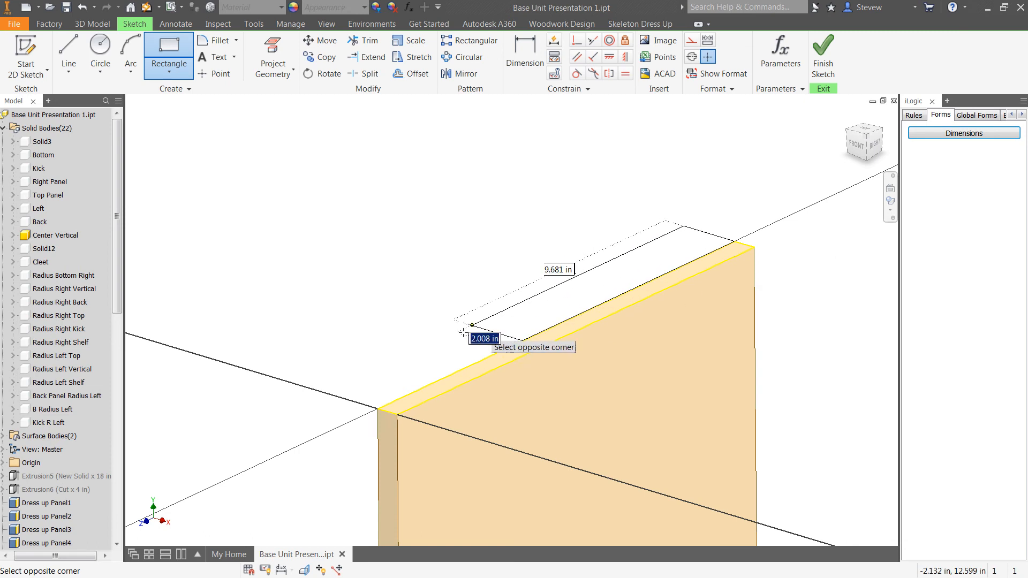
click(432, 400)
key(d)
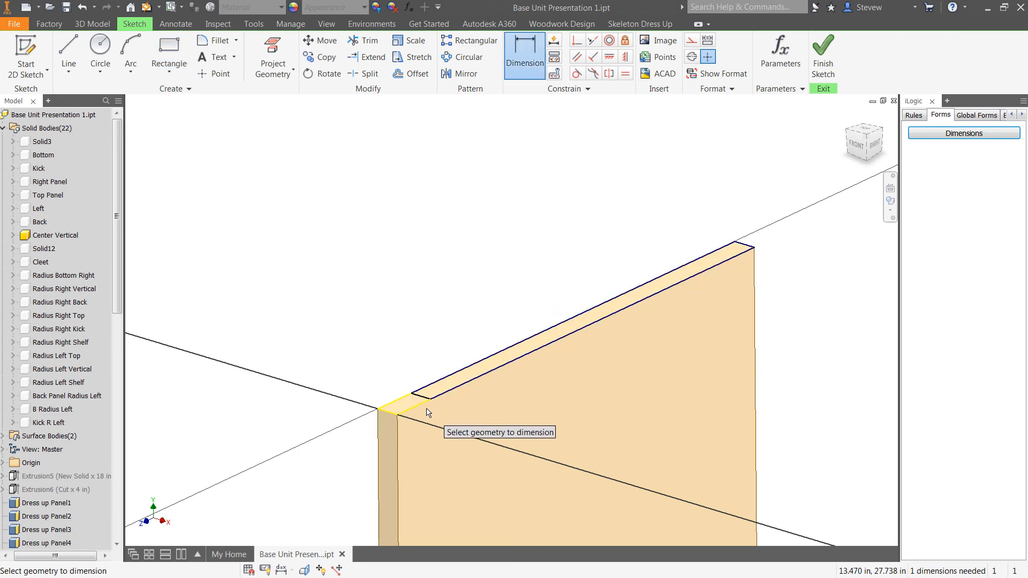
scroll(429, 399, up, 2)
click(424, 390)
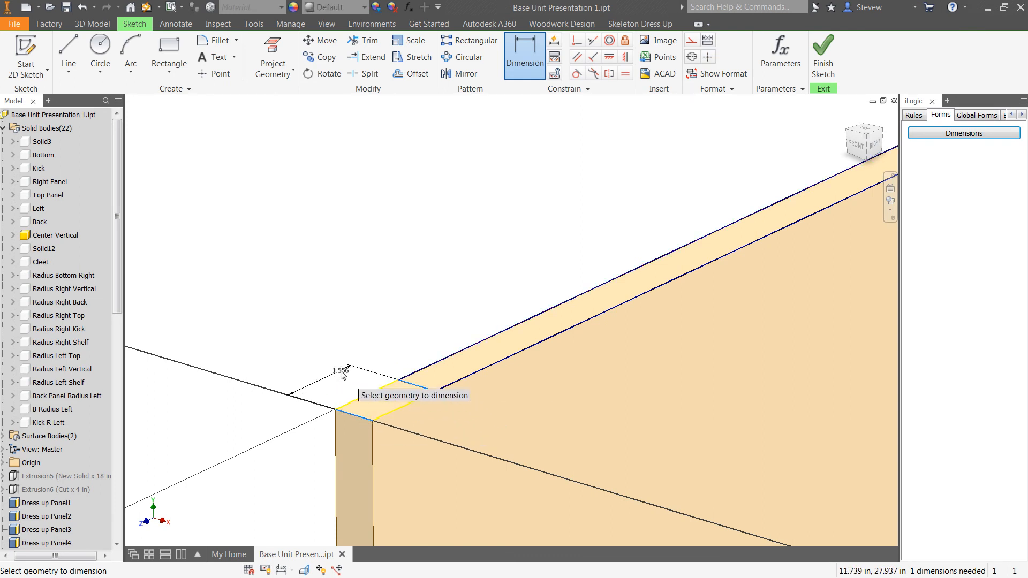
click(348, 369)
text(1.5)
key(Return)
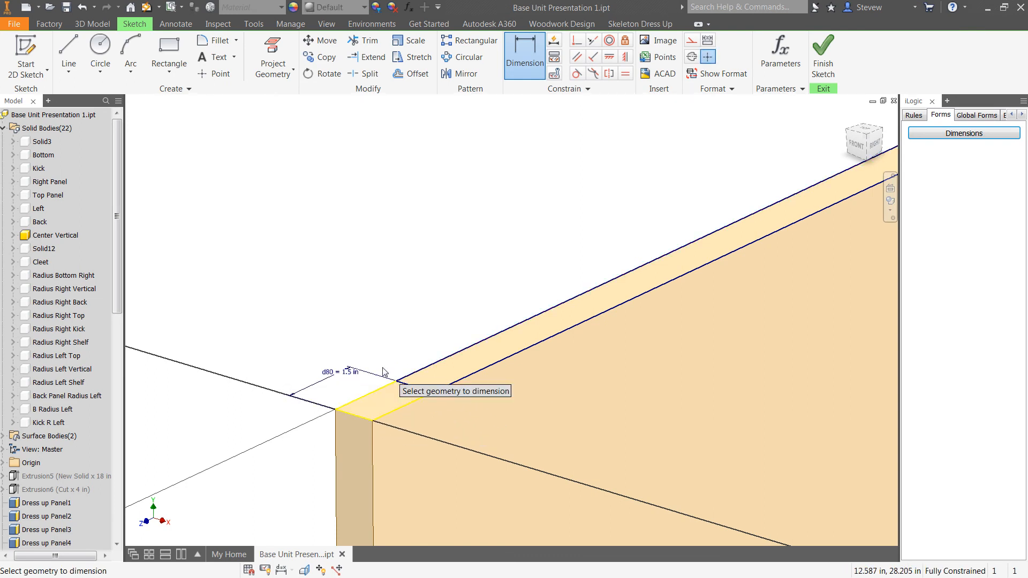
Extrude the set-back rectangle 0.375 in upward, joined to Center Vertical, to form the top tongue.
key(e)
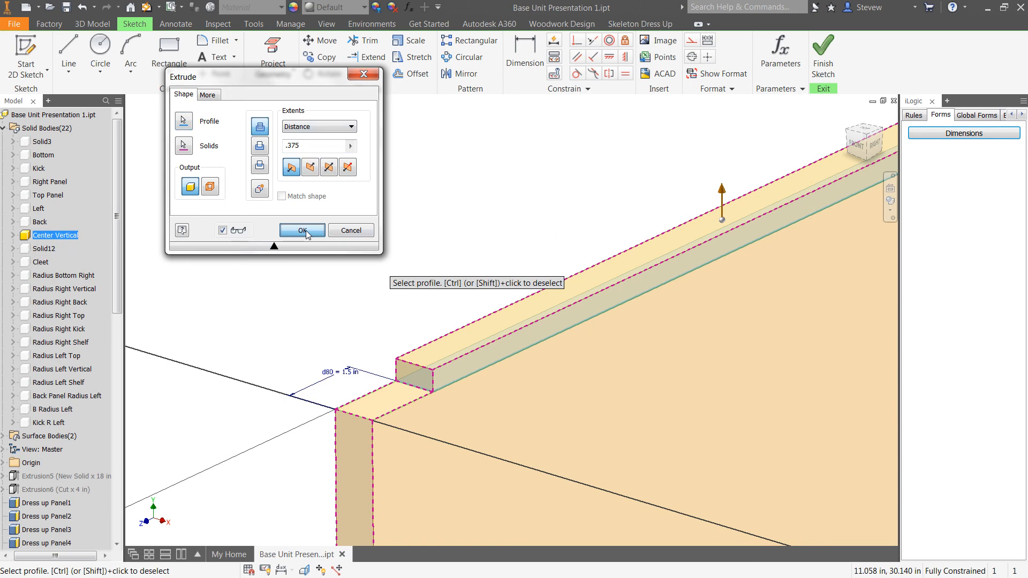
click(304, 232)
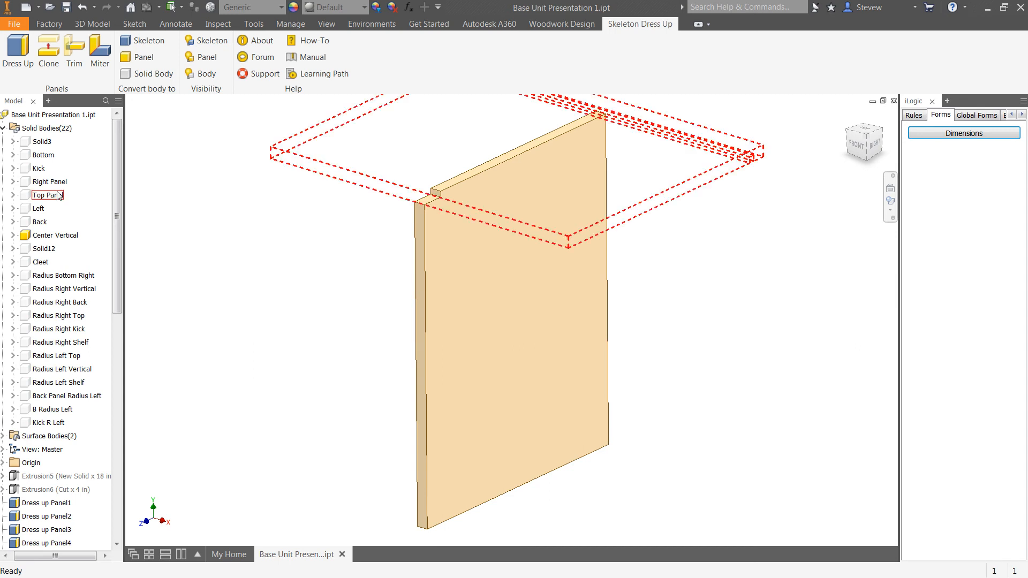
Create a work plane at mid-height of Center Vertical, through the midpoint of its front vertical edge and perpendicular to that edge.
middle_drag(678, 235, 689, 222)
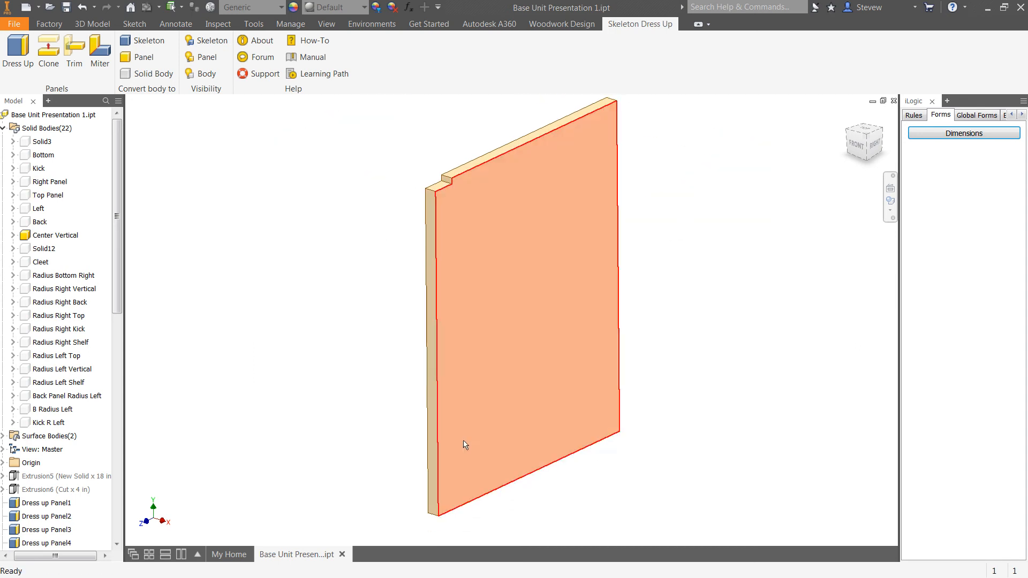
click(92, 24)
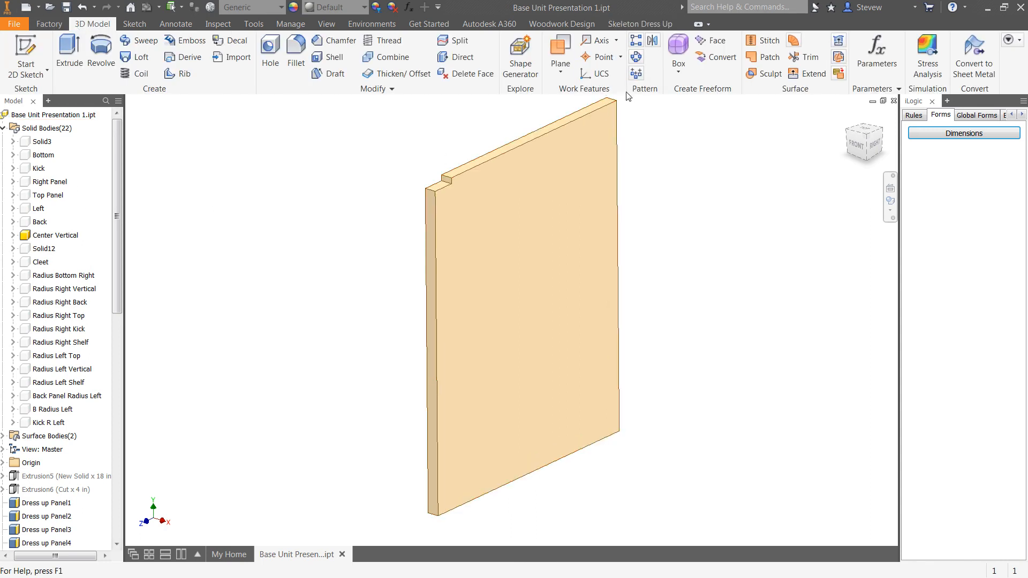
click(560, 49)
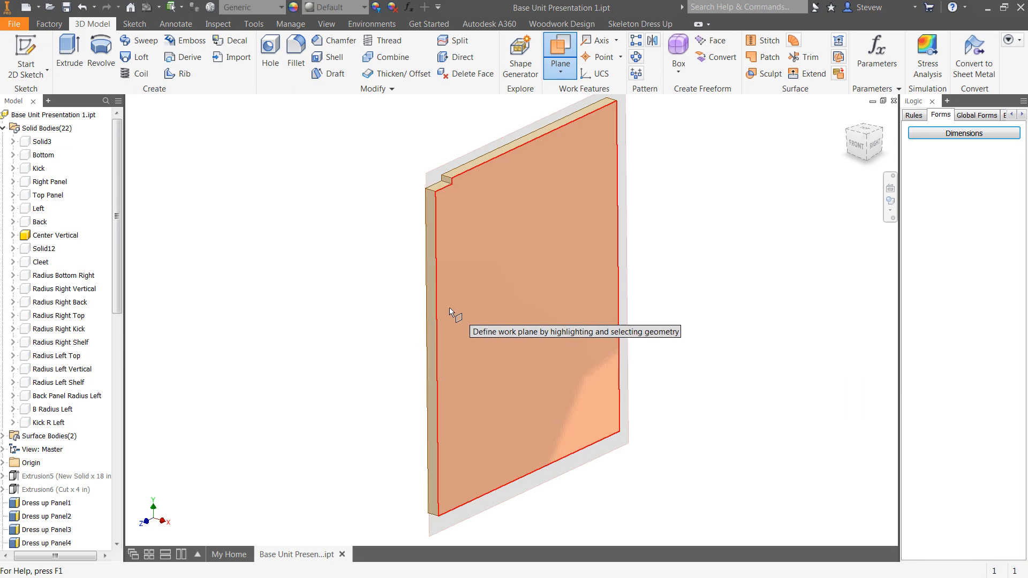
click(437, 358)
click(437, 355)
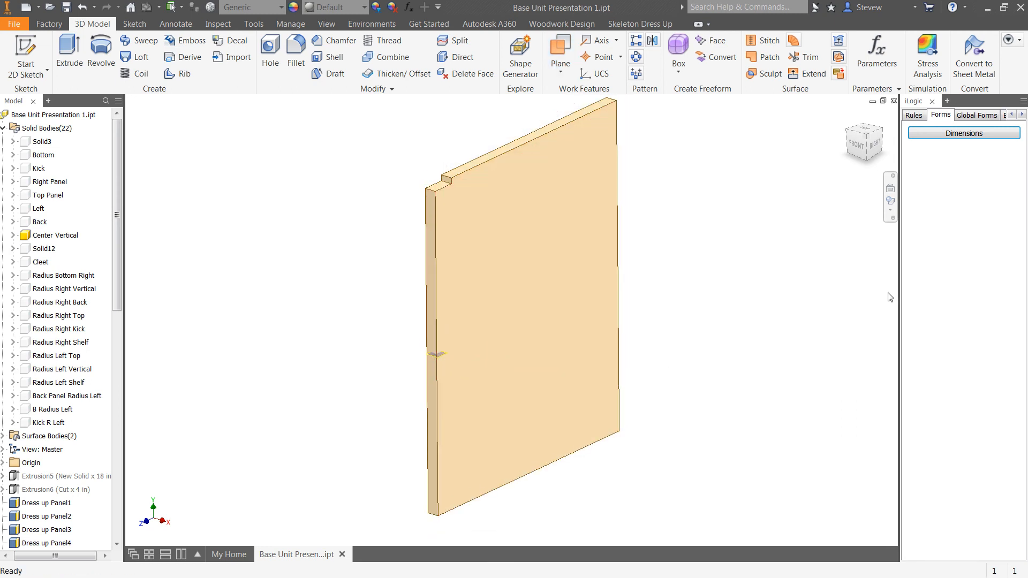
Mirror the tongue extrusion about the mid-height work plane onto the bottom edge of Center Vertical.
click(652, 41)
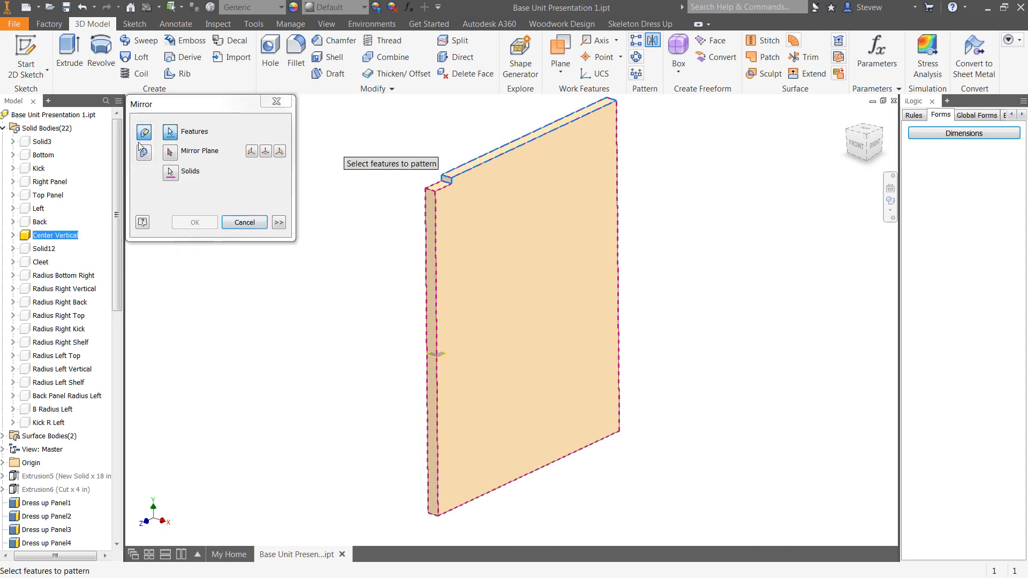
click(169, 152)
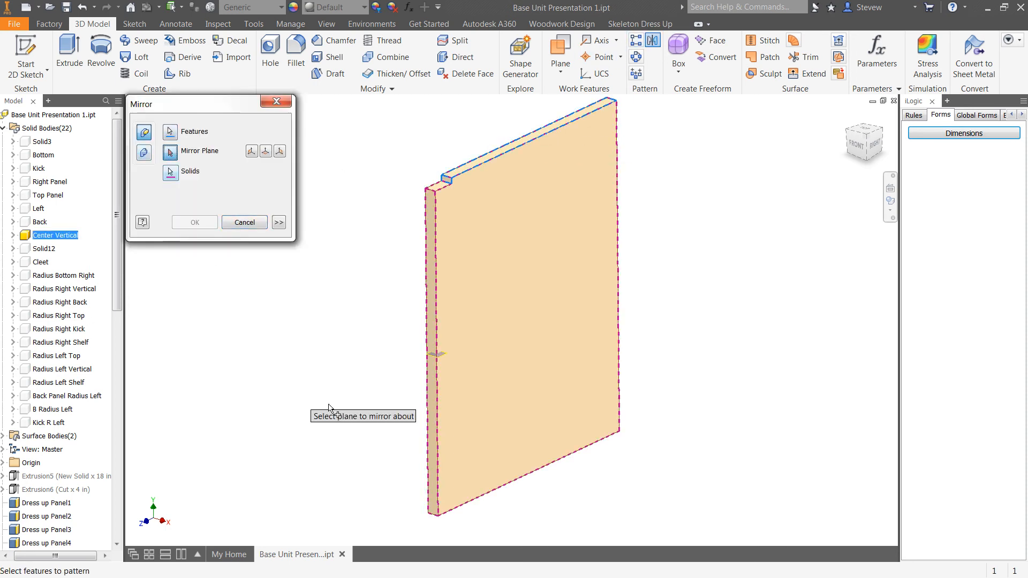
click(437, 357)
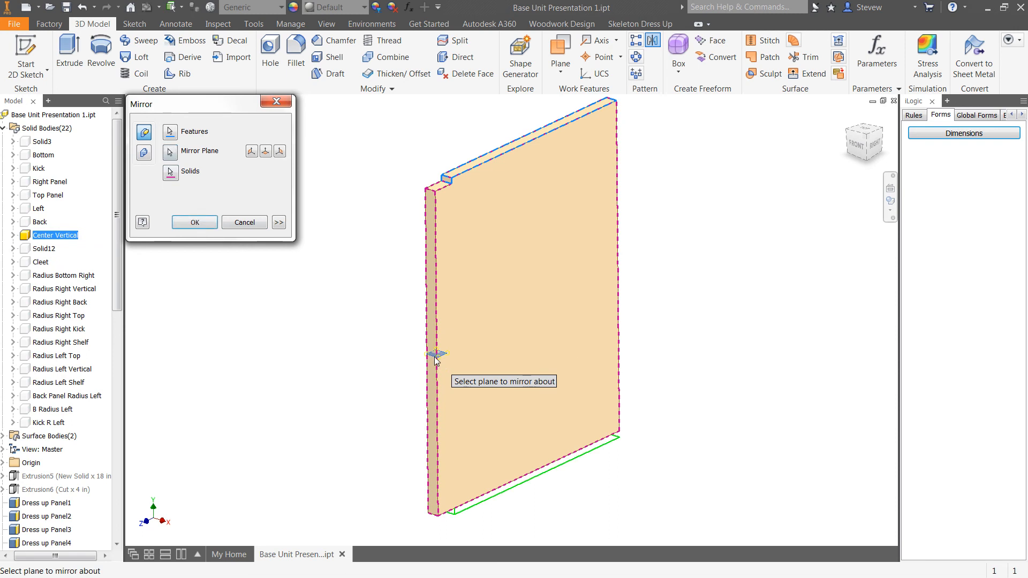
click(195, 223)
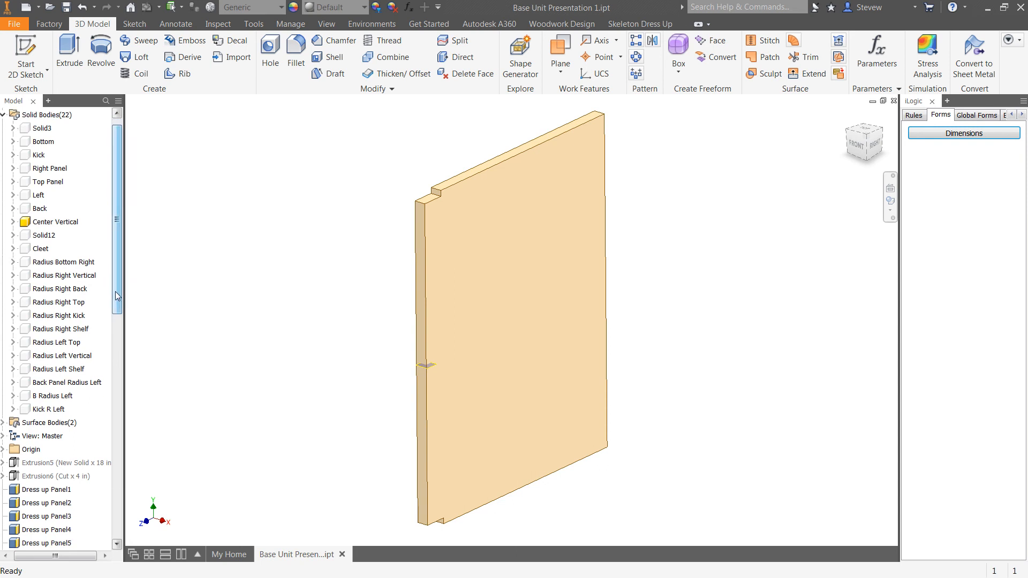
Hide Work Plane3, the mirror plane at mid-height of the center vertical panel.
scroll(110, 321, down, 13)
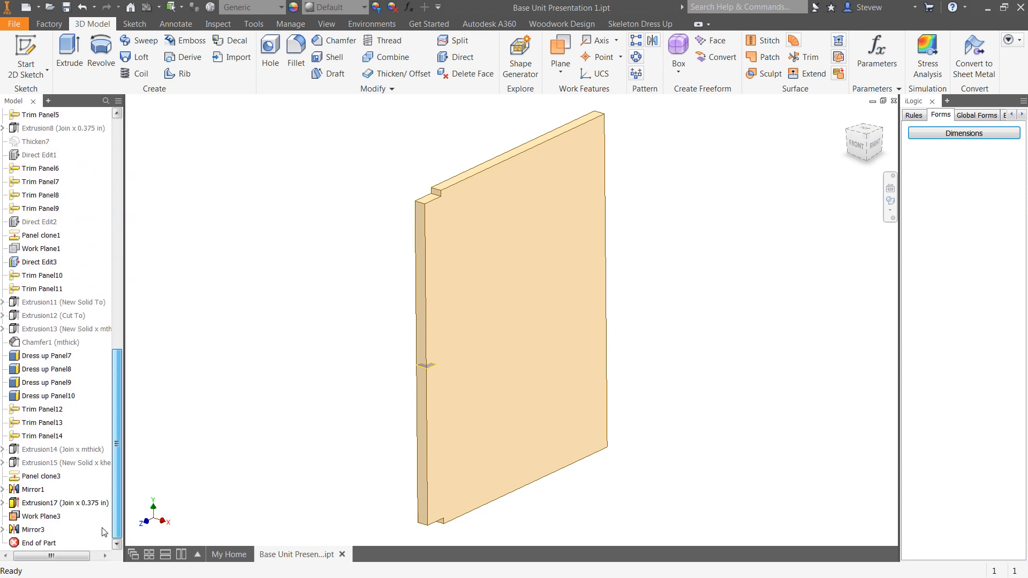
right_click(41, 530)
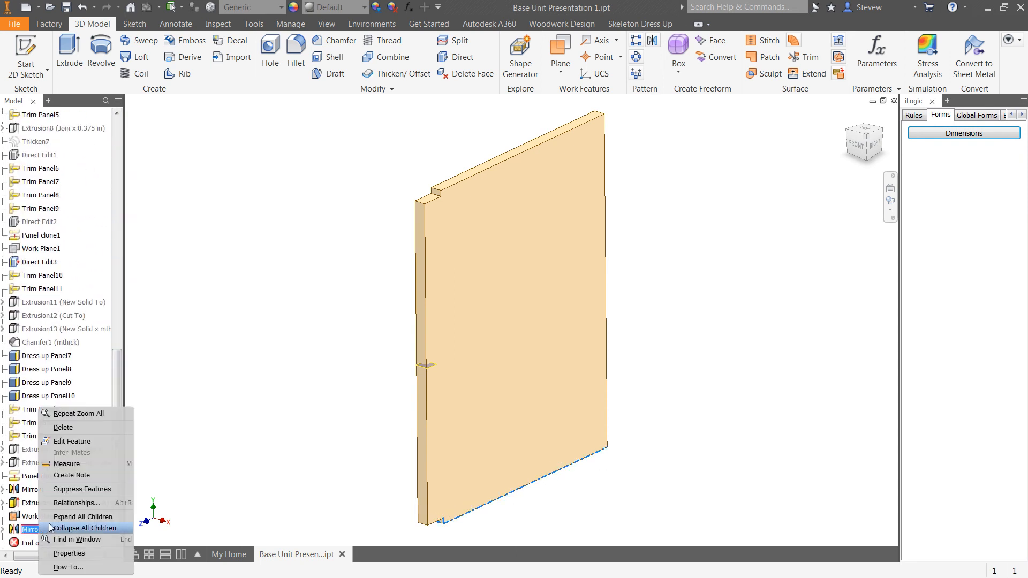
click(30, 519)
click(32, 518)
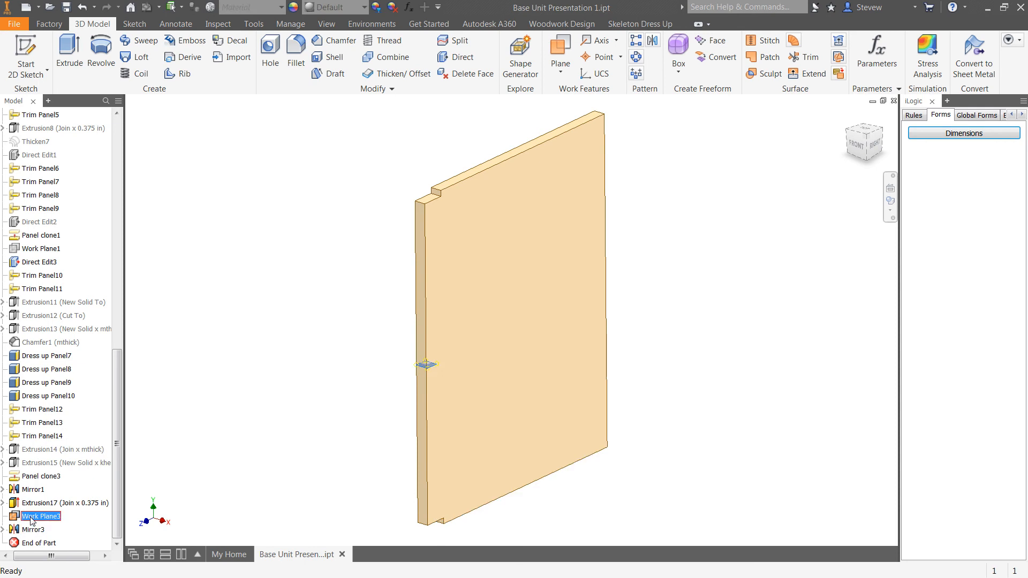
right_click(31, 520)
click(54, 443)
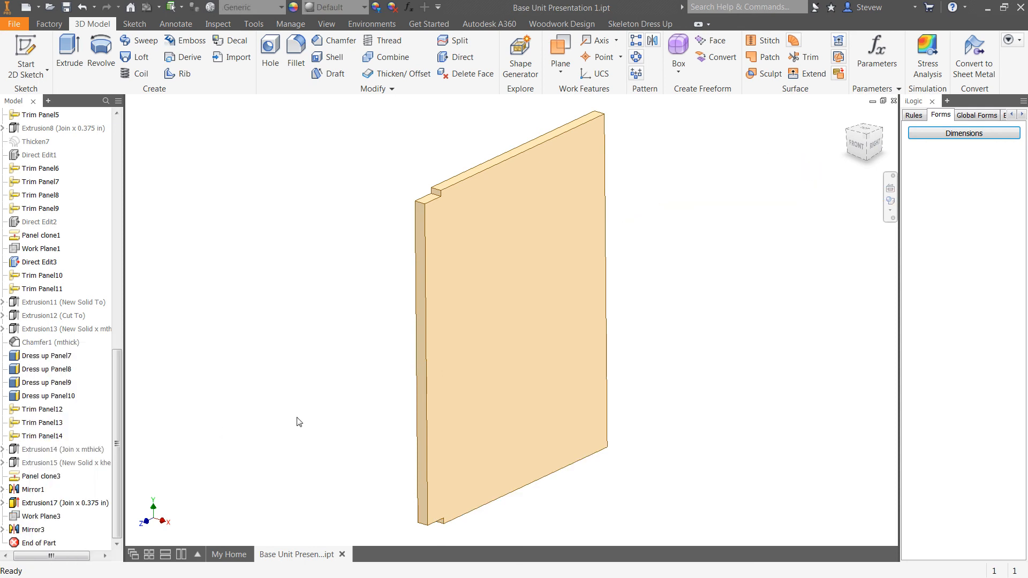
Show all solid bodies, then hide the skeleton bodies Solid3 and Solid12.
drag(117, 362, 117, 131)
right_click(55, 236)
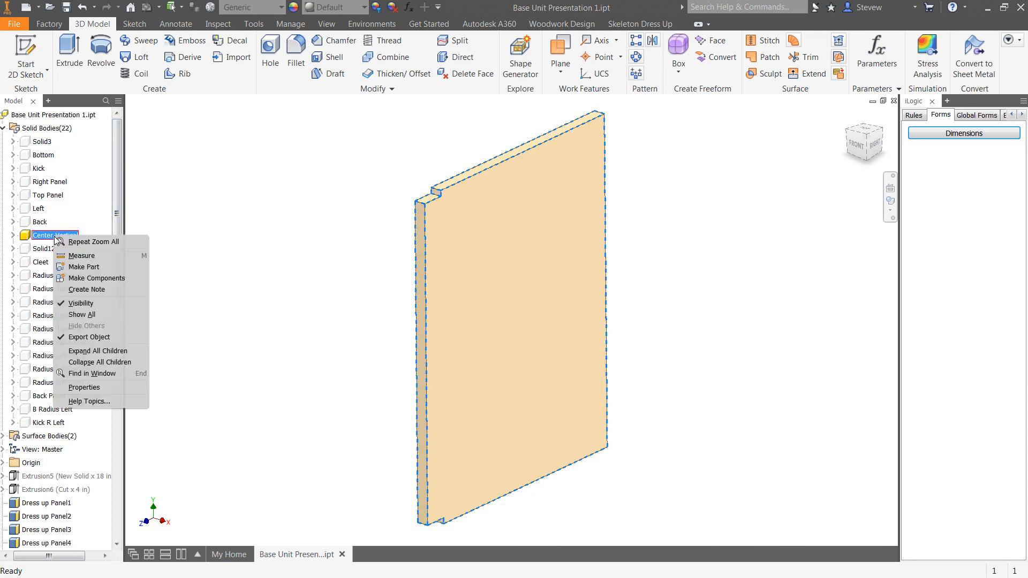
click(80, 315)
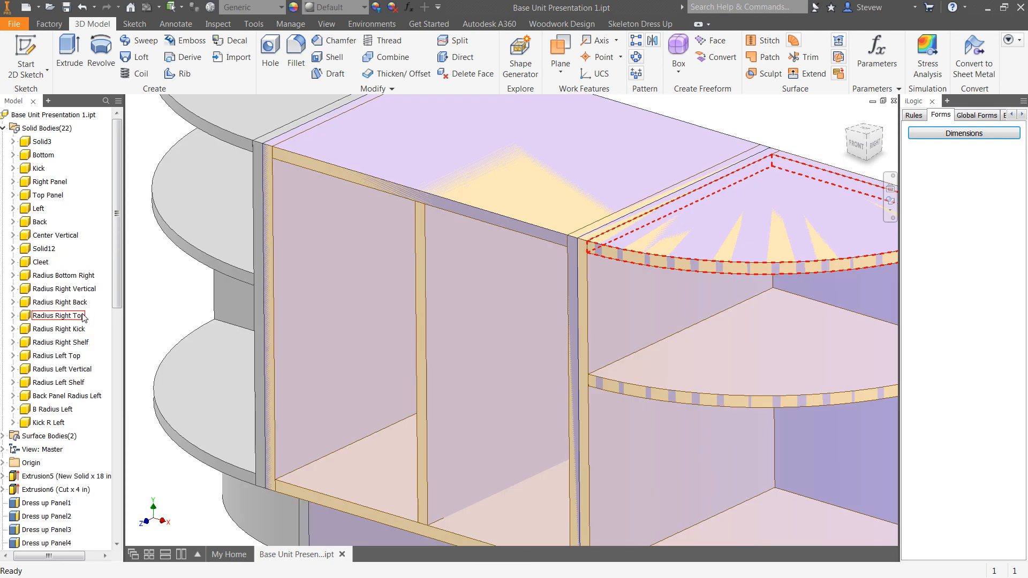
scroll(502, 375, up, 6)
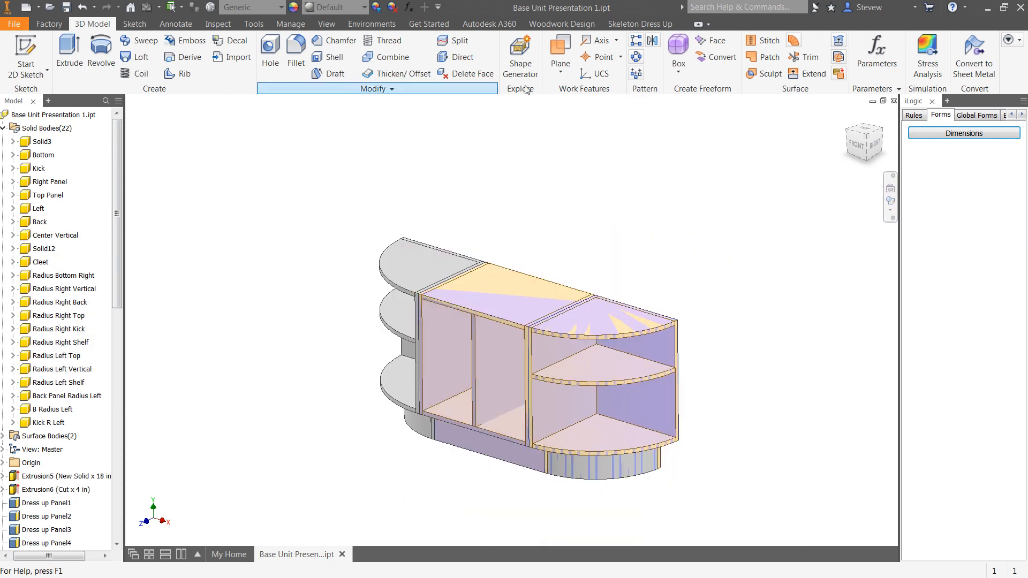
click(644, 24)
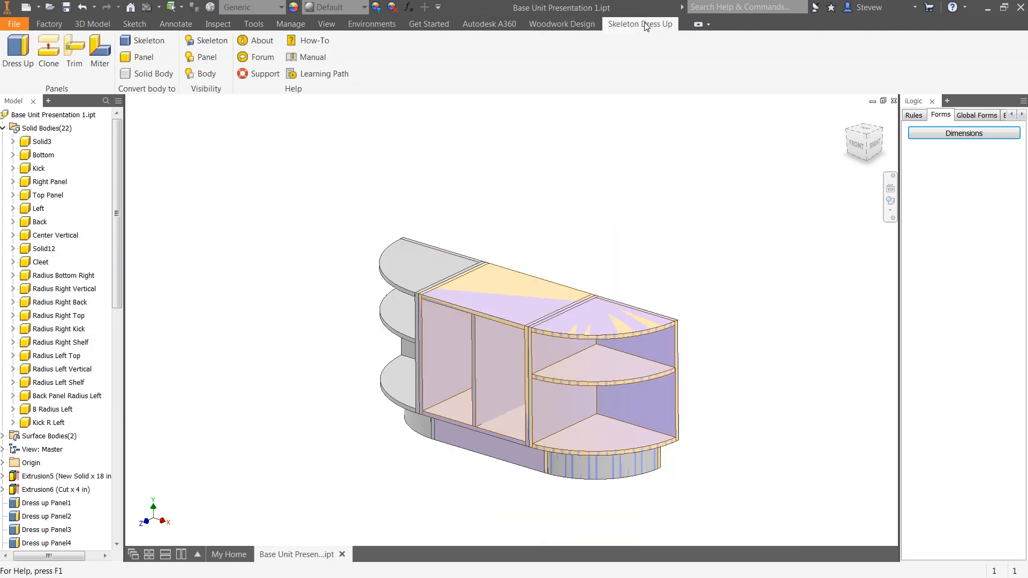
click(202, 40)
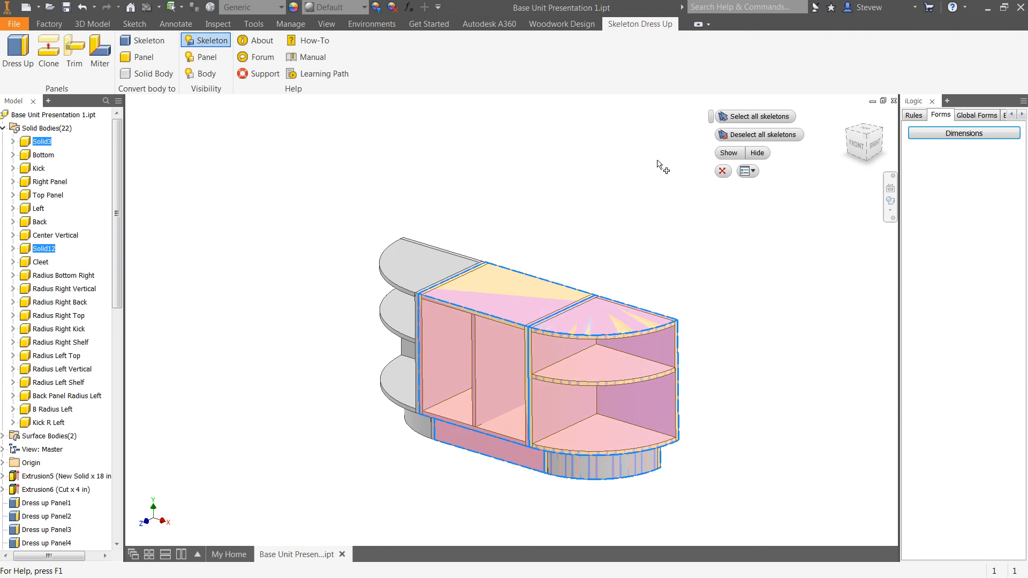
click(758, 153)
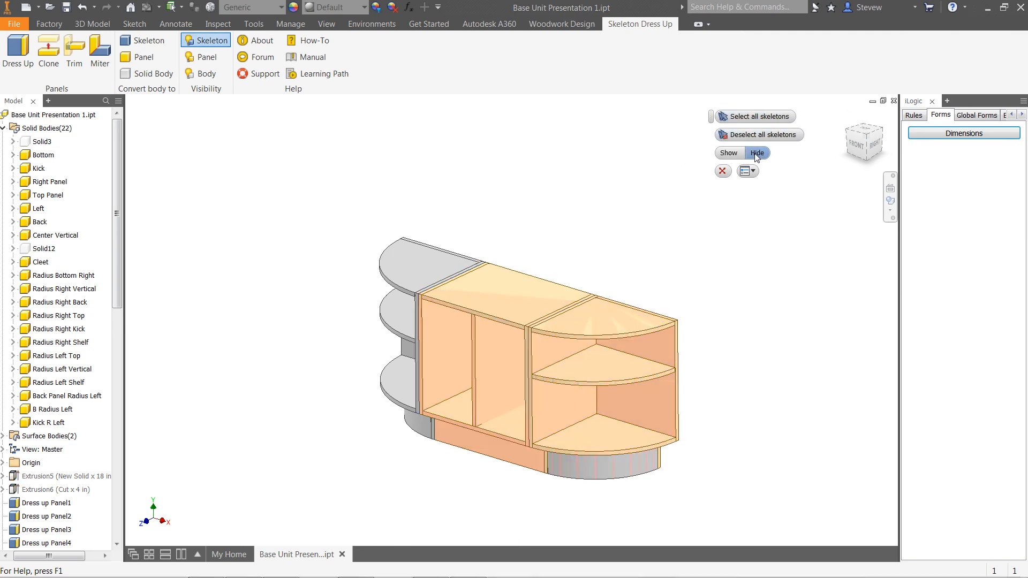
Trim the Top Panel and Bottom bodies using Center Vertical as the bounding component, and leave the Trim command.
middle_drag(763, 398, 779, 384)
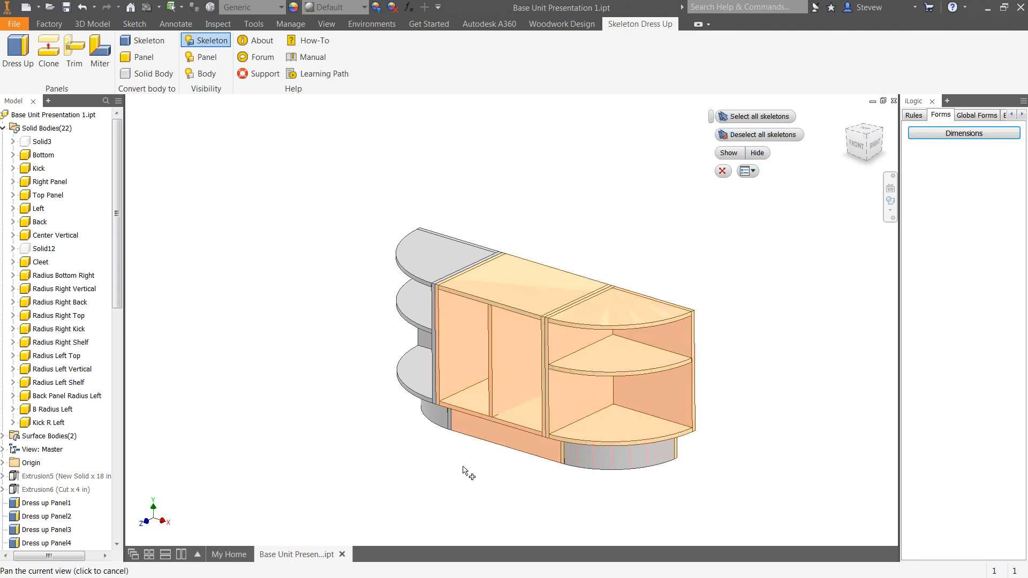
click(74, 47)
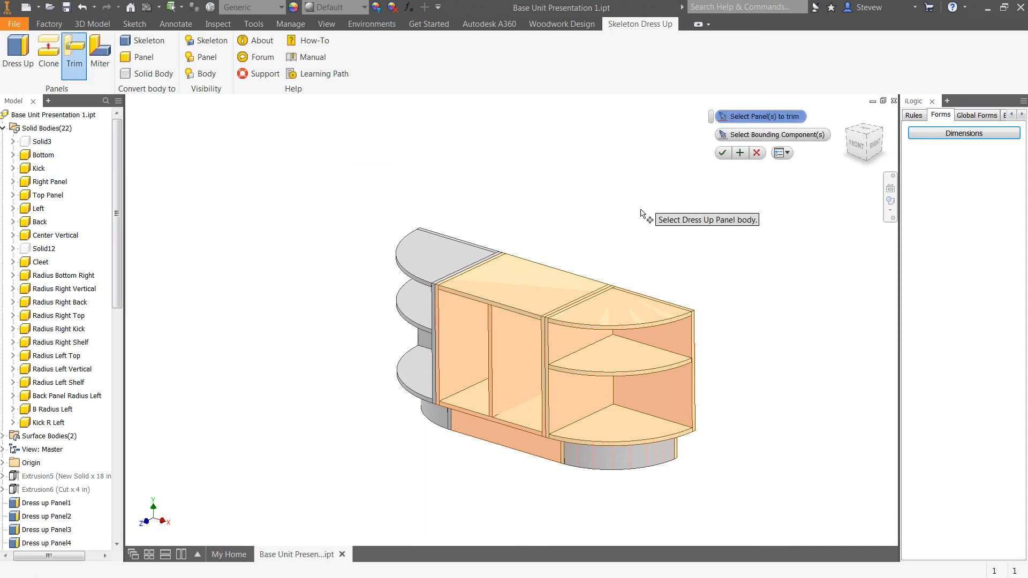
click(568, 292)
click(538, 425)
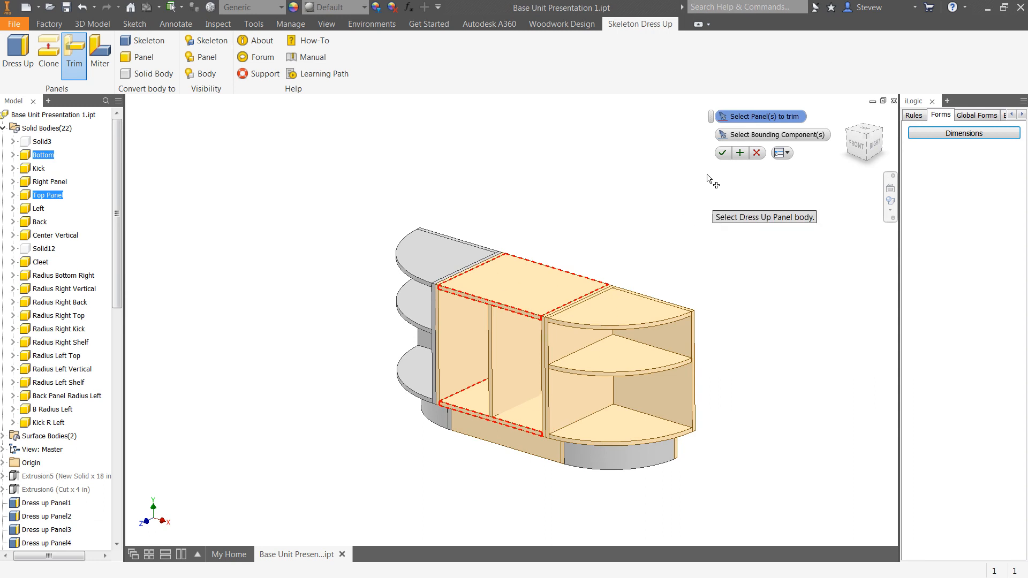
click(732, 141)
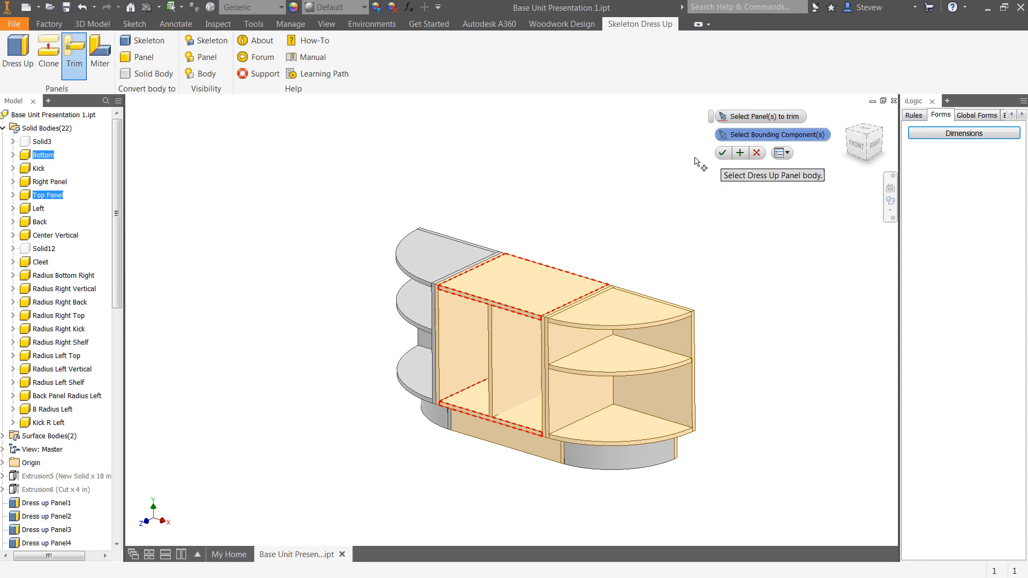
click(512, 364)
click(741, 153)
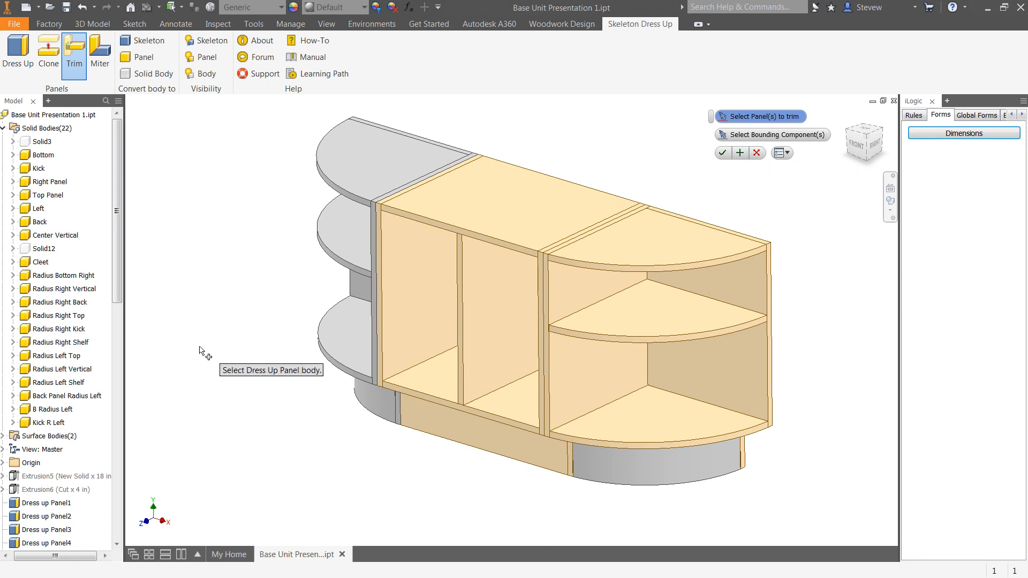
right_click(67, 236)
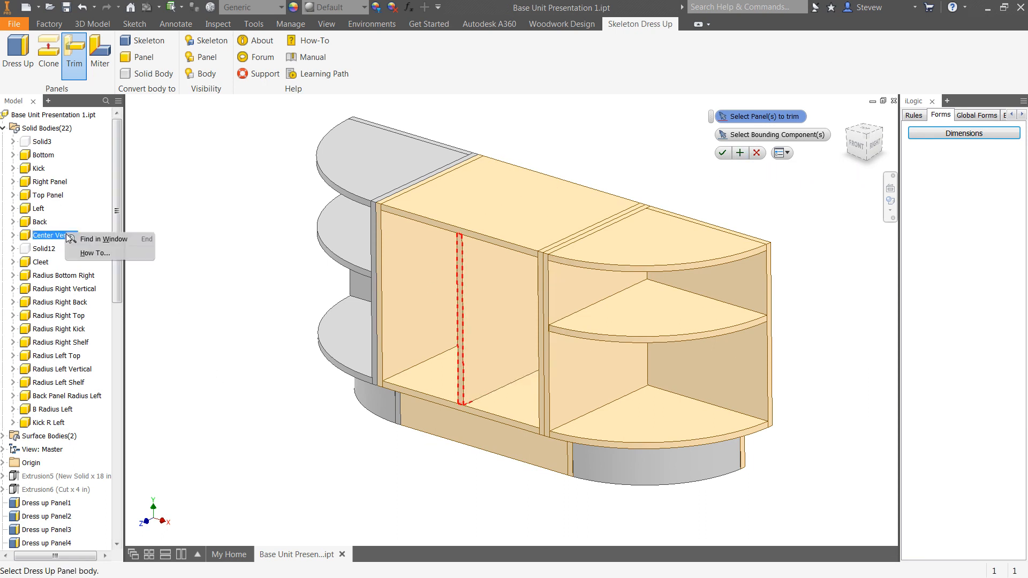
click(754, 153)
click(756, 154)
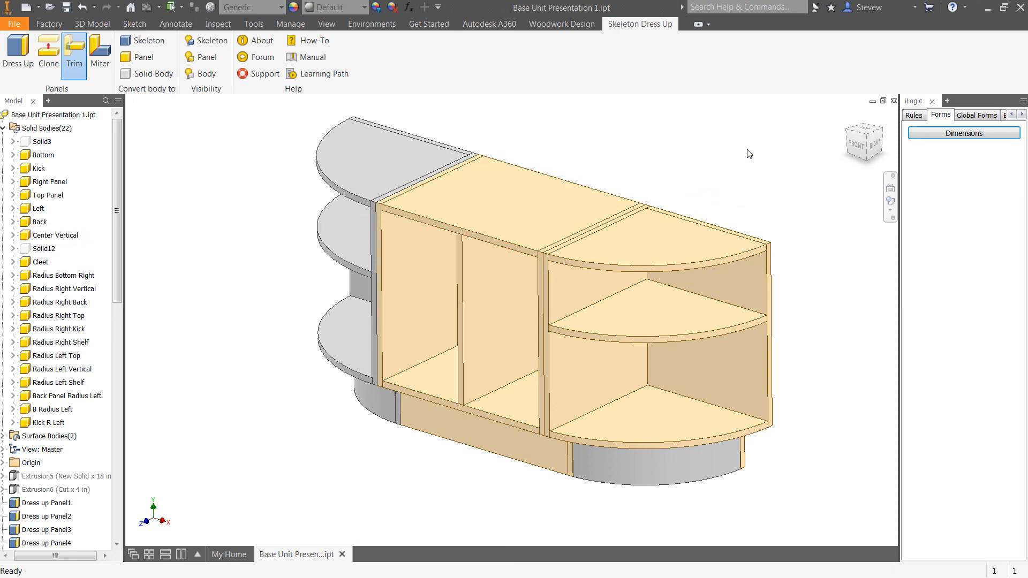
Hide the Center Vertical body and inspect the trim cut for its tongue in the bottom panel.
right_click(42, 236)
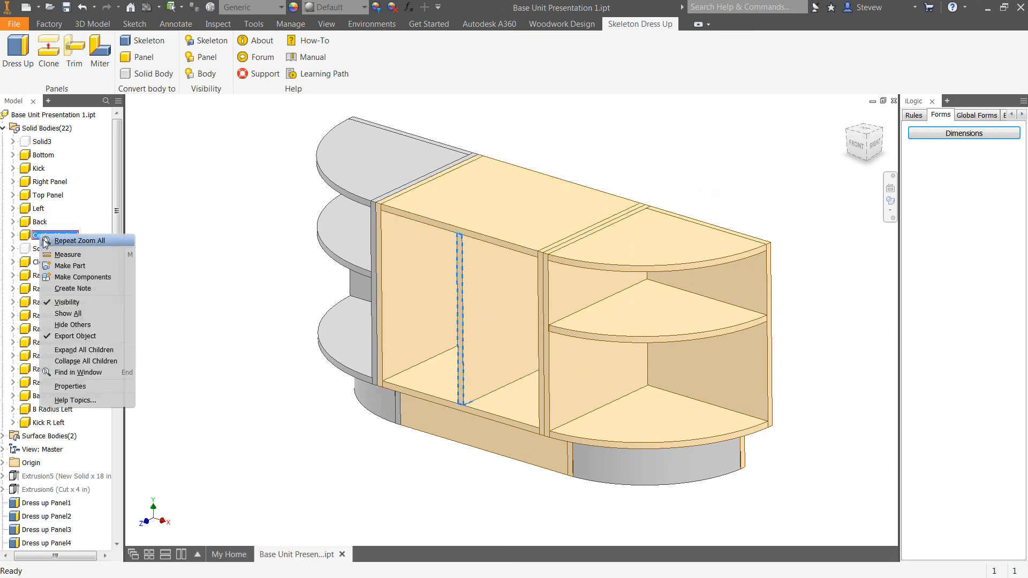
click(58, 304)
middle_drag(531, 371, 573, 360)
mouse_move(616, 316)
shift+middle_down()
mouse_move(643, 193)
mouse_move(668, 181)
mouse_move(652, 239)
mouse_move(686, 292)
mouse_move(642, 328)
mouse_move(654, 353)
mouse_move(634, 308)
shift+middle_up()
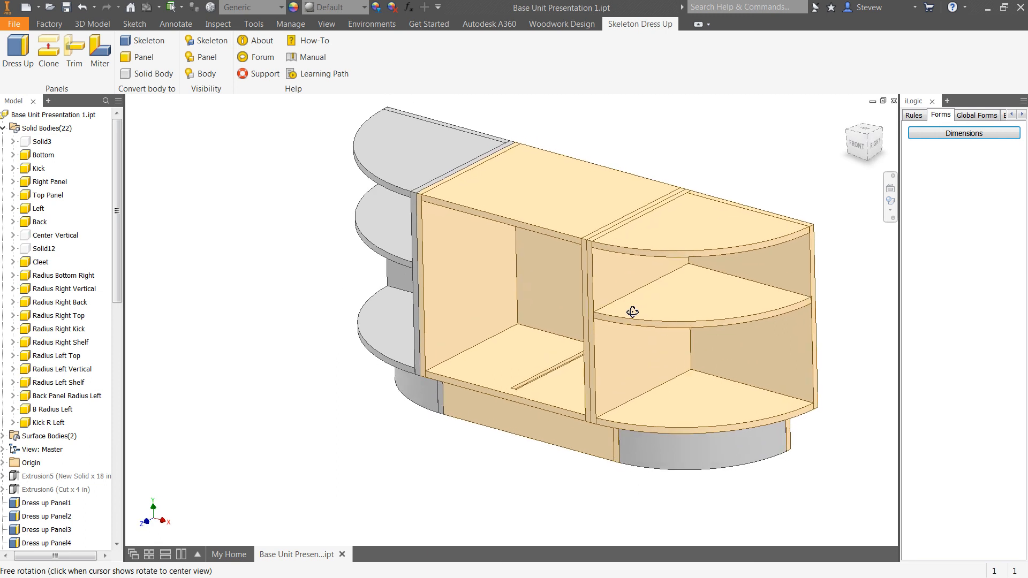
middle_drag(439, 375, 414, 382)
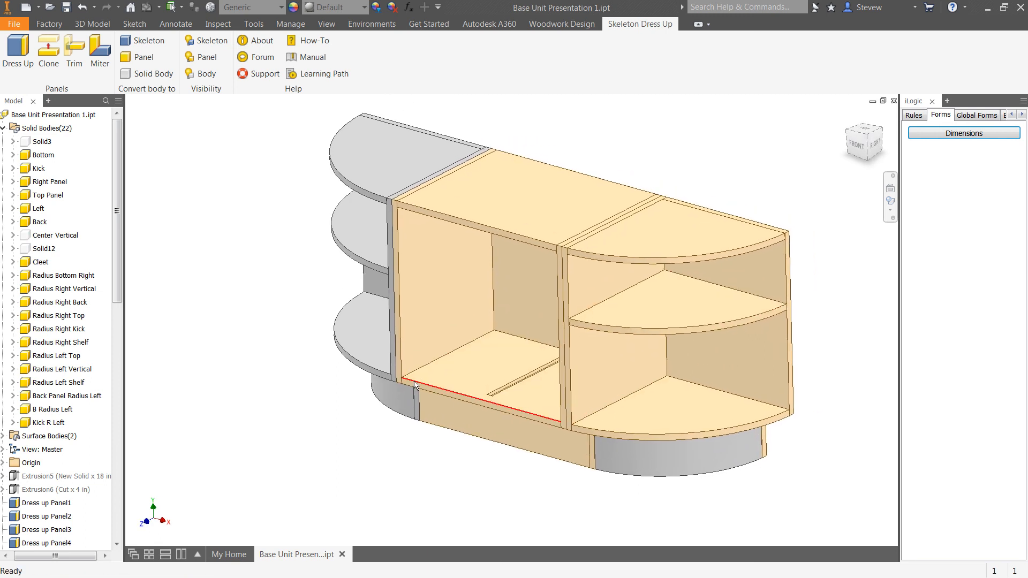
Make the Center Vertical body visible again in the cabinet.
right_click(67, 237)
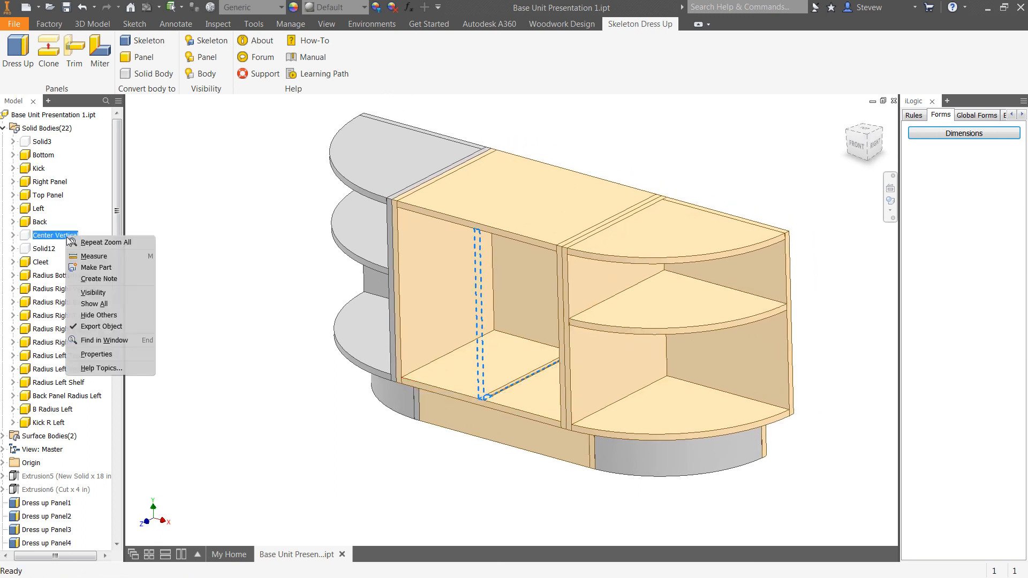
click(93, 292)
middle_drag(394, 286, 377, 317)
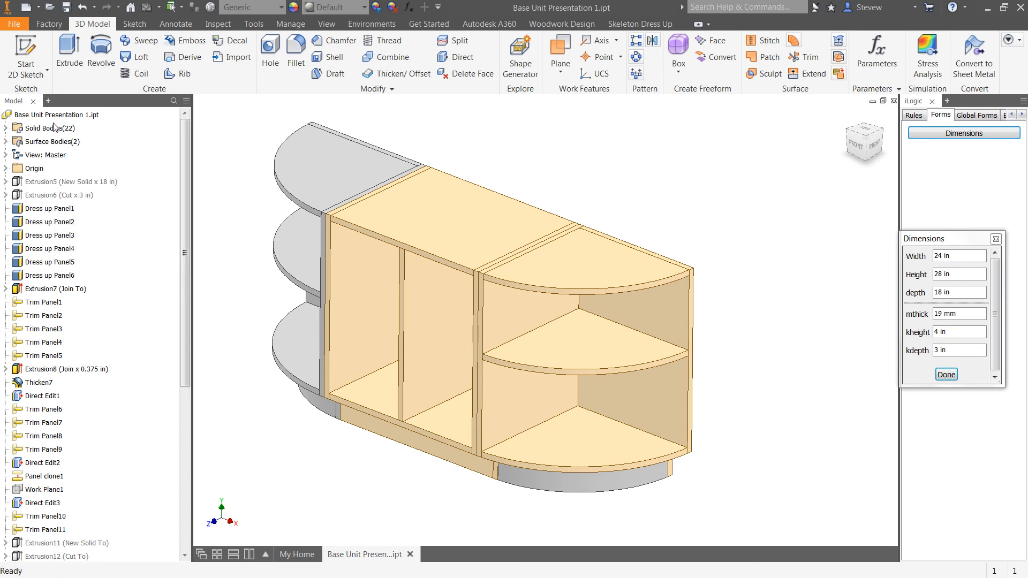
Make components from all solid bodies except skeletons Solid3 and Solid12, inserting them in Base Unit Presentation 1.iam with the Standard.iam template.
click(6, 128)
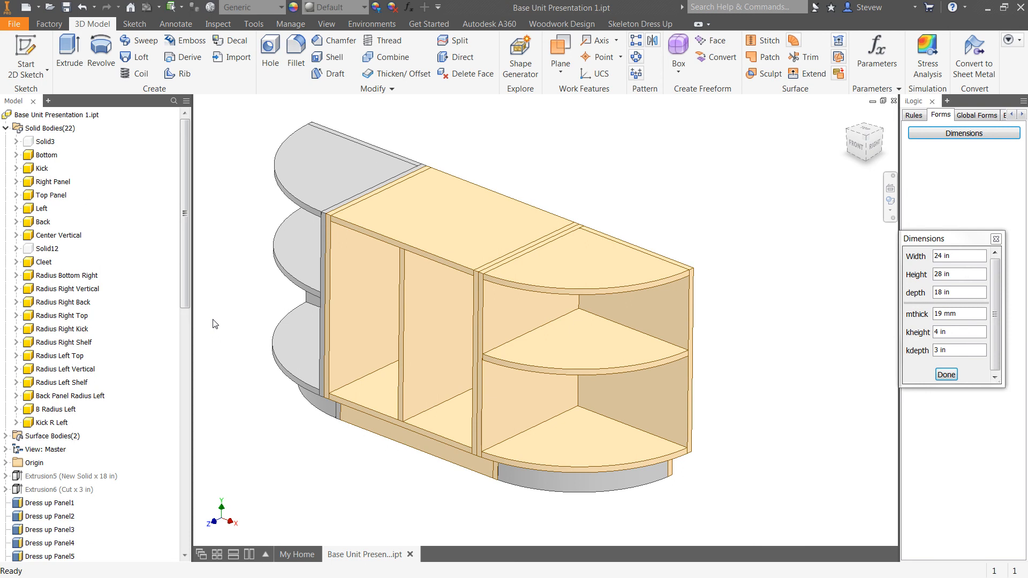
mouse_move(314, 347)
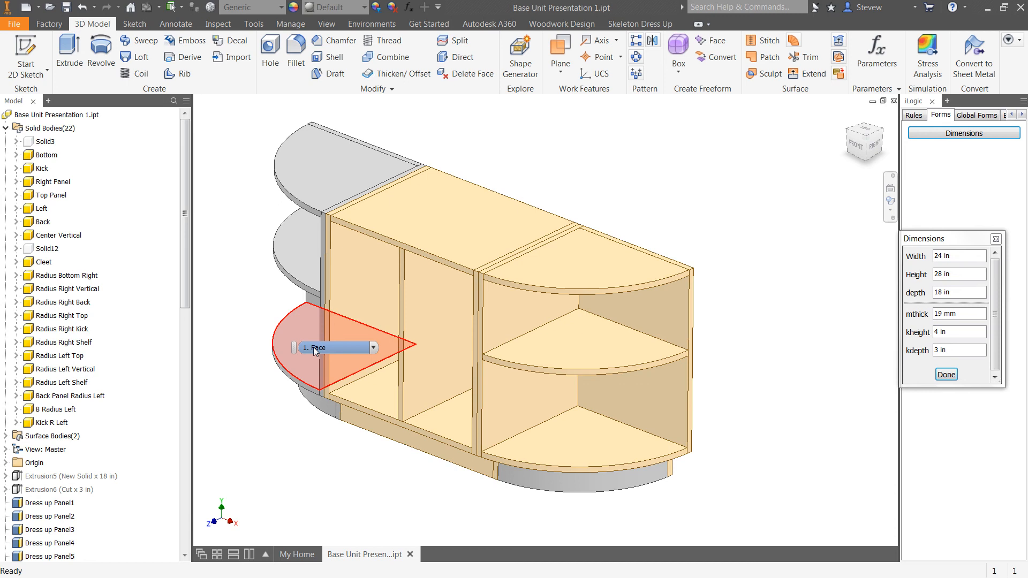
middle_drag(655, 238, 751, 254)
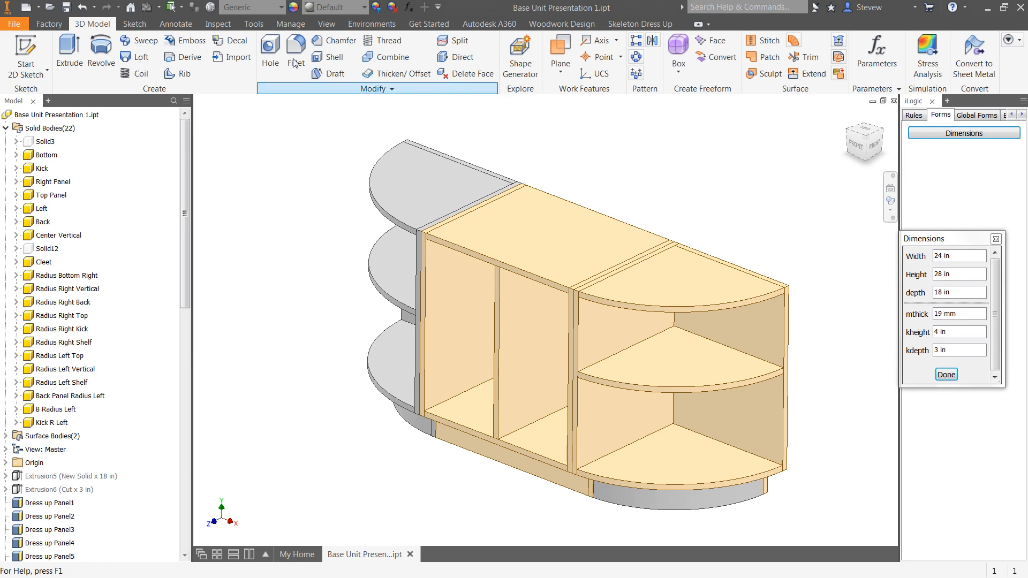
click(302, 23)
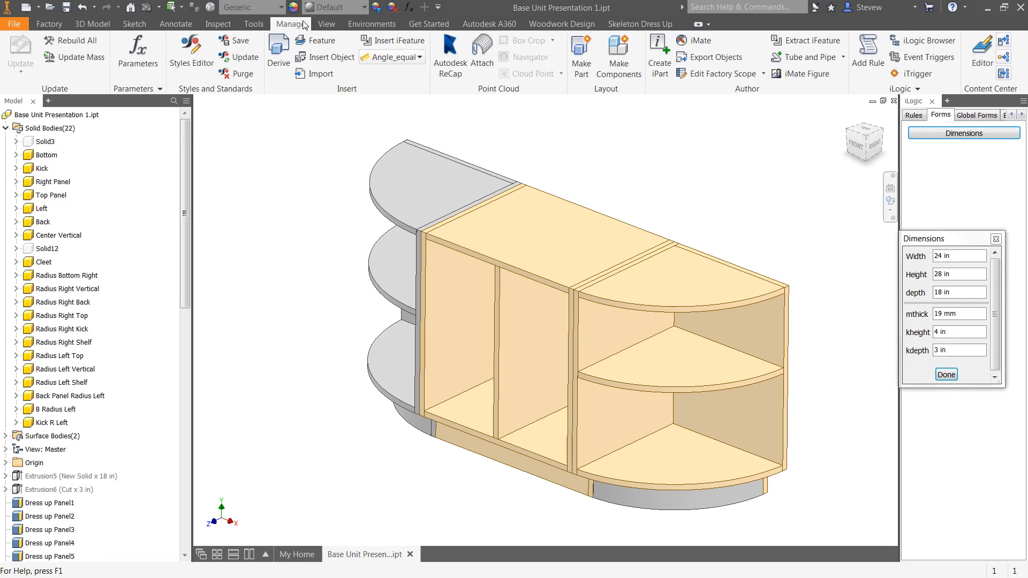
click(624, 66)
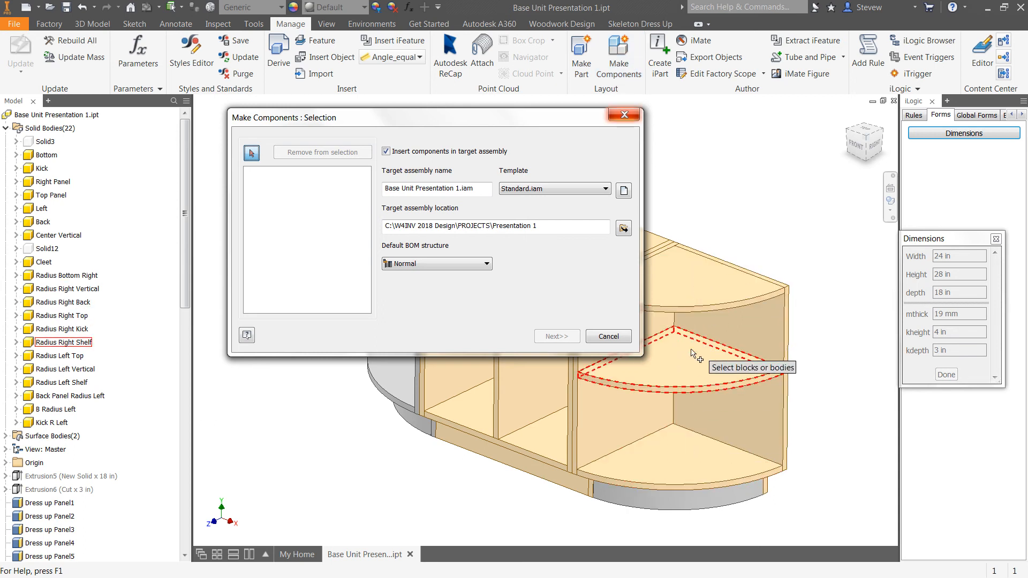
click(690, 367)
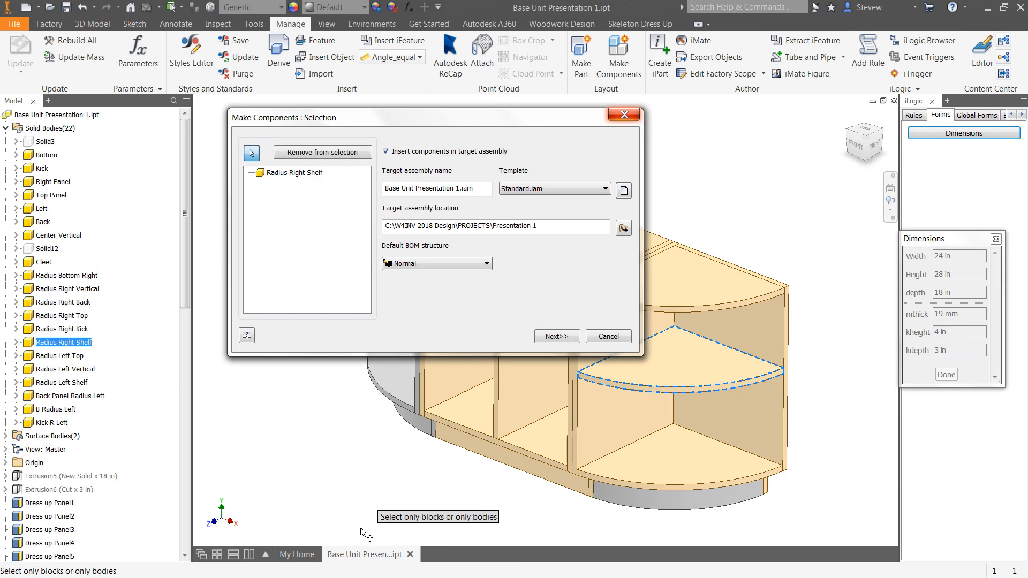
click(46, 154)
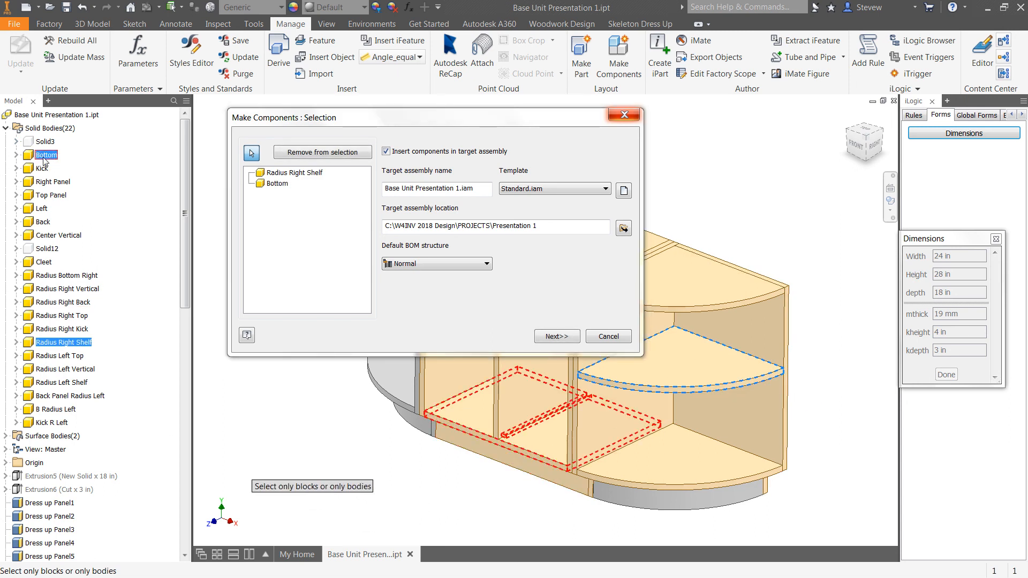
shift+click(63, 423)
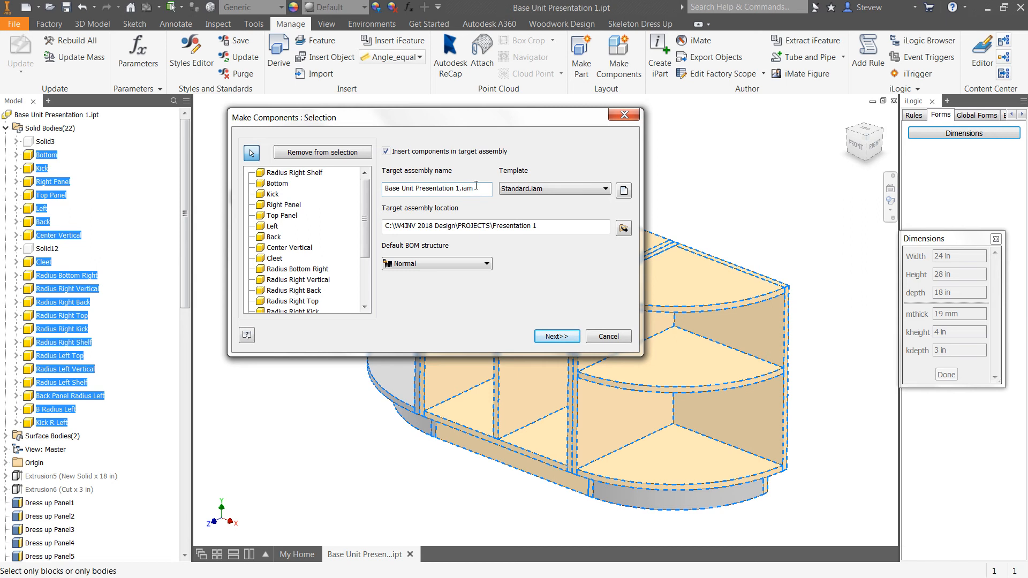
click(550, 338)
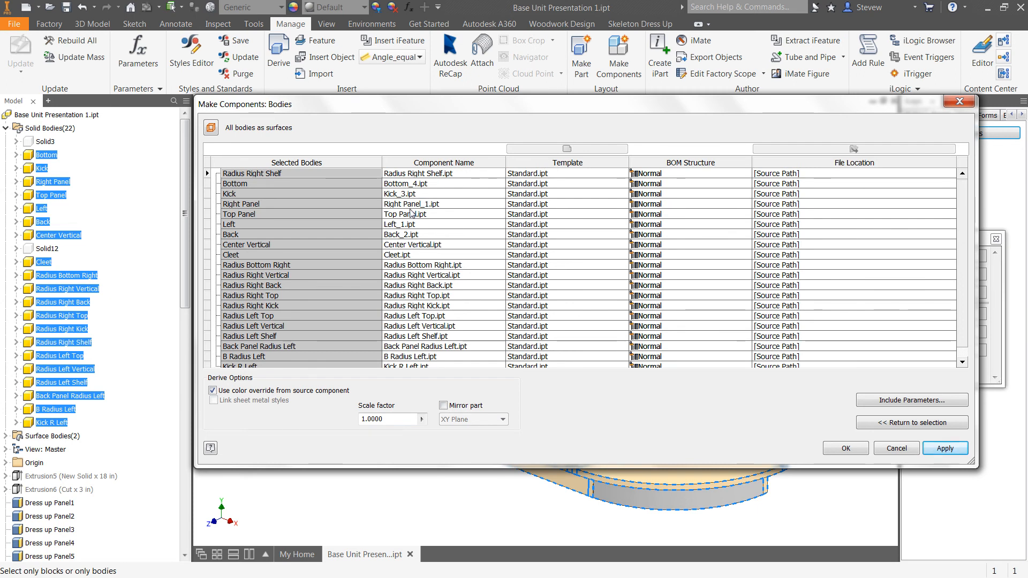
click(843, 449)
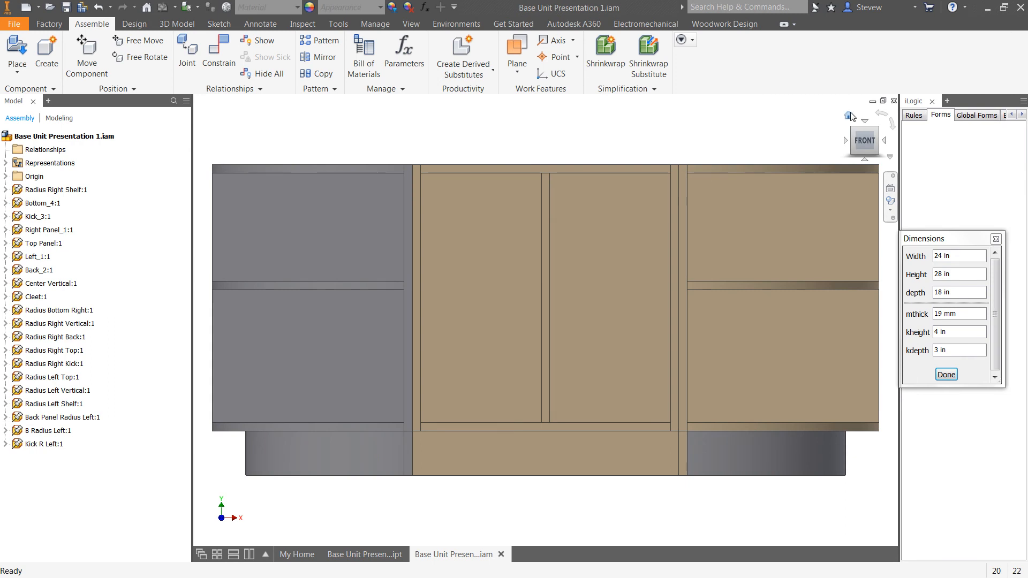
Set the new assembly to the home view and save it with all its dependent part files.
click(848, 116)
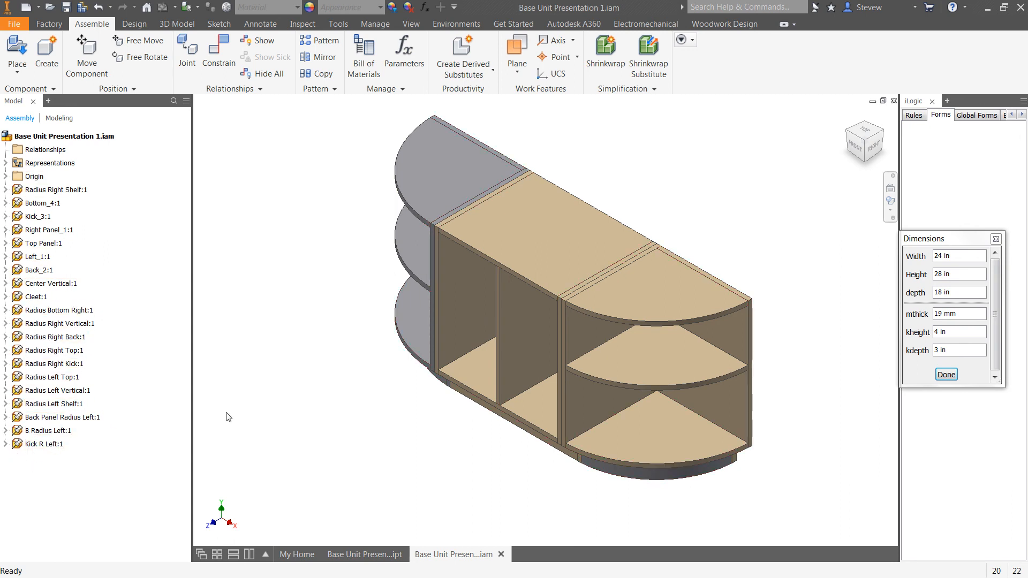
click(70, 8)
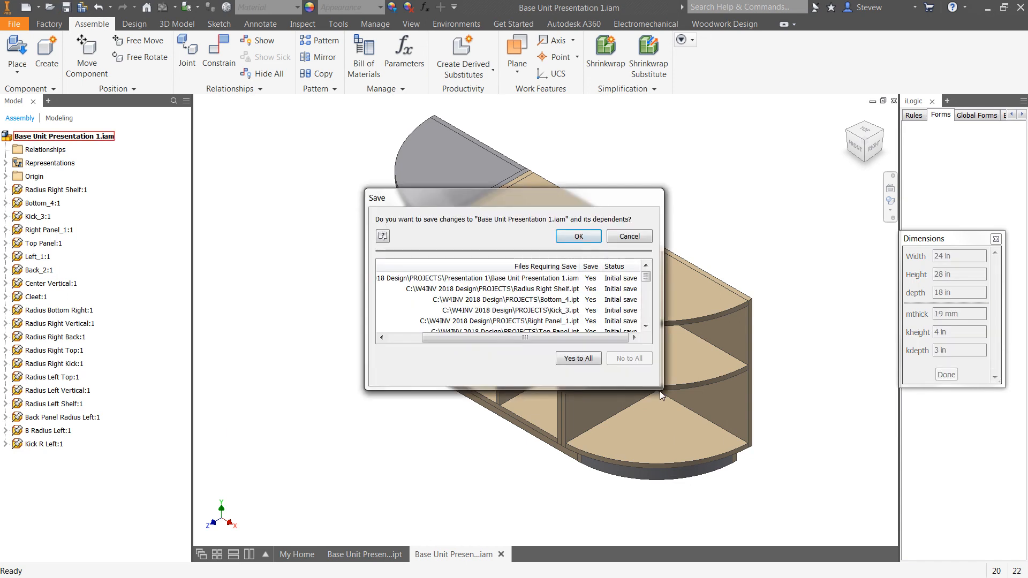
drag(659, 386, 871, 559)
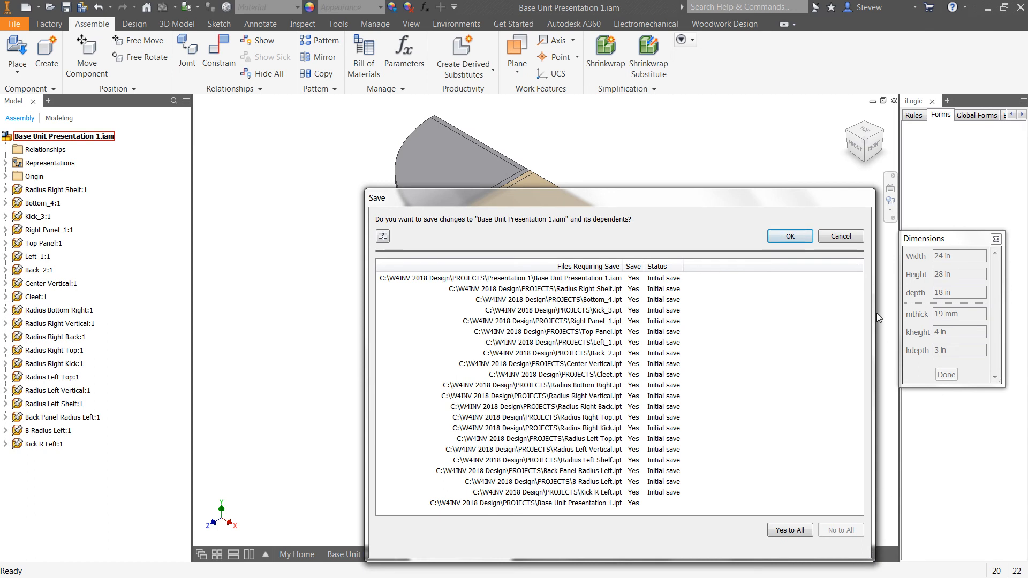
click(788, 236)
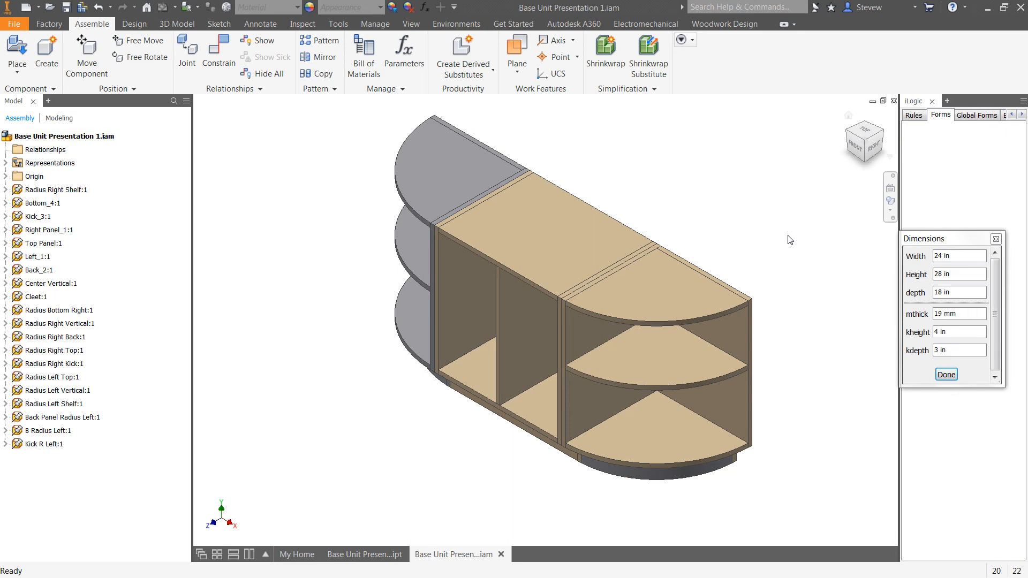
Open the Radius Right Kick component from the cabinet's underside as a separate part and inspect its shape.
middle_drag(724, 254, 693, 289)
key(F4)
drag(556, 342, 599, 317)
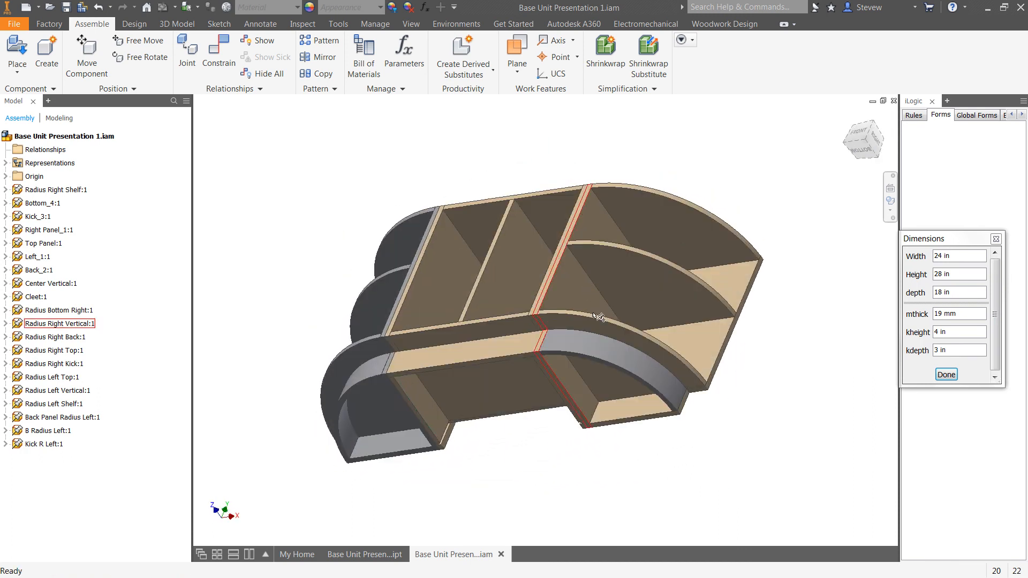
click(612, 353)
right_click(612, 354)
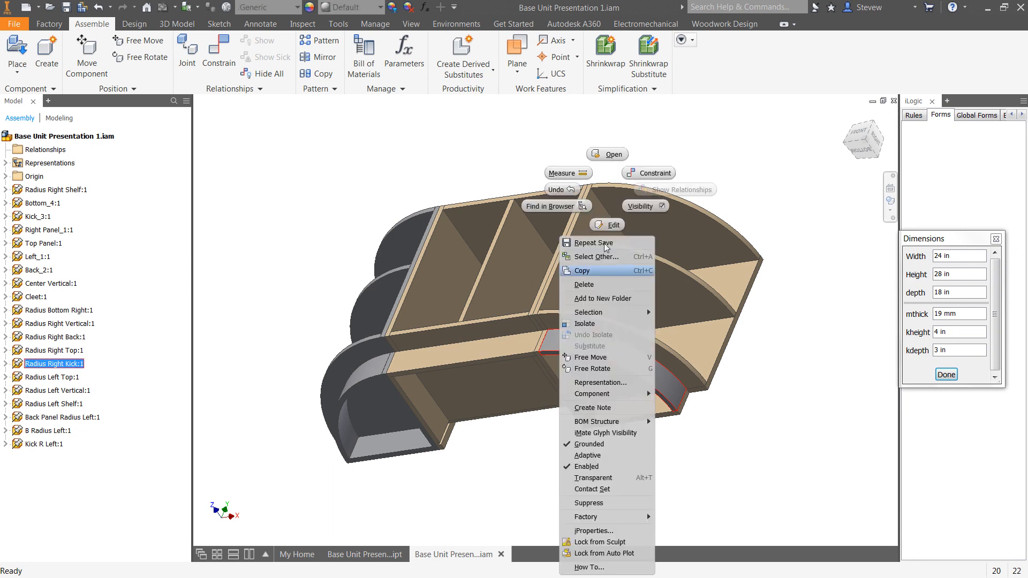
click(613, 159)
key(F4)
drag(496, 280, 338, 255)
key(Escape)
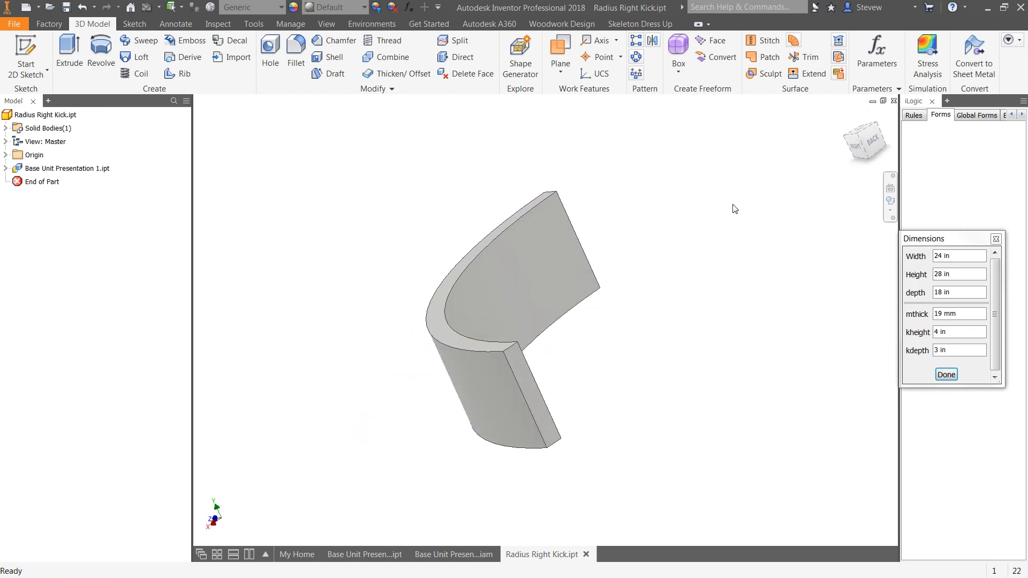
Close the Radius Right Kick part, return to the assembly's front view, and clear the selection.
click(894, 101)
key(F4)
drag(505, 332, 483, 469)
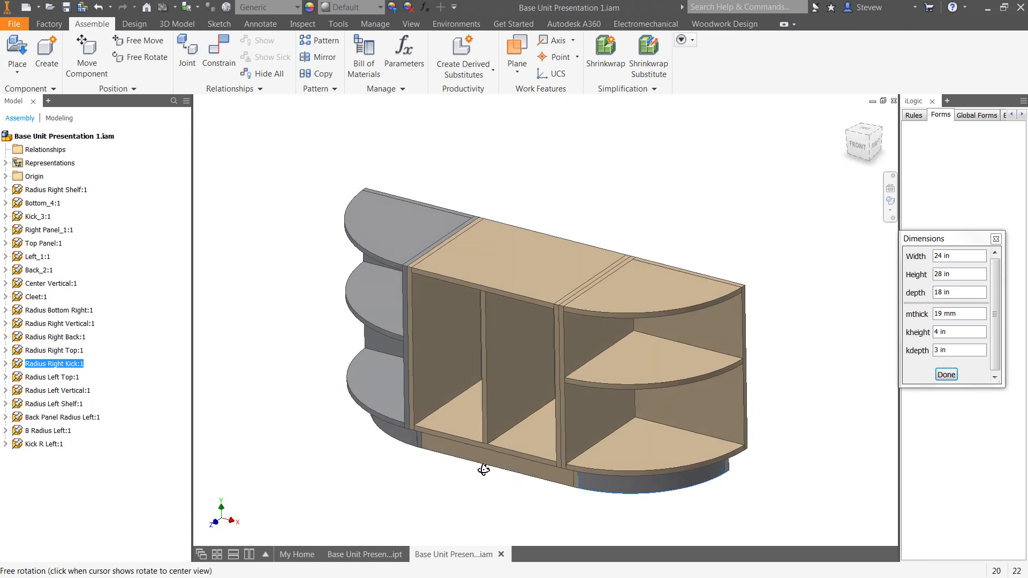
middle_drag(496, 412, 430, 388)
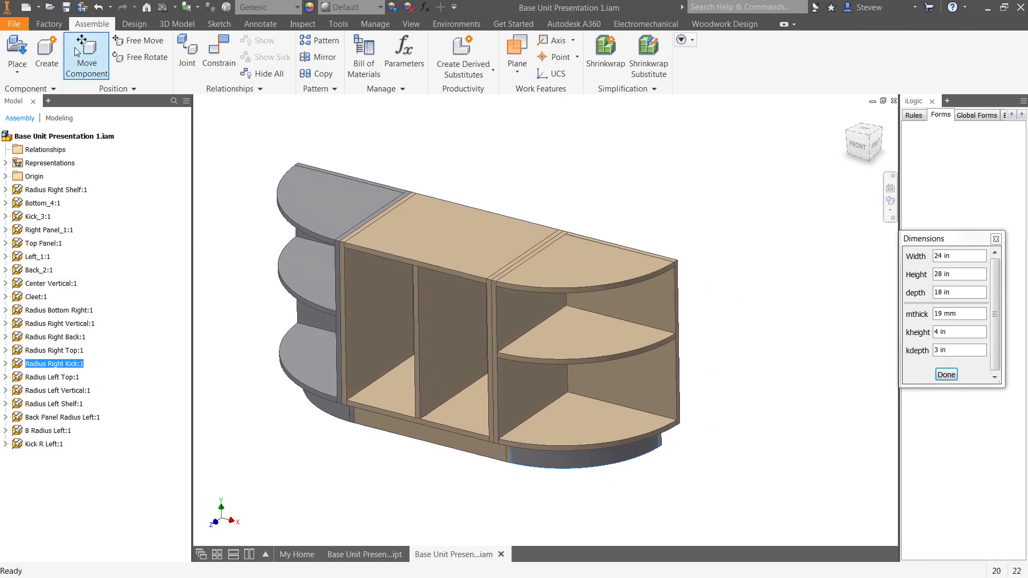
key(Escape)
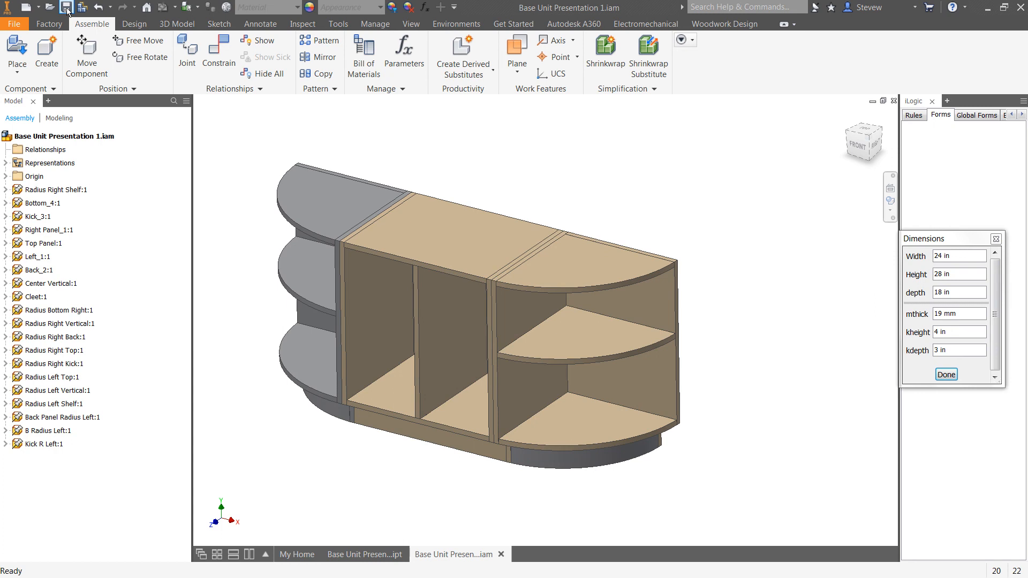
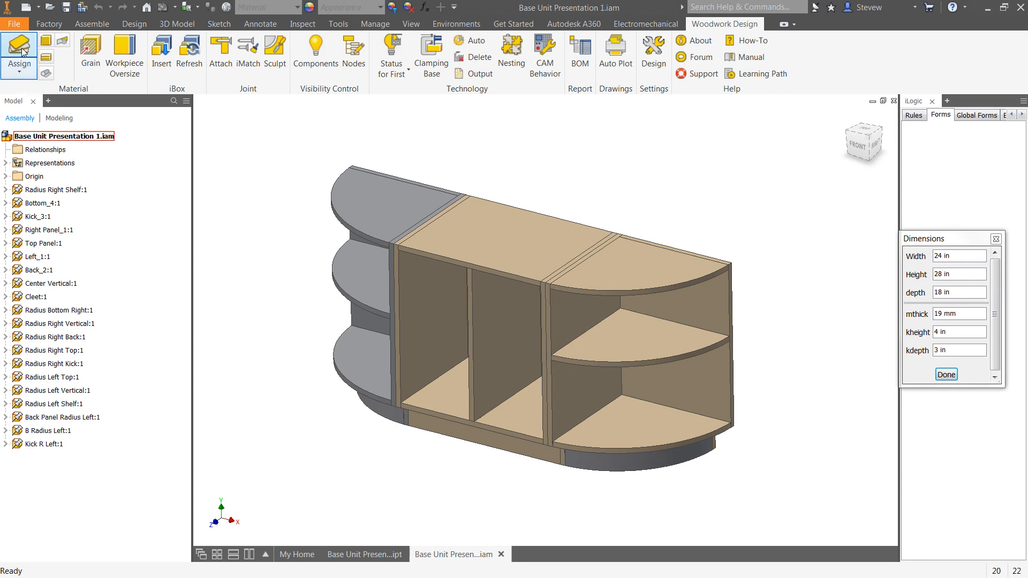
Start Woodwork material assignment and review the Solid and Board material lists of the Woodwork Palette.
click(24, 72)
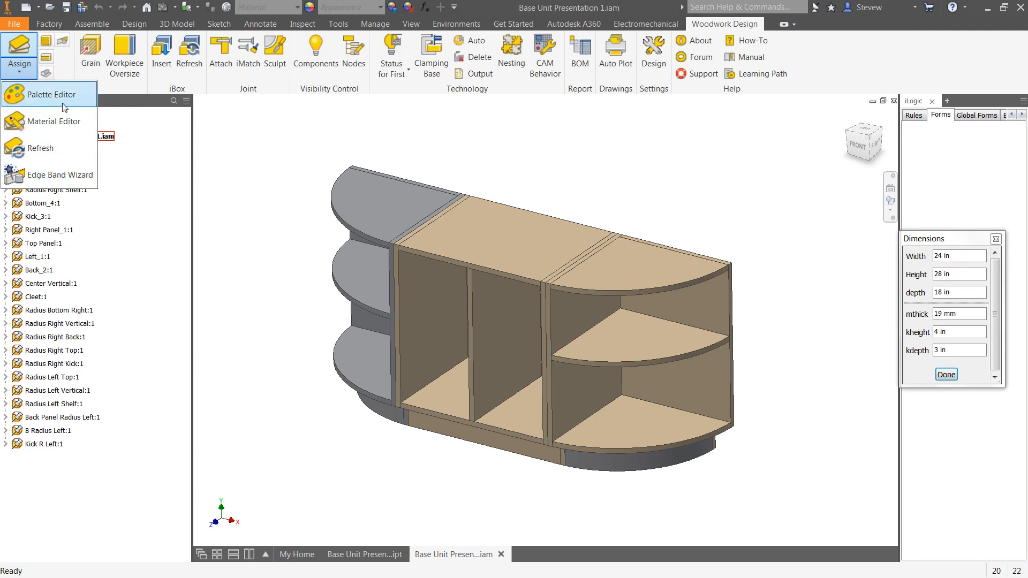
click(237, 120)
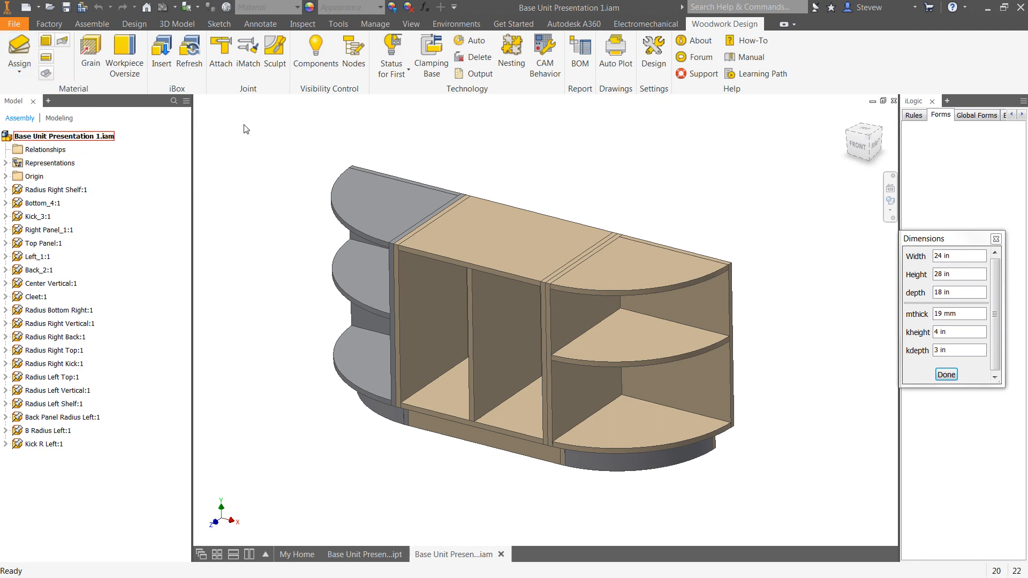
click(19, 47)
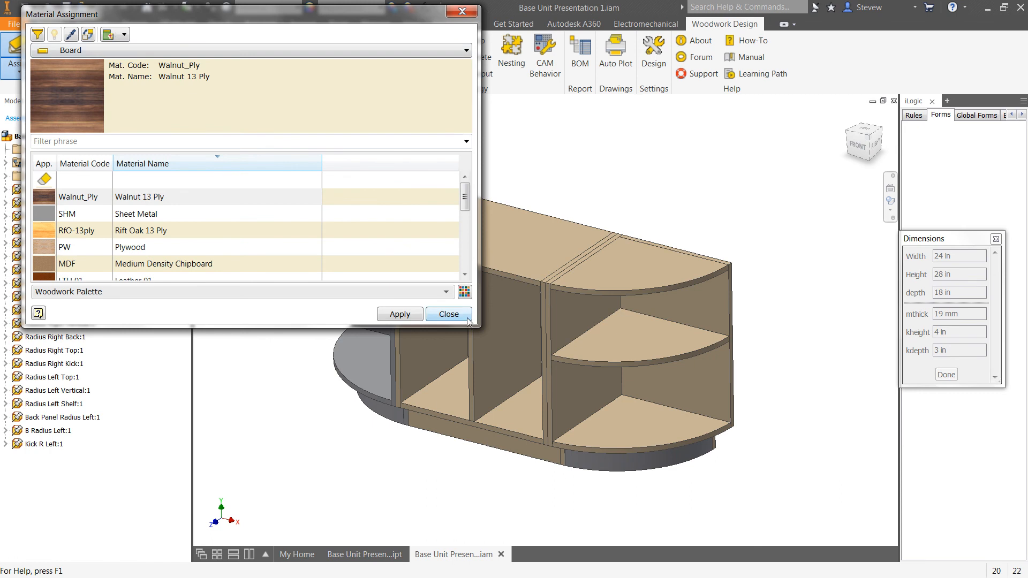
drag(480, 326, 600, 442)
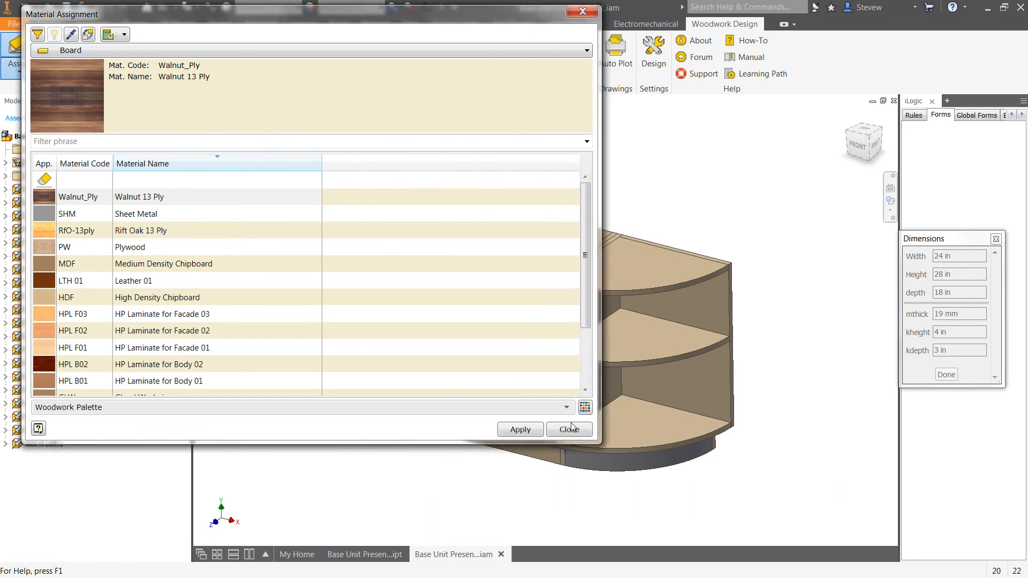
click(86, 51)
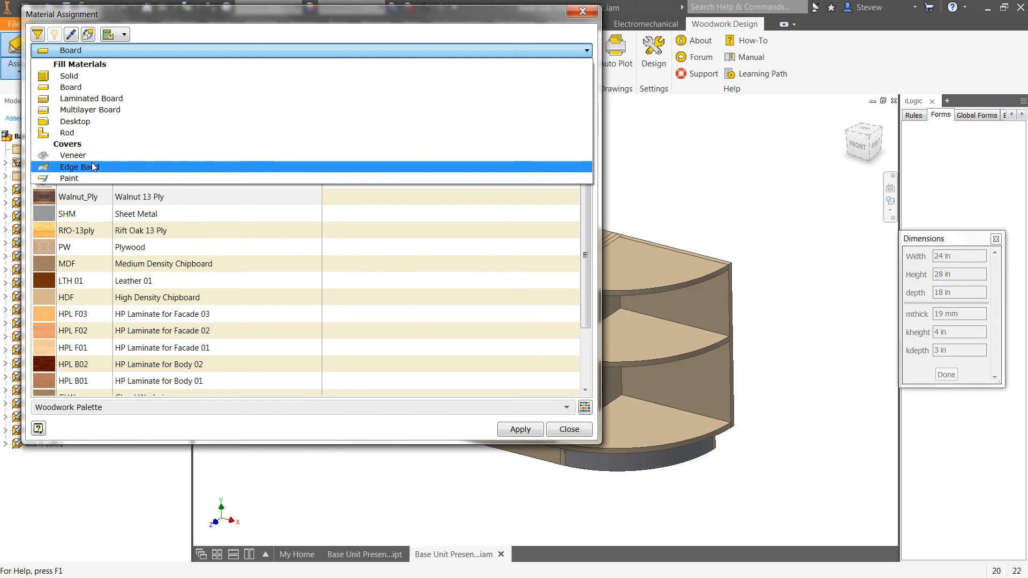
click(69, 76)
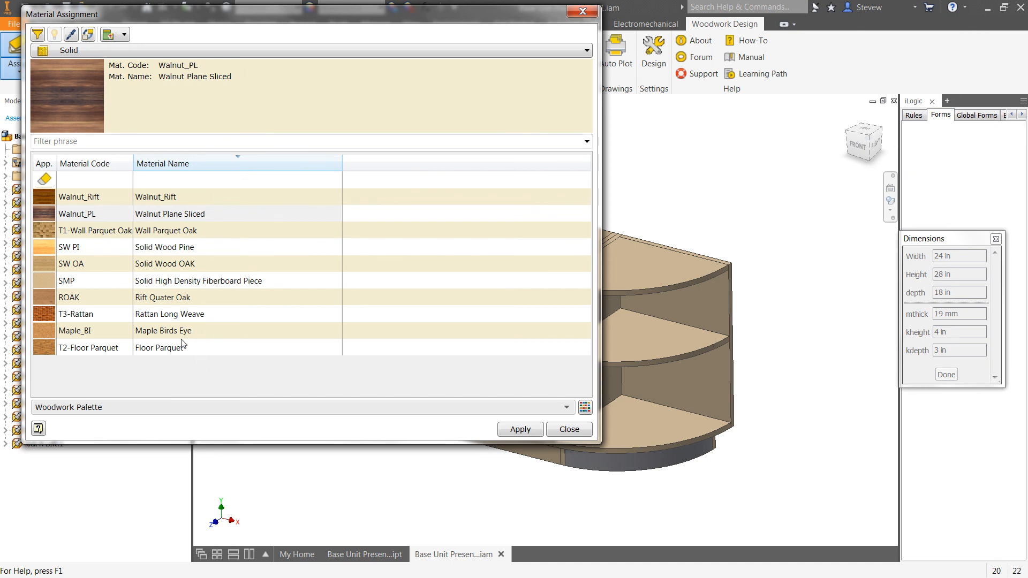
click(96, 50)
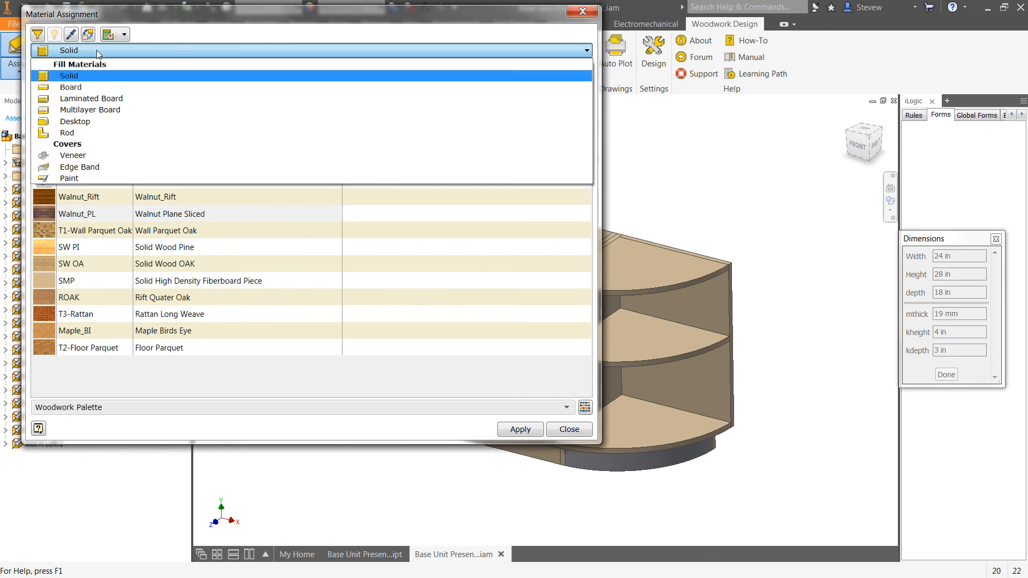
click(80, 85)
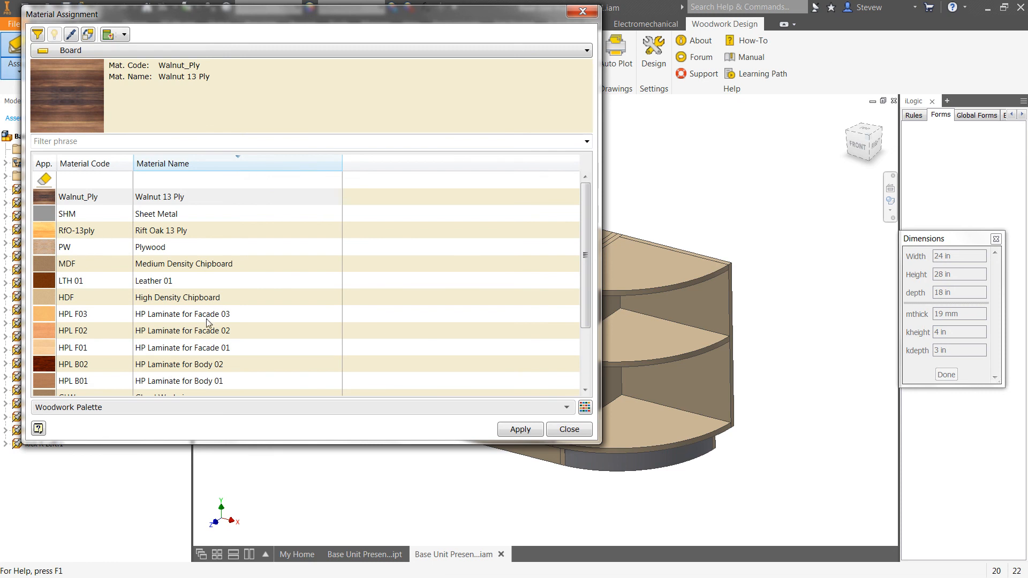
Assign the board material Rift Oak 13 Ply (RfO-13ply) to all parts of the cabinet assembly.
drag(467, 14, 491, 6)
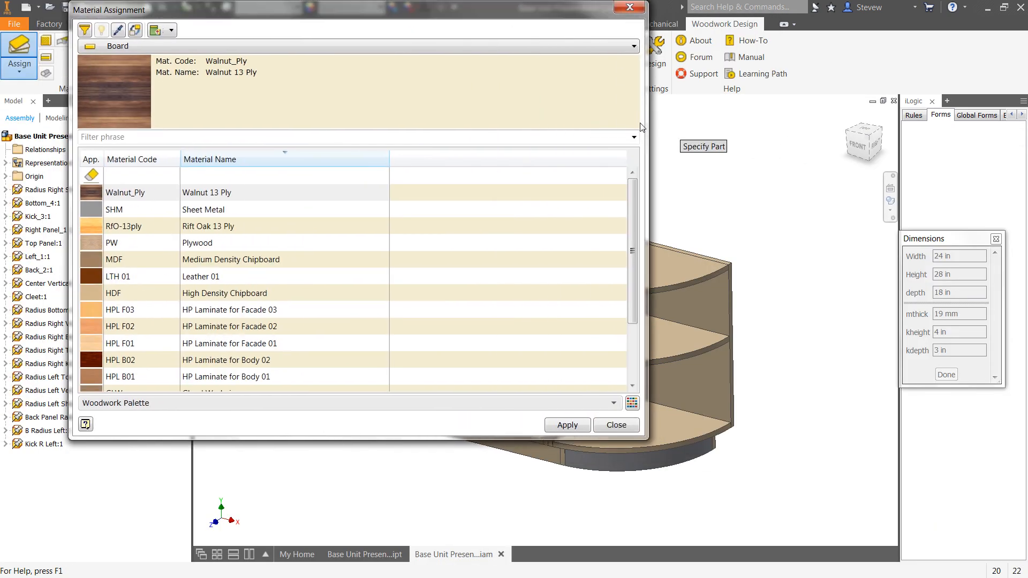
drag(648, 123, 333, 115)
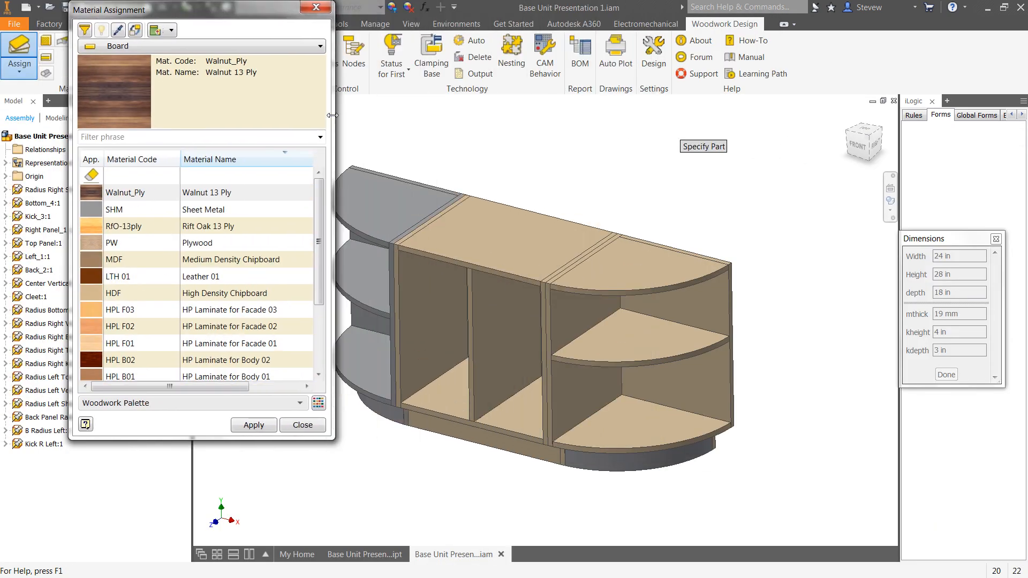
click(107, 227)
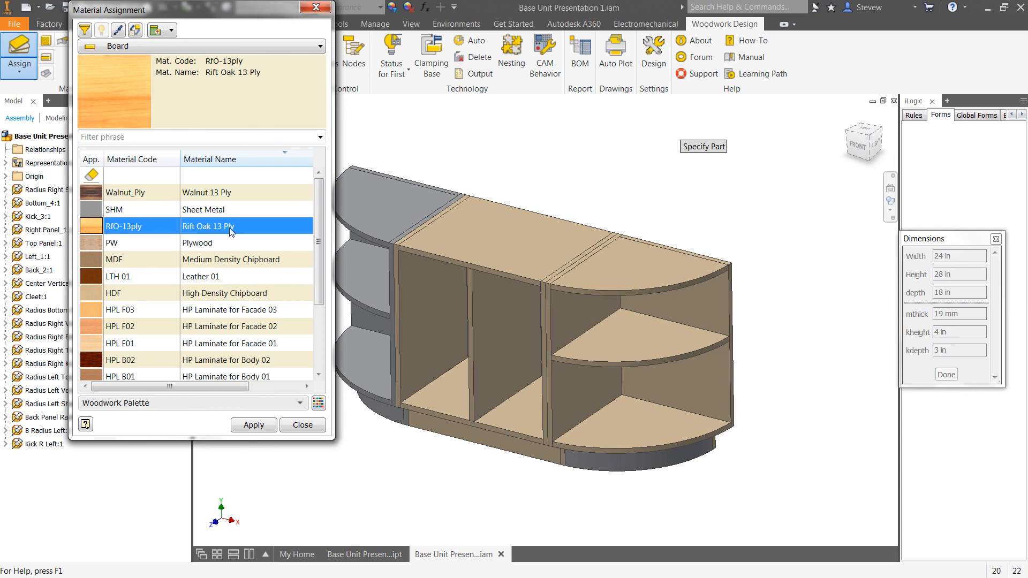
click(256, 429)
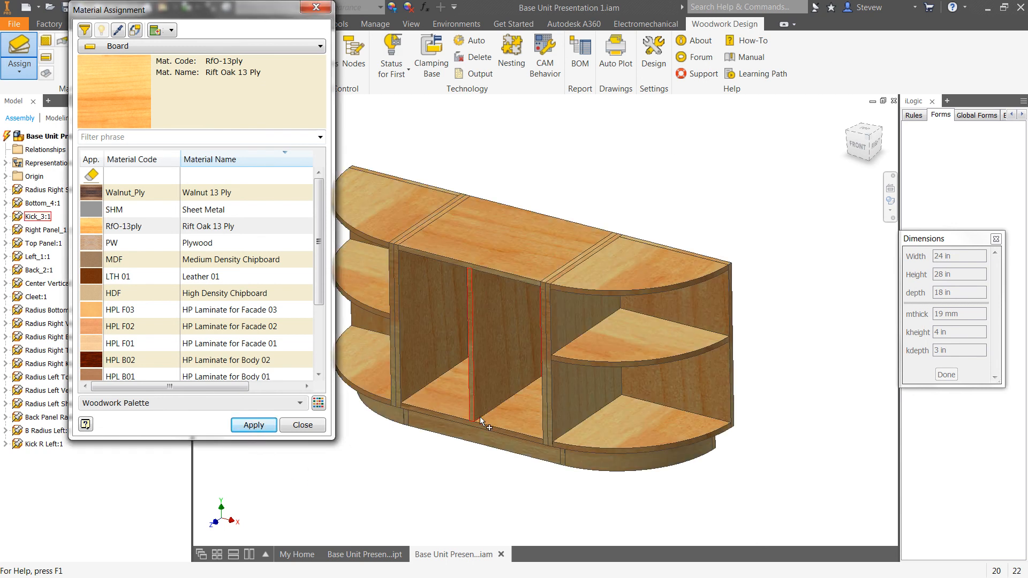
Close the material assignment and examine the wood grain direction on the cabinet's right radius top and shelves.
middle_drag(435, 432, 495, 420)
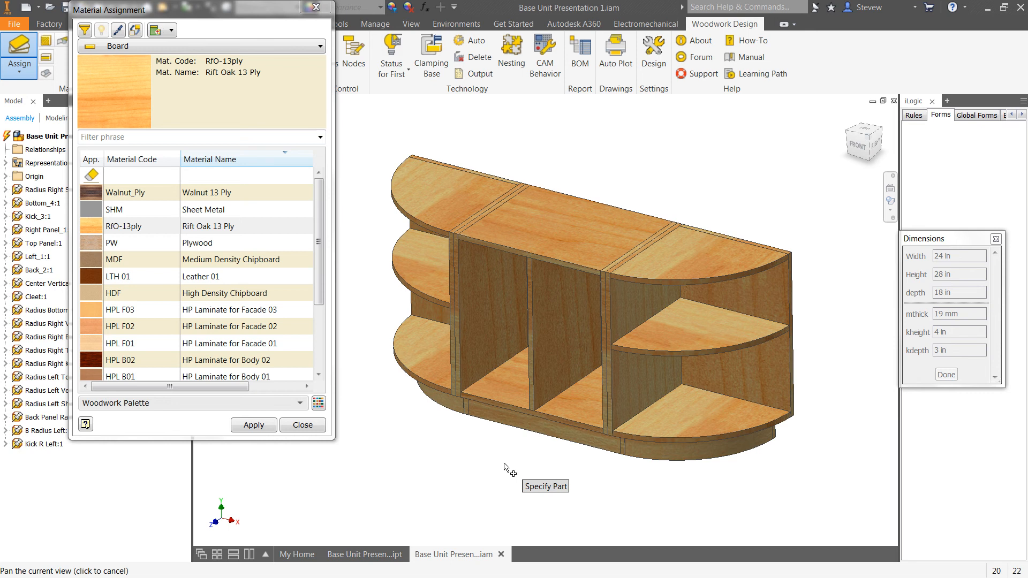
click(302, 425)
middle_drag(448, 398, 355, 416)
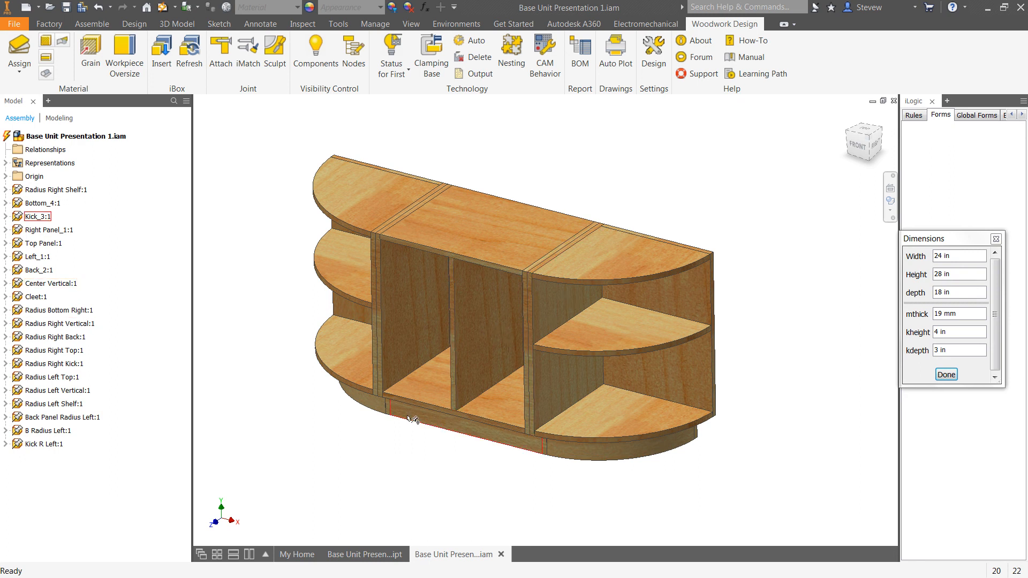
middle_drag(413, 422, 441, 415)
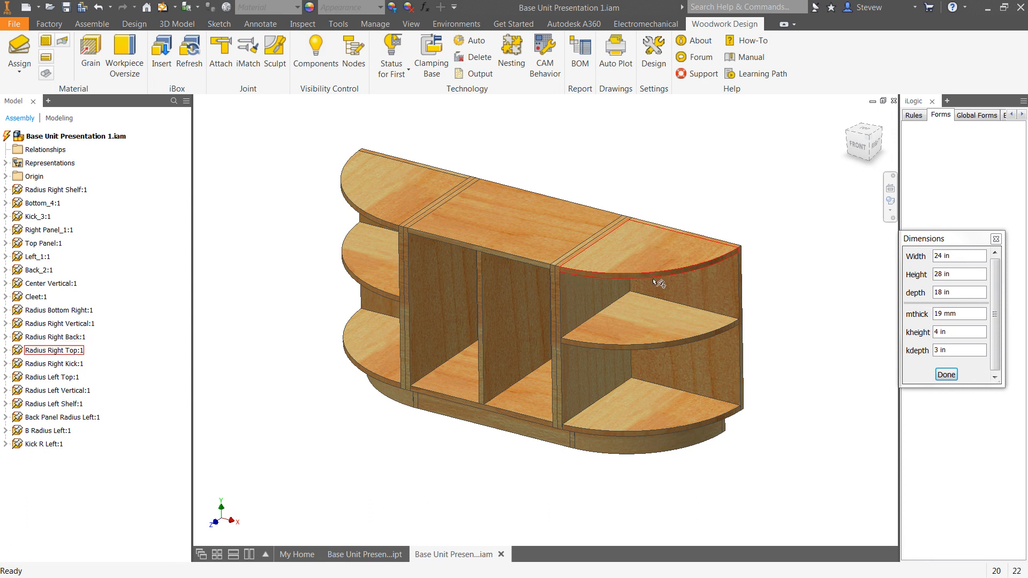
scroll(705, 237, down, 3)
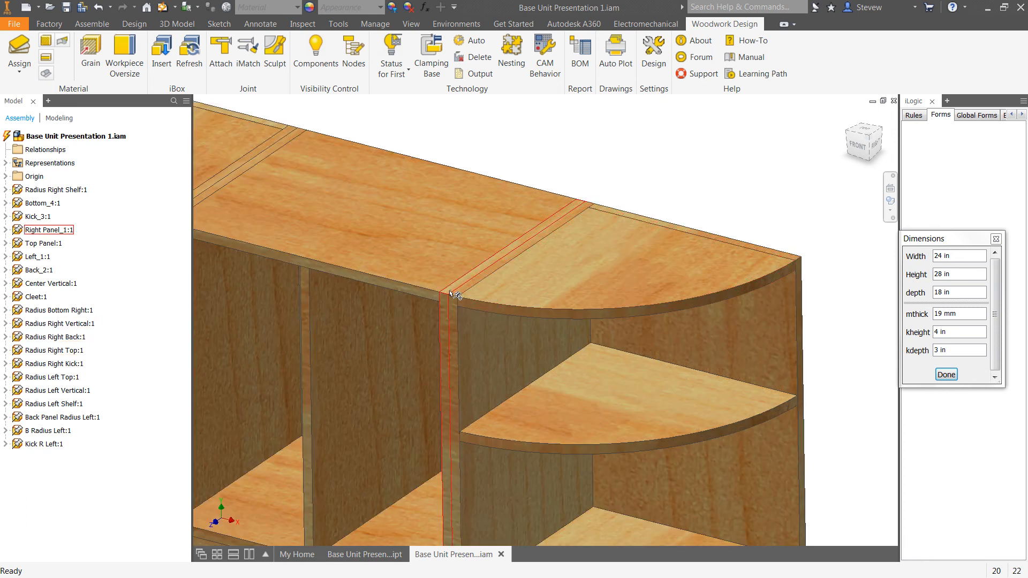
middle_drag(782, 188, 759, 168)
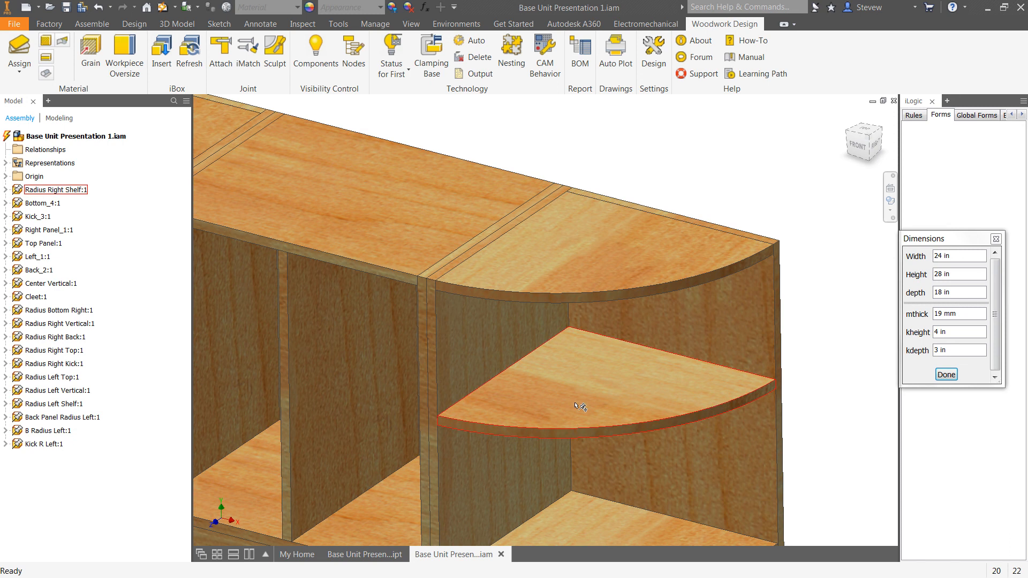
middle_drag(867, 263, 898, 250)
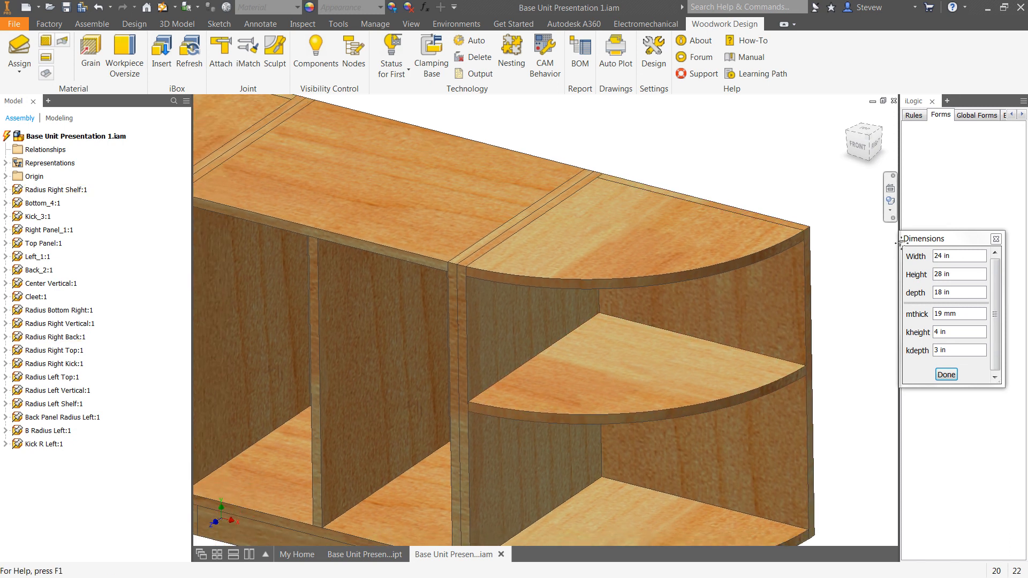
Set the fill grain of the Radius Right Top and Radius Bottom Right panels parallel to their straight back edges.
click(87, 47)
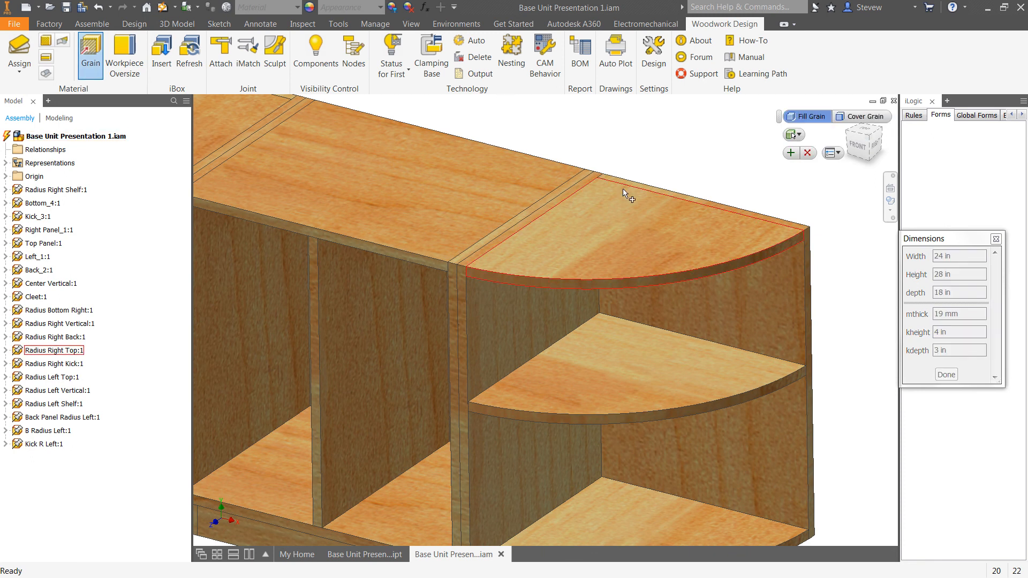
click(655, 225)
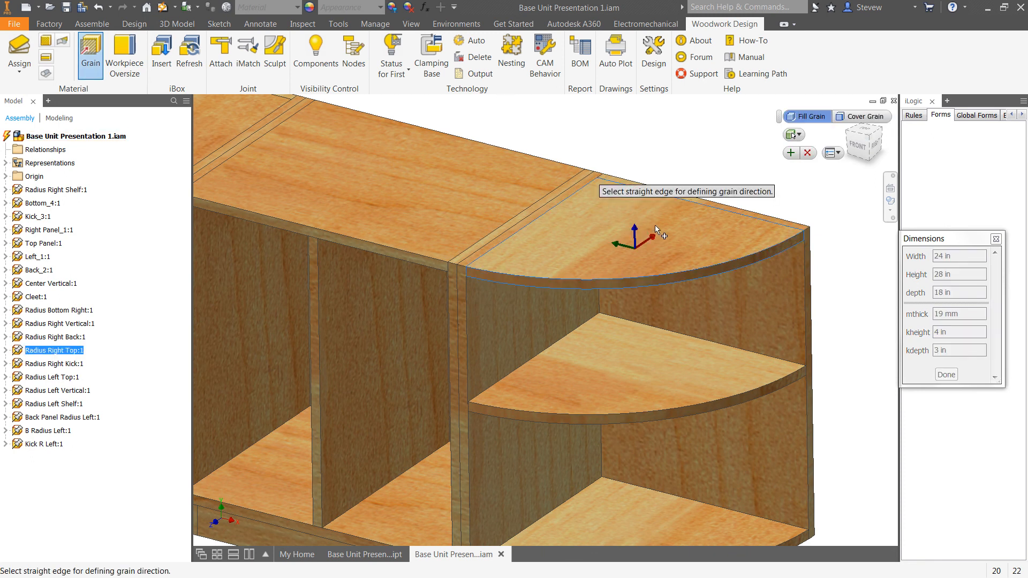
click(743, 214)
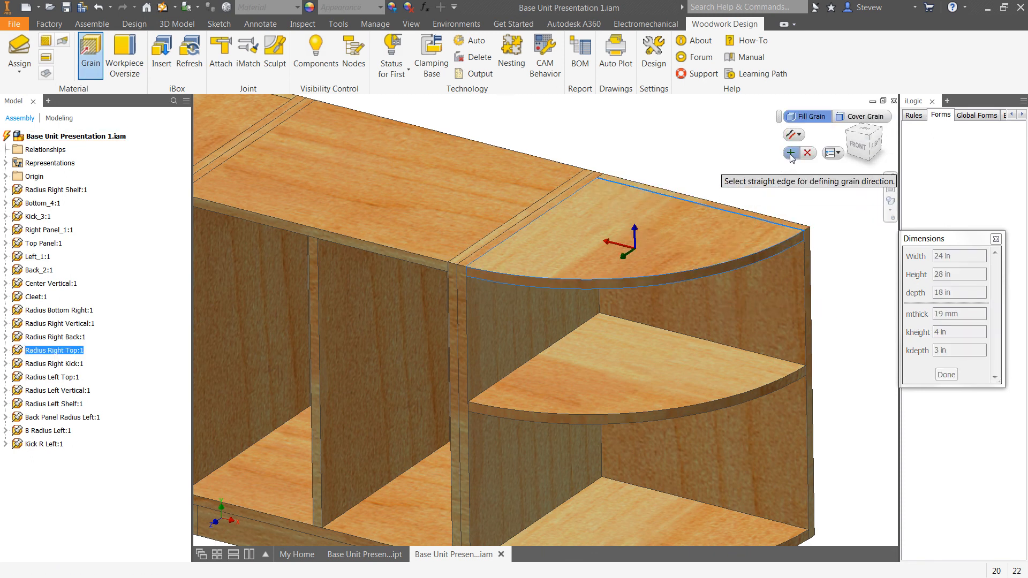
middle_drag(814, 289, 810, 195)
click(656, 407)
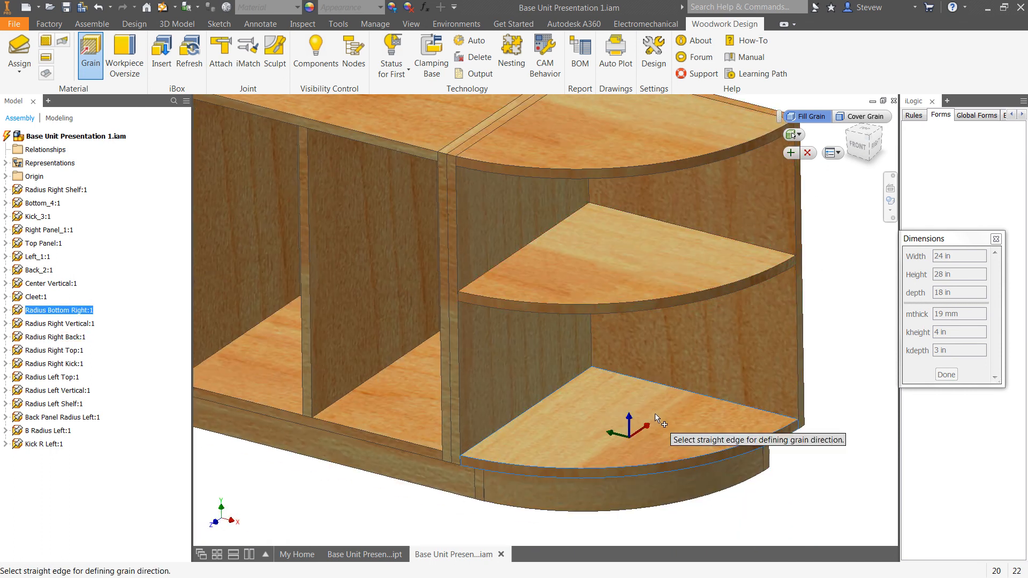
click(676, 387)
click(791, 153)
Set the fill grain of the Radius Left Top and B Radius Left panels parallel to their straight back edges.
scroll(355, 363, up, 3)
middle_drag(313, 303, 631, 426)
click(526, 284)
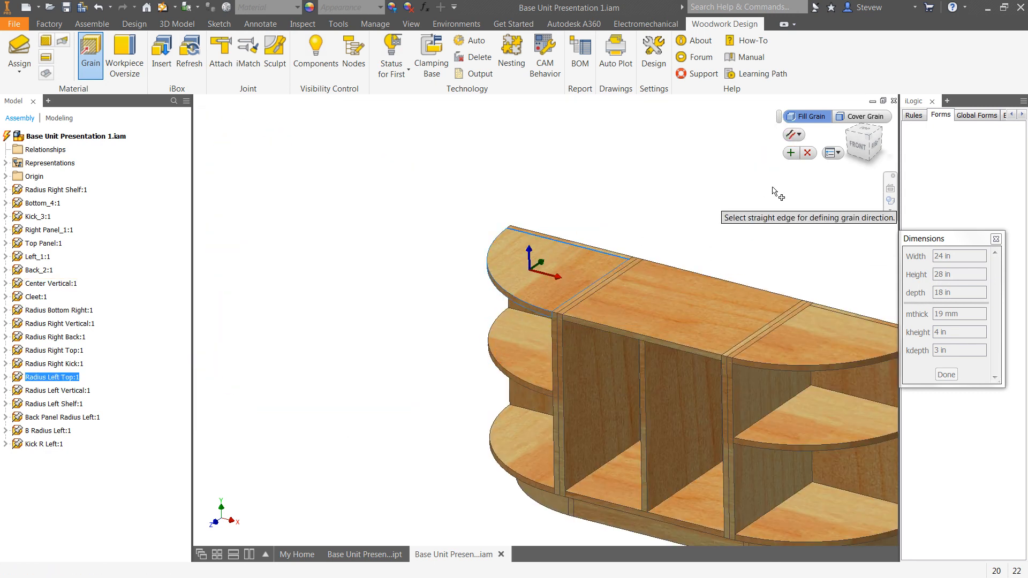
click(791, 153)
click(519, 436)
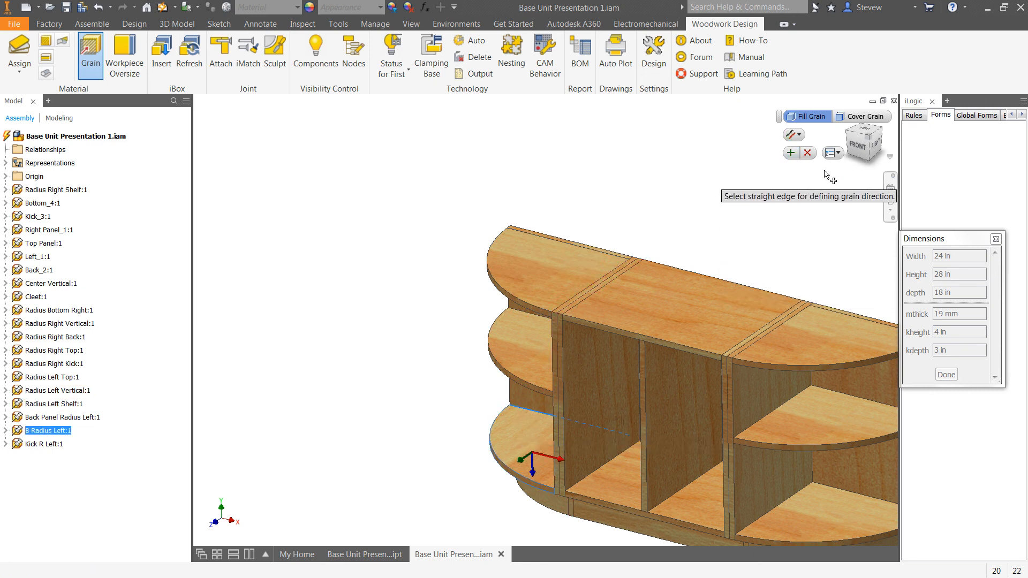
click(791, 153)
middle_drag(704, 310, 568, 205)
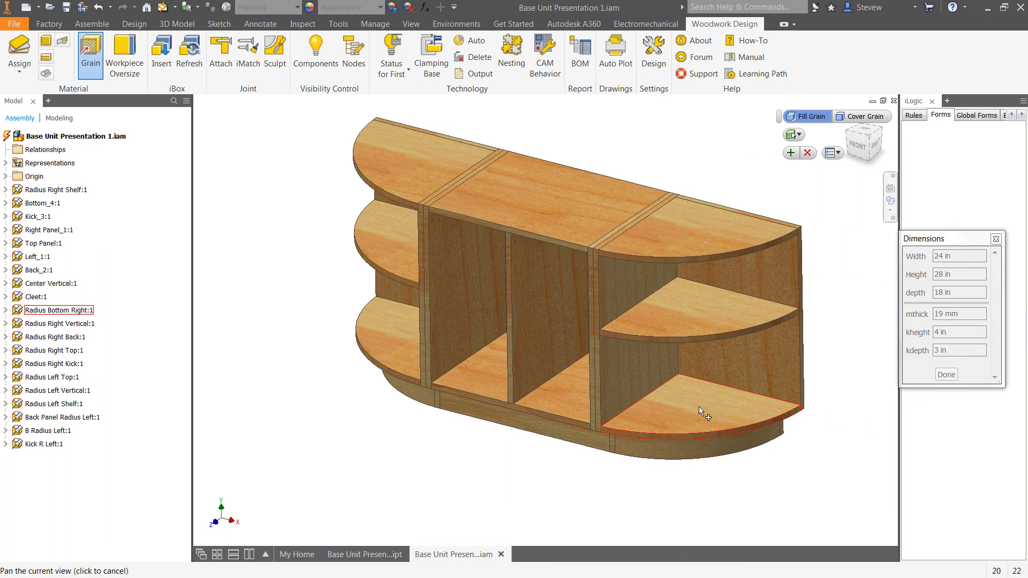
Assign the board material Plywood (PW) to the right radius, center and left radius kicks, and close the assignment.
middle_drag(699, 390, 733, 414)
key(F4)
drag(655, 372, 535, 189)
shift+middle_drag(534, 189, 560, 221)
middle_drag(546, 311, 492, 283)
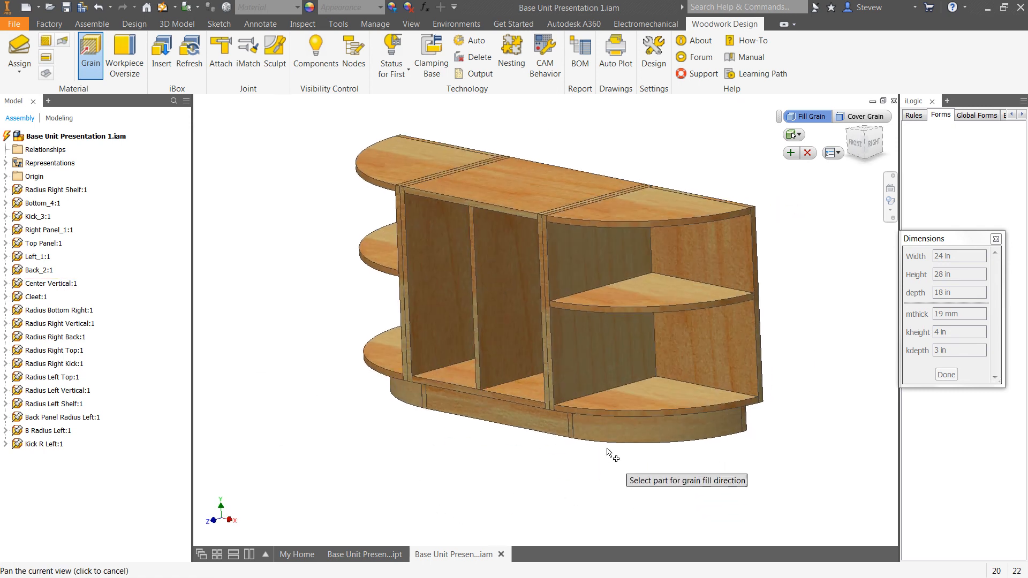
click(21, 50)
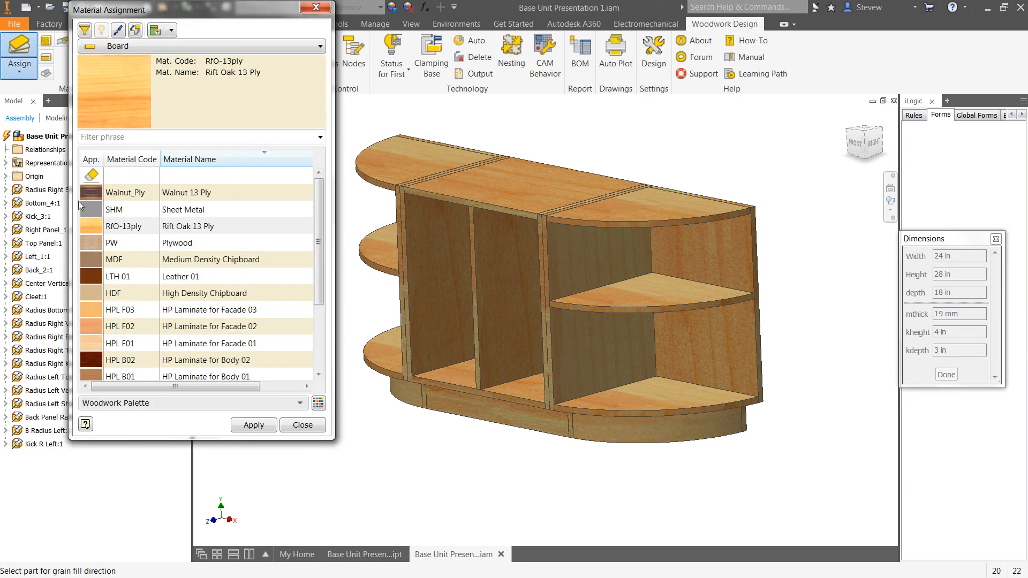
click(92, 244)
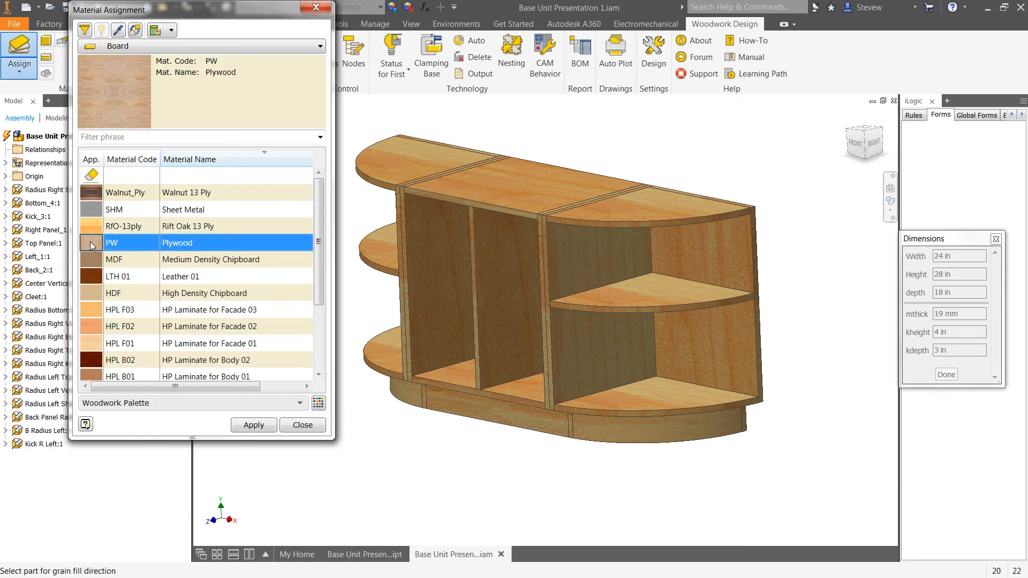
click(648, 441)
click(544, 432)
click(408, 399)
middle_drag(531, 482, 636, 516)
click(250, 424)
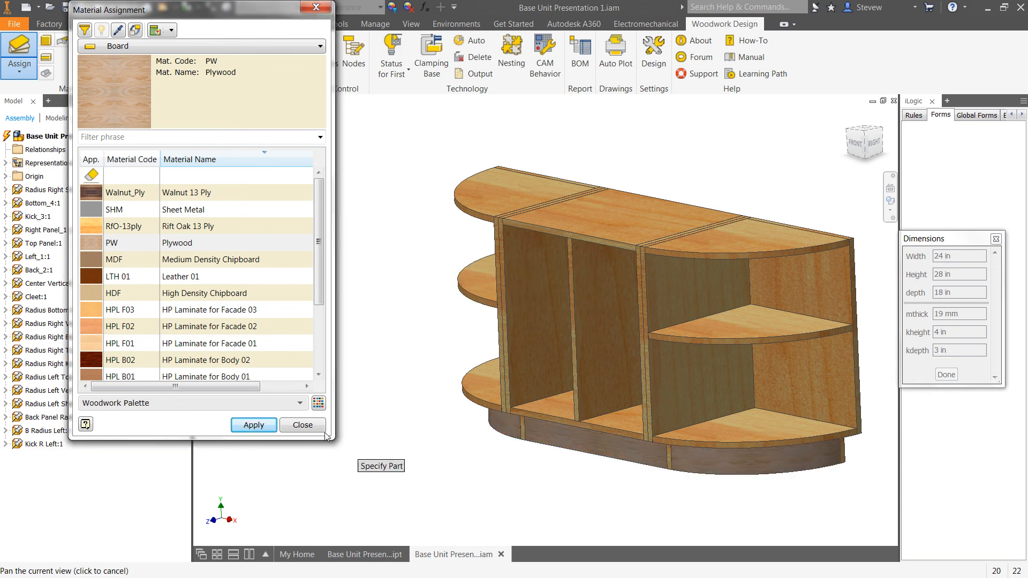
click(305, 426)
Save the changes to the cabinet assembly and its dependent part files.
drag(451, 401, 397, 401)
middle_drag(397, 401, 380, 403)
key(F4)
drag(524, 384, 429, 375)
shift+middle_drag(429, 375, 425, 378)
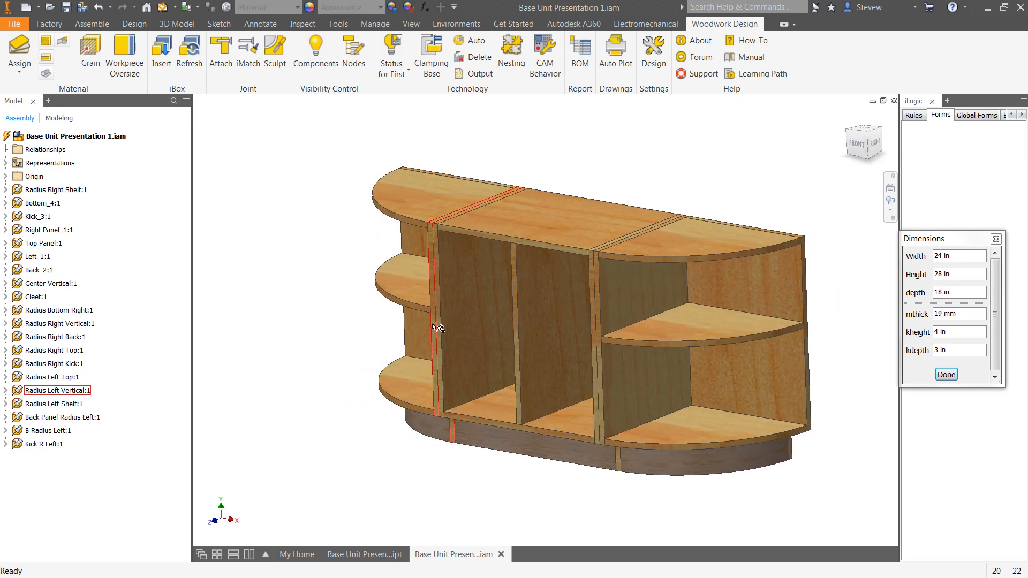
middle_drag(403, 304, 324, 306)
click(65, 8)
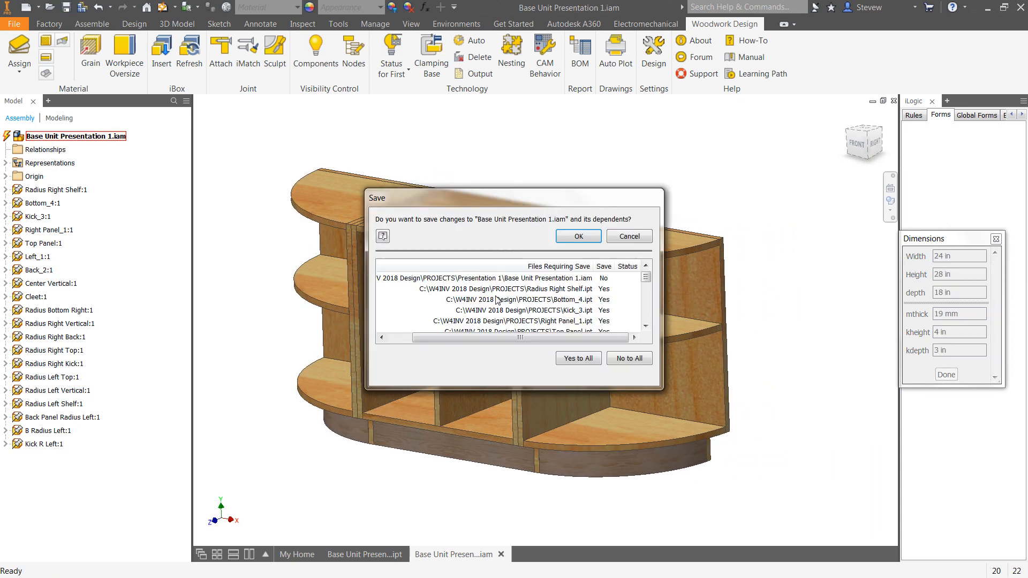
click(579, 237)
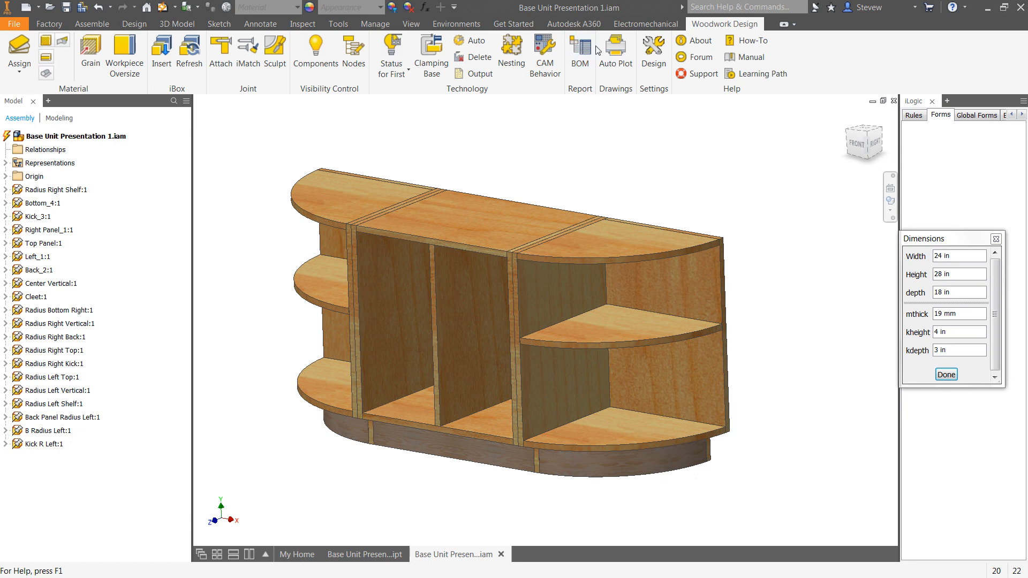
Open the Woodwork BOM and examine its parts list, expanding Center Vertical down to its board material and Top Panel to its workpiece.
click(581, 54)
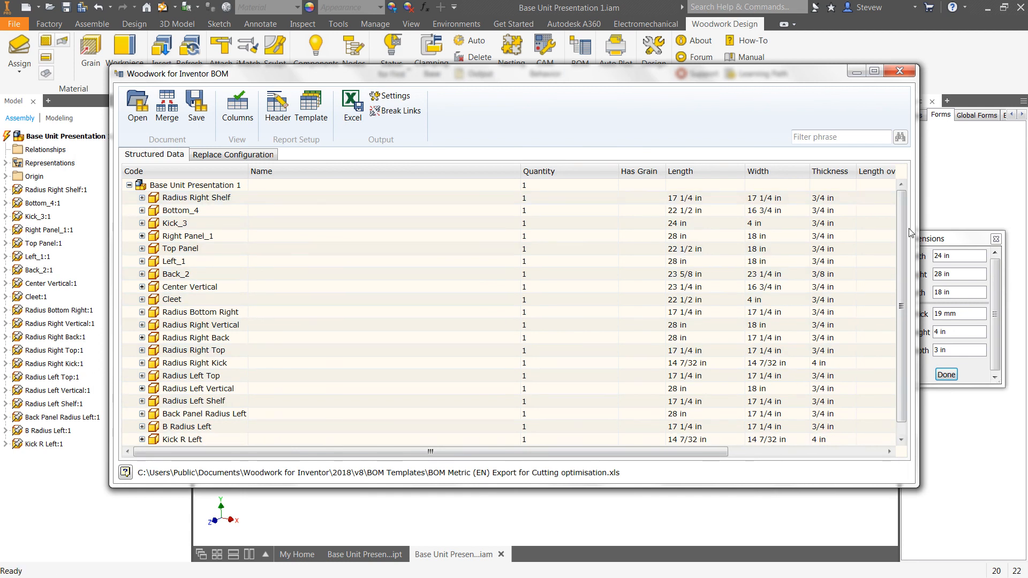
drag(904, 210, 903, 252)
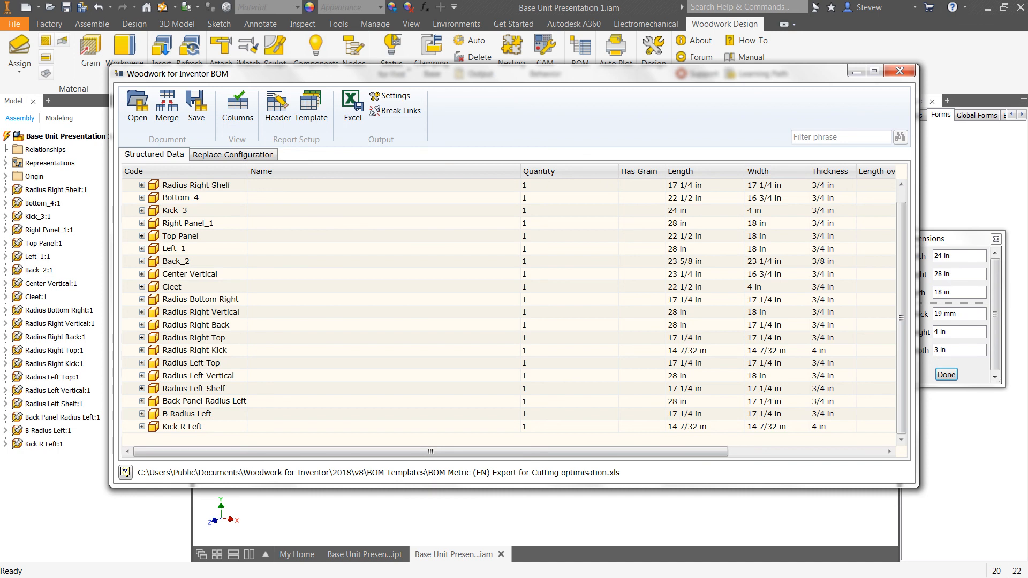
click(175, 265)
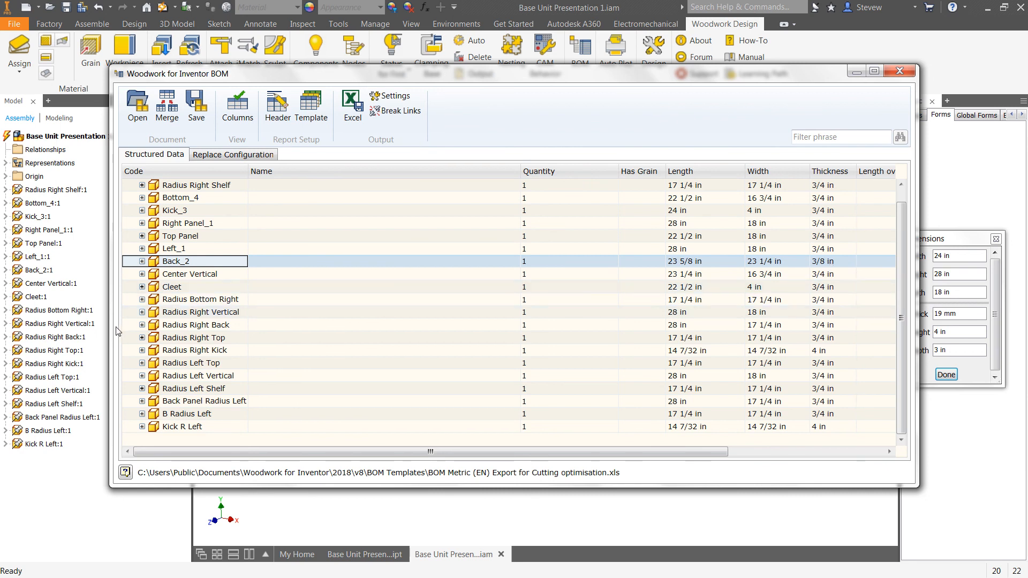
click(142, 274)
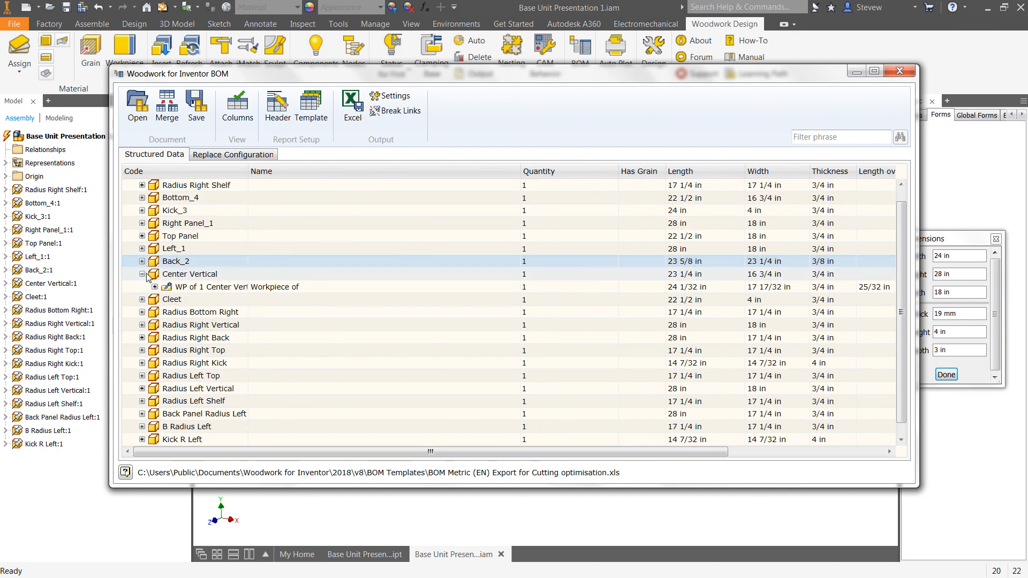
click(155, 288)
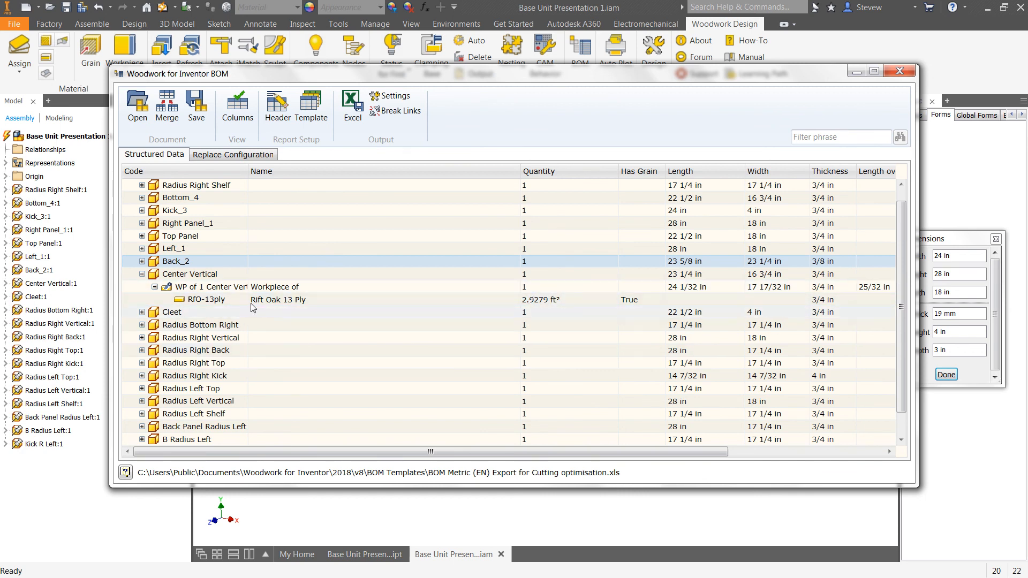
click(142, 236)
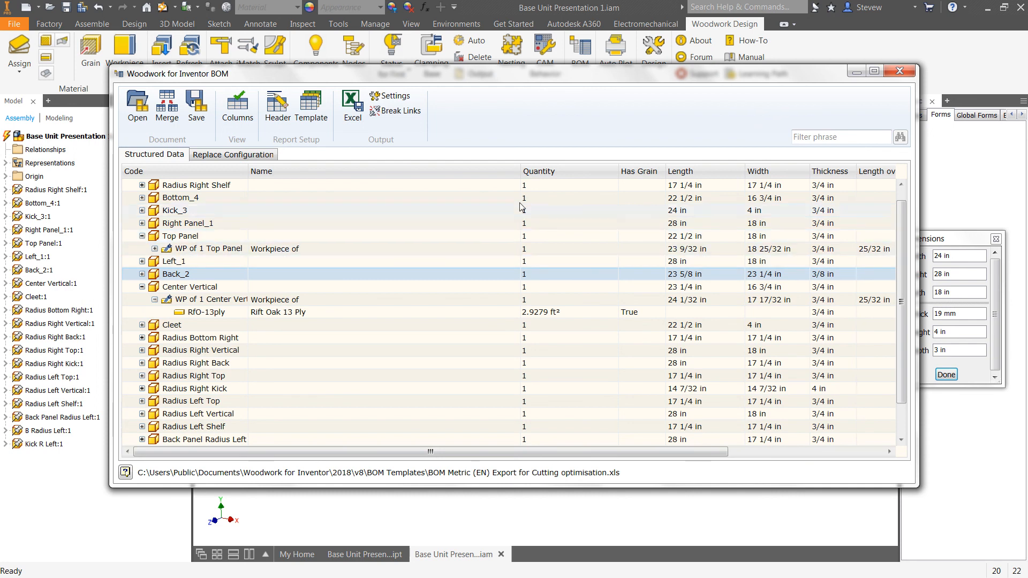
Export the BOM to Excel as Base Unit Presentation 1.xls in the Presentation 1 folder and open the file.
click(356, 99)
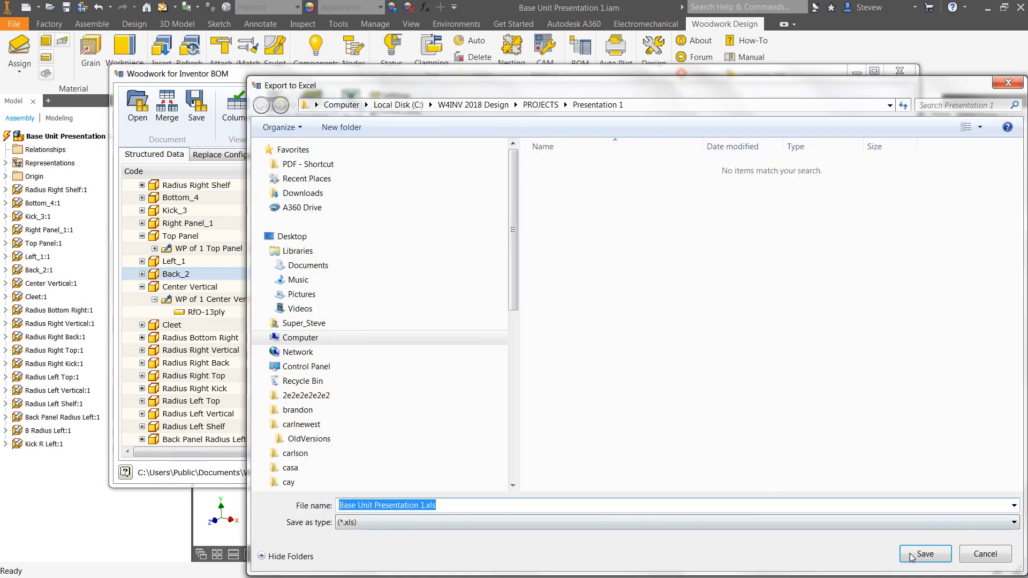
click(920, 552)
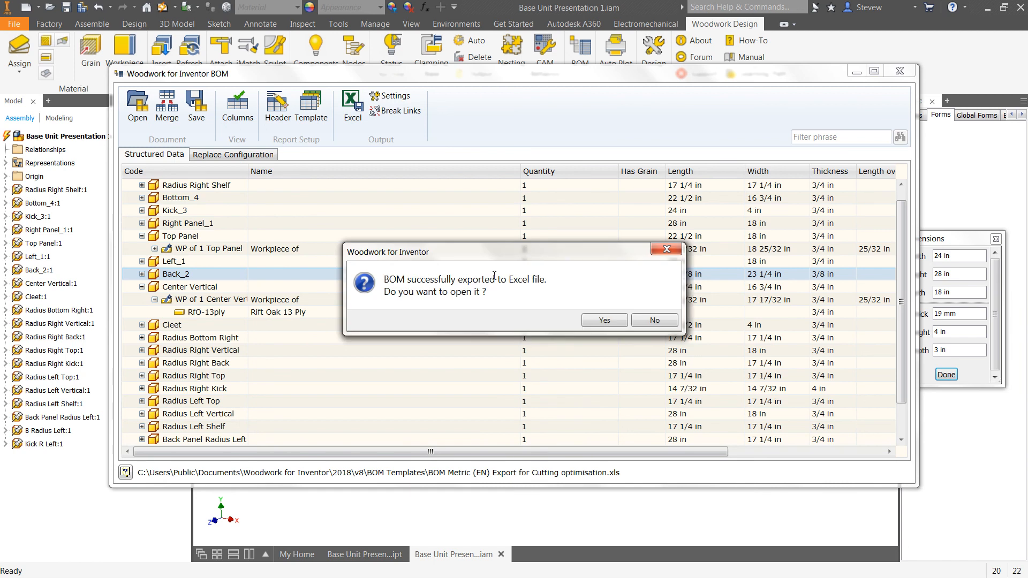
click(604, 321)
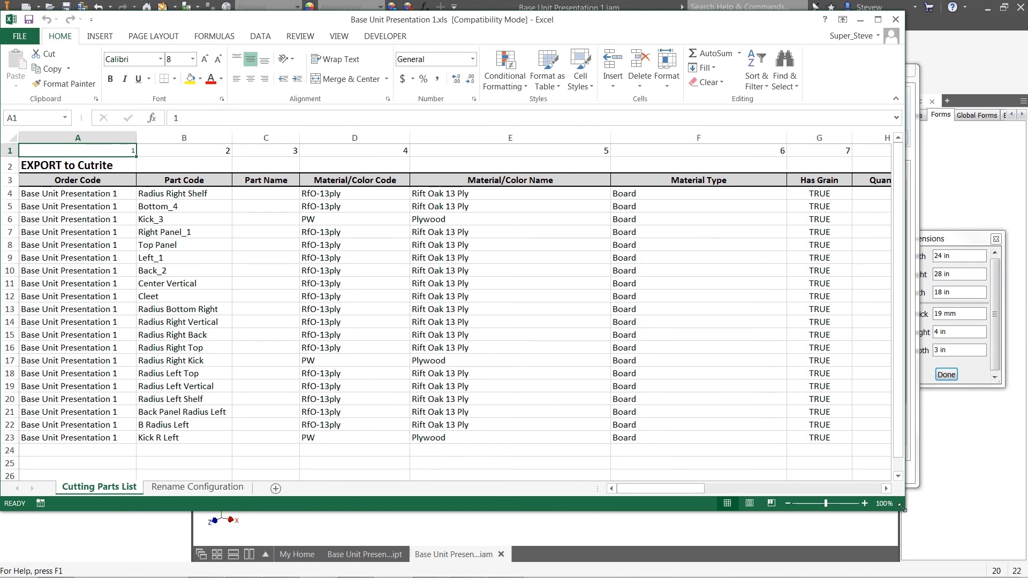
Widen the Excel window, review the exported Cutting Parts List, and close the workbook.
drag(902, 508, 1026, 520)
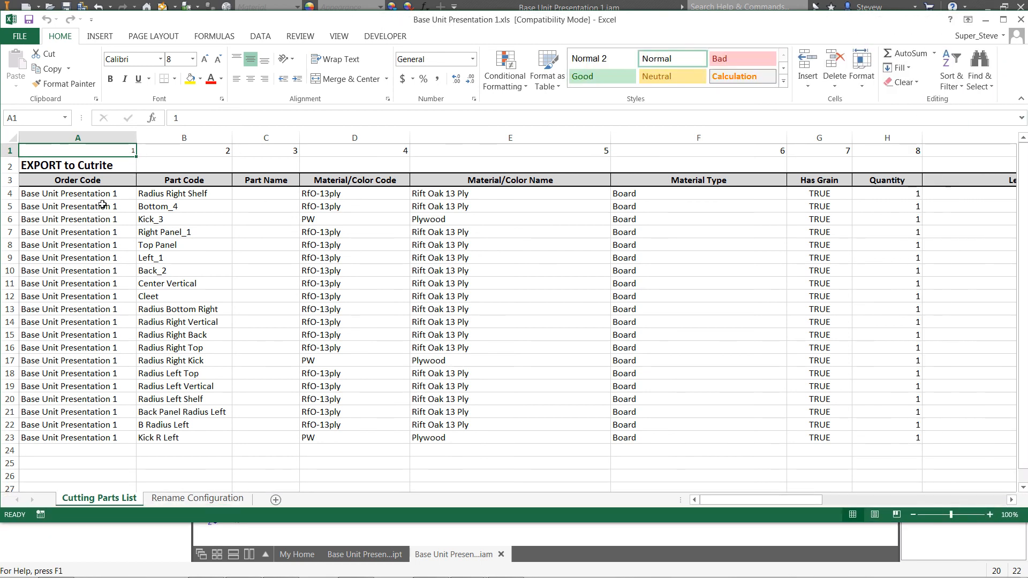
drag(708, 499, 658, 507)
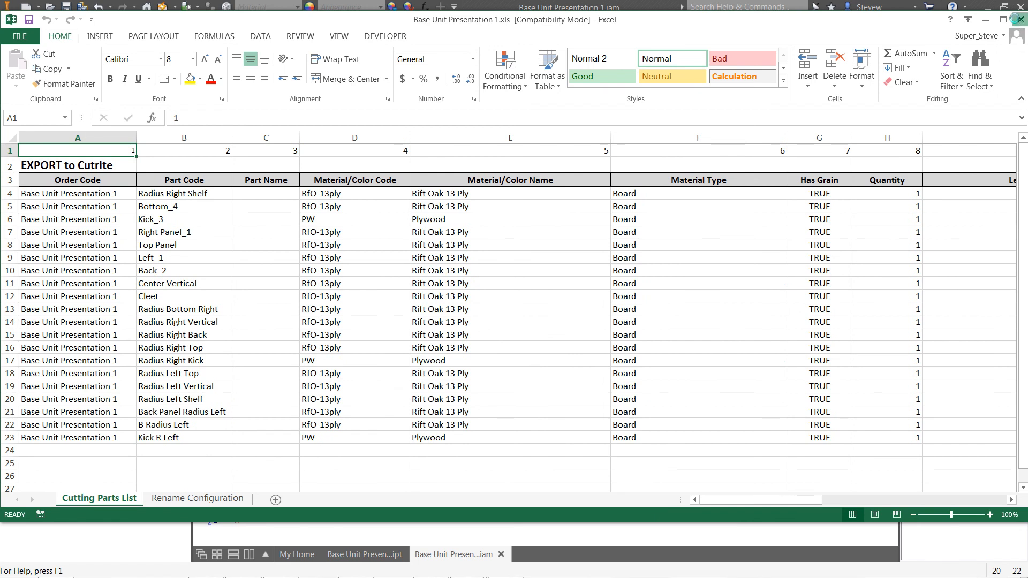
click(1020, 19)
Choose the !BOM Imperial (EN).xls template, export the BOM to Excel over the existing Base Unit Presentation 1.xls, and open it.
click(309, 105)
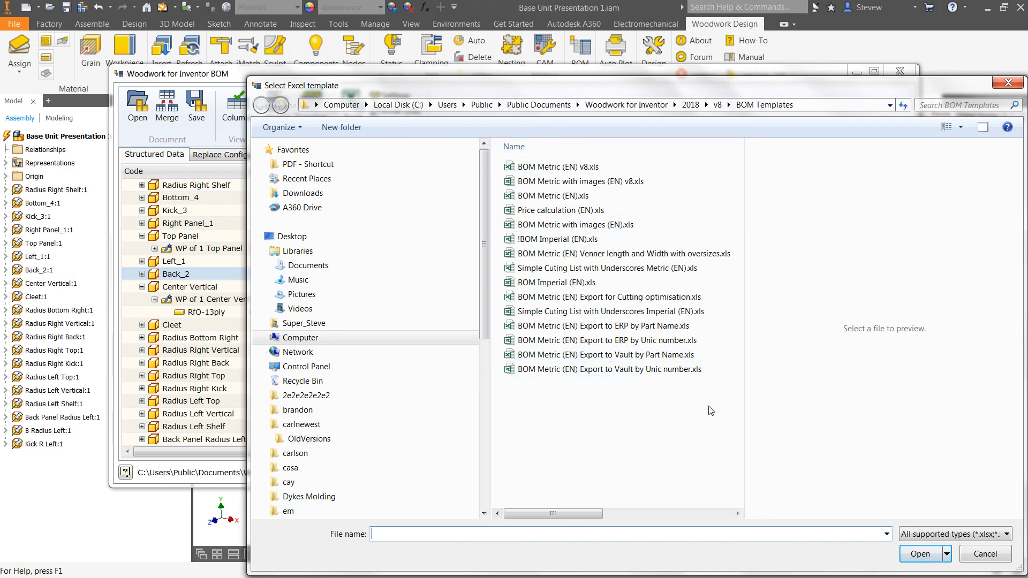
double_click(557, 239)
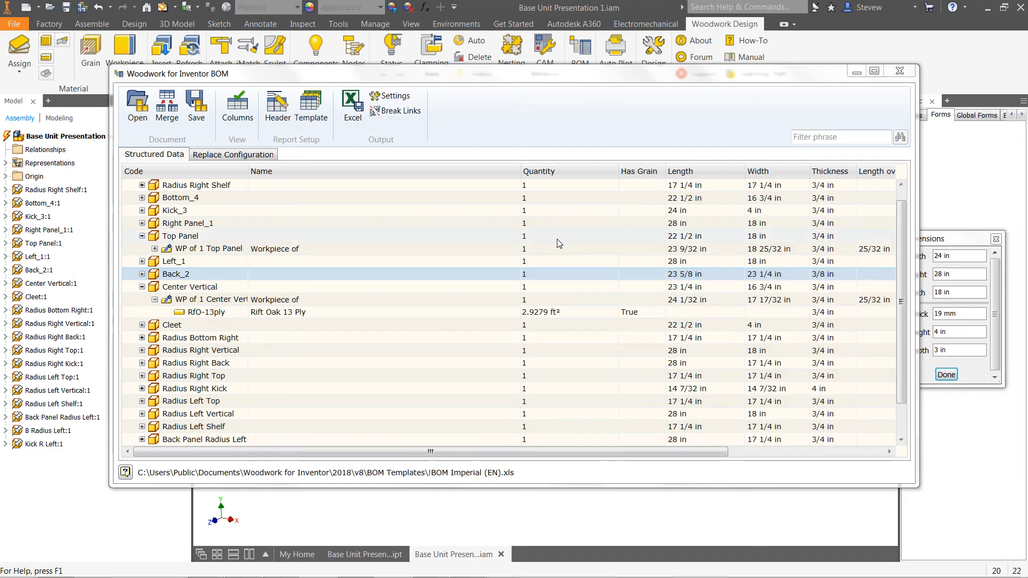
click(353, 107)
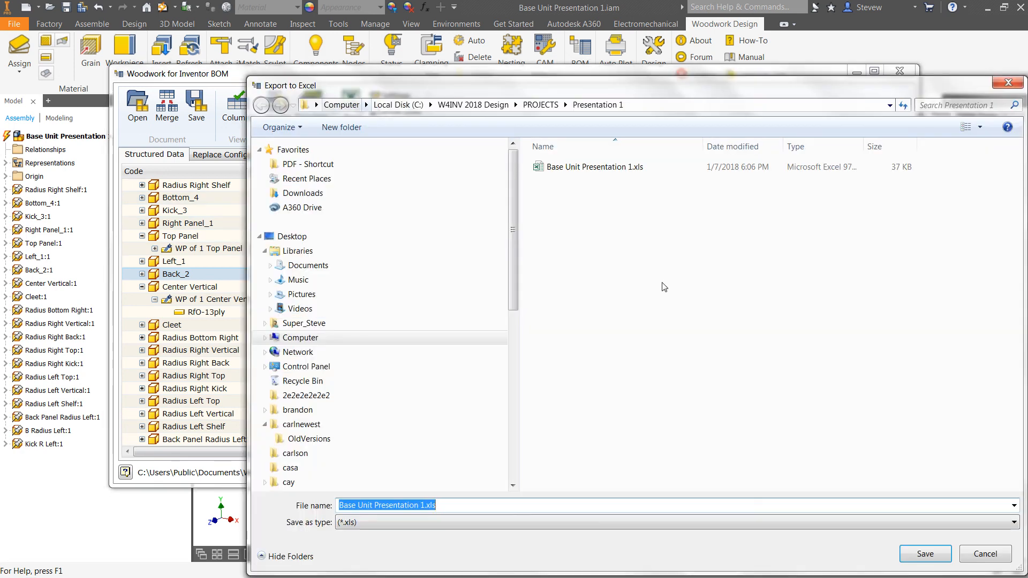
click(917, 560)
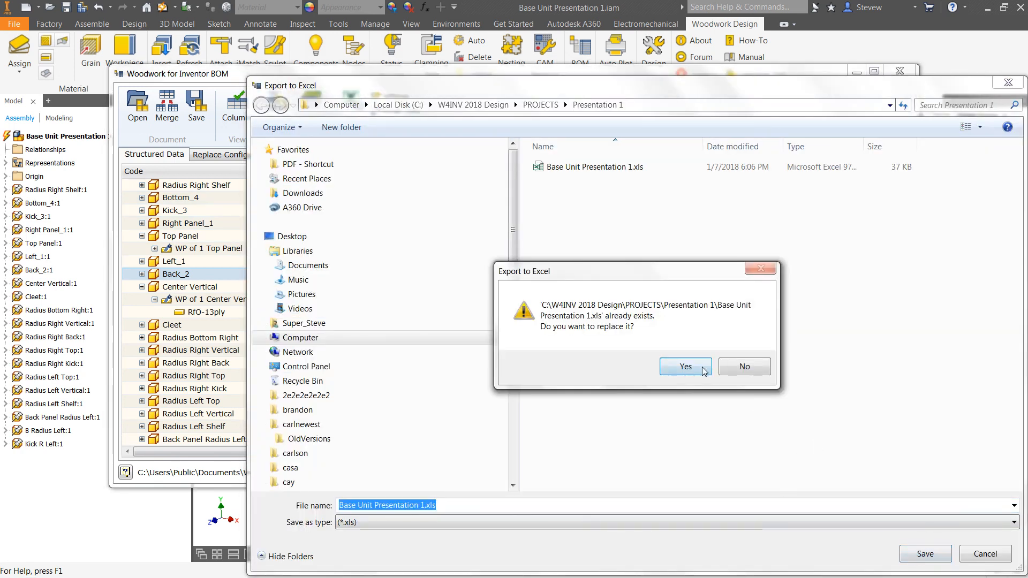
click(696, 369)
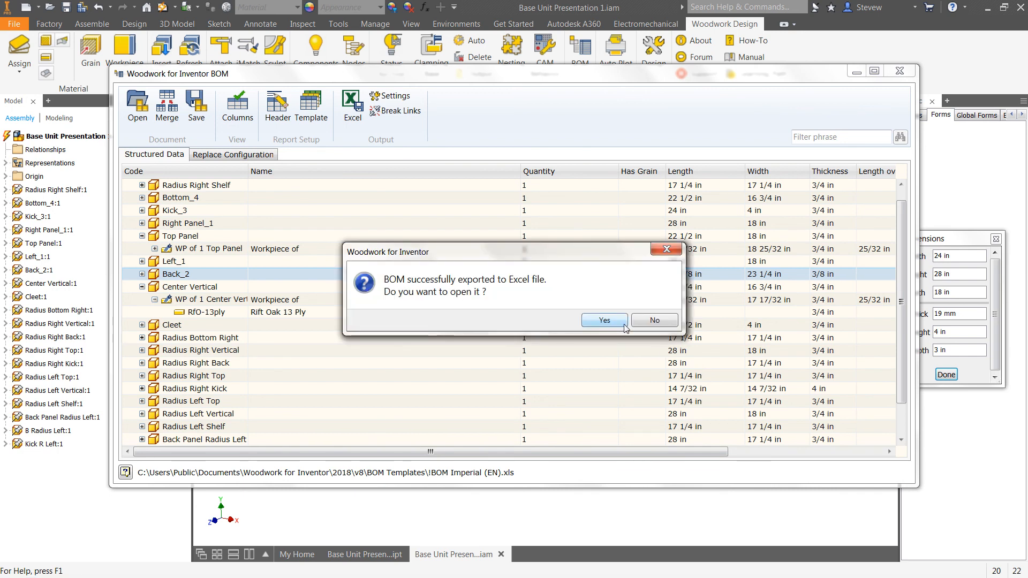
click(625, 324)
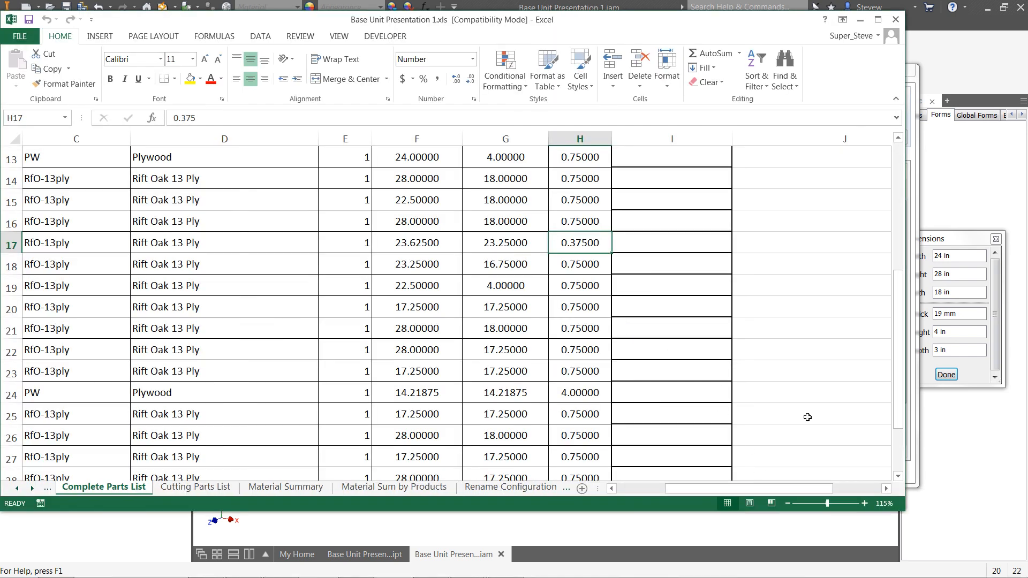
Maximize the workbook and review the Complete Parts List, checking each part's material code, length, width and thickness.
click(878, 19)
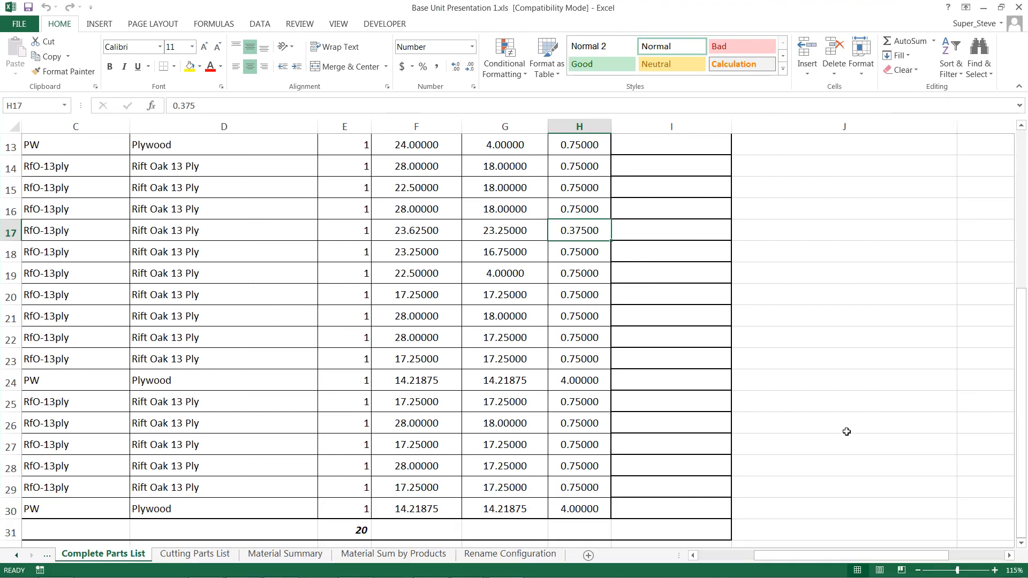
drag(883, 556, 828, 556)
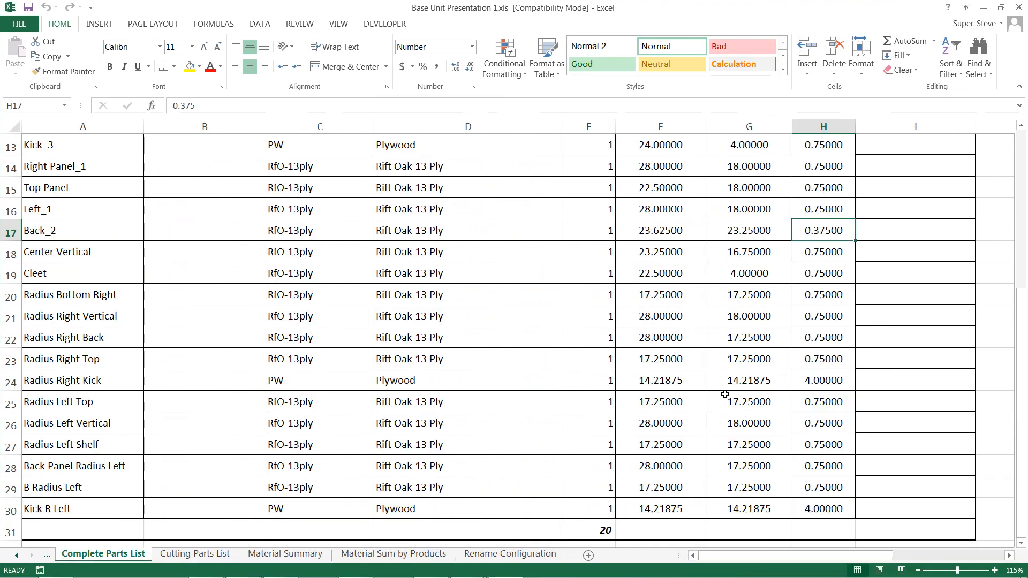
scroll(727, 397, up, 4)
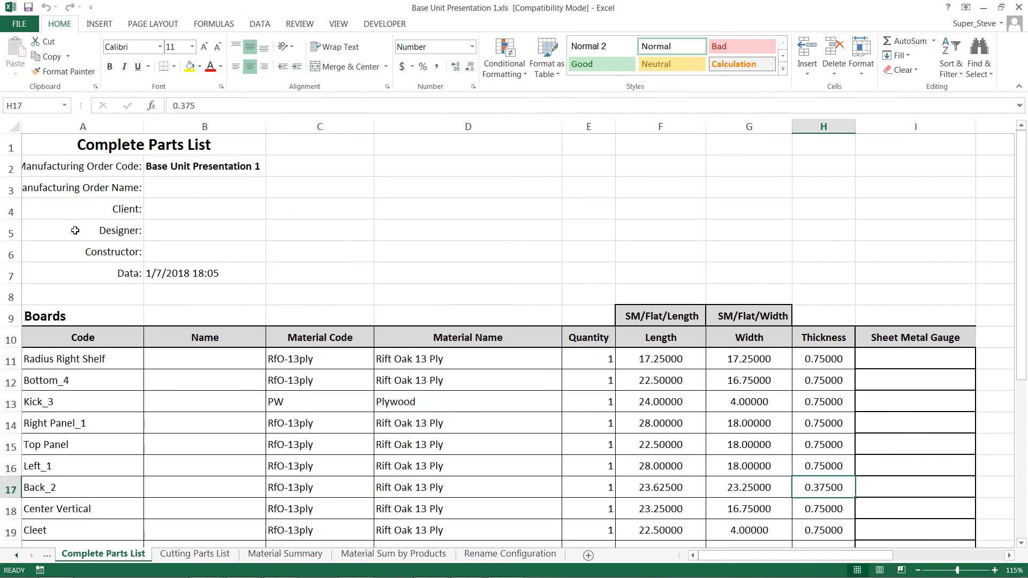
scroll(225, 229, down, 2)
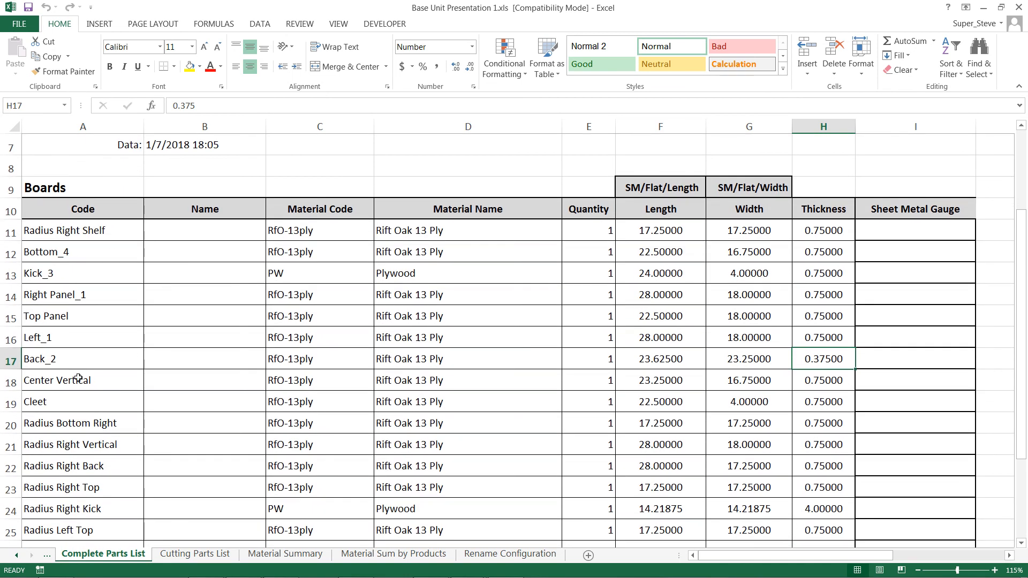
scroll(598, 253, down, 1)
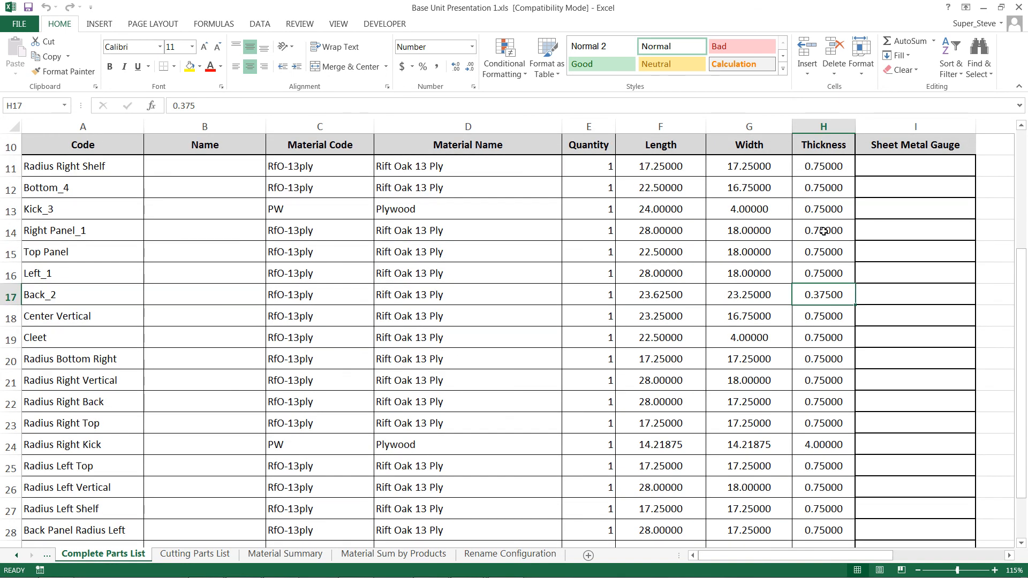
scroll(856, 224, down, 1)
scroll(856, 224, up, 2)
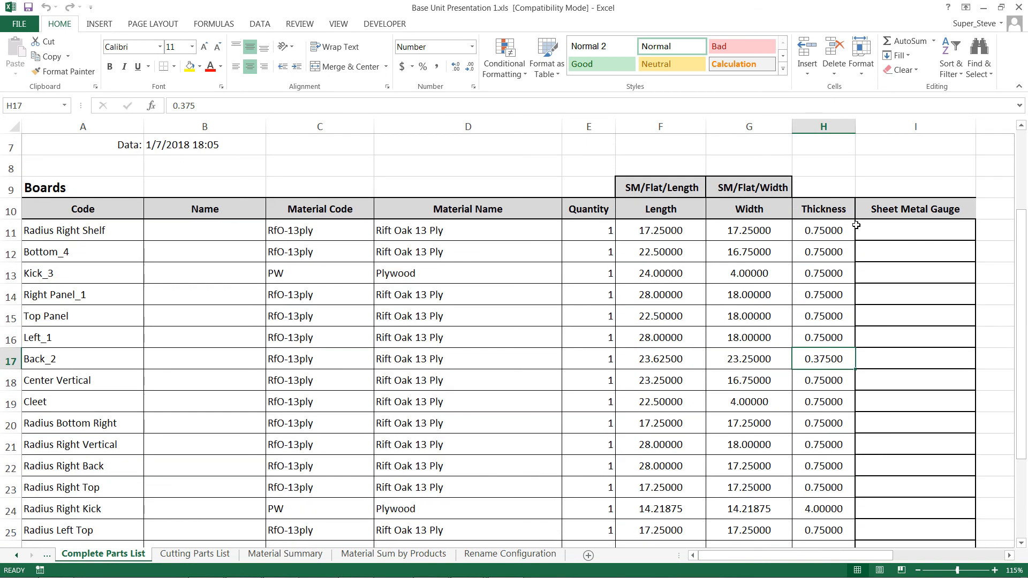
scroll(857, 225, down, 1)
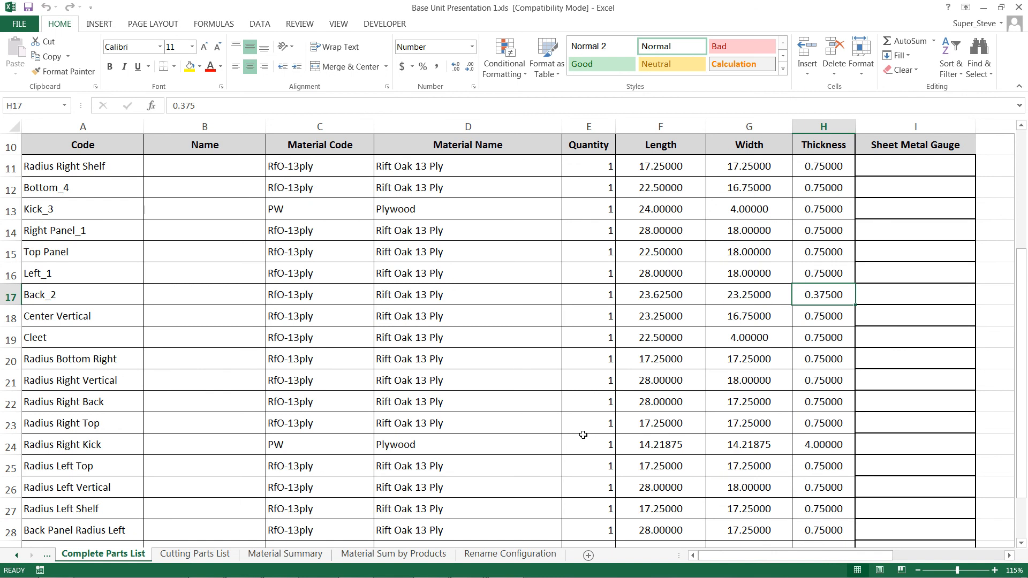
Examine the Material Sum by Products sheet, widening the Amount column to read its values, and close the workbook.
click(424, 555)
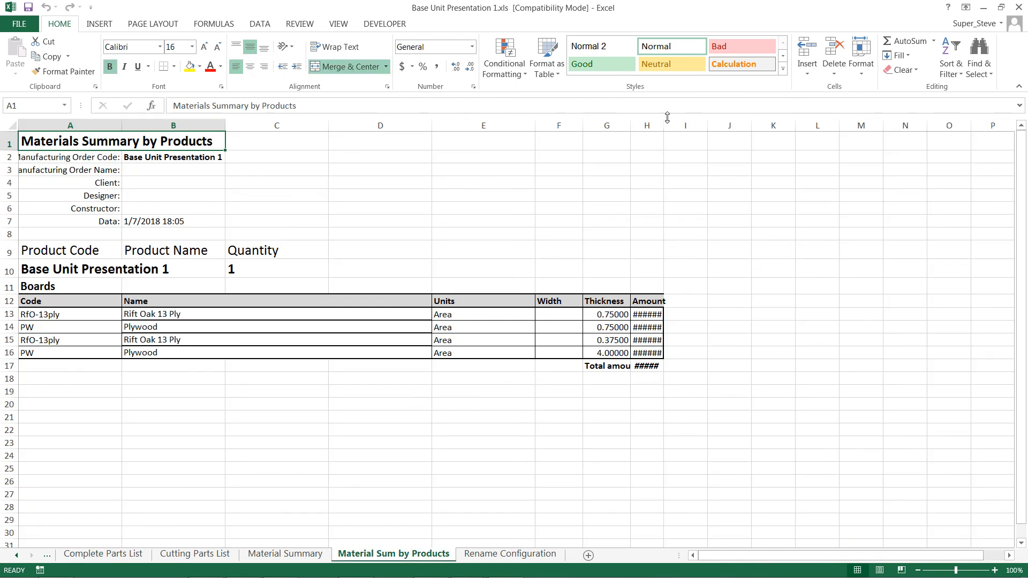
drag(663, 120, 728, 120)
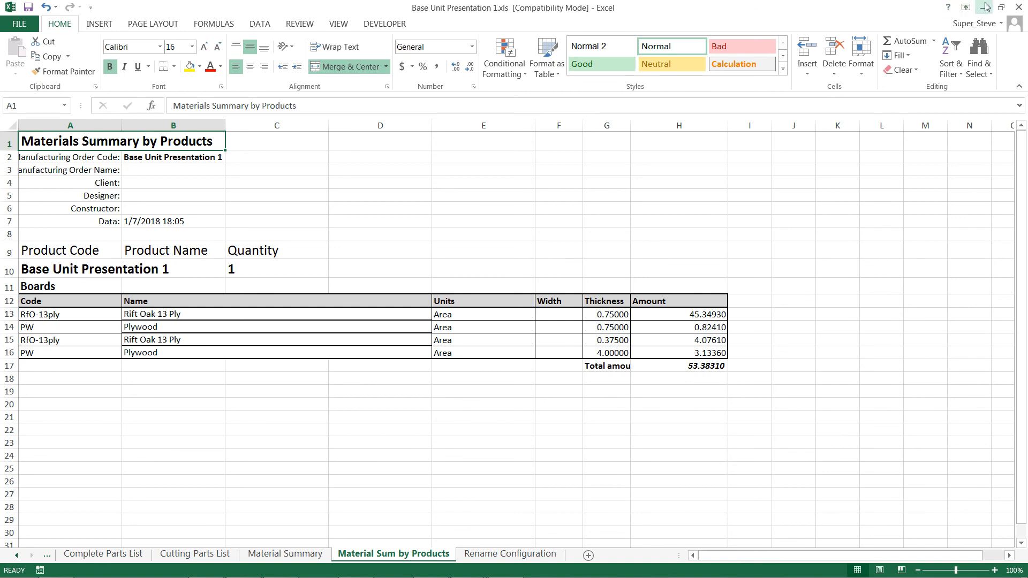
click(1019, 7)
click(513, 310)
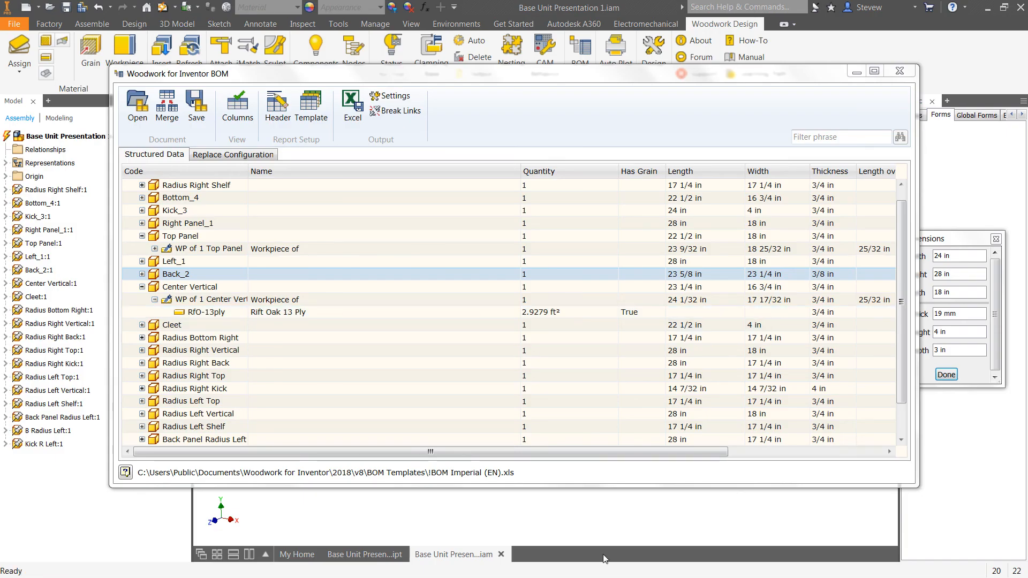
Close and reopen the Woodwork BOM, check the Radius Right Kick entry's dimensions, and close the BOM again.
click(900, 71)
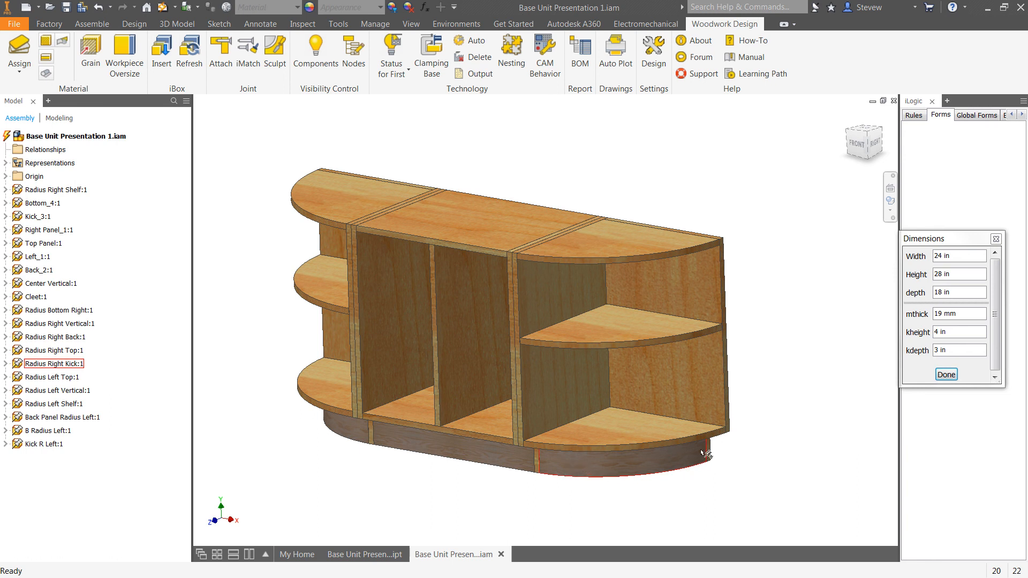
click(588, 52)
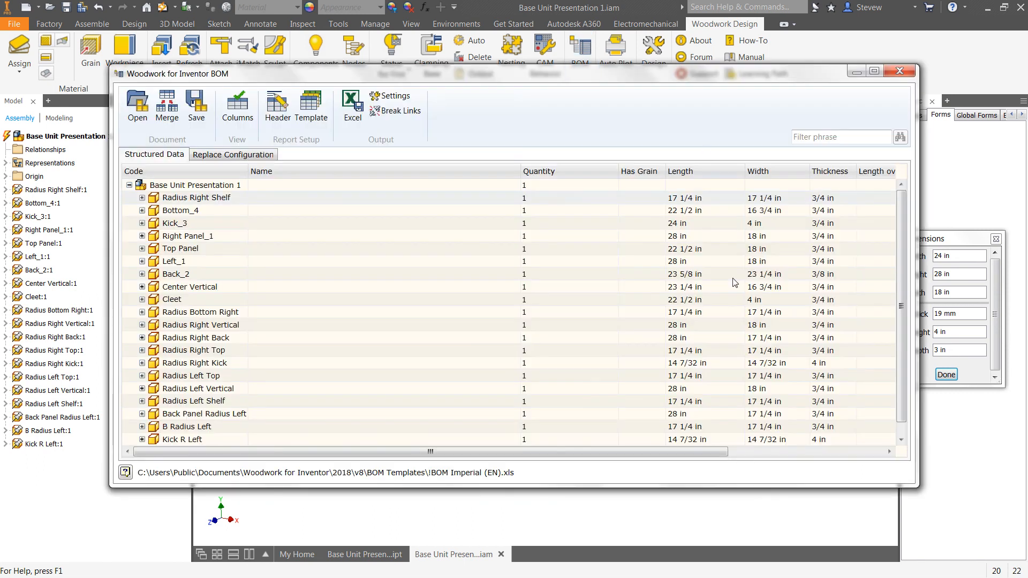
click(182, 364)
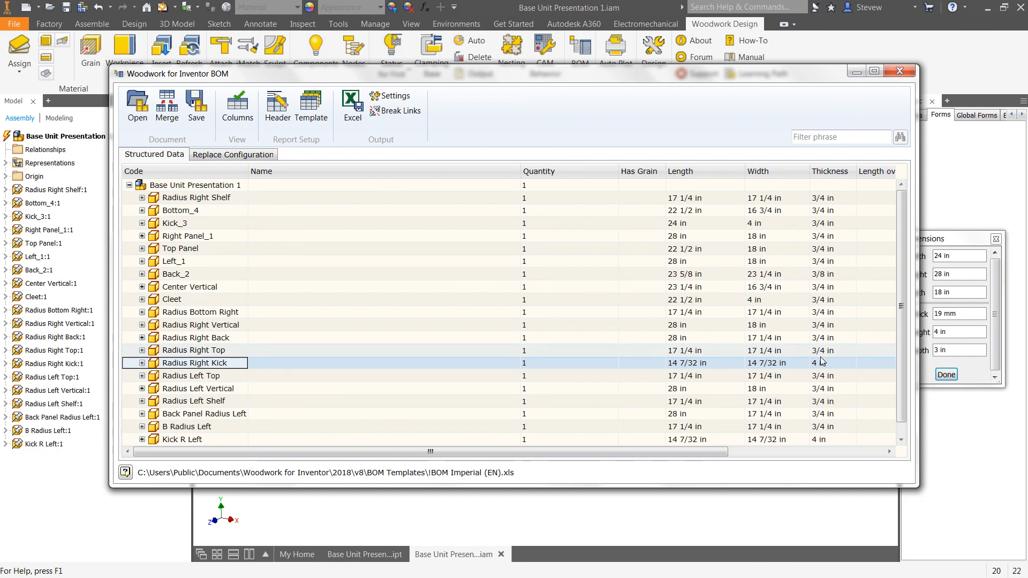
click(902, 71)
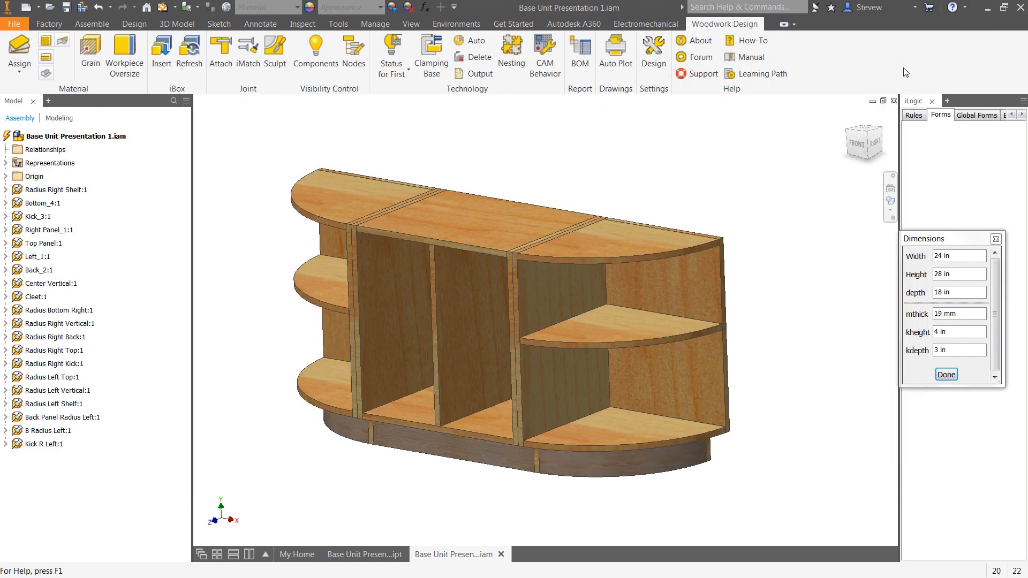
Assign the solid material Maple Birds Eye (Maple_BI) to the cabinet's back panels.
middle_drag(686, 347, 744, 329)
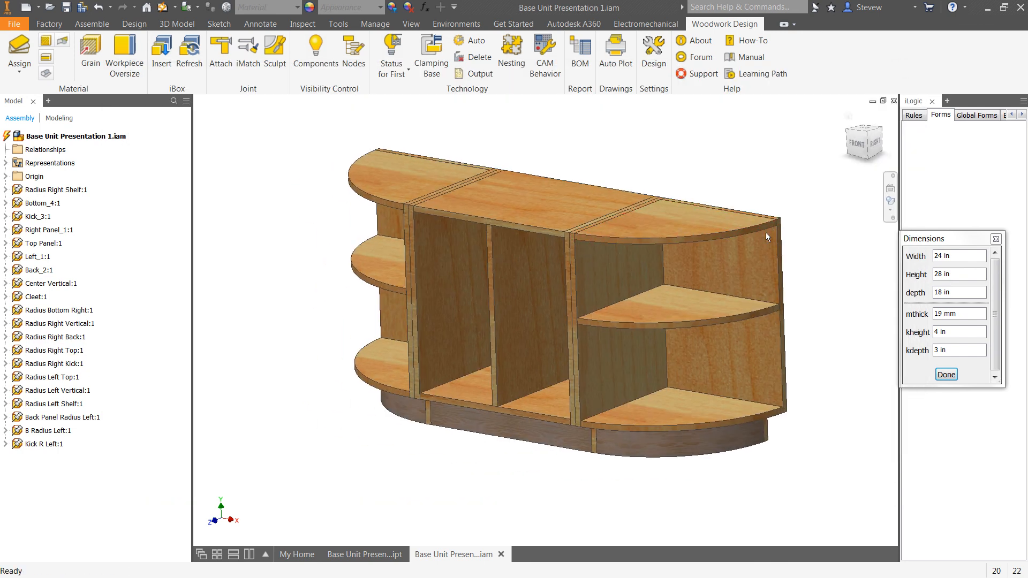
middle_drag(431, 356, 409, 386)
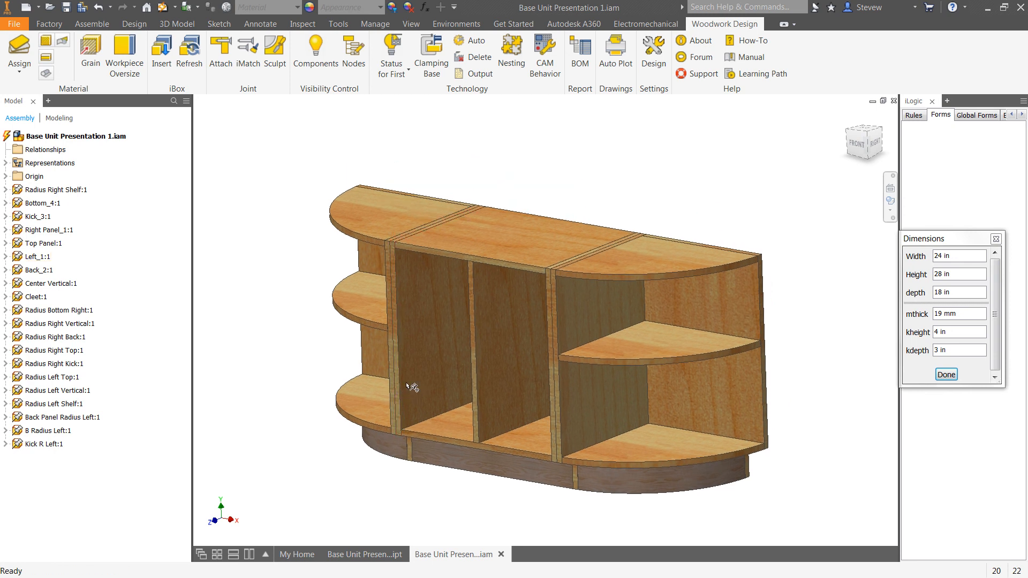
click(18, 49)
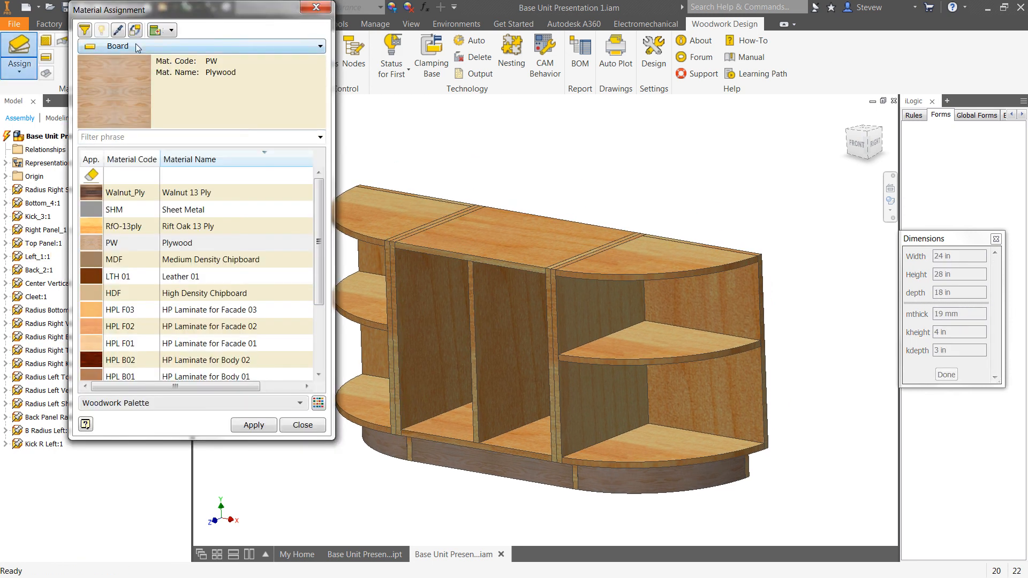
click(136, 43)
click(121, 71)
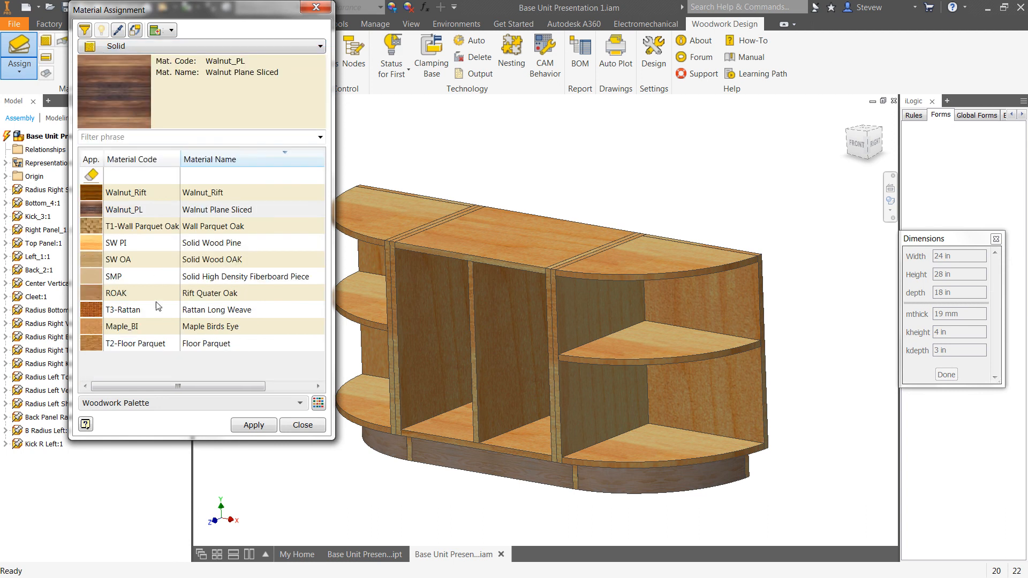
click(99, 194)
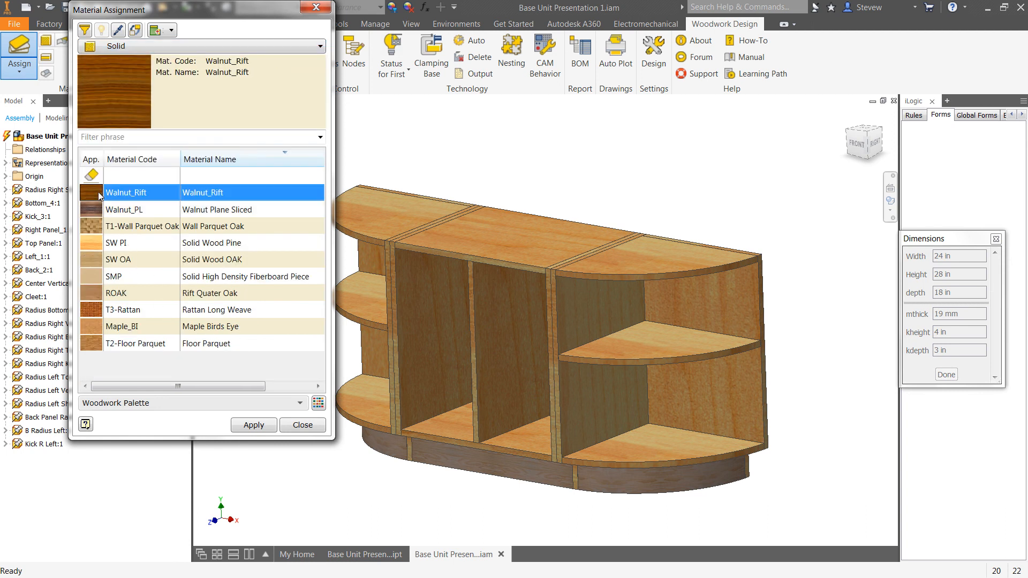
middle_drag(470, 172, 530, 159)
click(96, 327)
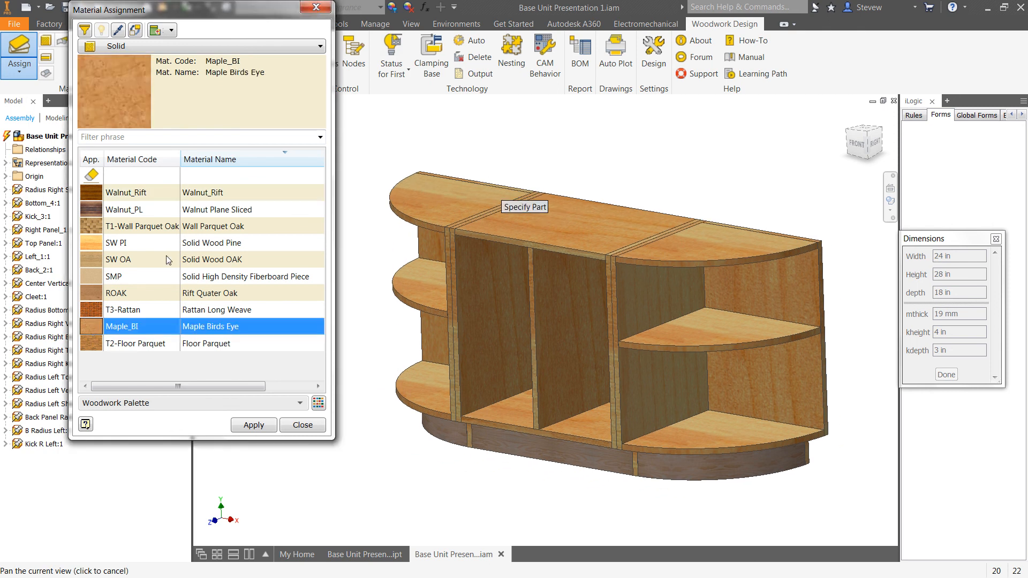
click(798, 303)
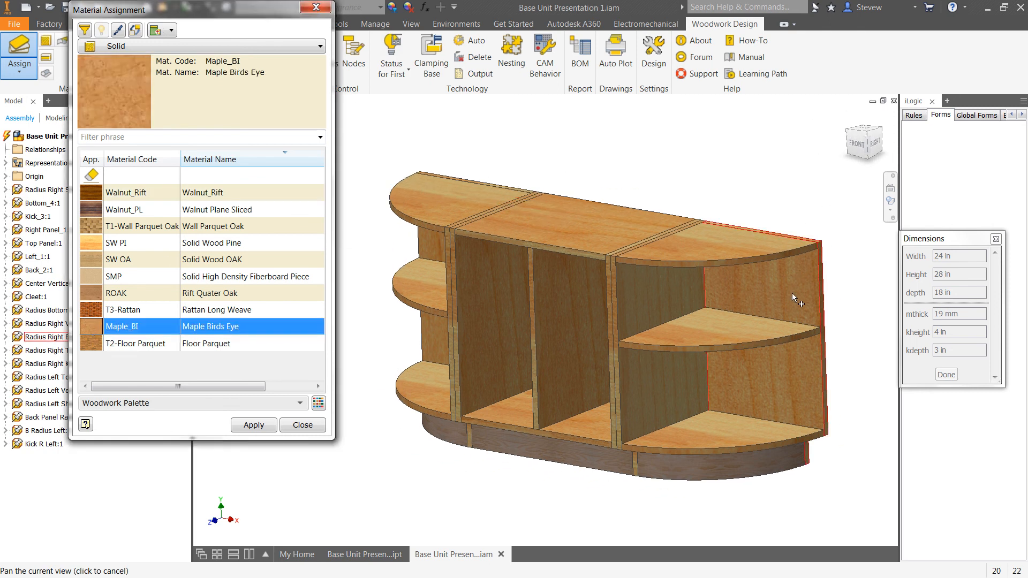
shift+middle_drag(688, 331, 647, 310)
click(432, 262)
click(254, 426)
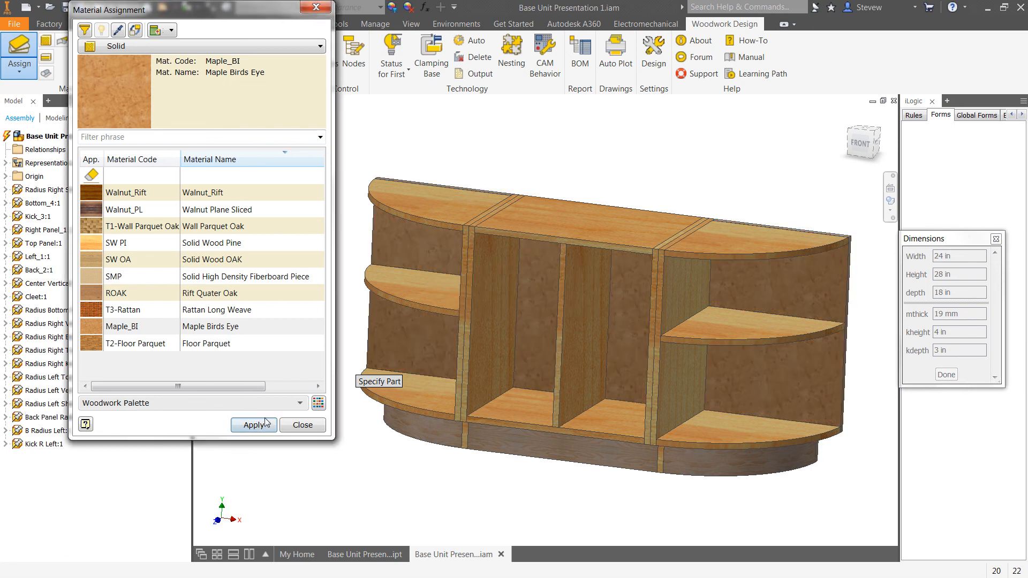
click(304, 425)
Turn on shadows for the model display and inspect the cabinet's new materials from several angles.
shift+middle_drag(307, 425, 556, 391)
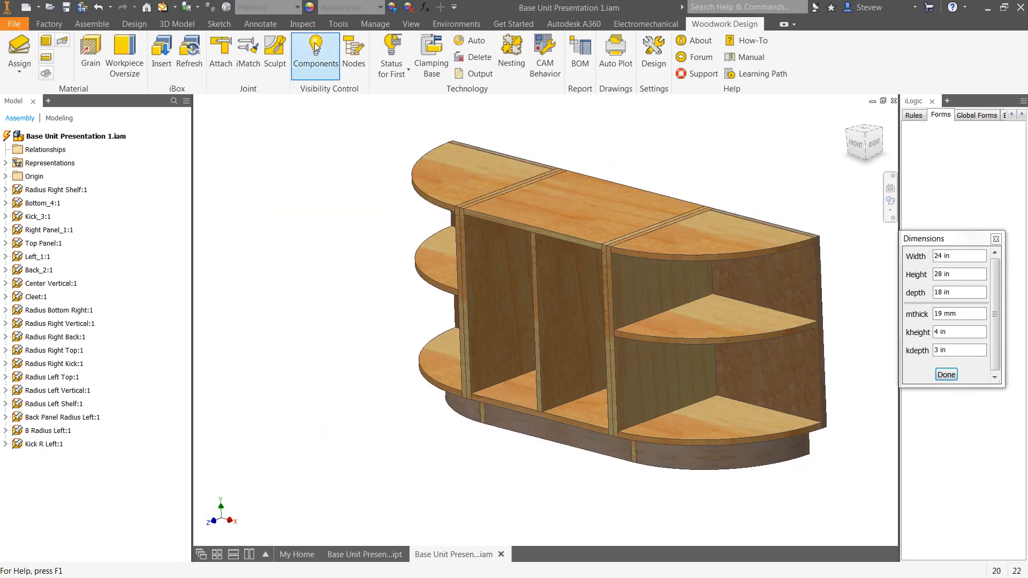
click(413, 23)
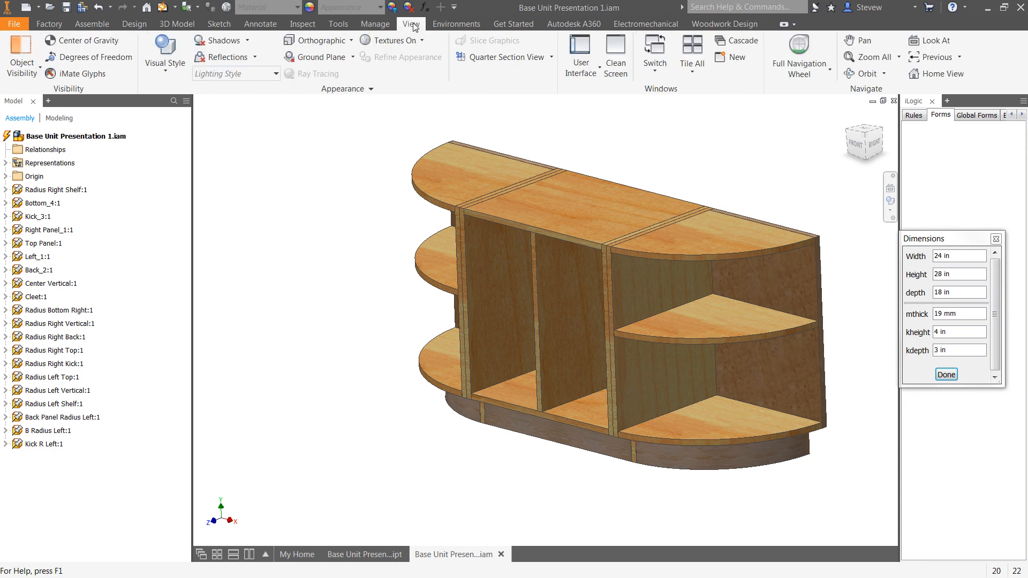
click(228, 41)
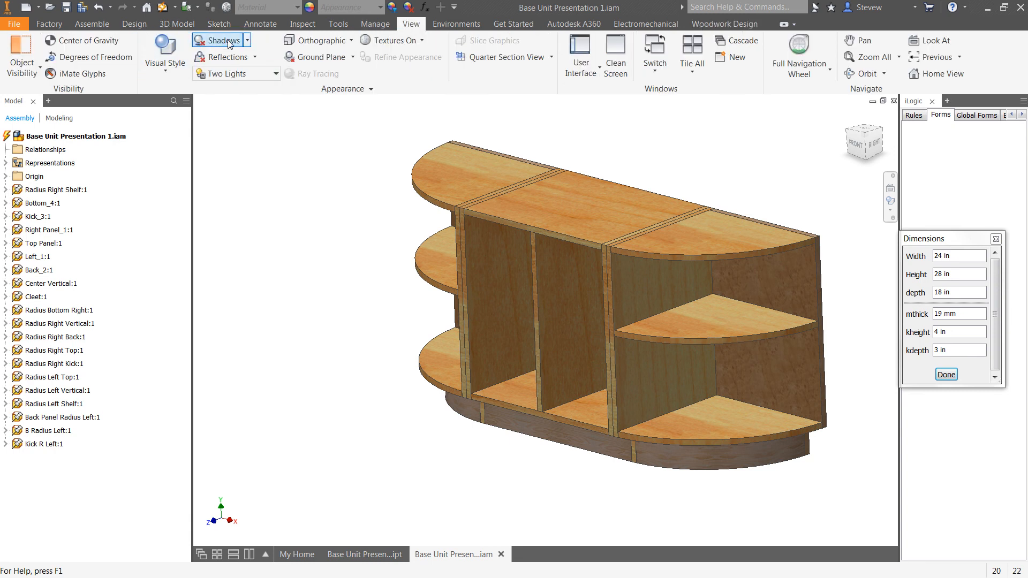
middle_drag(579, 293, 494, 293)
shift+middle_drag(494, 293, 514, 285)
scroll(577, 310, down, 3)
mouse_move(582, 311)
shift+middle_down()
mouse_move(505, 284)
mouse_move(516, 225)
mouse_move(515, 312)
mouse_move(520, 286)
mouse_move(576, 308)
shift+middle_up()
scroll(517, 304, up, 3)
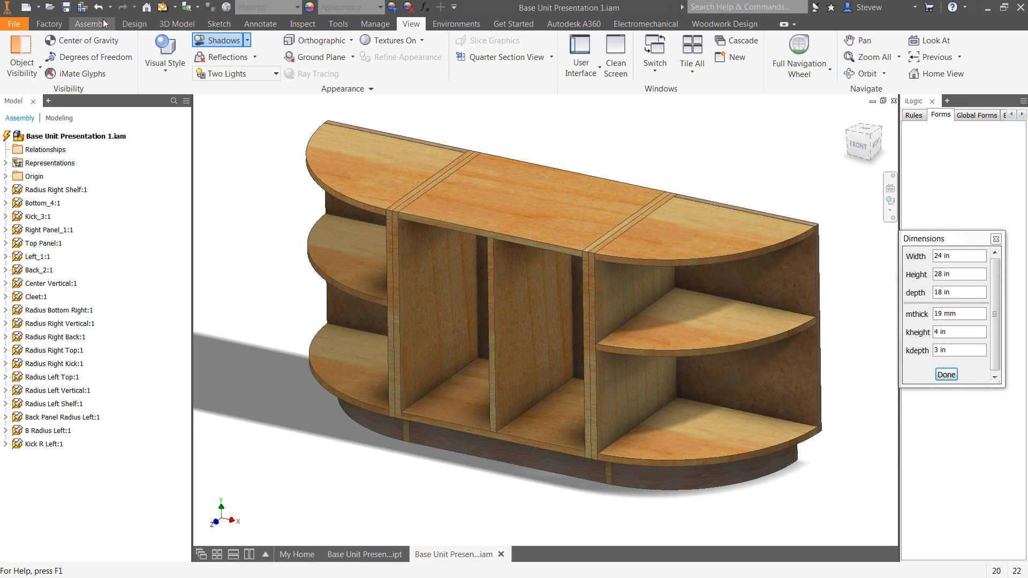
Browse the Board materials available for assignment, preview Rift Oak 13 Ply (RfO-13ply), and close the material assignment without applying it.
click(722, 27)
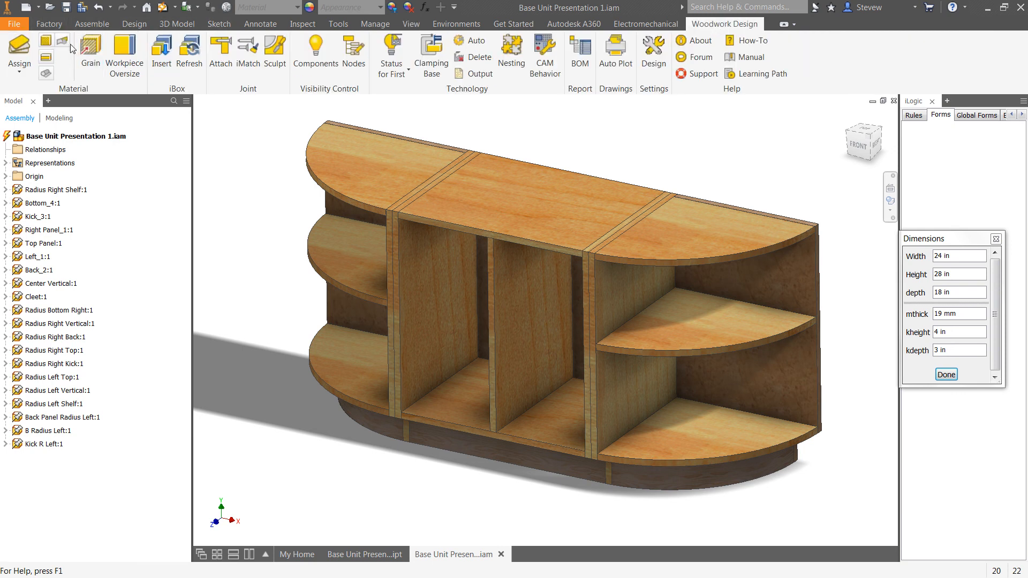
click(25, 40)
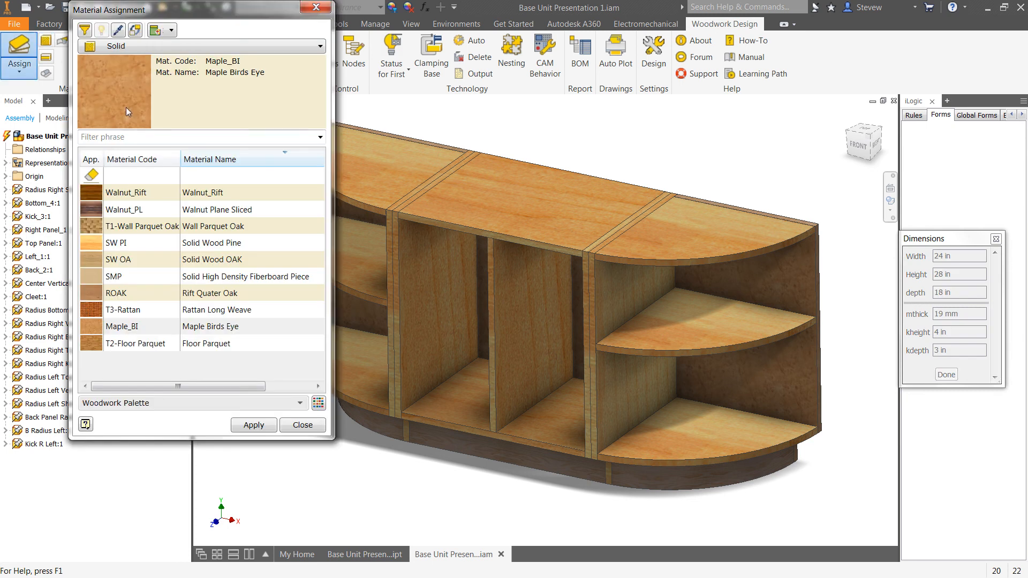
click(131, 46)
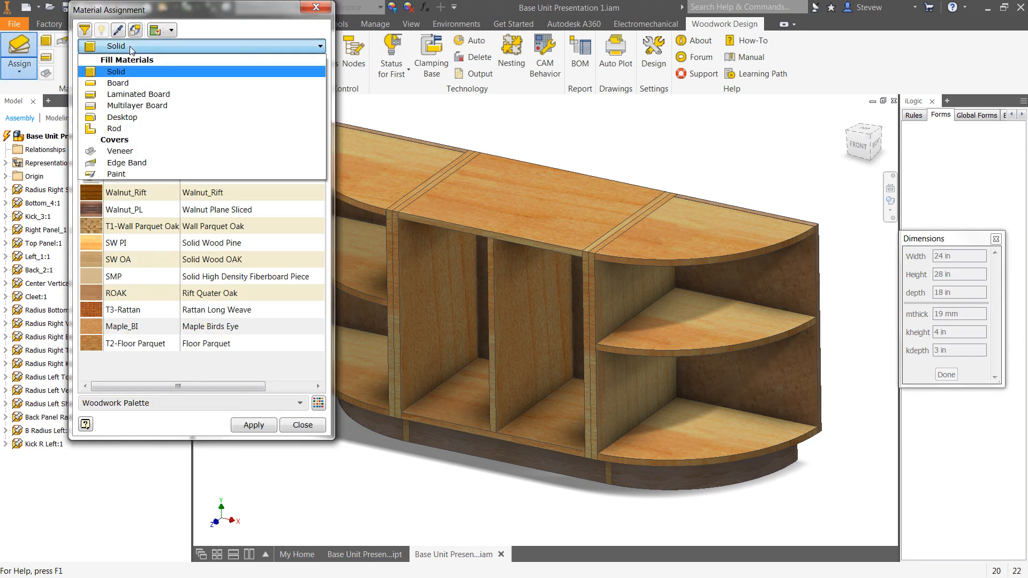
click(125, 82)
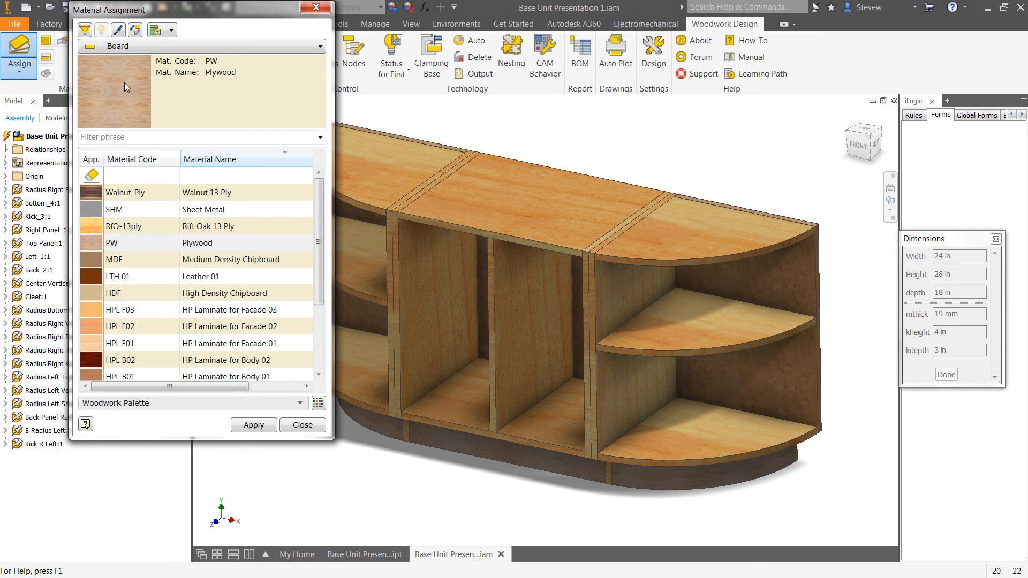
click(91, 226)
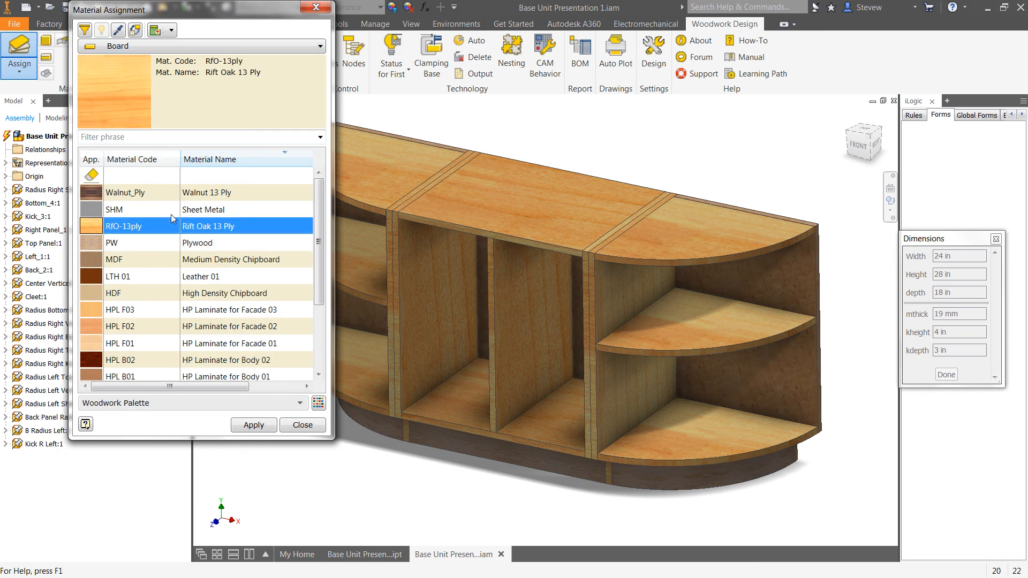
middle_drag(560, 281, 596, 265)
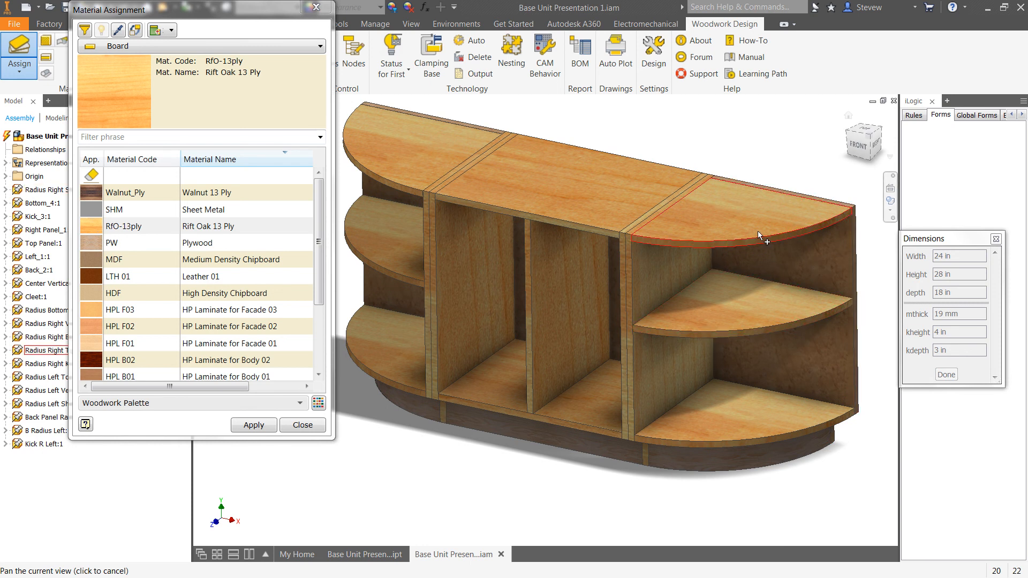
click(316, 7)
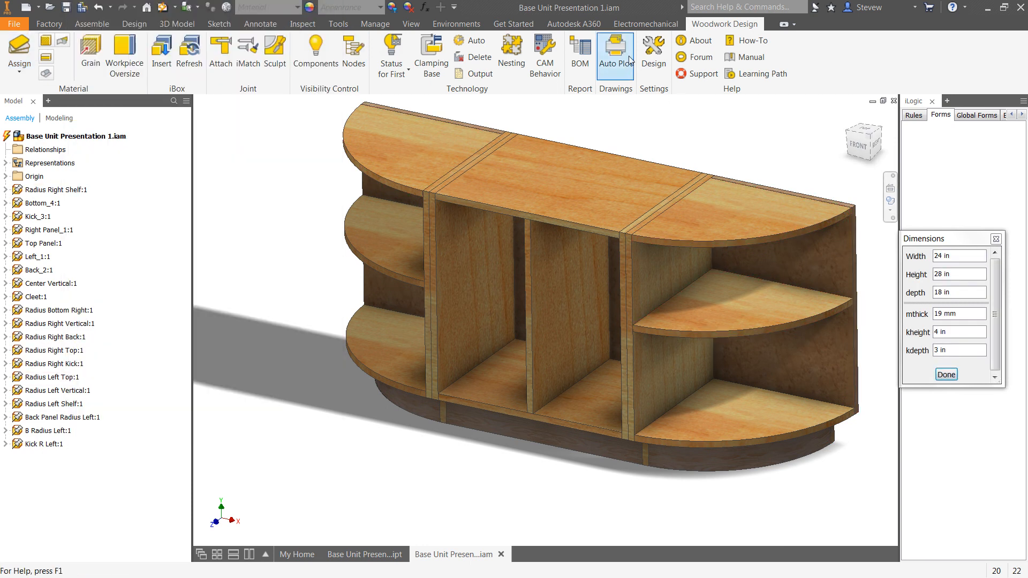
Open the Woodwork BOM and expand the Back Panel Radius Left and Radius Left Shelf entries down to their materials to compare quantities.
click(586, 53)
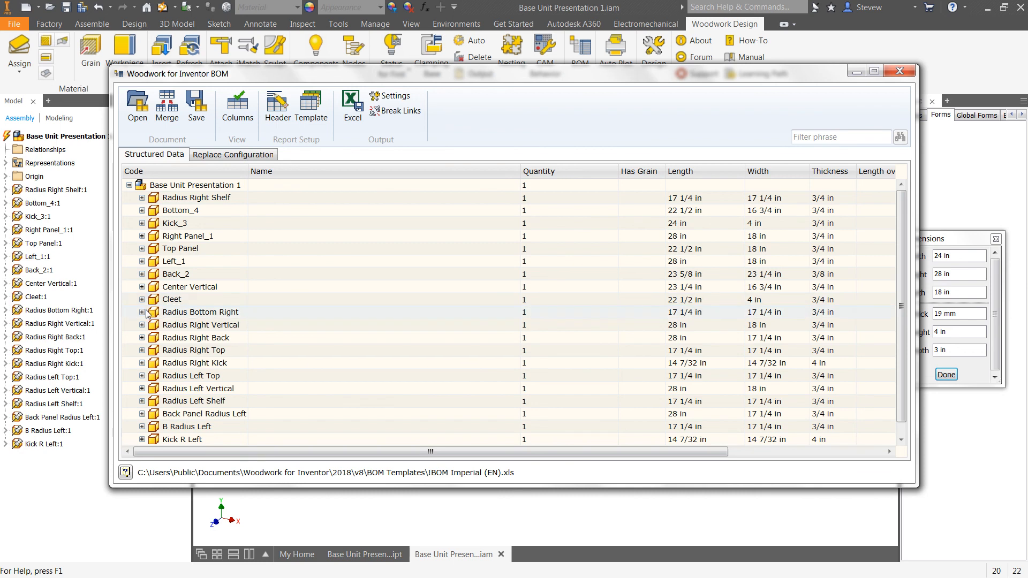
scroll(271, 337, down, 1)
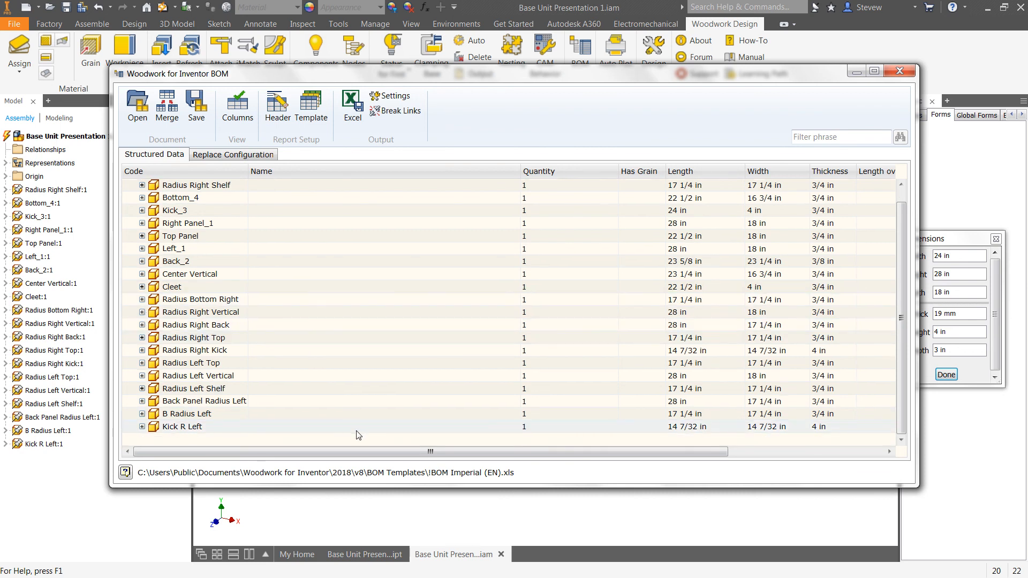
click(142, 401)
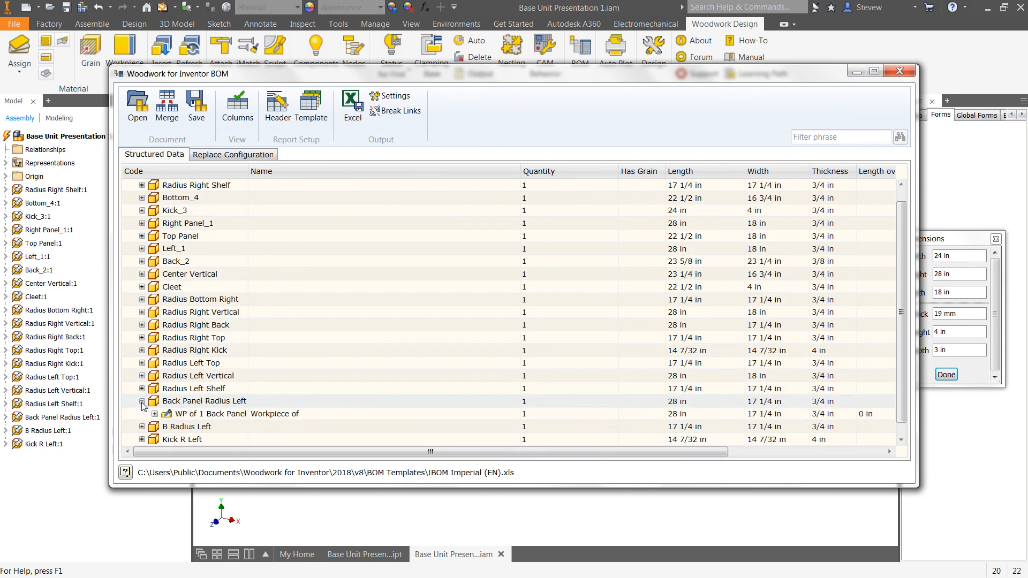
click(155, 414)
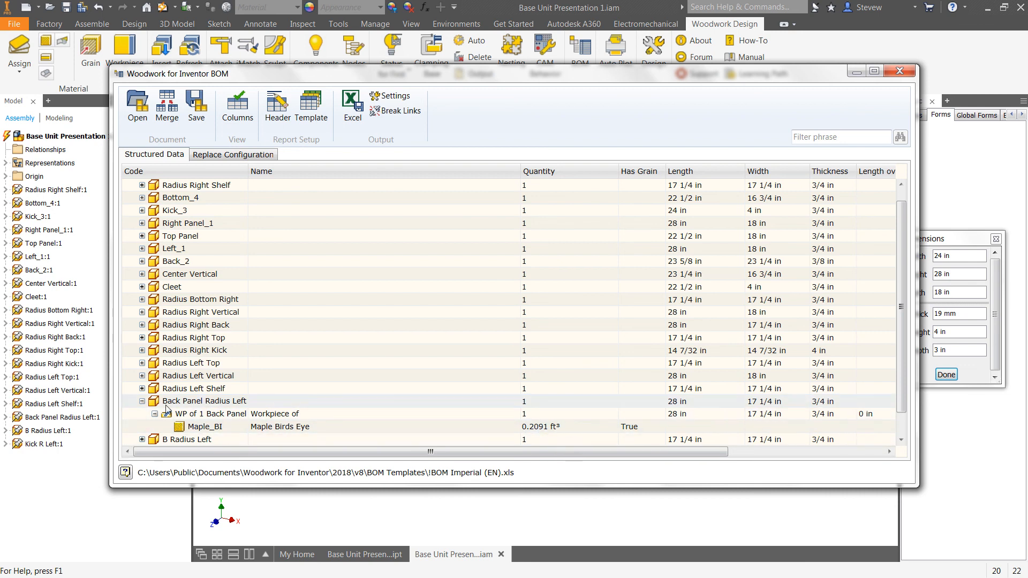
click(142, 389)
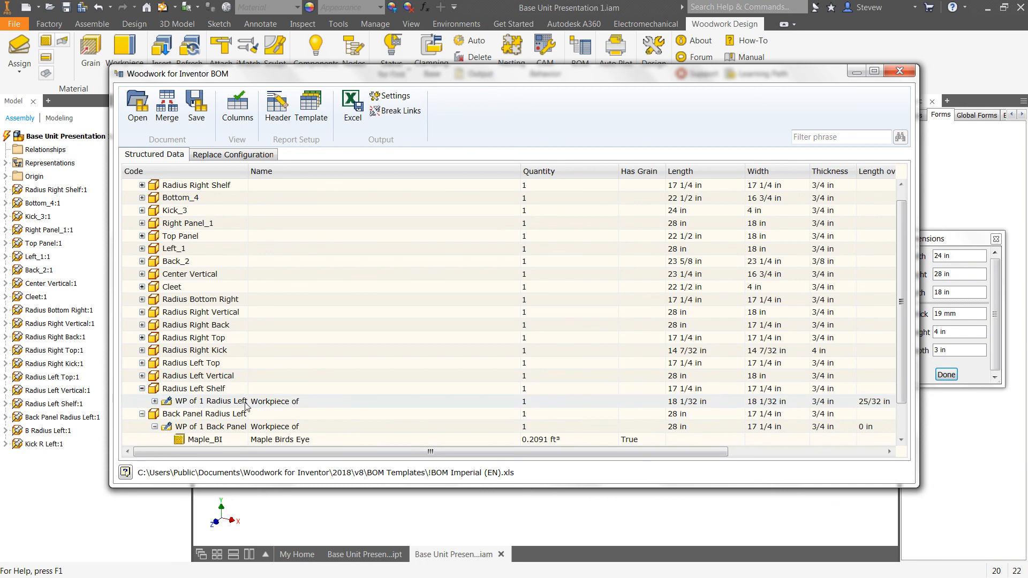
click(155, 401)
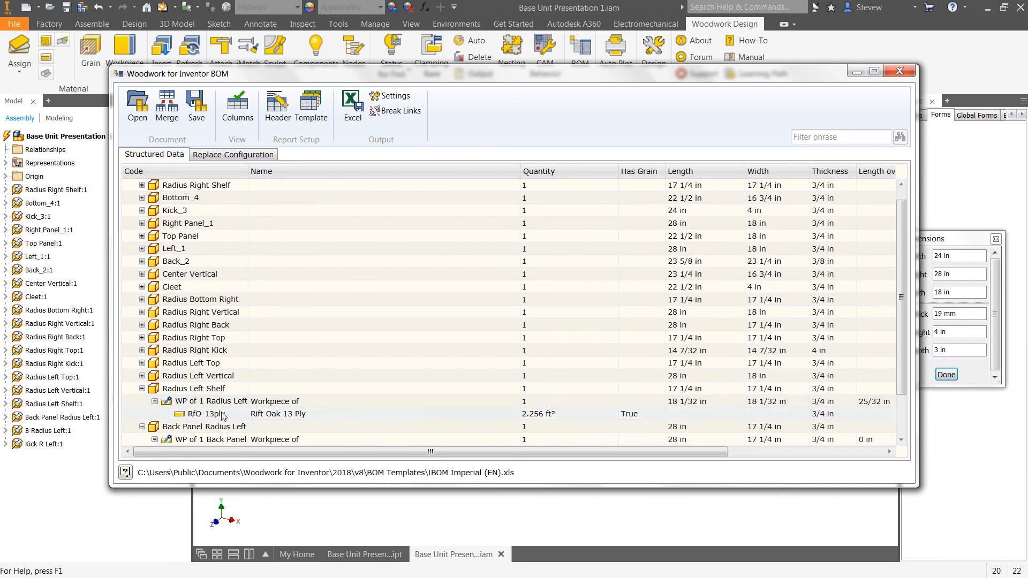
scroll(386, 413, down, 2)
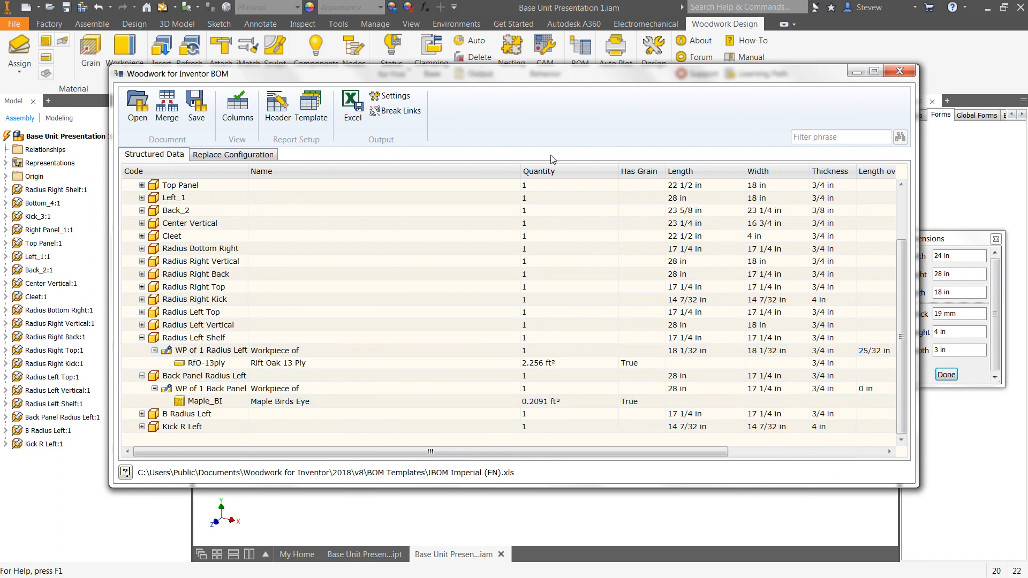
Export the BOM to Excel, replacing the existing Base Unit Presentation 1.xls, accept opening the exported file, and close the BOM.
click(353, 103)
click(919, 555)
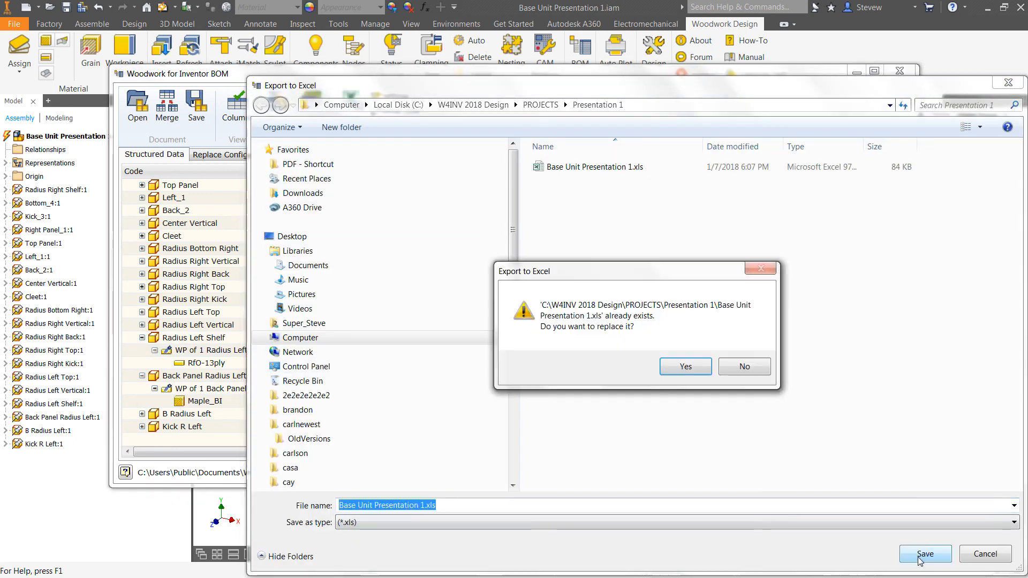
click(693, 366)
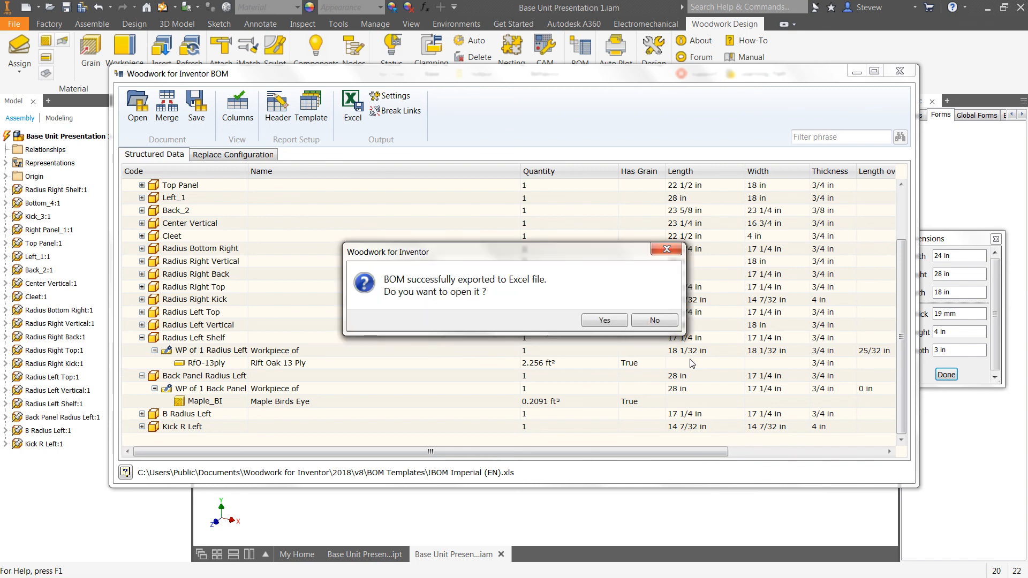
click(596, 322)
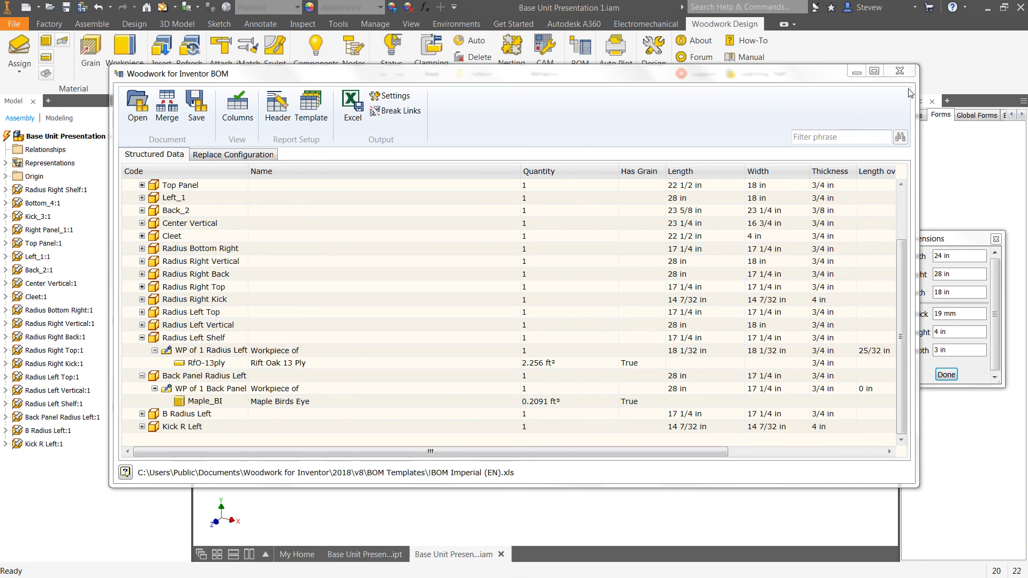
click(900, 71)
Toggle the ambient shadows off and back on, and turn off the ground shadows in the model display.
middle_drag(801, 310, 796, 293)
middle_drag(699, 373, 681, 416)
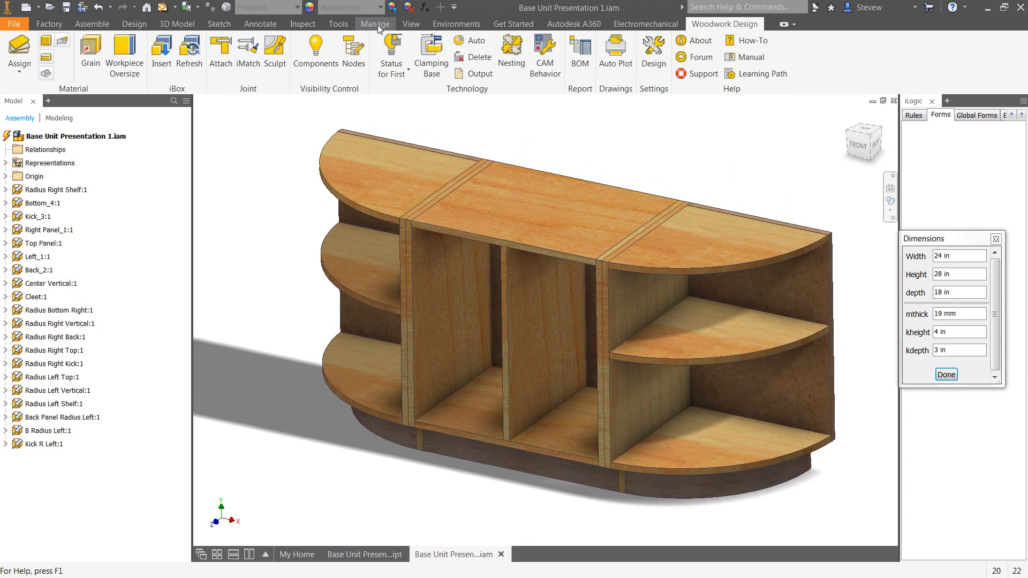
click(411, 23)
click(214, 40)
click(215, 40)
click(248, 40)
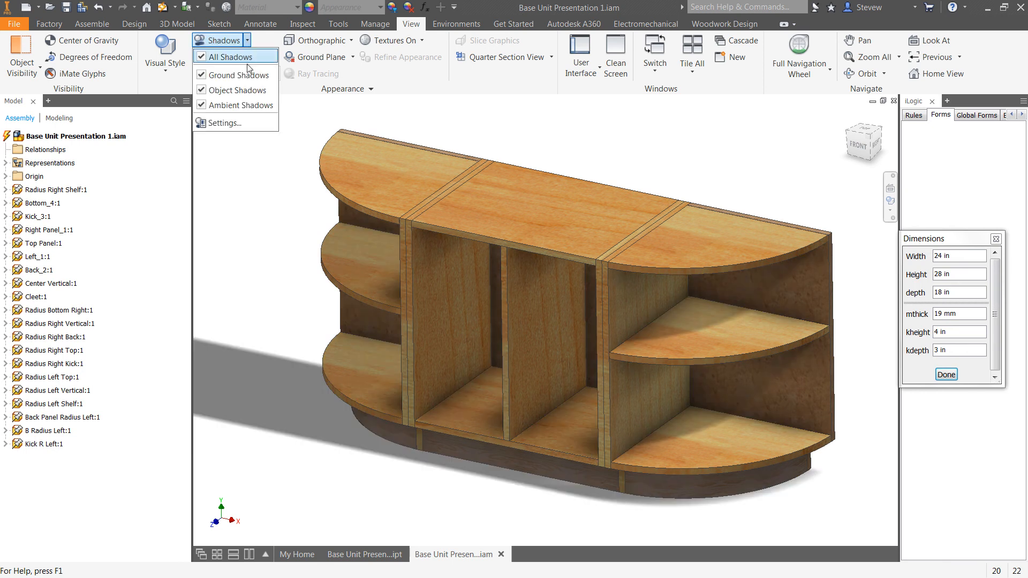
click(239, 105)
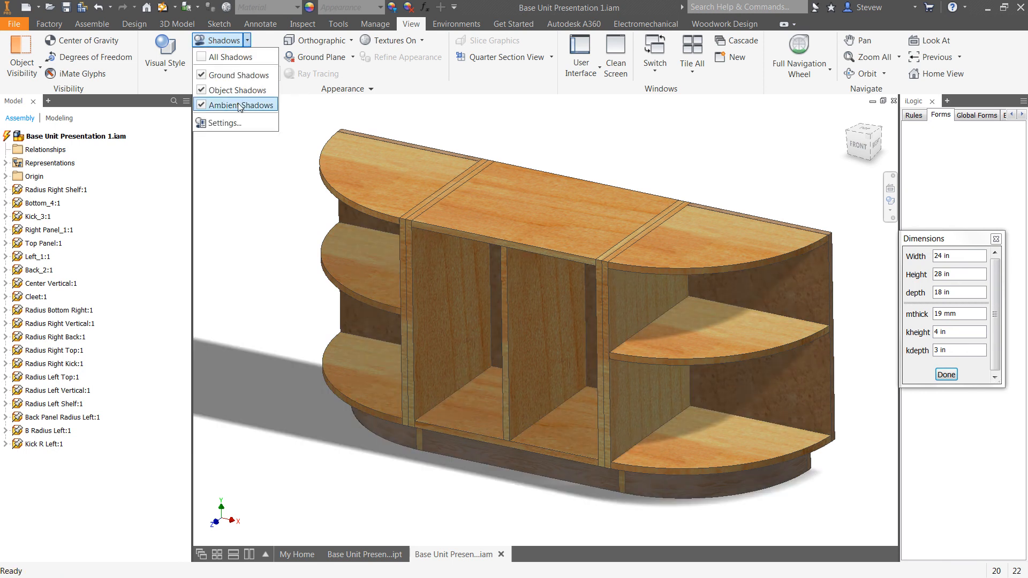
click(239, 105)
click(238, 76)
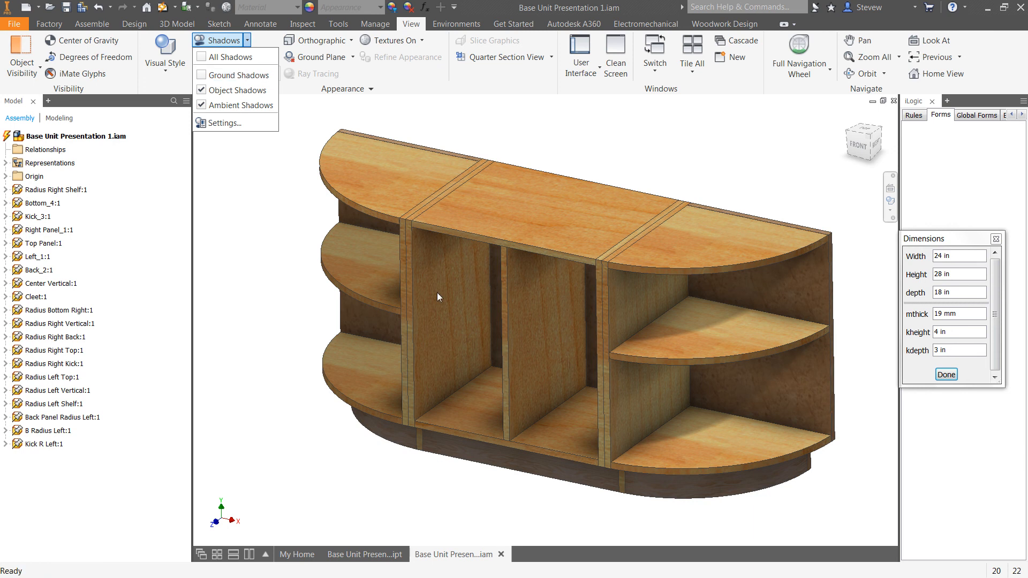
key(F4)
mouse_move(528, 274)
mouse_down()
mouse_move(528, 232)
mouse_move(528, 284)
mouse_move(521, 211)
mouse_move(516, 269)
mouse_move(521, 255)
mouse_move(530, 271)
mouse_move(514, 286)
mouse_up()
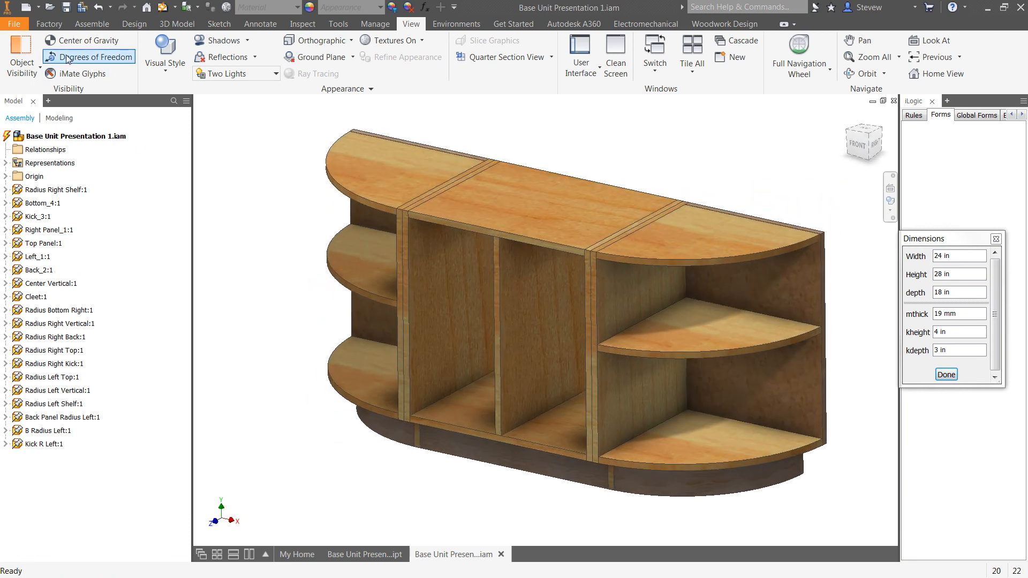
Assign the board material Glass (GL) to the cabinet's center vertical panel and close the material assignment.
click(703, 24)
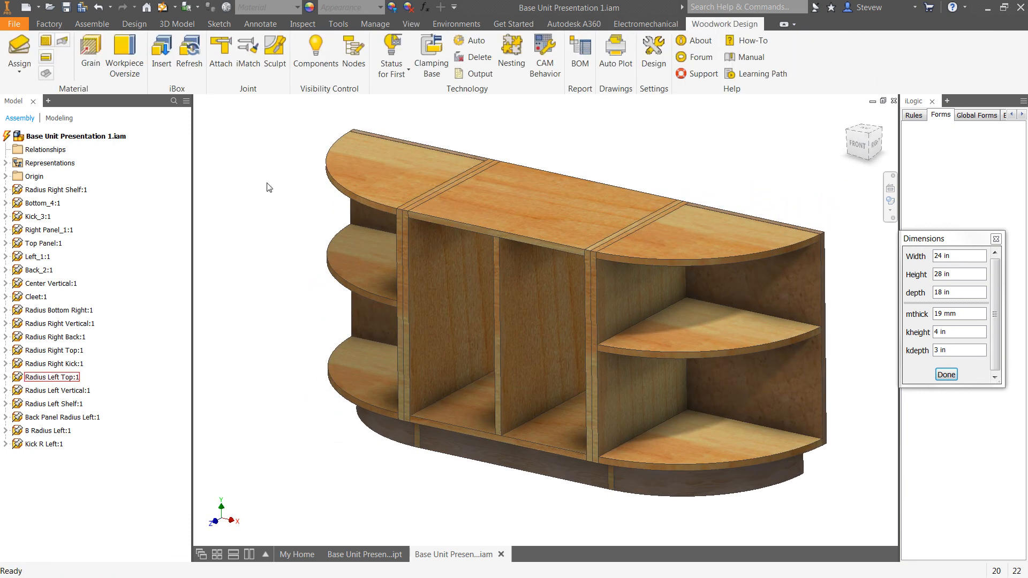
click(20, 47)
click(141, 46)
click(137, 69)
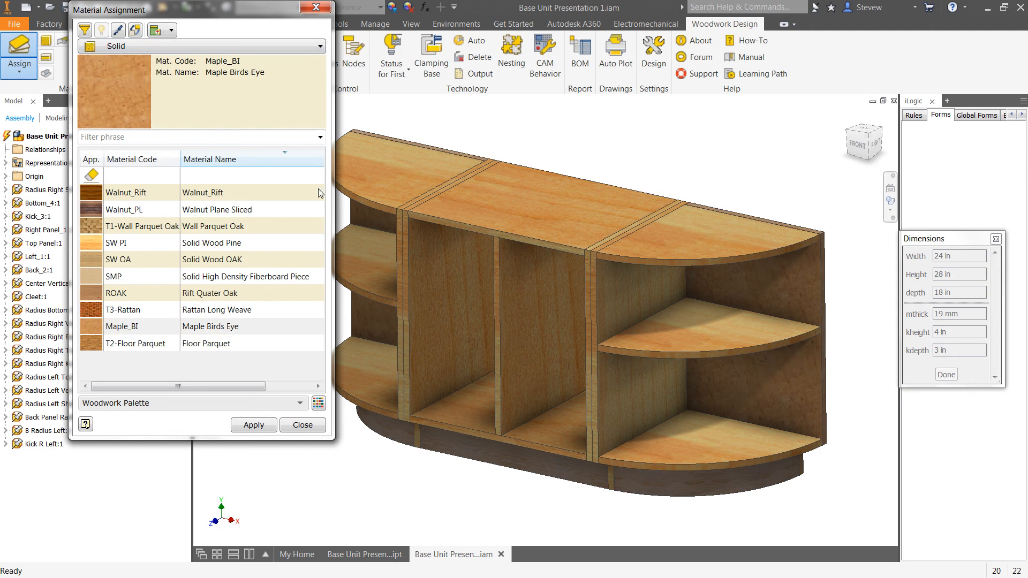
click(192, 44)
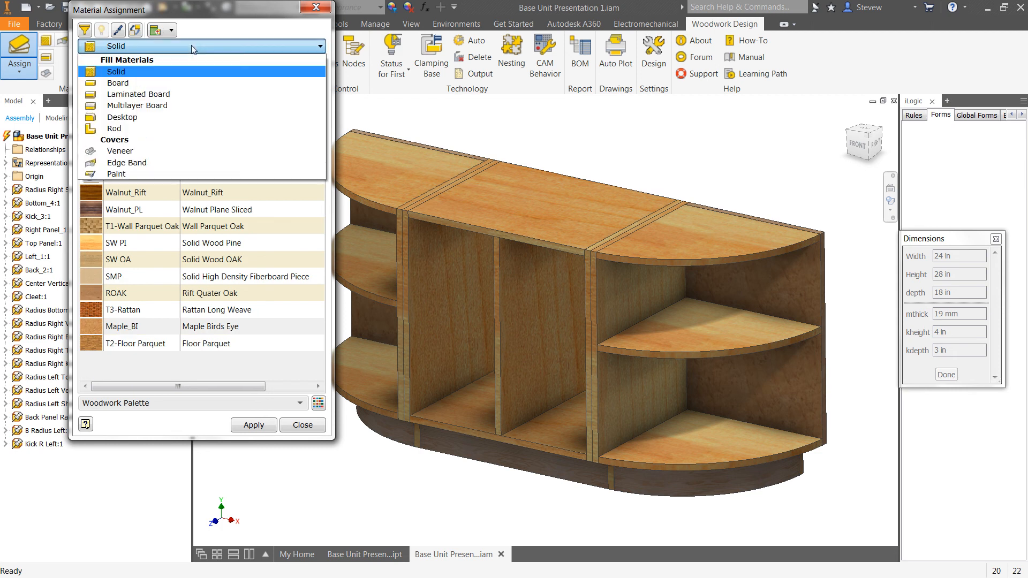
click(156, 79)
drag(319, 178, 317, 237)
click(123, 343)
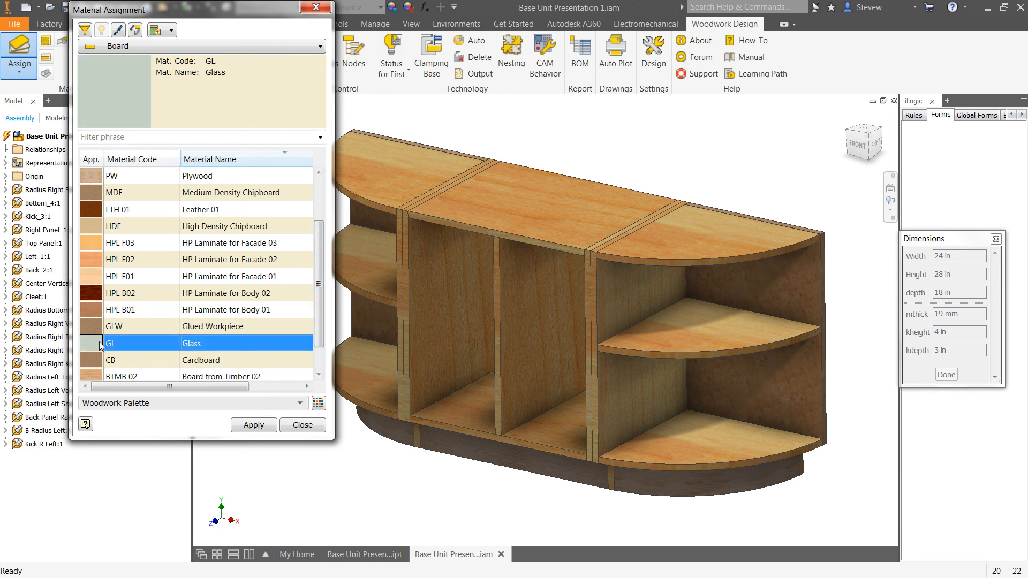
click(530, 336)
click(254, 425)
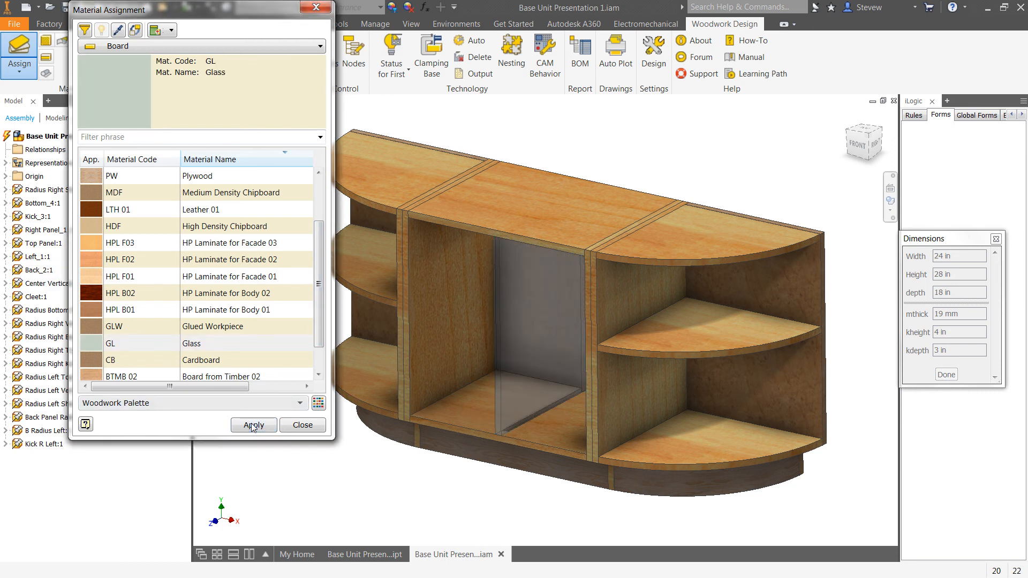
click(303, 425)
Save the Base Unit Presentation 1 assembly together with its dependent part files.
shift+middle_drag(429, 397, 423, 462)
middle_drag(427, 373, 470, 348)
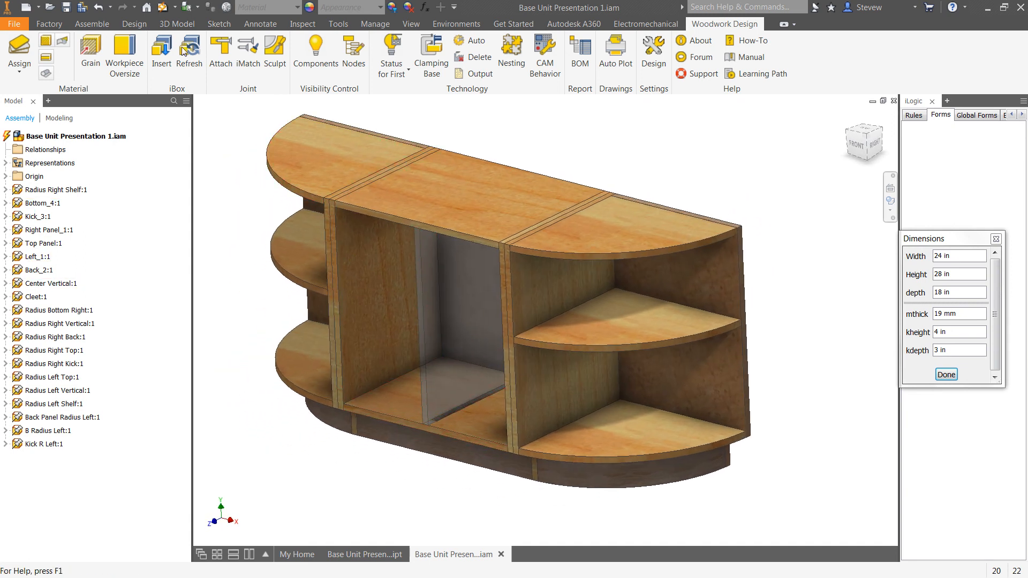
click(67, 8)
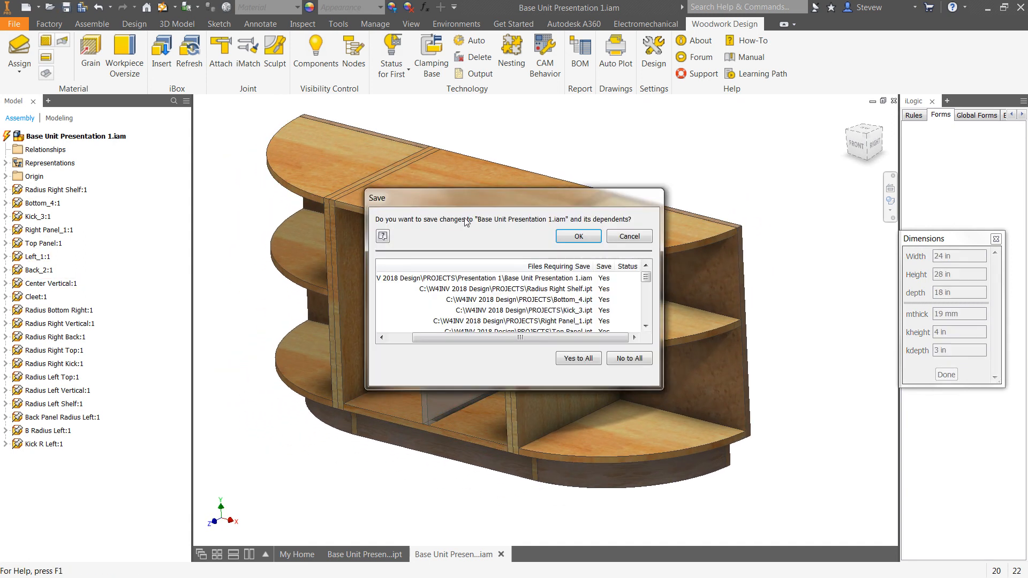
click(577, 236)
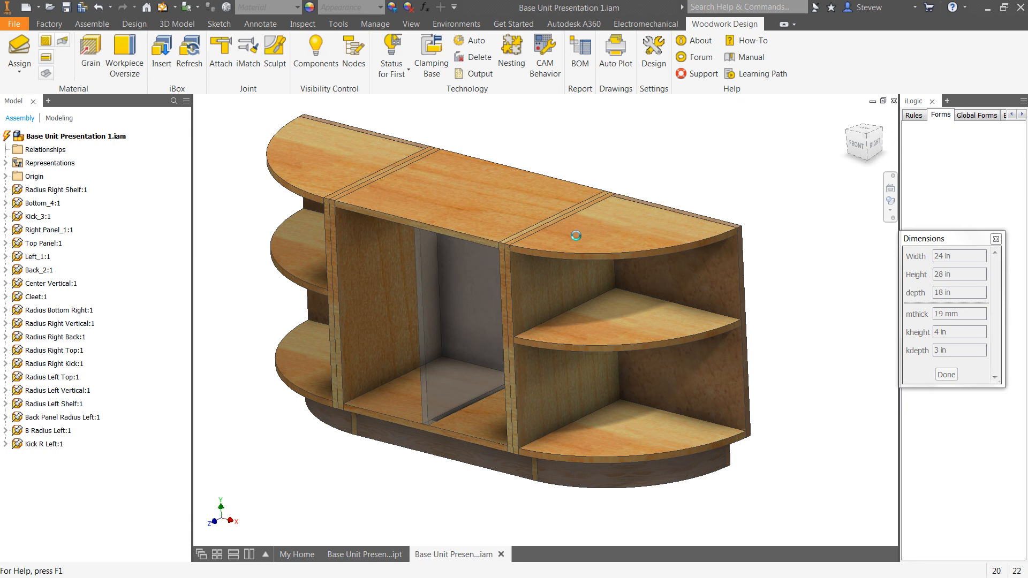